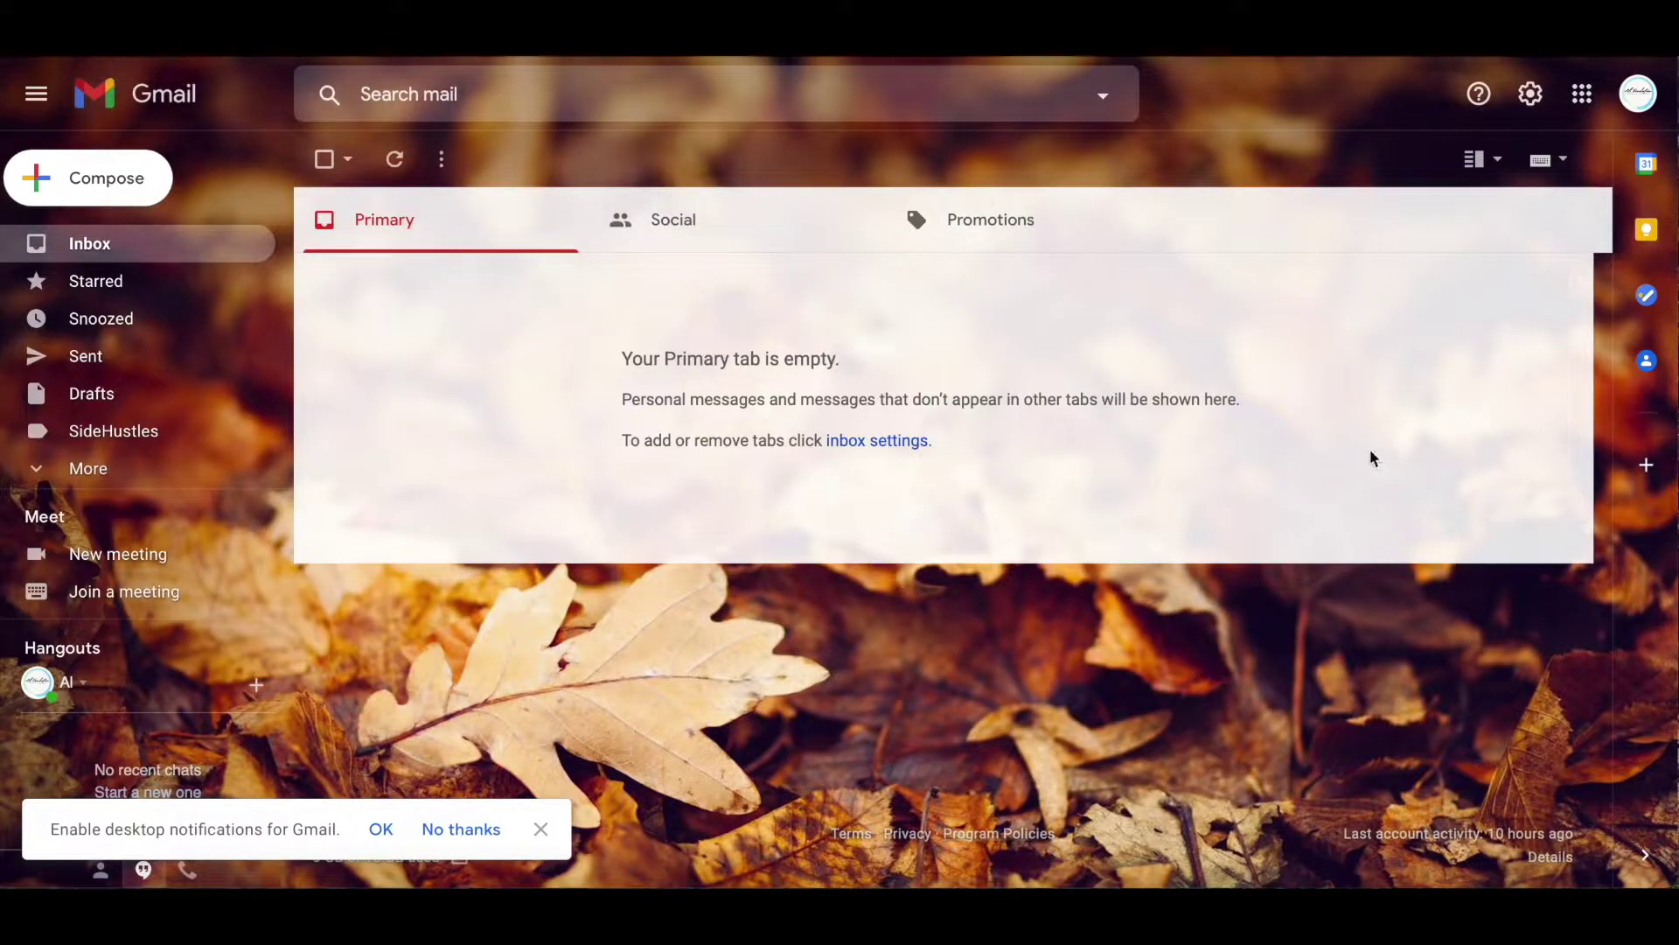
Open Google Sheets from Gmail's Google apps launcher
{"action": "left_click", "coordinate": [1581, 95]}
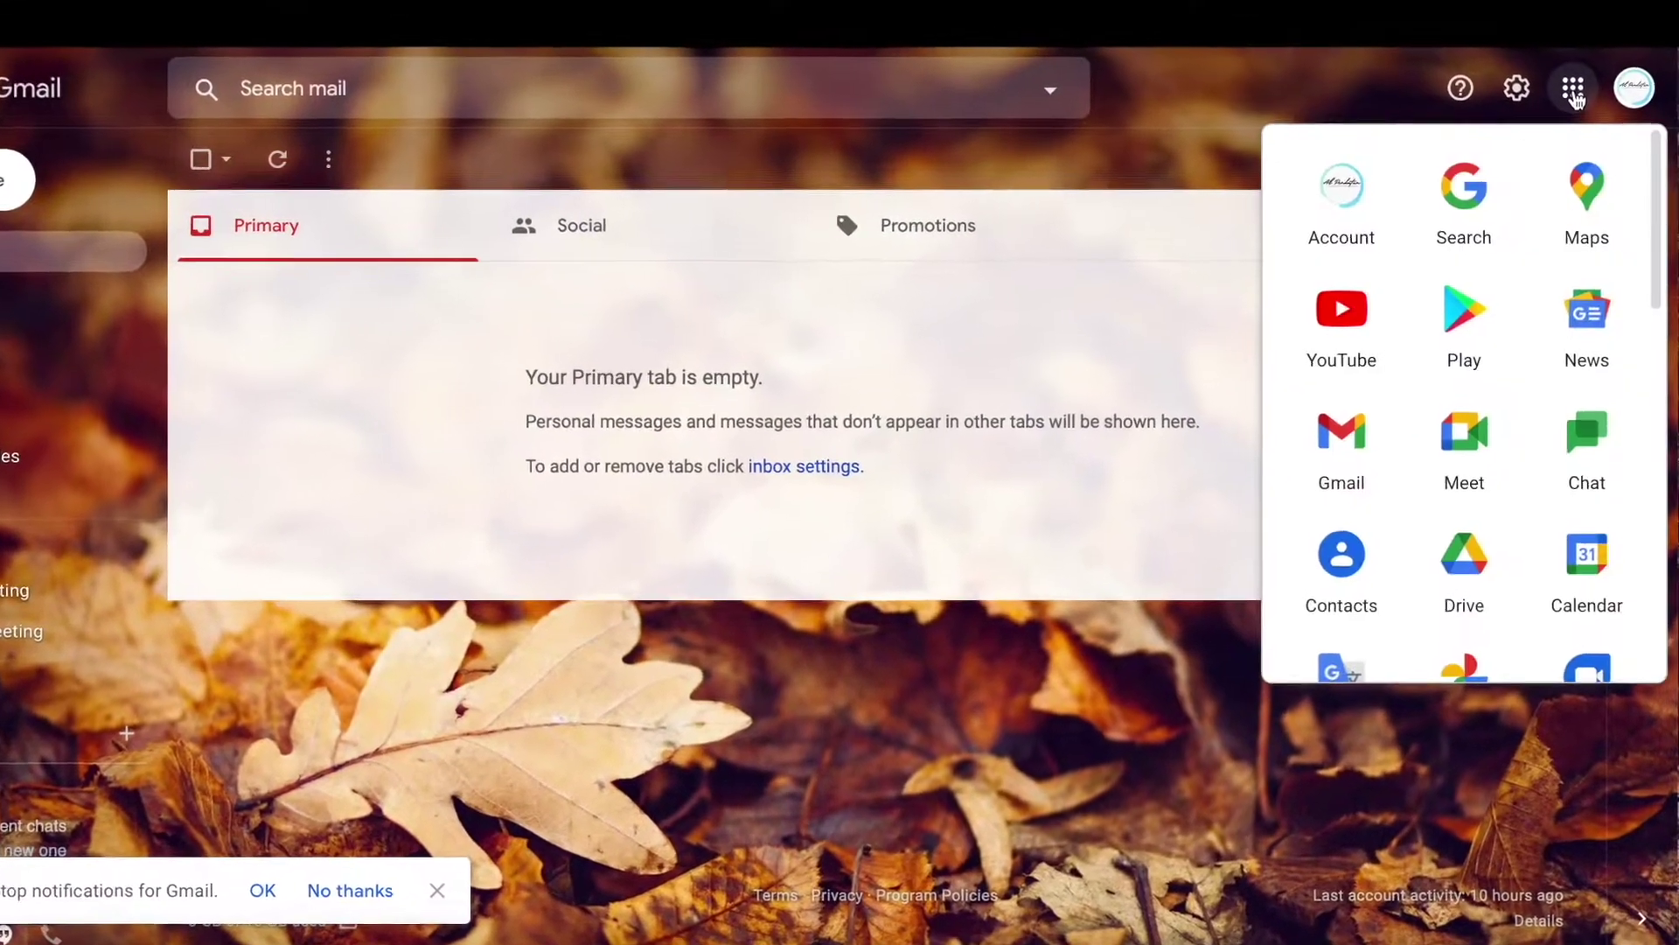
{"action": "scroll", "coordinate": [1408, 472], "scroll_direction": "down", "scroll_amount": 3}
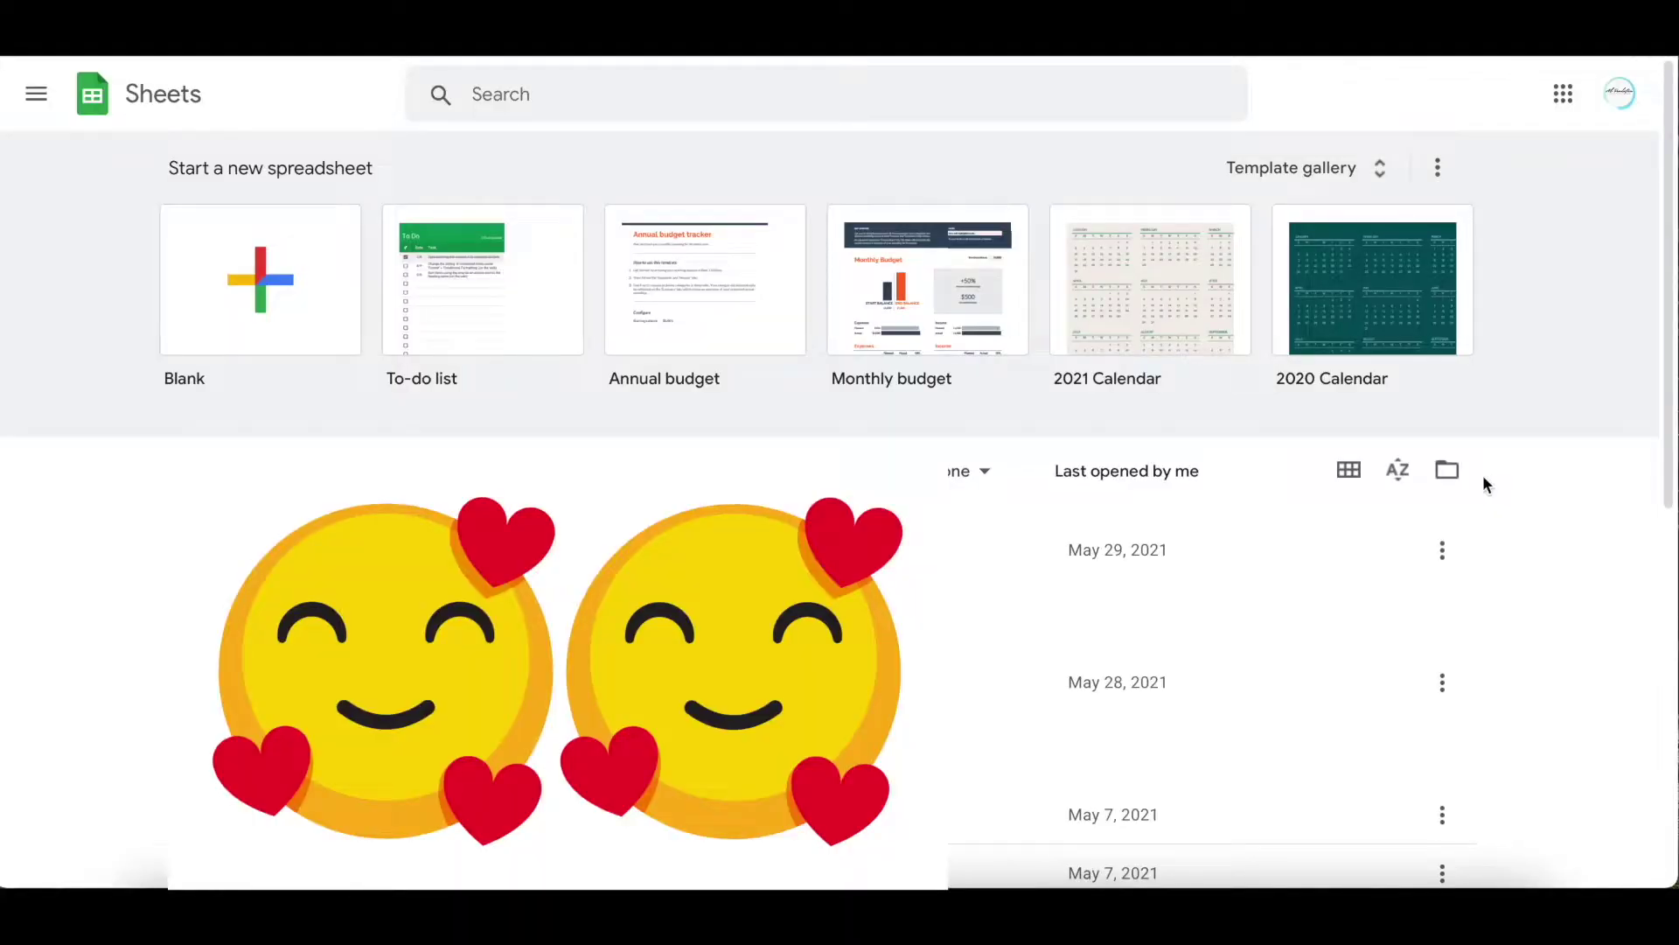
Create a blank spreadsheet named 'Budget Accountability' with its first sheet renamed 'FAR 1'
{"action": "left_click", "coordinate": [291, 289]}
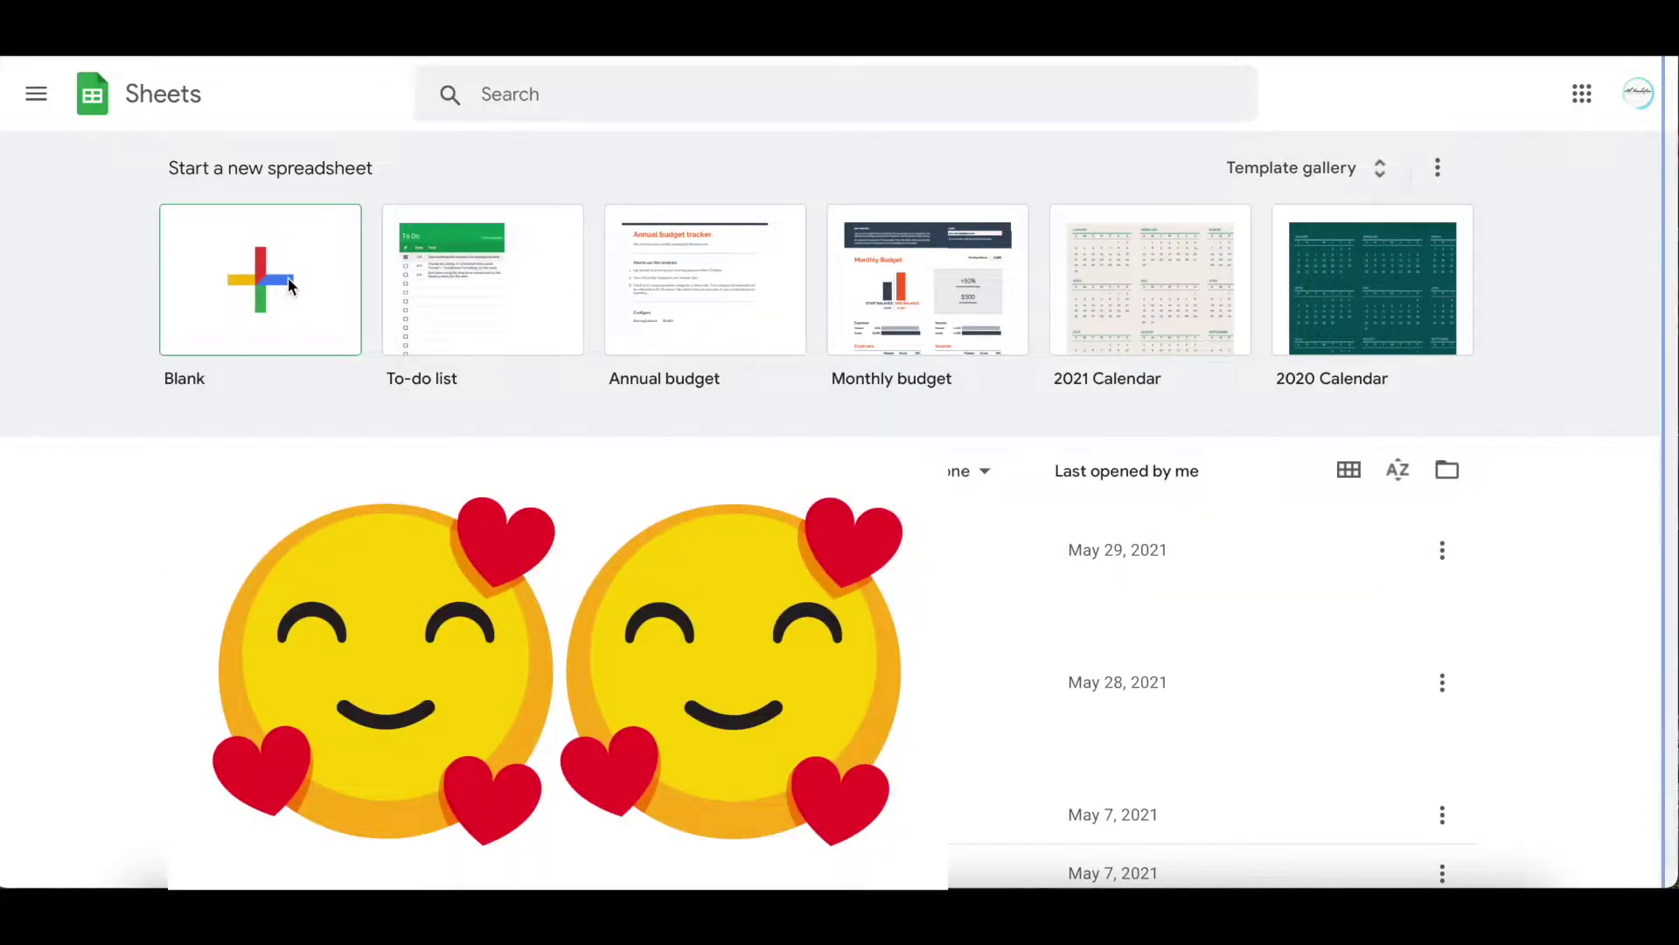
{"action": "left_click", "coordinate": [175, 68]}
{"action": "type", "text": "Budget Accountability"}
{"action": "key", "text": "Return"}
{"action": "double_click", "coordinate": [181, 880]}
{"action": "type", "text": "FAR 1"}
{"action": "key", "text": "Return"}
Enter the title block 'Appendix 17, DISBURSEMENTS AND BALANCES' and the '(as clustered):' label
{"action": "type", "text": "Appendix 17"}
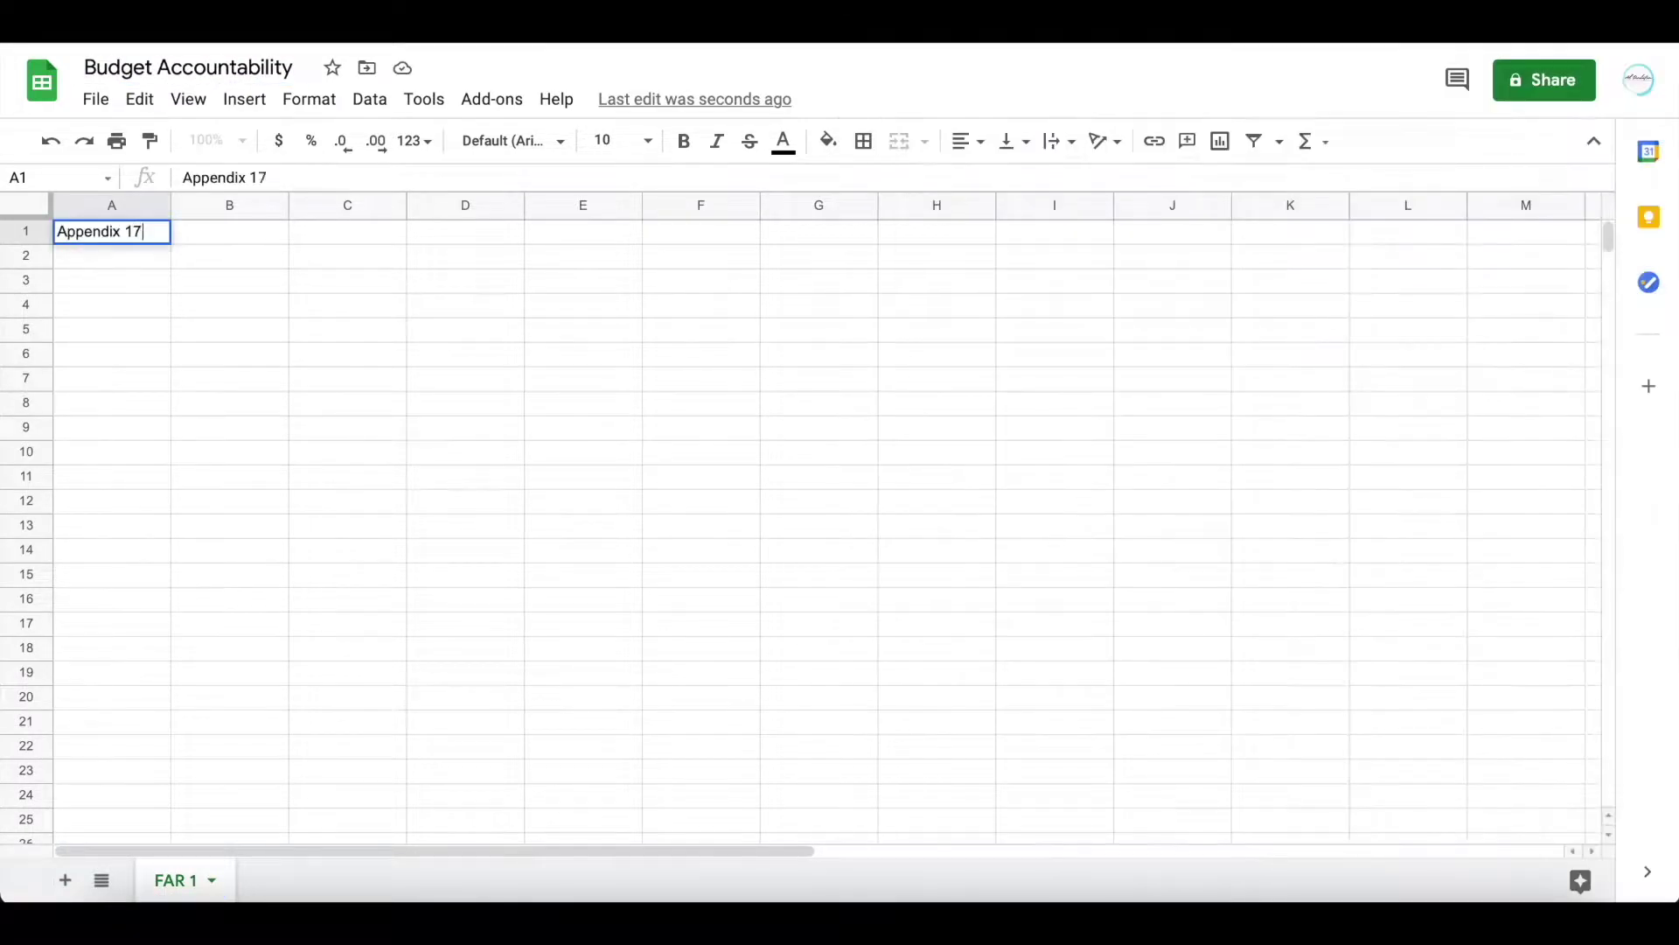
{"action": "type", "text": ", DISBURSEMENTS AND BALANCES"}
{"action": "key", "text": "Return"}
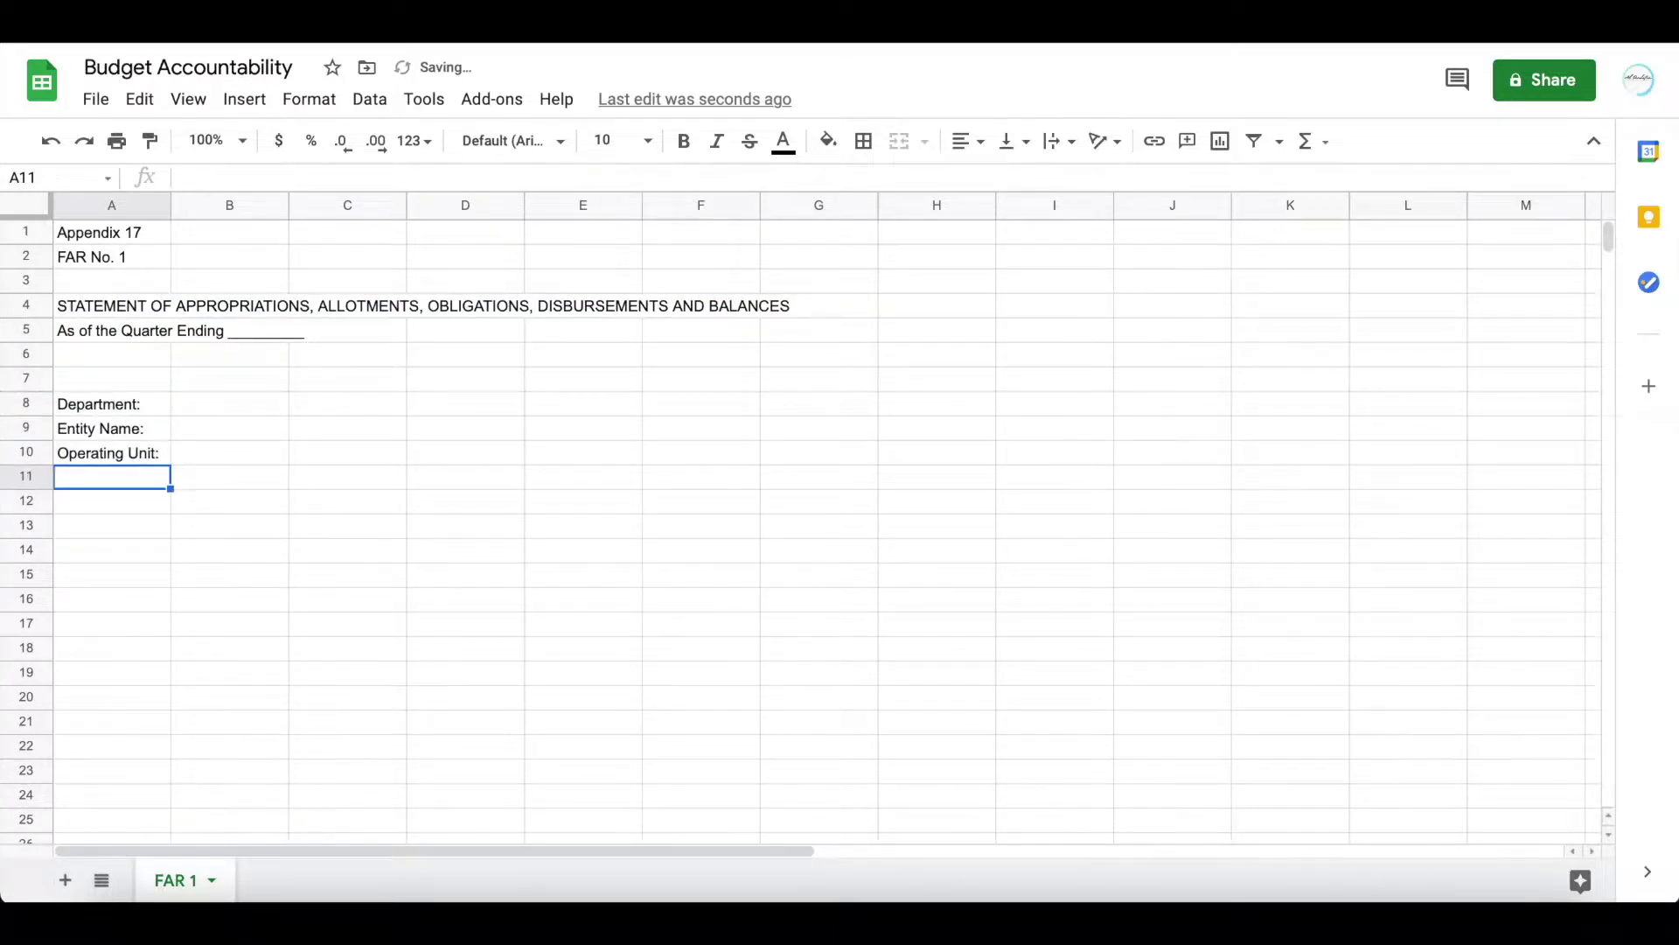
{"action": "type", "text": "Funding Source Code(as clustered):"}
{"action": "key", "text": "Return"}
{"action": "type", "text": "Adjusted Appropriation"}
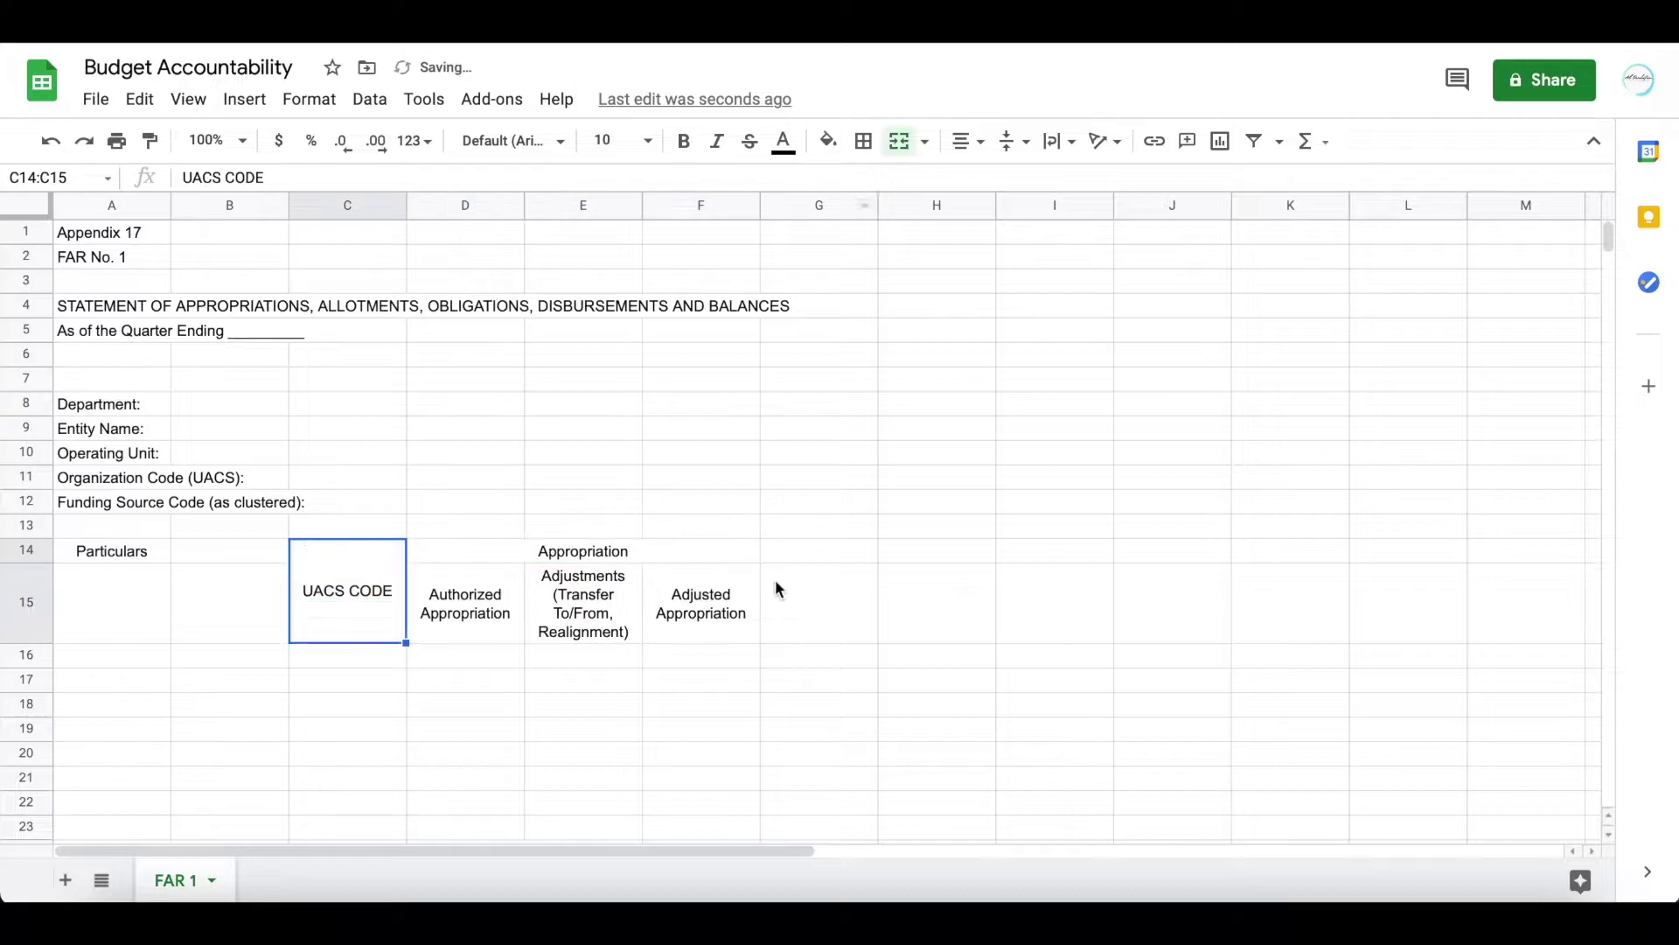
Add allotment headings: Allotments Received, Adjustments, Transfer To, Transfer From, Adjusted Total Allotments
{"action": "left_click", "coordinate": [818, 550]}
{"action": "type", "text": "Allotments"}
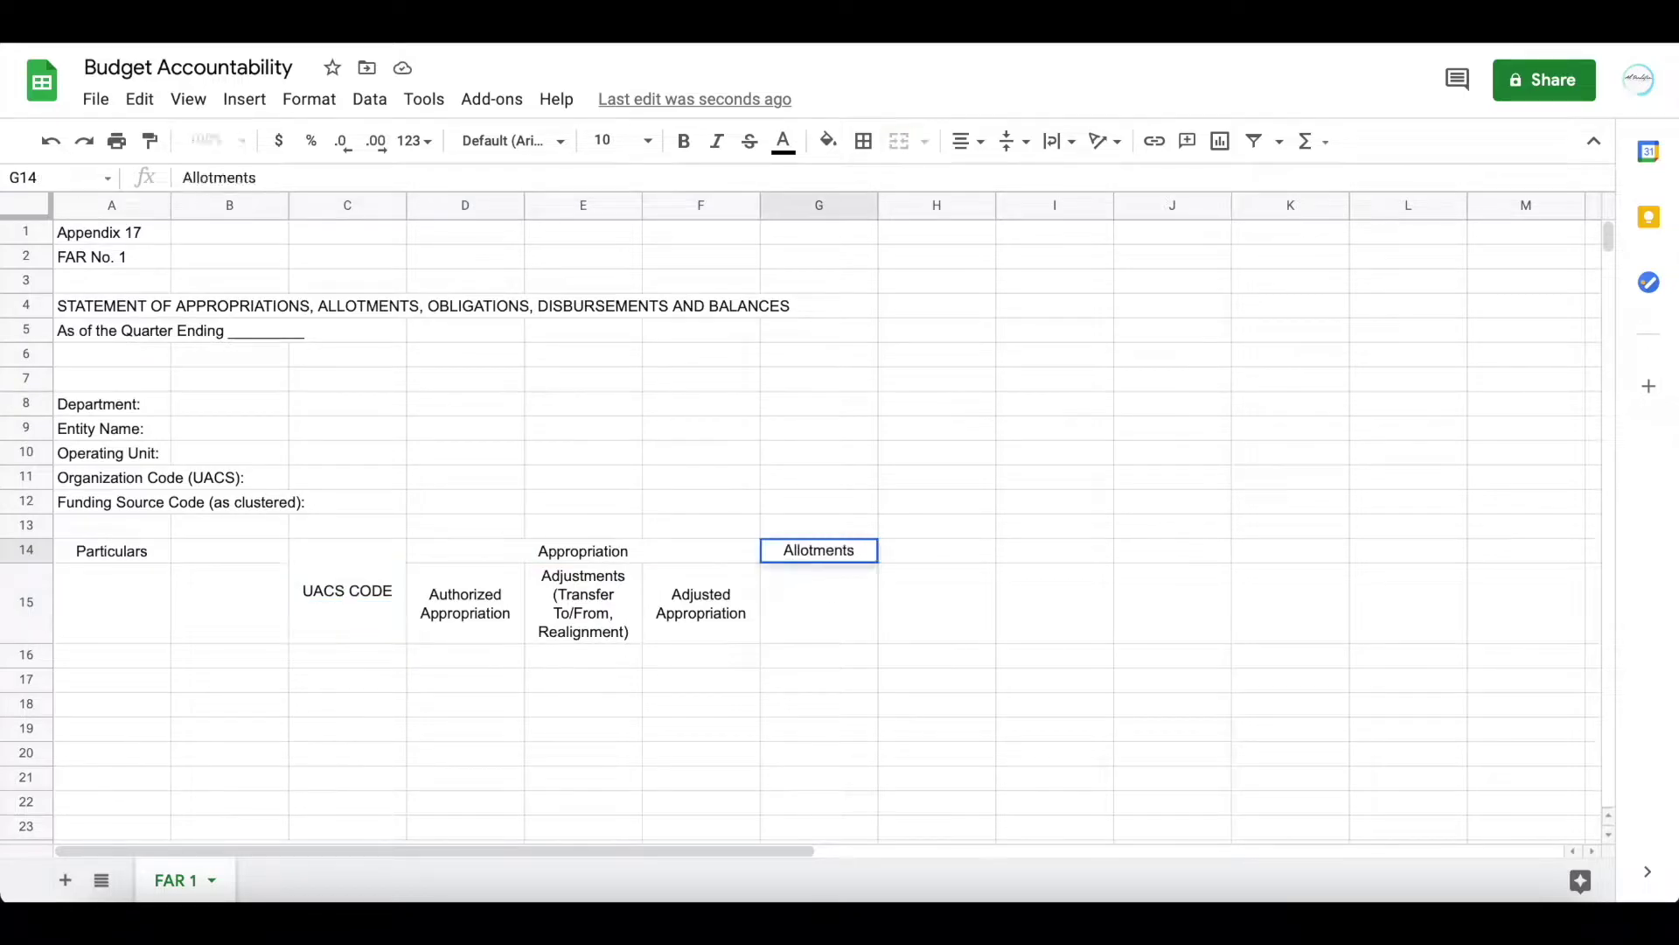
{"action": "type", "text": "ived"}
{"action": "key", "text": "Tab"}
{"action": "type", "text": "Adjustments"}
{"action": "key", "text": "Tab"}
{"action": "type", "text": "Transfer To"}
{"action": "key", "text": "Tab"}
{"action": "type", "text": "Transfer From"}
{"action": "key", "text": "Tab"}
{"action": "type", "text": "Adjusted Total Allotments"}
Add the Current Year Obligations heading with 1st through 4th Quarter Ending Dec. 31 subheadings
{"action": "left_click", "coordinate": [702, 551]}
{"action": "type", "text": "Cur"}
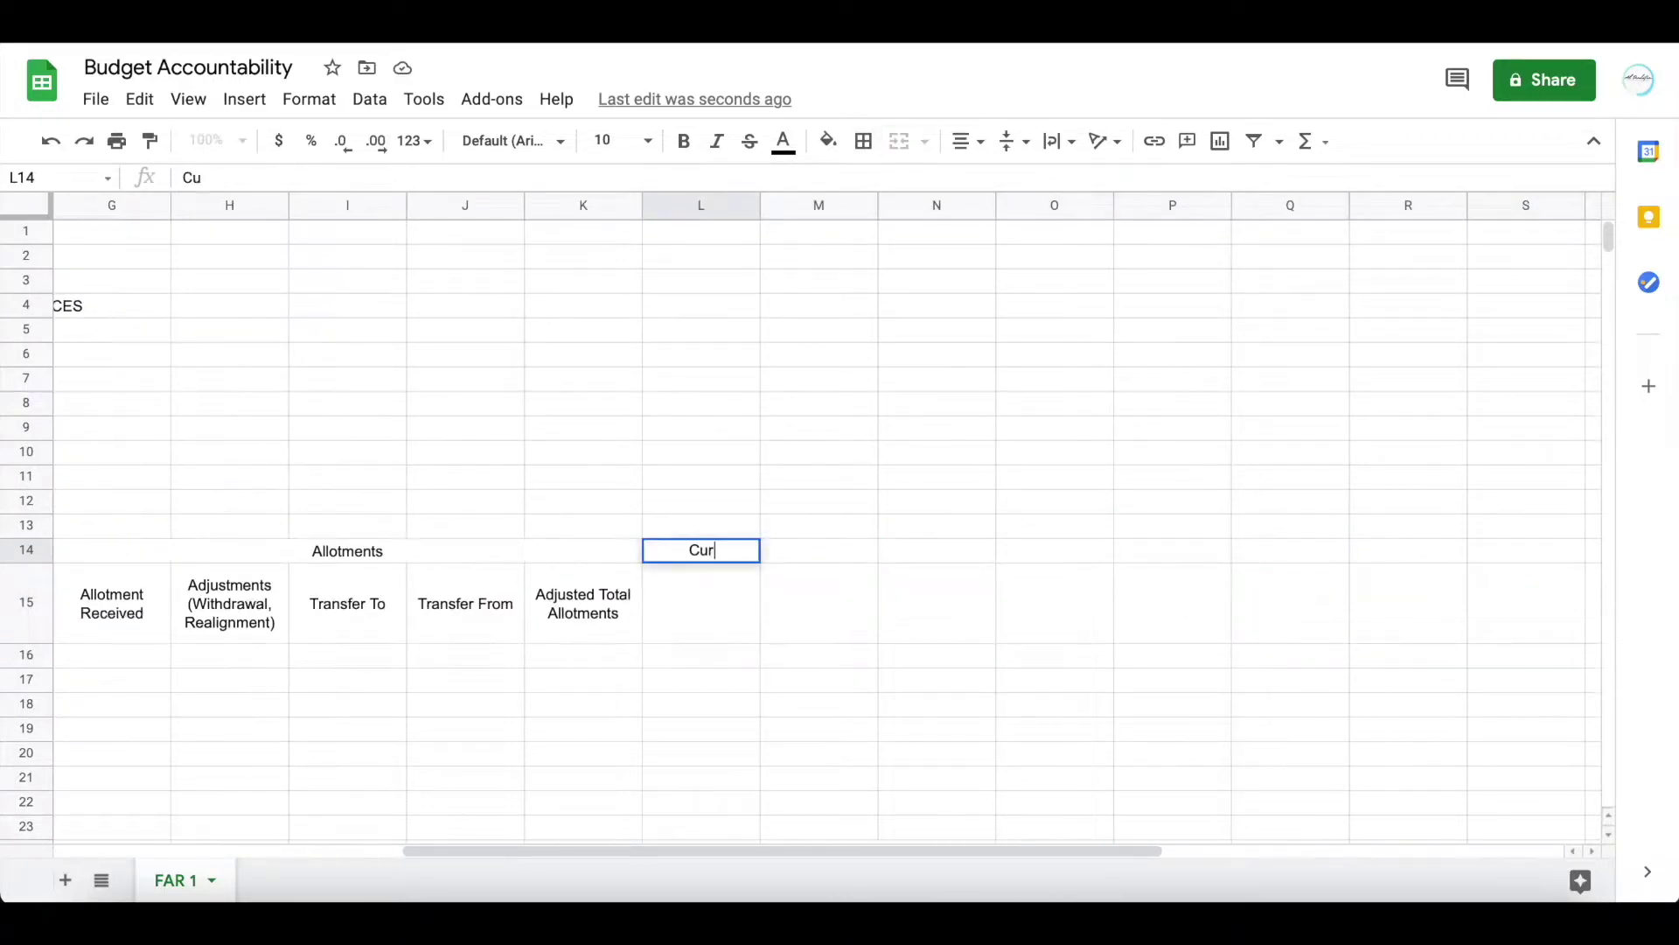
{"action": "type", "text": "rent Year Obligations"}
{"action": "key", "text": "Return"}
{"action": "type", "text": "1st"}
{"action": "key", "text": "Tab"}
{"action": "type", "text": "2nd Quarter Ending Jun. 30"}
{"action": "key", "text": "Tab"}
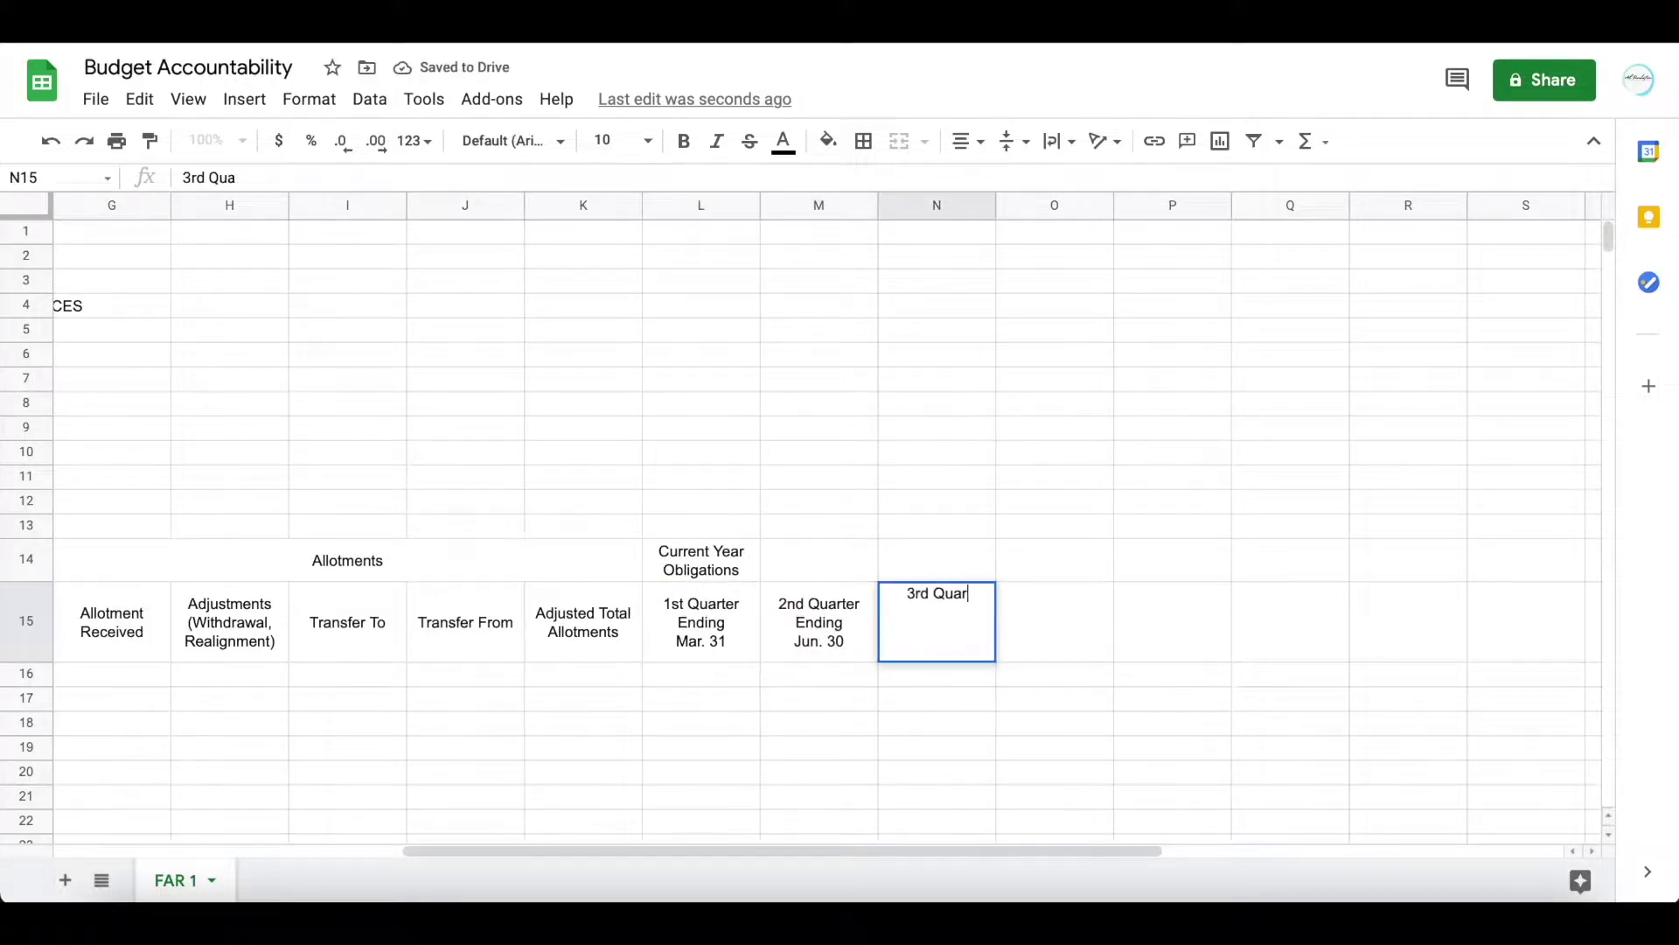
{"action": "type", "text": "3rd Quarter Ending Sep. 30"}
{"action": "key", "text": "Tab"}
{"action": "type", "text": "4th Quarter Ending Dec. 31"}
Copy the quarter headings to P–S, insert a Total column, and add Balances, Unobligated Allotment, Unpaid Obligations
{"action": "left_click_drag", "start_coordinate": [581, 205], "coordinate": [936, 205]}
{"action": "key", "text": "ctrl+c"}
{"action": "left_click", "coordinate": [1055, 205]}
{"action": "key", "text": "ctrl+v"}
{"action": "right_click", "coordinate": [1028, 205]}
{"action": "left_click", "coordinate": [1089, 305]}
{"action": "type", "text": "TotalTotal"}
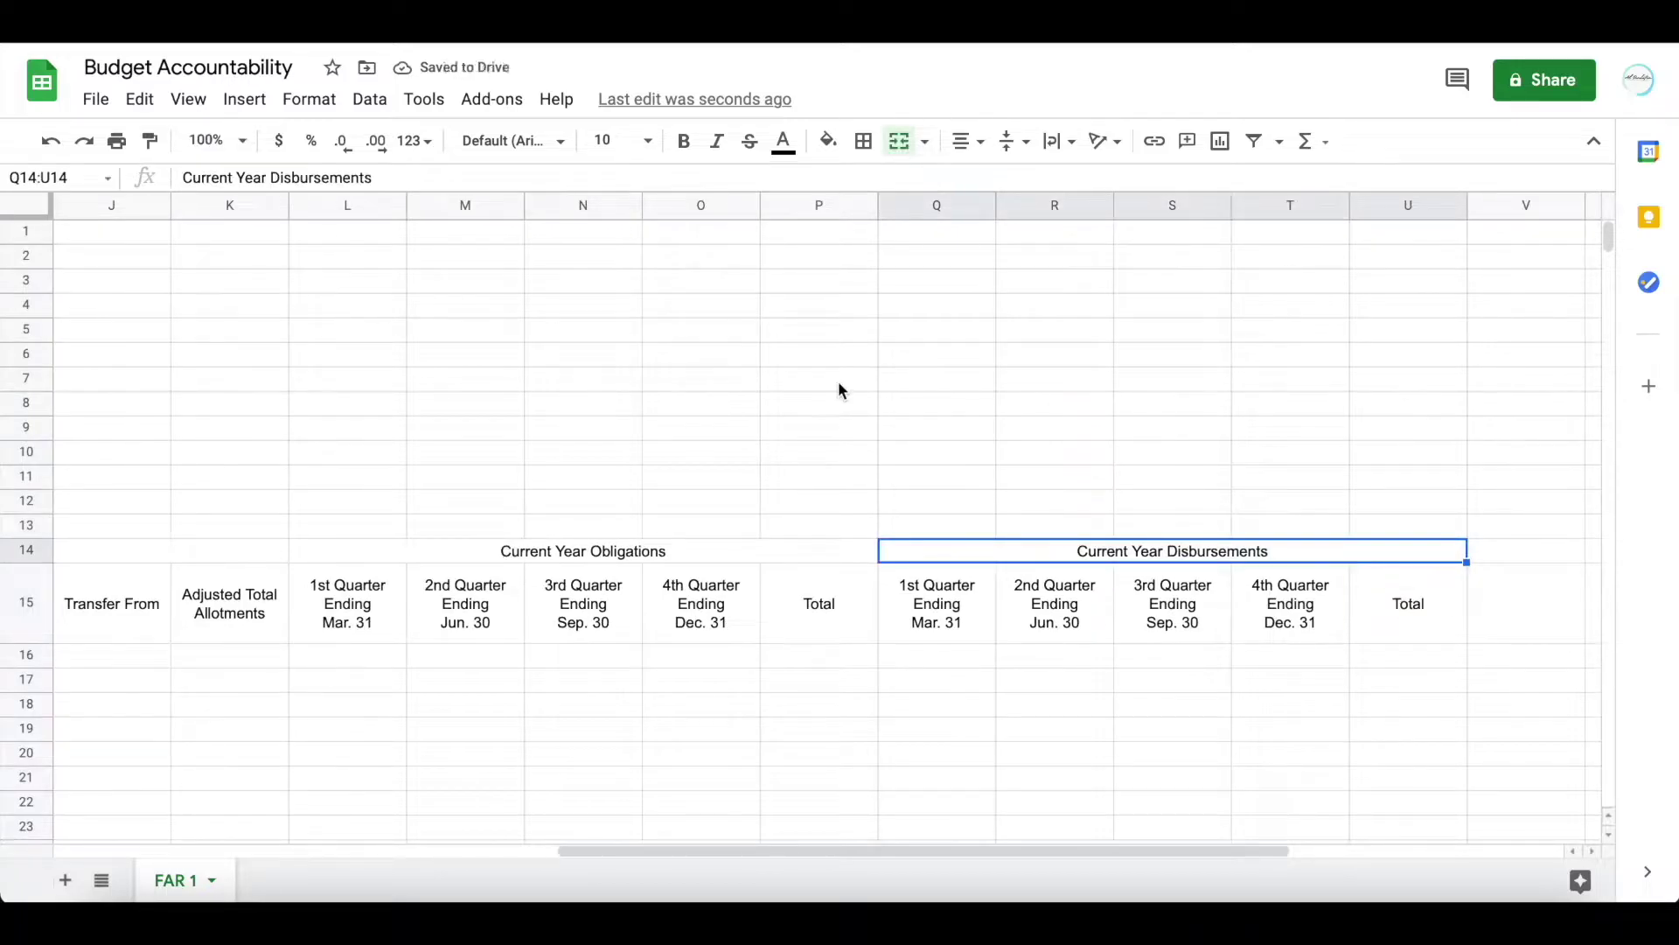
{"action": "type", "text": "Balances"}
{"action": "key", "text": "Return"}
{"action": "key", "text": "Tab"}
{"action": "type", "text": "Unobligated Allotment"}
{"action": "key", "text": "Tab"}
{"action": "type", "text": "Unpaid Obligations"}
{"action": "key", "text": "Return"}
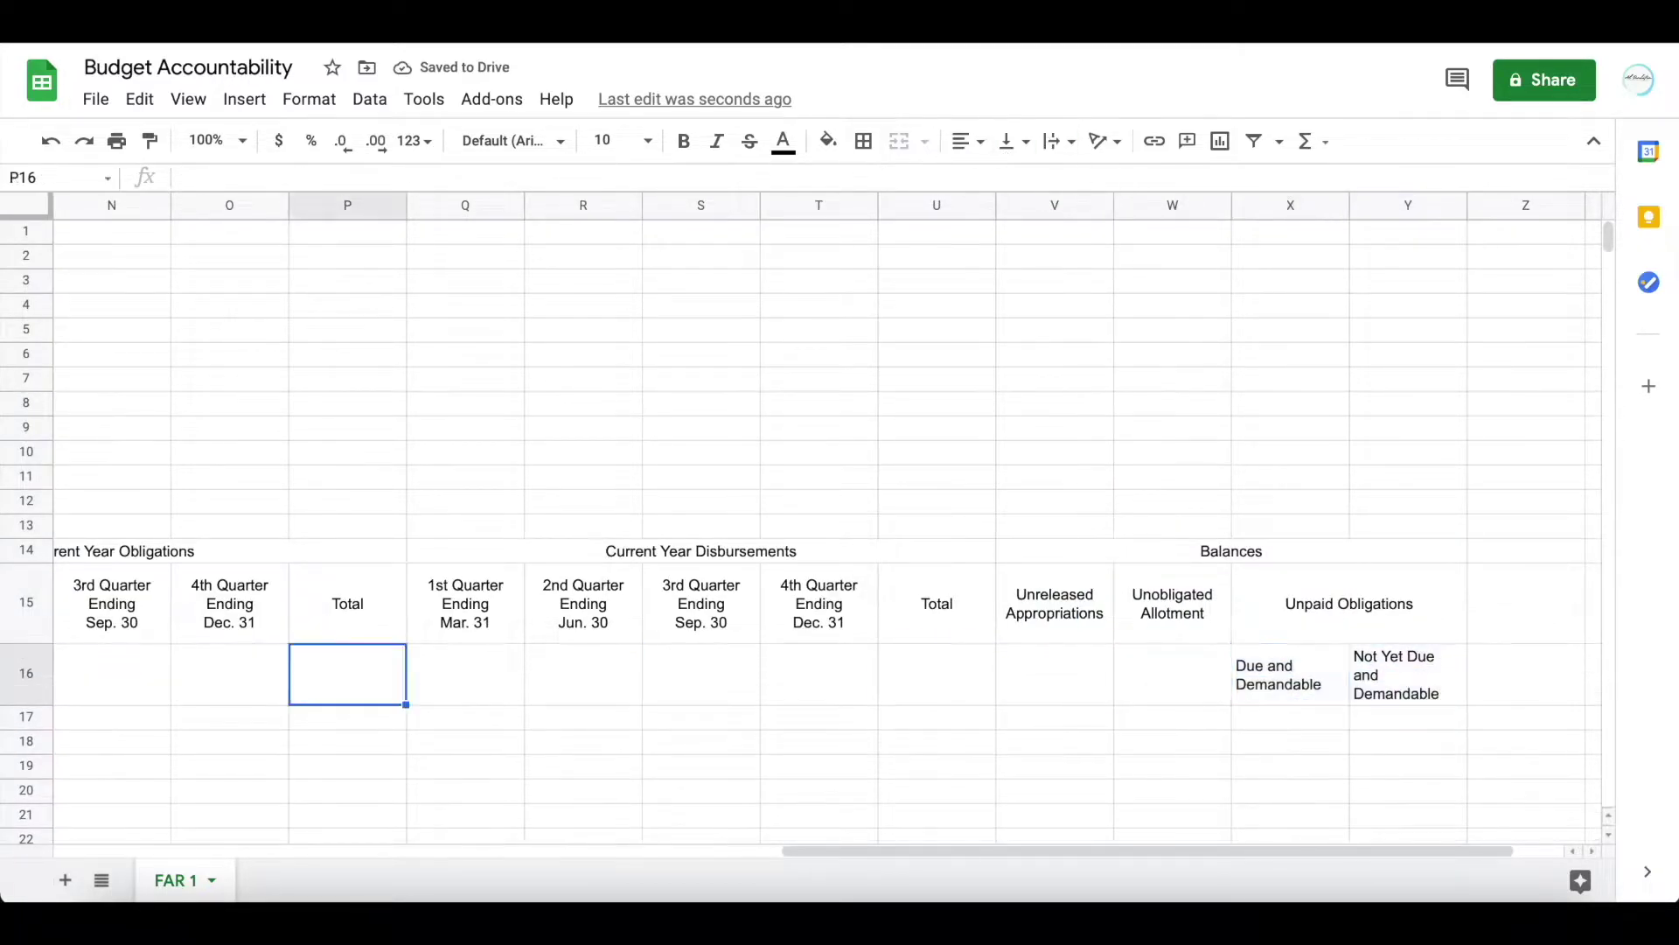
Merge the UACS CODE heading cells across rows 15–16
{"action": "scroll", "coordinate": [823, 525], "scroll_direction": "left", "scroll_amount": 10}
{"action": "left_click", "coordinate": [347, 591]}
{"action": "left_click", "coordinate": [924, 141]}
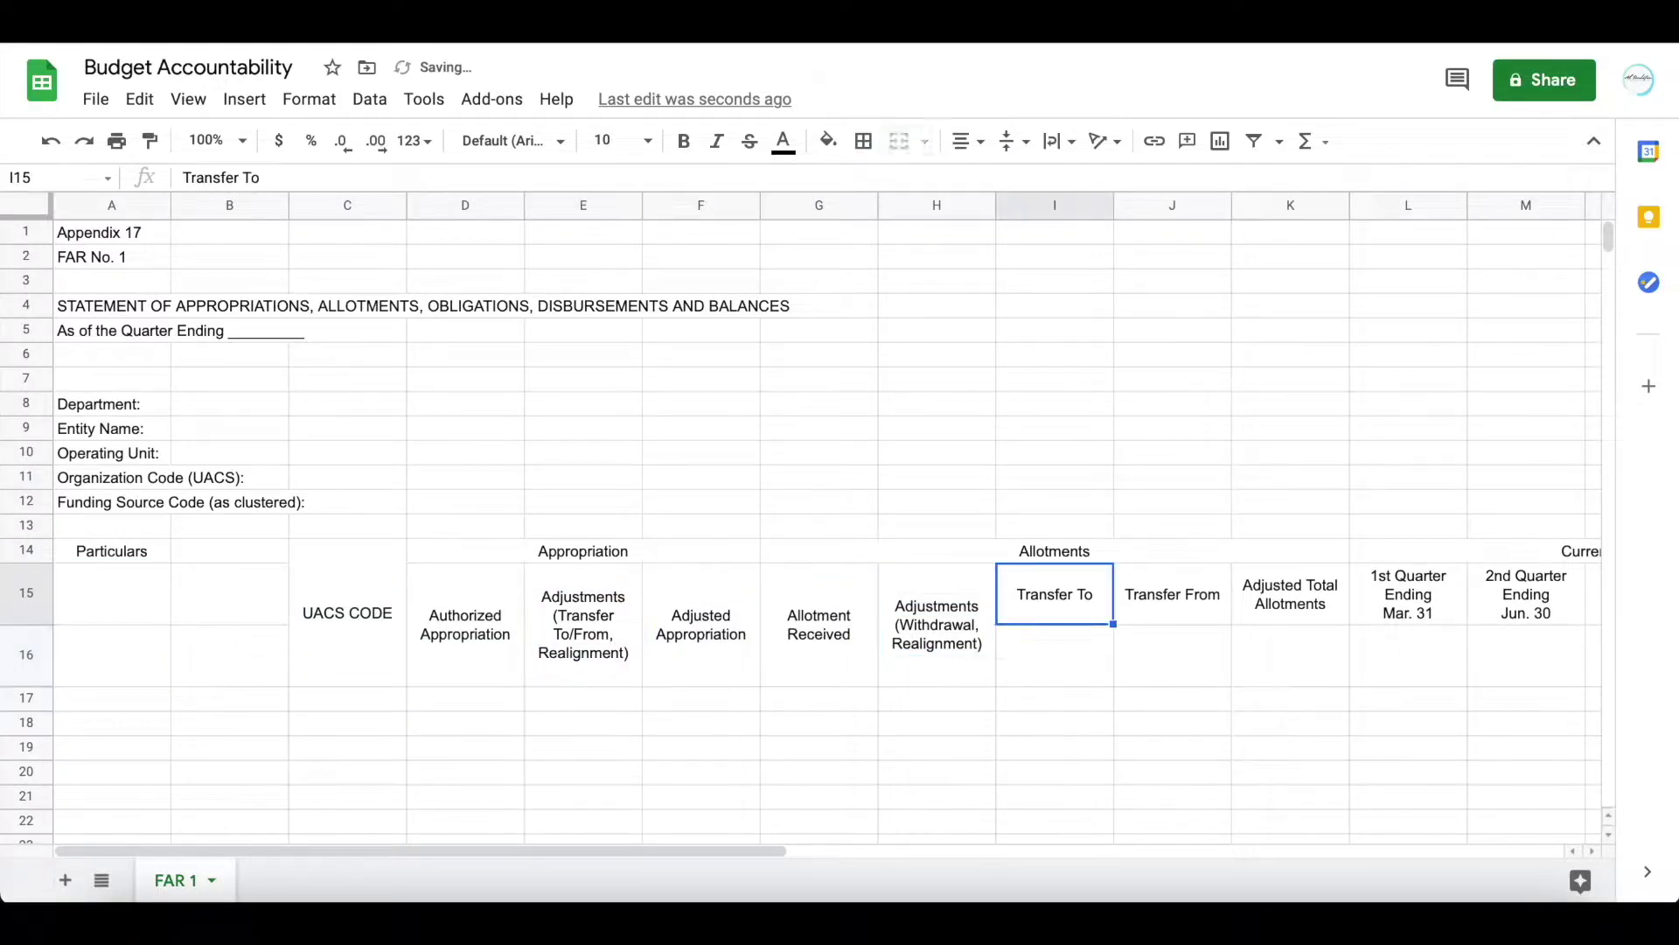
{"action": "left_click", "coordinate": [905, 150]}
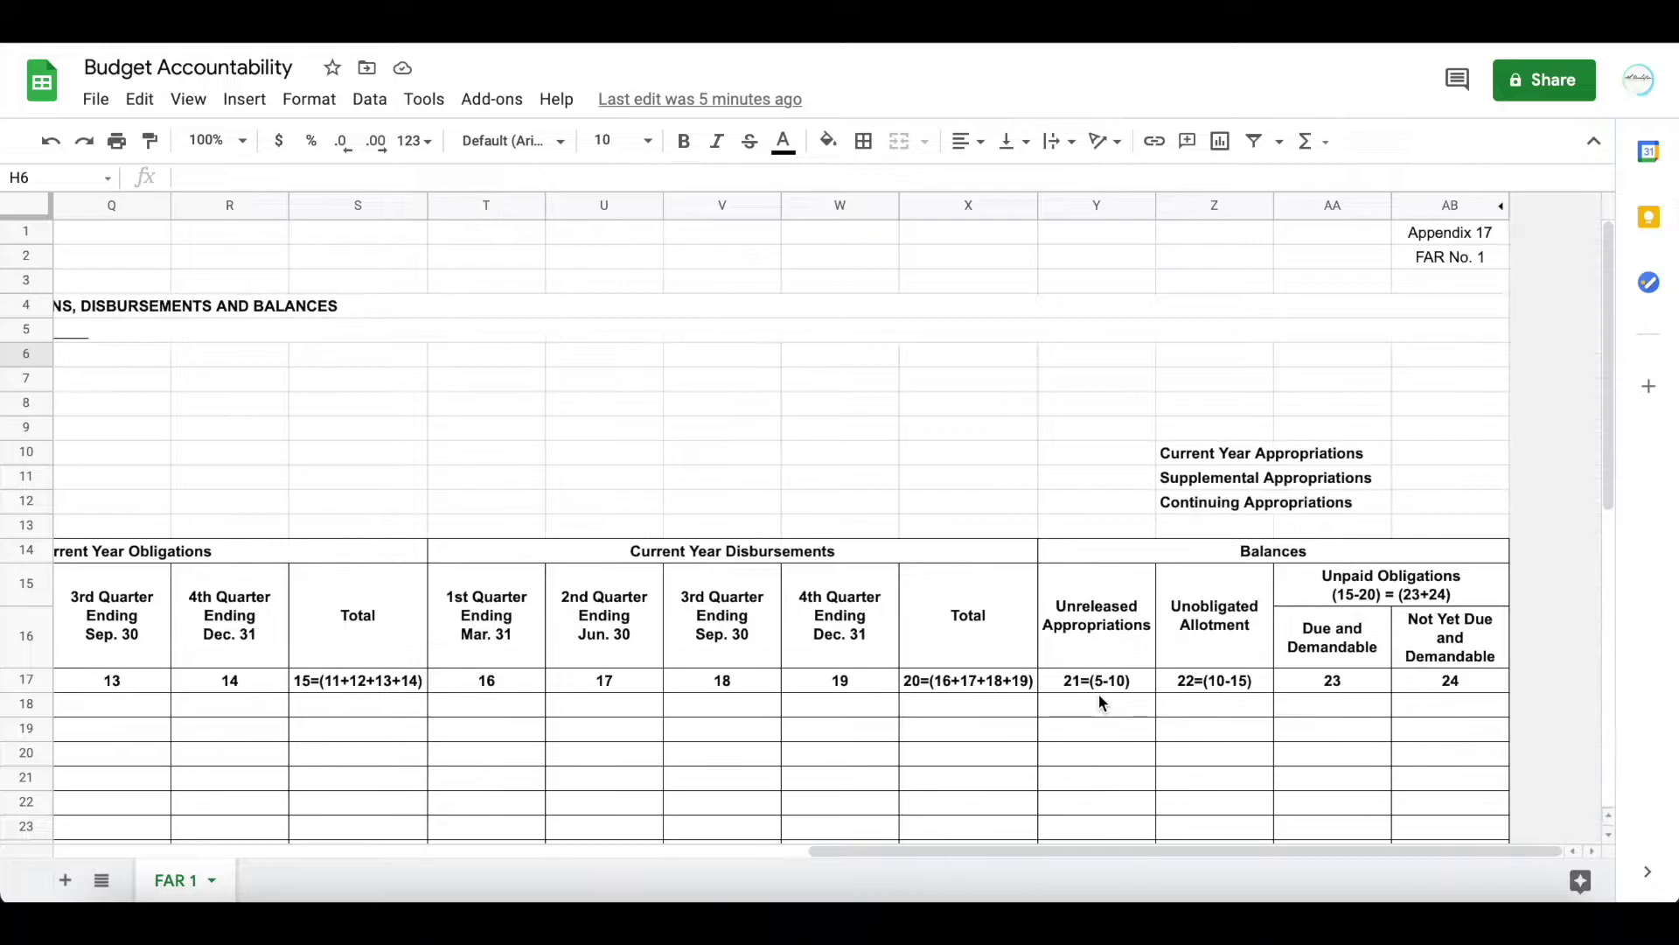
Insert right-aligned checkboxes in Y10:Y12 and tick the Current Year Appropriations box
{"action": "left_click_drag", "start_coordinate": [1132, 456], "coordinate": [1128, 503]}
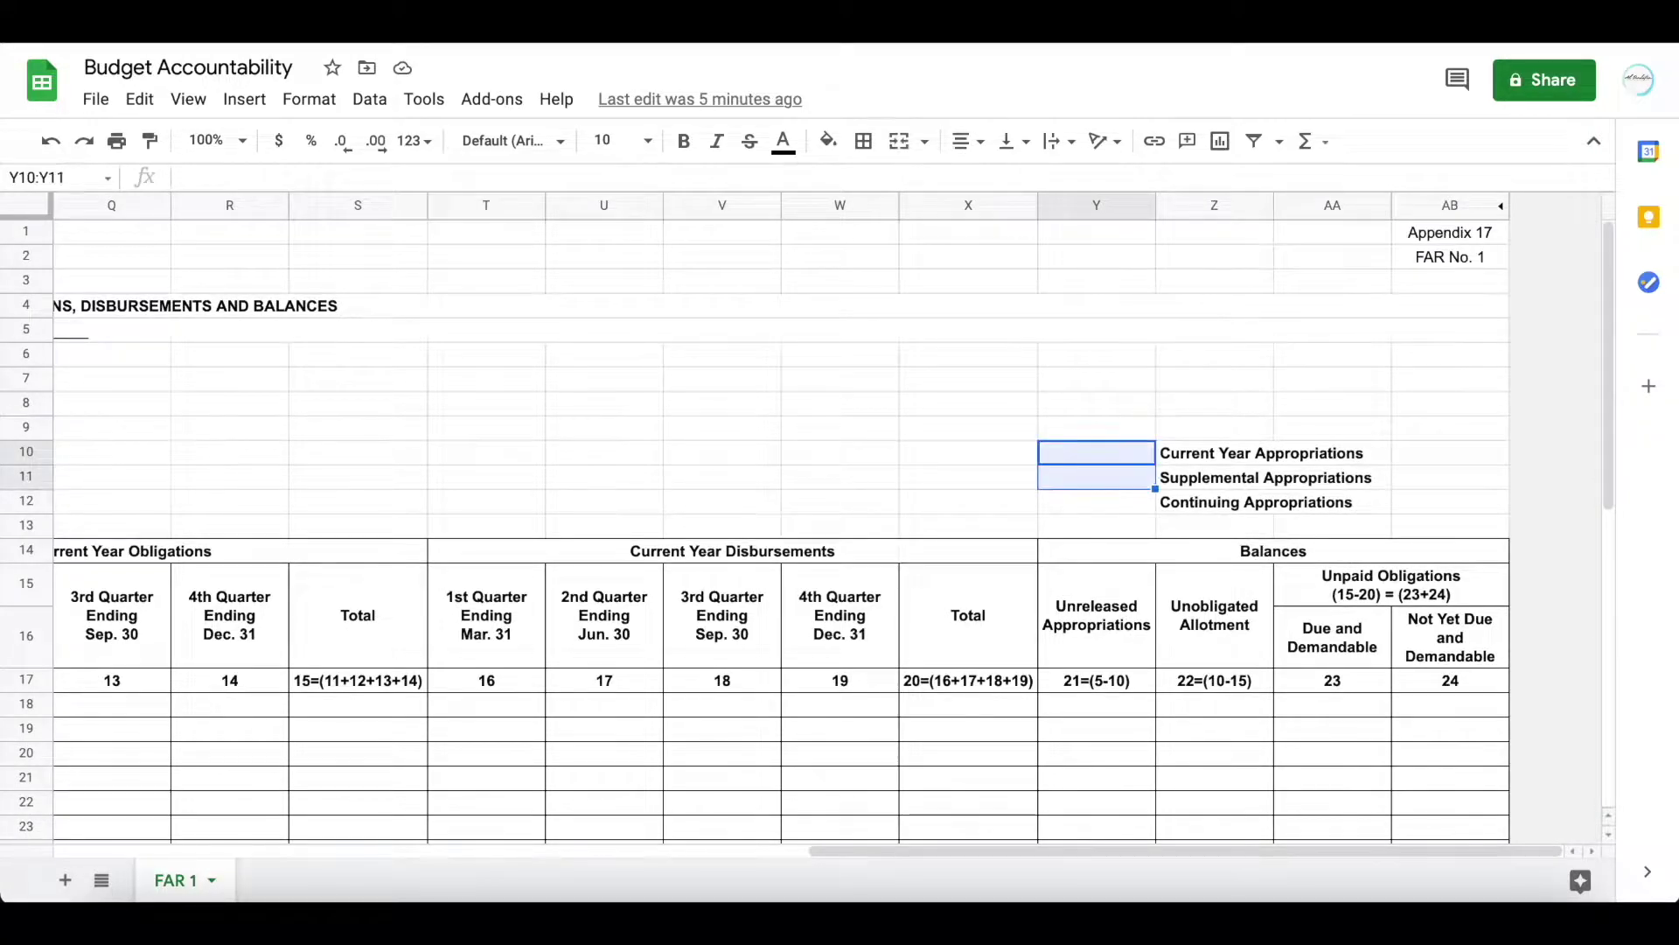
{"action": "left_click", "coordinate": [246, 99]}
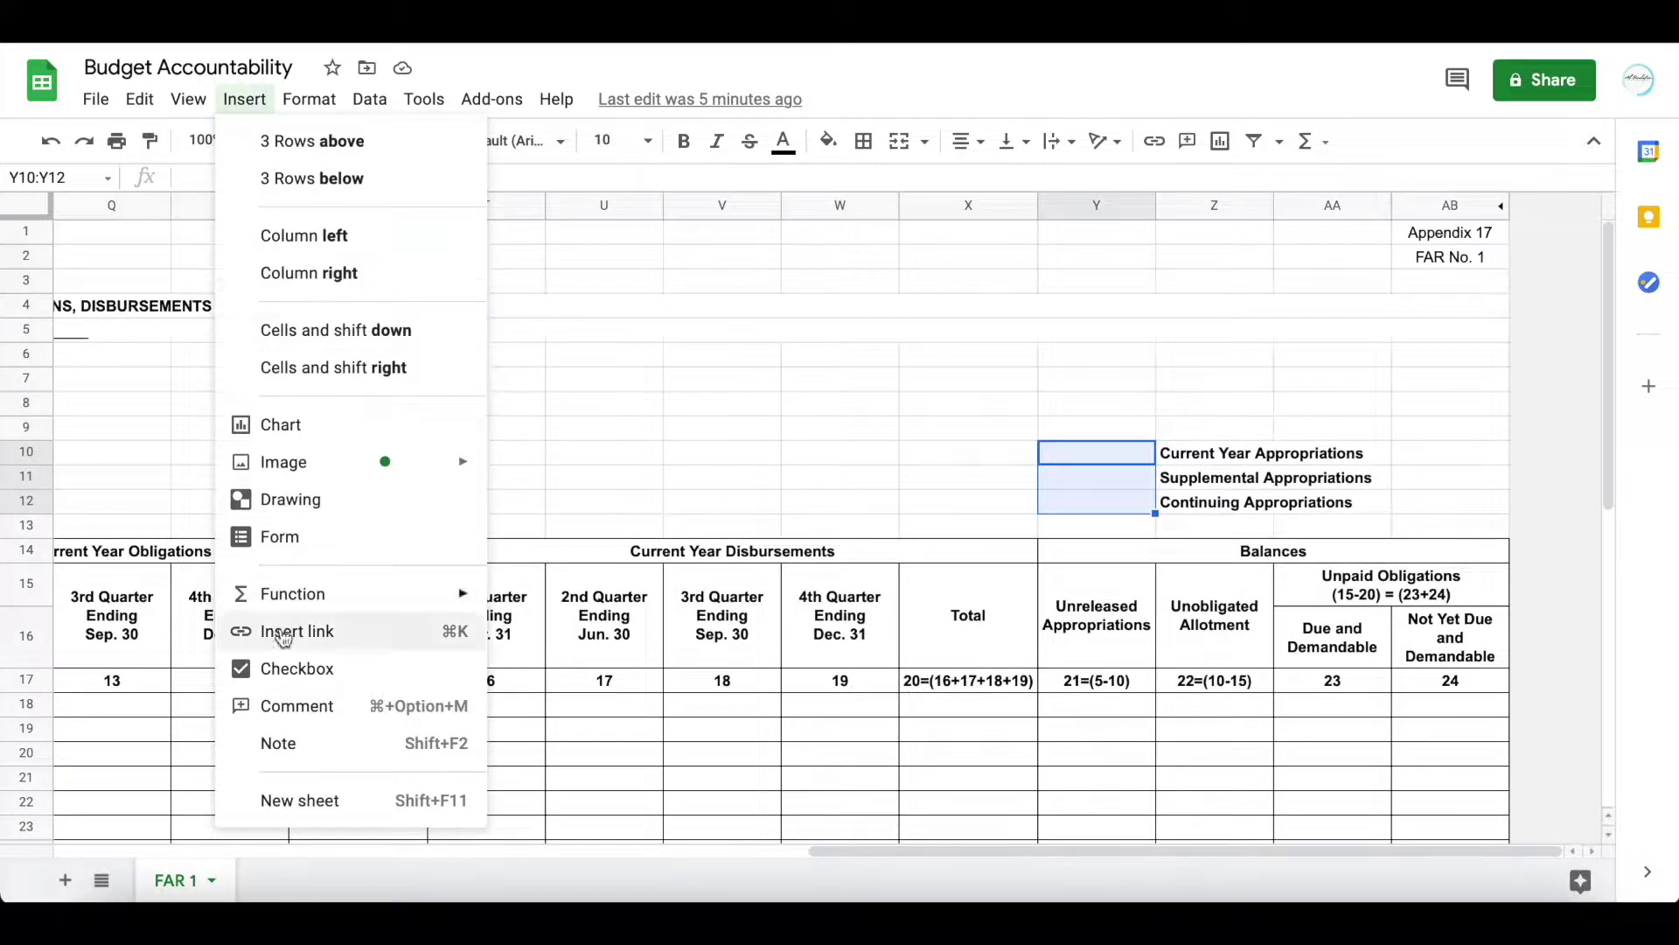
{"action": "left_click", "coordinate": [289, 668]}
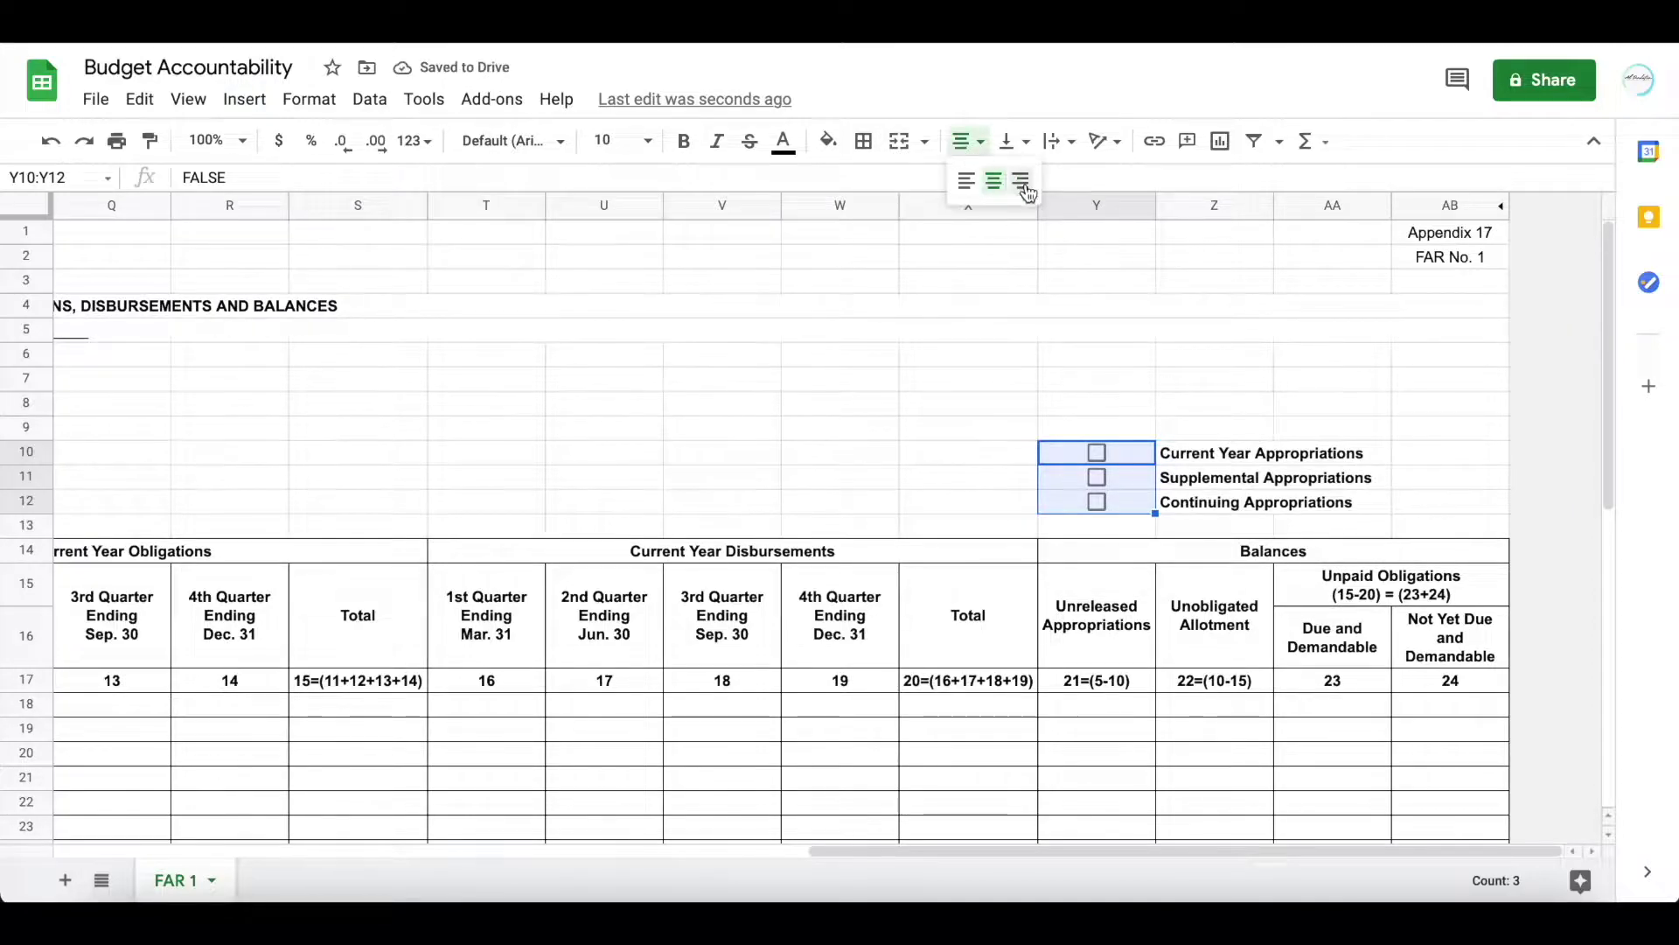
{"action": "left_click", "coordinate": [1125, 389]}
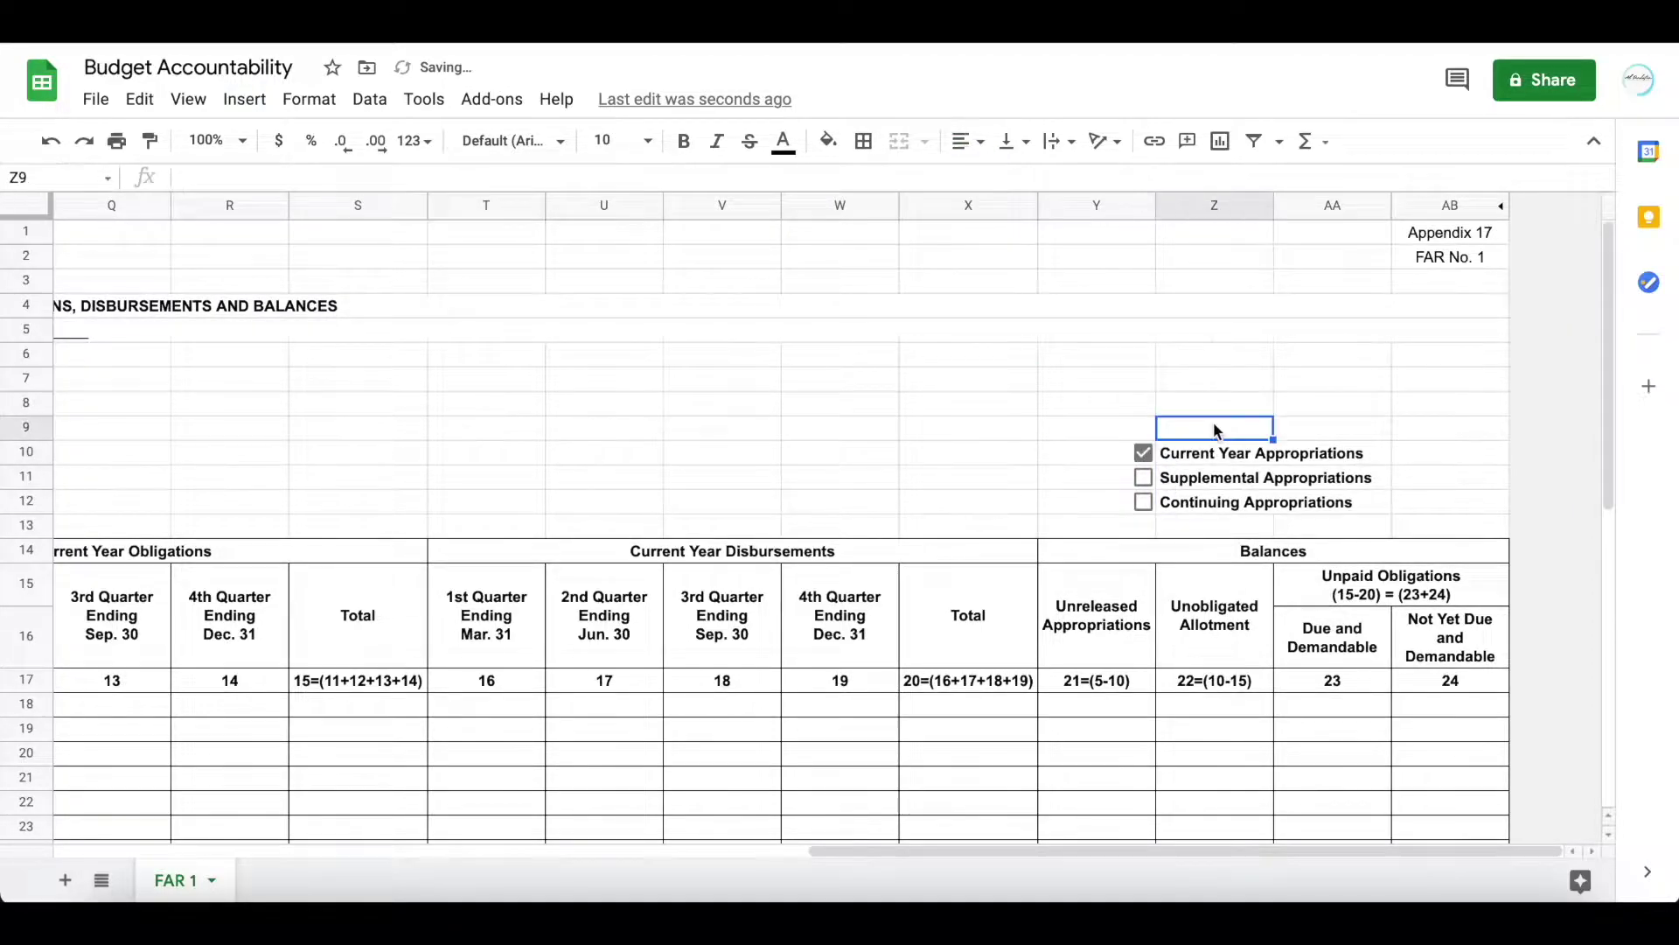
{"action": "left_click", "coordinate": [1143, 453]}
{"action": "left_click", "coordinate": [1198, 390]}
{"action": "scroll", "coordinate": [1198, 392], "scroll_direction": "left", "scroll_amount": 10}
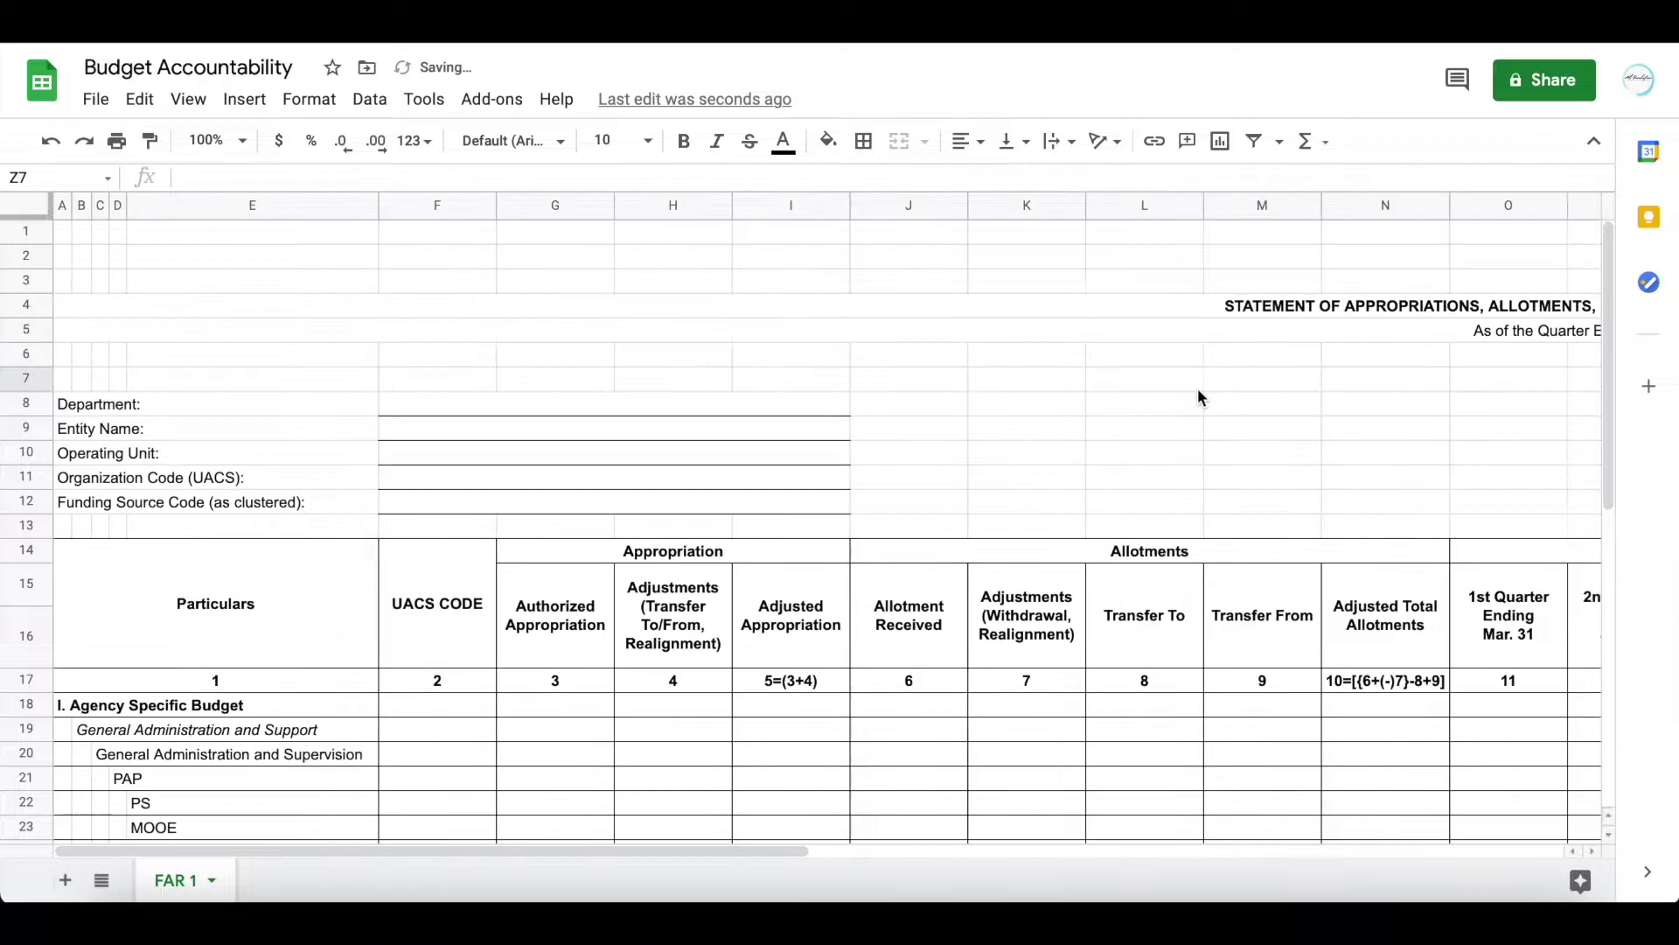
Apply the Financial number format to the data range F18:AB46
{"action": "scroll", "coordinate": [1199, 391], "scroll_direction": "down", "scroll_amount": 4}
{"action": "scroll", "coordinate": [1199, 392], "scroll_direction": "down", "scroll_amount": 1}
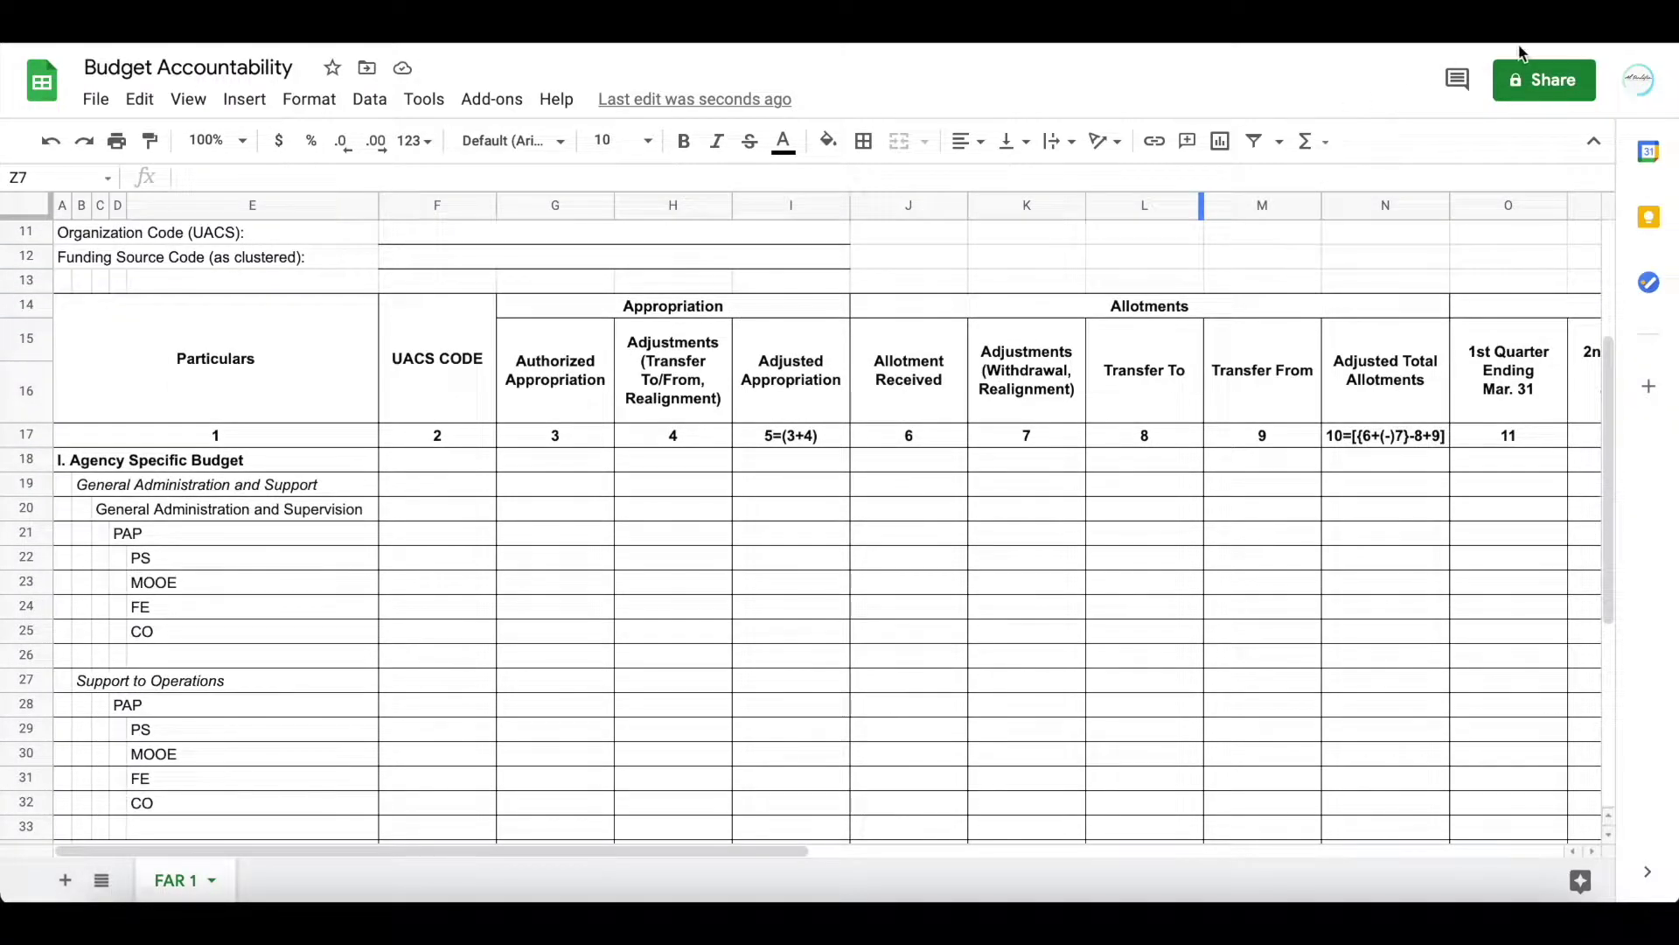
{"action": "left_click", "coordinate": [443, 464]}
{"action": "key", "text": "shift+Right"}
{"action": "key", "text": "shift+Right"}
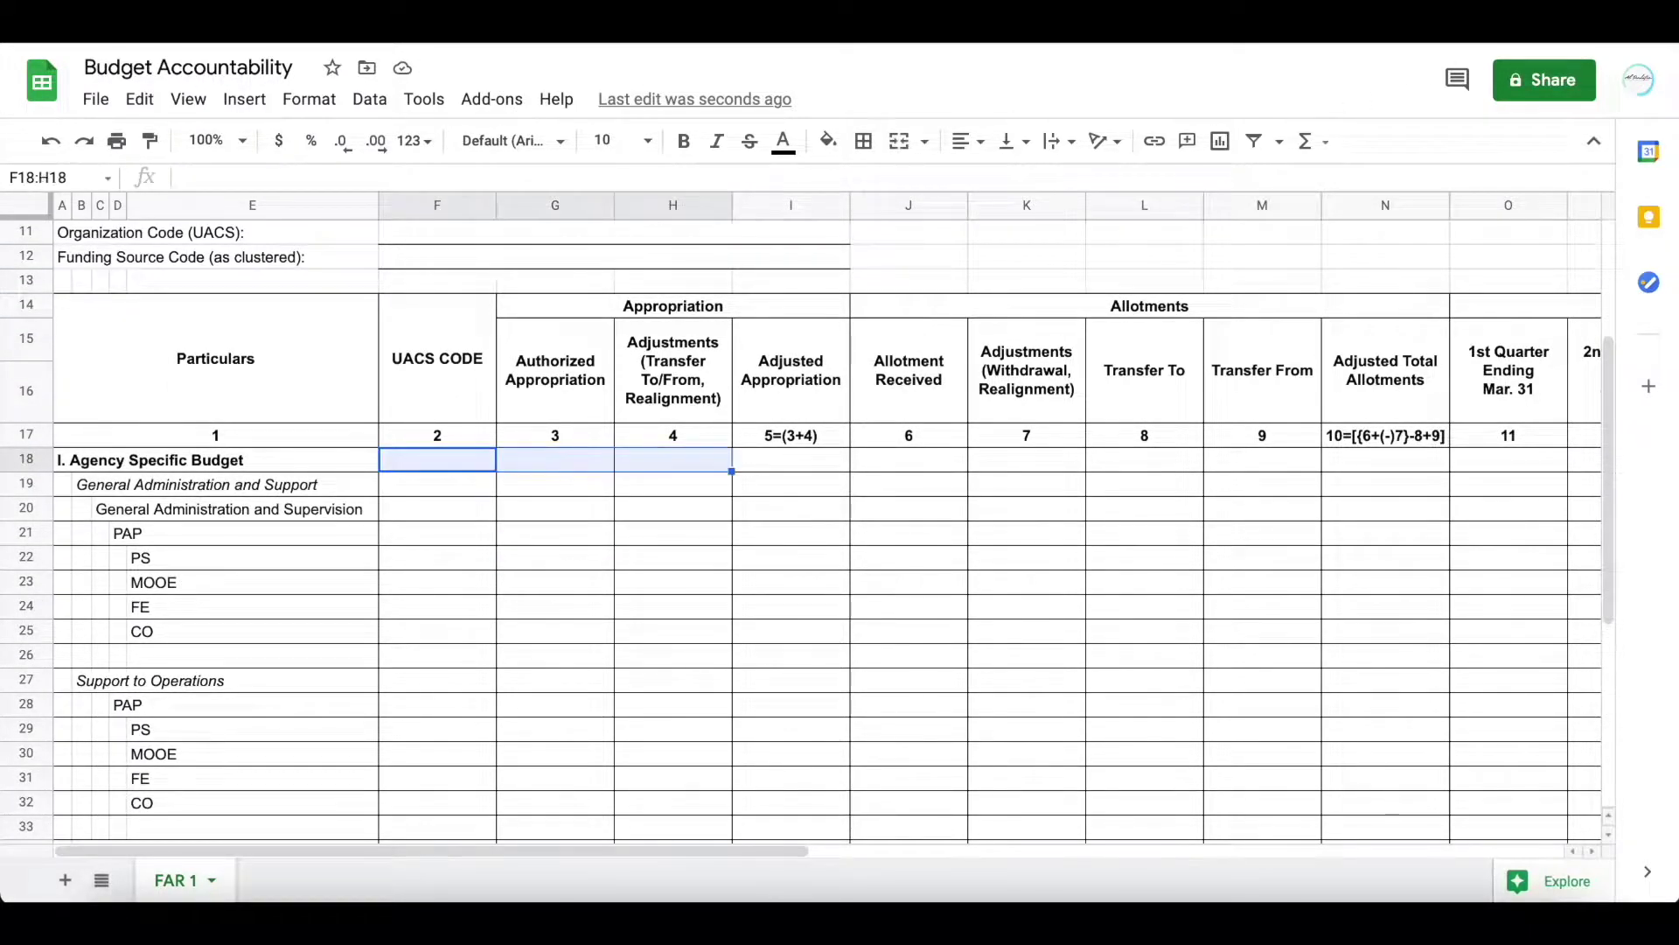
{"action": "key", "text": "shift+Right"}
{"action": "key", "text": "shift+Right"}
{"action": "key", "text": "shift+Right"}
{"action": "key", "text": "shift+Right"}
{"action": "key", "text": "shift+Right"}
{"action": "key", "text": "shift+Right"}
{"action": "key", "text": "shift+Right"}
{"action": "key", "text": "shift+Right"}
{"action": "key", "text": "shift+Right"}
{"action": "key", "text": "shift+Right"}
{"action": "key", "text": "shift+Right"}
{"action": "key", "text": "shift+Right"}
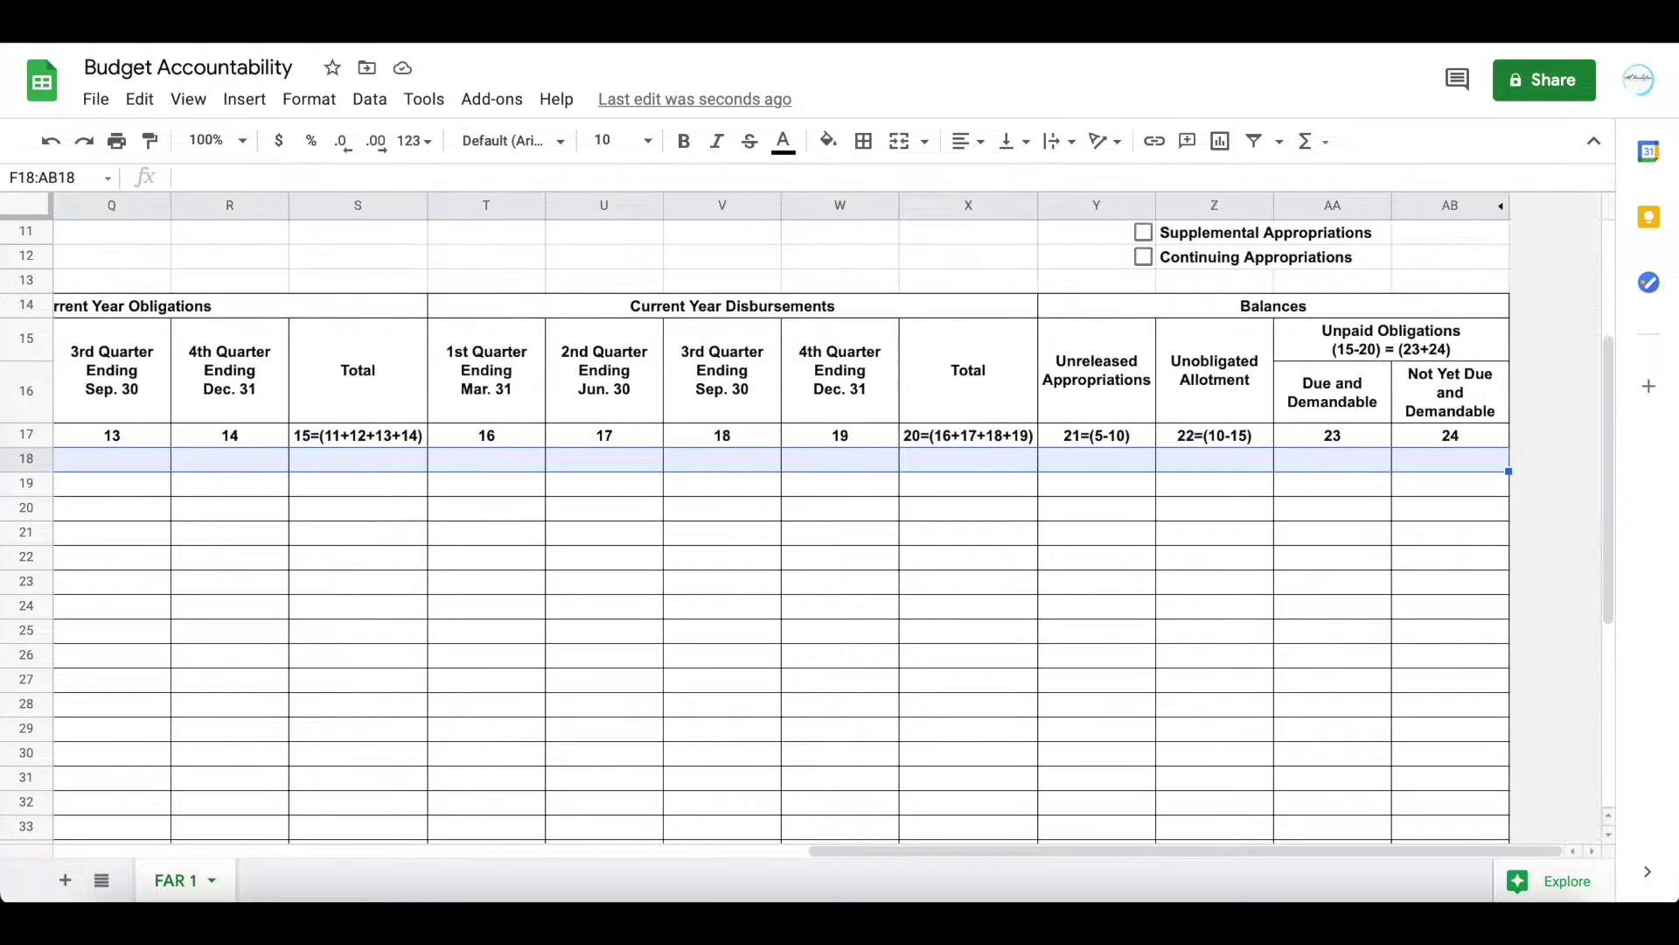
{"action": "key", "text": "shift+Down"}
{"action": "key", "text": "shift+Down"}
{"action": "key", "text": "shift+Down"}
{"action": "key", "text": "shift+Down"}
{"action": "key", "text": "shift+Down"}
{"action": "key", "text": "shift+Down"}
{"action": "key", "text": "shift+Down"}
{"action": "key", "text": "shift+Down"}
{"action": "key", "text": "shift+Down"}
{"action": "key", "text": "shift+Down"}
{"action": "key", "text": "shift+Down"}
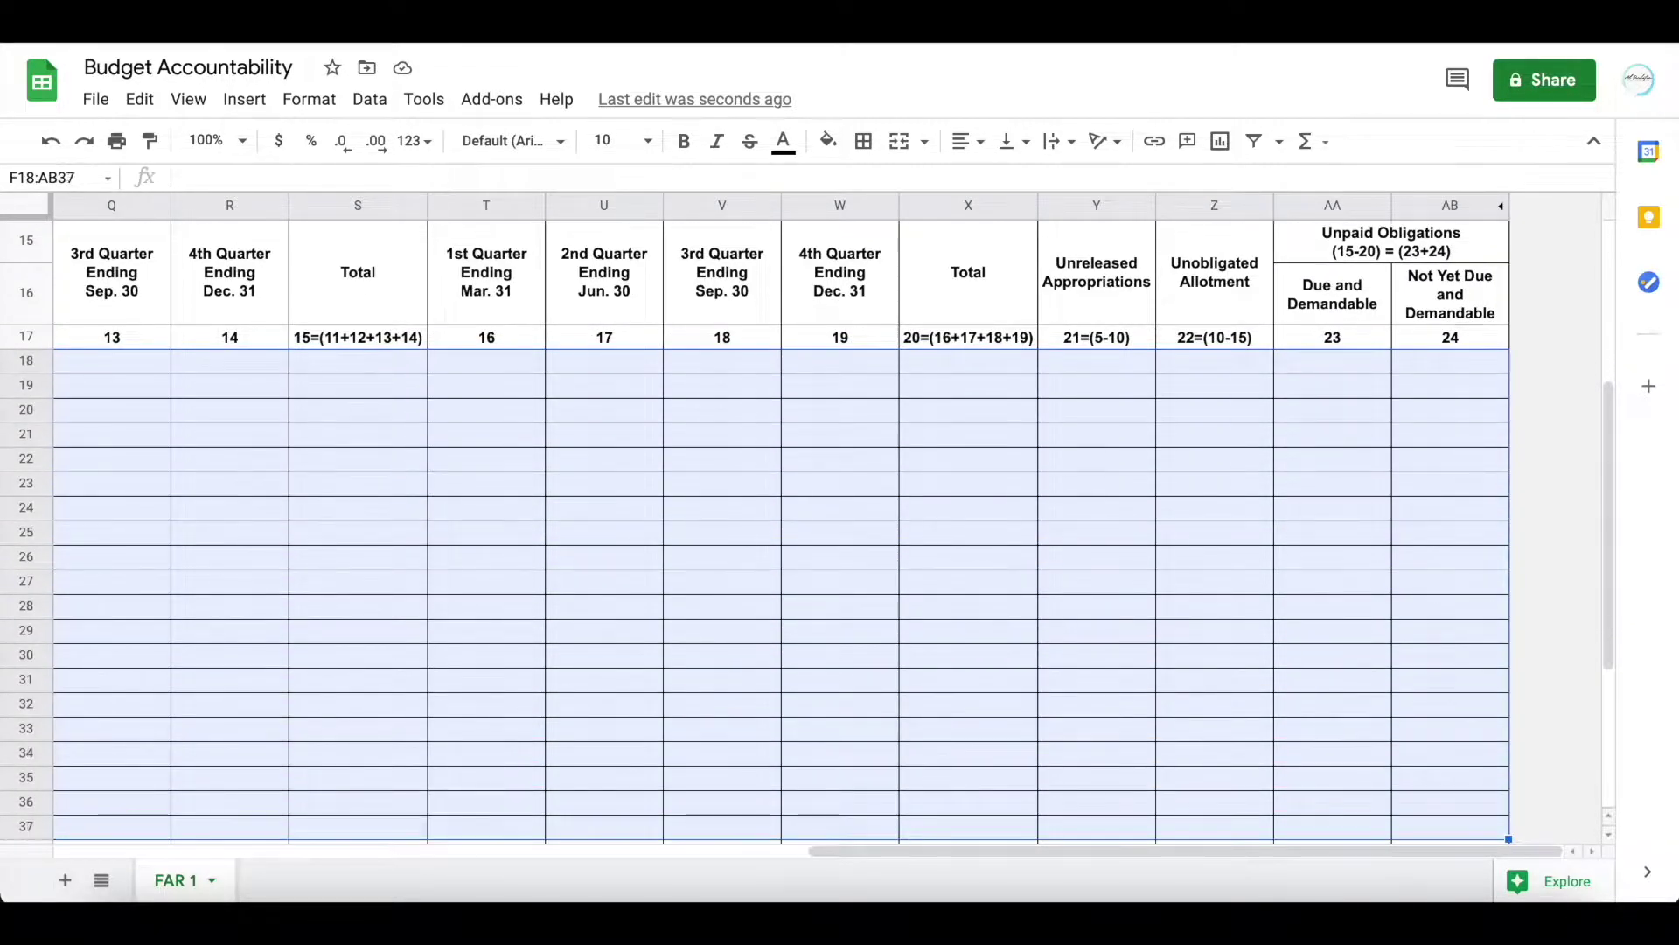
{"action": "key", "text": "shift+Down"}
{"action": "key", "text": "shift+Down"}
{"action": "key", "text": "shift+Down"}
{"action": "key", "text": "shift+Down"}
{"action": "key", "text": "shift+Down"}
{"action": "key", "text": "shift+Down"}
{"action": "key", "text": "shift+Up"}
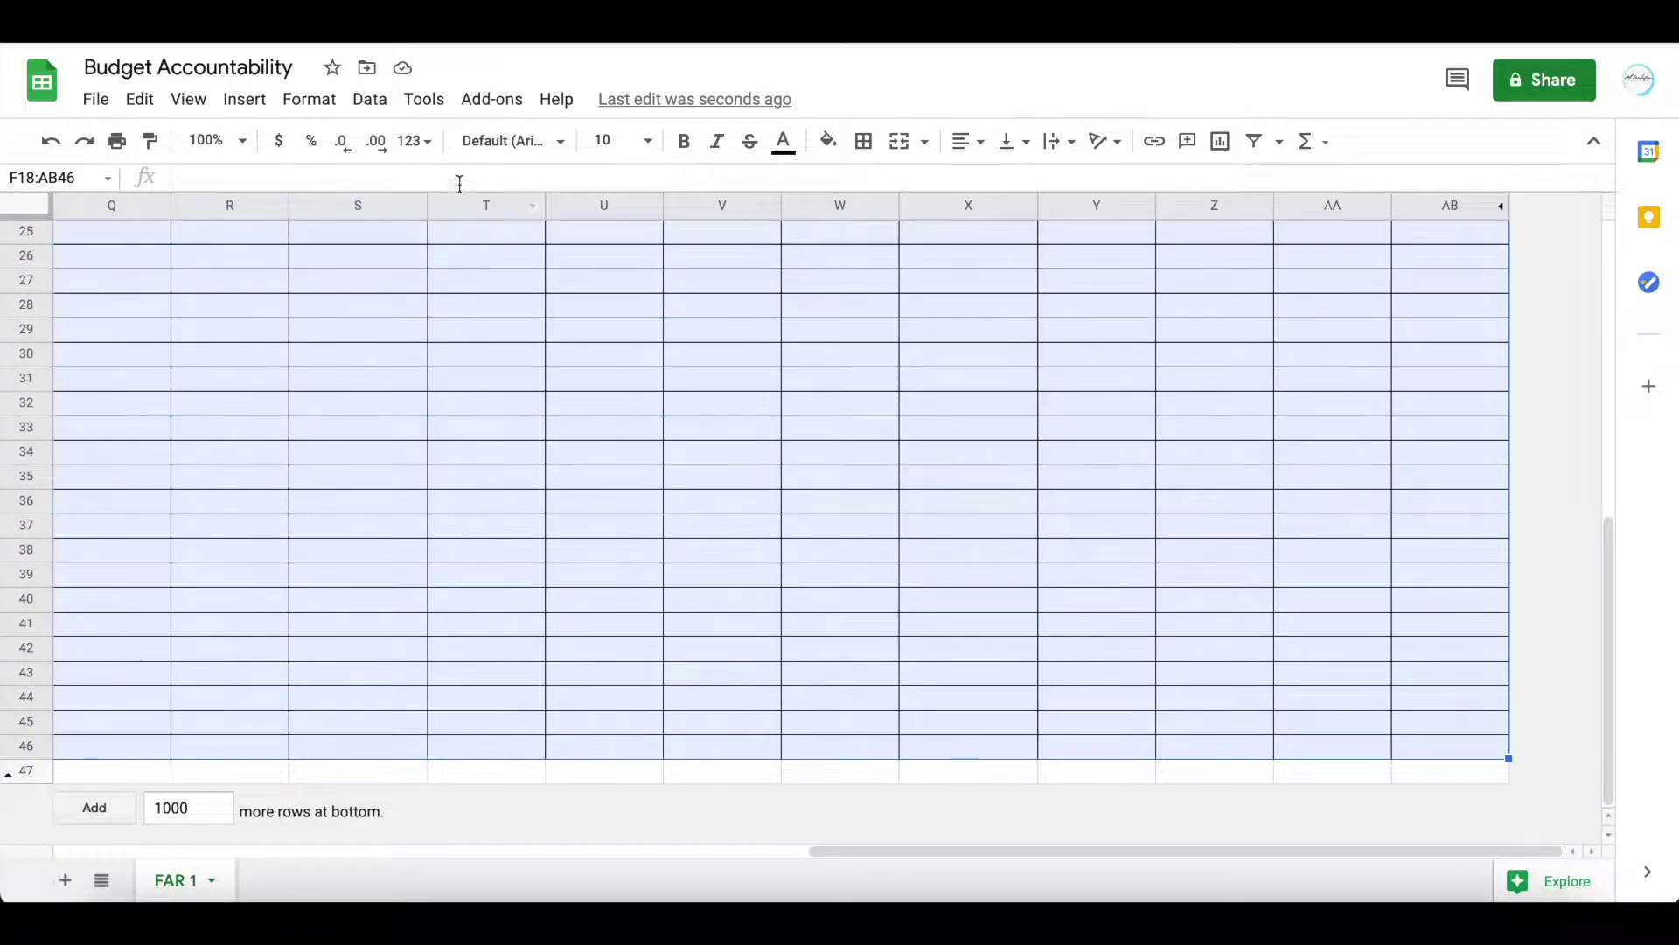
{"action": "left_click", "coordinate": [414, 141]}
{"action": "left_click", "coordinate": [600, 446]}
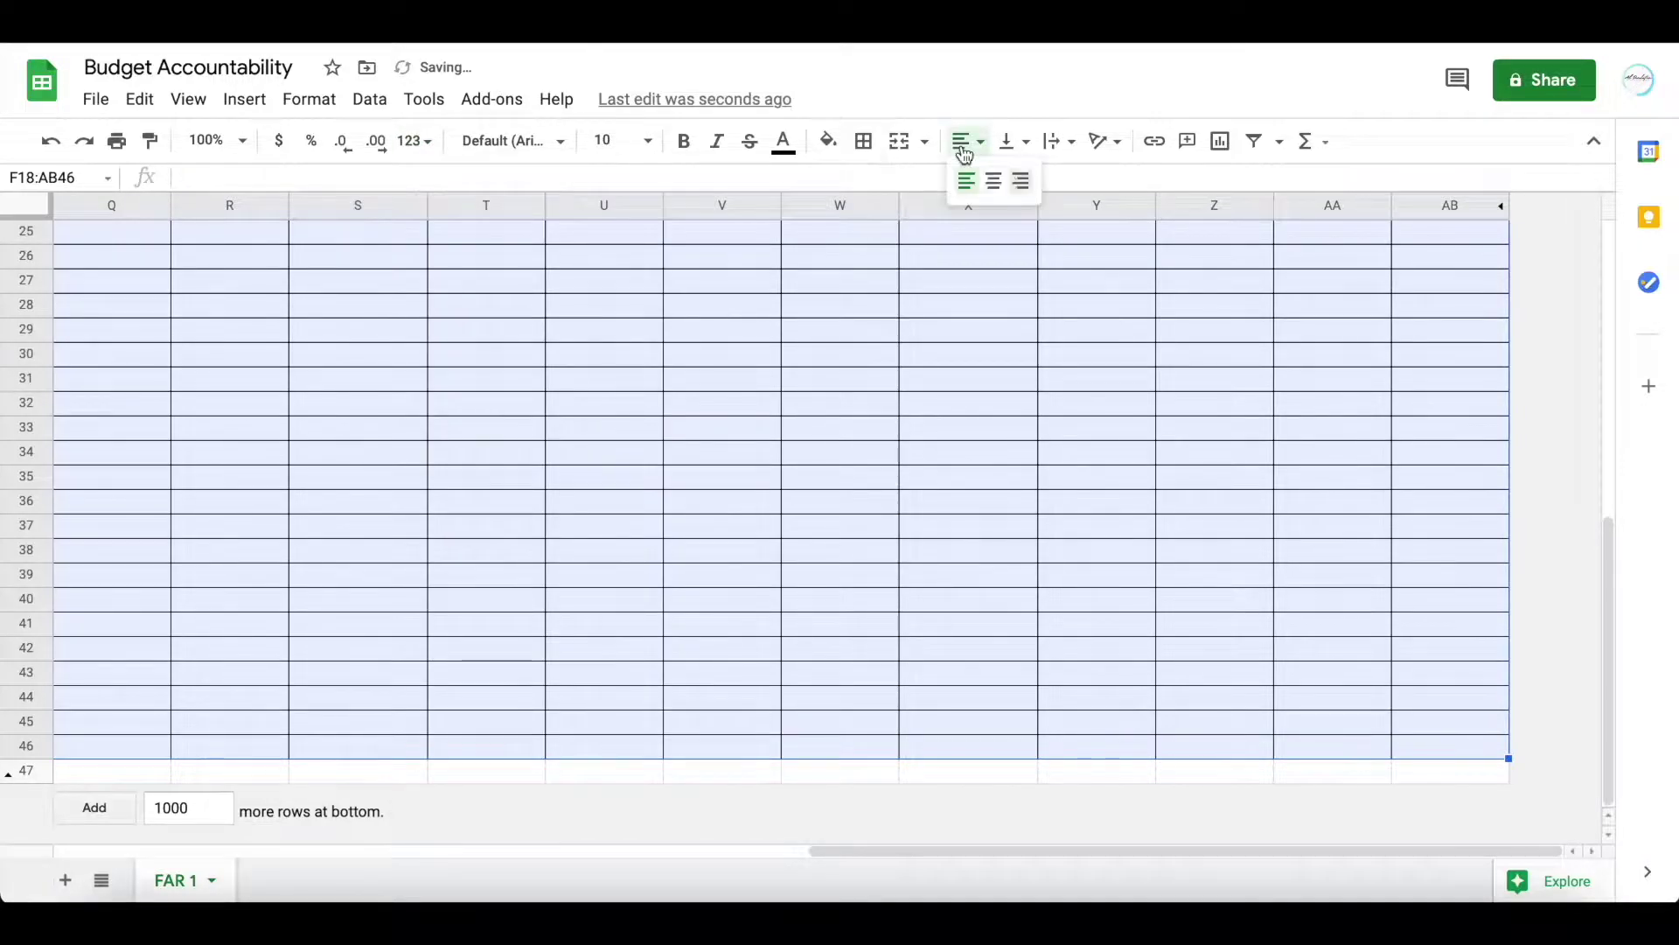
{"action": "left_click", "coordinate": [444, 455]}
Return to the PS line under Particulars in row 22
{"action": "scroll", "coordinate": [444, 455], "scroll_direction": "left", "scroll_amount": 10}
{"action": "scroll", "coordinate": [443, 455], "scroll_direction": "up", "scroll_amount": 8}
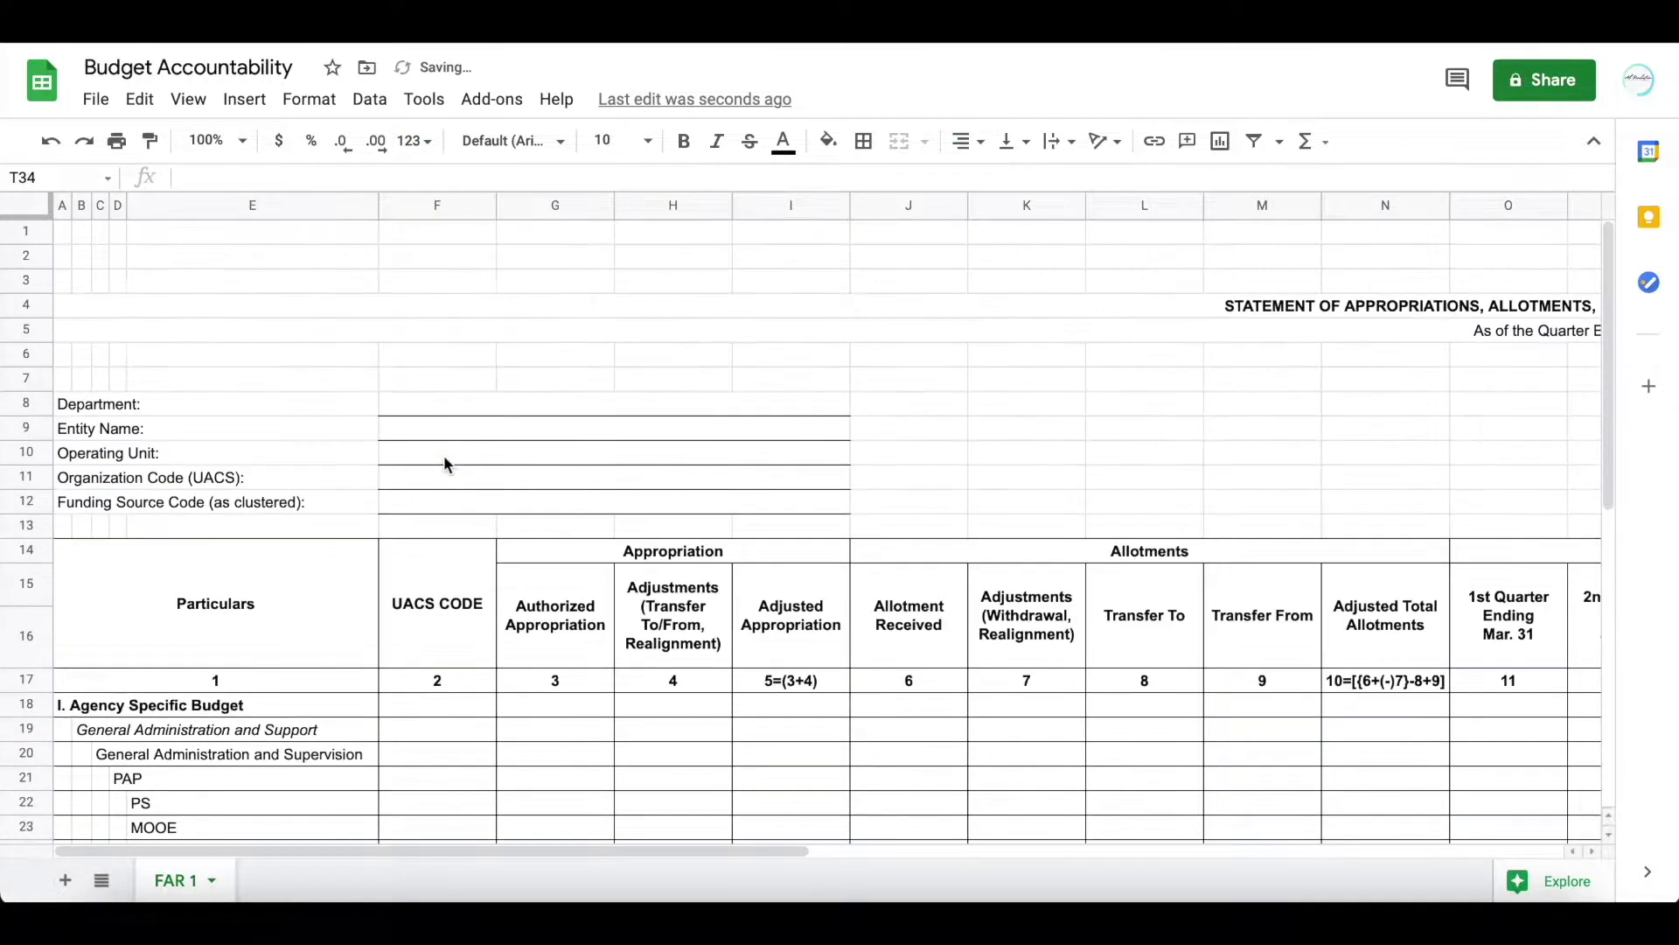
{"action": "scroll", "coordinate": [444, 454], "scroll_direction": "down", "scroll_amount": 5}
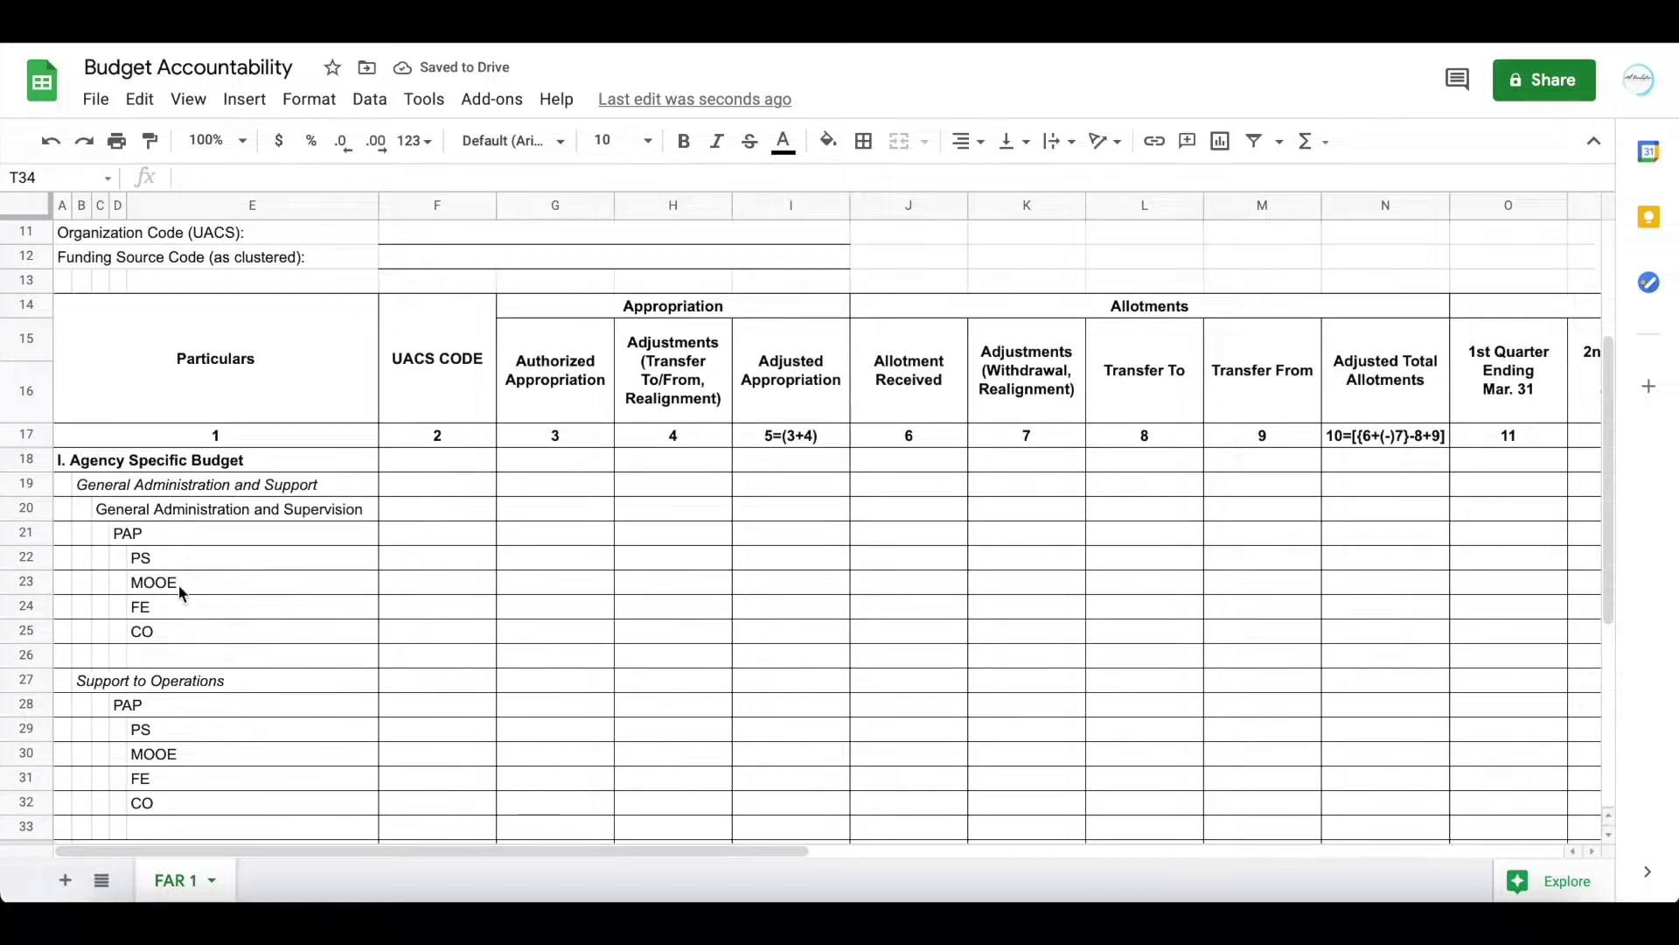
{"action": "left_click", "coordinate": [187, 565]}
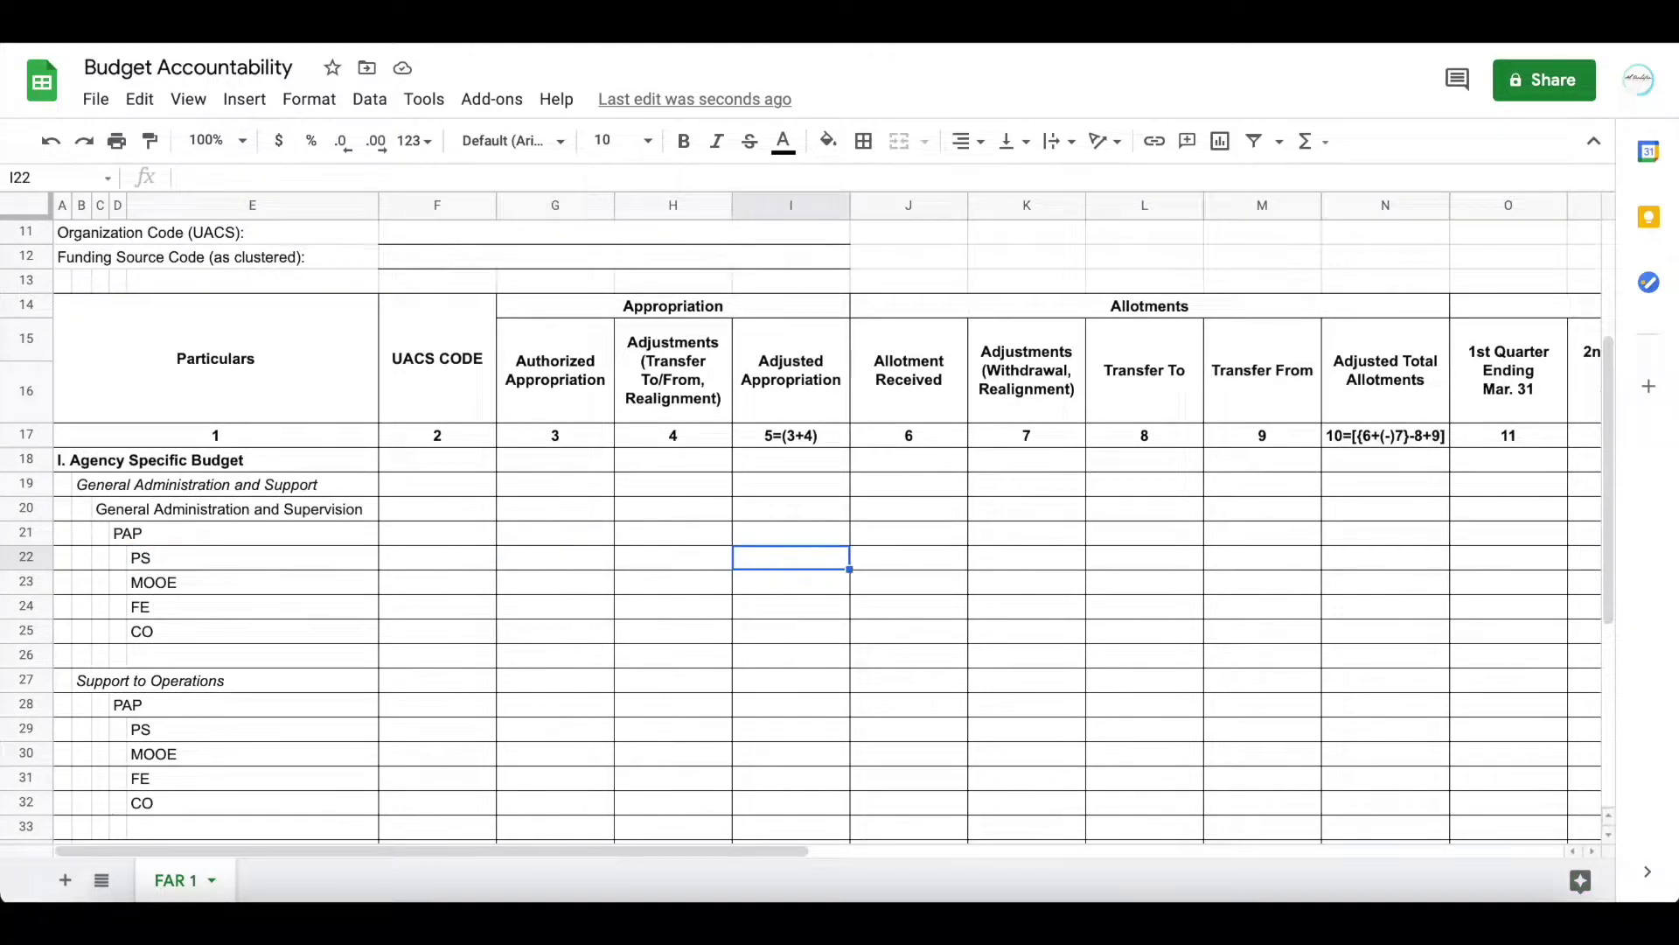
Enter the Adjusted Appropriation formula =G22+H22 in I22
{"action": "type", "text": "="}
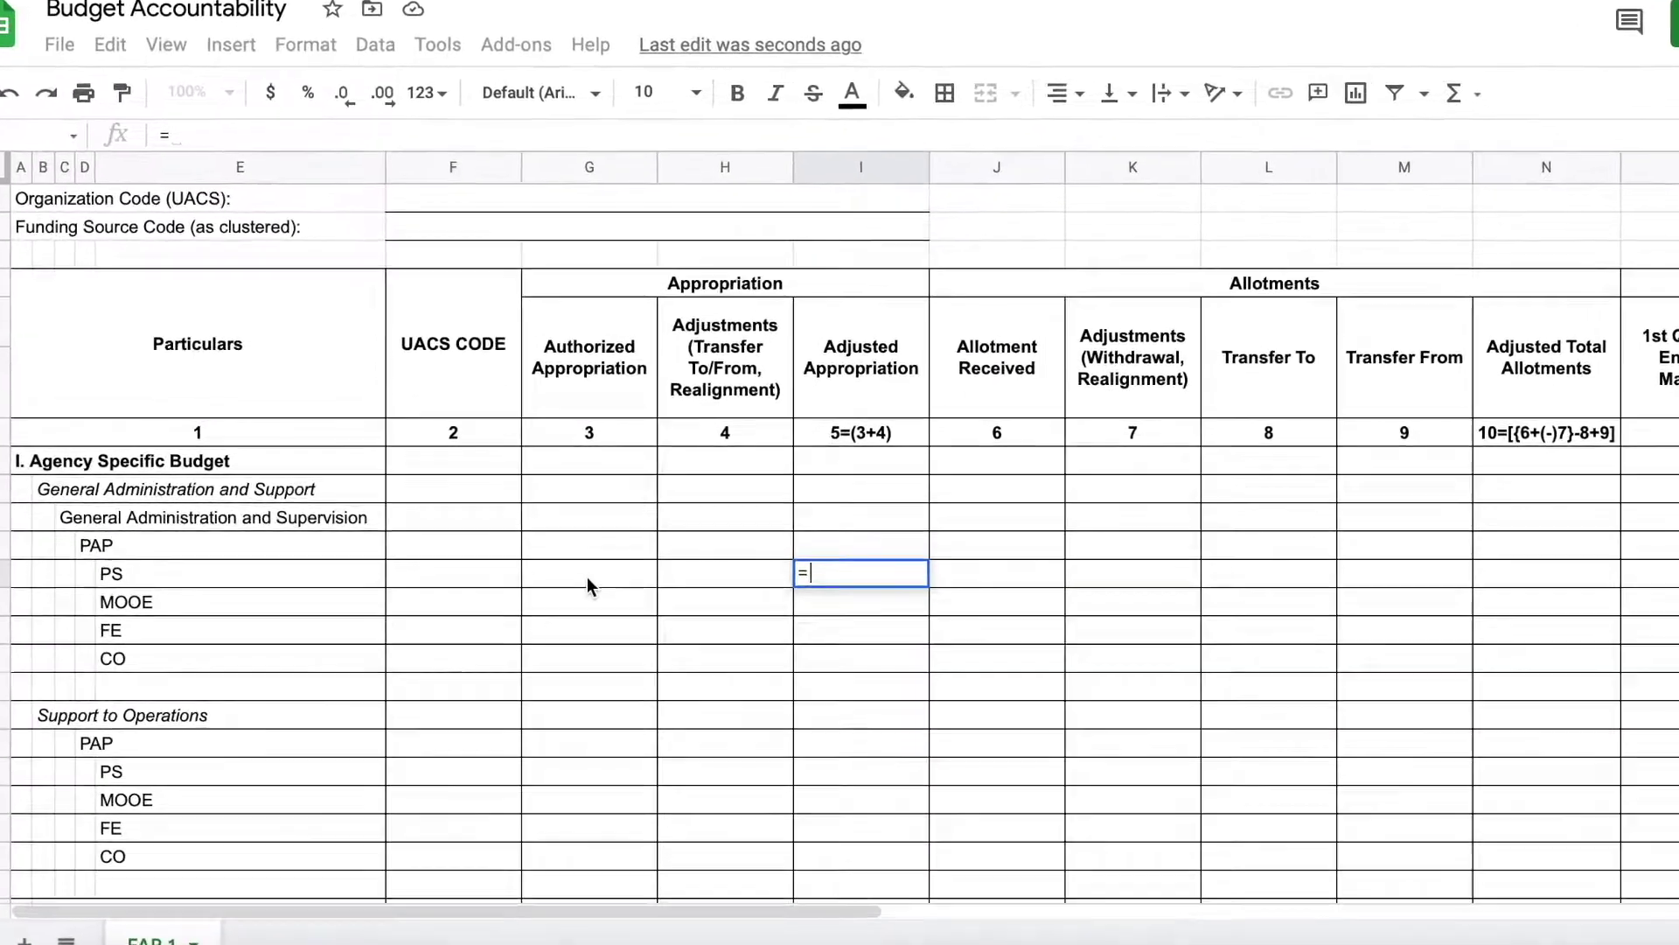
{"action": "left_click", "coordinate": [590, 579]}
{"action": "type", "text": "+"}
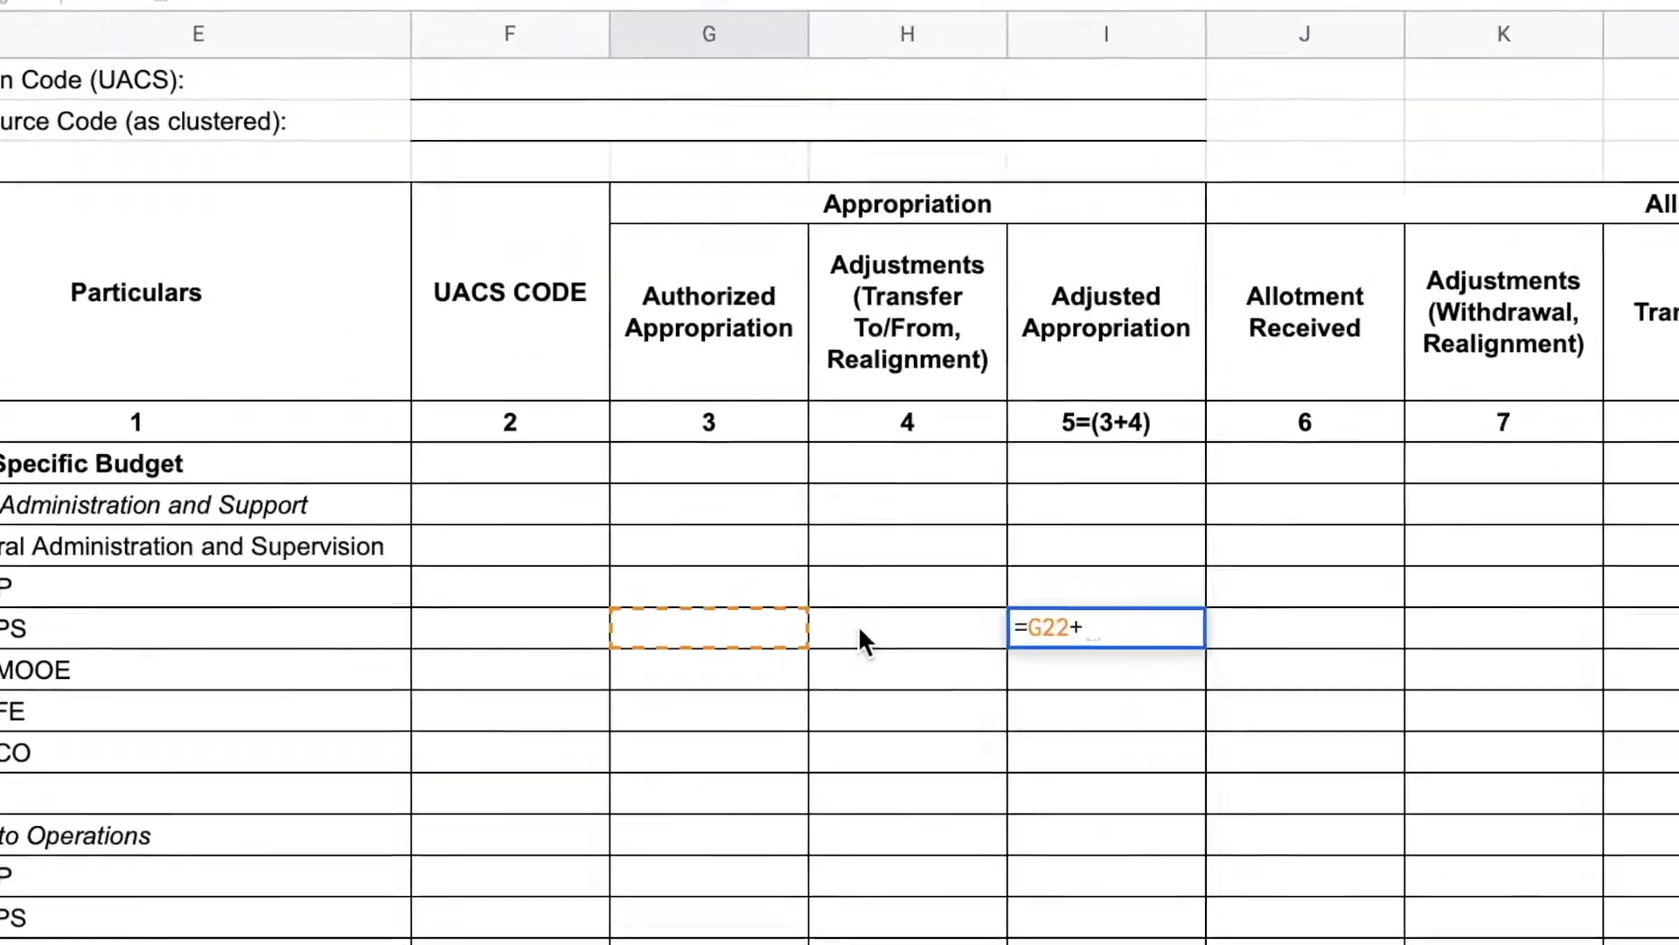
{"action": "left_click", "coordinate": [860, 628]}
{"action": "key", "text": "Return"}
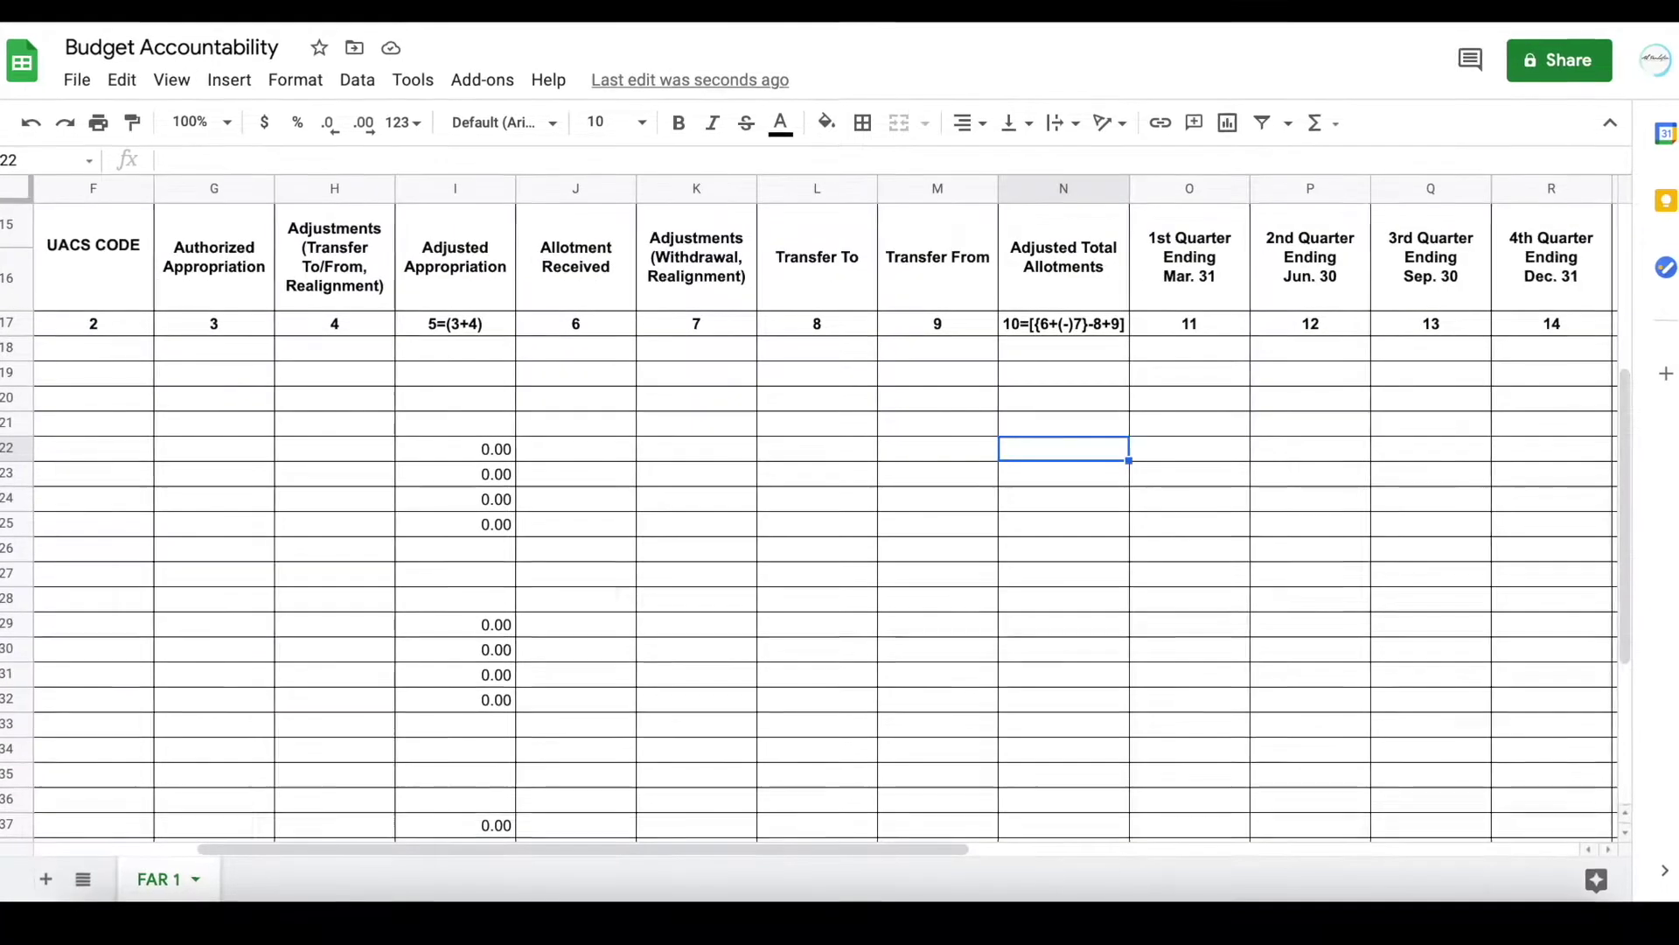
Build the Adjusted Total Allotments formula from J22, K22, L22, M22 and fill it into N37:N40
{"action": "type", "text": "=(("}
{"action": "left_click", "coordinate": [557, 455]}
{"action": "type", "text": "+("}
{"action": "left_click", "coordinate": [669, 456]}
{"action": "type", "text": ")"}
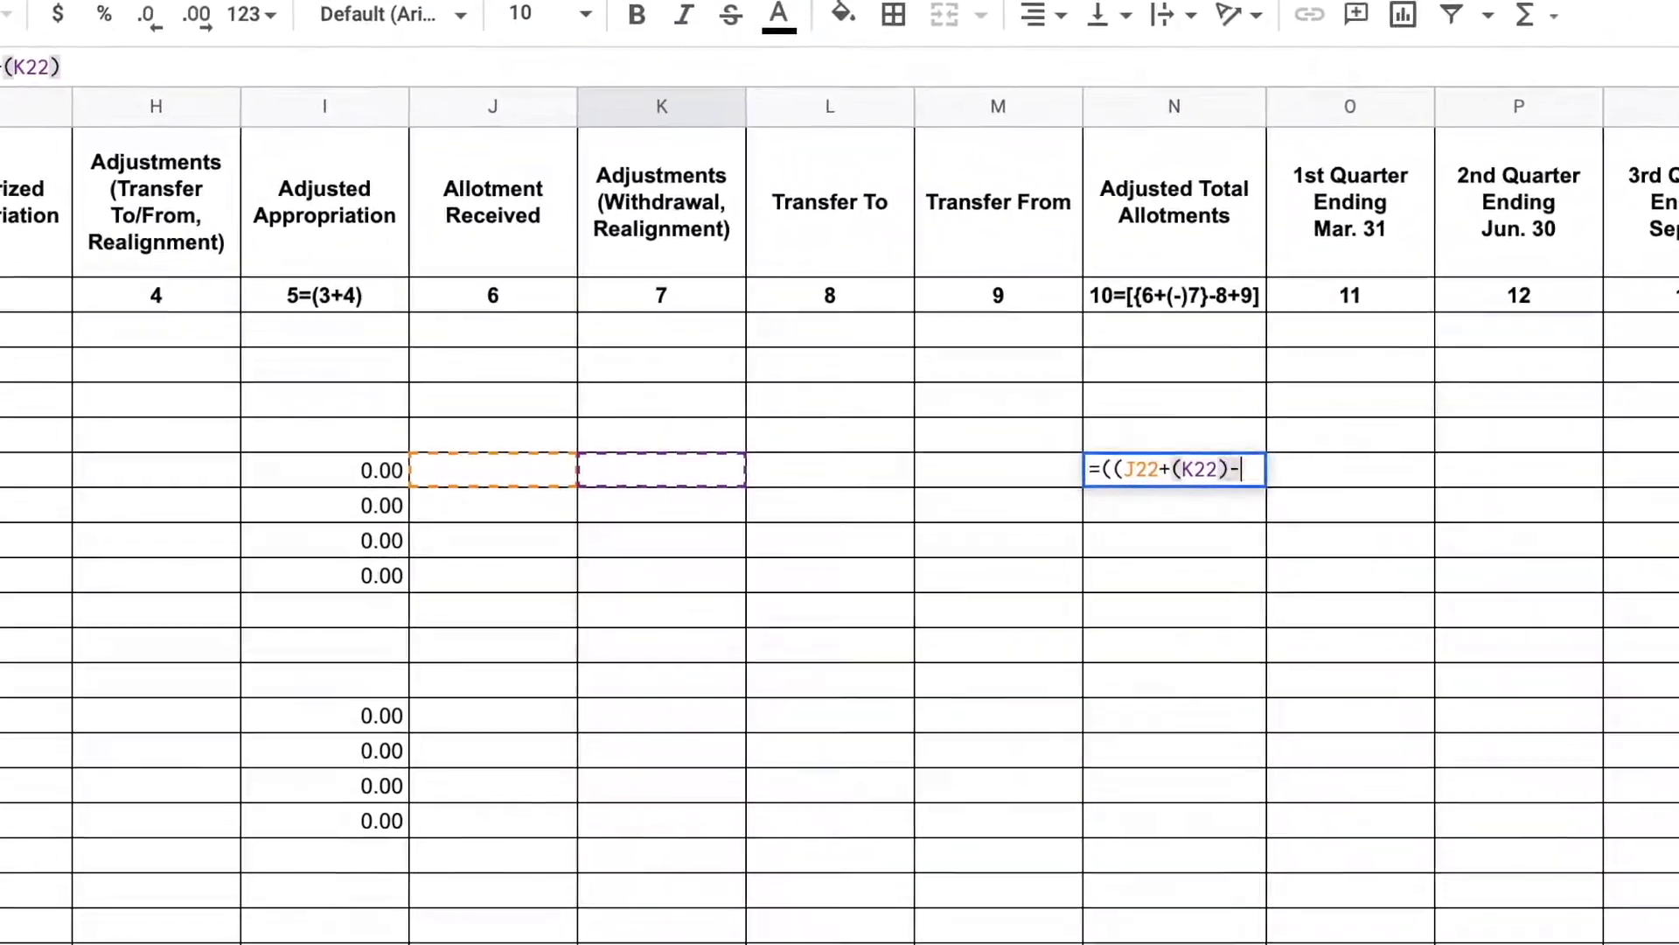
{"action": "type", "text": "-("}
{"action": "left_click", "coordinate": [789, 472]}
{"action": "type", "text": ")+("}
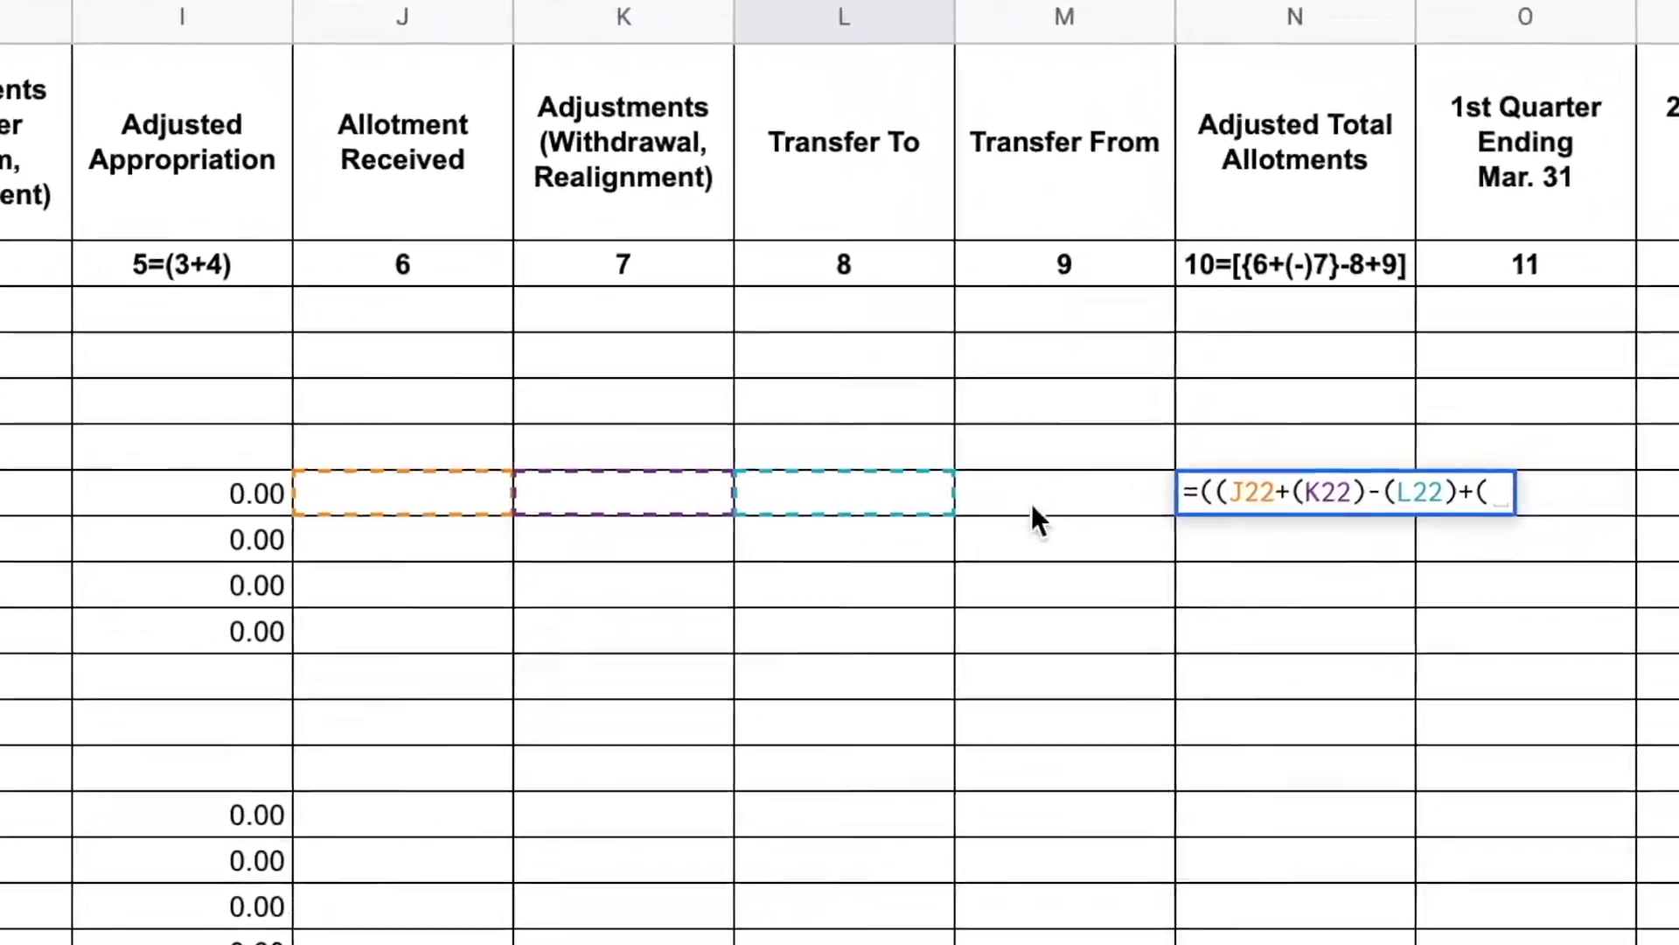
{"action": "left_click", "coordinate": [1031, 492]}
{"action": "type", "text": ")))"}
{"action": "key", "text": "Return"}
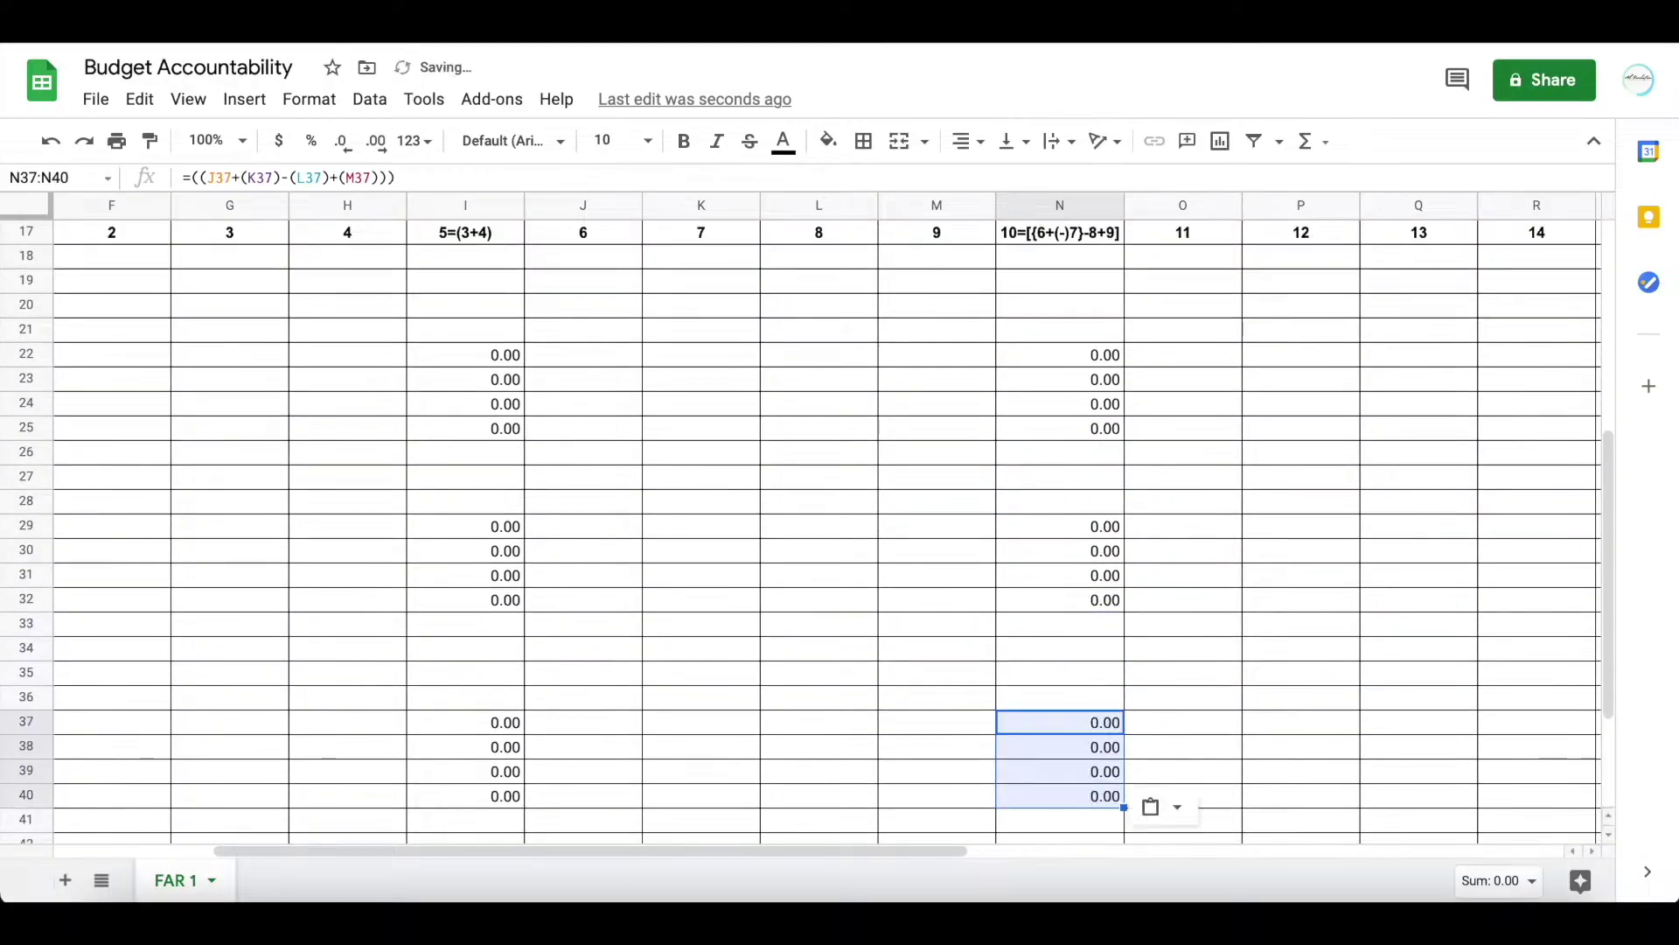
{"action": "type", "text": "="}
Make S22 total the four quarterly obligations with =O22+P22+Q22+R22
{"action": "left_click", "coordinate": [505, 490]}
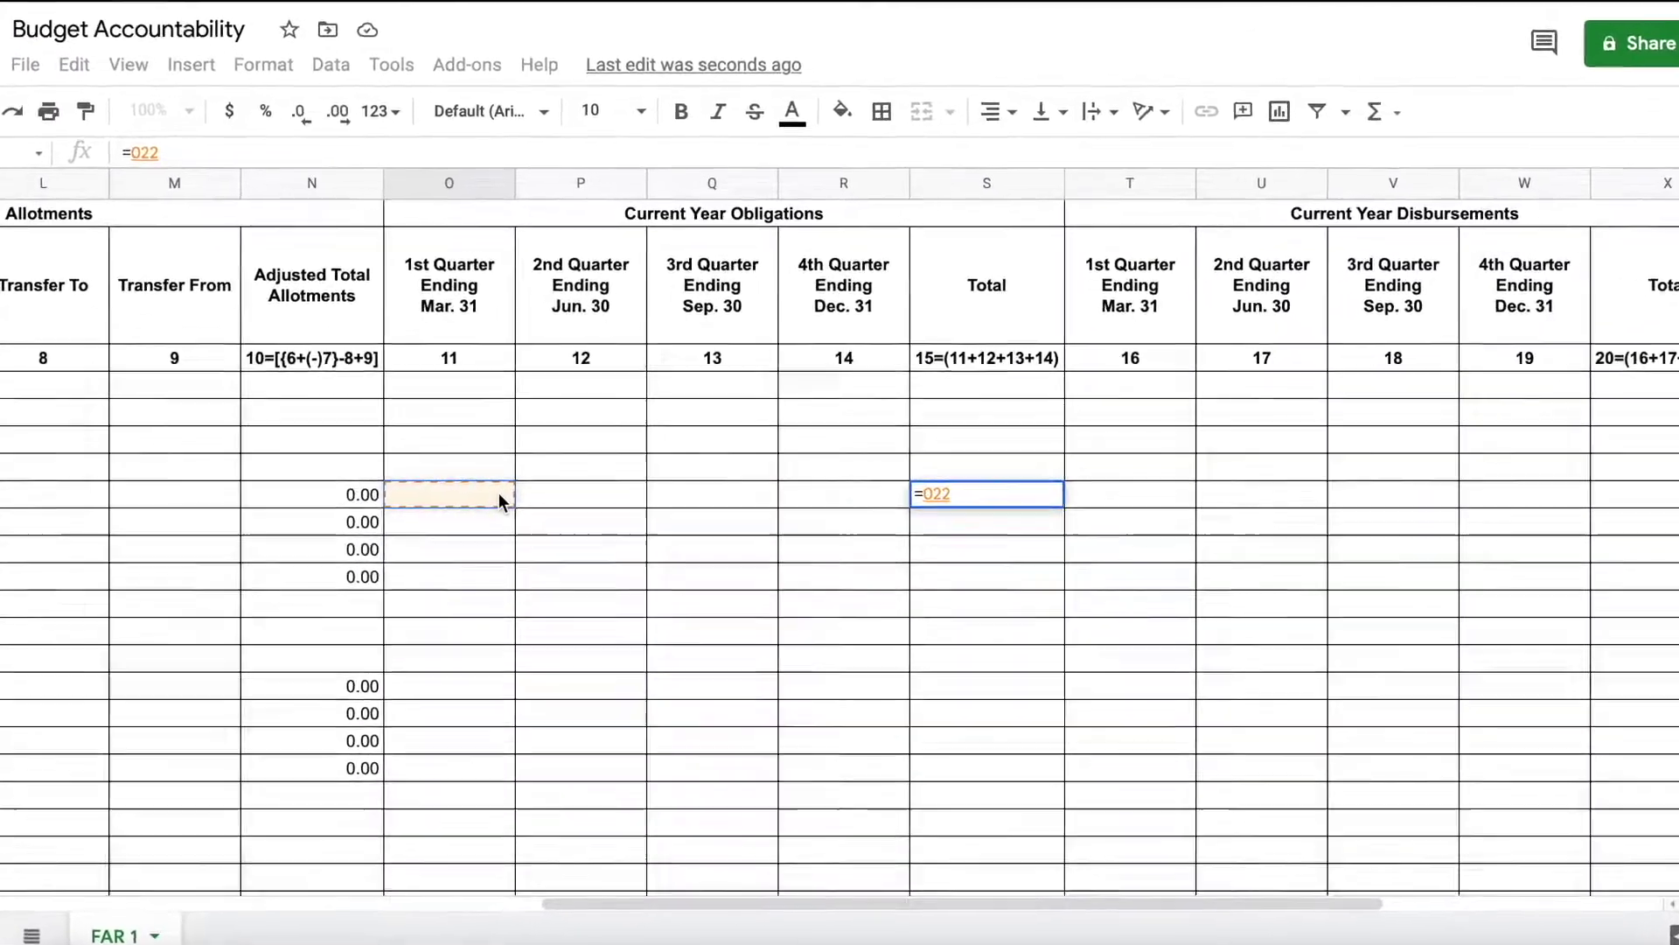
{"action": "type", "text": "+"}
{"action": "left_click", "coordinate": [551, 495]}
{"action": "type", "text": "+"}
{"action": "left_click", "coordinate": [665, 495]}
{"action": "type", "text": "+"}
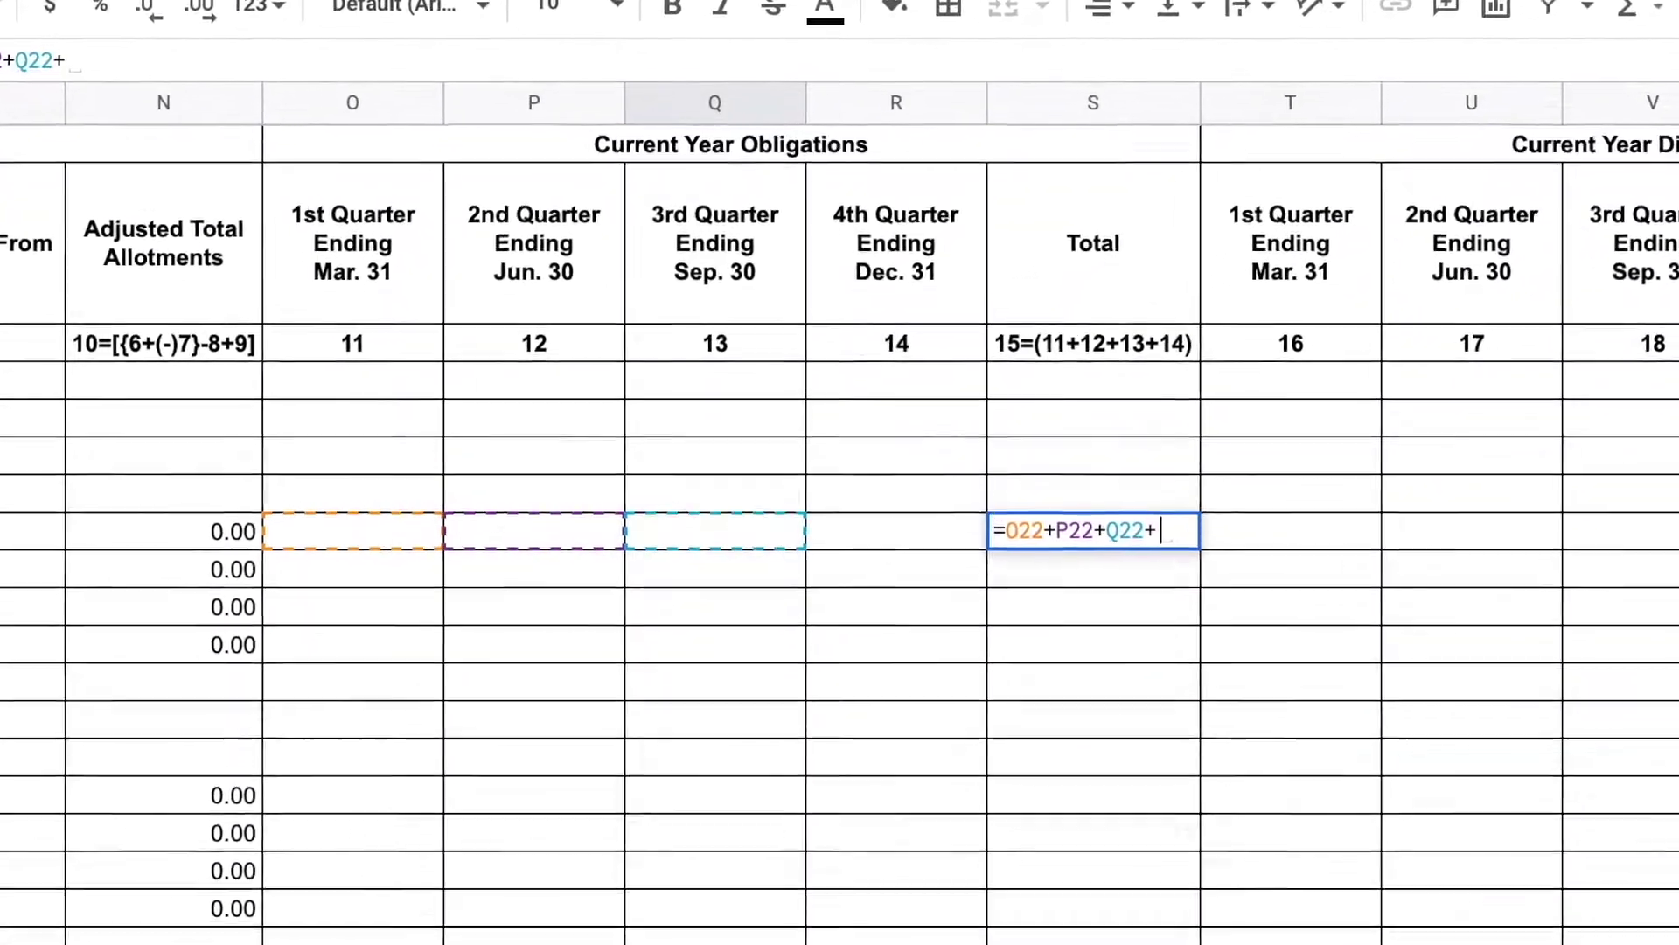
{"action": "left_click", "coordinate": [844, 535]}
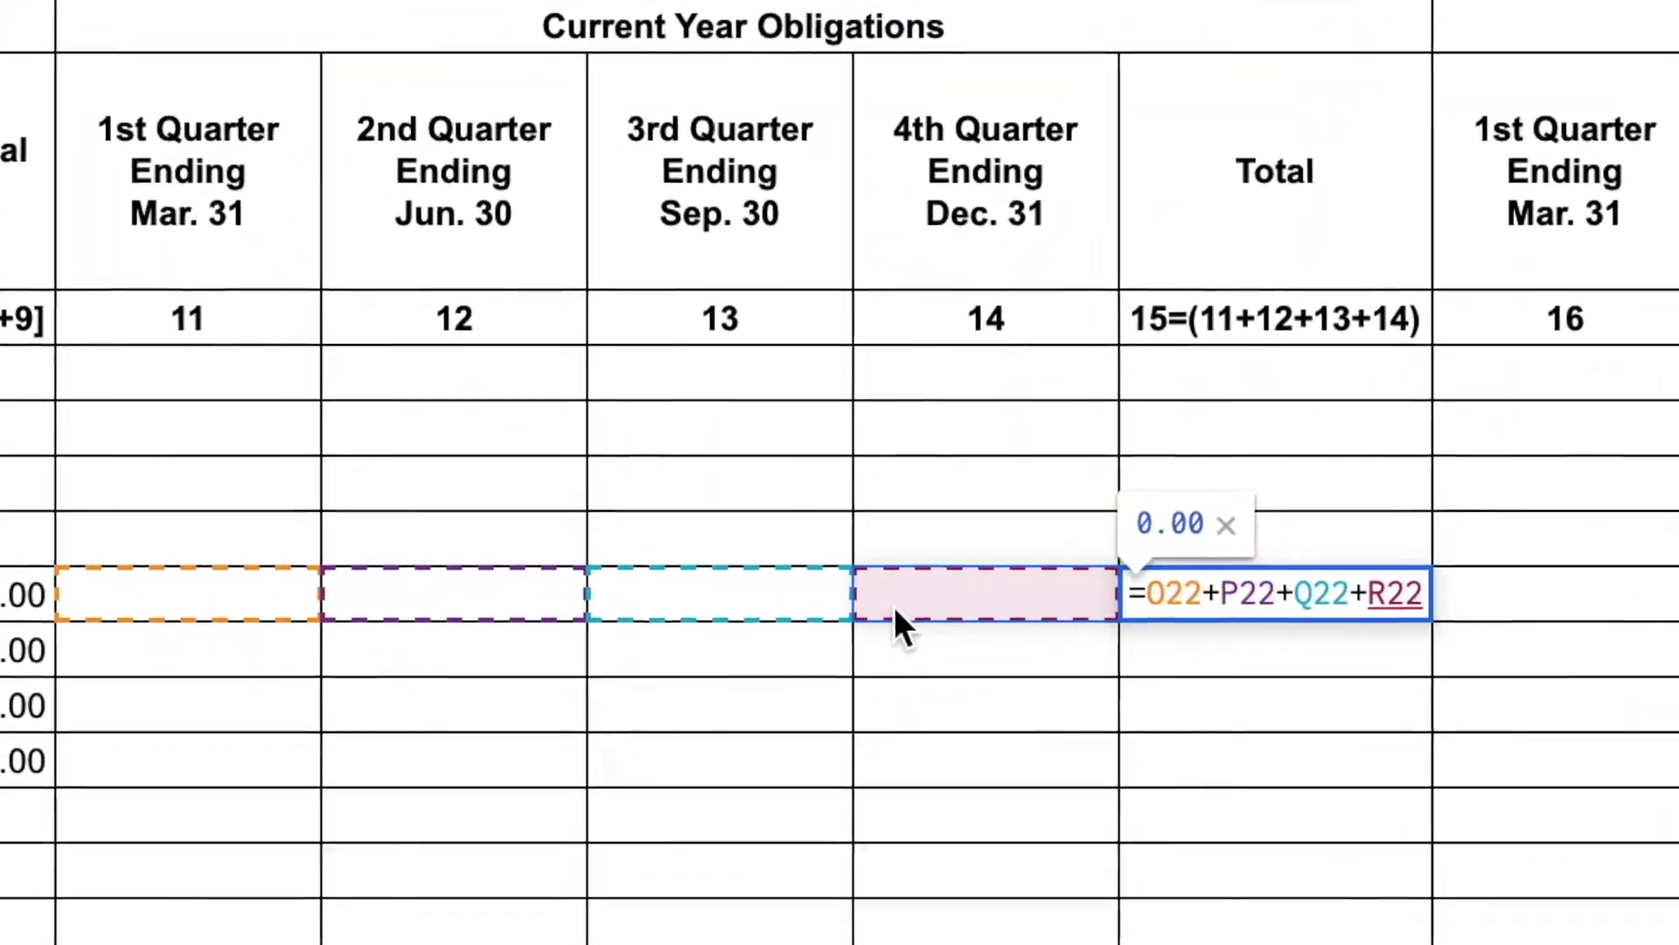
{"action": "key", "text": "Return"}
{"action": "scroll", "coordinate": [1119, 504], "scroll_direction": "right", "scroll_amount": 5}
{"action": "left_click", "coordinate": [1120, 507]}
Enter the disbursements total =T22+U22+V22+W22 in X22 and copy it
{"action": "type", "text": "="}
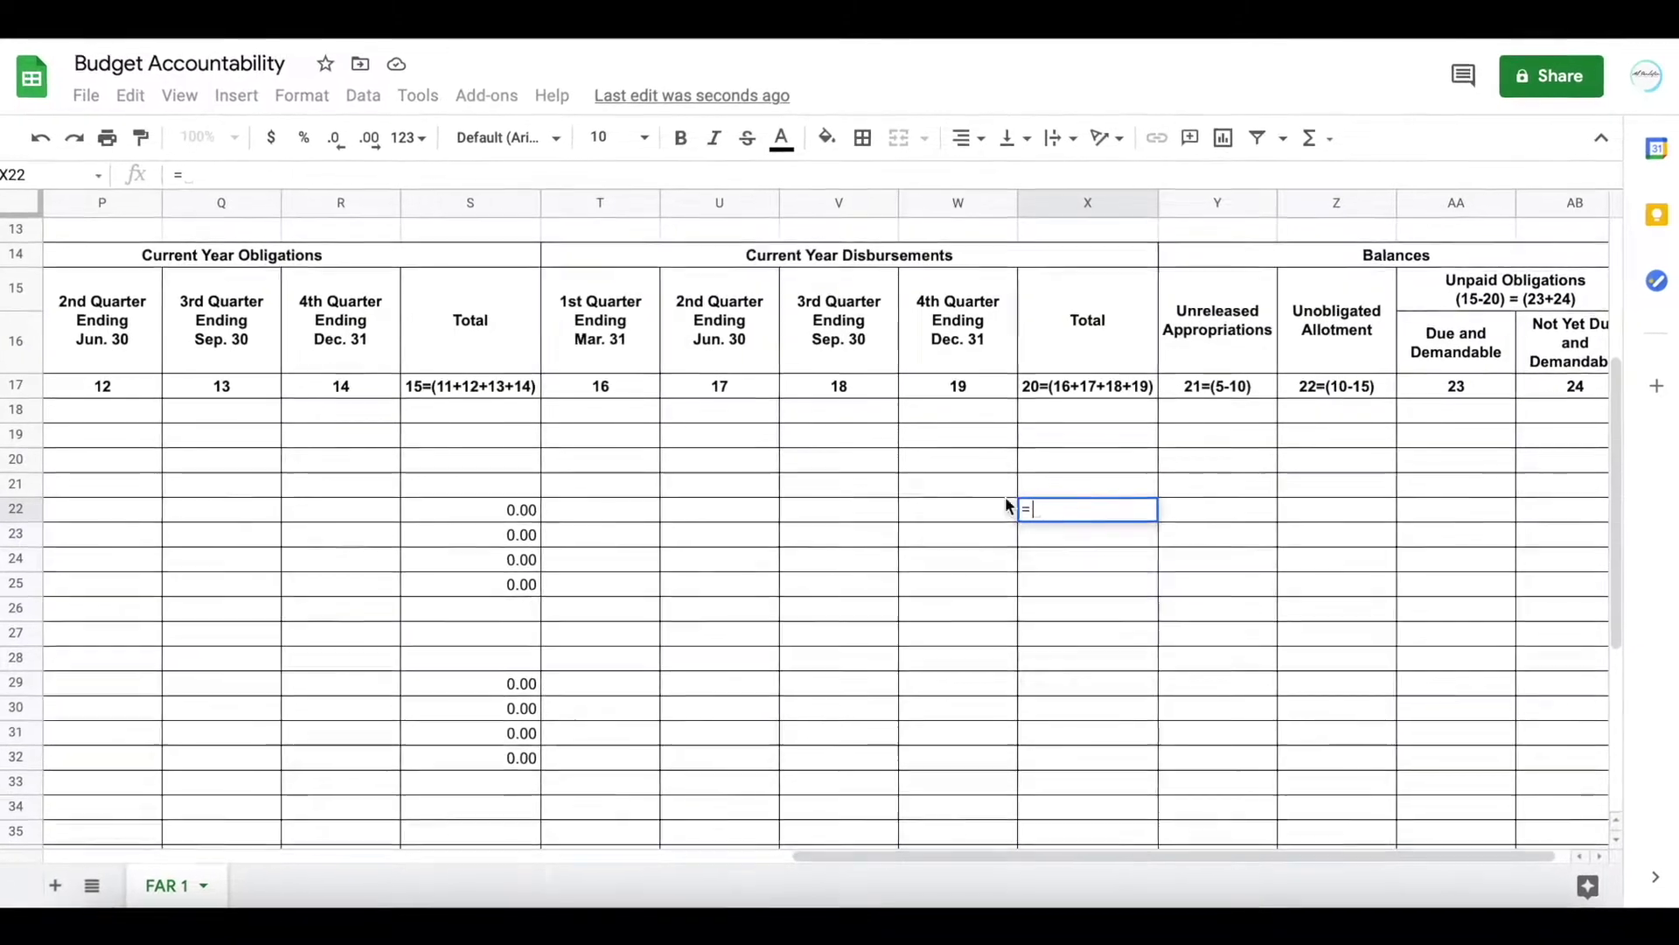
{"action": "left_click", "coordinate": [600, 509]}
{"action": "type", "text": "+"}
{"action": "left_click", "coordinate": [691, 510]}
{"action": "type", "text": "+"}
{"action": "left_click", "coordinate": [773, 541]}
{"action": "type", "text": "+"}
{"action": "left_click", "coordinate": [919, 540]}
{"action": "key", "text": "Return"}
{"action": "key", "text": "Up"}
{"action": "key", "text": "ctrl+c"}
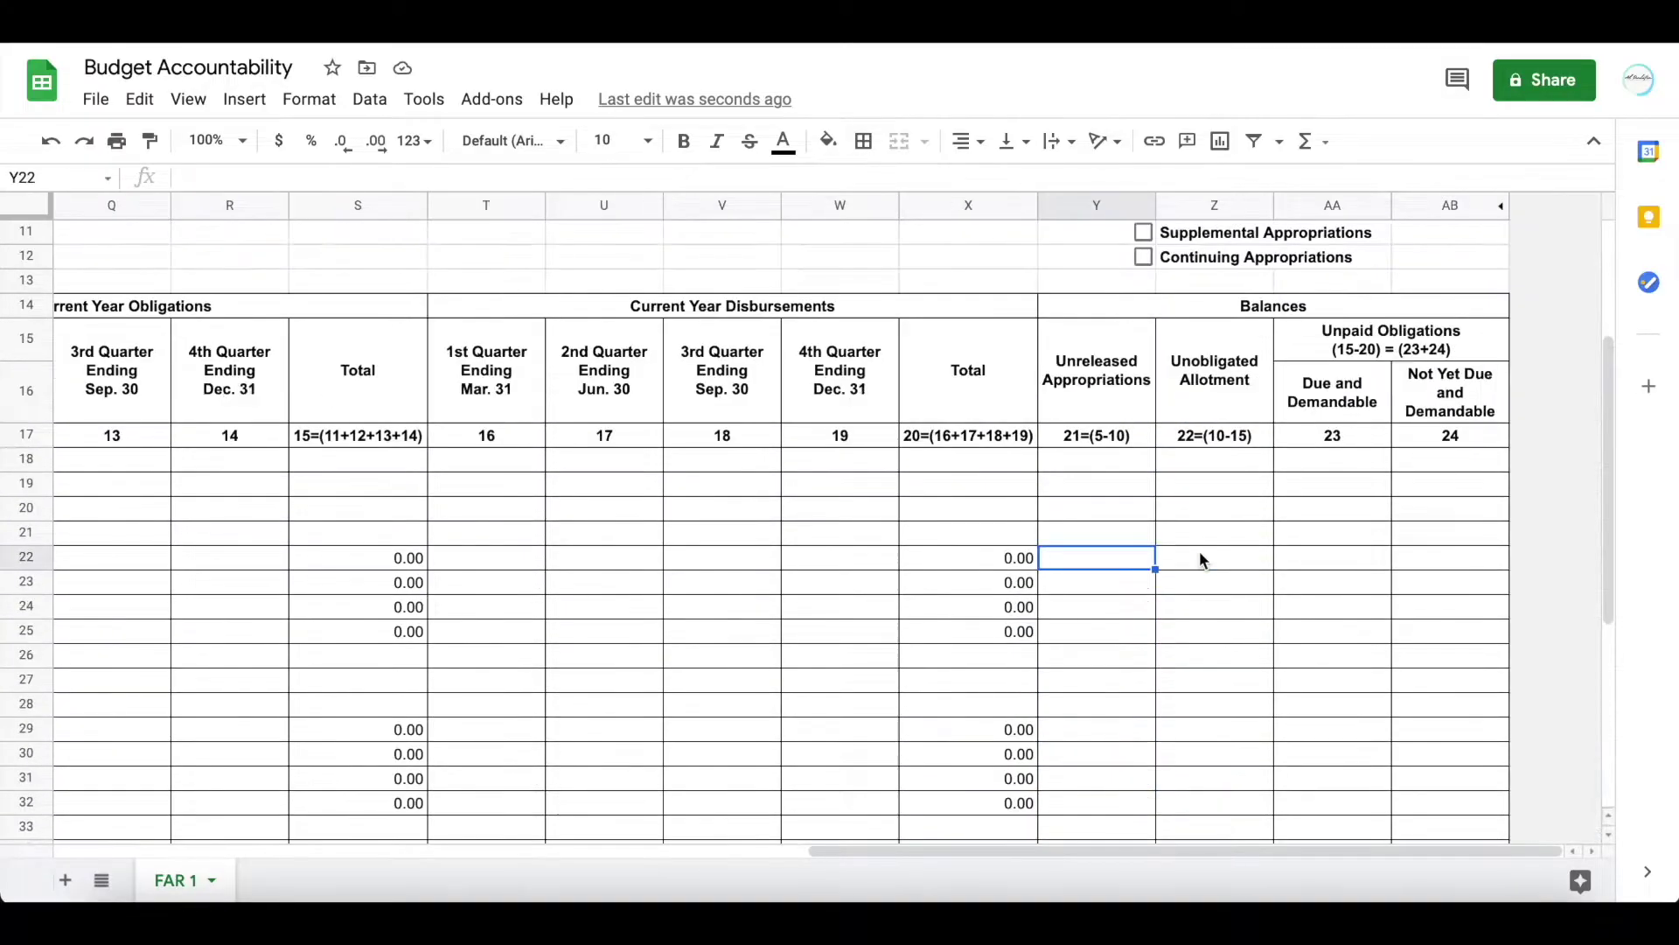
Add the unreleased appropriations formula =I22-N22 in Y22 and paste it into the other rows
{"action": "scroll", "coordinate": [675, 572], "scroll_direction": "left", "scroll_amount": 5}
{"action": "scroll", "coordinate": [675, 572], "scroll_direction": "left", "scroll_amount": 2}
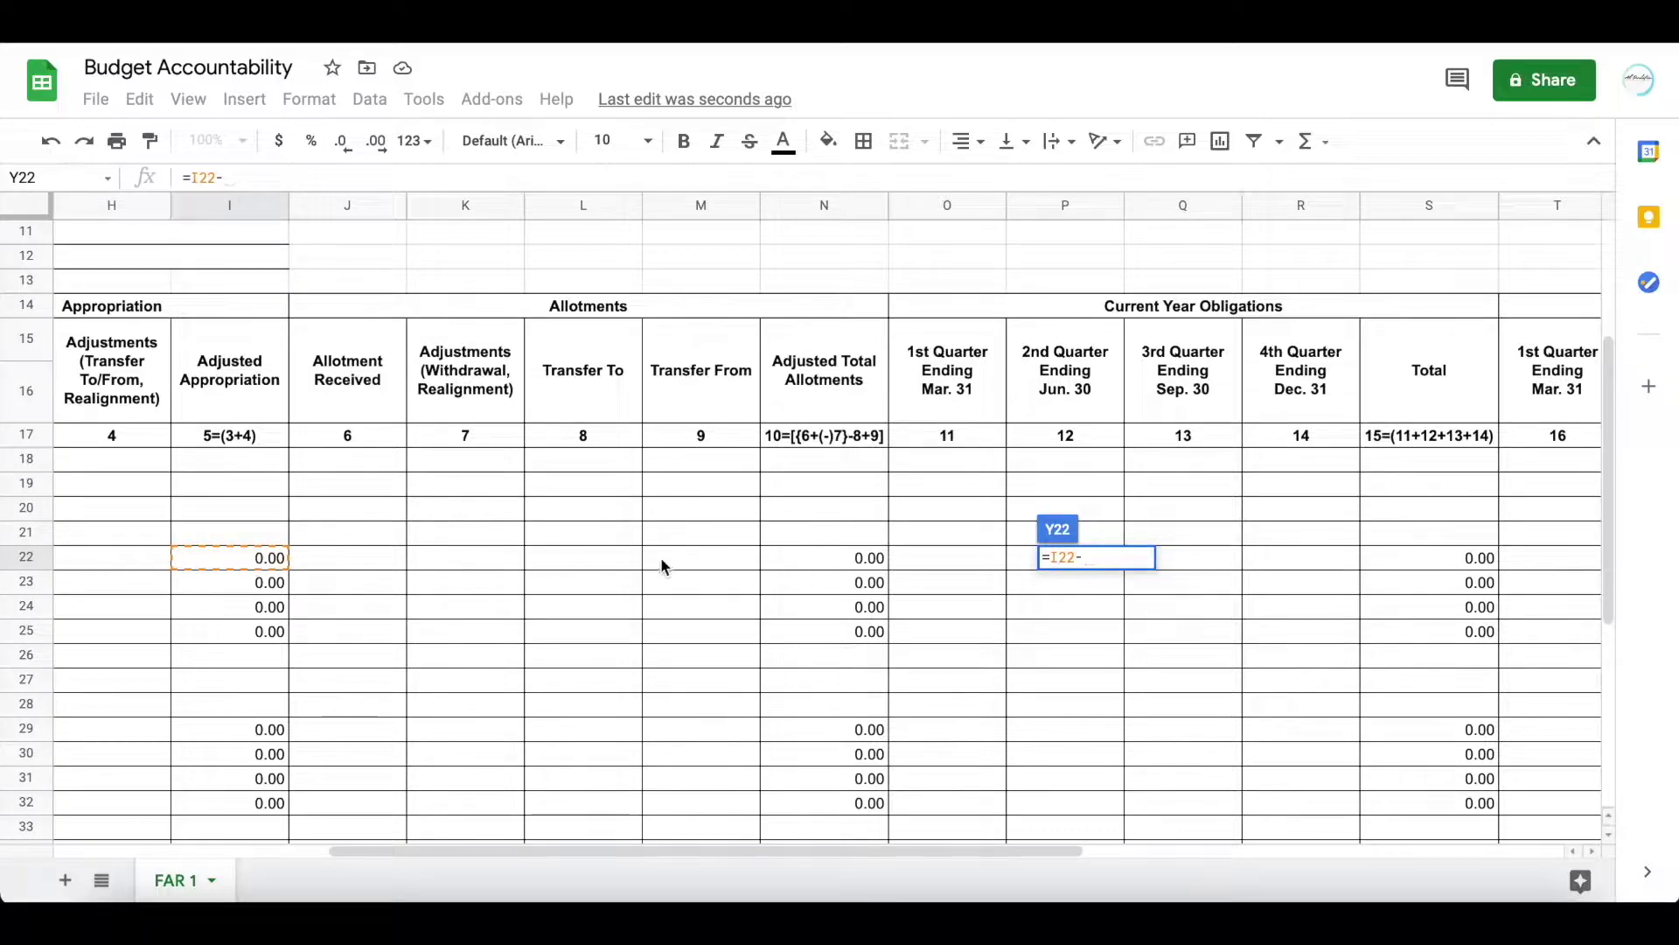
{"action": "left_click", "coordinate": [806, 558]}
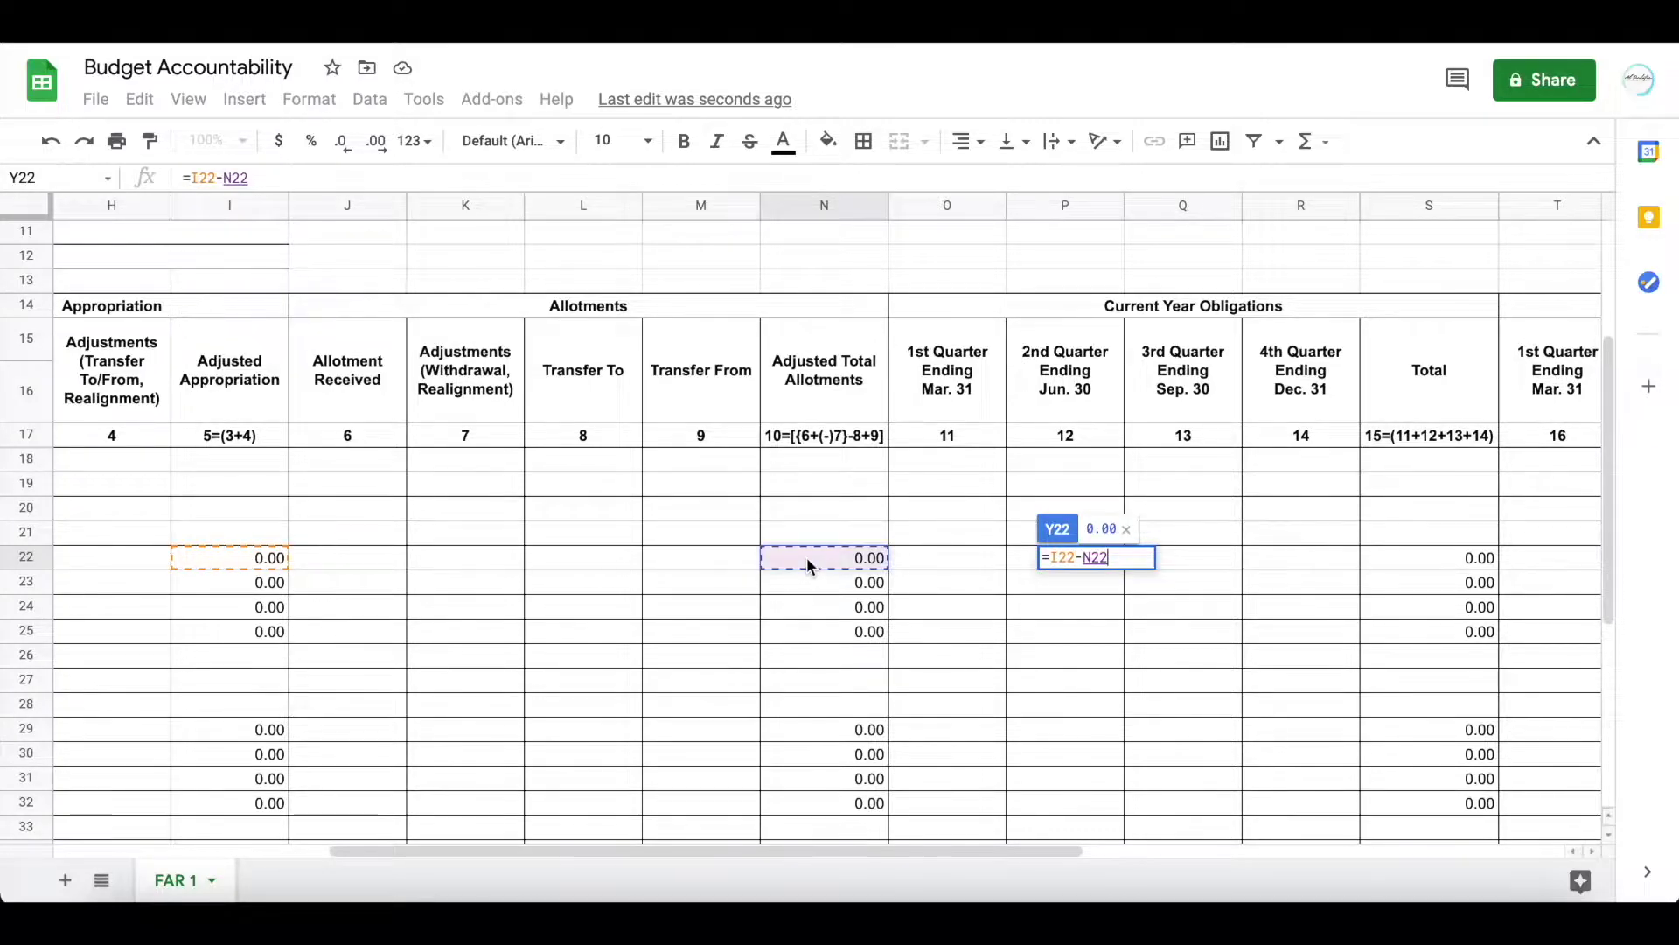
{"action": "key", "text": "Return"}
{"action": "key", "text": "Up"}
{"action": "key", "text": "Right"}
{"action": "key", "text": "Right"}
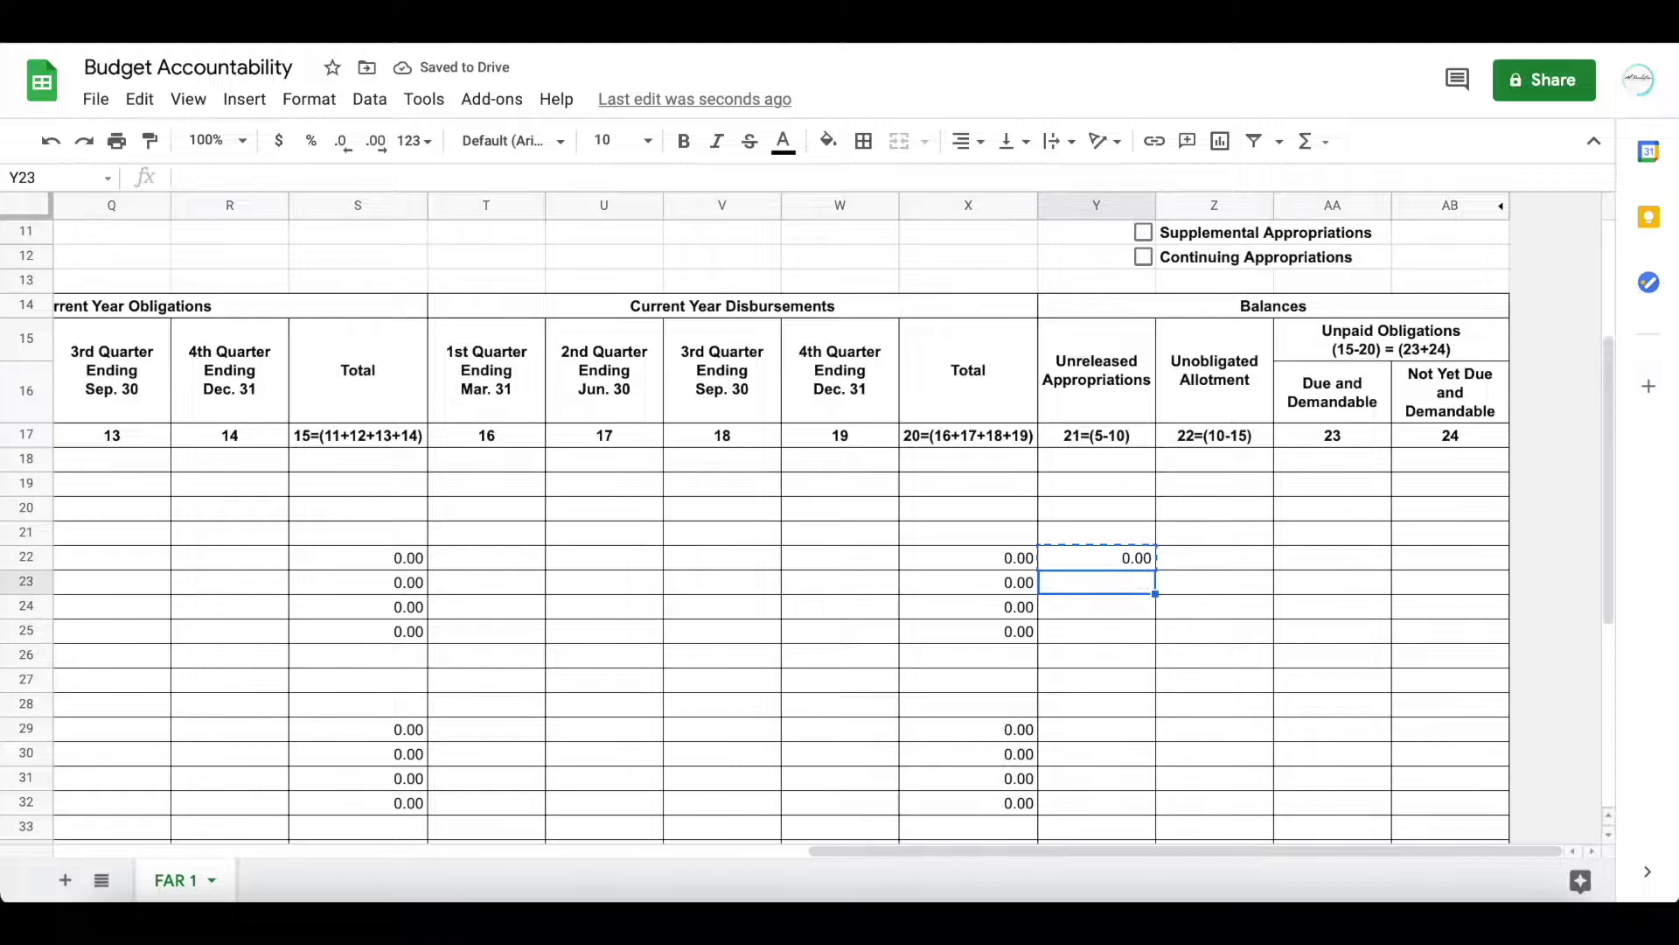
{"action": "key", "text": "ctrl+v"}
Add the unobligated allotment formula =N22-S22 in Z22
{"action": "scroll", "coordinate": [1209, 708], "scroll_direction": "up", "scroll_amount": 2}
{"action": "left_click", "coordinate": [1210, 708]}
{"action": "scroll", "coordinate": [766, 691], "scroll_direction": "left", "scroll_amount": 5}
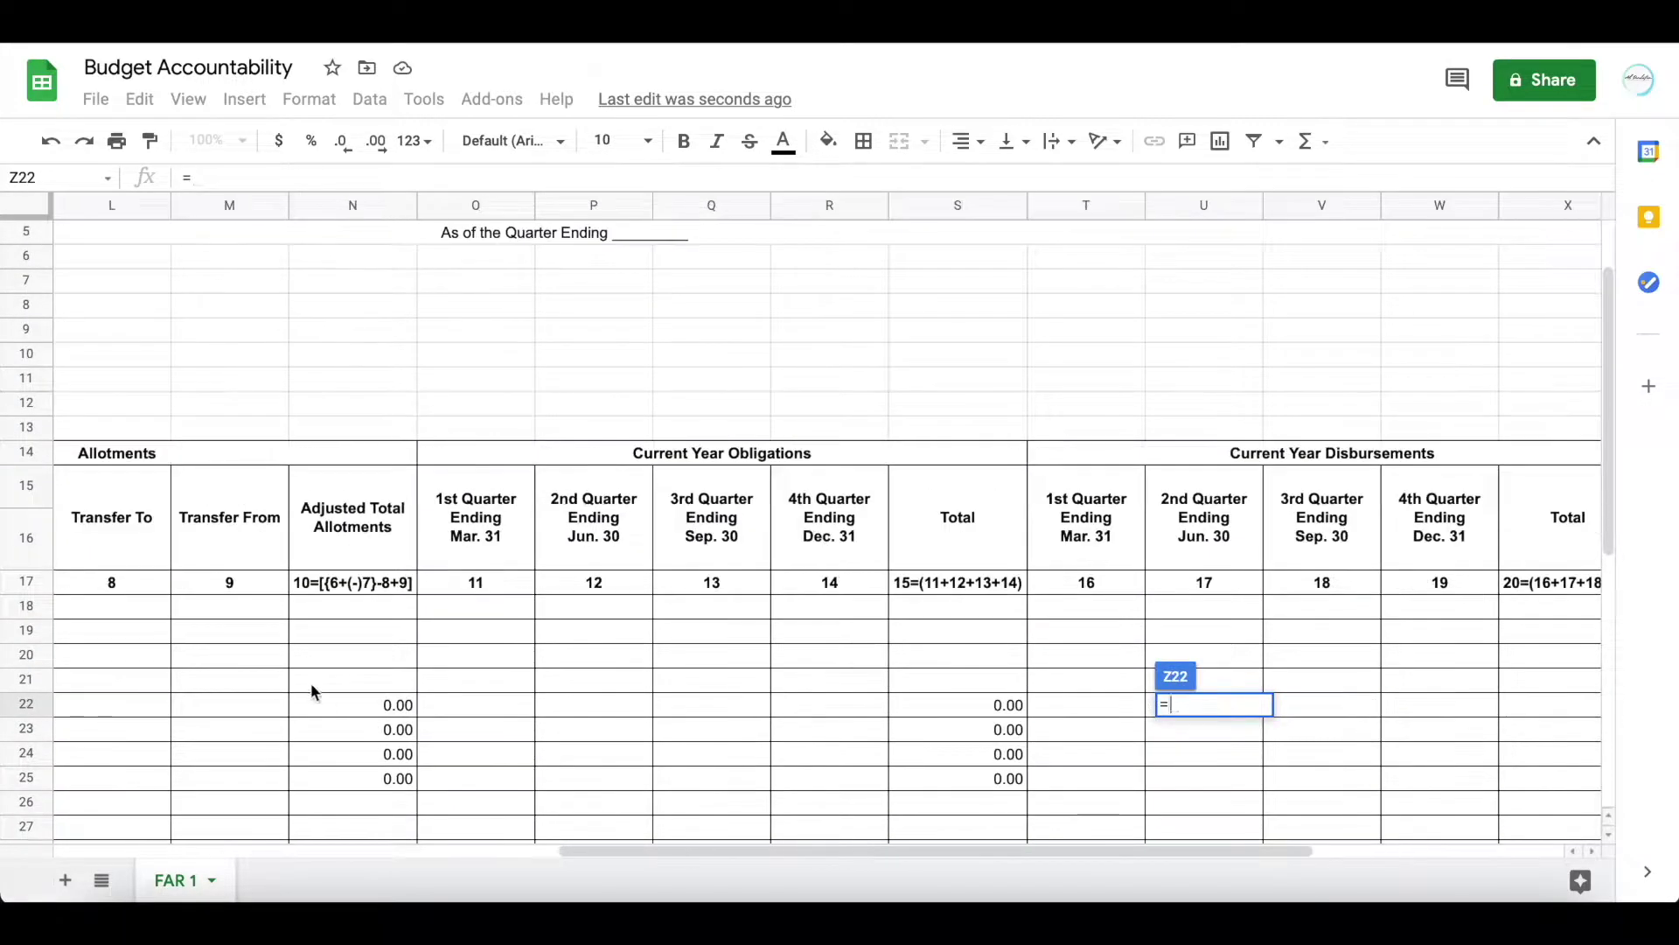
{"action": "left_click", "coordinate": [359, 704]}
{"action": "type", "text": "-"}
{"action": "key", "text": "Return"}
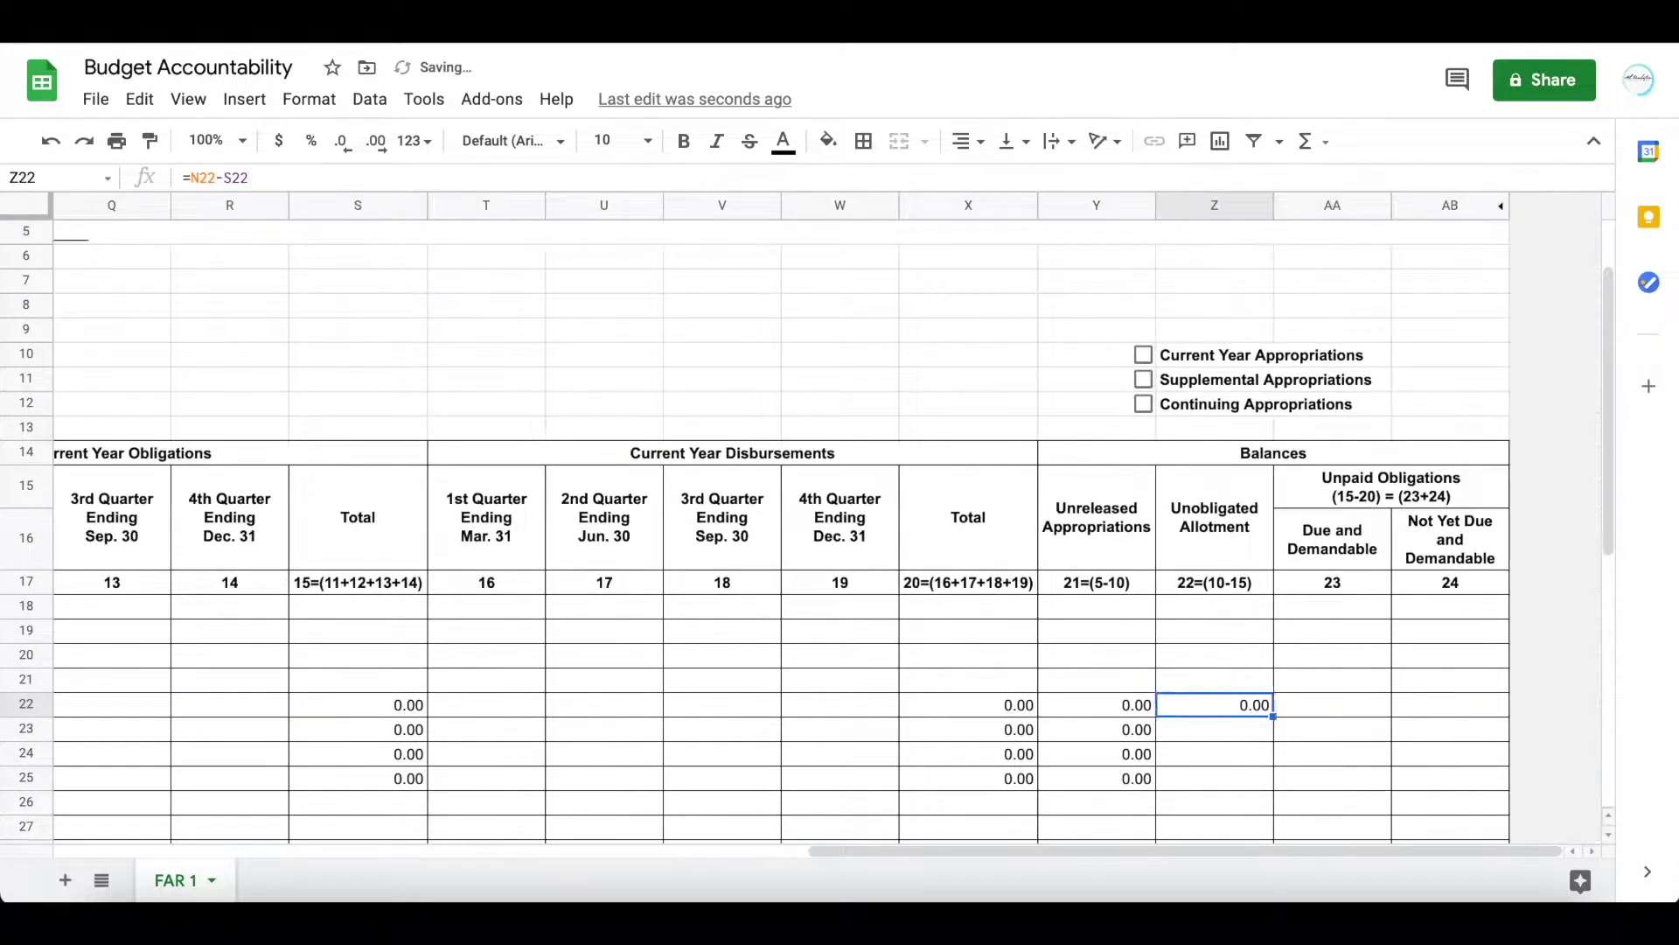
{"action": "scroll", "coordinate": [1230, 536], "scroll_direction": "down", "scroll_amount": 4}
{"action": "scroll", "coordinate": [1361, 731], "scroll_direction": "up", "scroll_amount": 4}
Build the PS subtotal in G43 from G22, G29 and G37
{"action": "type", "text": "="}
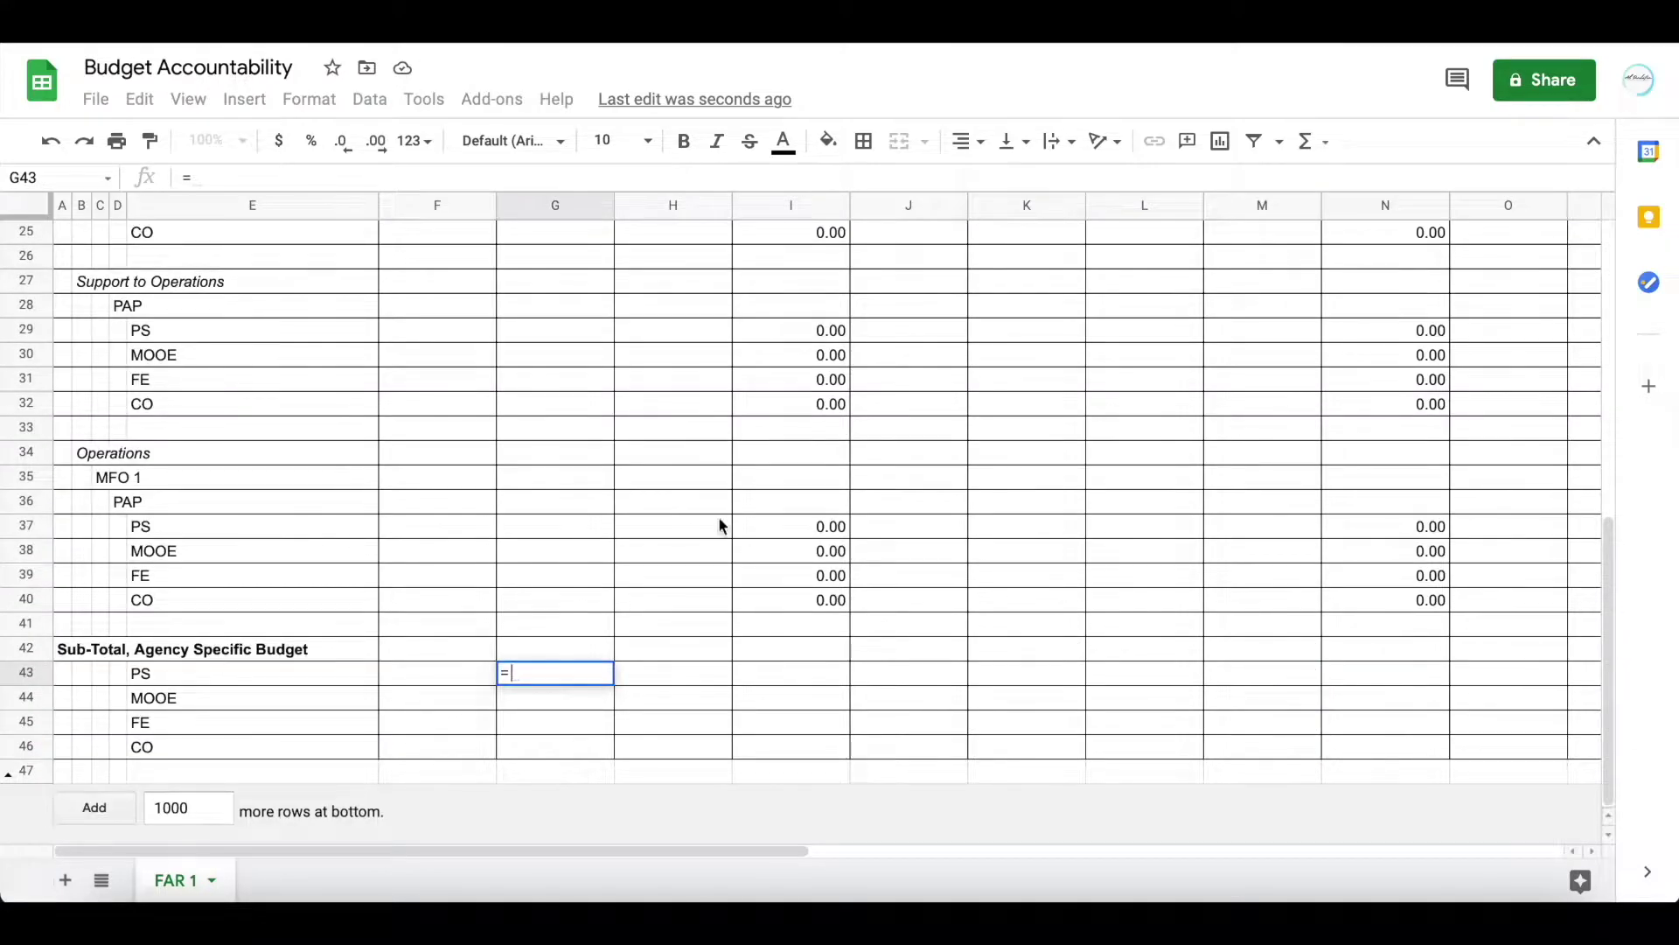
{"action": "scroll", "coordinate": [569, 526], "scroll_direction": "up", "scroll_amount": 3}
{"action": "left_click", "coordinate": [548, 481]}
{"action": "type", "text": "+"}
{"action": "scroll", "coordinate": [596, 507], "scroll_direction": "down", "scroll_amount": 1}
{"action": "left_click", "coordinate": [541, 589]}
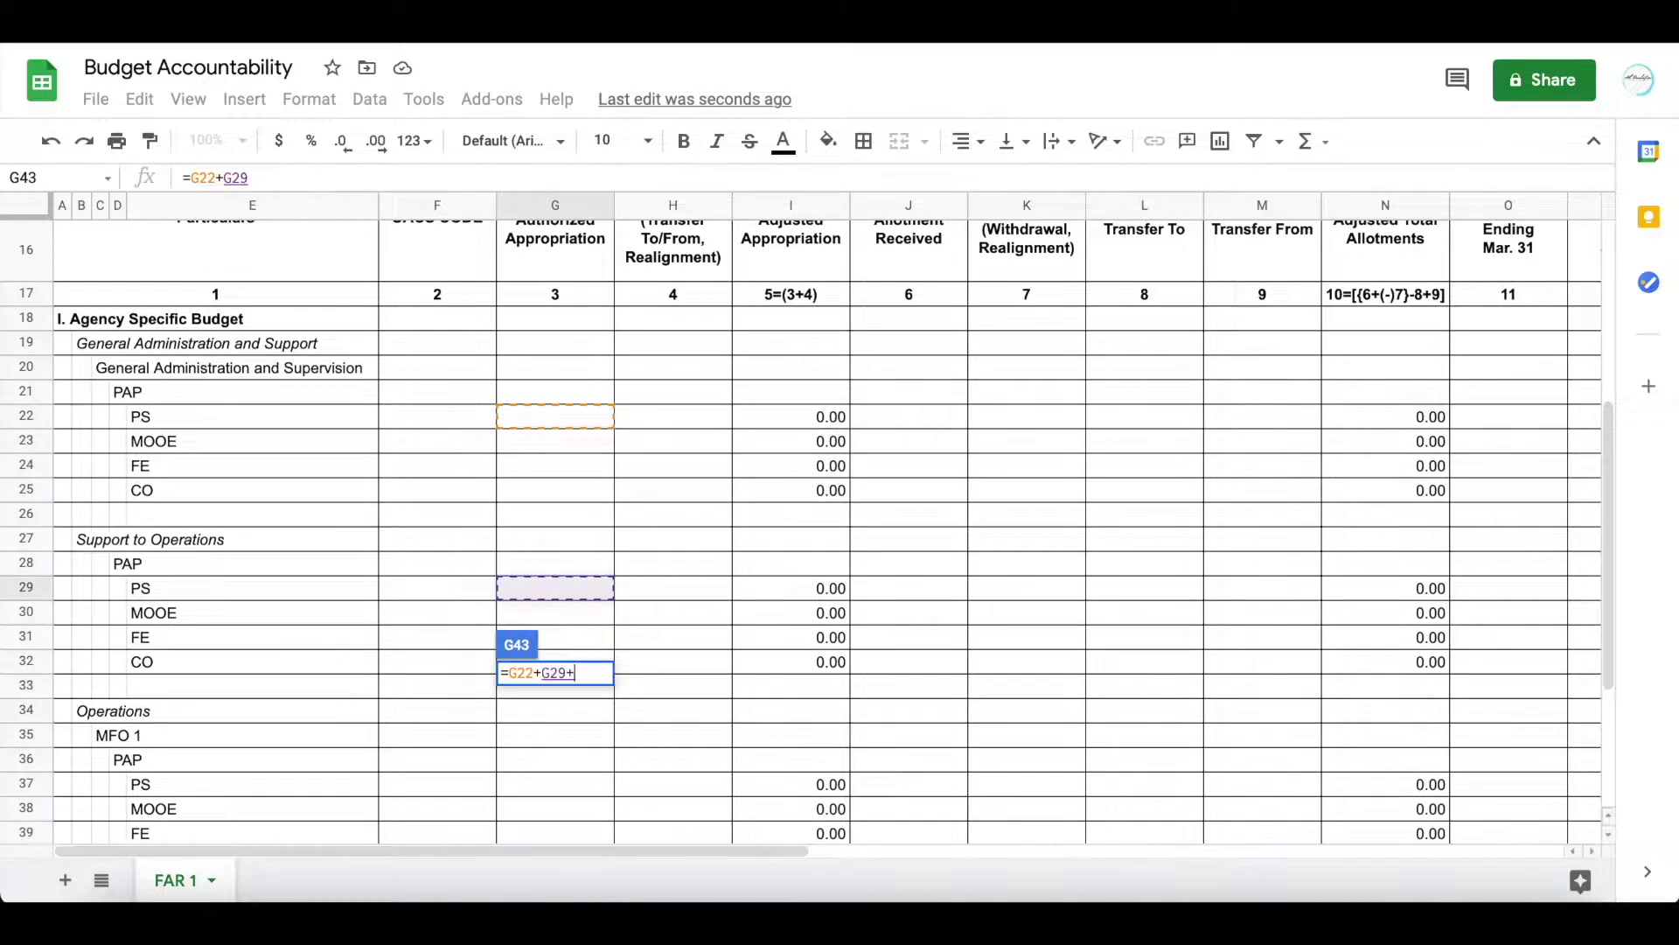
{"action": "type", "text": "+"}
{"action": "scroll", "coordinate": [540, 590], "scroll_direction": "down", "scroll_amount": 3}
{"action": "left_click", "coordinate": [566, 551]}
{"action": "type", "text": "+"}
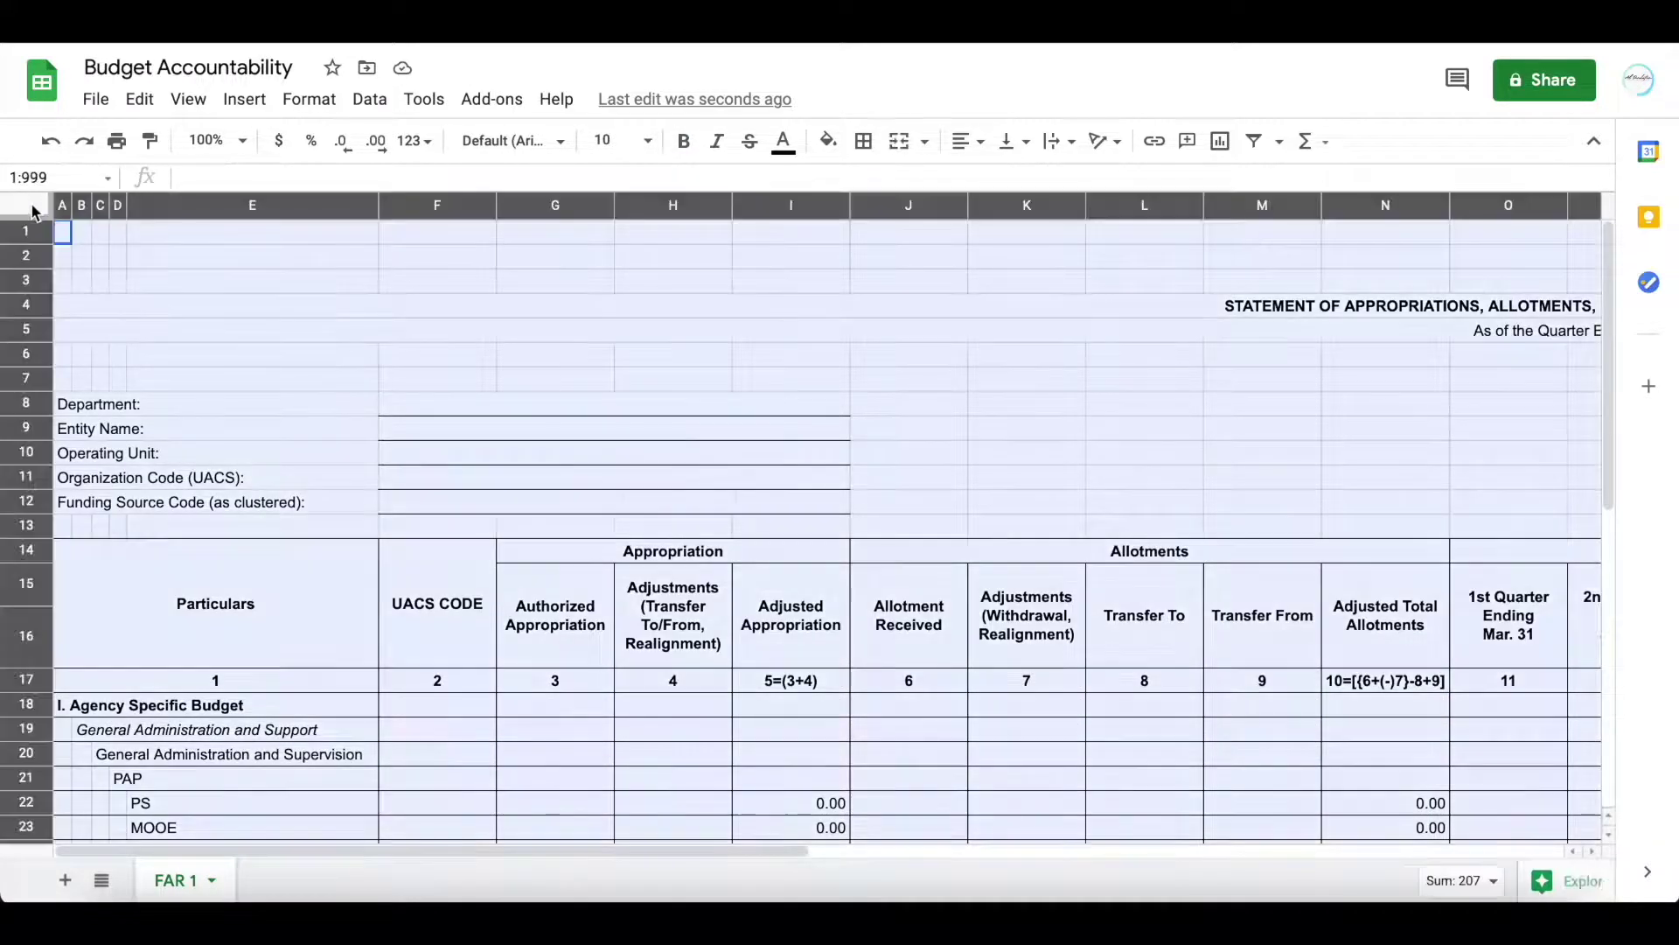
Bring up the print settings preview from the File menu
{"action": "left_click", "coordinate": [188, 99]}
{"action": "left_click", "coordinate": [988, 406]}
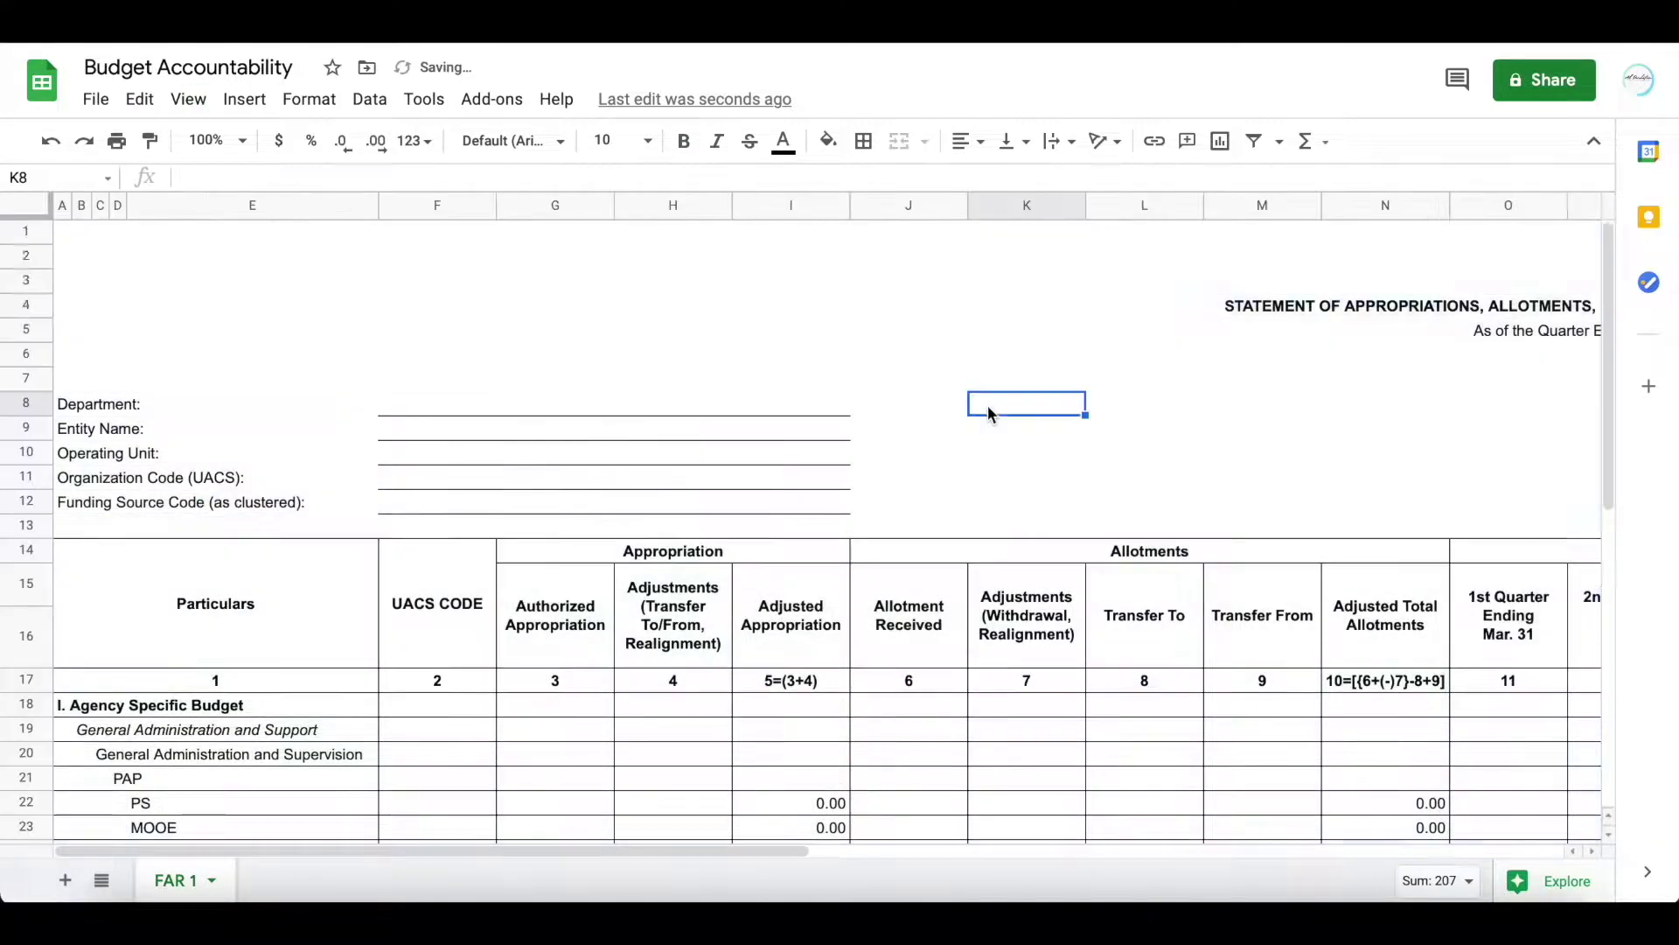
{"action": "scroll", "coordinate": [988, 406], "scroll_direction": "down", "scroll_amount": 8}
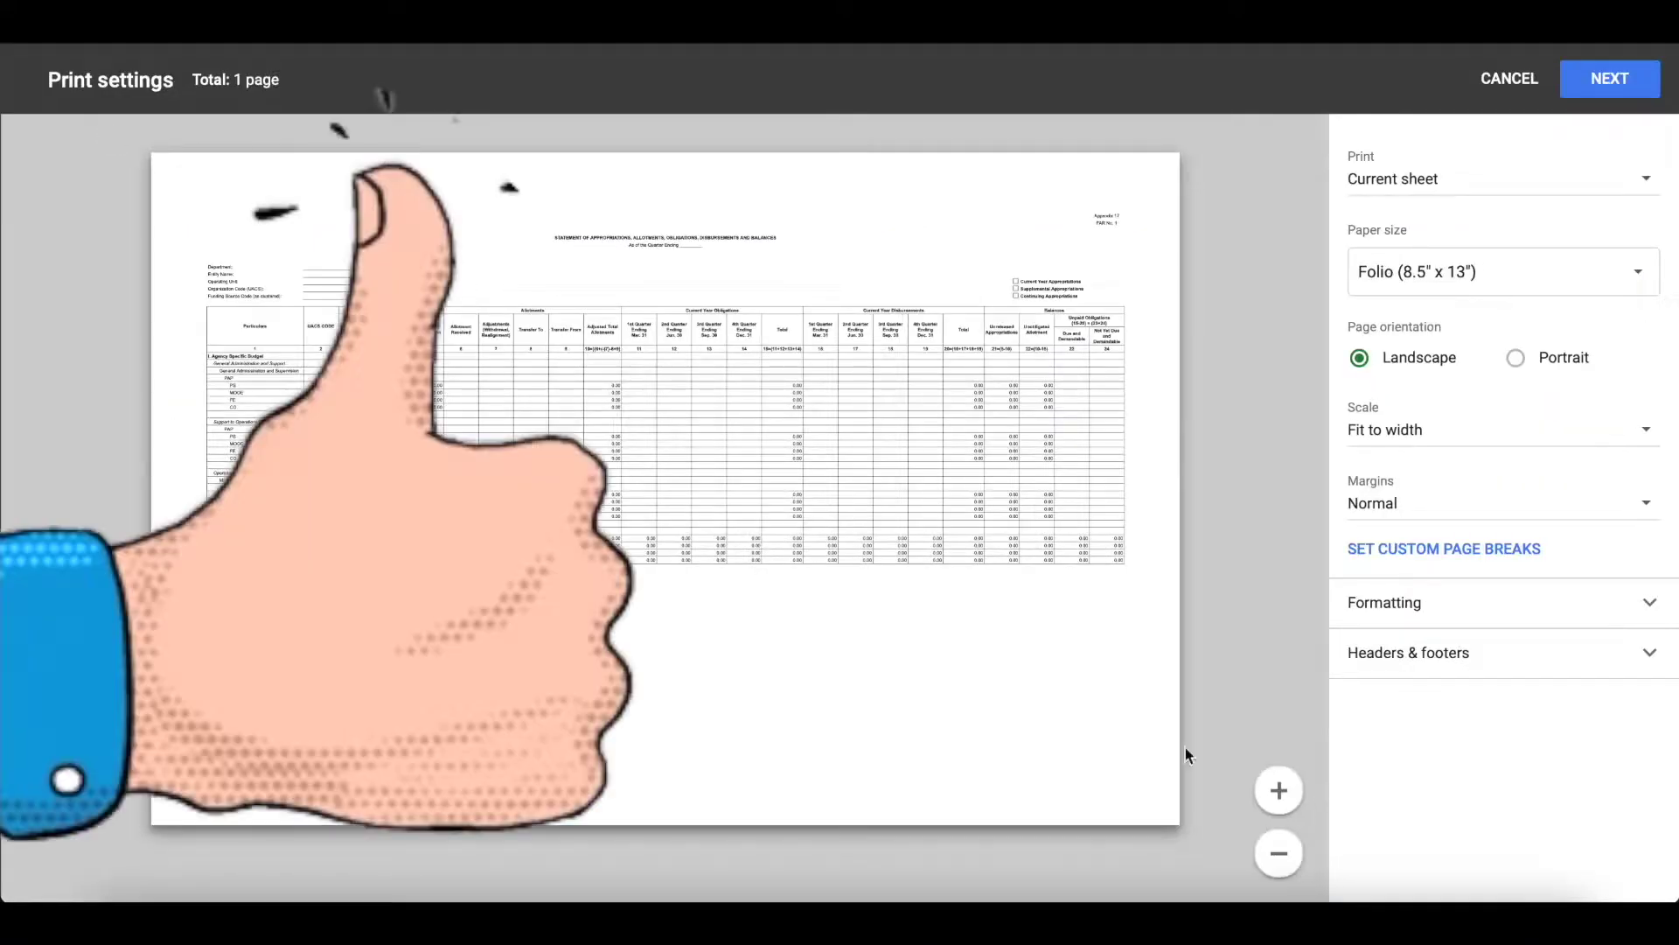
{"action": "scroll", "coordinate": [1051, 711], "scroll_direction": "right", "scroll_amount": 2}
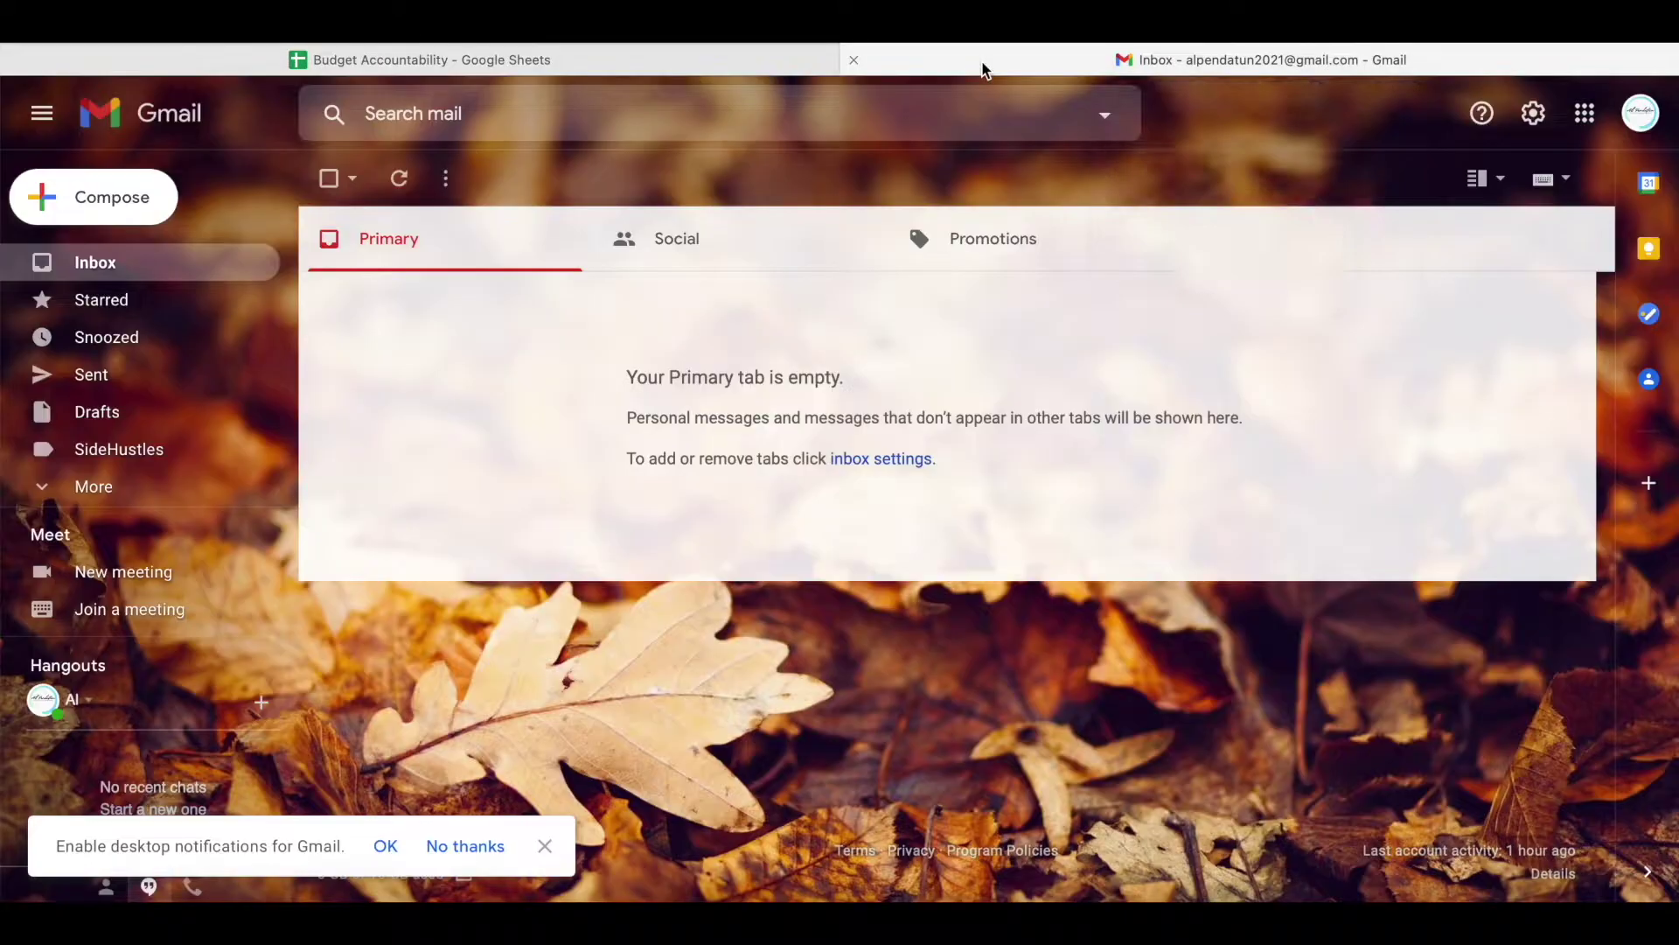
Launch Google Forms from Gmail's app grid in a new tab and start a blank form
{"action": "left_click", "coordinate": [1583, 122]}
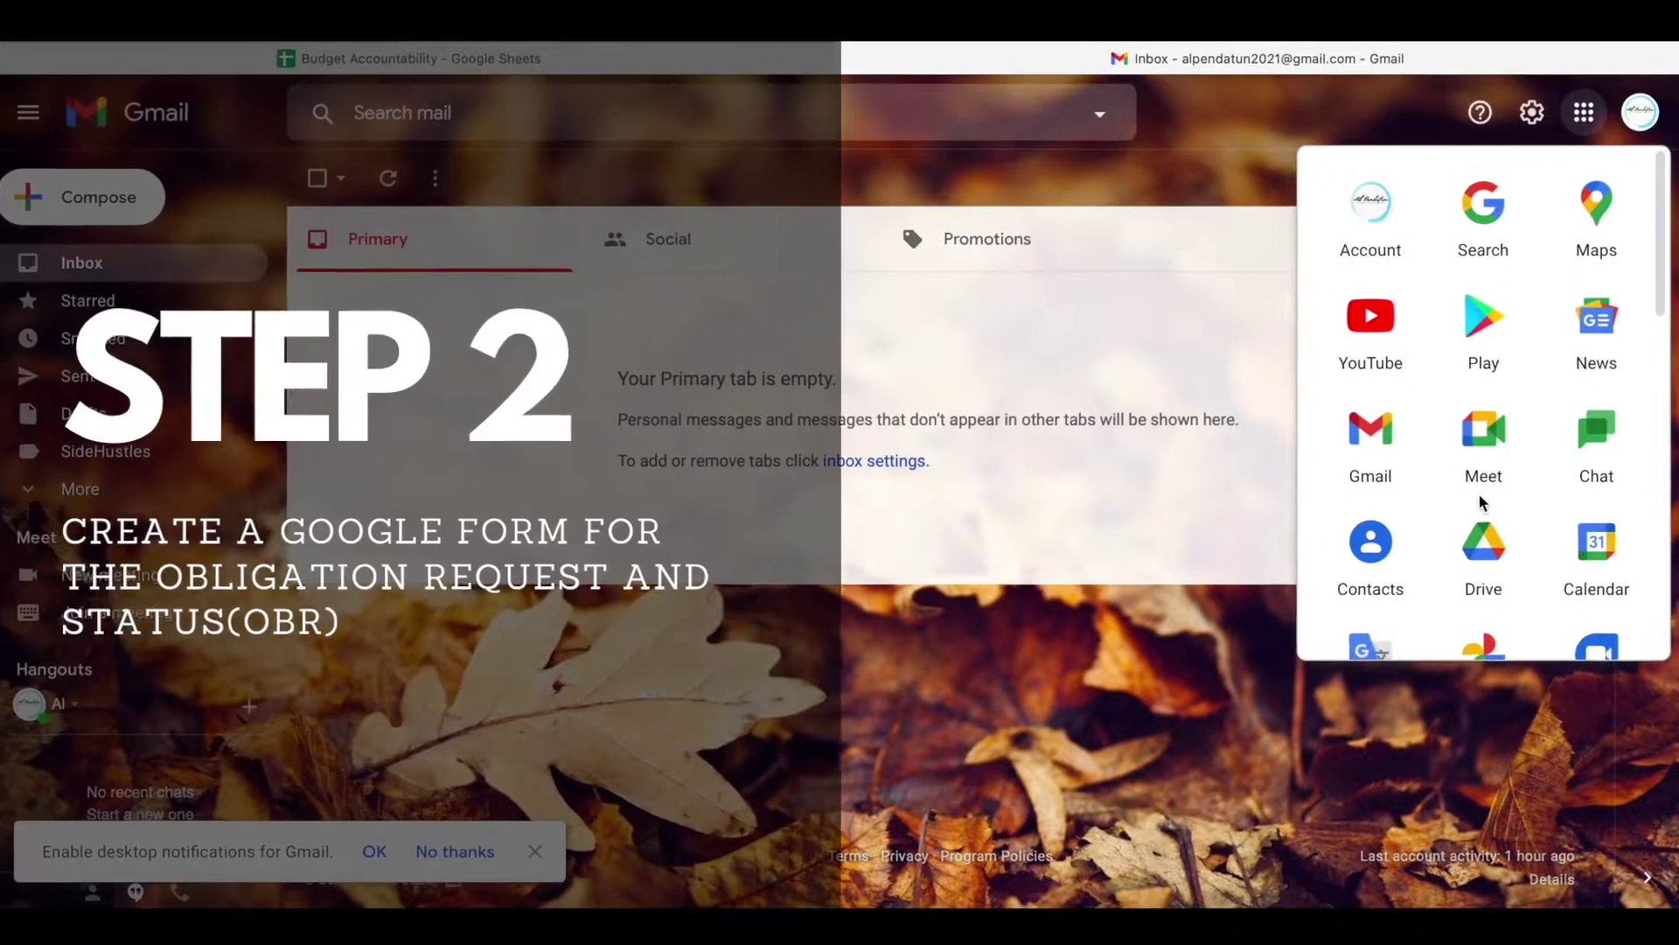
{"action": "scroll", "coordinate": [1487, 489], "scroll_direction": "down", "scroll_amount": 1}
{"action": "scroll", "coordinate": [1487, 490], "scroll_direction": "down", "scroll_amount": 3}
{"action": "scroll", "coordinate": [1487, 490], "scroll_direction": "down", "scroll_amount": 3}
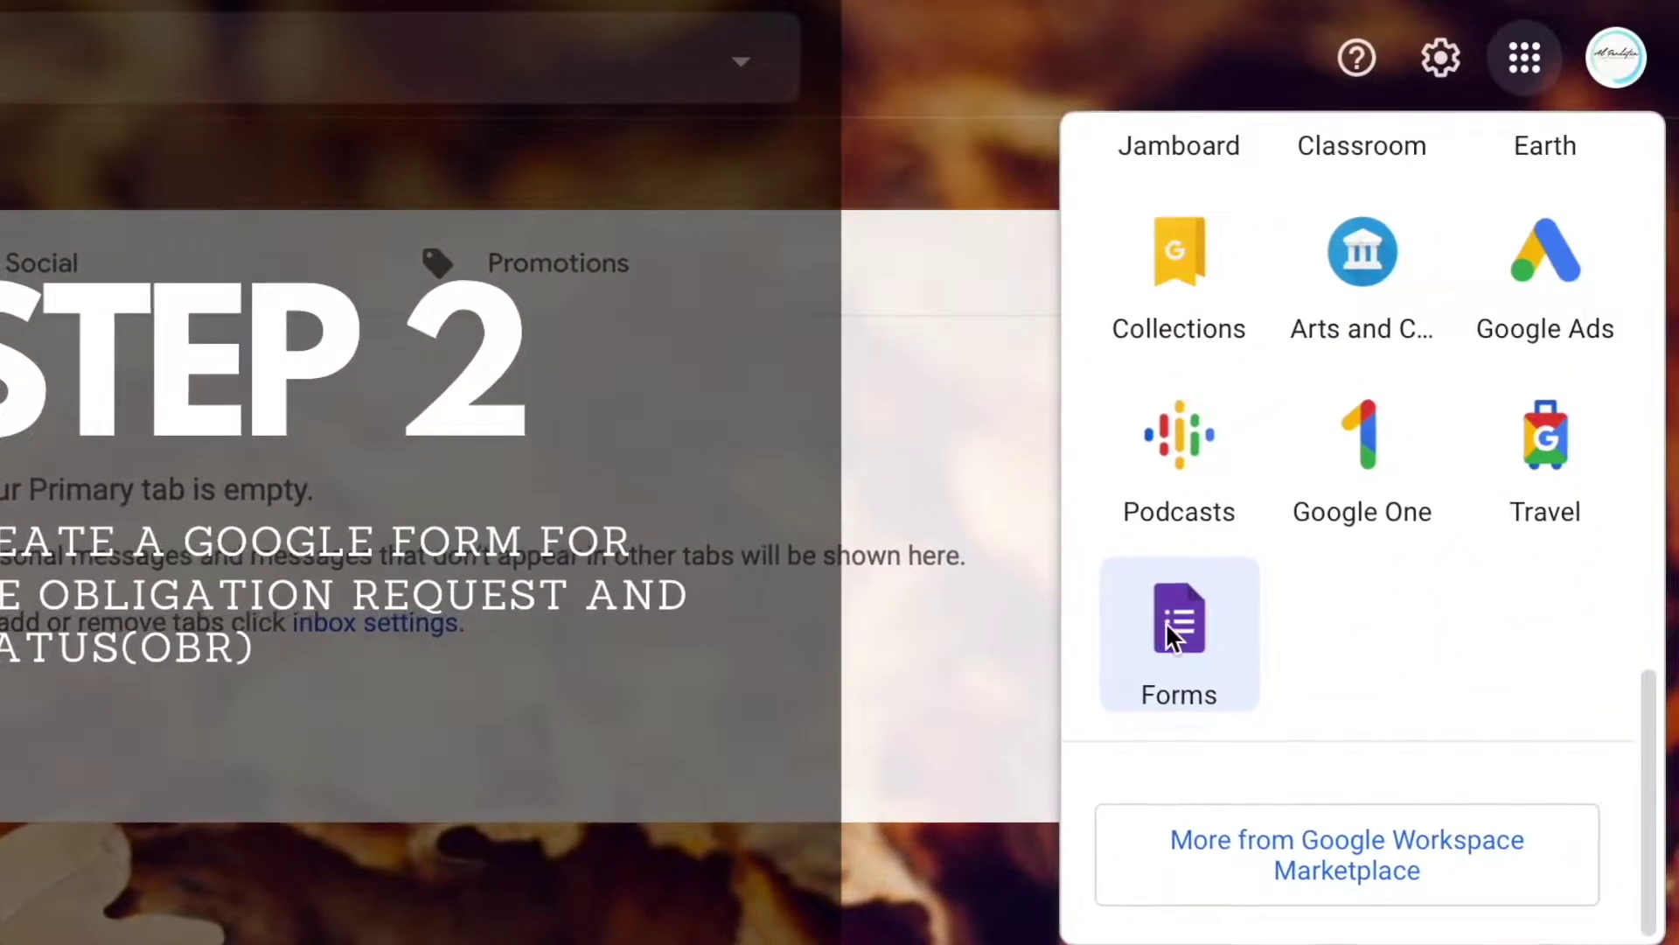
{"action": "left_click", "coordinate": [1266, 568]}
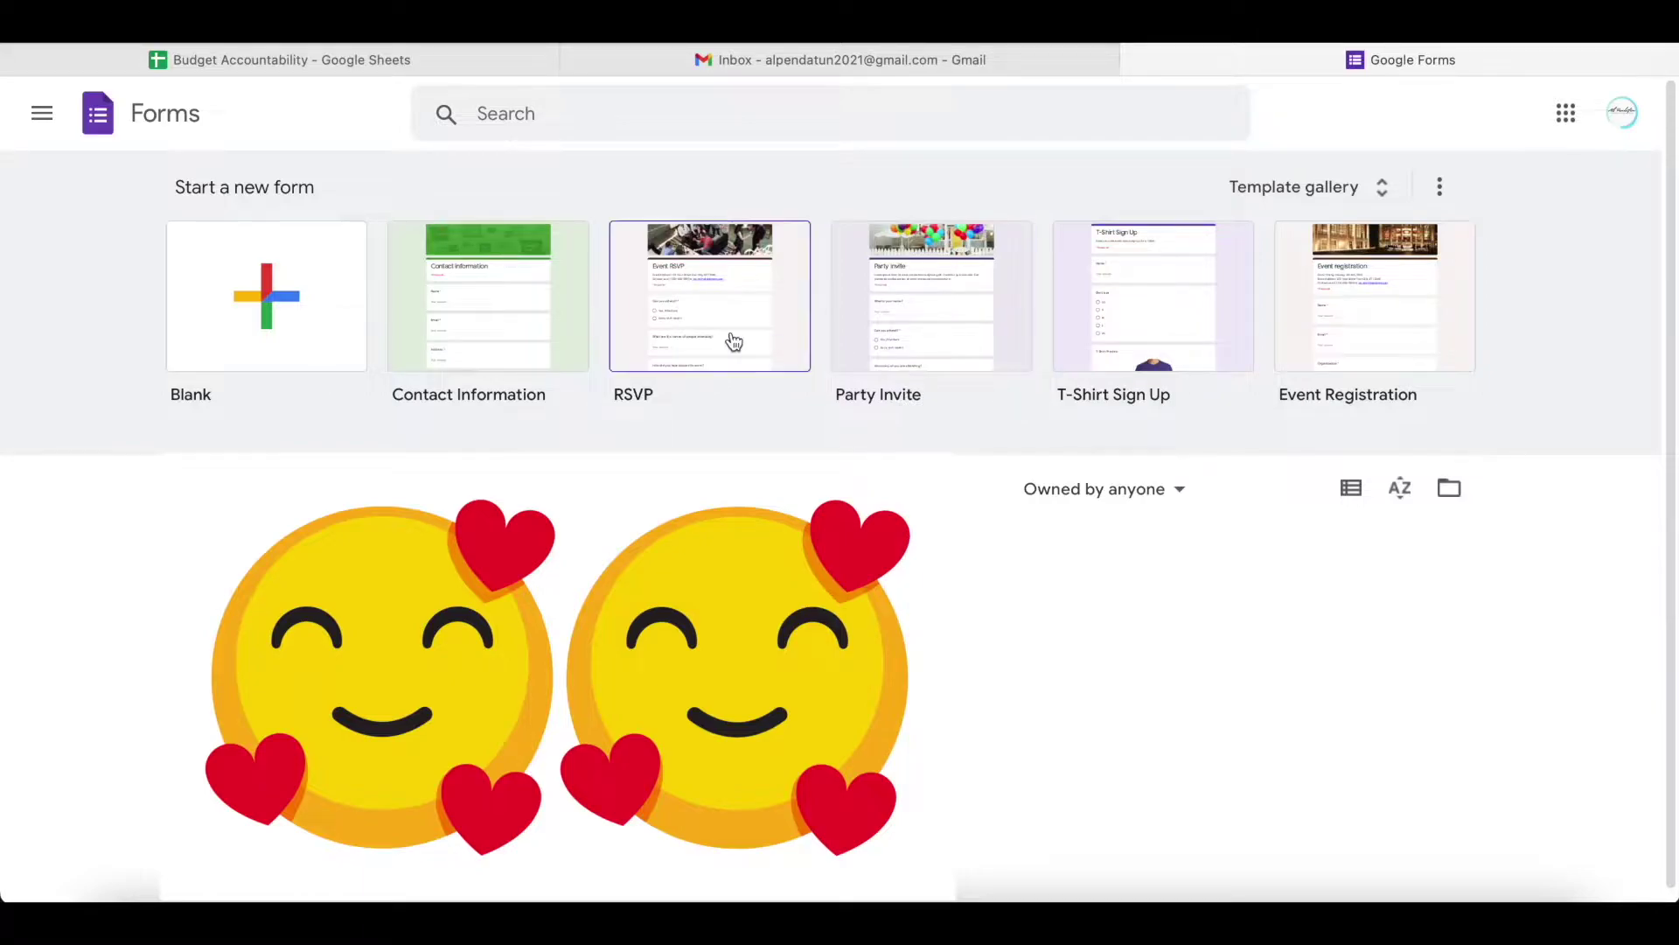
{"action": "left_click", "coordinate": [272, 311]}
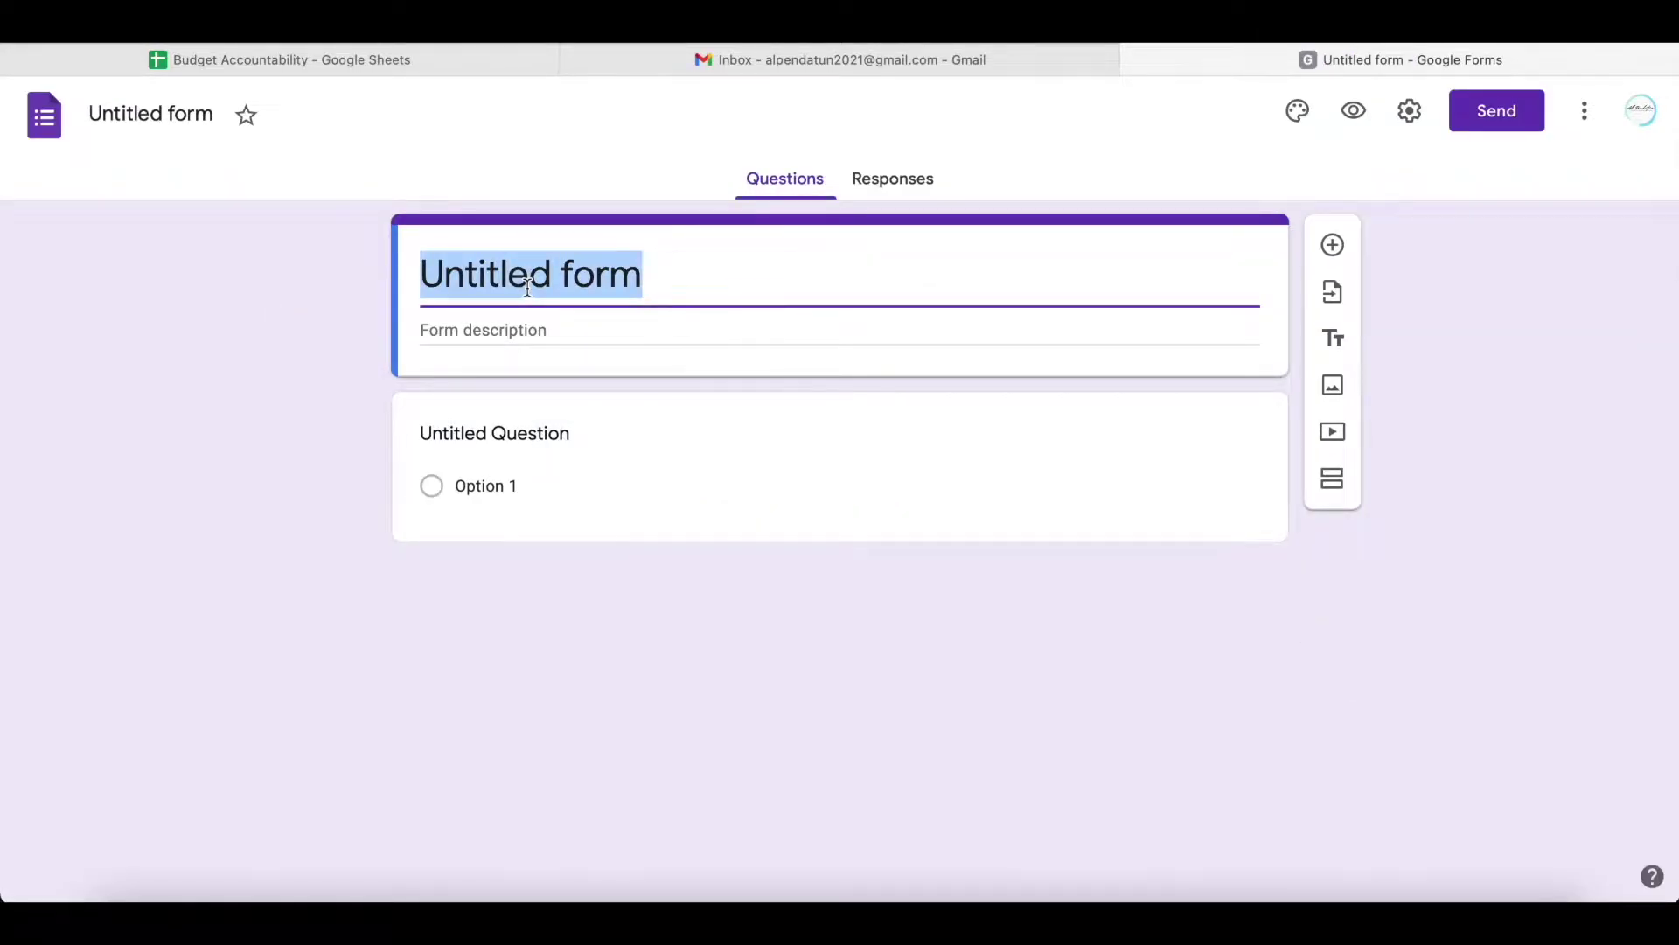
Title the form Obligation Request & Status and make the first question a Date question
{"action": "type", "text": "Obligation Req"}
{"action": "key", "text": "Tab"}
{"action": "type", "text": "u"}
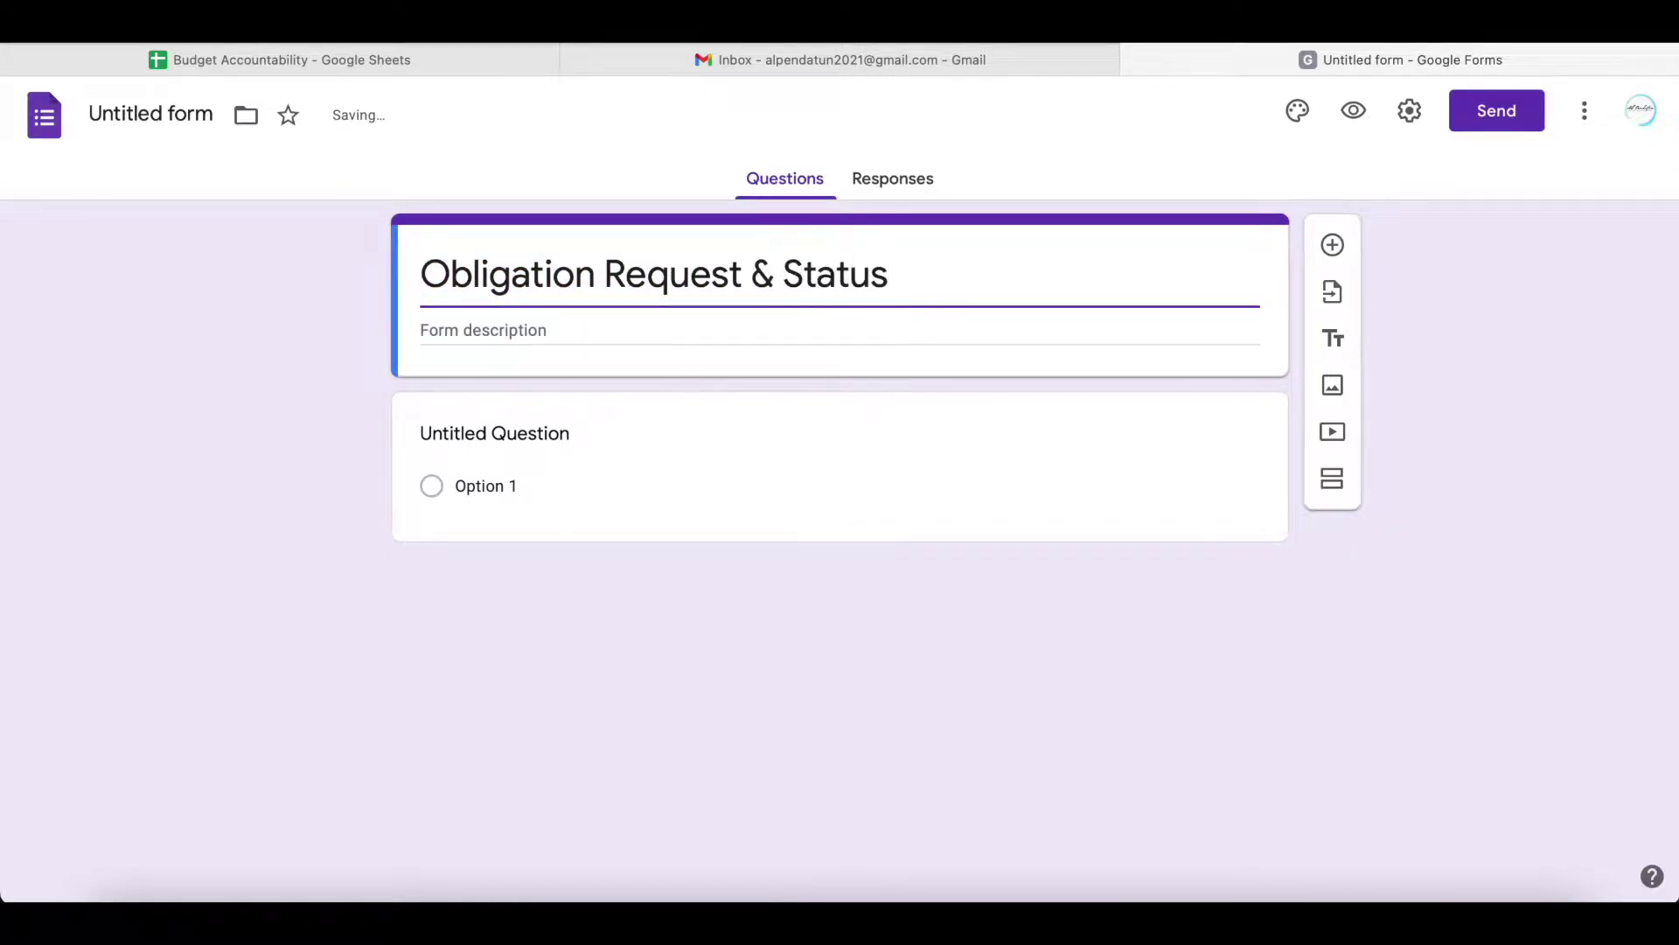
{"action": "left_click", "coordinate": [494, 433]}
{"action": "left_click", "coordinate": [1129, 447]}
{"action": "left_click", "coordinate": [1077, 780]}
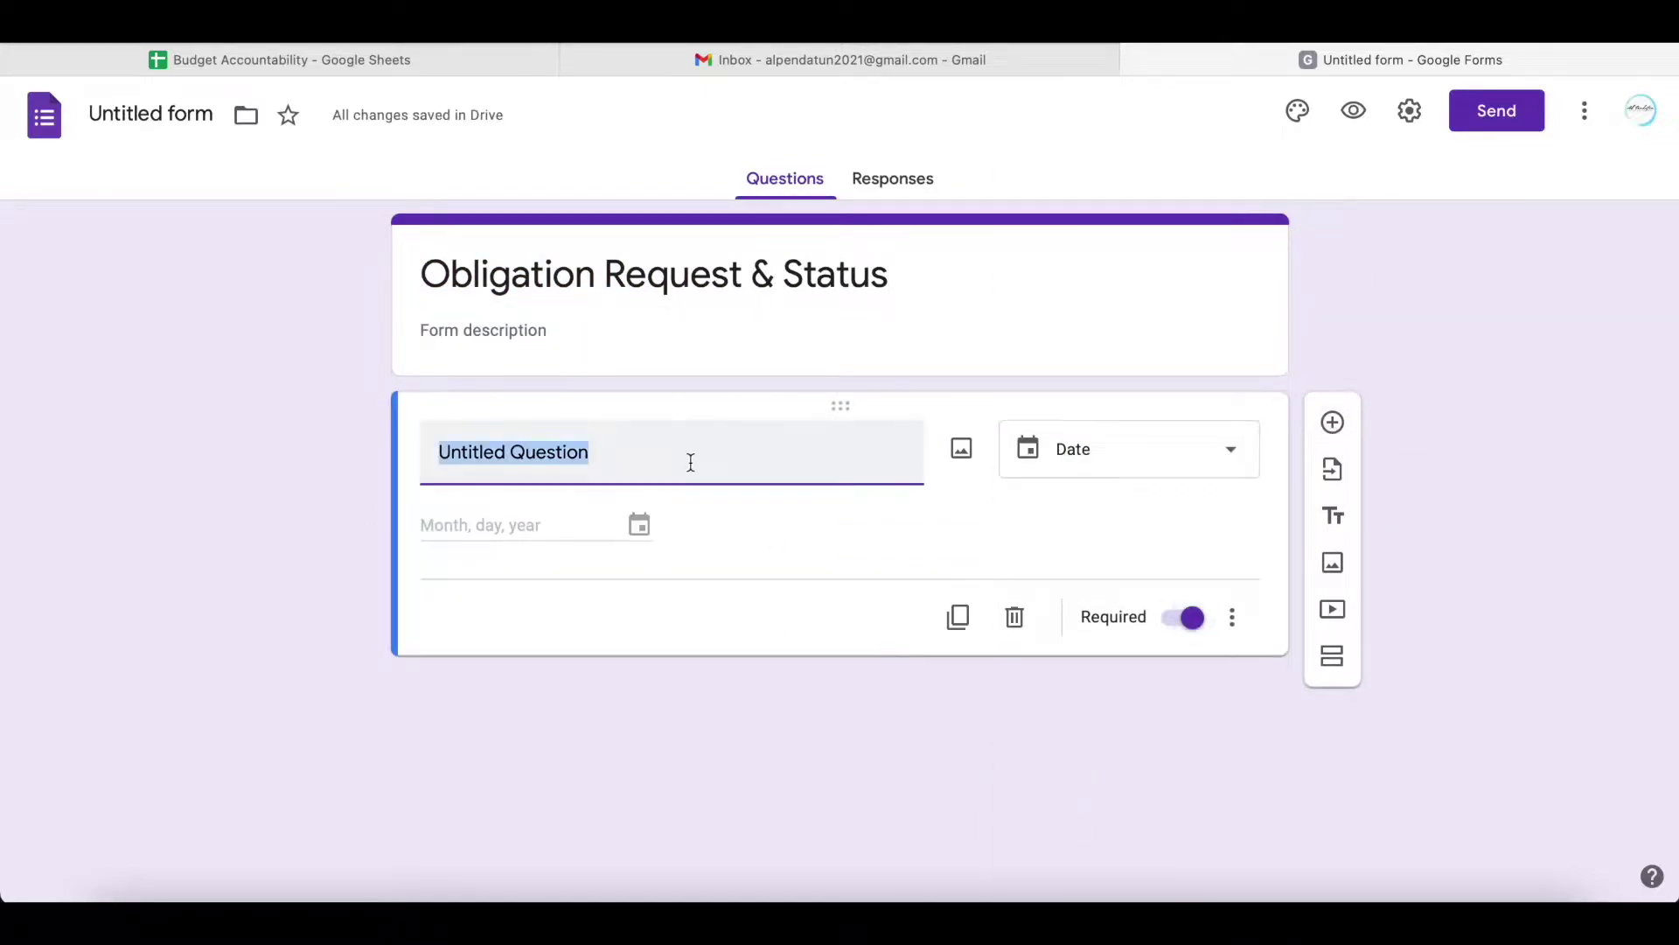
{"action": "type", "text": "Transaction Date"}
Add a required ORS/BURS No. question
{"action": "left_click", "coordinate": [1332, 422]}
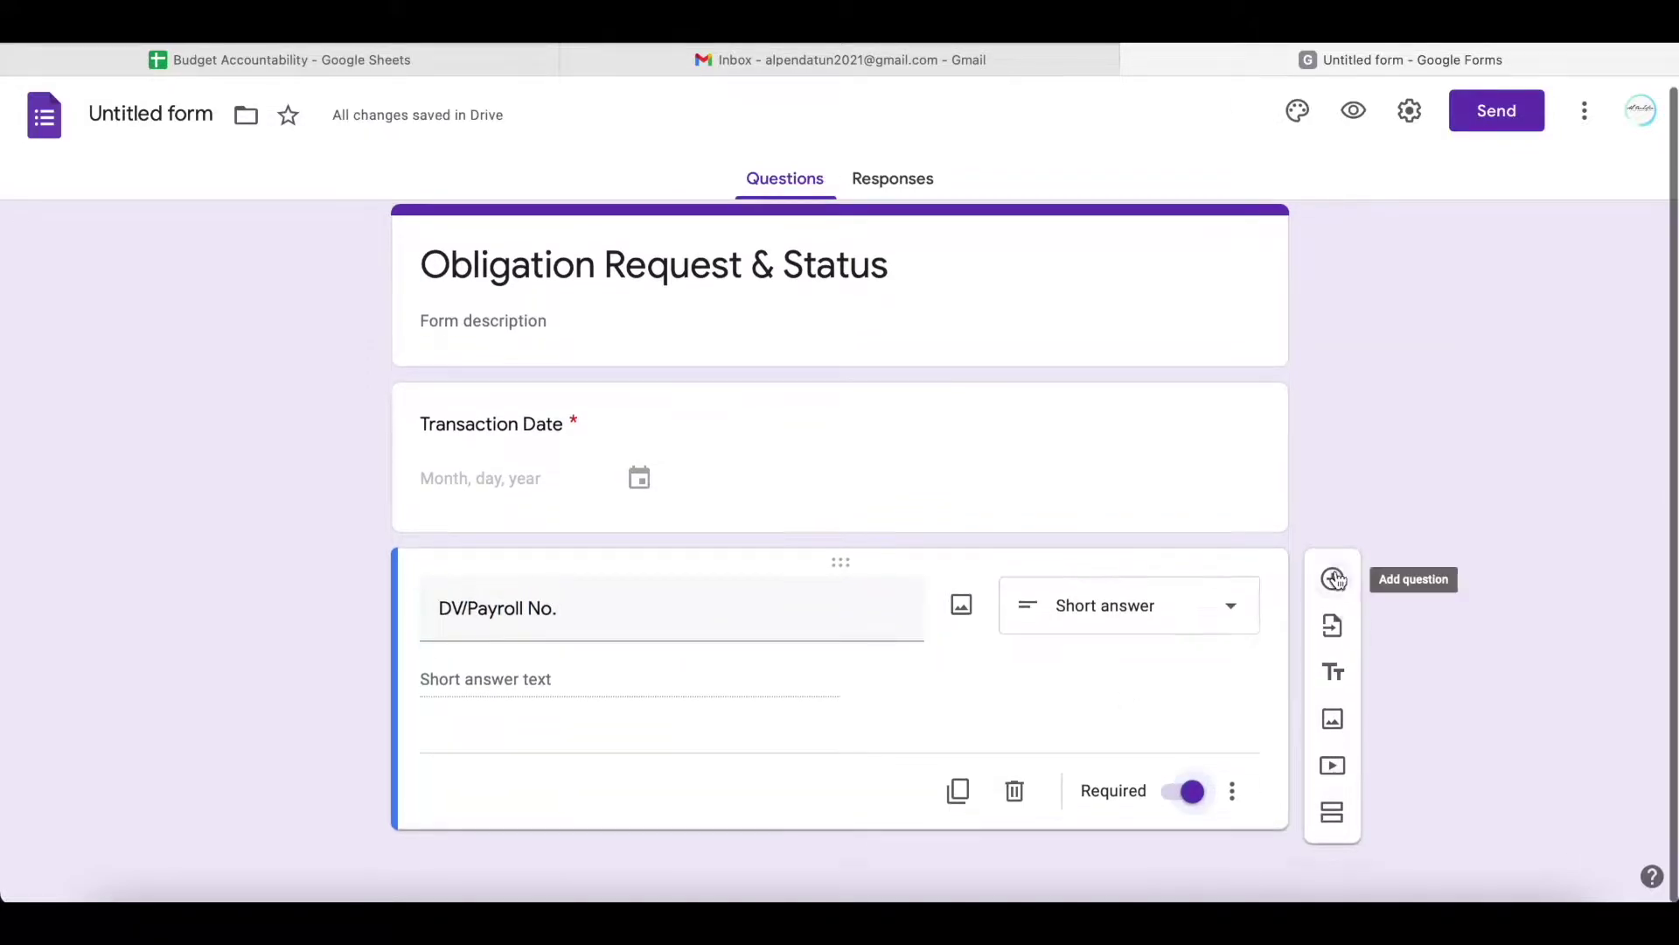
{"action": "left_click", "coordinate": [1335, 580]}
{"action": "type", "text": "OR"}
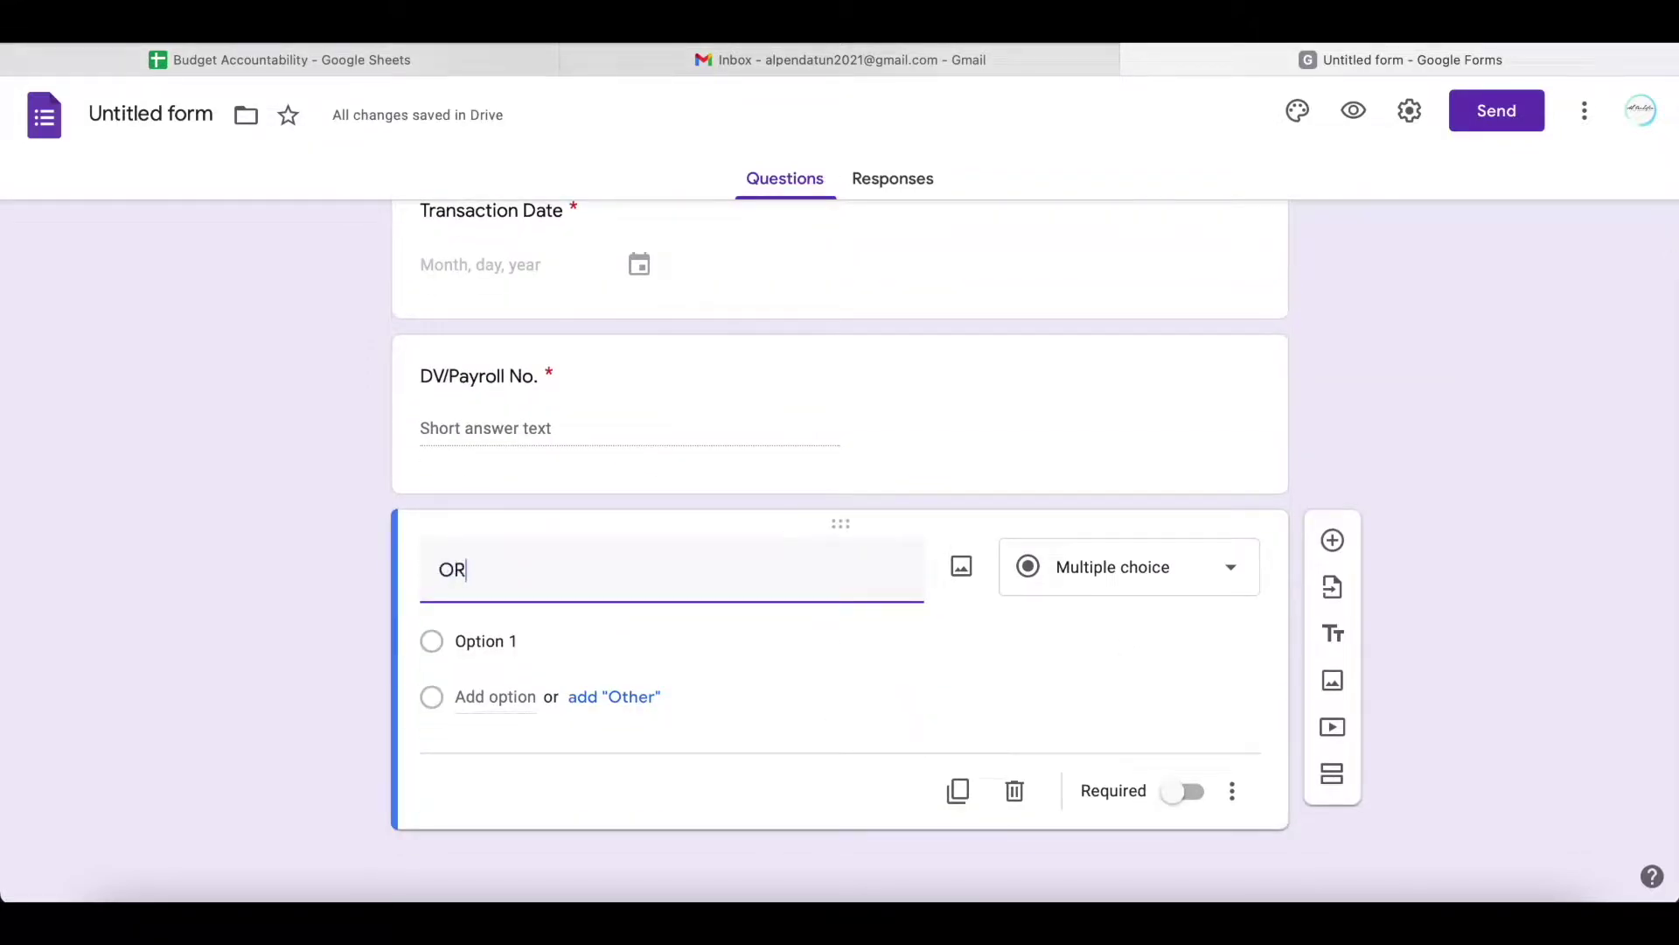
{"action": "type", "text": "S/BURS No."}
{"action": "left_click", "coordinate": [1190, 791]}
Add a required Responsibility Center question with options Section, Human Resource Management Division and Legal Division
{"action": "left_click", "coordinate": [1332, 579]}
{"action": "type", "text": "Responsibility Center"}
{"action": "left_click", "coordinate": [514, 638]}
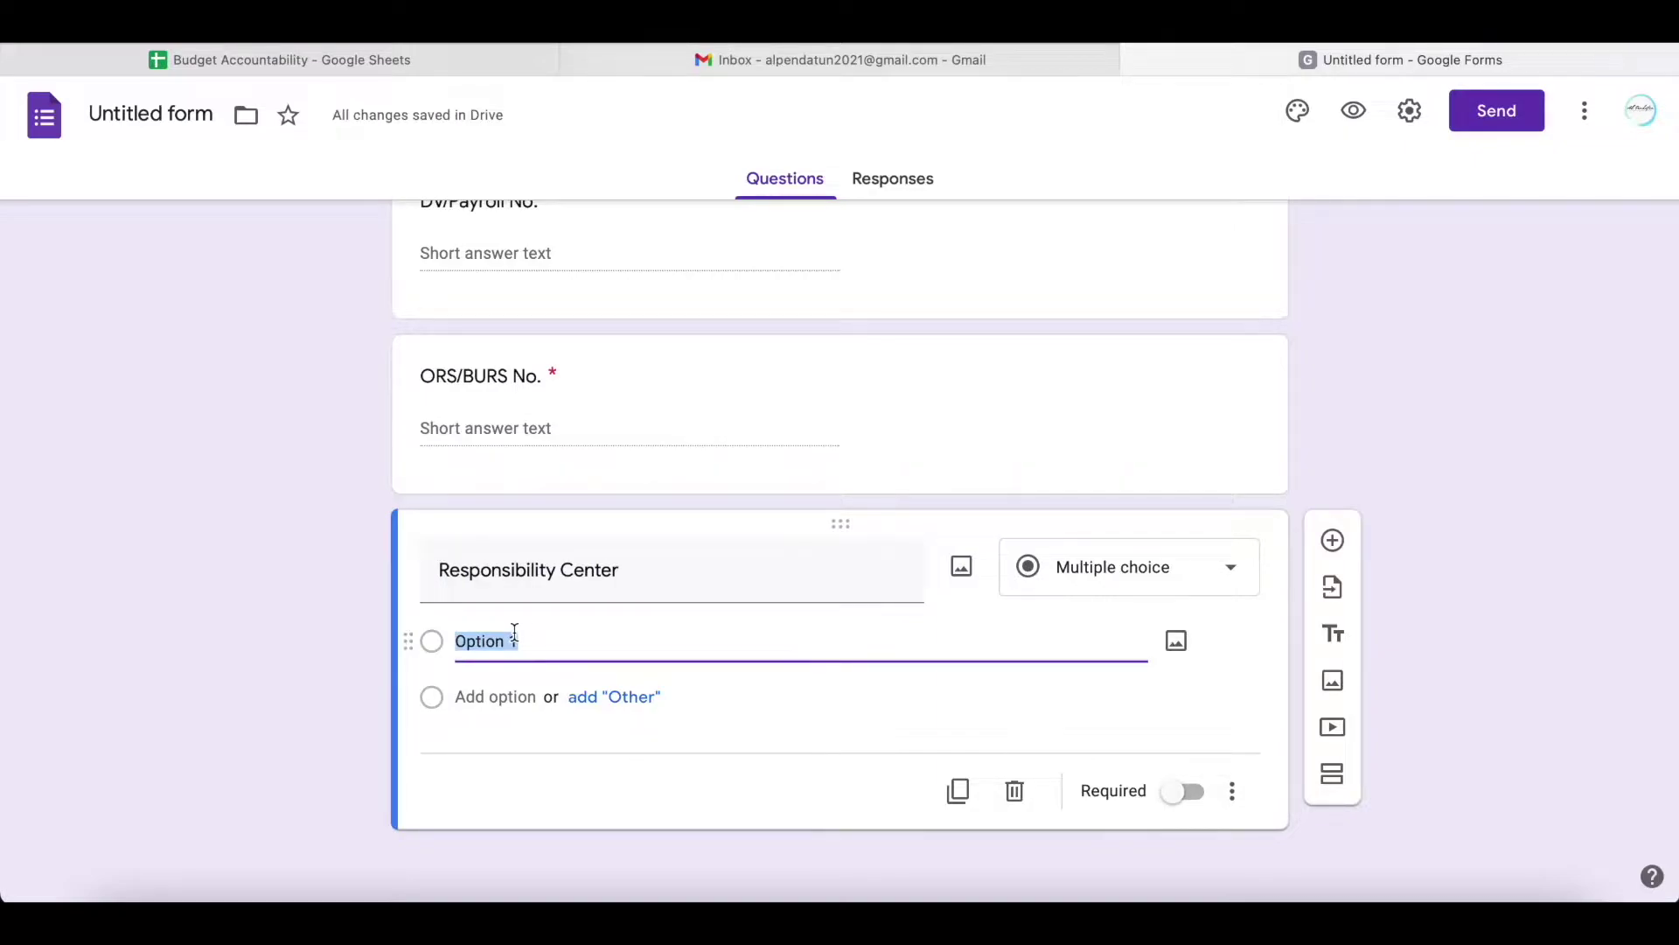
{"action": "type", "text": "Section"}
{"action": "key", "text": "Return"}
{"action": "key", "text": "Return"}
{"action": "type", "text": "Human Resource Management Division"}
{"action": "key", "text": "Return"}
{"action": "type", "text": "Legal Division"}
{"action": "left_click", "coordinate": [1183, 816]}
Add an MFO/PAP multiple-choice question listing four program options plus Other
{"action": "left_click", "coordinate": [1335, 401]}
{"action": "type", "text": "MFO/PAP"}
{"action": "left_click", "coordinate": [524, 739]}
{"action": "type", "text": "General Administrat"}
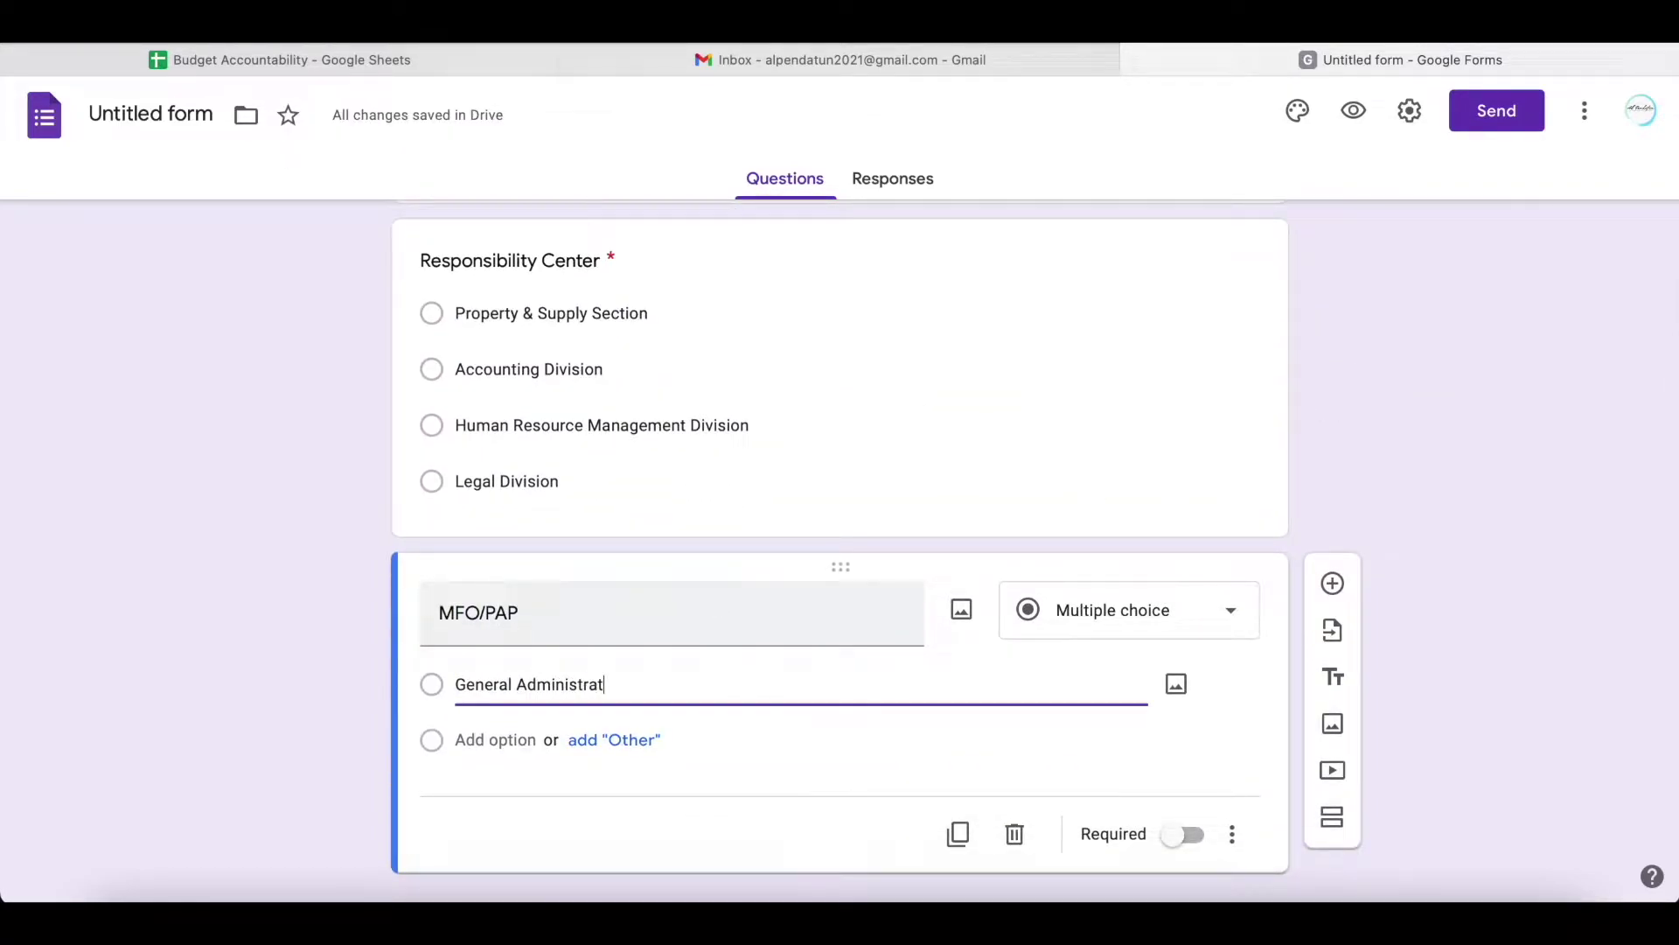
{"action": "key", "text": "Return"}
{"action": "type", "text": "Support to Operations"}
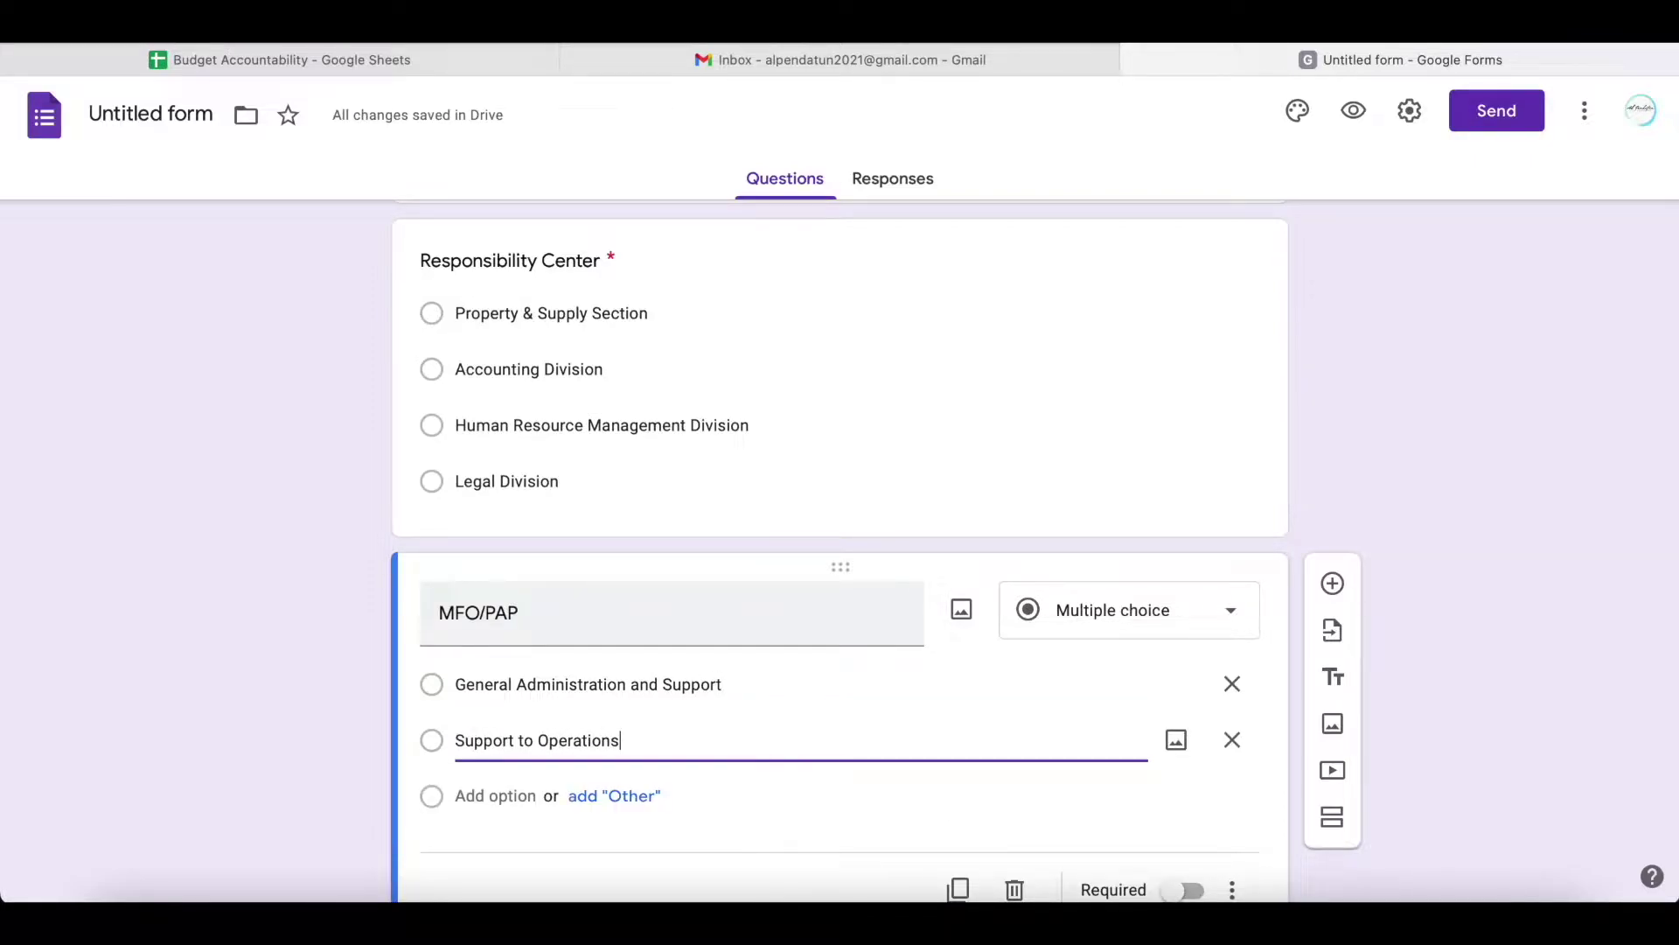
{"action": "key", "text": "Return"}
{"action": "type", "text": "ns"}
{"action": "key", "text": "Return"}
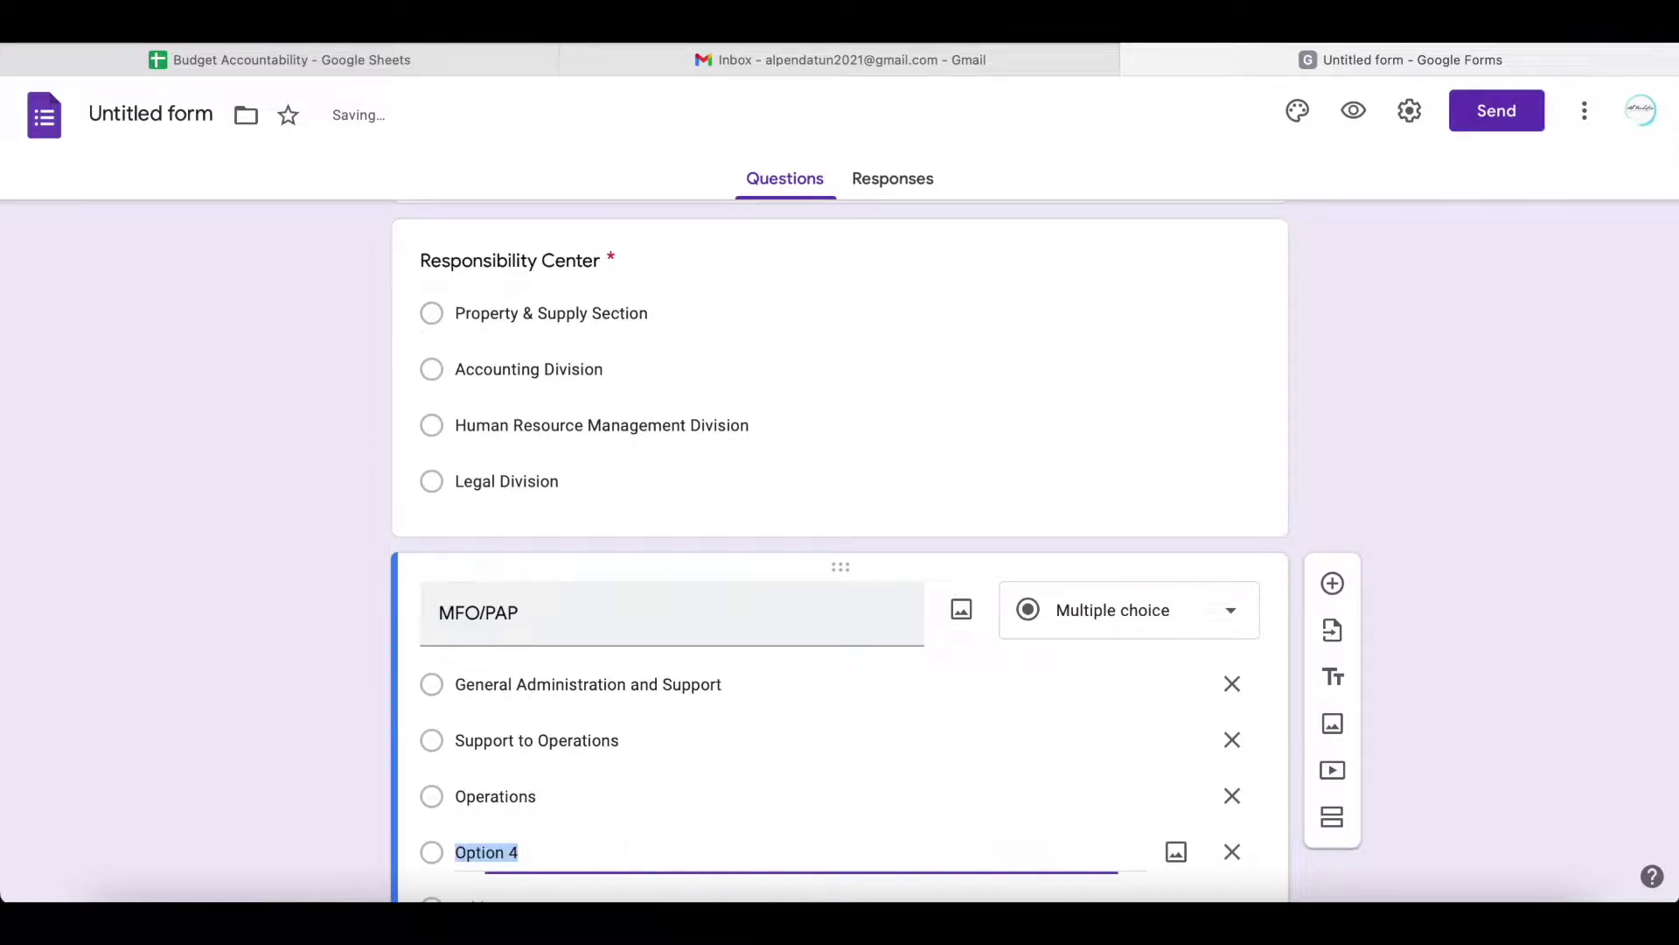
{"action": "type", "text": "MFO 1"}
{"action": "left_click", "coordinate": [593, 749]}
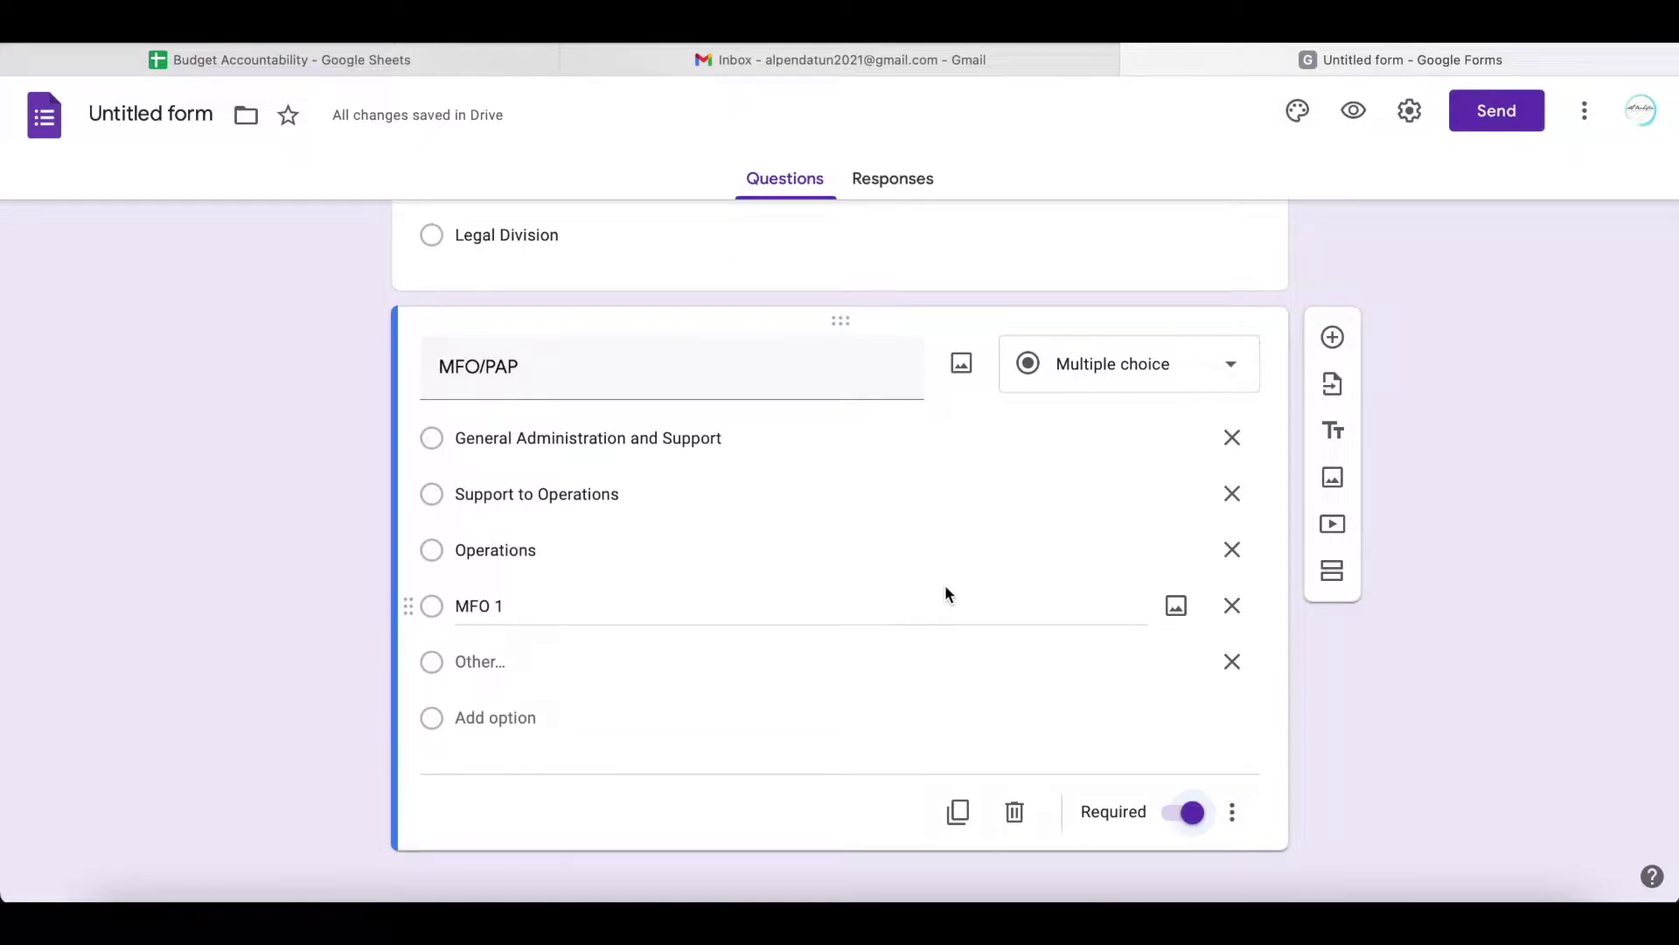
Add a required UACS Code question below MFO/PAP
{"action": "scroll", "coordinate": [945, 588], "scroll_direction": "down", "scroll_amount": 1}
{"action": "left_click", "coordinate": [1332, 316]}
{"action": "type", "text": "UACS Code:"}
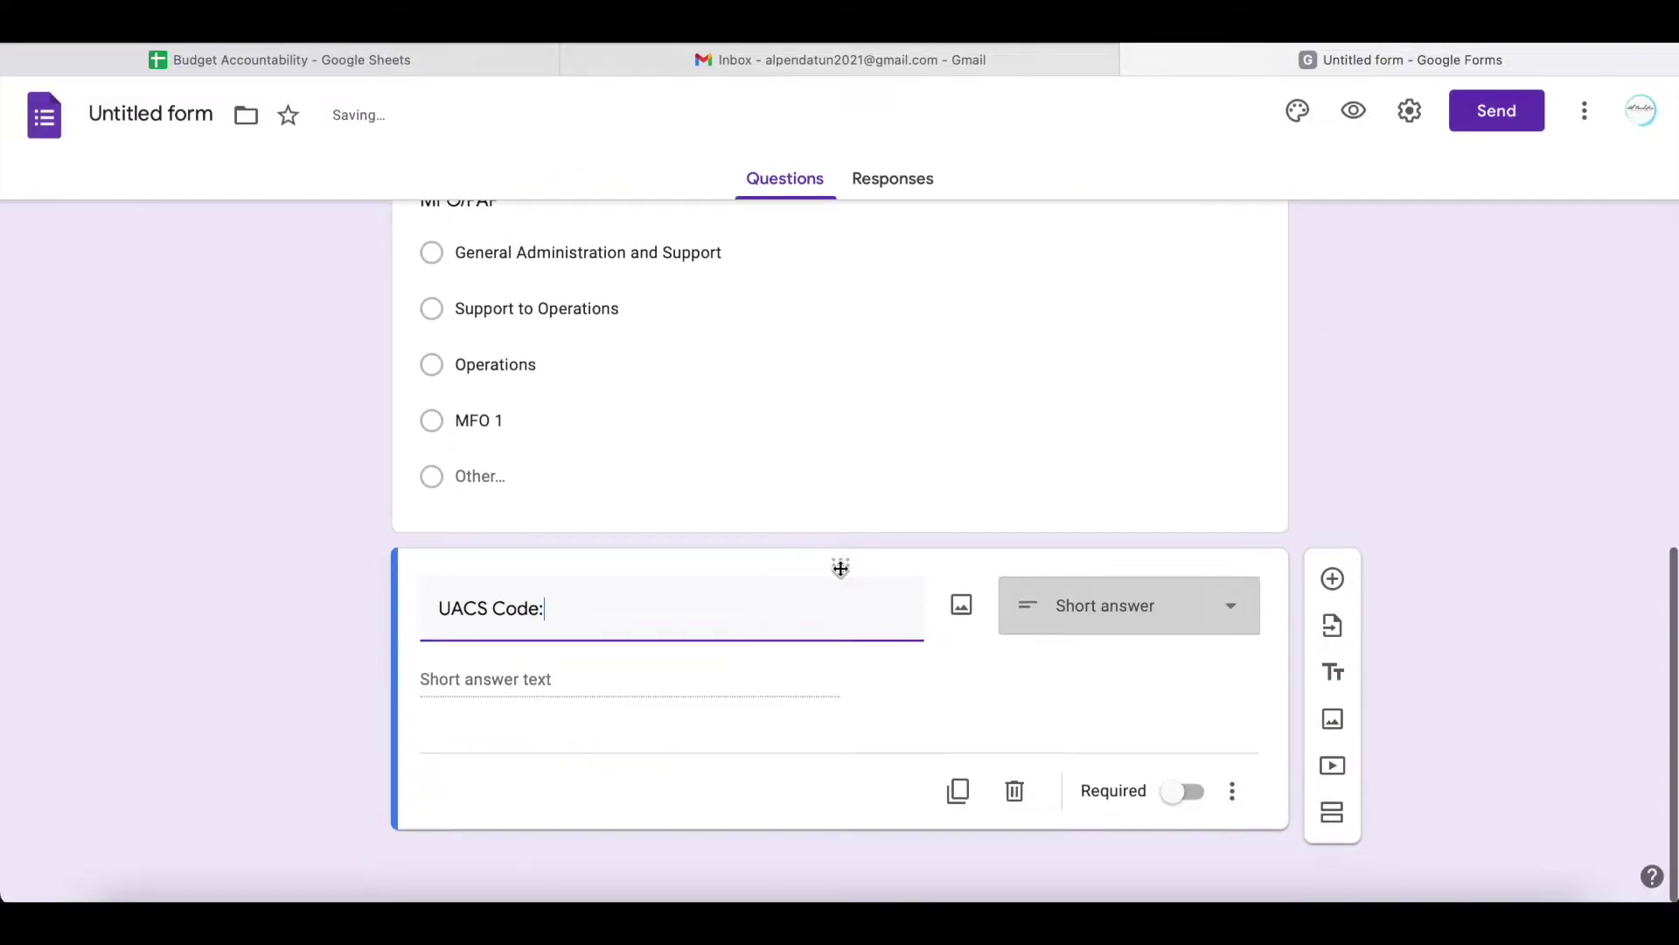
{"action": "left_click", "coordinate": [1191, 792]}
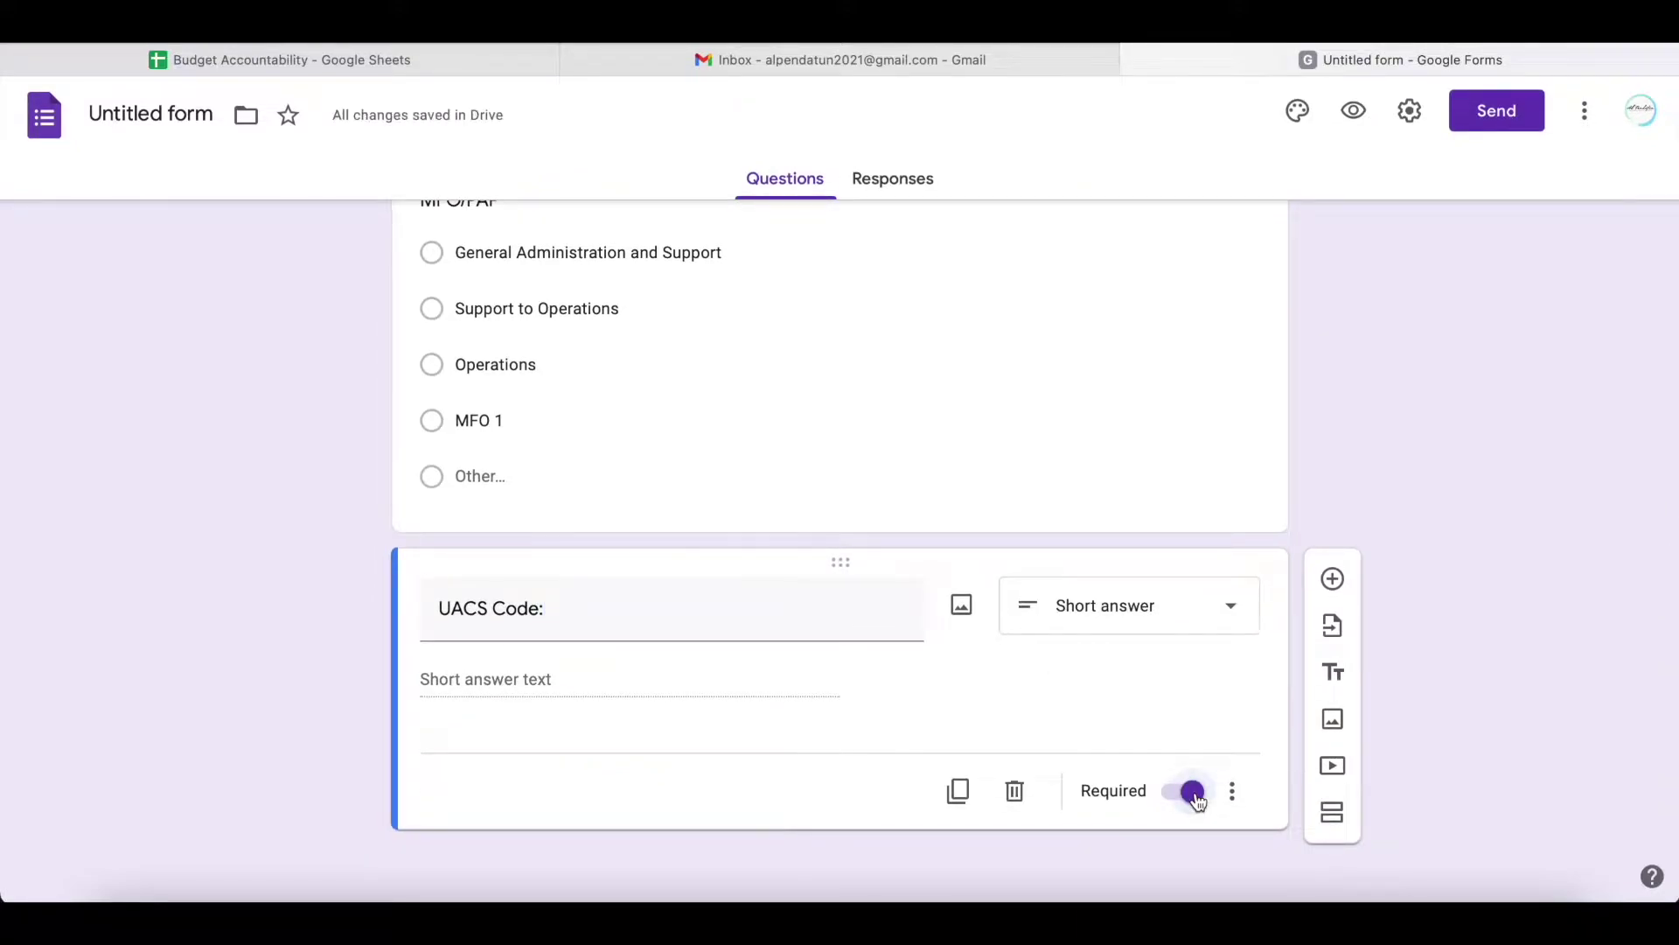
Add a required Nature of Payment/Particulars question with a Paragraph answer type
{"action": "left_click", "coordinate": [1334, 581]}
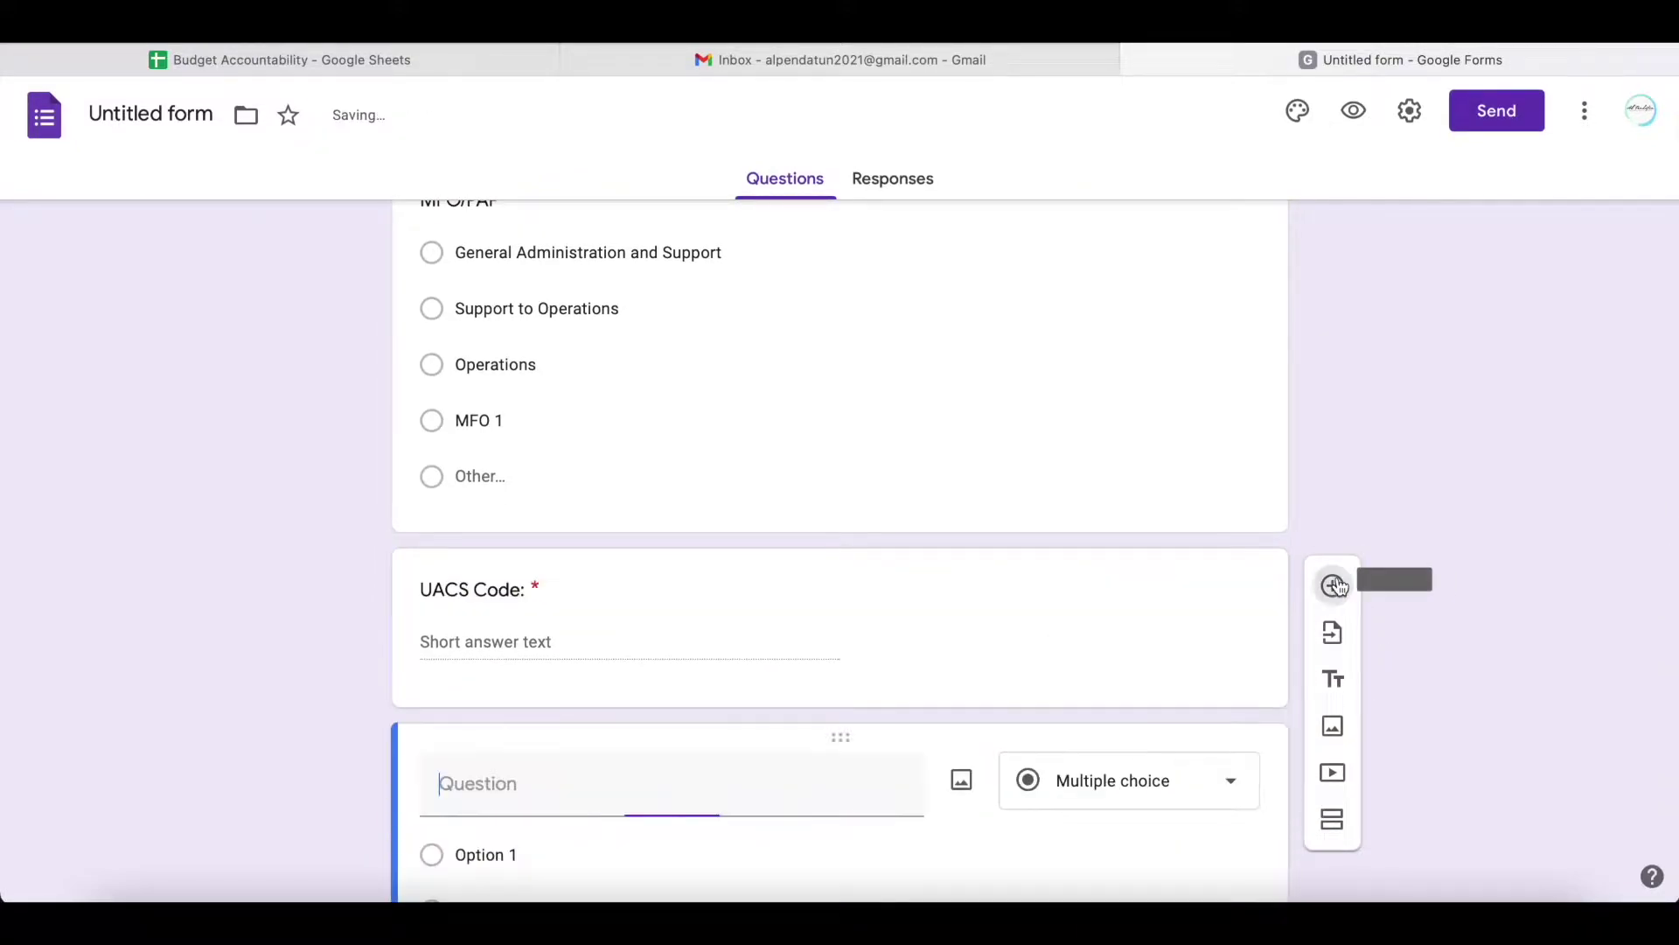
{"action": "type", "text": "Nature of Payment/Partic"}
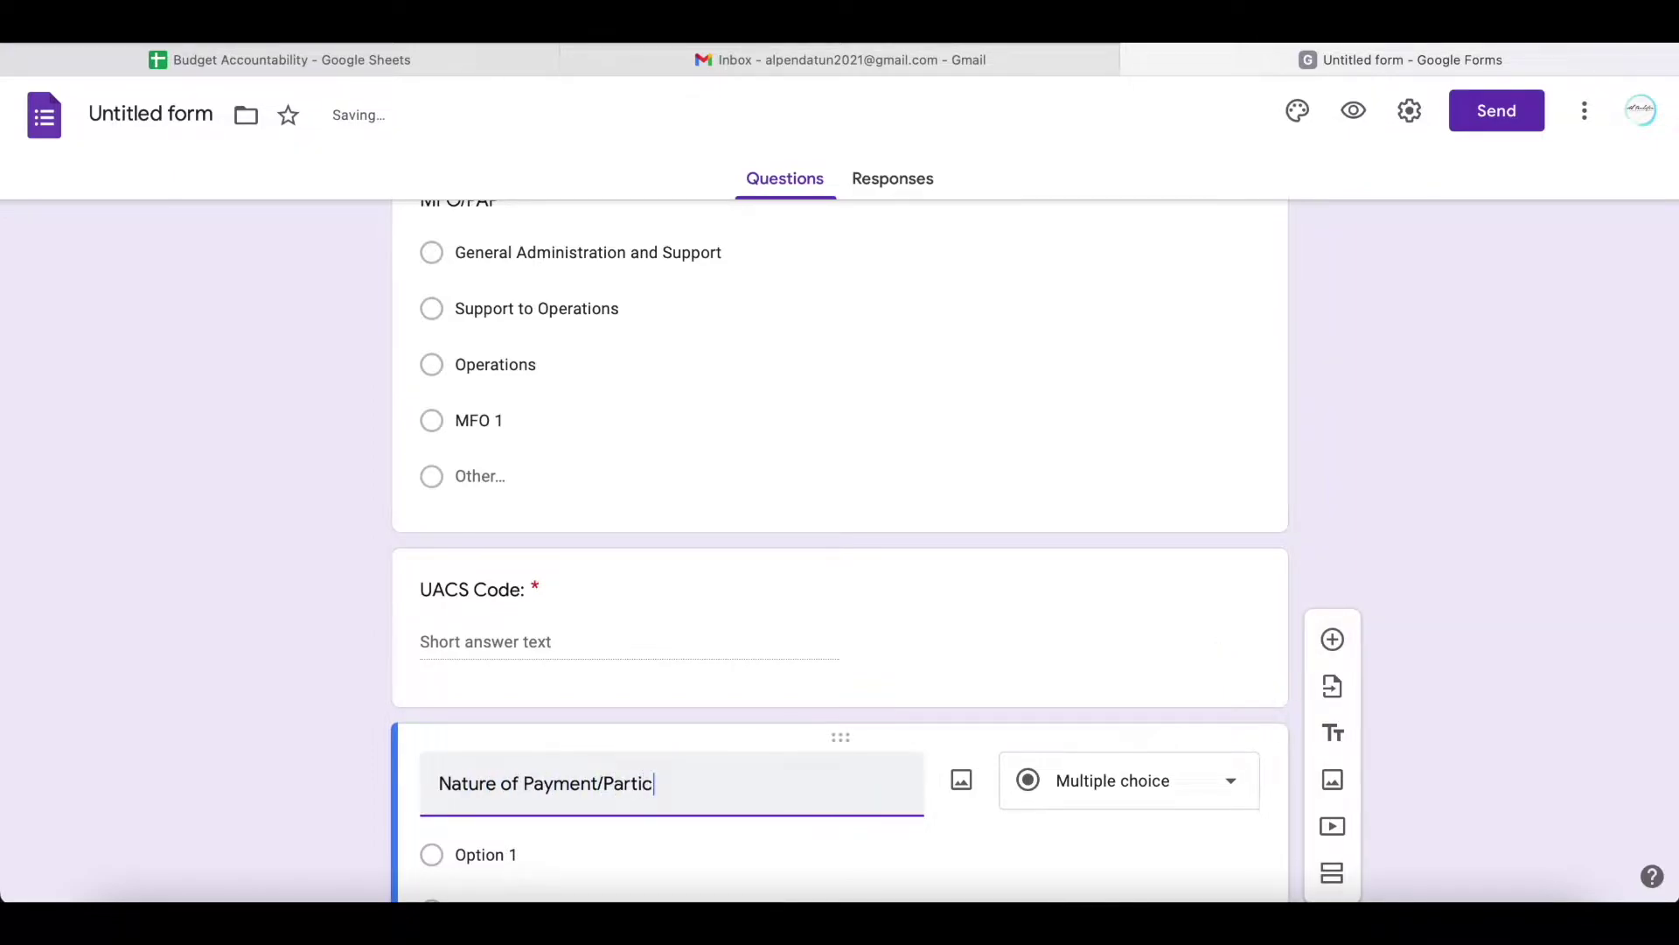
{"action": "scroll", "coordinate": [1226, 761], "scroll_direction": "down", "scroll_amount": 3}
{"action": "scroll", "coordinate": [1227, 761], "scroll_direction": "down", "scroll_amount": 1}
{"action": "left_click", "coordinate": [1184, 855]}
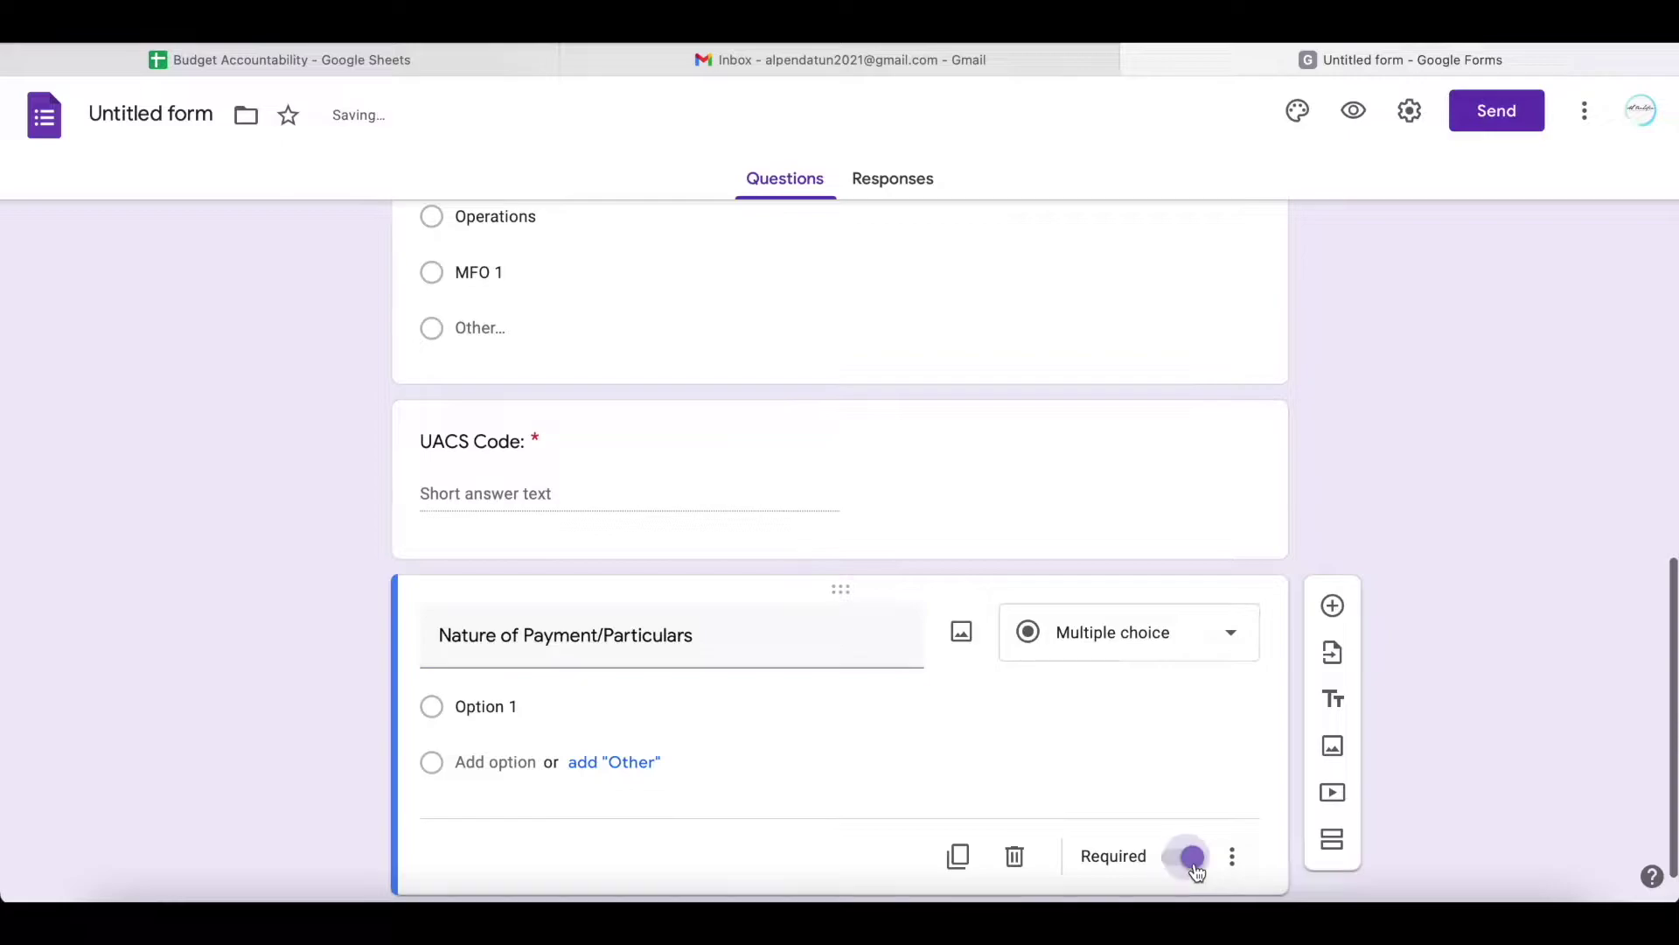
{"action": "left_click", "coordinate": [1150, 612]}
{"action": "left_click", "coordinate": [1109, 255]}
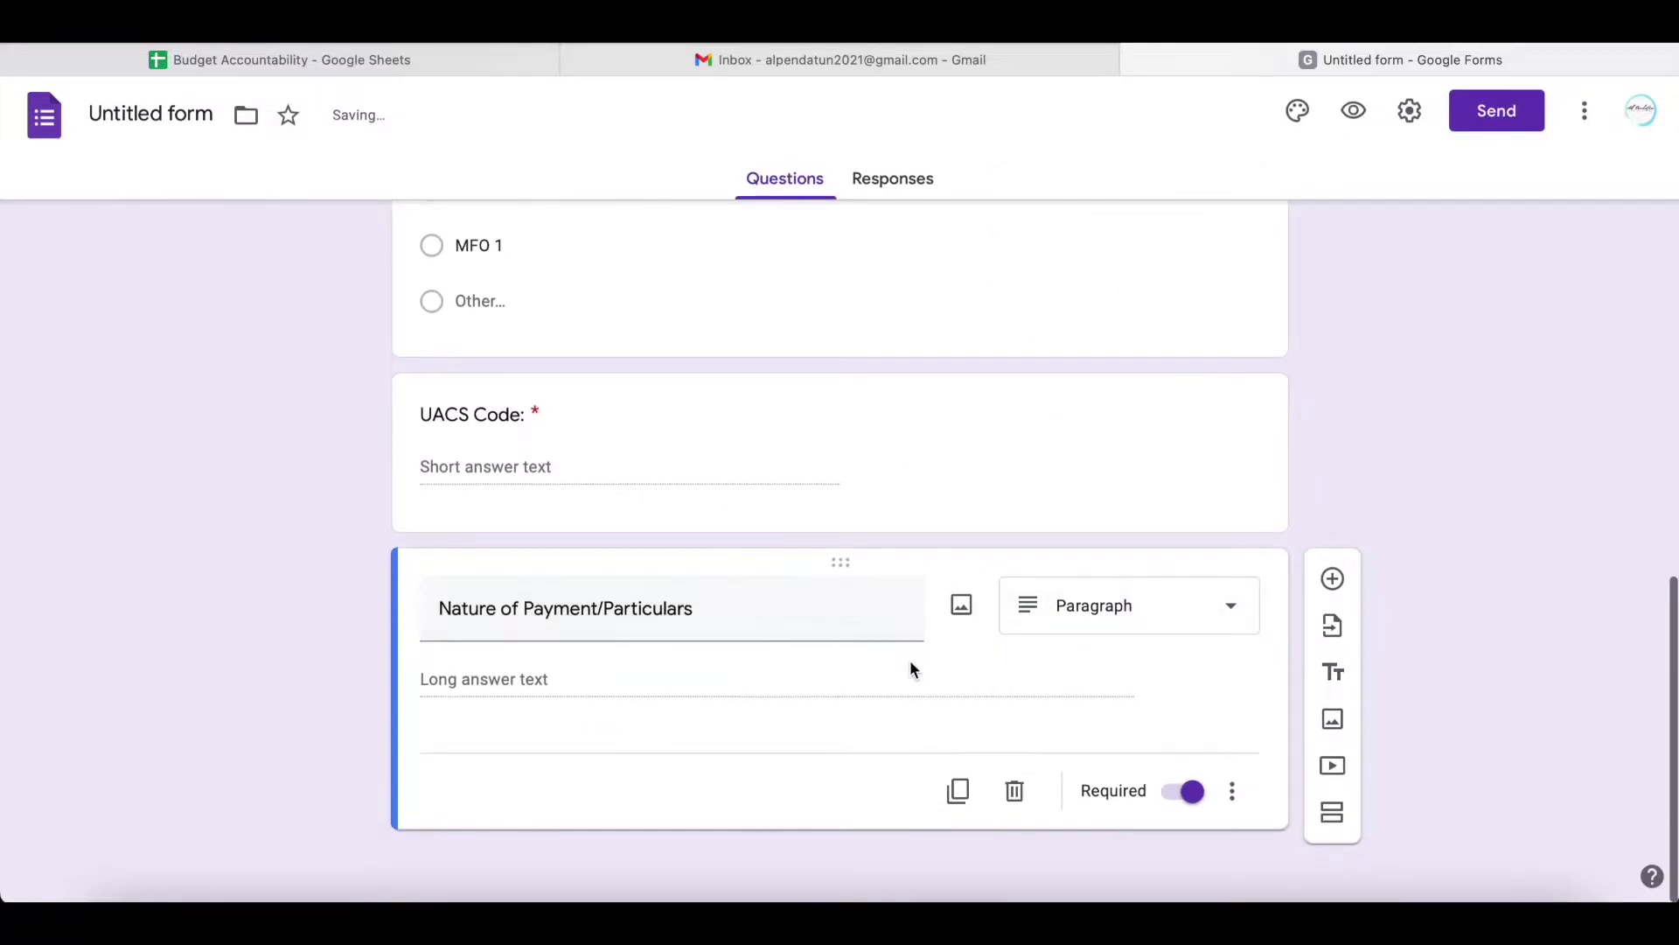
Add a required Amount Obligated question validated to accept only numbers
{"action": "left_click", "coordinate": [1332, 579]}
{"action": "type", "text": "Amou"}
{"action": "type", "text": "d"}
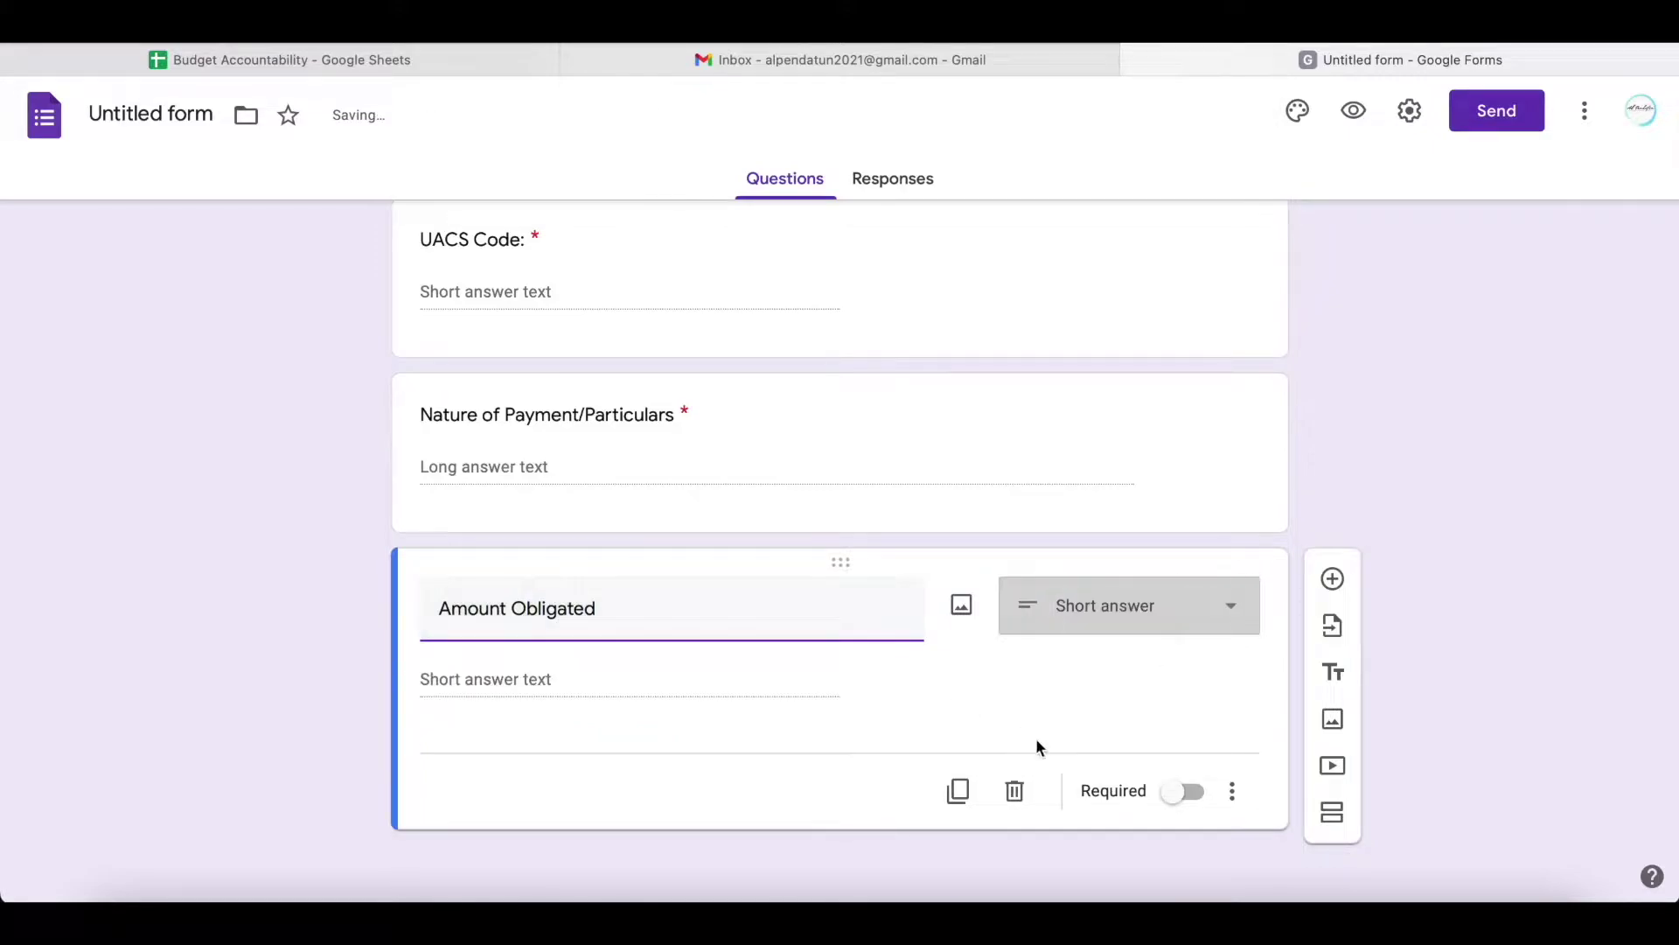
{"action": "left_click", "coordinate": [1186, 792]}
{"action": "left_click", "coordinate": [1231, 792]}
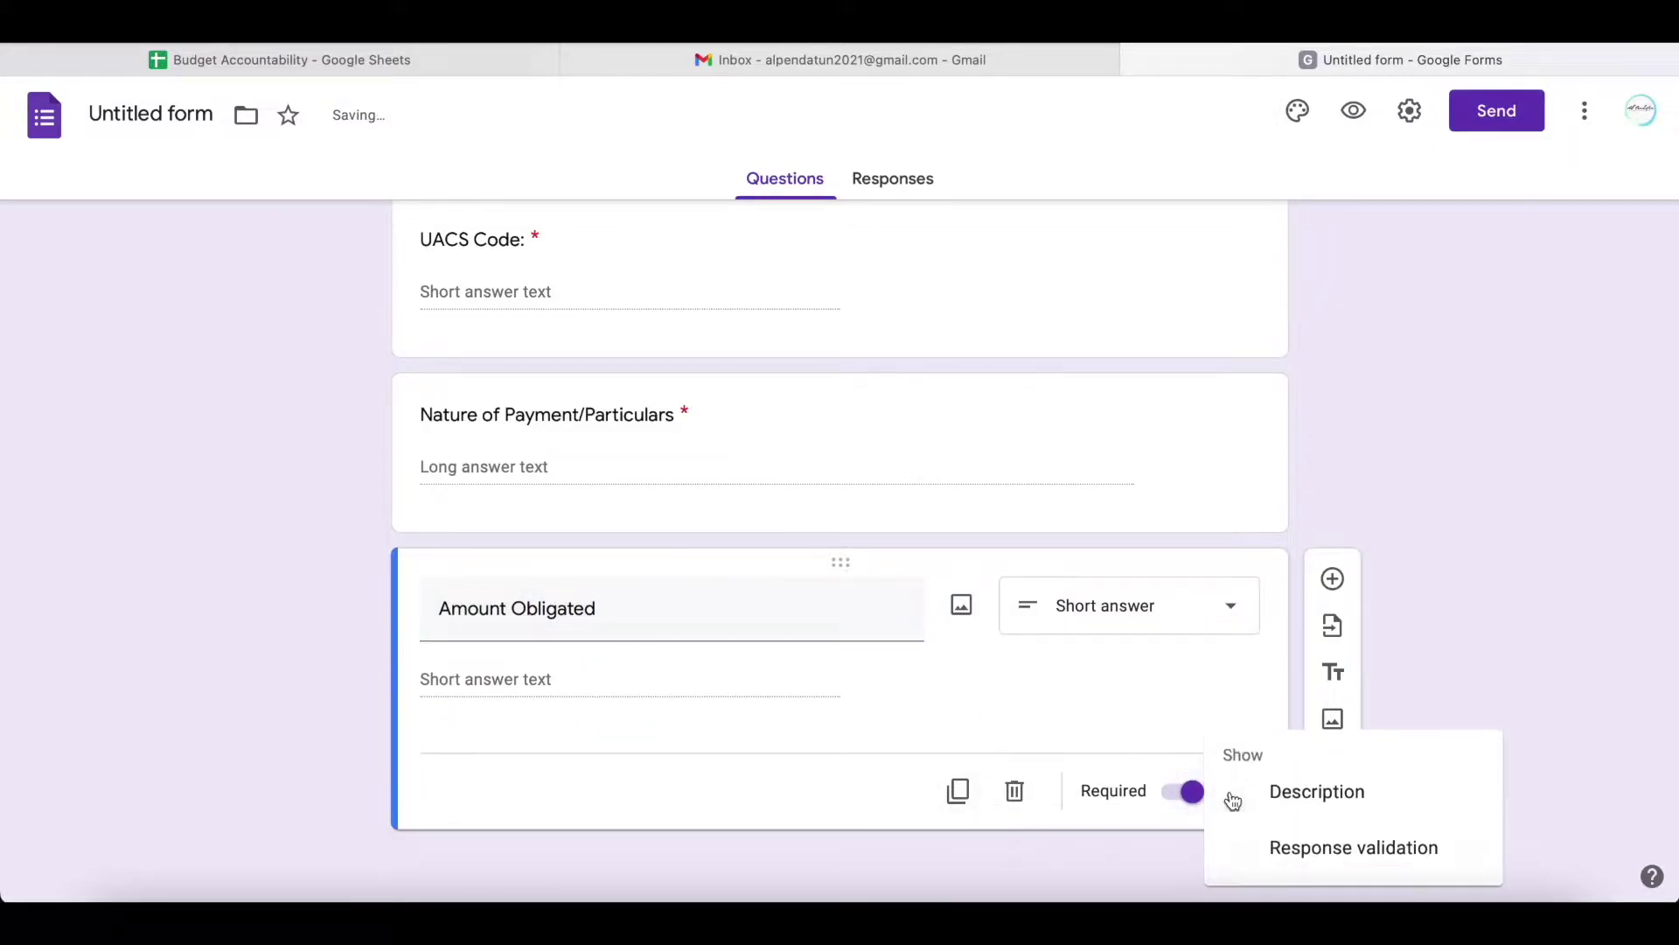
{"action": "left_click", "coordinate": [1294, 847]}
{"action": "left_click", "coordinate": [784, 755]}
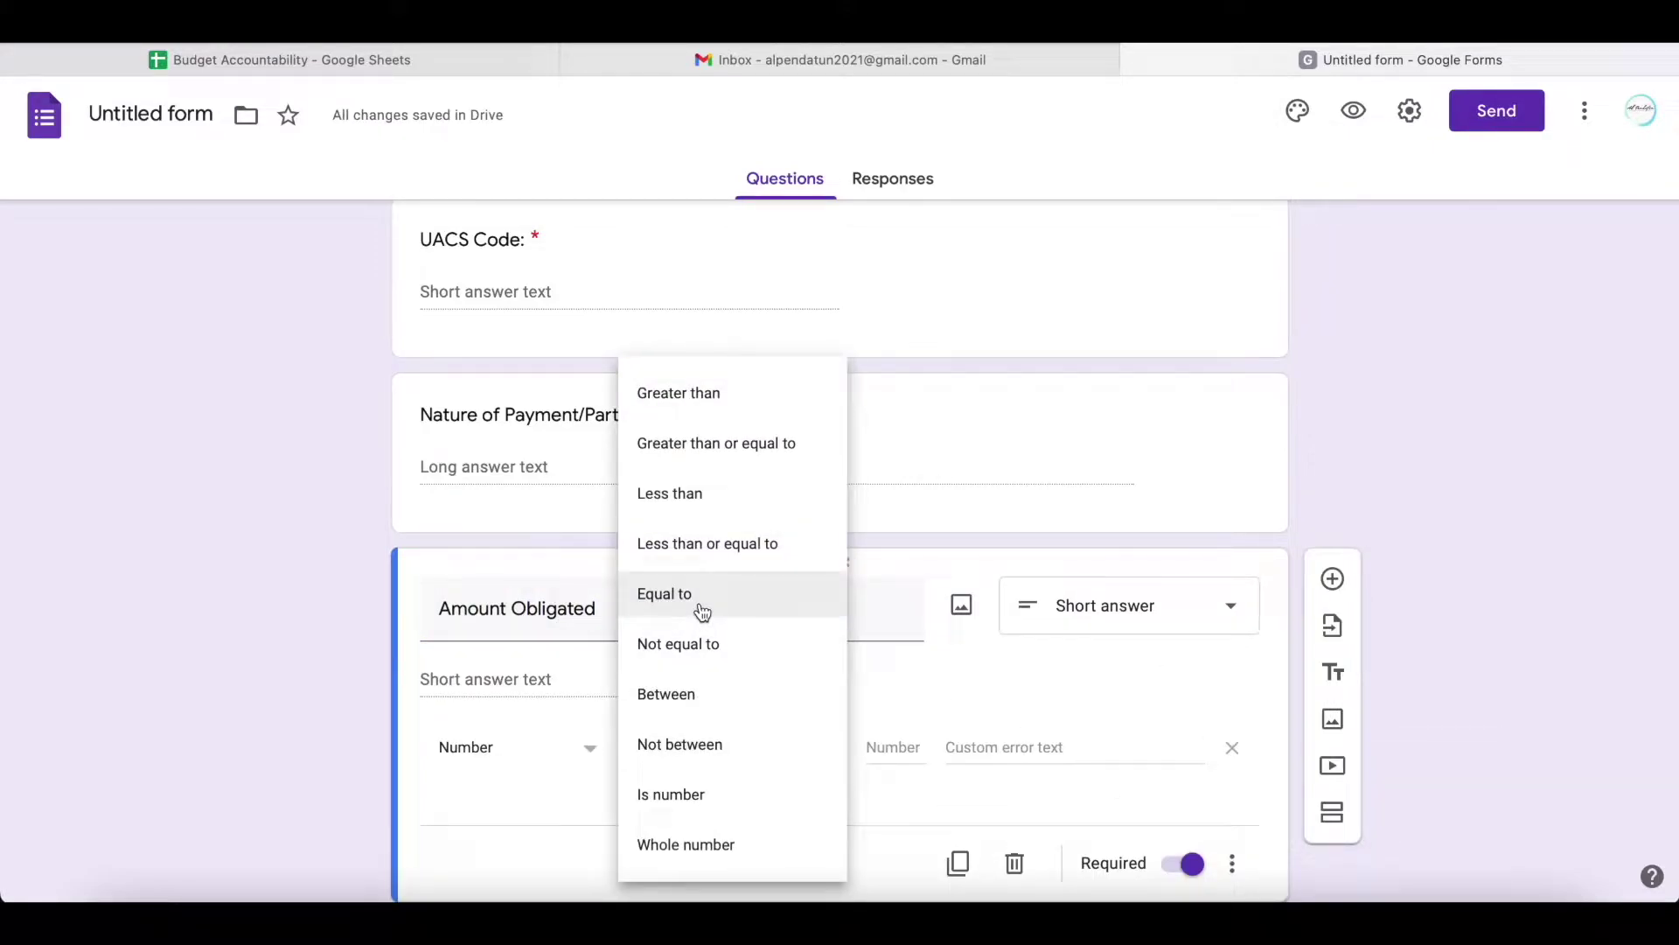
{"action": "left_click", "coordinate": [710, 806]}
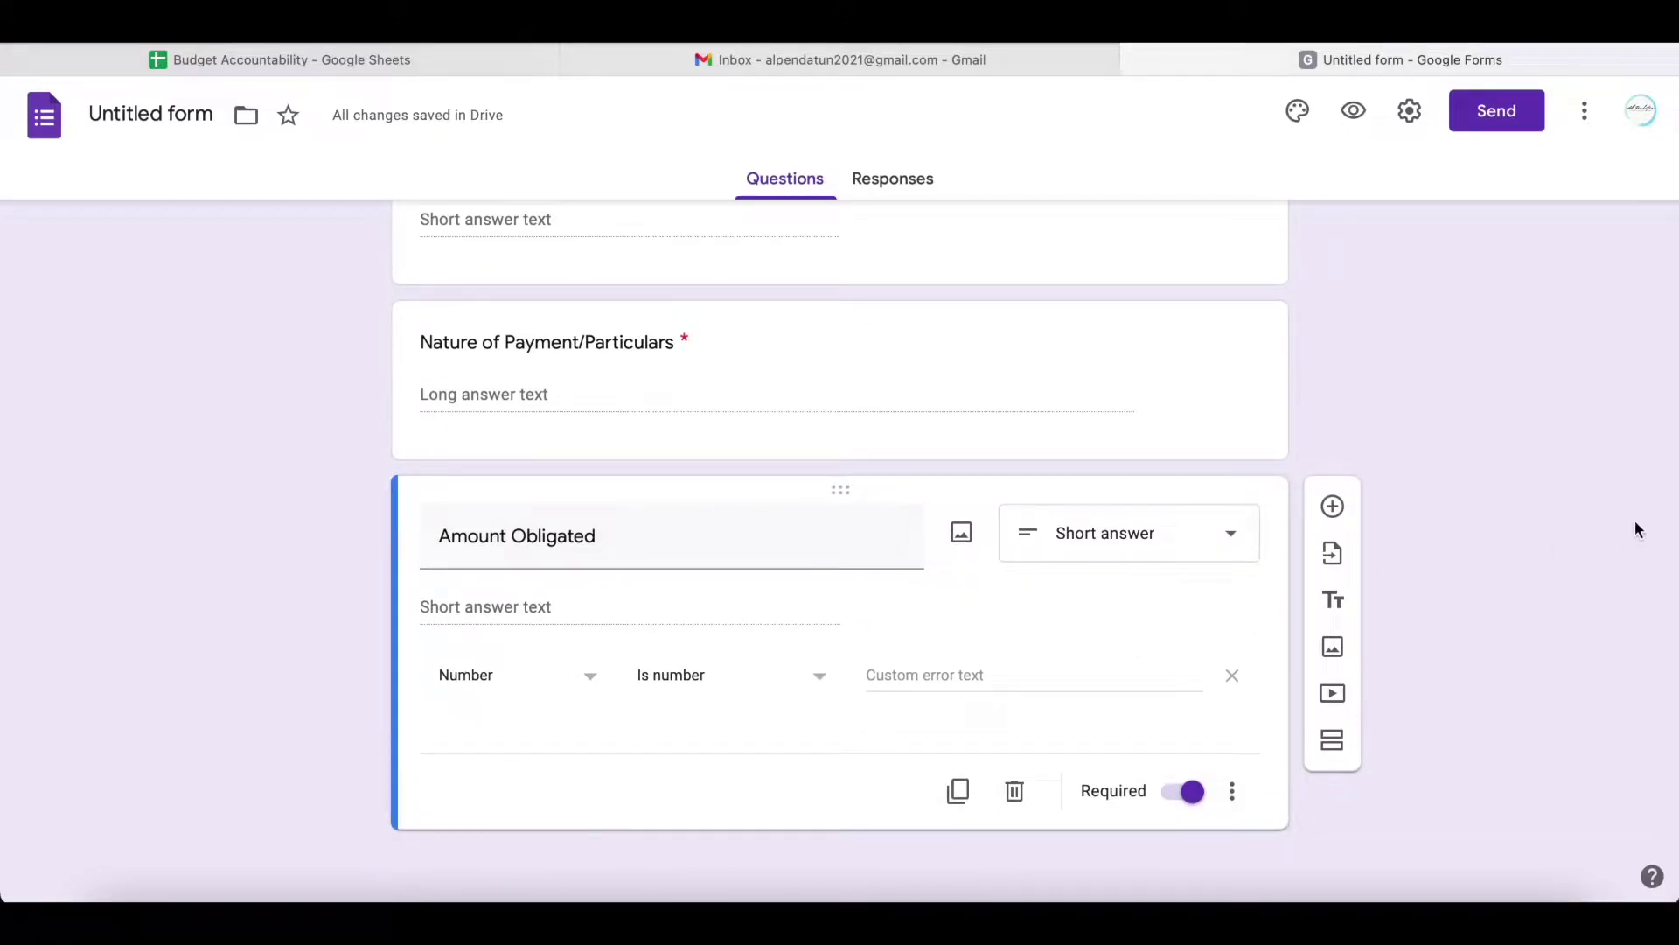
{"action": "scroll", "coordinate": [1638, 529], "scroll_direction": "up", "scroll_amount": 1}
{"action": "scroll", "coordinate": [1638, 529], "scroll_direction": "up", "scroll_amount": 5}
{"action": "scroll", "coordinate": [1637, 529], "scroll_direction": "up", "scroll_amount": 3}
{"action": "scroll", "coordinate": [1638, 529], "scroll_direction": "down", "scroll_amount": 10}
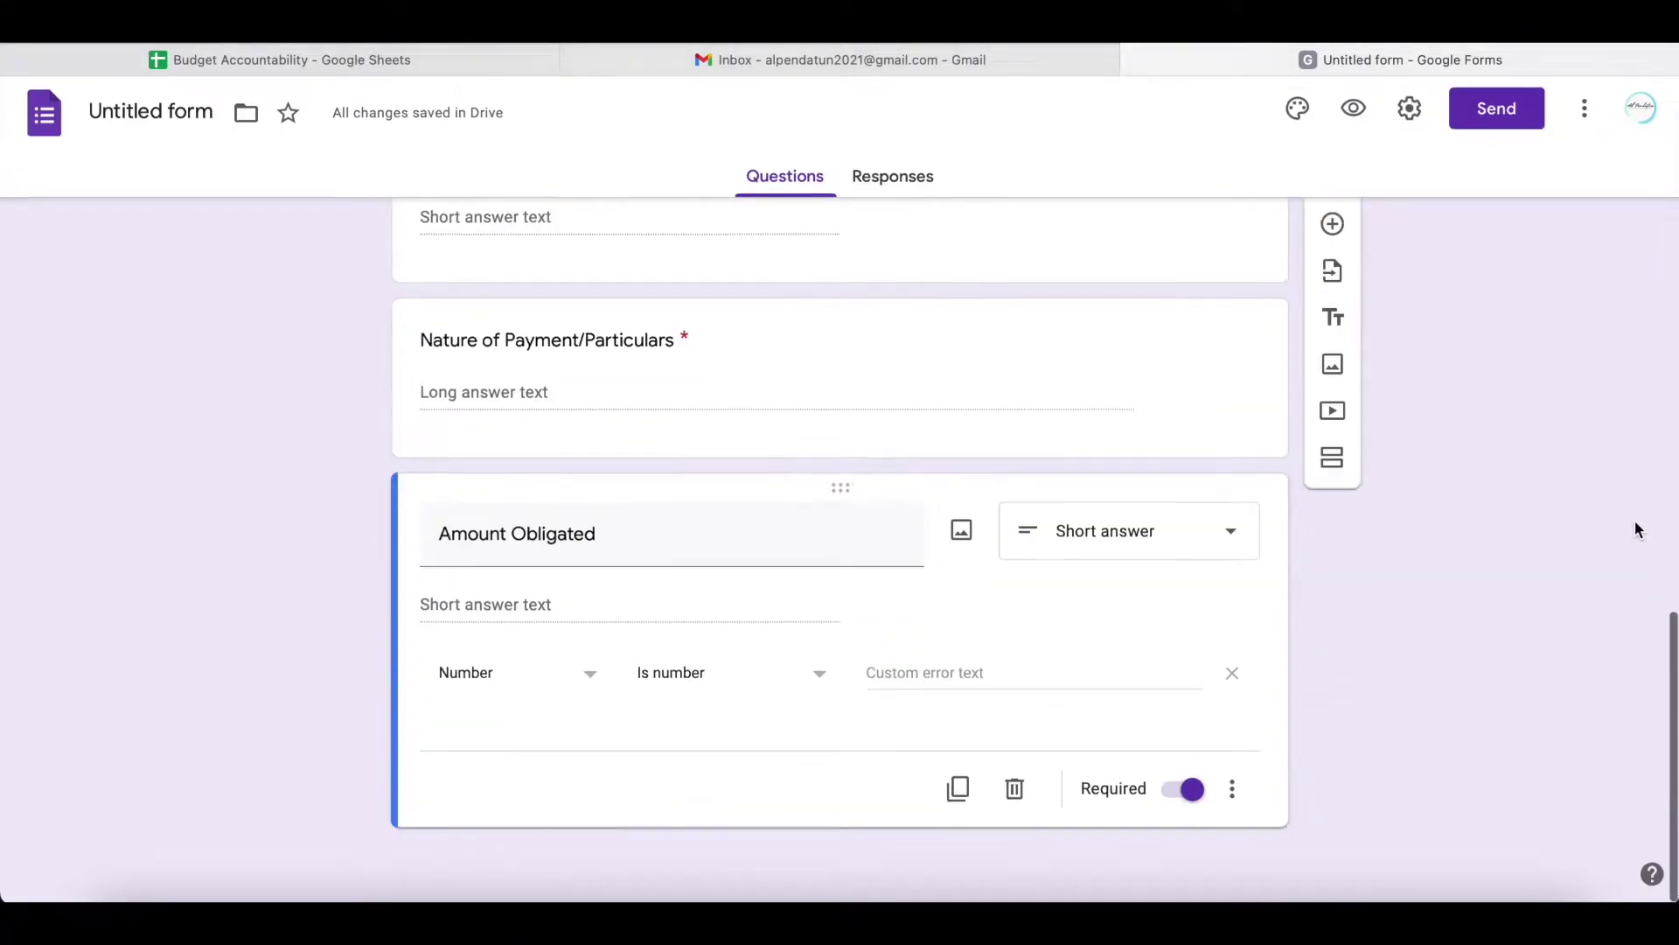
{"action": "scroll", "coordinate": [1347, 231], "scroll_direction": "up", "scroll_amount": 10}
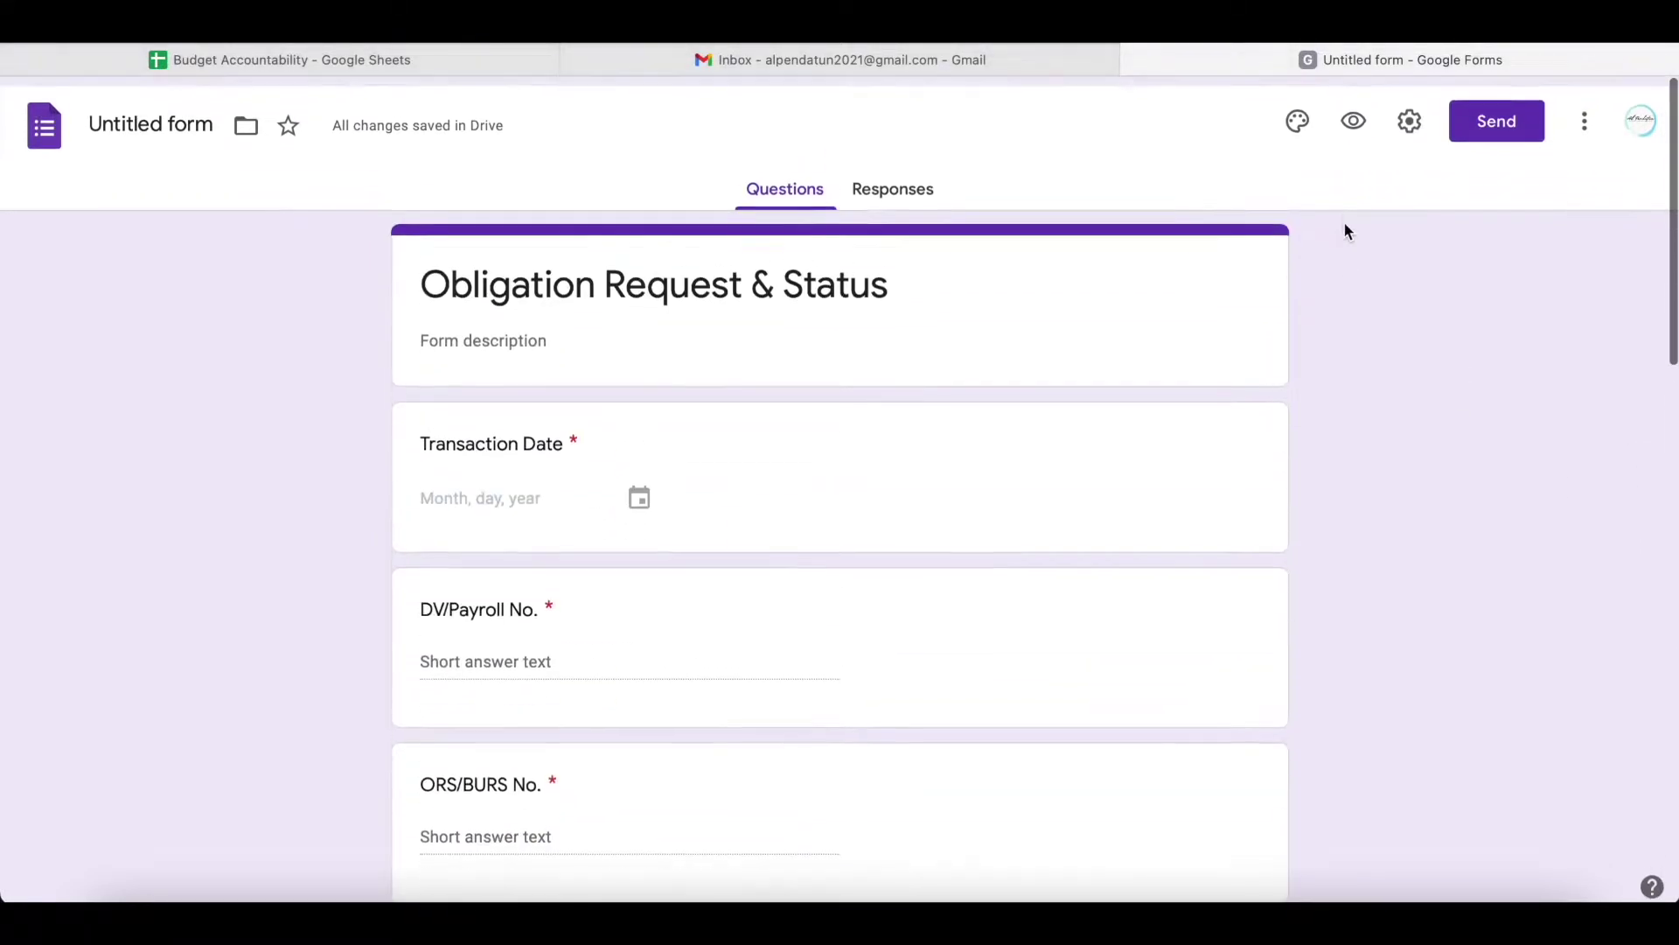
Set the form's header image to the open-book theme picture
{"action": "left_click", "coordinate": [1297, 111]}
{"action": "left_click", "coordinate": [1431, 350]}
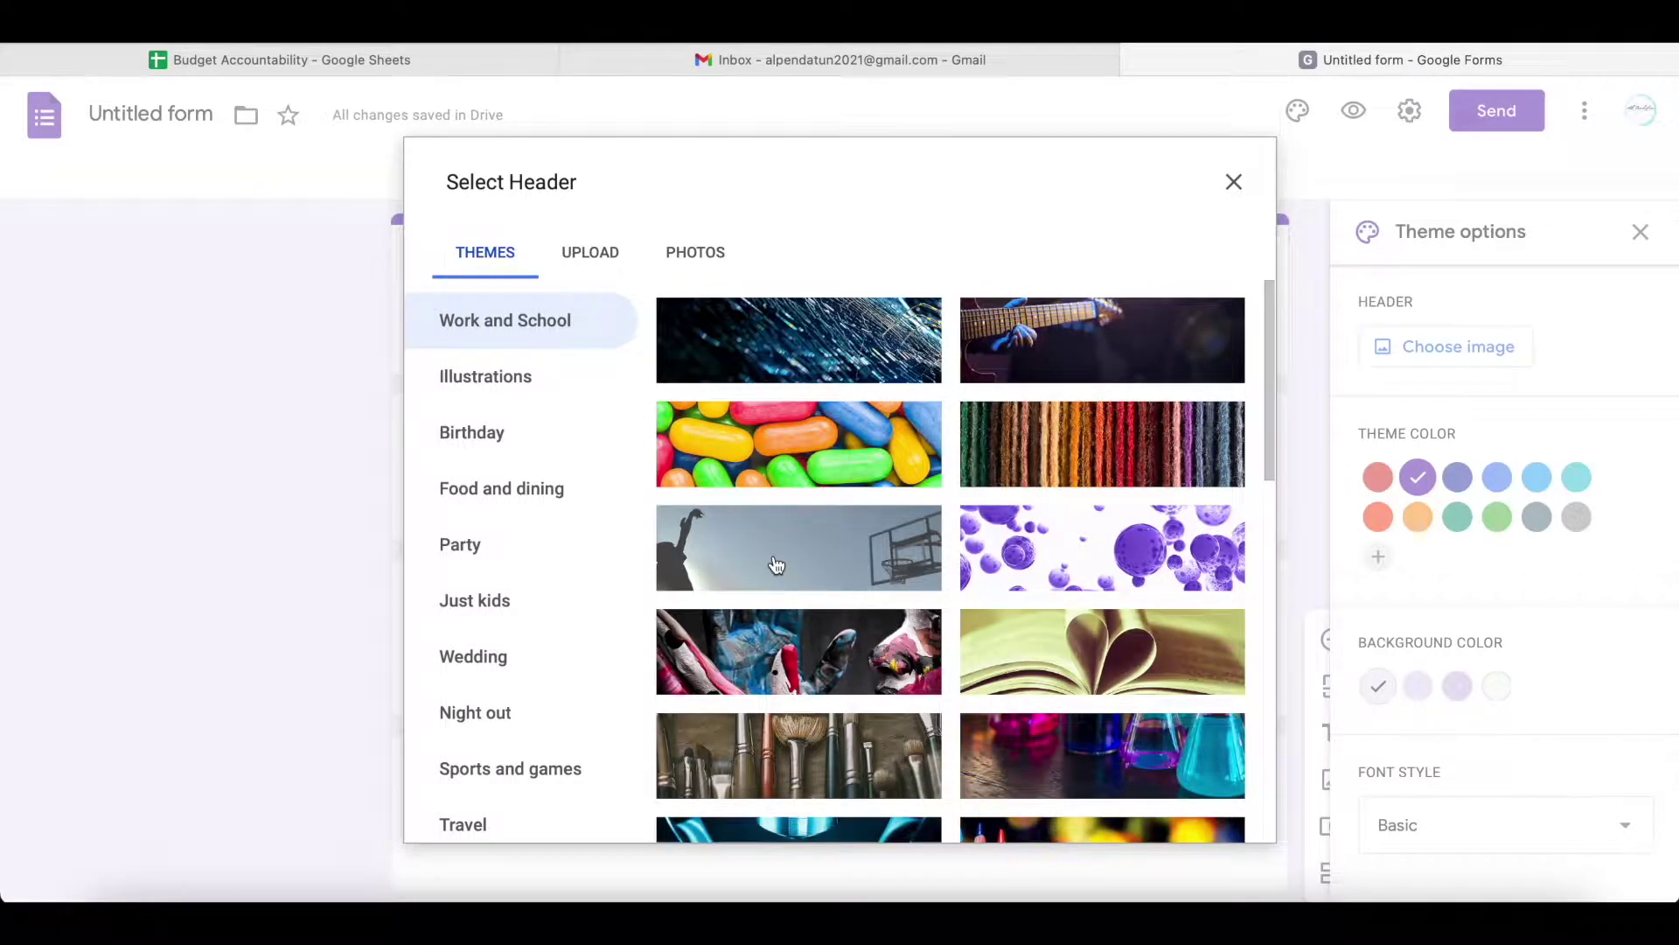
{"action": "scroll", "coordinate": [787, 551], "scroll_direction": "down", "scroll_amount": 1}
{"action": "scroll", "coordinate": [874, 516], "scroll_direction": "down", "scroll_amount": 2}
{"action": "scroll", "coordinate": [962, 482], "scroll_direction": "down", "scroll_amount": 1}
{"action": "left_click", "coordinate": [1053, 455]}
{"action": "left_click", "coordinate": [1220, 822]}
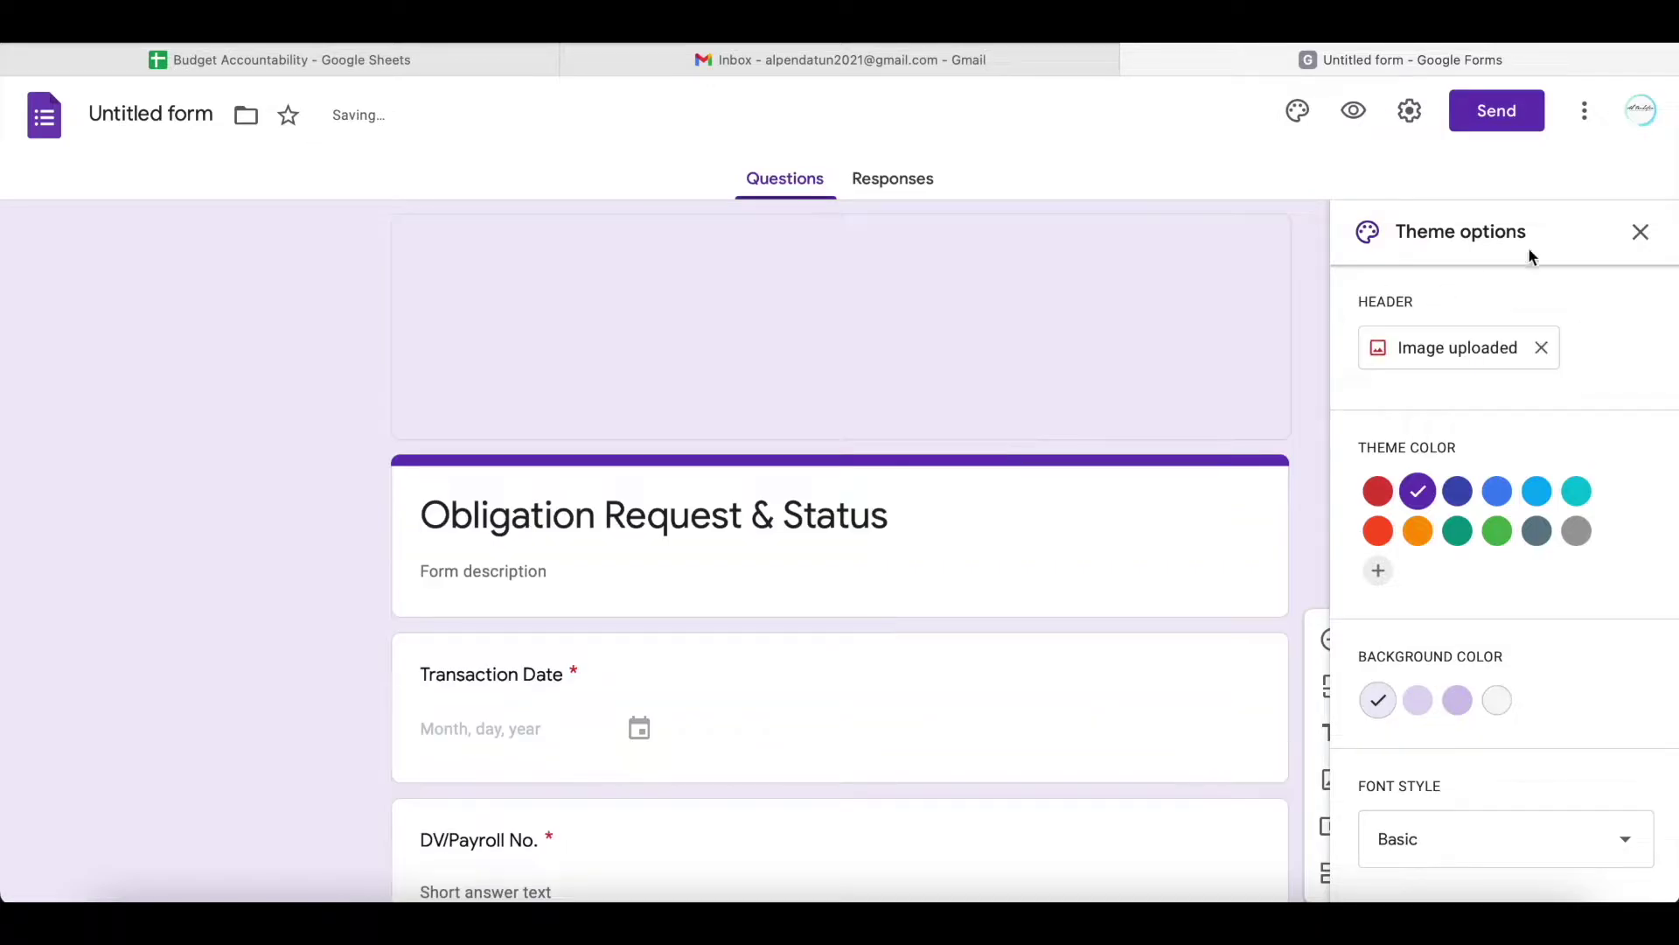
{"action": "left_click", "coordinate": [1640, 231]}
{"action": "scroll", "coordinate": [1312, 484], "scroll_direction": "down", "scroll_amount": 5}
{"action": "scroll", "coordinate": [1312, 484], "scroll_direction": "down", "scroll_amount": 5}
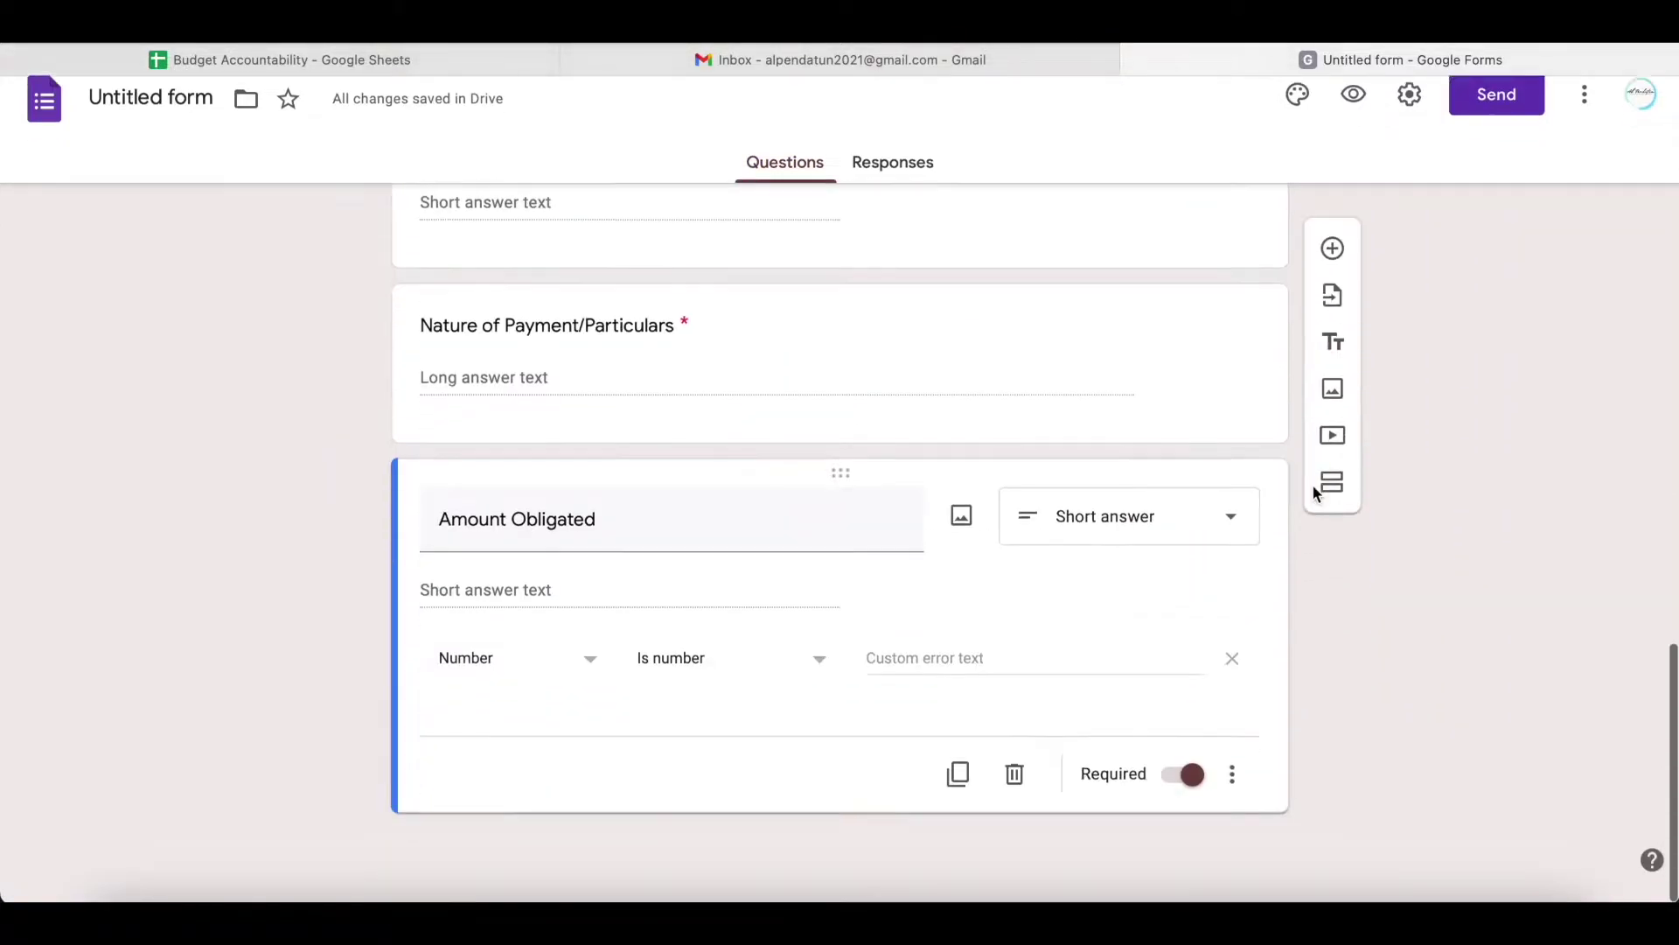
{"action": "scroll", "coordinate": [1312, 485], "scroll_direction": "up", "scroll_amount": 10}
{"action": "scroll", "coordinate": [1312, 485], "scroll_direction": "up", "scroll_amount": 10}
Preview the form as respondents see it, then return to editing
{"action": "left_click", "coordinate": [1352, 112]}
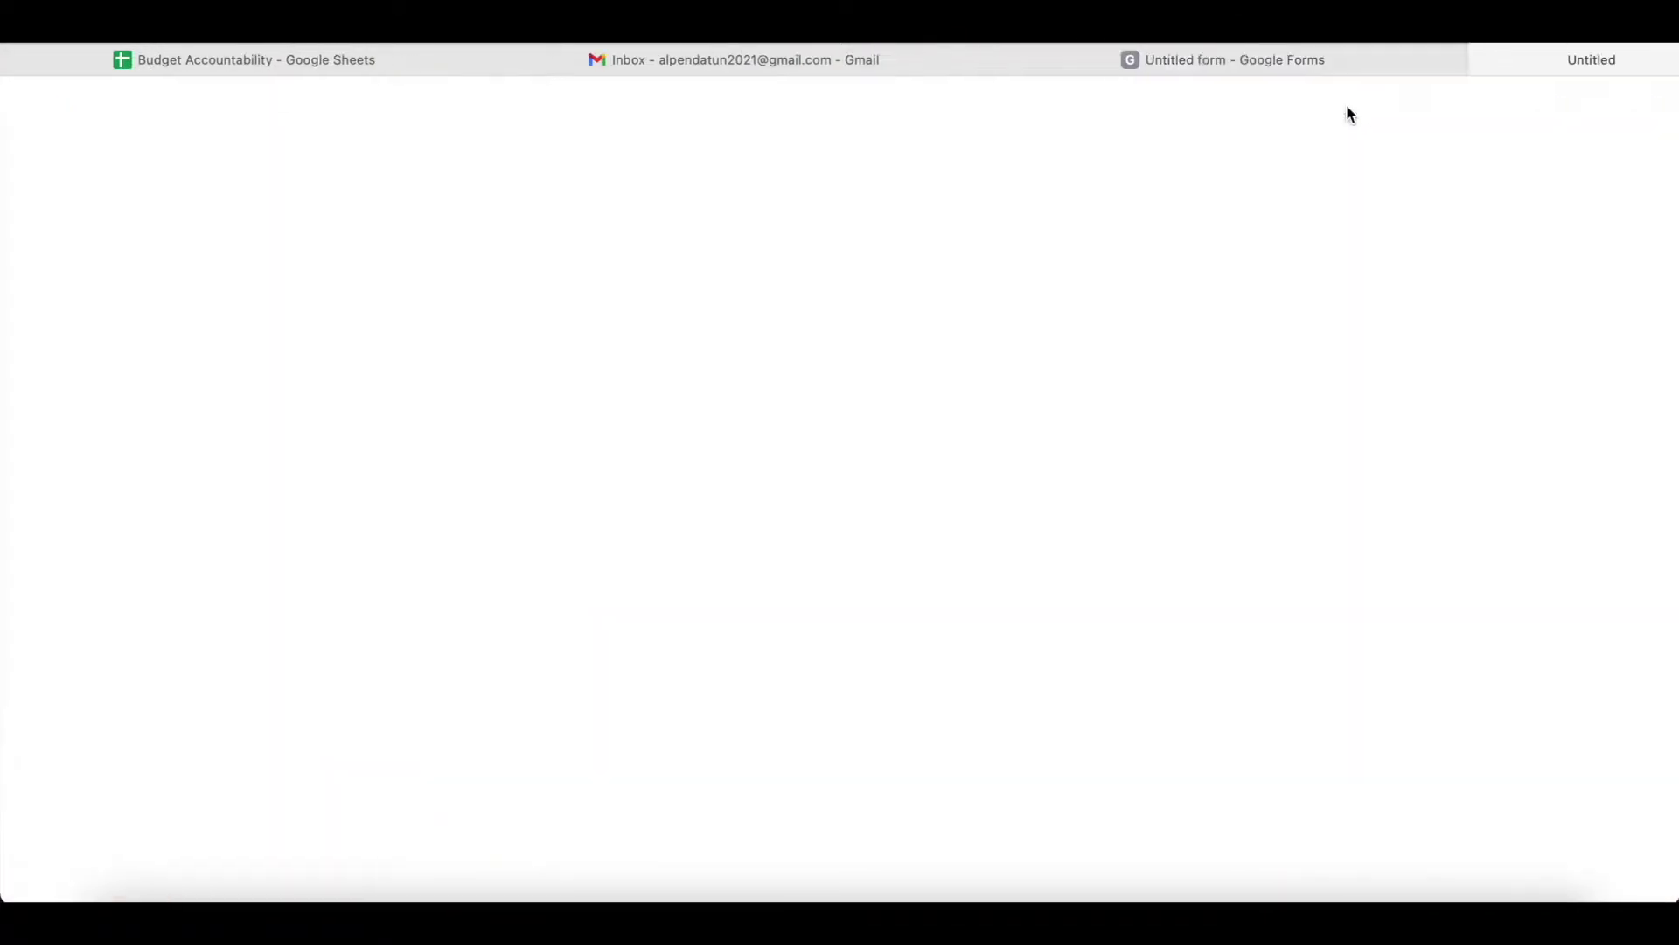
{"action": "scroll", "coordinate": [1224, 395], "scroll_direction": "down", "scroll_amount": 1}
{"action": "scroll", "coordinate": [1224, 396], "scroll_direction": "down", "scroll_amount": 3}
{"action": "scroll", "coordinate": [1224, 391], "scroll_direction": "down", "scroll_amount": 10}
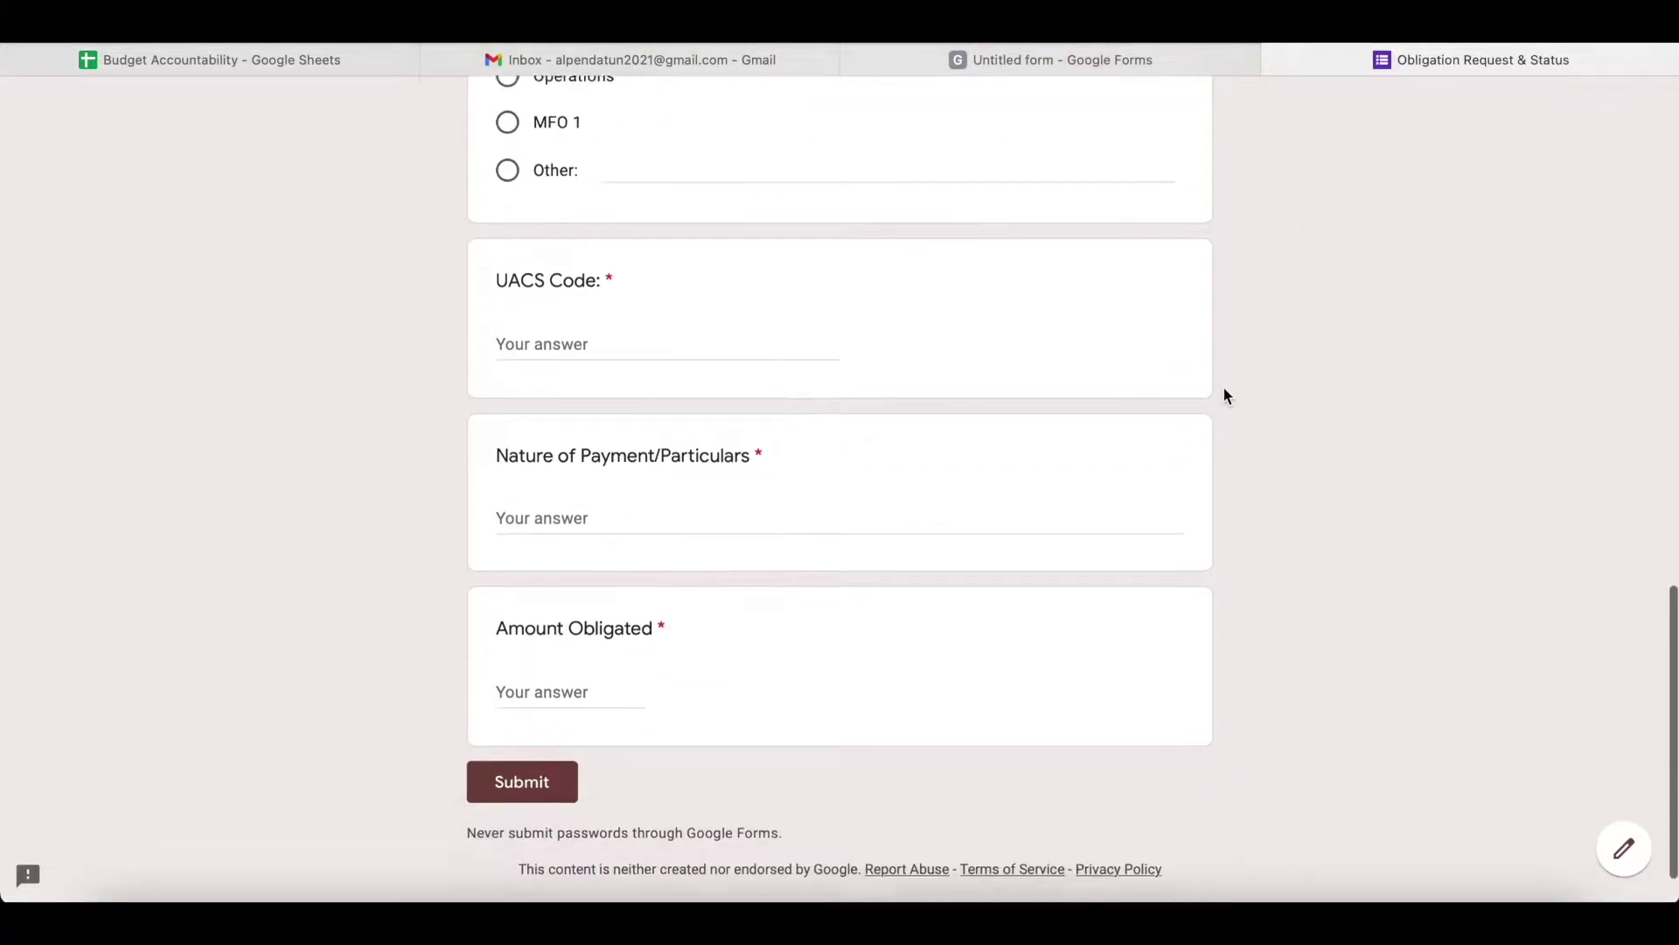
{"action": "scroll", "coordinate": [1224, 391], "scroll_direction": "up", "scroll_amount": 5}
{"action": "scroll", "coordinate": [1224, 391], "scroll_direction": "up", "scroll_amount": 8}
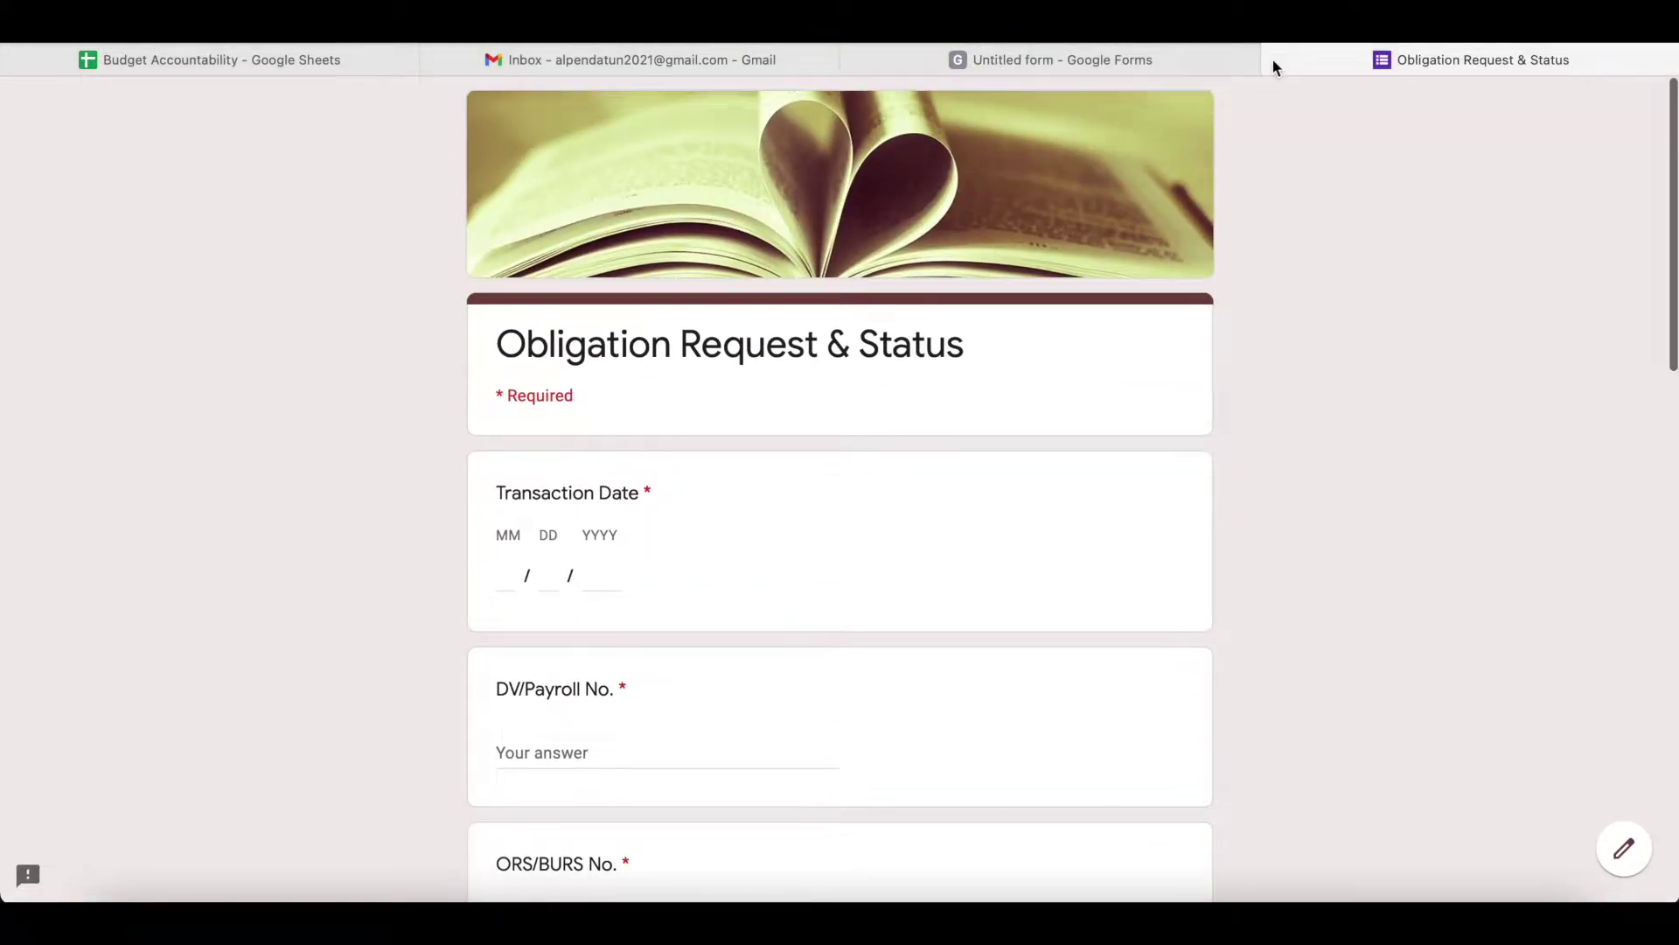
{"action": "left_click", "coordinate": [1272, 58]}
{"action": "scroll", "coordinate": [1236, 308], "scroll_direction": "down", "scroll_amount": 15}
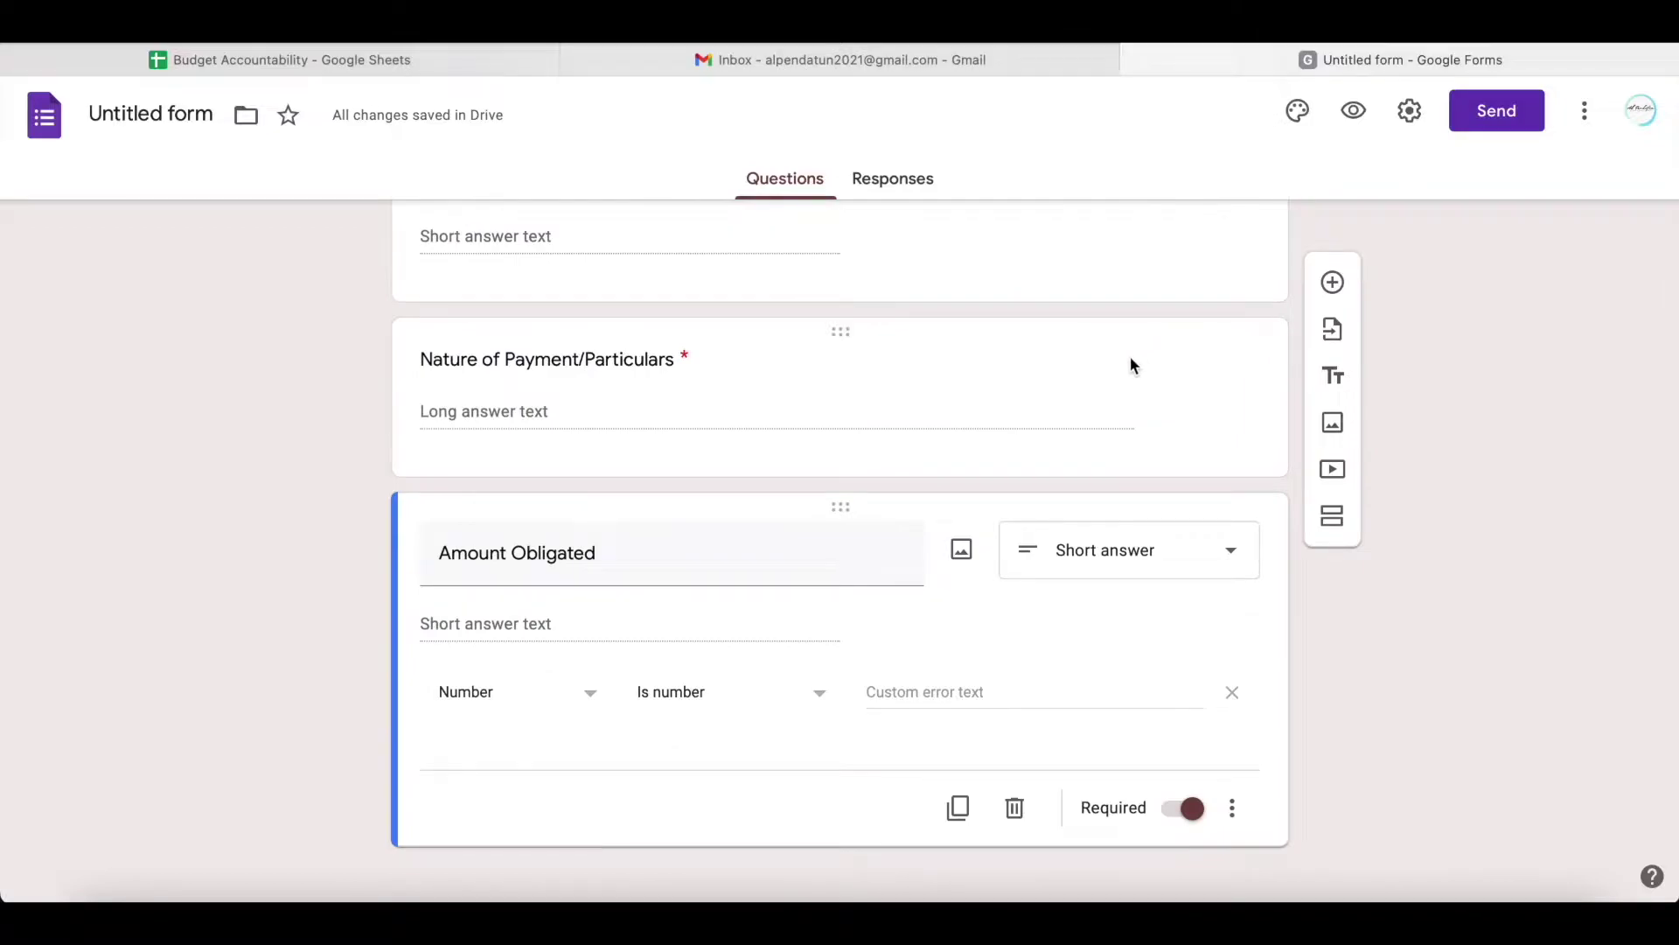
{"action": "scroll", "coordinate": [973, 370], "scroll_direction": "up", "scroll_amount": 2}
Insert a required Payee question right after UACS Code
{"action": "left_click", "coordinate": [895, 342]}
{"action": "left_click", "coordinate": [1332, 267]}
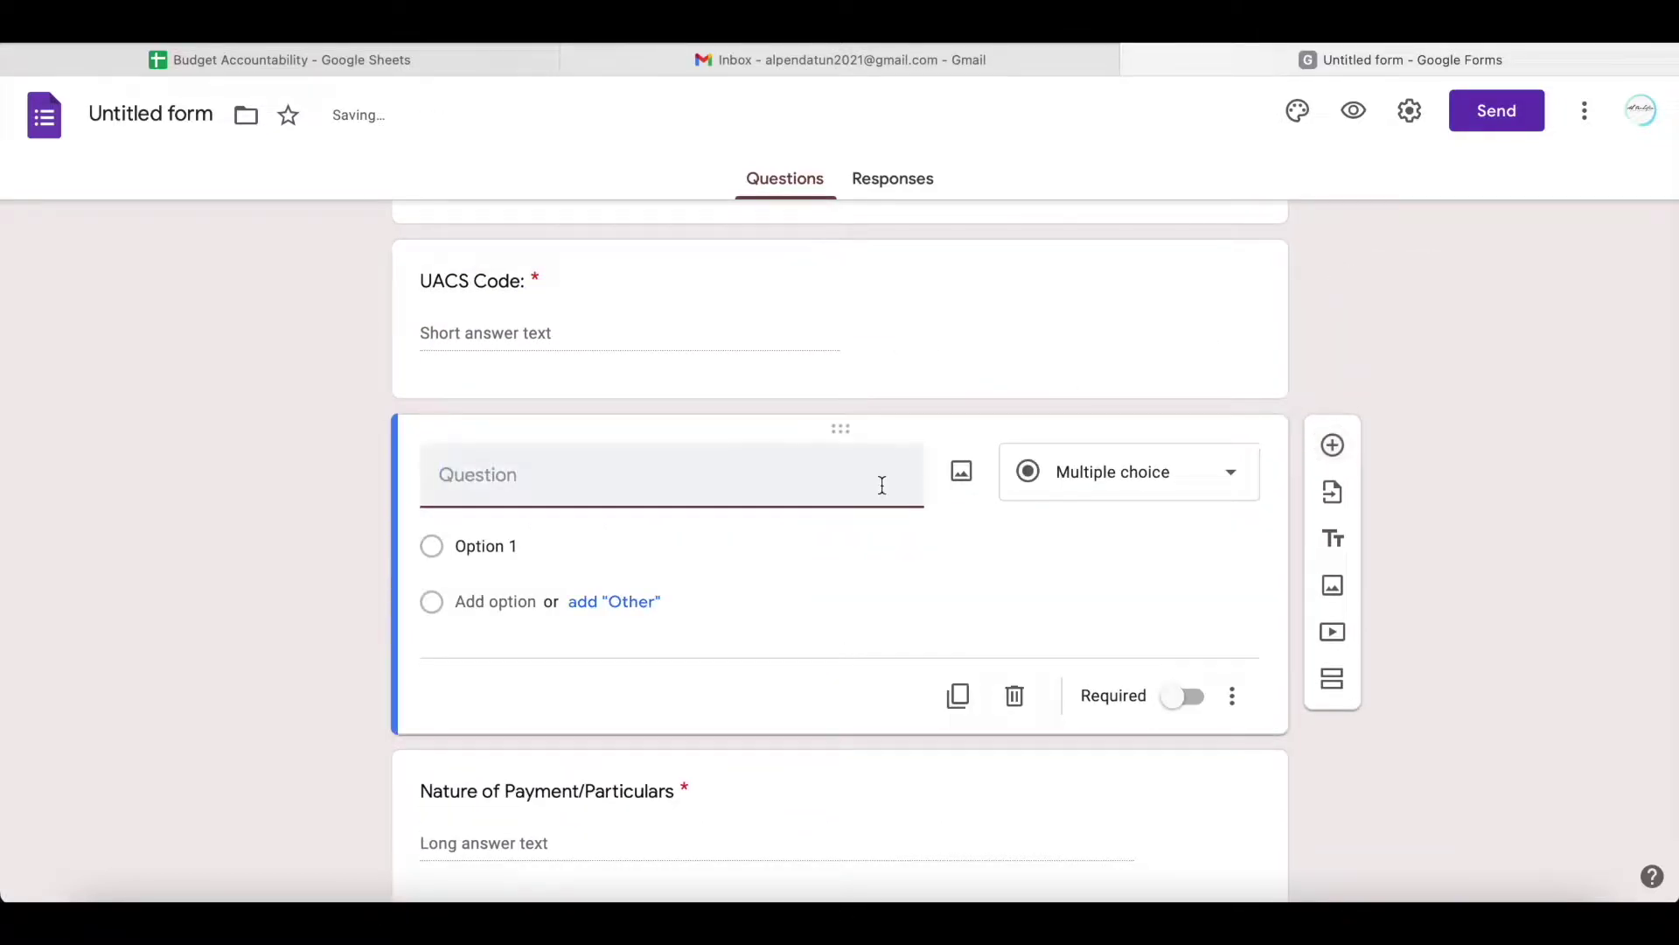
{"action": "type", "text": "Payee"}
{"action": "left_click", "coordinate": [1186, 657]}
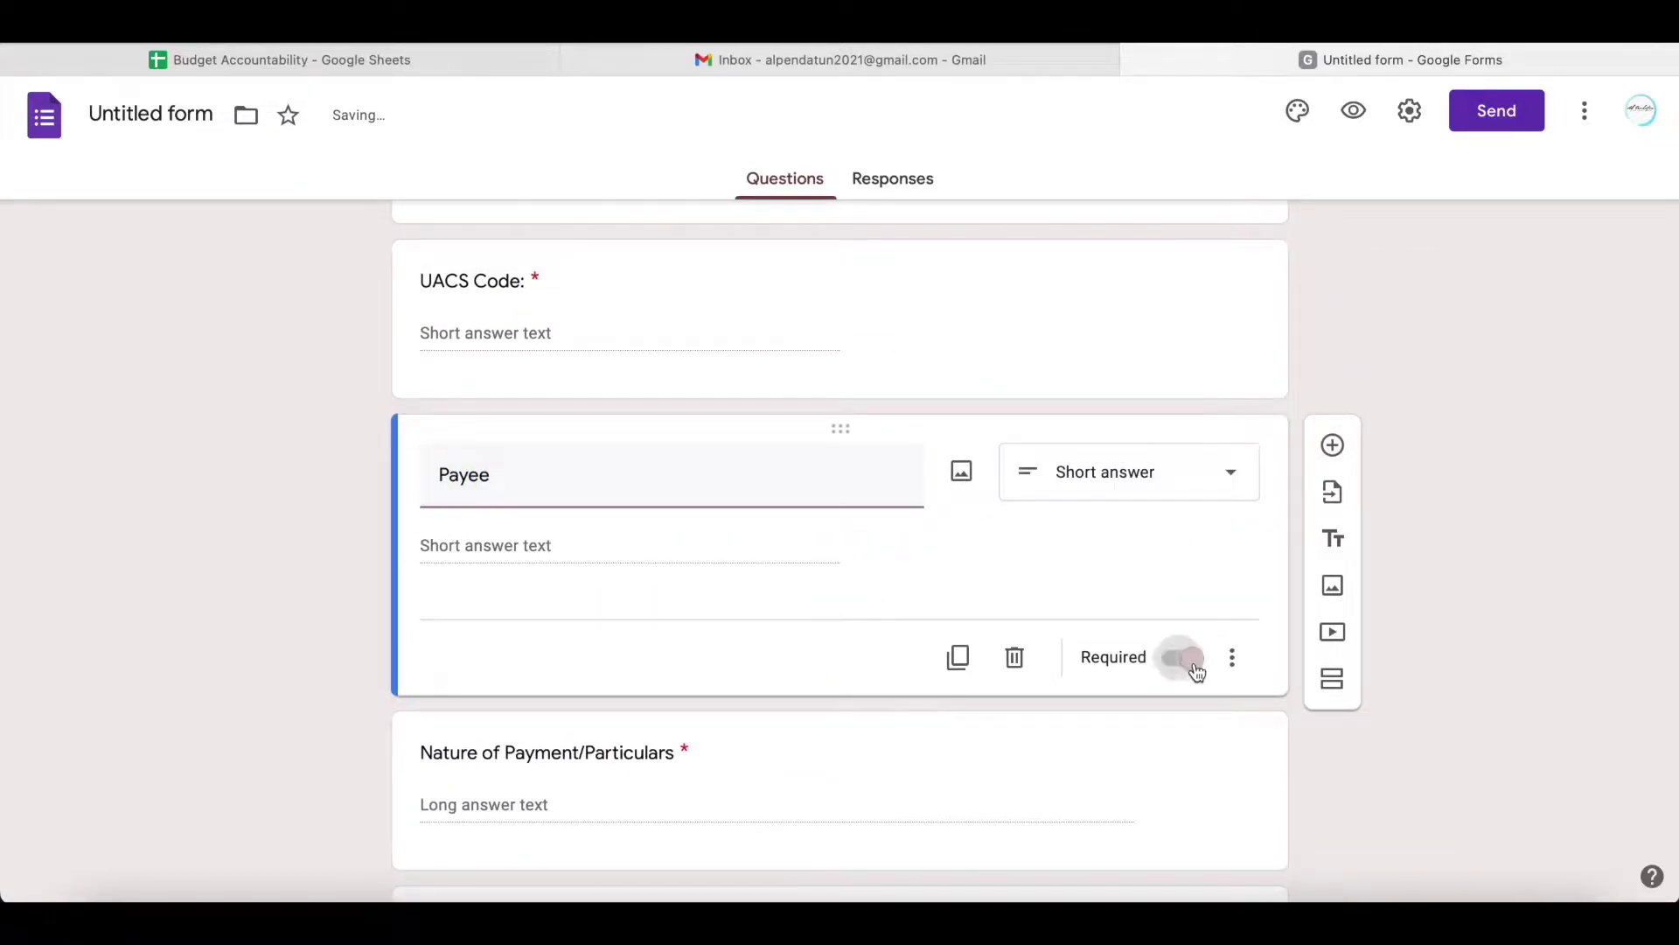
Add a required Office & Address question set to Short answer below Payee
{"action": "left_click", "coordinate": [1330, 448]}
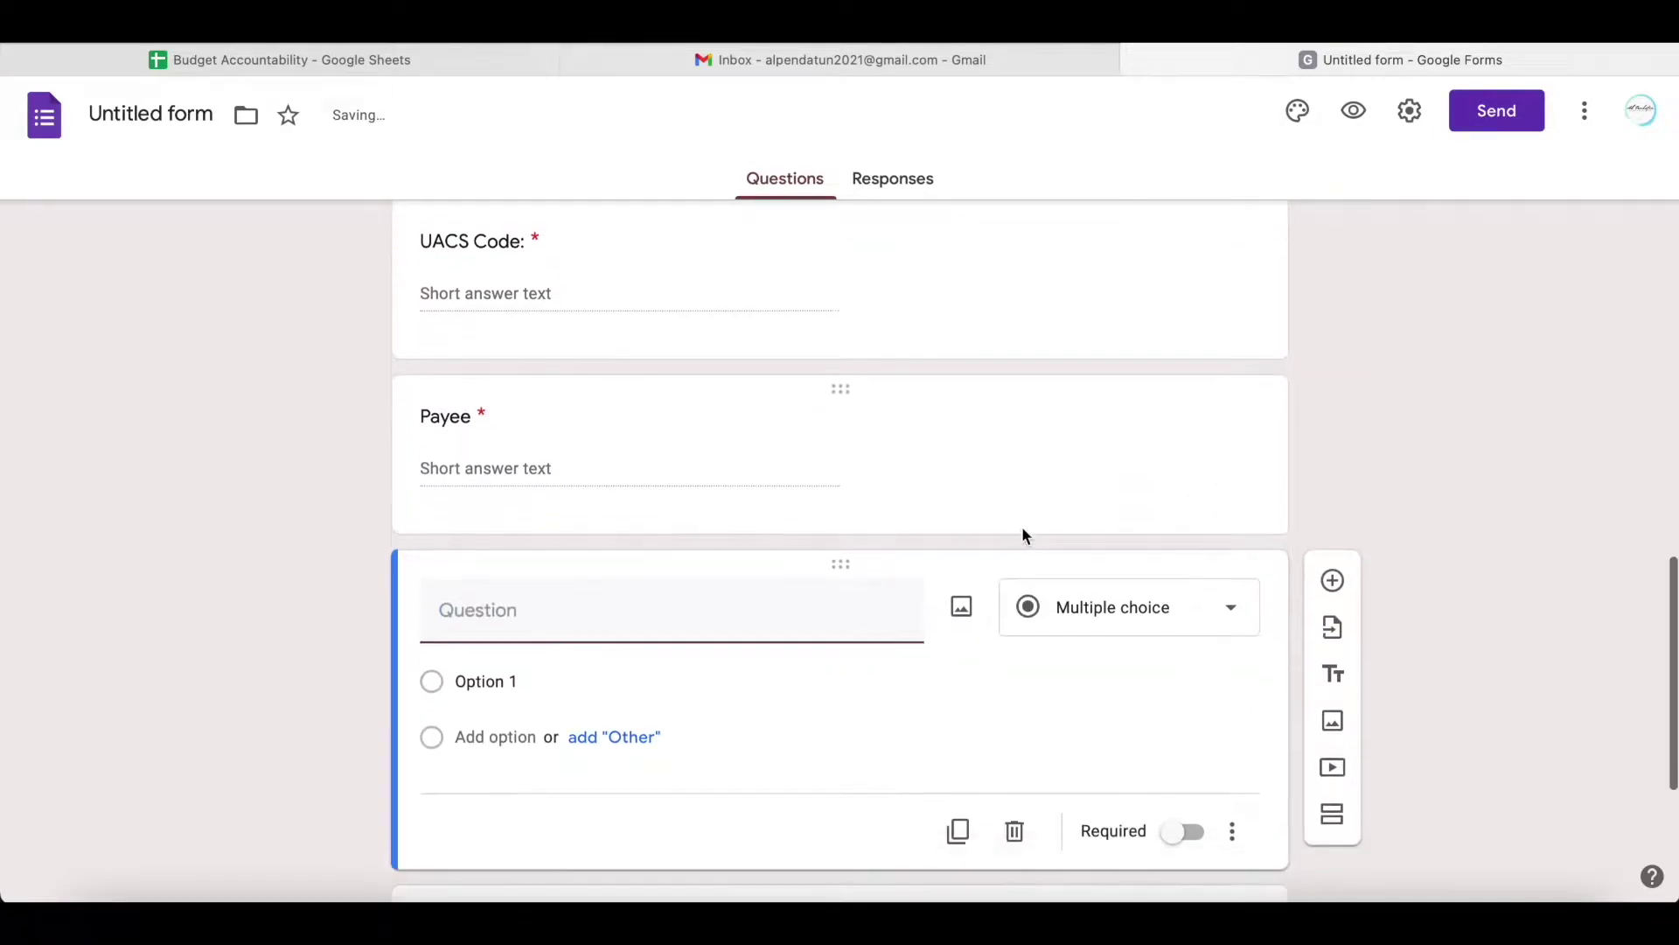
{"action": "type", "text": "Office &"}
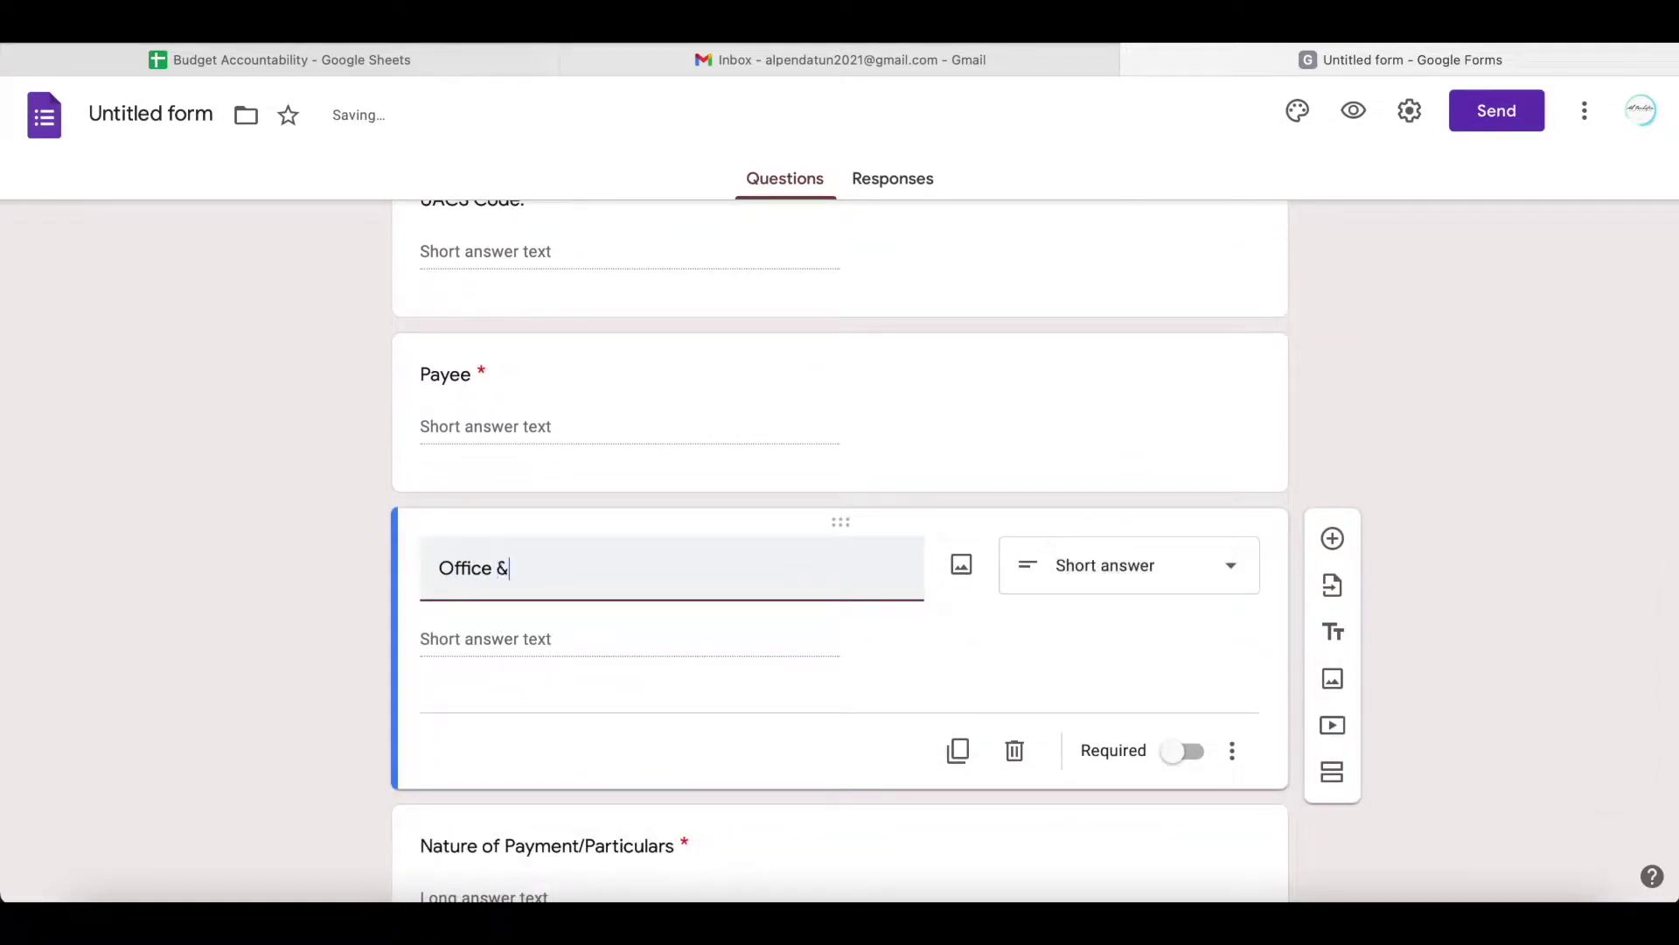
{"action": "left_click", "coordinate": [1185, 751]}
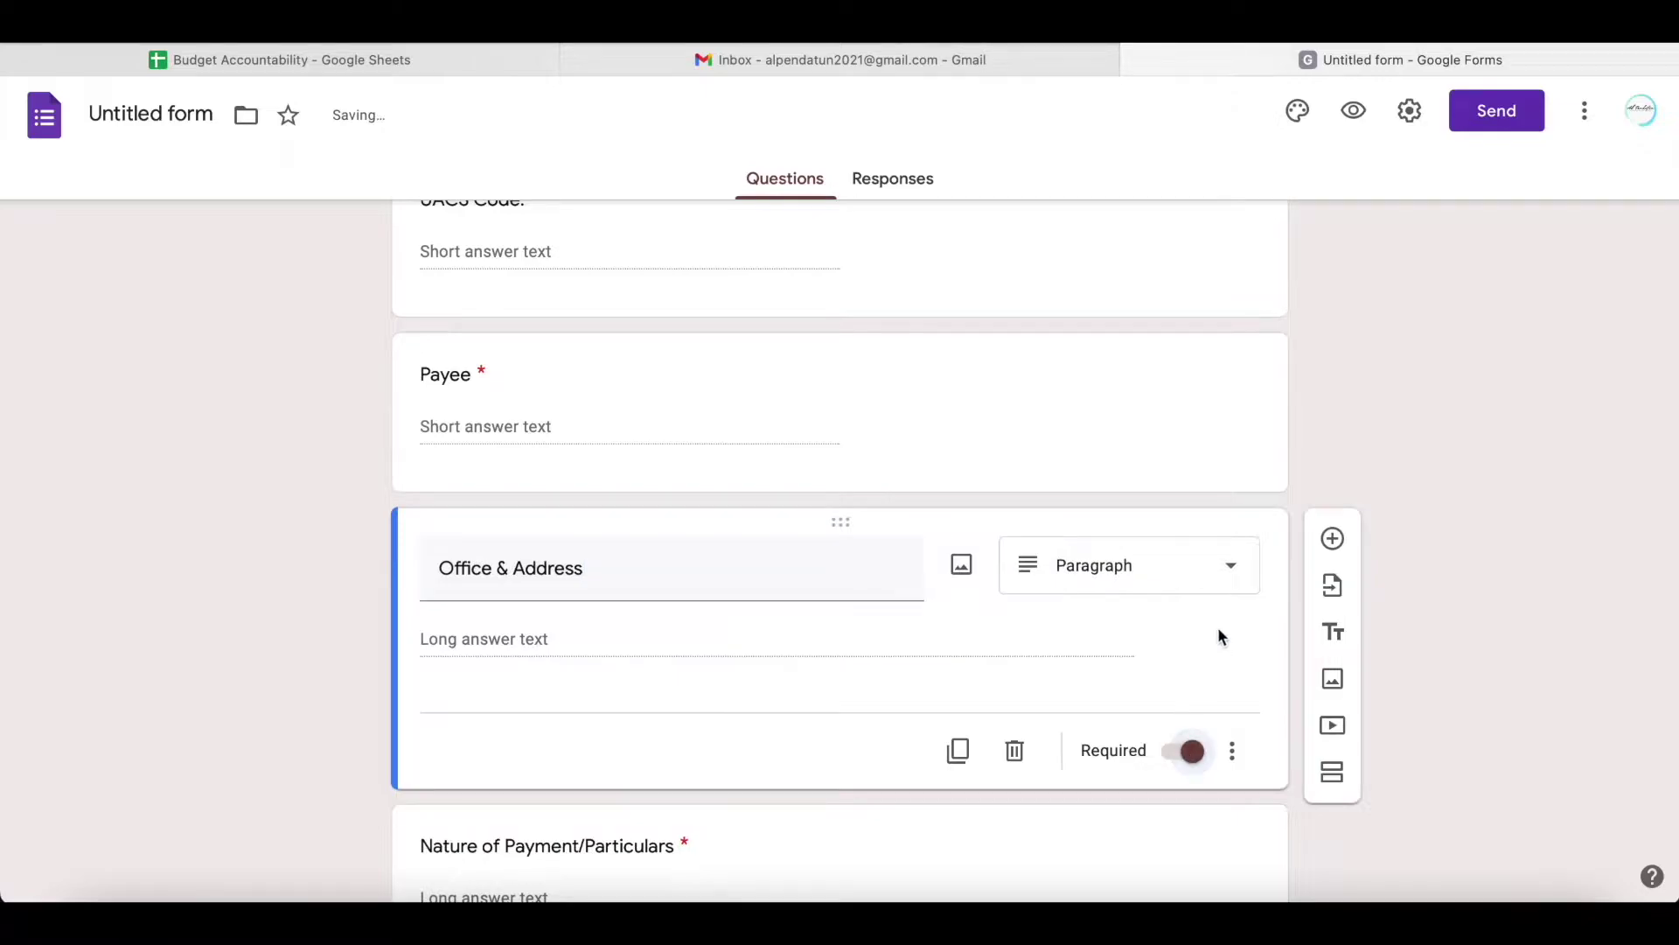
{"action": "left_click", "coordinate": [1211, 579]}
{"action": "left_click", "coordinate": [1123, 221]}
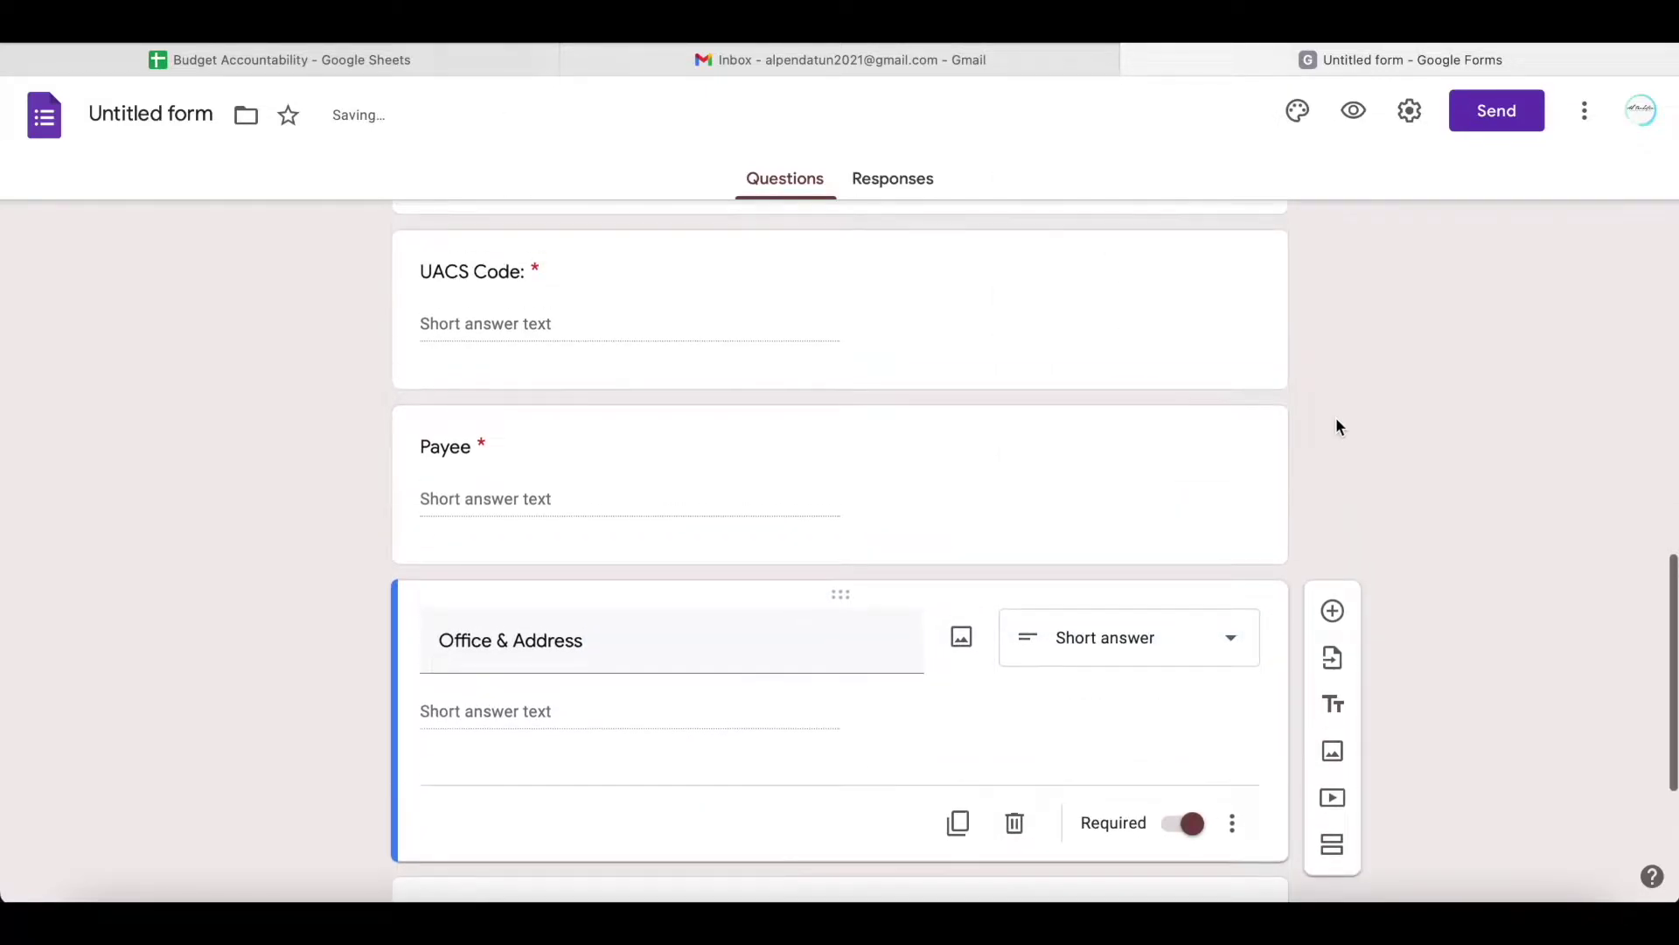
{"action": "scroll", "coordinate": [1336, 416], "scroll_direction": "down", "scroll_amount": 3}
{"action": "scroll", "coordinate": [1336, 417], "scroll_direction": "down", "scroll_amount": 2}
{"action": "scroll", "coordinate": [1335, 426], "scroll_direction": "up", "scroll_amount": 10}
{"action": "scroll", "coordinate": [1335, 426], "scroll_direction": "up", "scroll_amount": 10}
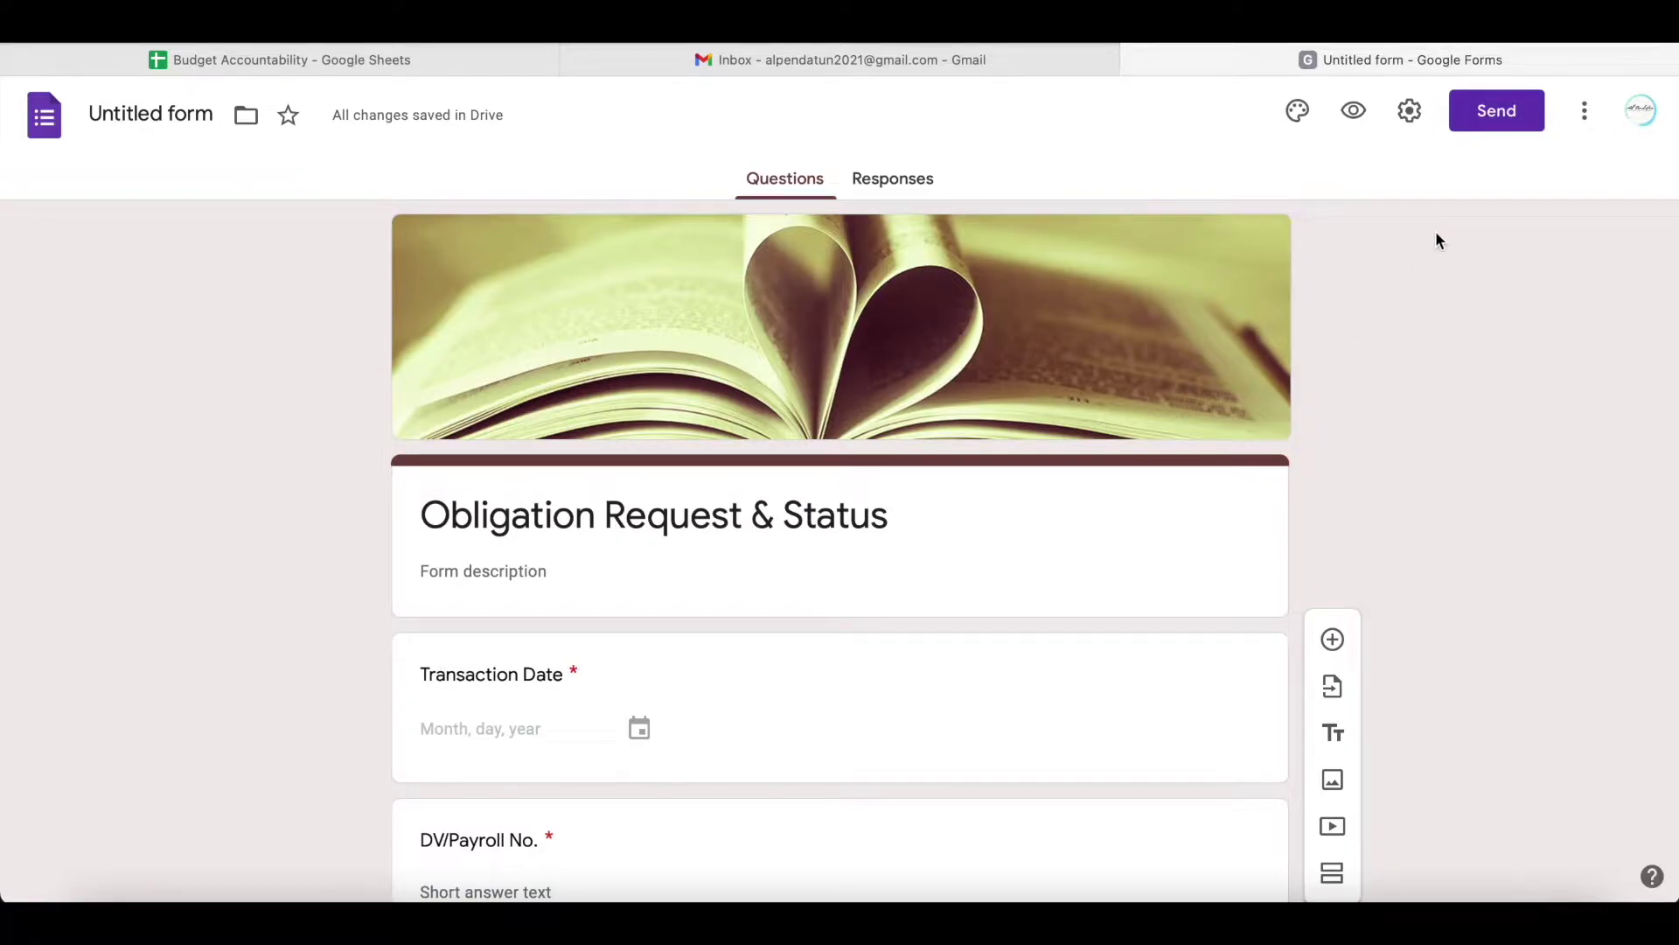
Choose the existing Budget Accountability spreadsheet as the destination for form responses
{"action": "left_click", "coordinate": [877, 190]}
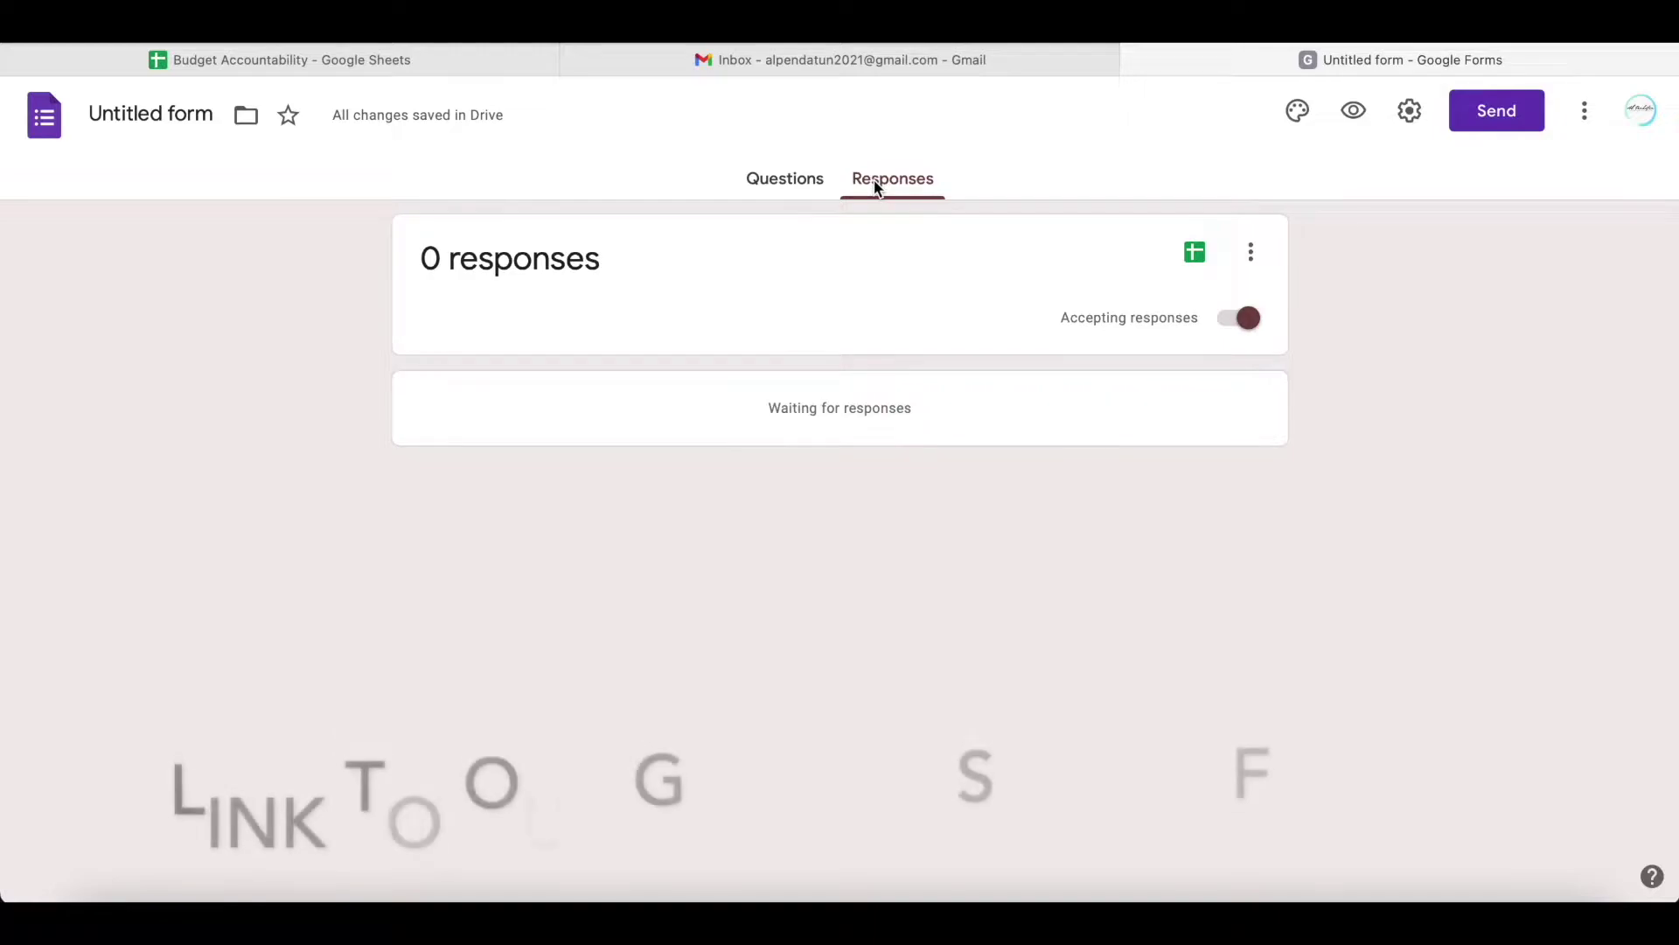
{"action": "left_click", "coordinate": [1194, 255]}
{"action": "left_click", "coordinate": [618, 317]}
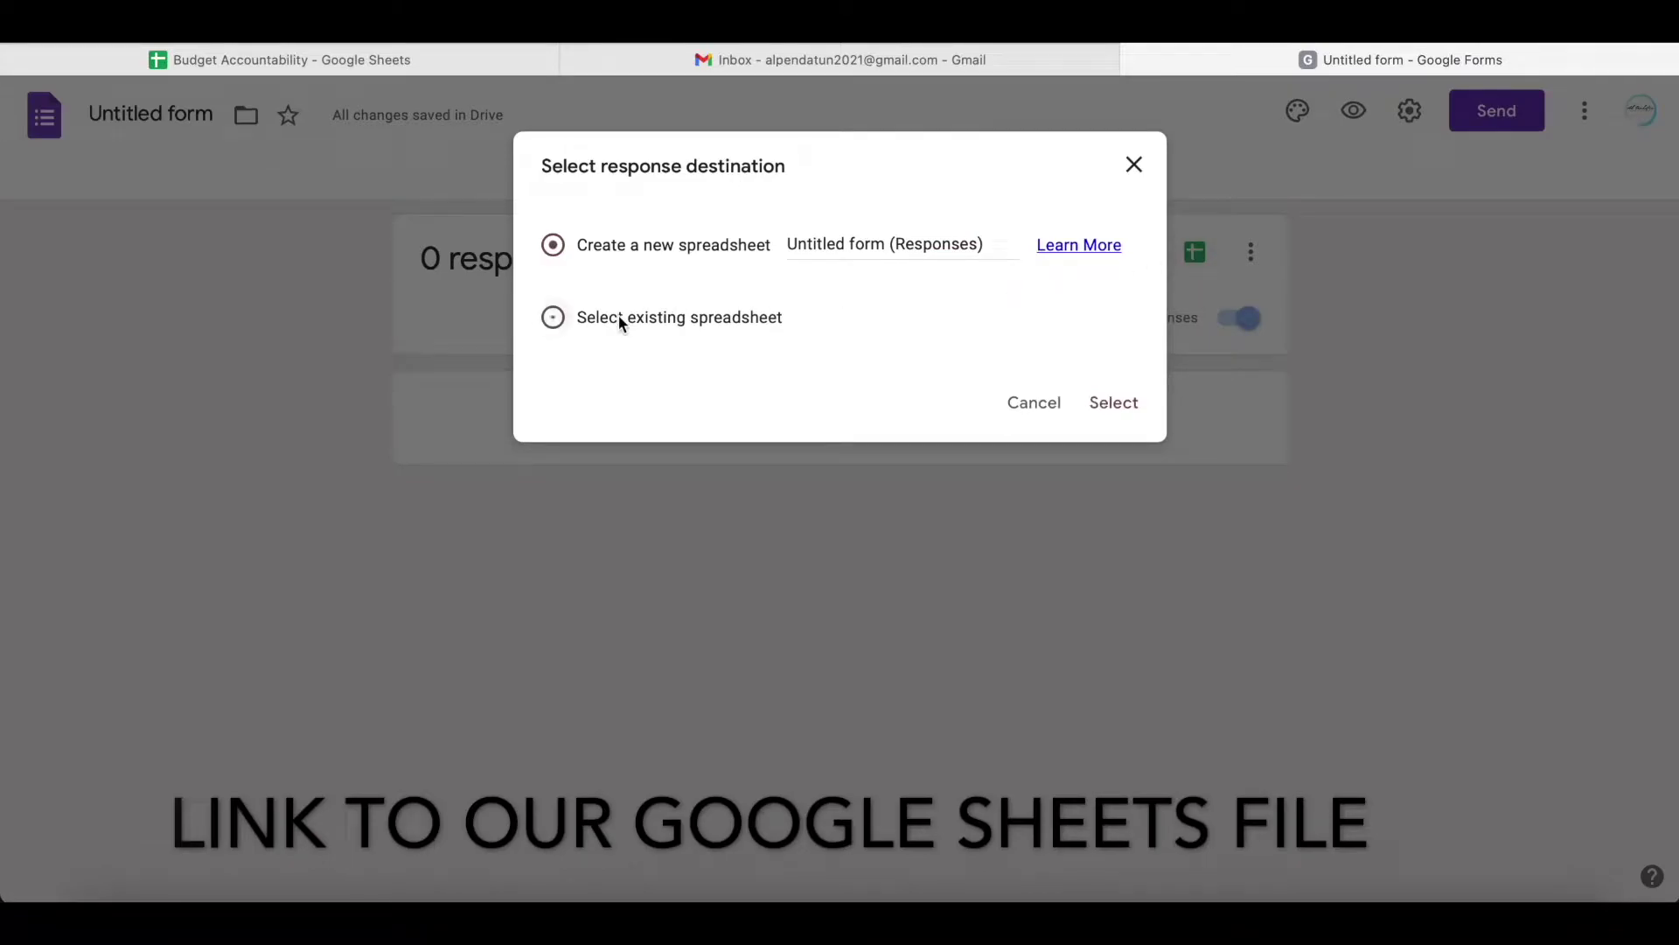
{"action": "left_click", "coordinate": [1115, 404]}
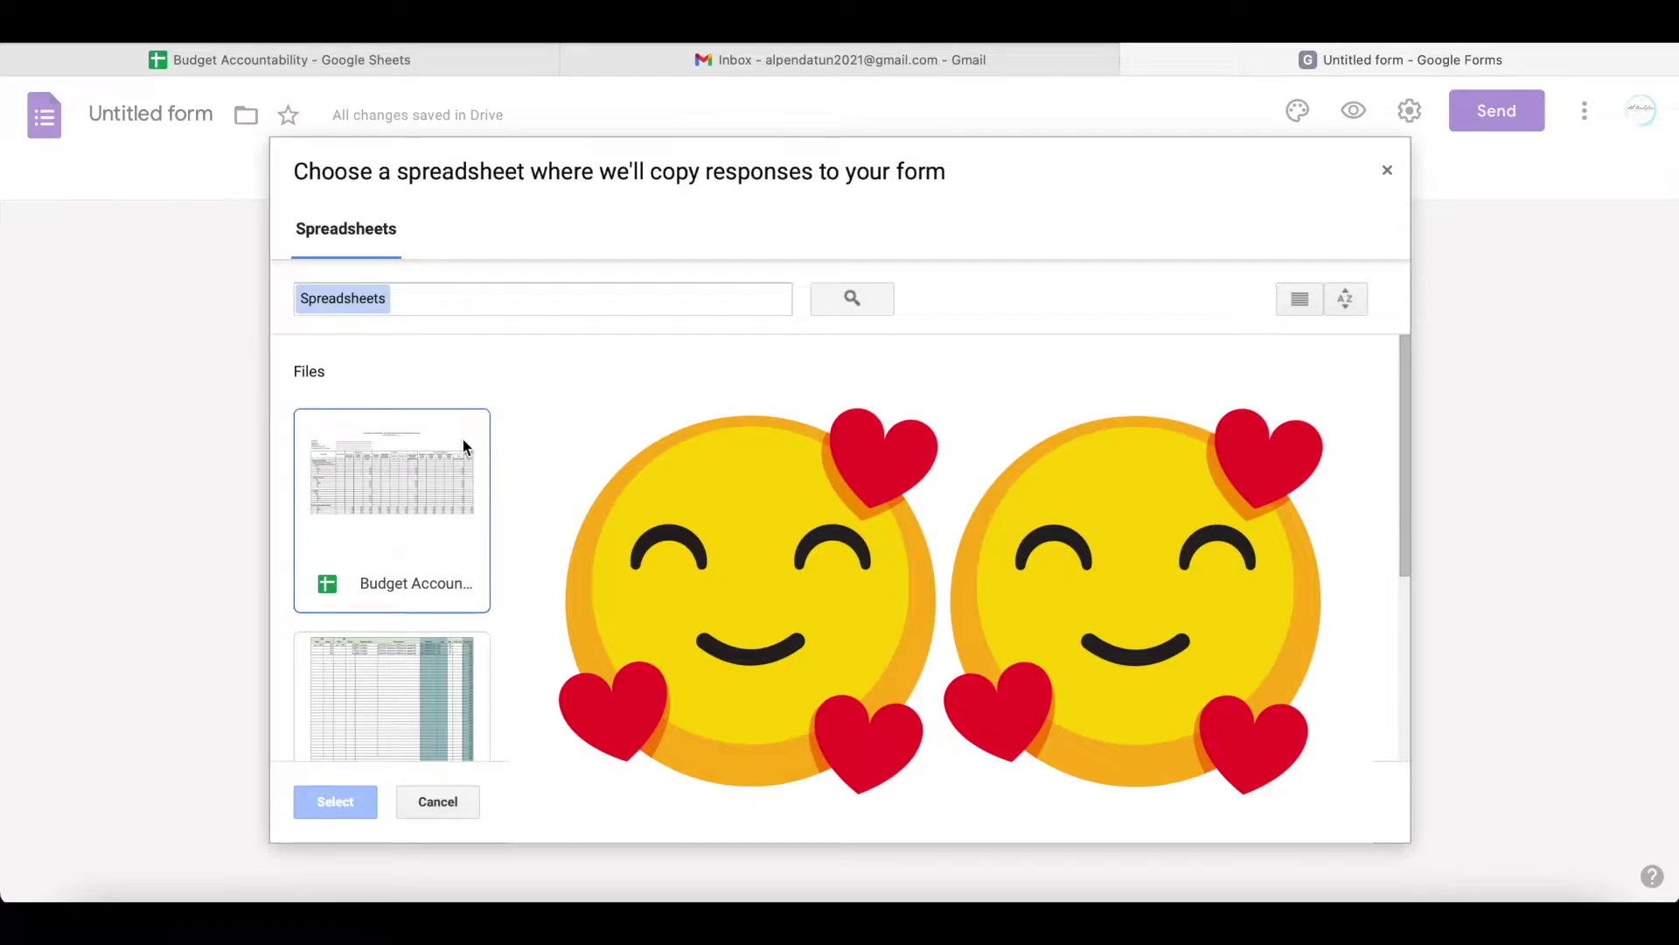
{"action": "left_click", "coordinate": [420, 516]}
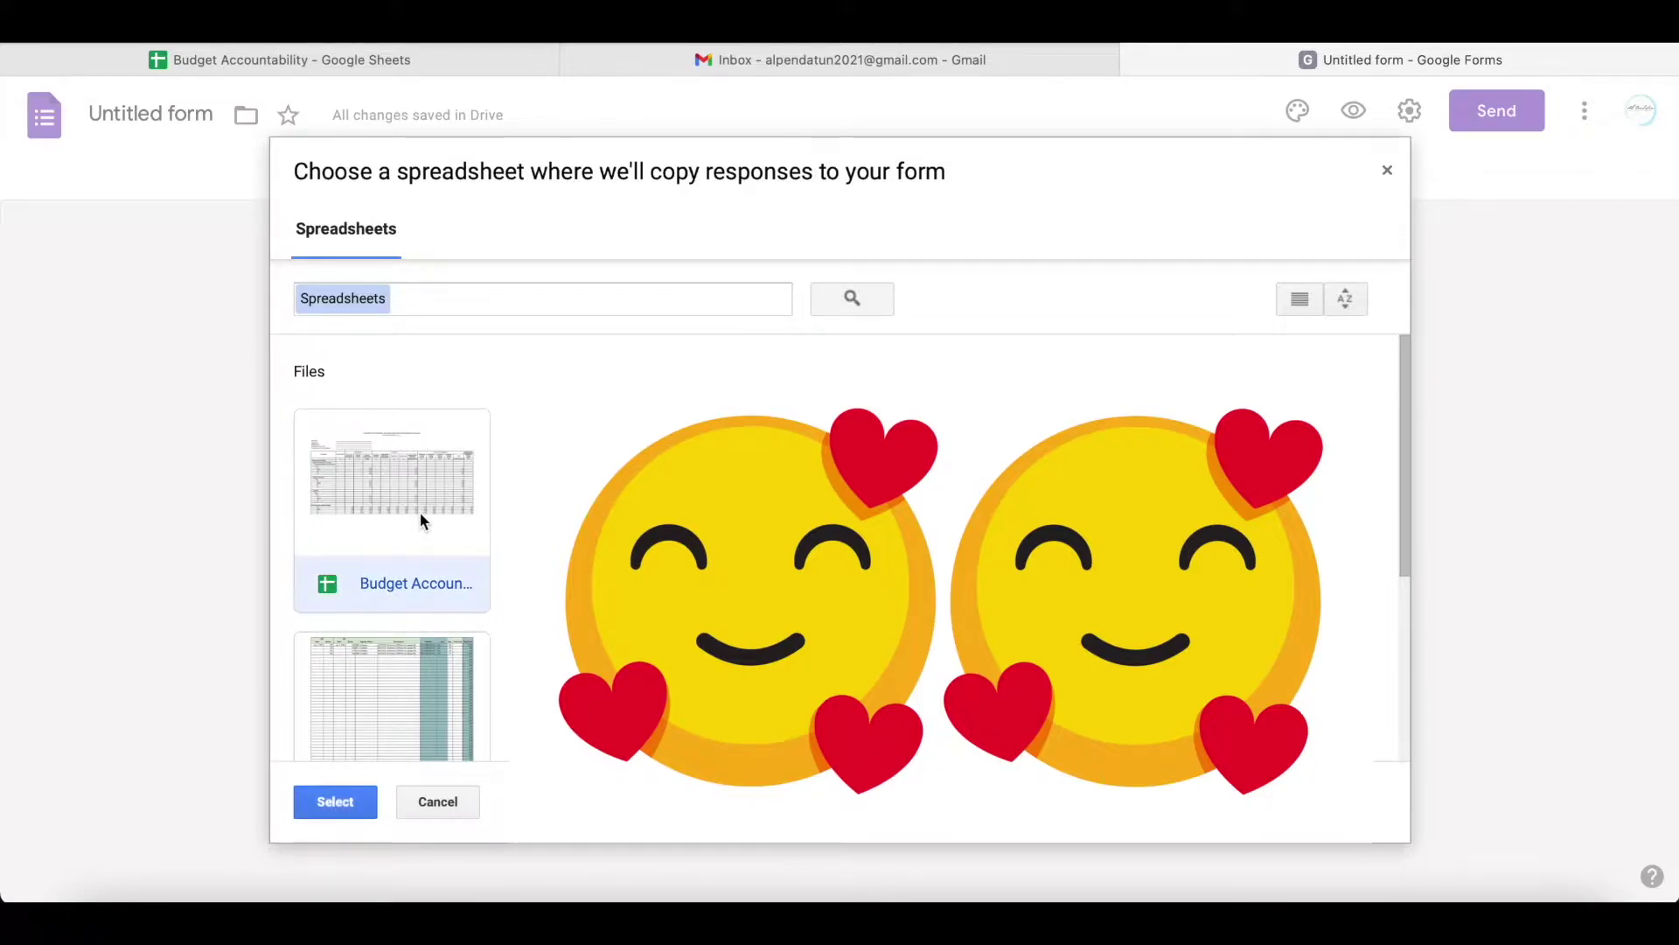
{"action": "left_click", "coordinate": [334, 803]}
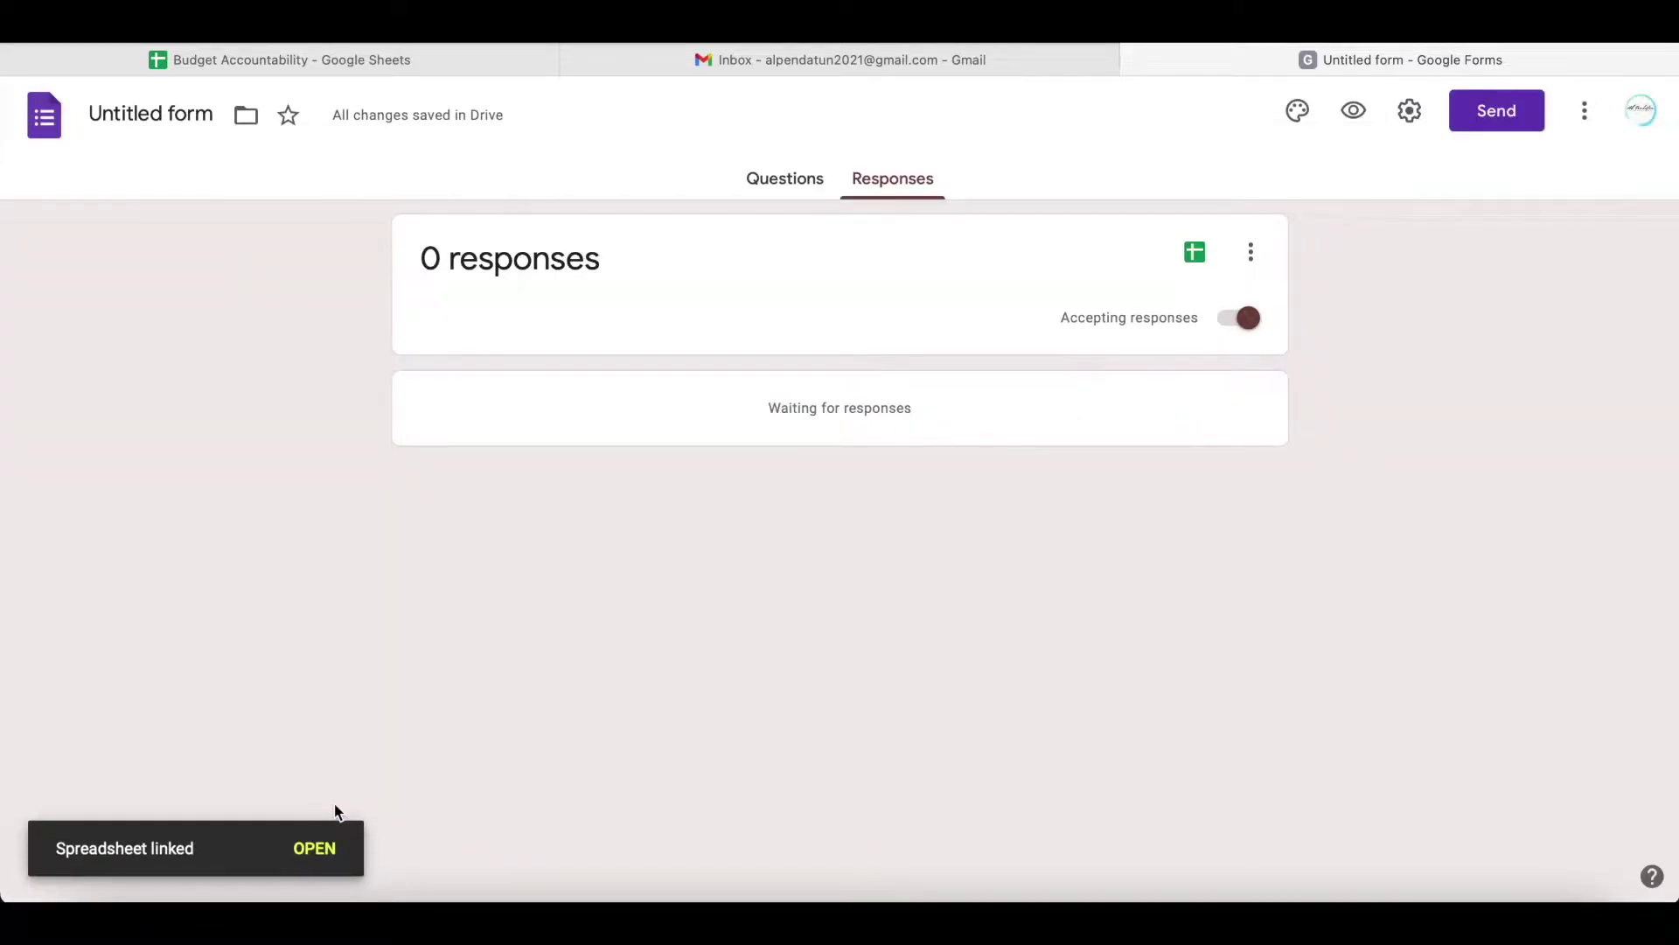
{"action": "left_click", "coordinate": [433, 62]}
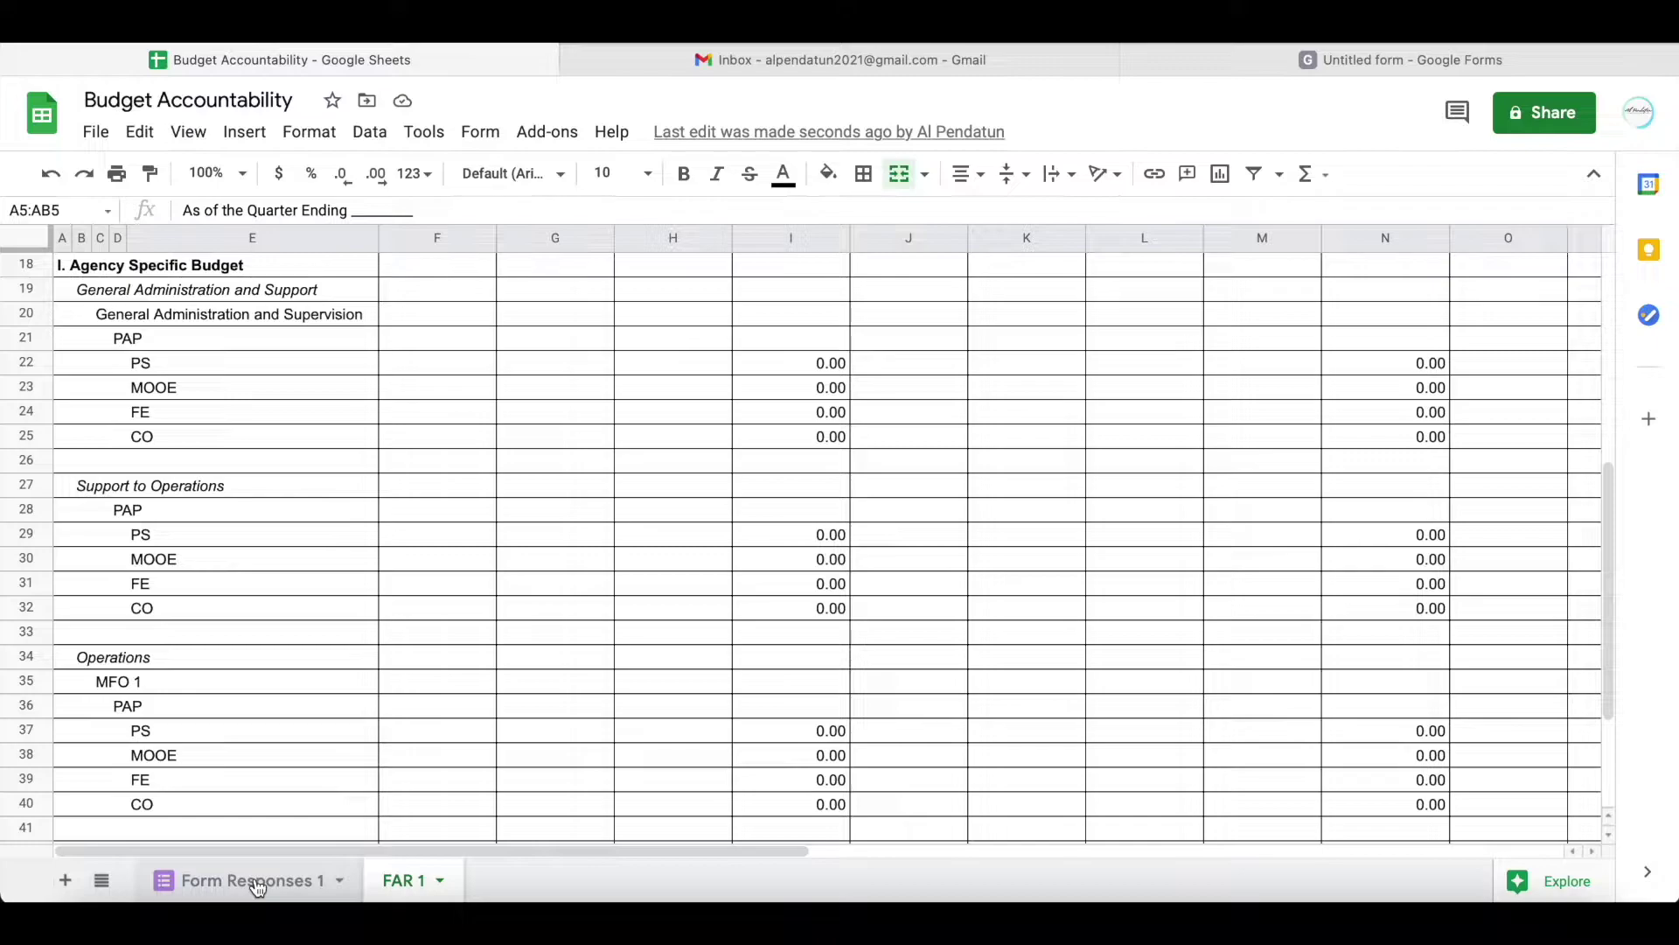
Make the Form Responses 1 header row bold, centred horizontally and vertically, and wrapped
{"action": "left_click", "coordinate": [258, 883]}
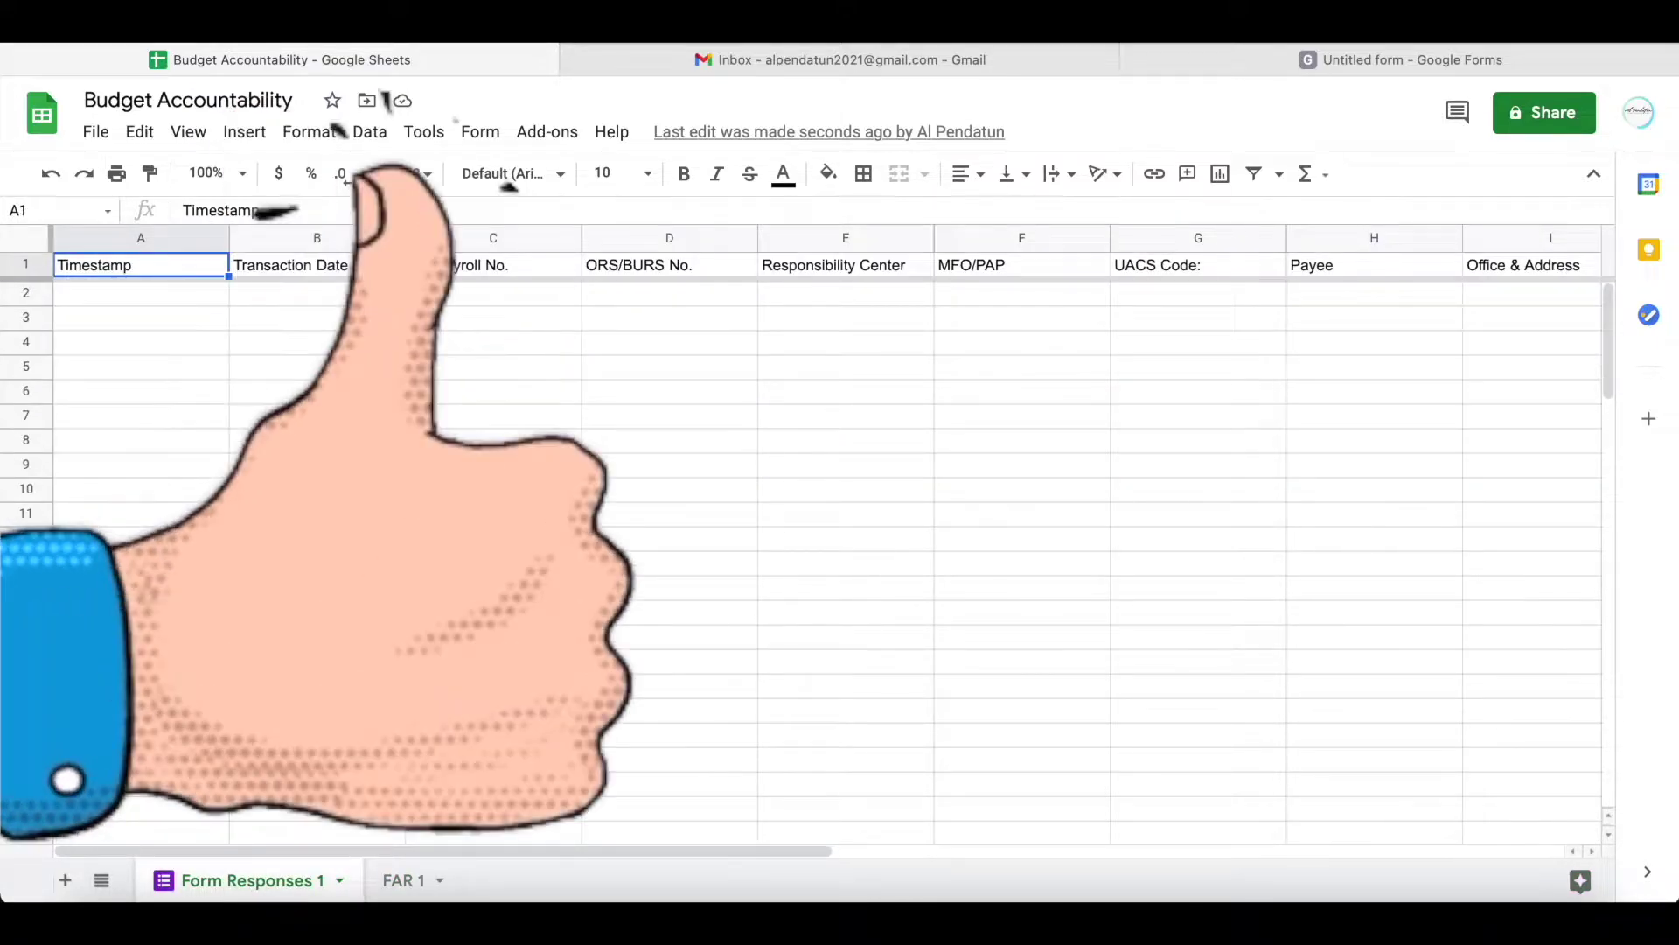
{"action": "left_click", "coordinate": [31, 265]}
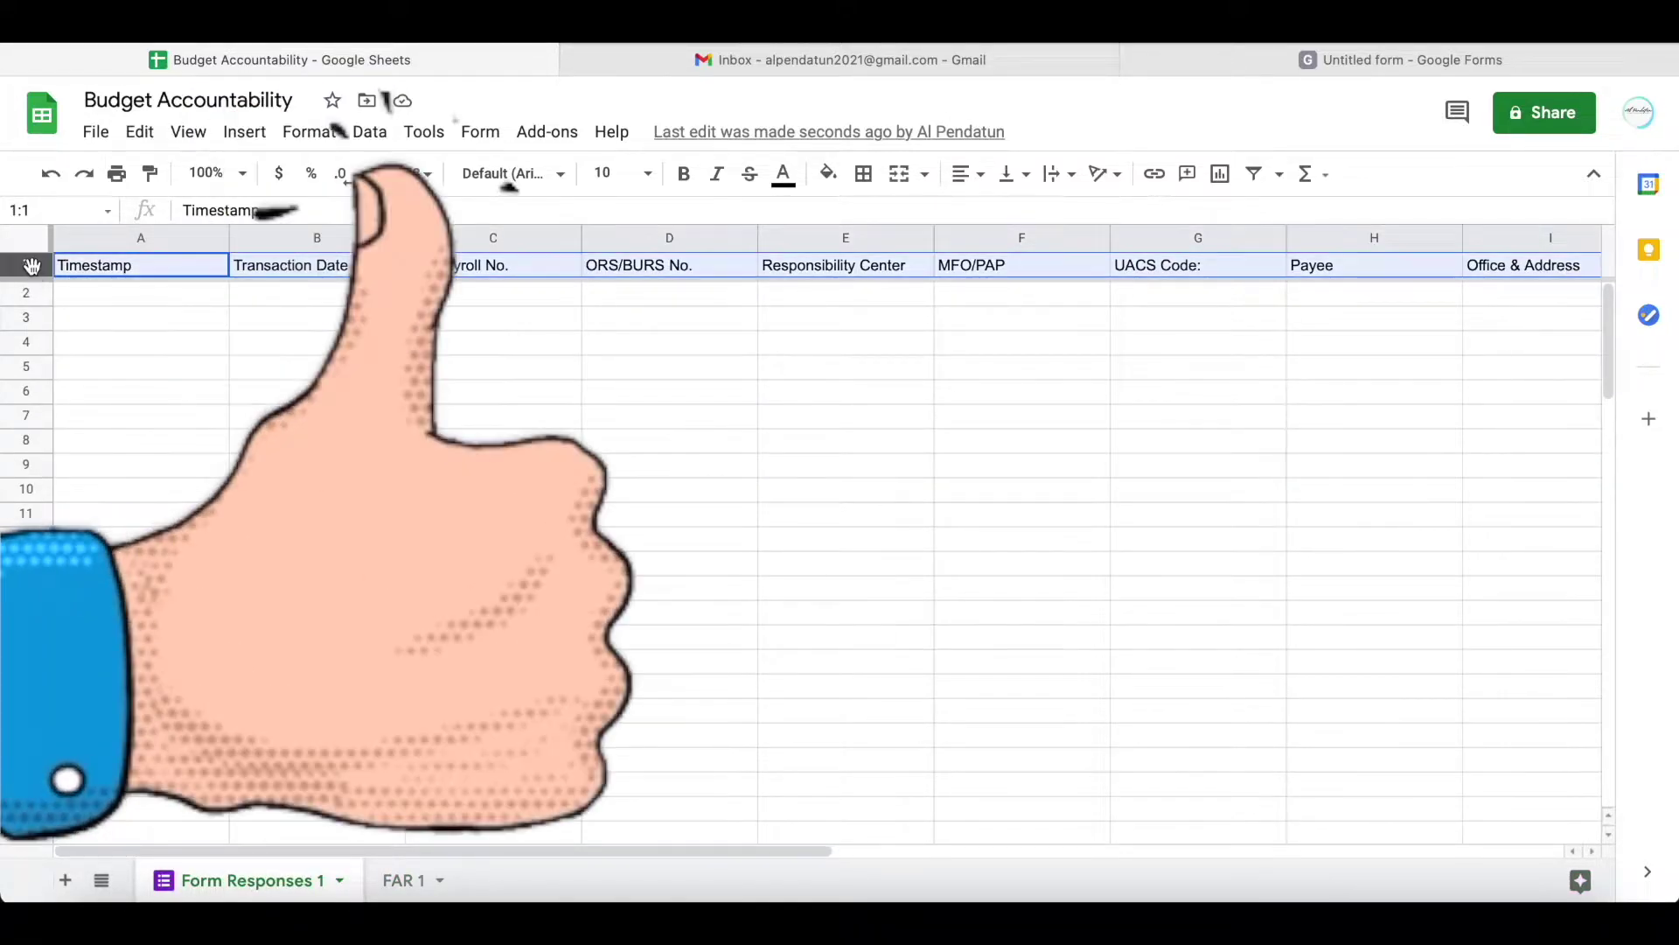
{"action": "key", "text": "ctrl+b"}
{"action": "left_click", "coordinate": [968, 173]}
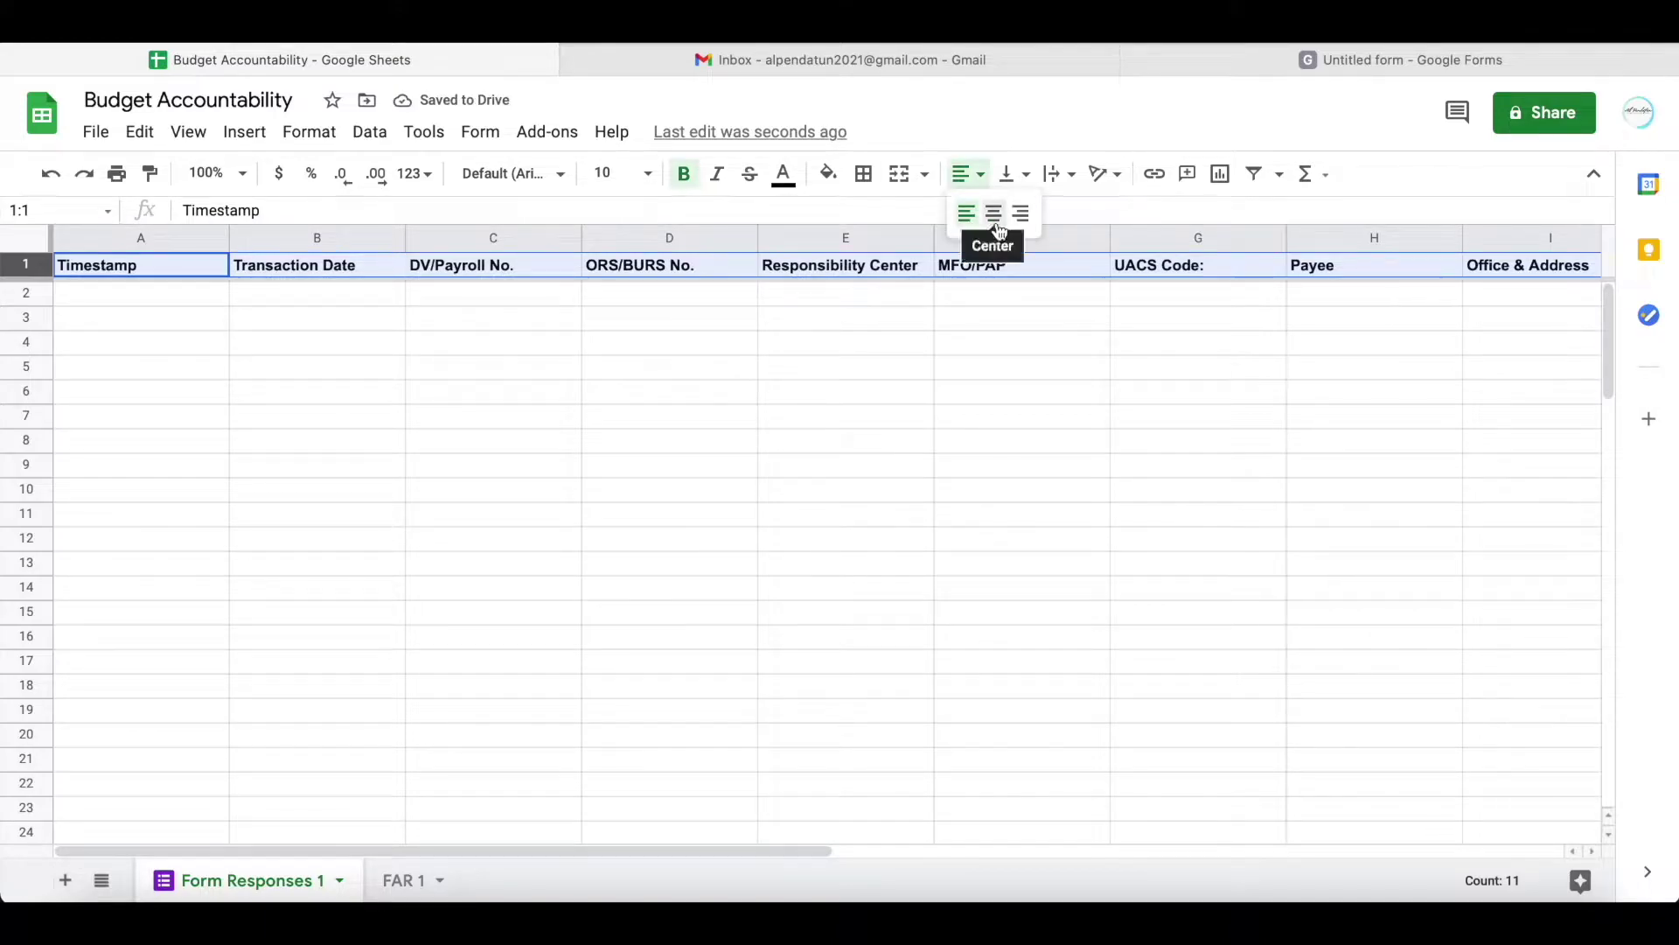
{"action": "left_click", "coordinate": [994, 214]}
{"action": "left_click", "coordinate": [1010, 179]}
{"action": "left_click", "coordinate": [1036, 207]}
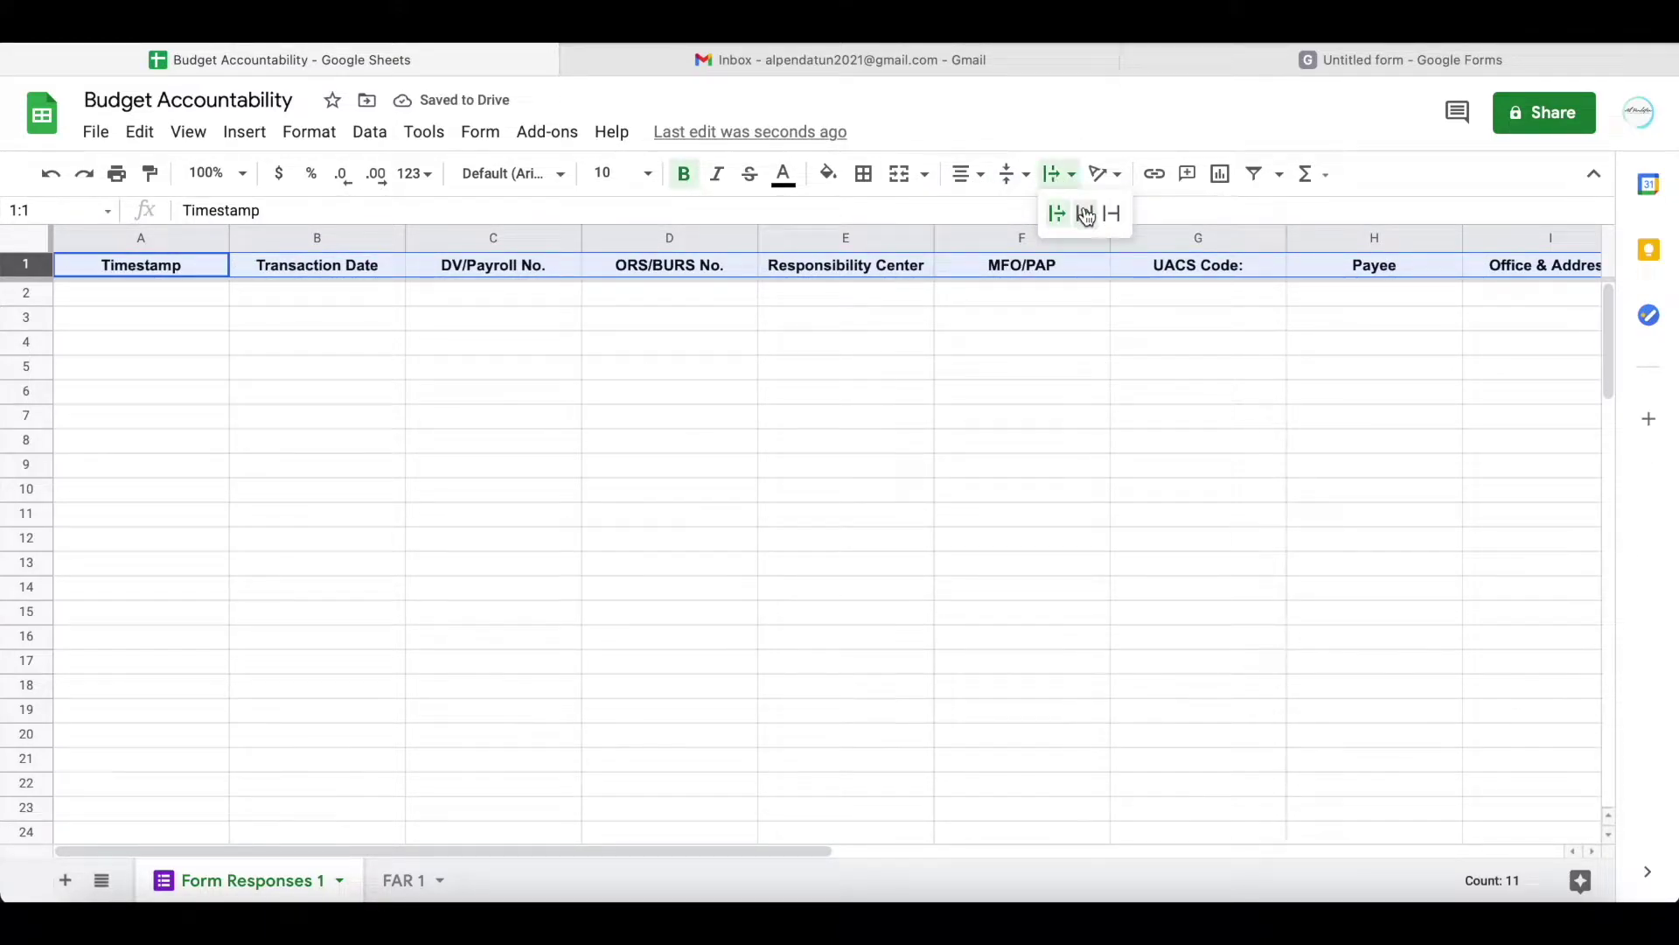
{"action": "left_click", "coordinate": [1084, 213]}
{"action": "left_click", "coordinate": [496, 408]}
{"action": "scroll", "coordinate": [273, 385], "scroll_direction": "right", "scroll_amount": 6}
{"action": "scroll", "coordinate": [273, 385], "scroll_direction": "left", "scroll_amount": 6}
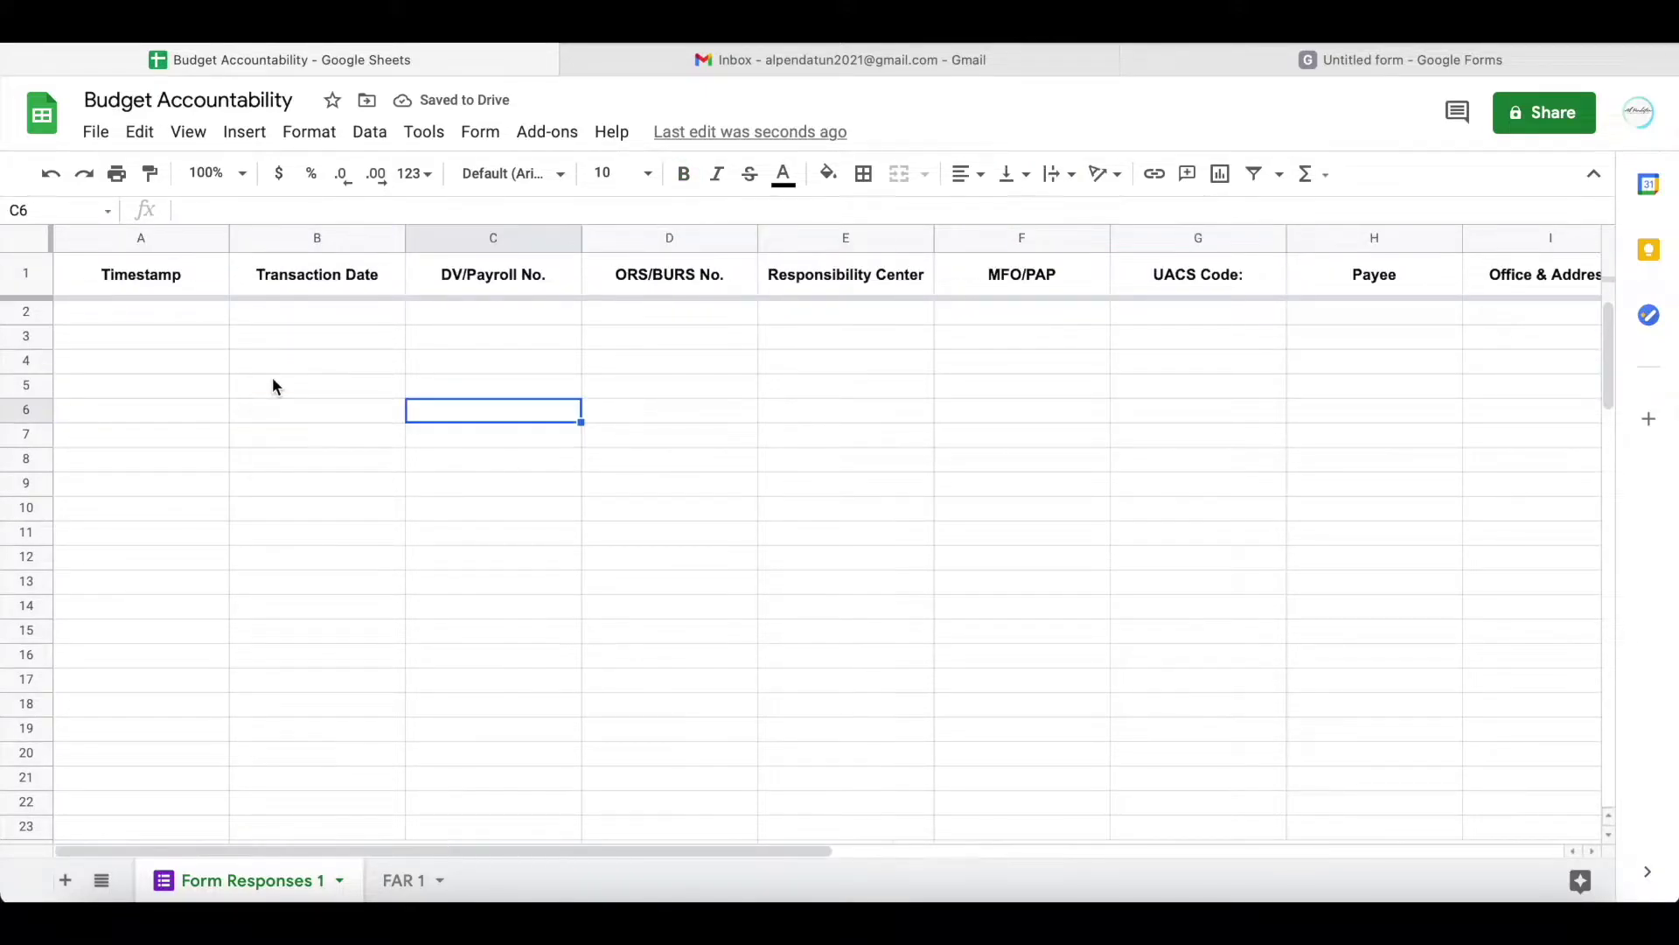
{"action": "scroll", "coordinate": [273, 385], "scroll_direction": "right", "scroll_amount": 3}
{"action": "scroll", "coordinate": [273, 385], "scroll_direction": "left", "scroll_amount": 4}
Rename the Form Responses 1 sheet to OriginalData
{"action": "double_click", "coordinate": [245, 881]}
{"action": "type", "text": "OriginalData"}
{"action": "key", "text": "Return"}
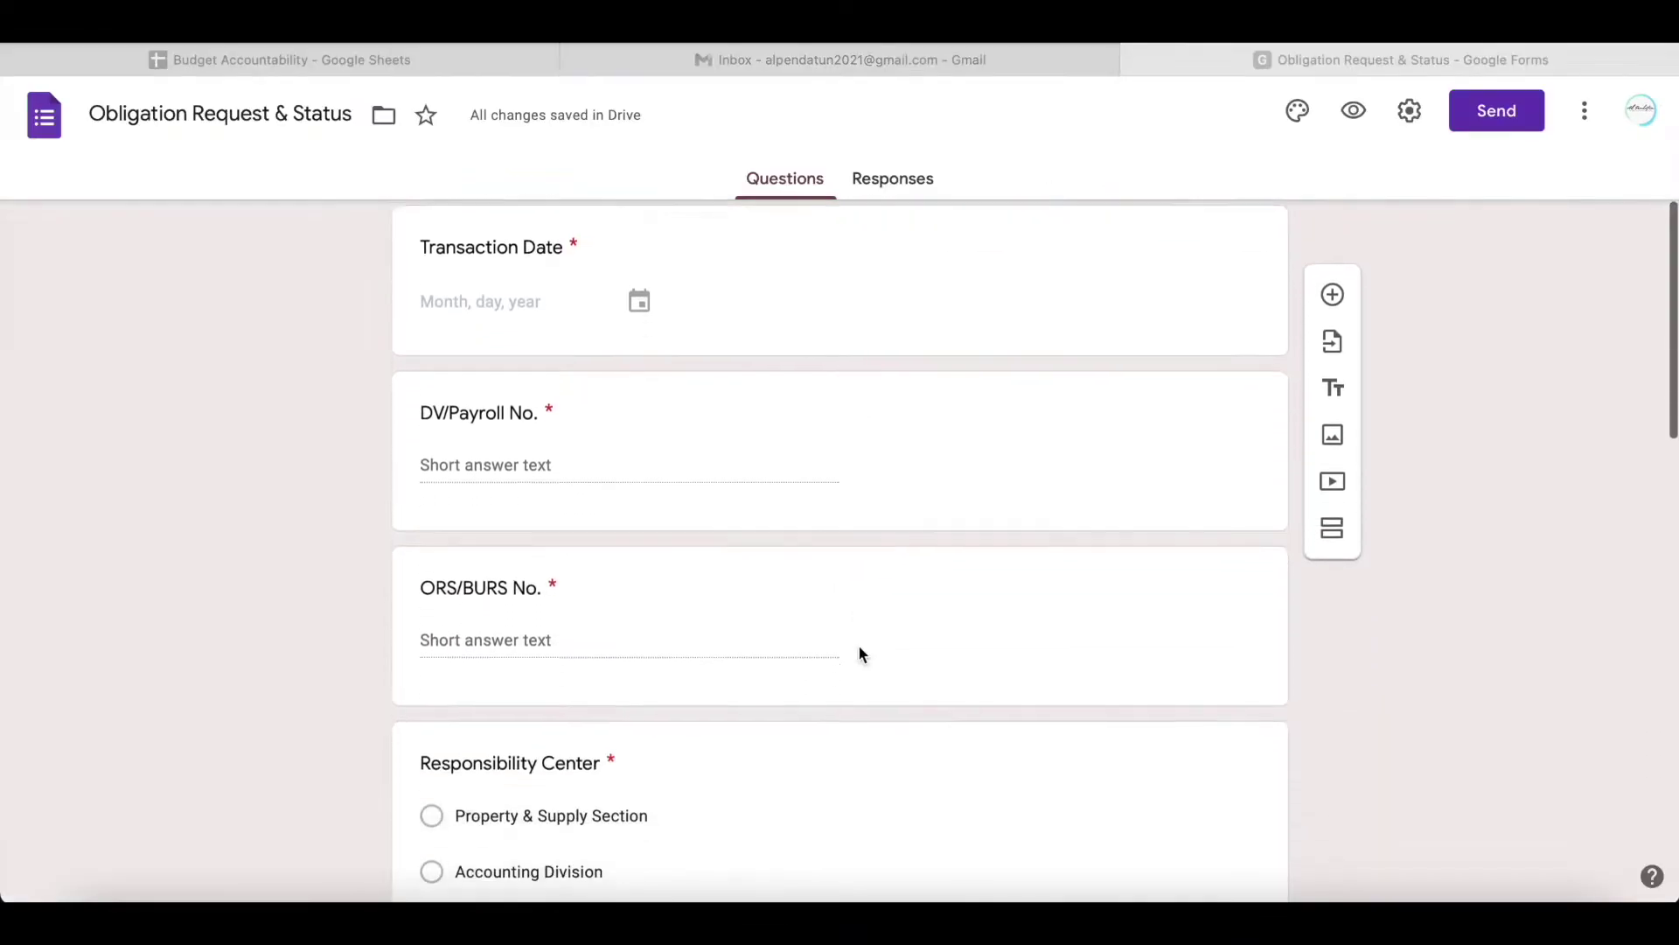
{"action": "scroll", "coordinate": [858, 643], "scroll_direction": "down", "scroll_amount": 4}
{"action": "scroll", "coordinate": [858, 644], "scroll_direction": "down", "scroll_amount": 3}
Add a required Expenditure Classification dropdown question below UACS Code
{"action": "scroll", "coordinate": [858, 644], "scroll_direction": "down", "scroll_amount": 2}
{"action": "scroll", "coordinate": [858, 654], "scroll_direction": "down", "scroll_amount": 3}
{"action": "scroll", "coordinate": [859, 654], "scroll_direction": "down", "scroll_amount": 2}
{"action": "scroll", "coordinate": [858, 654], "scroll_direction": "down", "scroll_amount": 1}
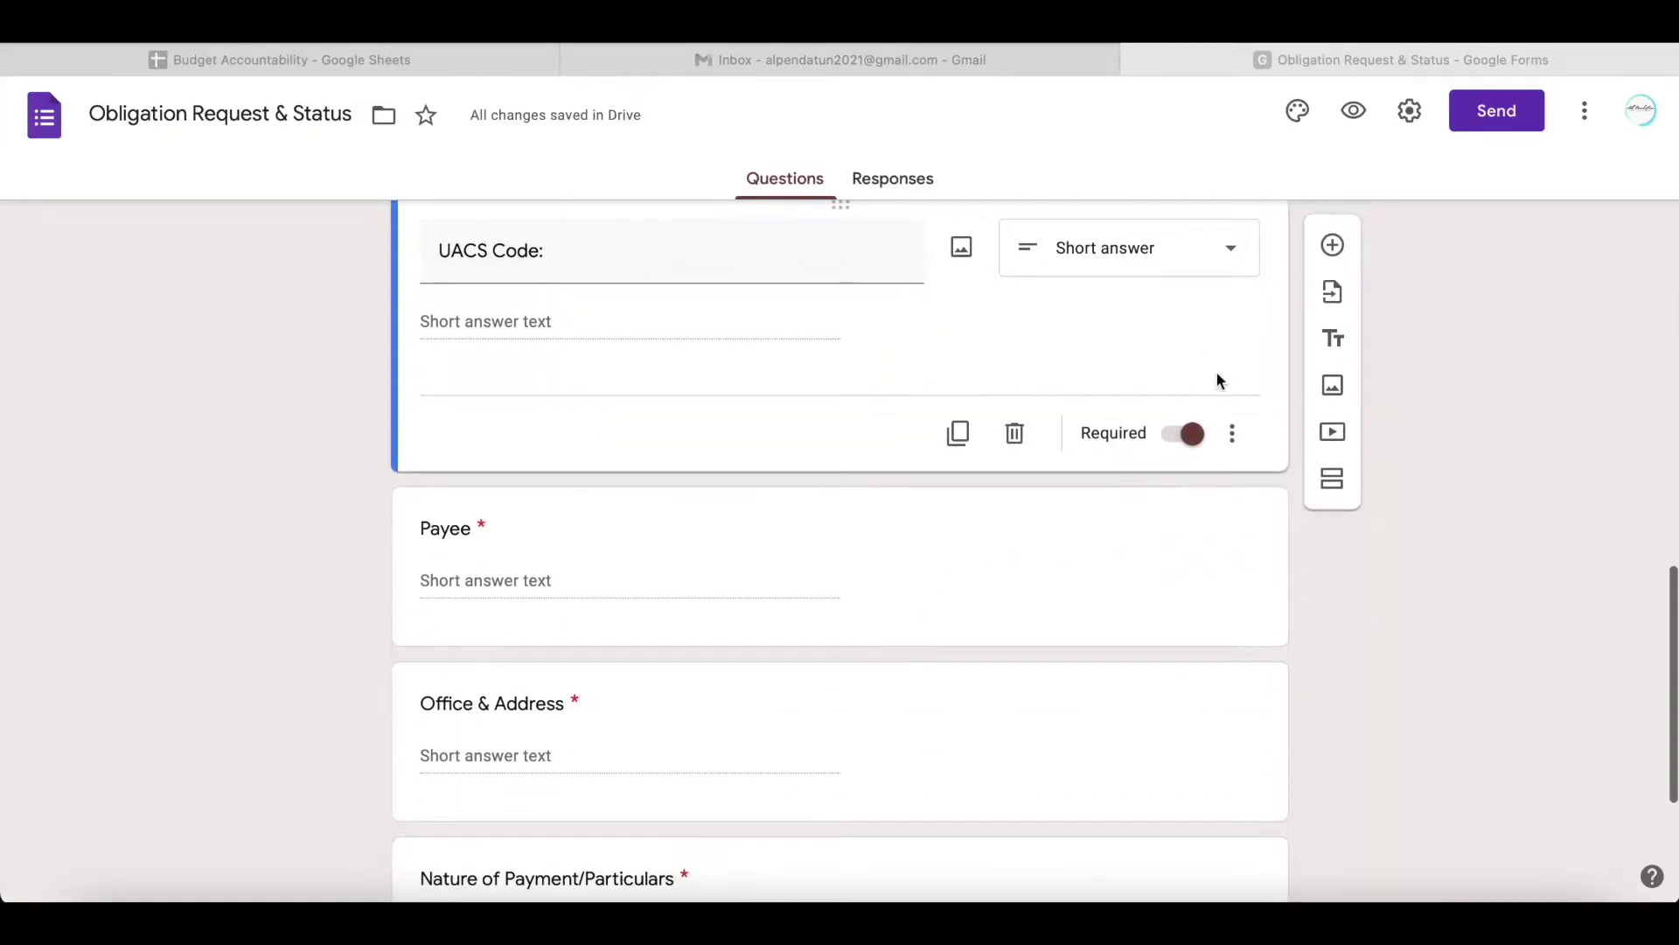
{"action": "left_click", "coordinate": [1331, 245]}
{"action": "type", "text": "Expenditure Cl"}
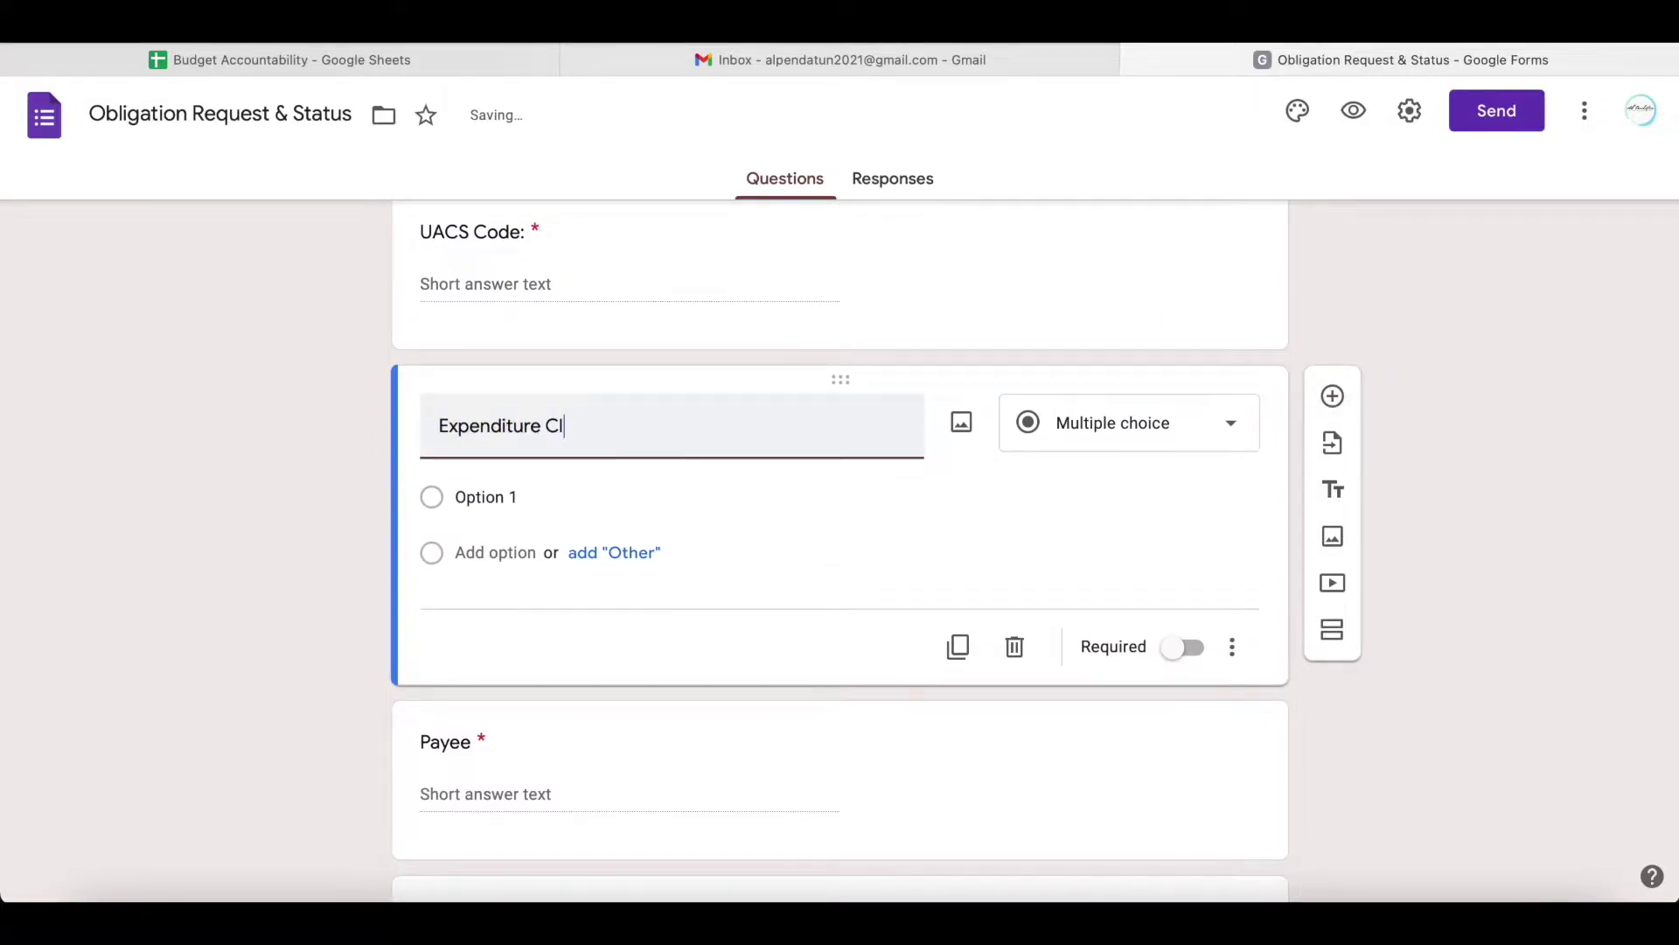
{"action": "type", "text": "n"}
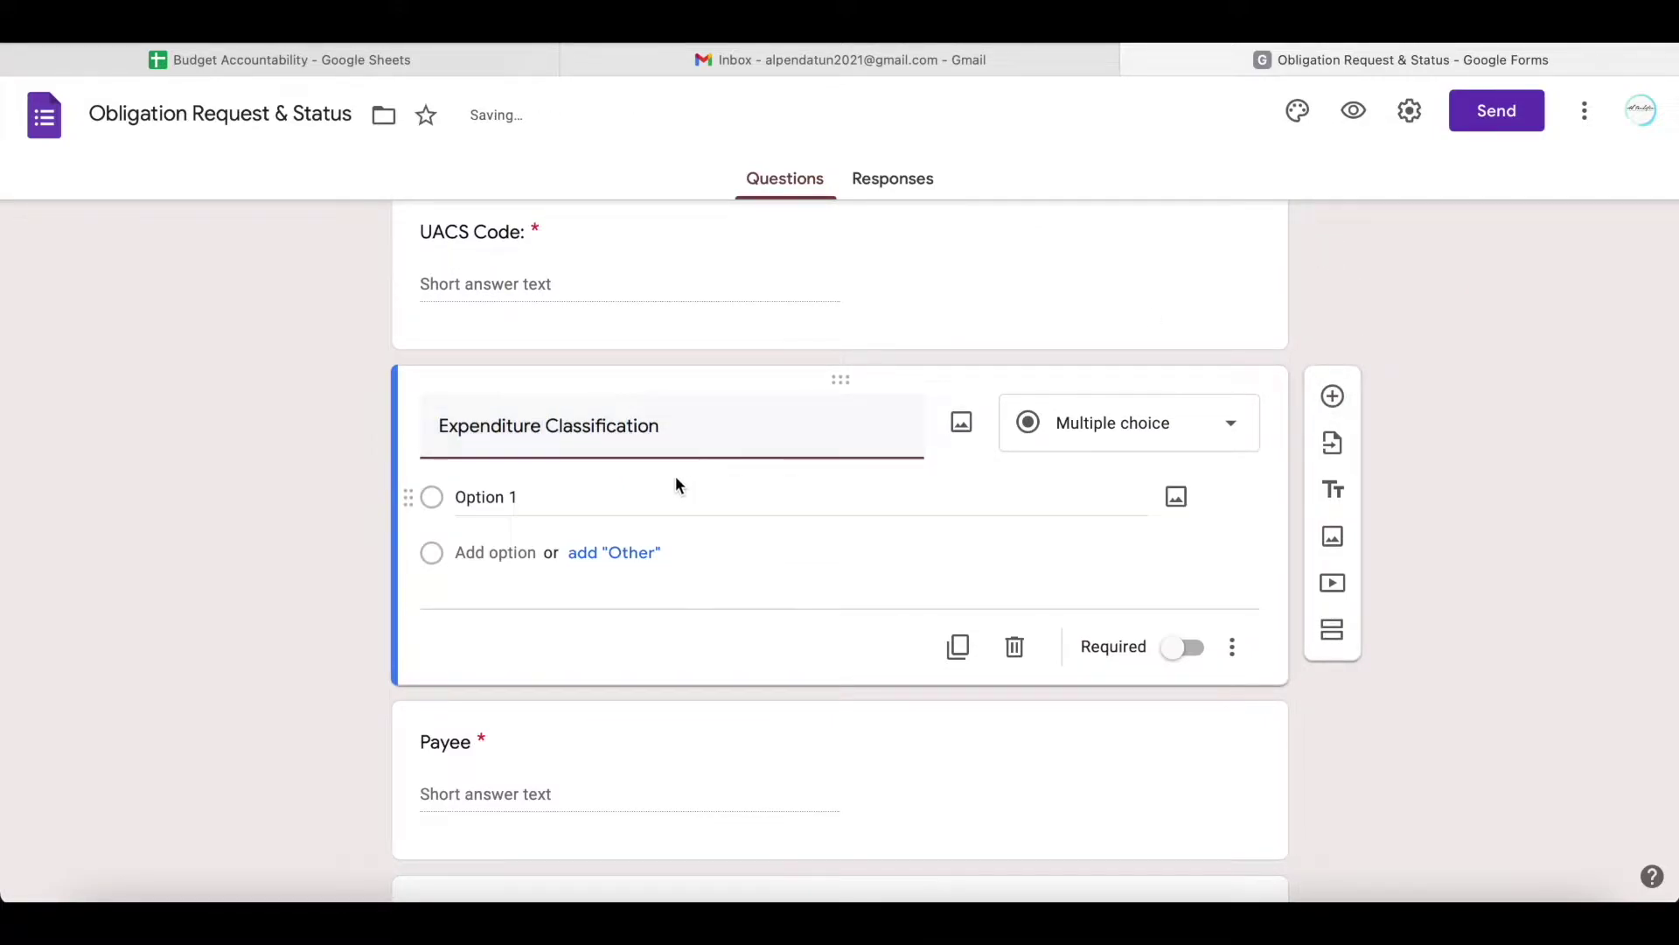
{"action": "left_click", "coordinate": [1195, 662]}
{"action": "left_click", "coordinate": [1192, 437]}
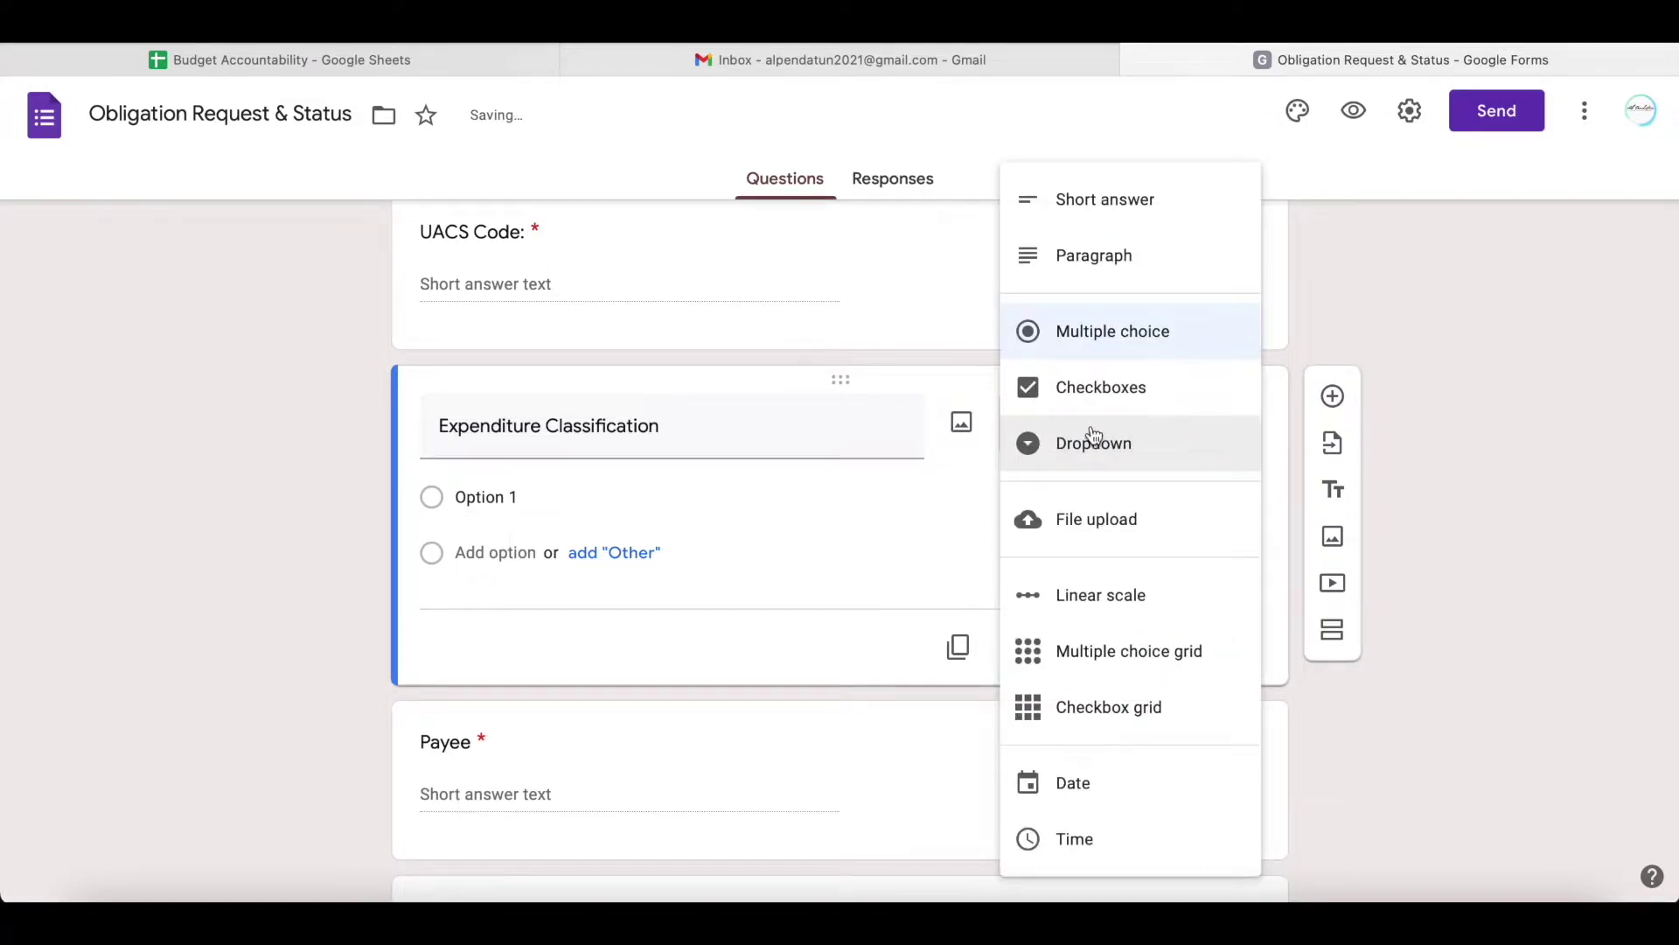
{"action": "left_click", "coordinate": [1089, 446]}
Enter the dropdown options PS, MOOE, FE and CO
{"action": "left_click", "coordinate": [546, 495]}
{"action": "type", "text": "PS"}
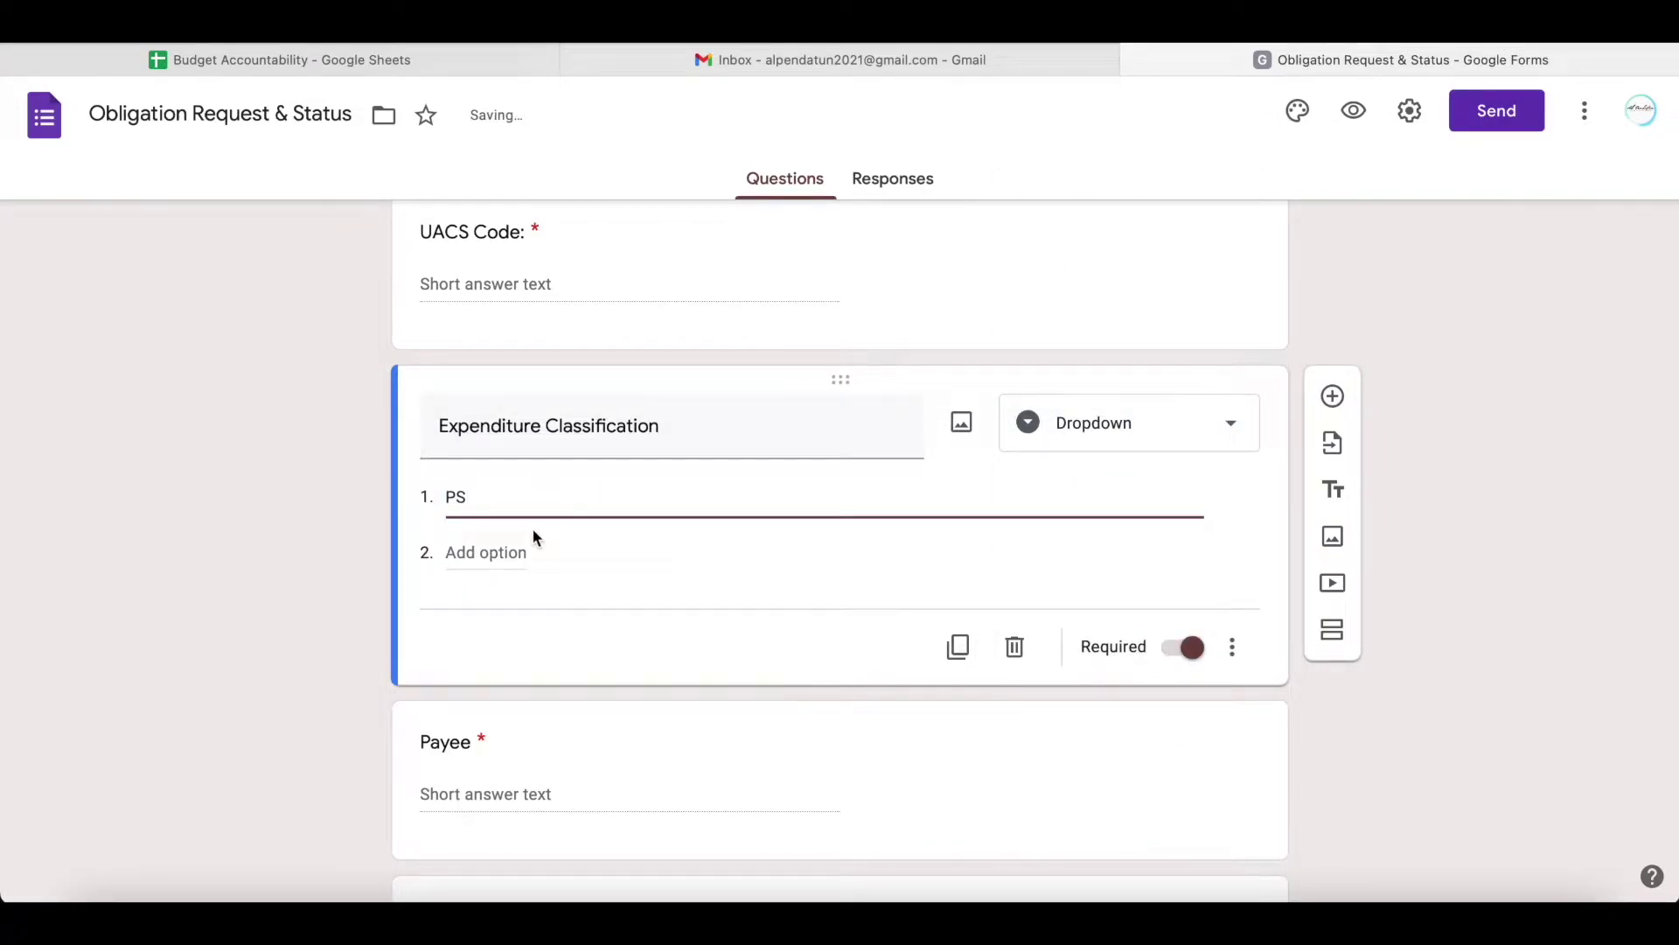
{"action": "left_click", "coordinate": [533, 535]}
{"action": "type", "text": "MOOE"}
{"action": "key", "text": "Return"}
{"action": "type", "text": "FE"}
{"action": "key", "text": "Return"}
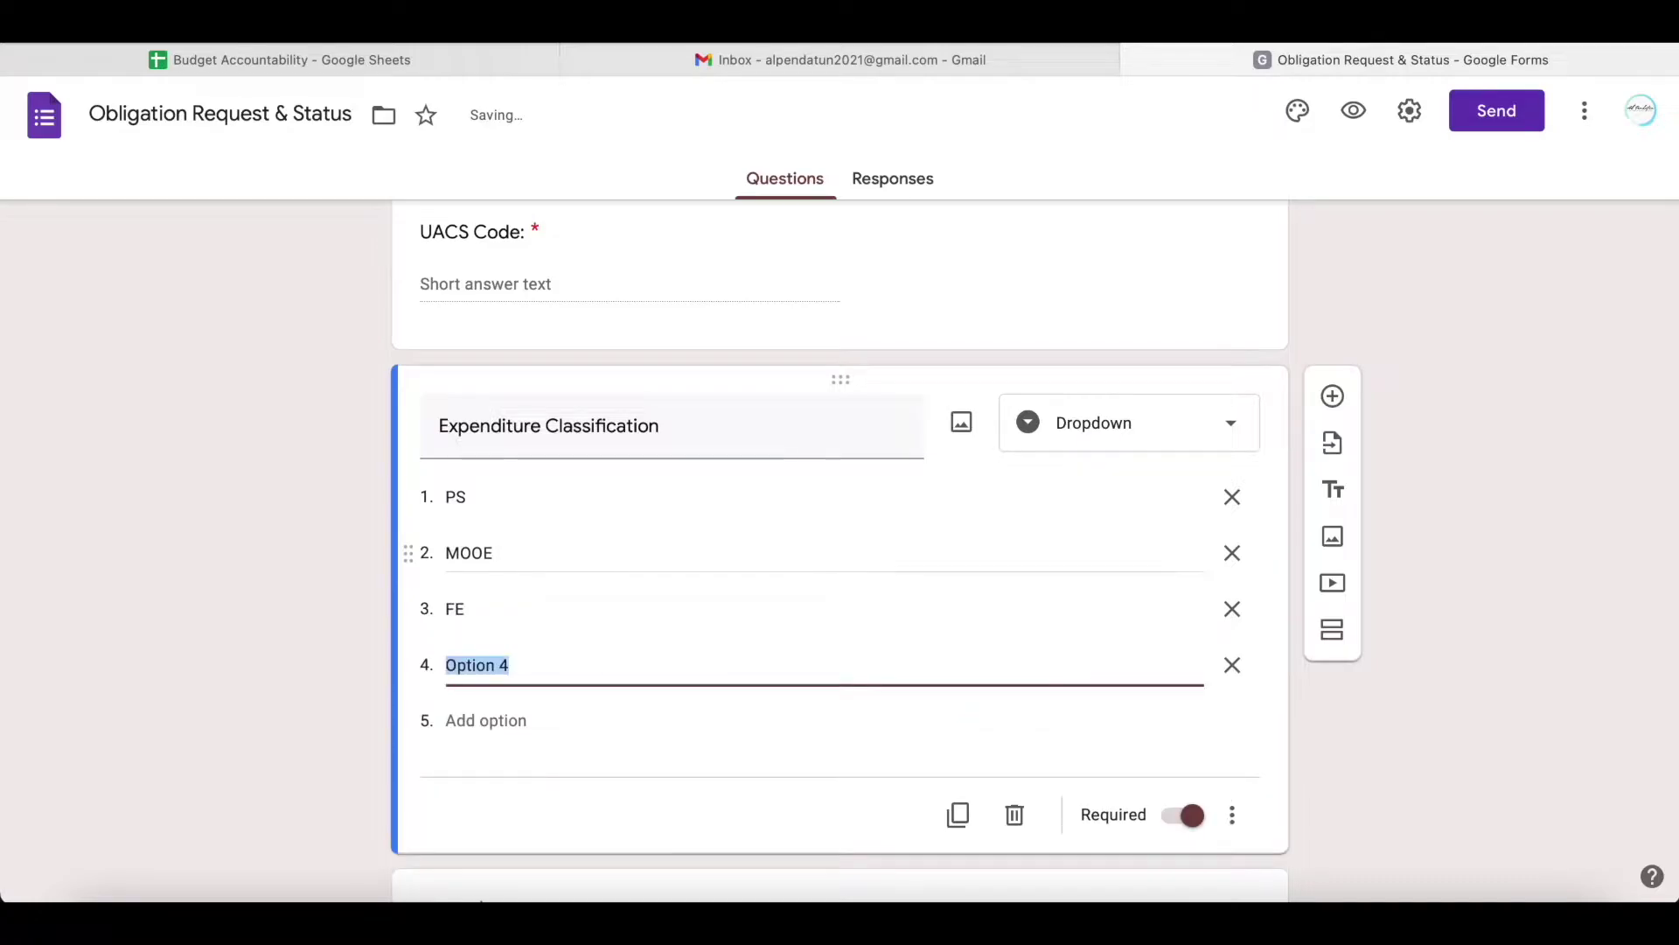
{"action": "left_click", "coordinate": [1388, 737]}
{"action": "scroll", "coordinate": [1387, 736], "scroll_direction": "down", "scroll_amount": 1}
{"action": "scroll", "coordinate": [1387, 736], "scroll_direction": "down", "scroll_amount": 2}
{"action": "scroll", "coordinate": [1387, 736], "scroll_direction": "up", "scroll_amount": 3}
{"action": "left_click", "coordinate": [389, 59]}
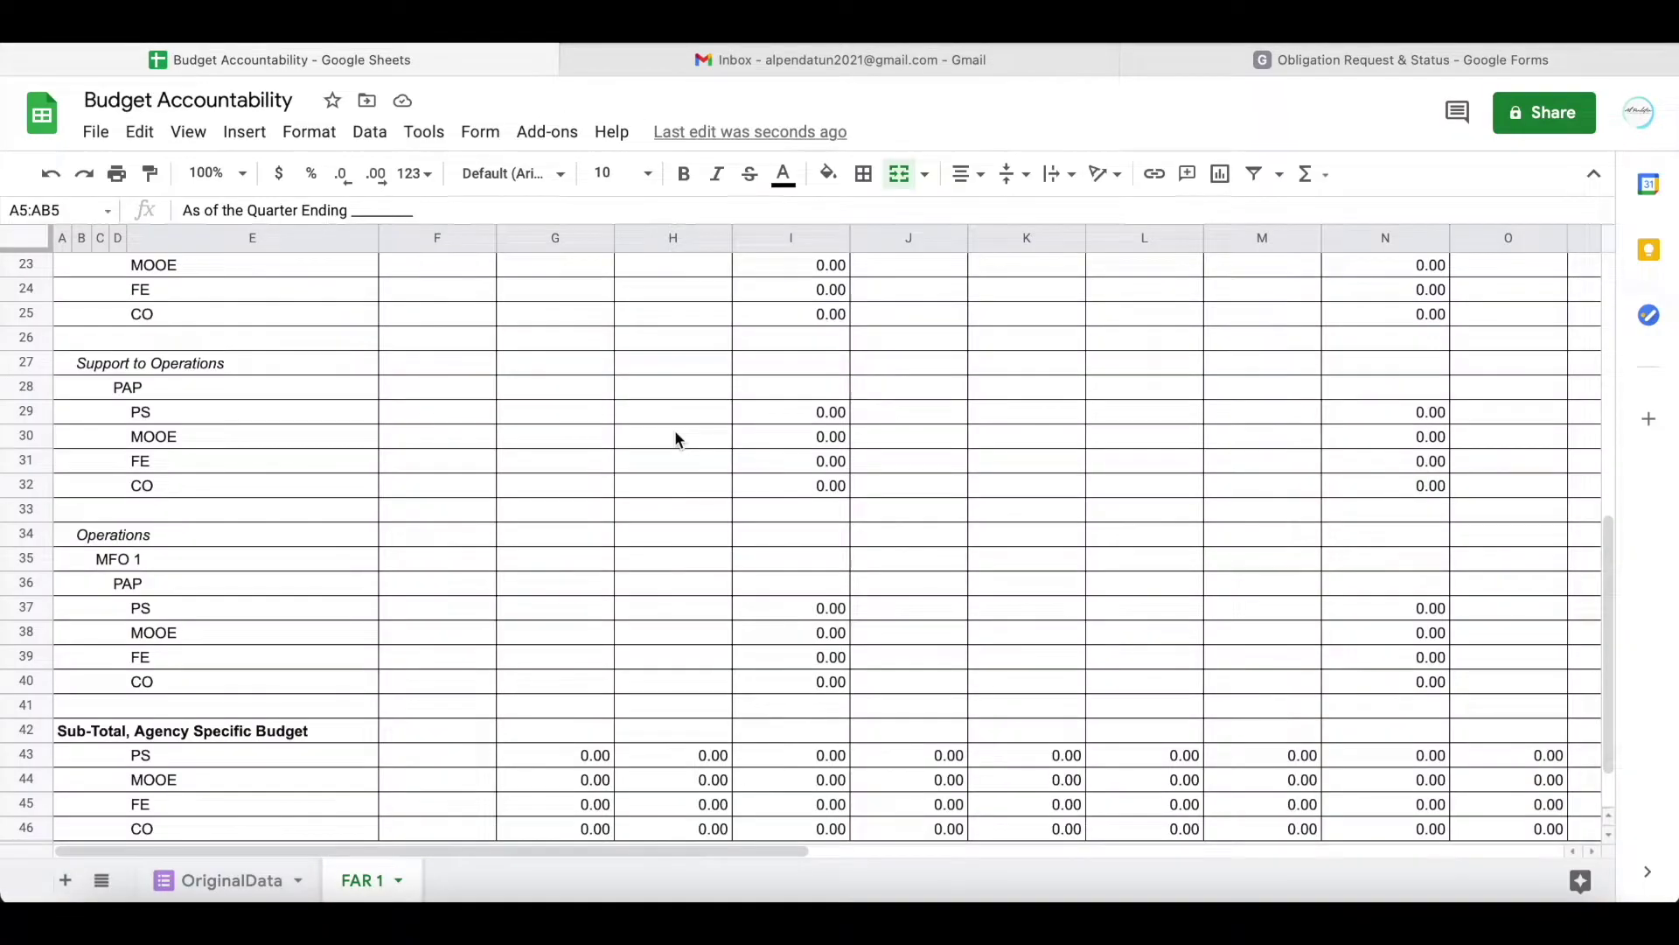
Add a new blank Worksheet1 and start an ARRAYFORMULA in cell A1
{"action": "left_click", "coordinate": [230, 884]}
{"action": "scroll", "coordinate": [1216, 451], "scroll_direction": "right", "scroll_amount": 3}
{"action": "left_click", "coordinate": [1244, 344]}
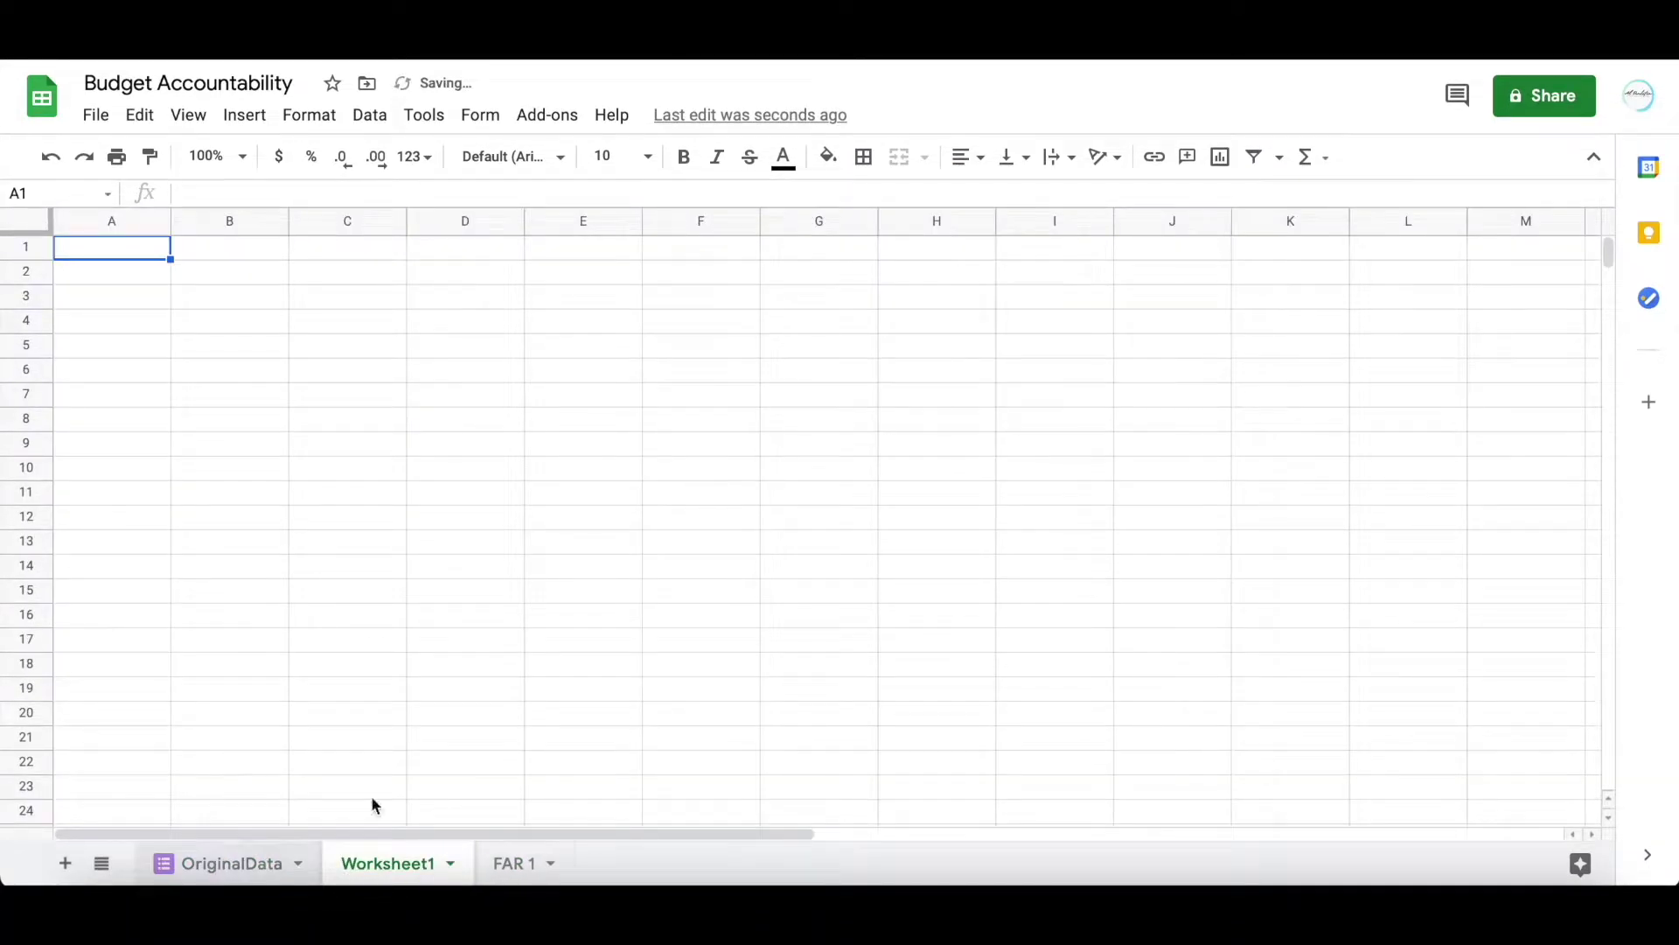
{"action": "type", "text": "=array"}
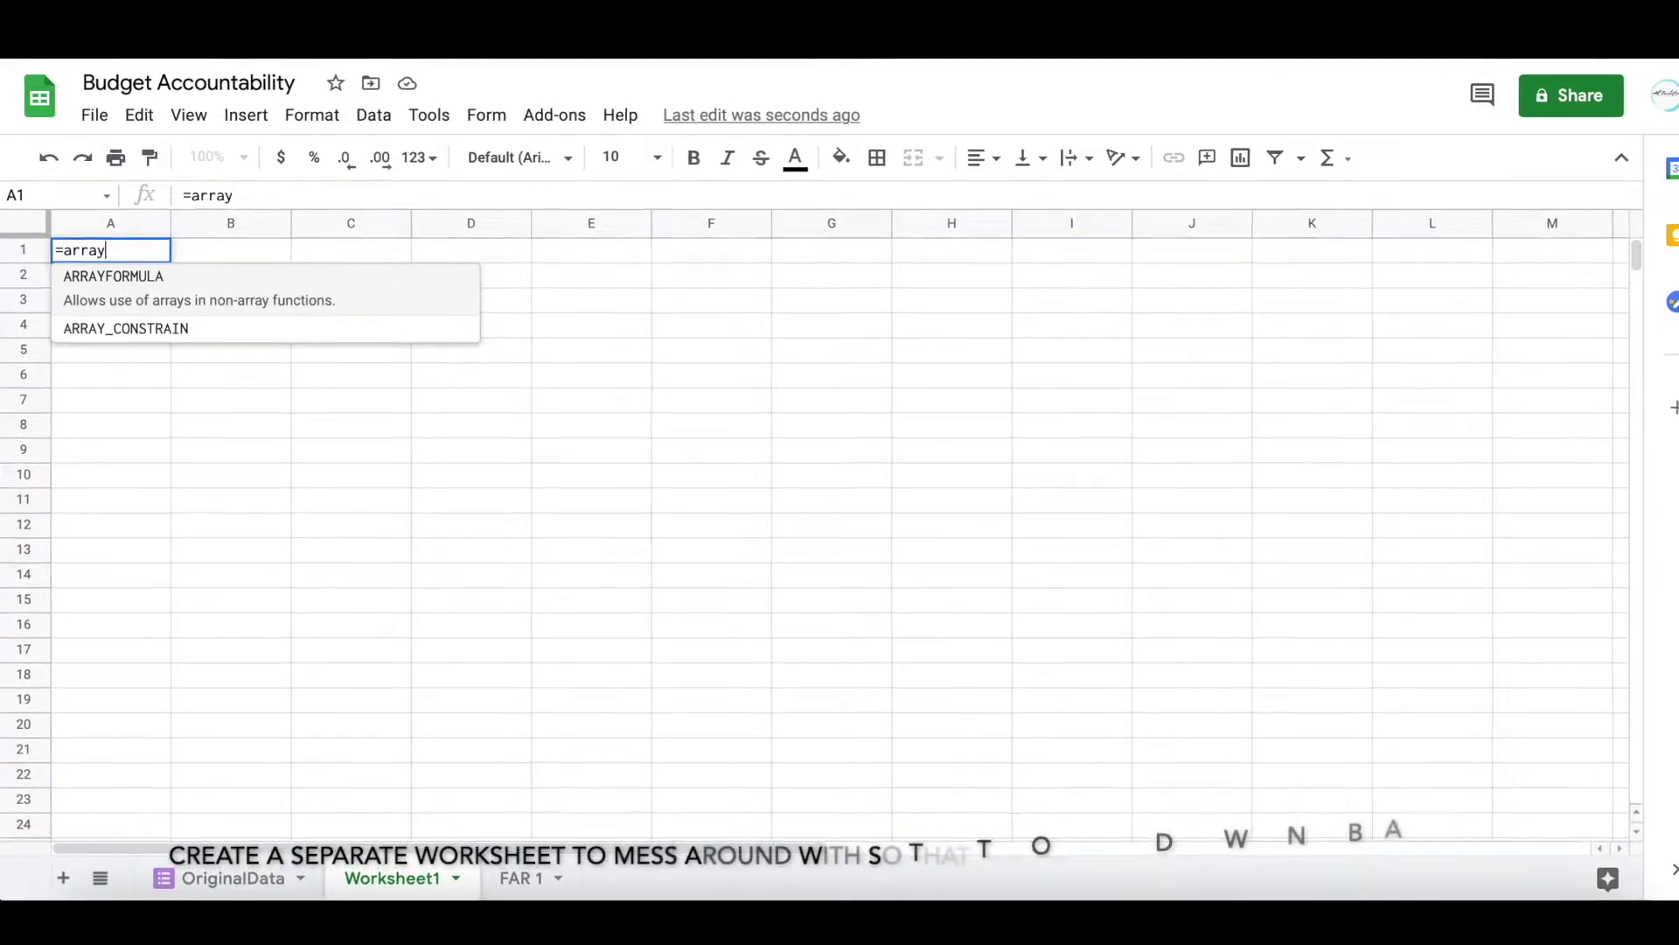
{"action": "left_click", "coordinate": [210, 293]}
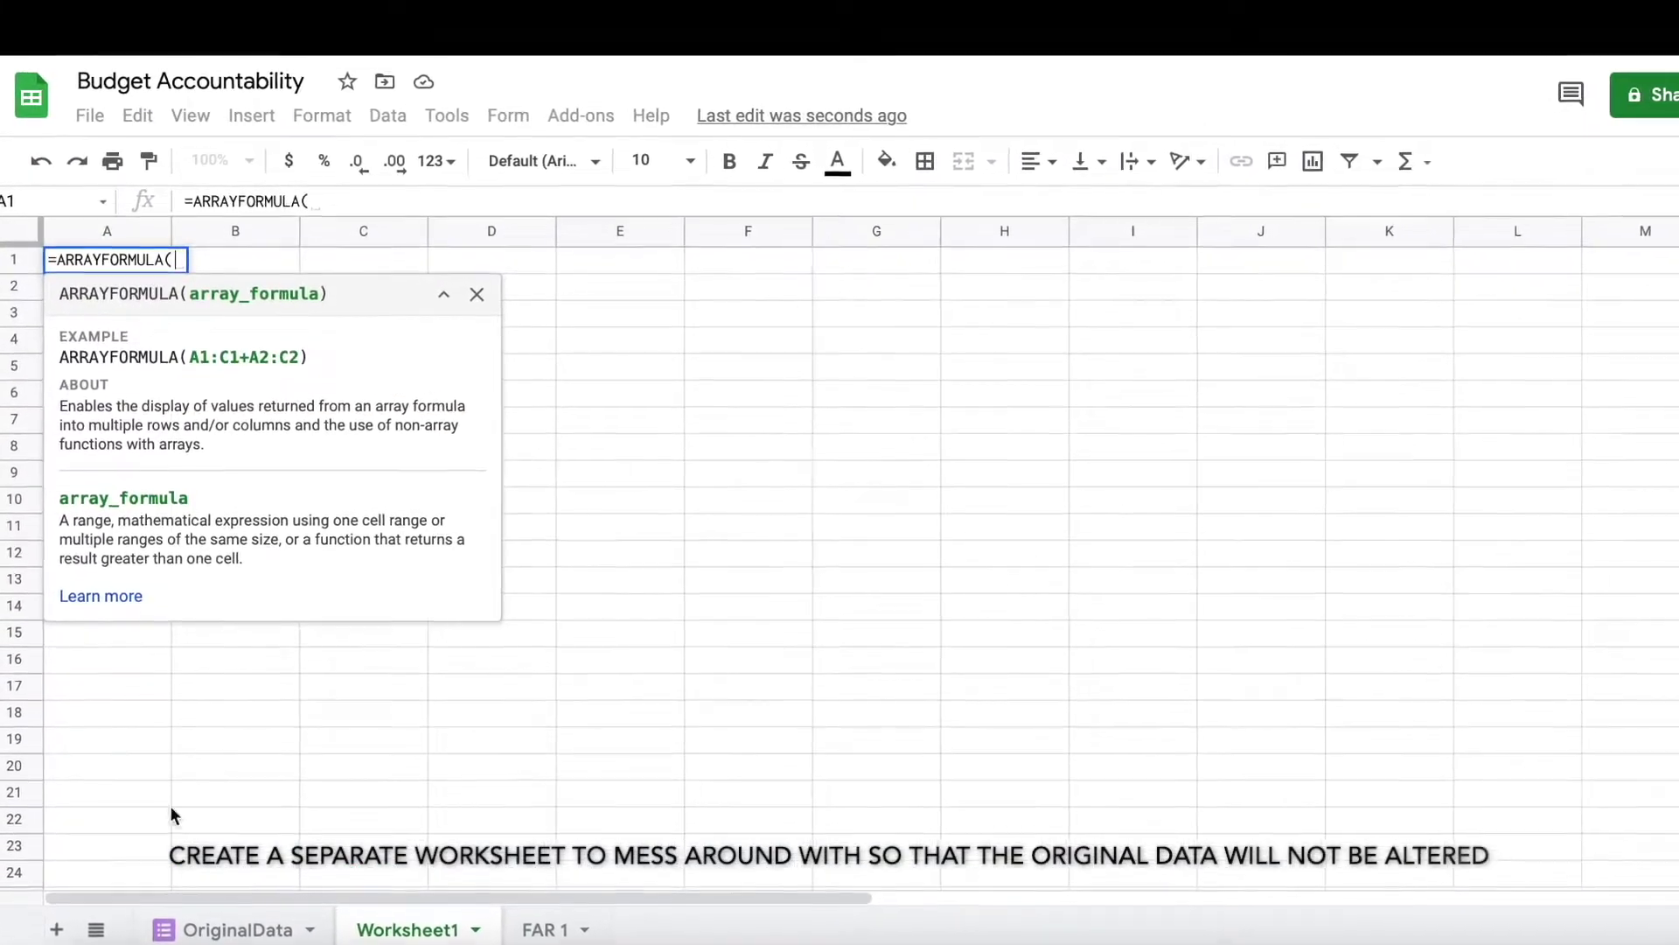
Complete A1 as =ARRAYFORMULA(OriginalData!$A:$L) to mirror all OriginalData columns A–L
{"action": "left_click", "coordinate": [236, 929]}
{"action": "mouse_move", "coordinate": [166, 289]}
{"action": "left_mouse_down"}
{"action": "mouse_move", "coordinate": [350, 289]}
{"action": "mouse_move", "coordinate": [1560, 393]}
{"action": "left_mouse_up"}
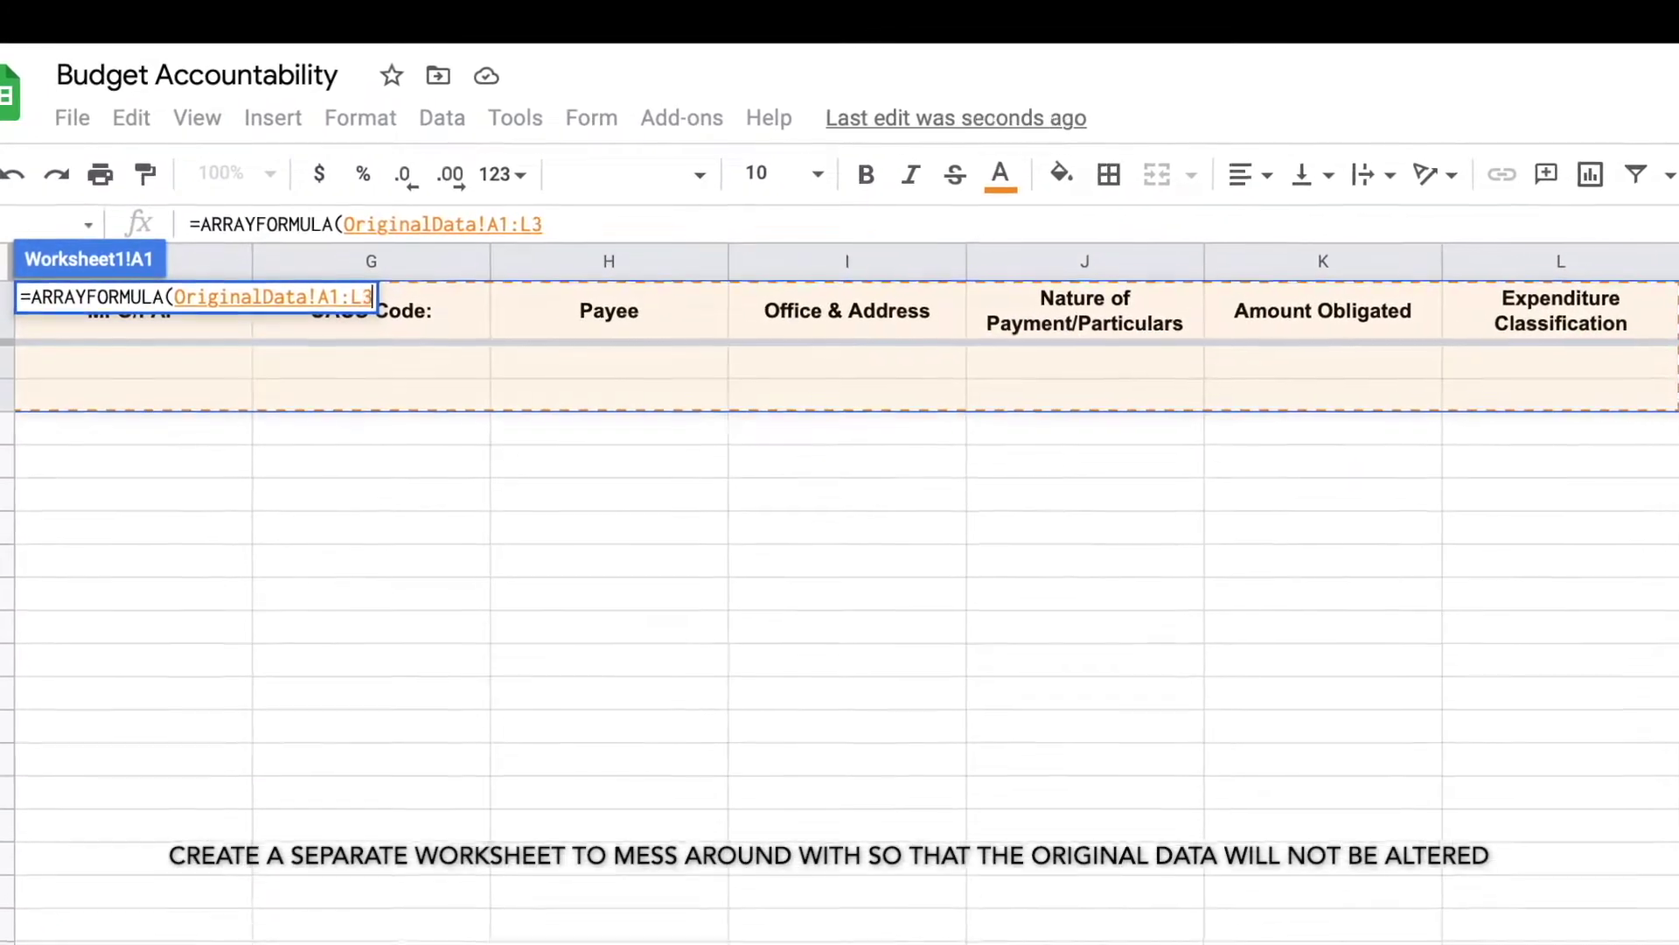
{"action": "left_click_drag", "start_coordinate": [1561, 393], "coordinate": [1560, 804]}
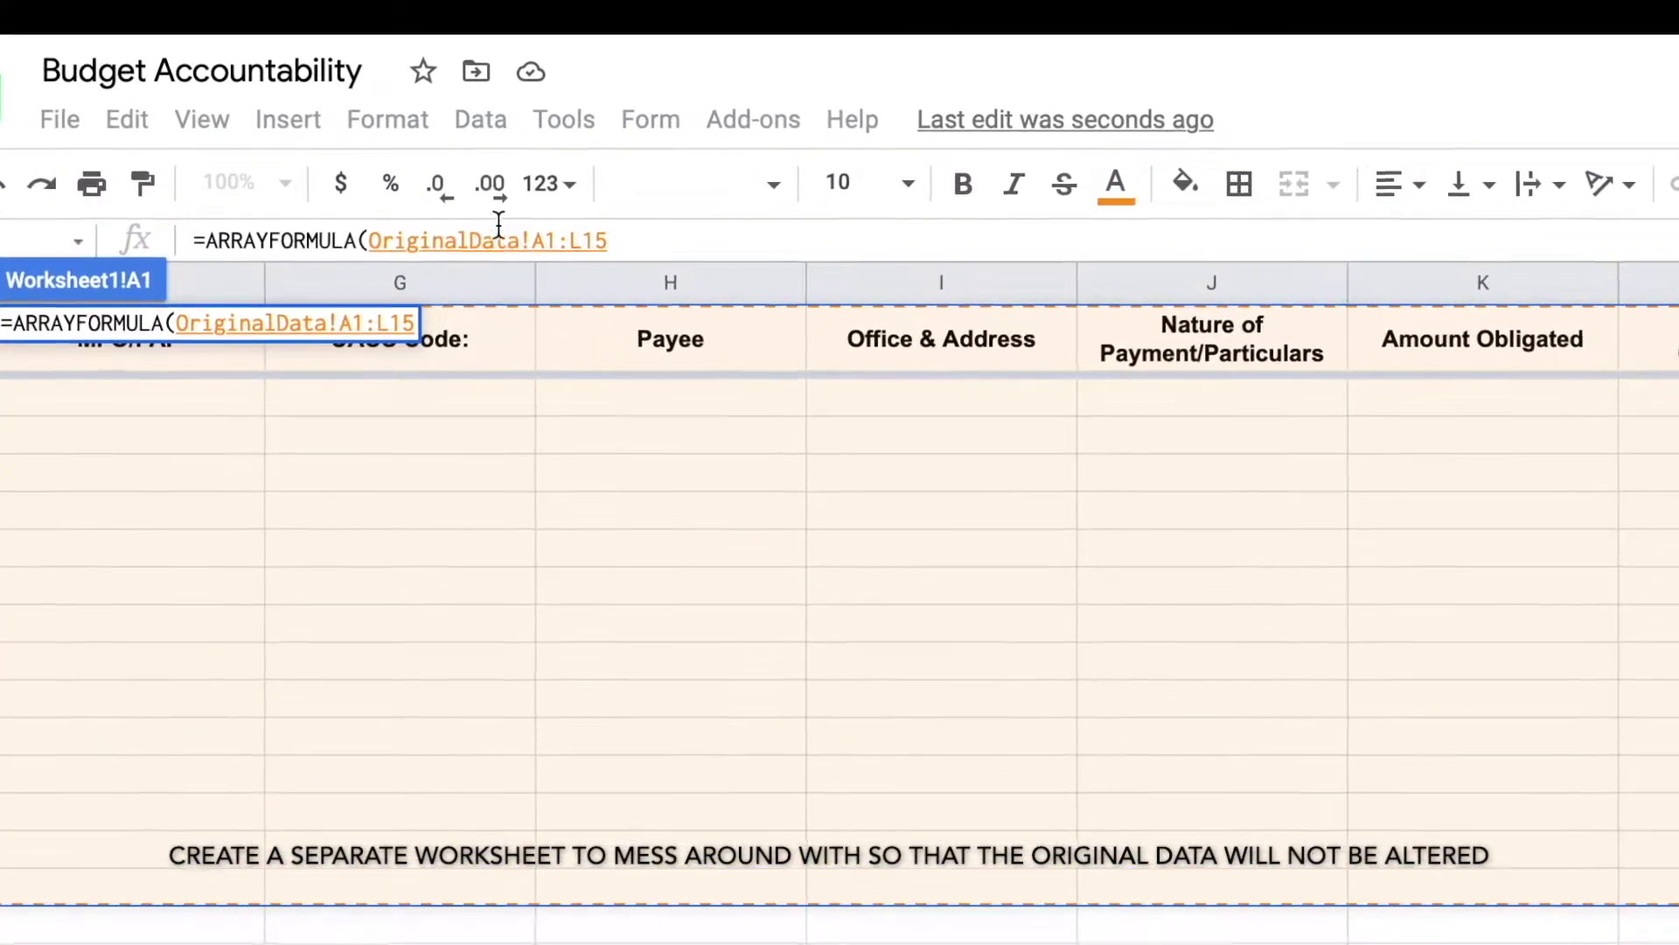
{"action": "left_click", "coordinate": [569, 242]}
{"action": "key", "text": "BackSpace"}
{"action": "key", "text": "BackSpace"}
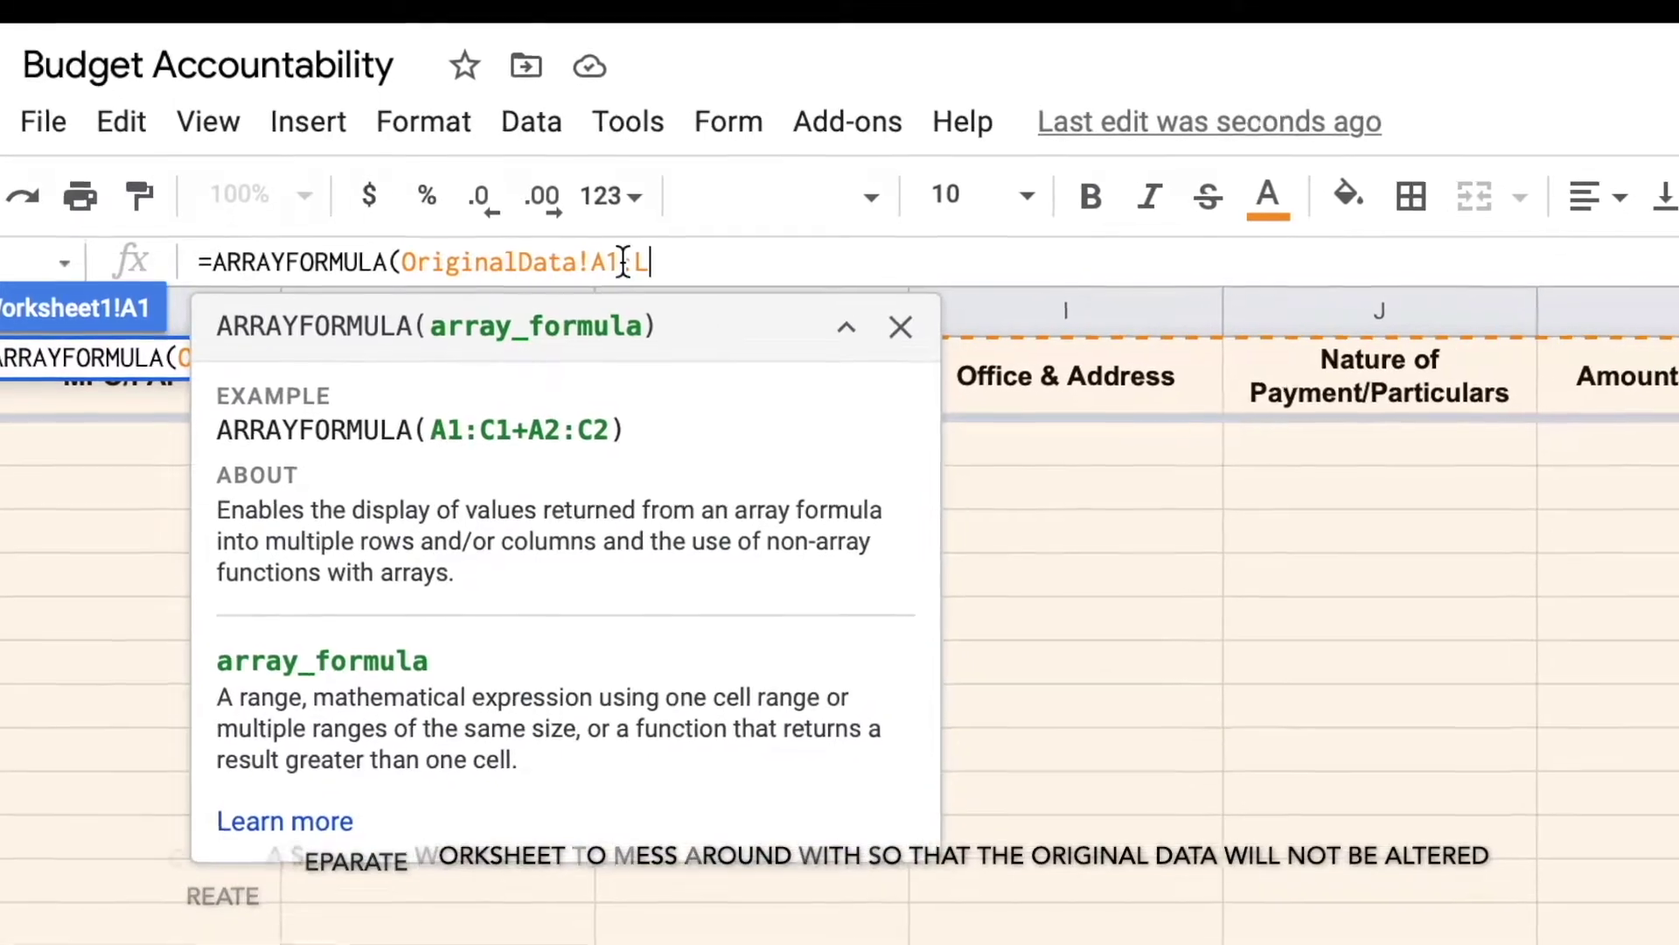
{"action": "left_click", "coordinate": [622, 261]}
{"action": "key", "text": "BackSpace"}
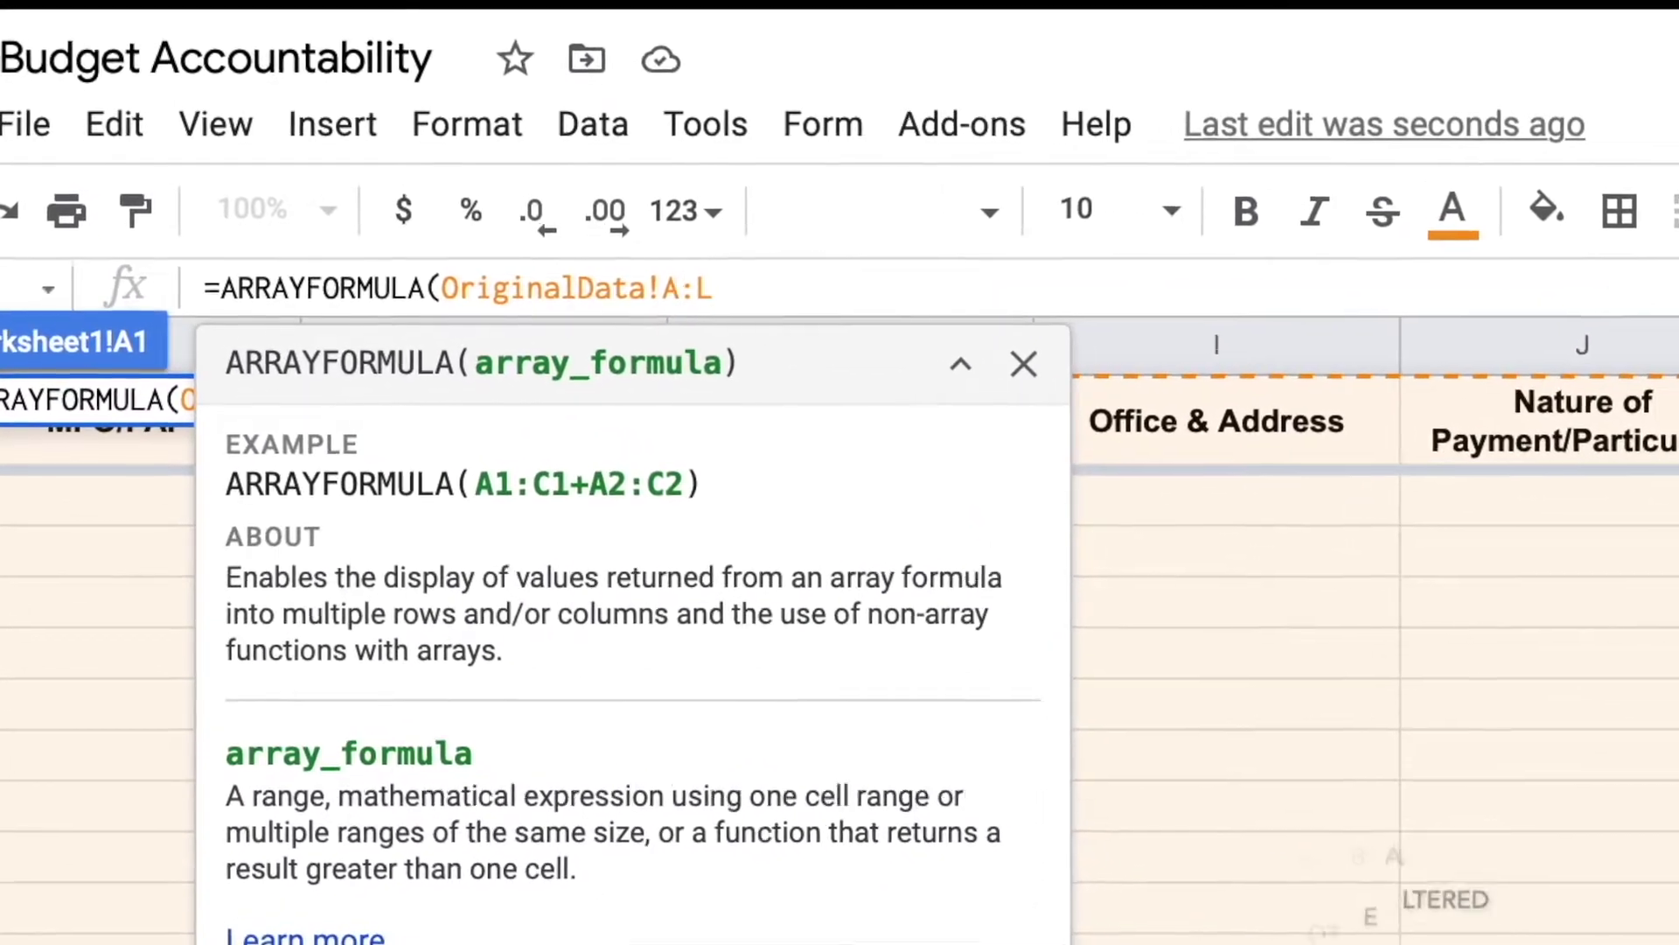
{"action": "key", "text": "F4"}
{"action": "type", "text": ")"}
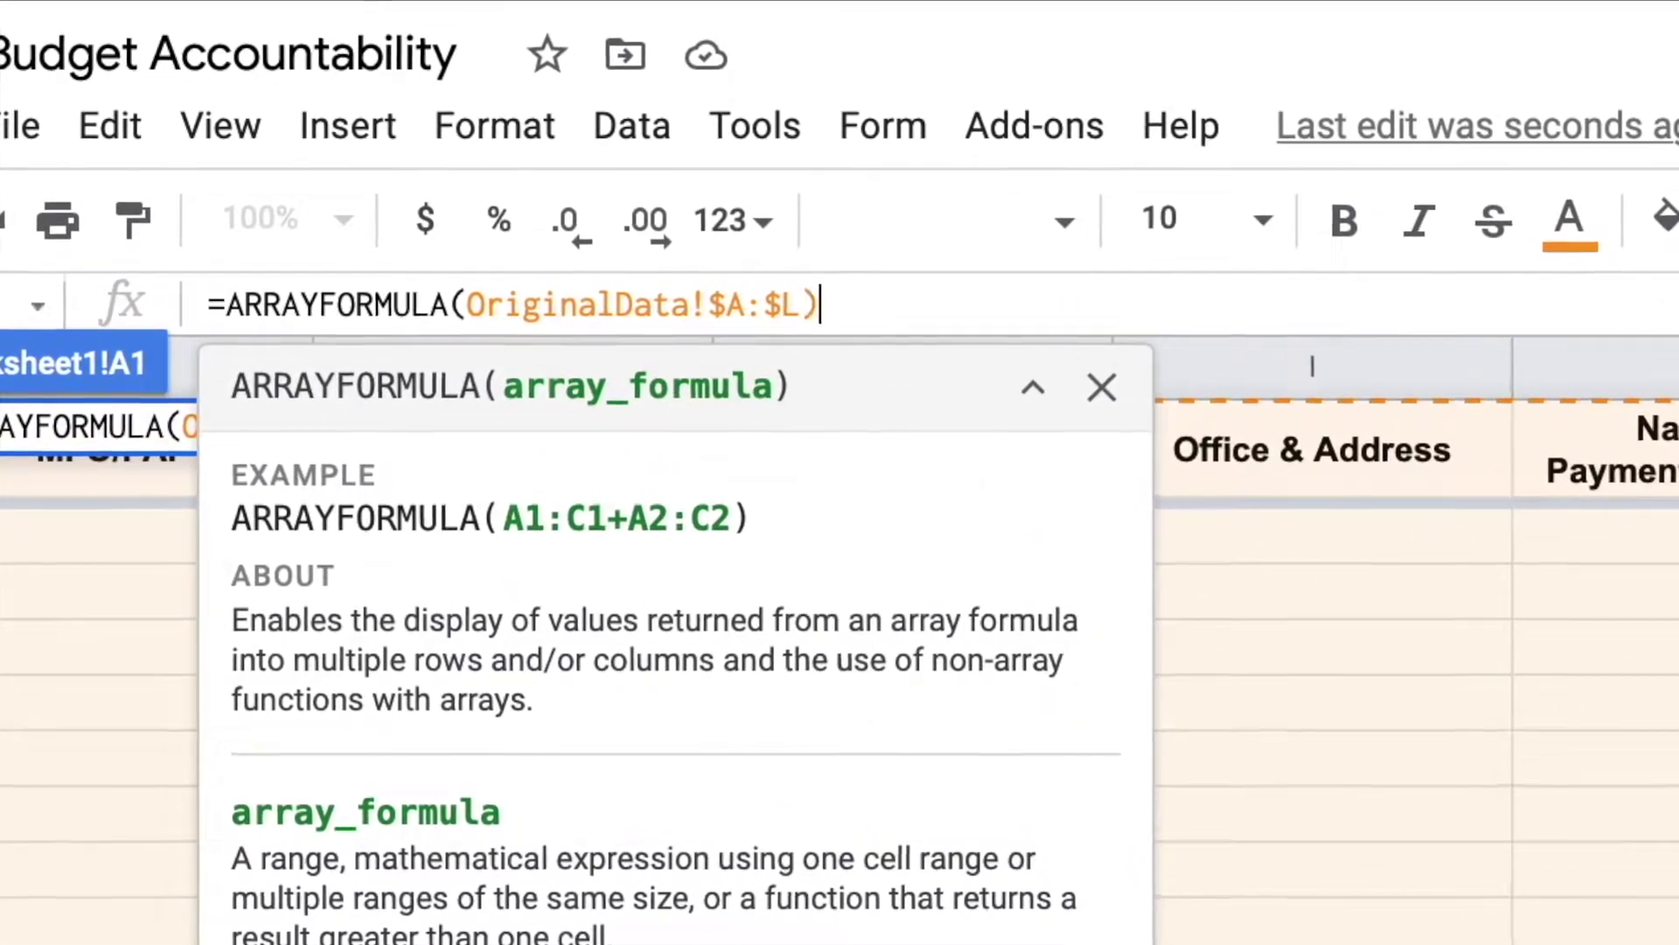
{"action": "key", "text": "Return"}
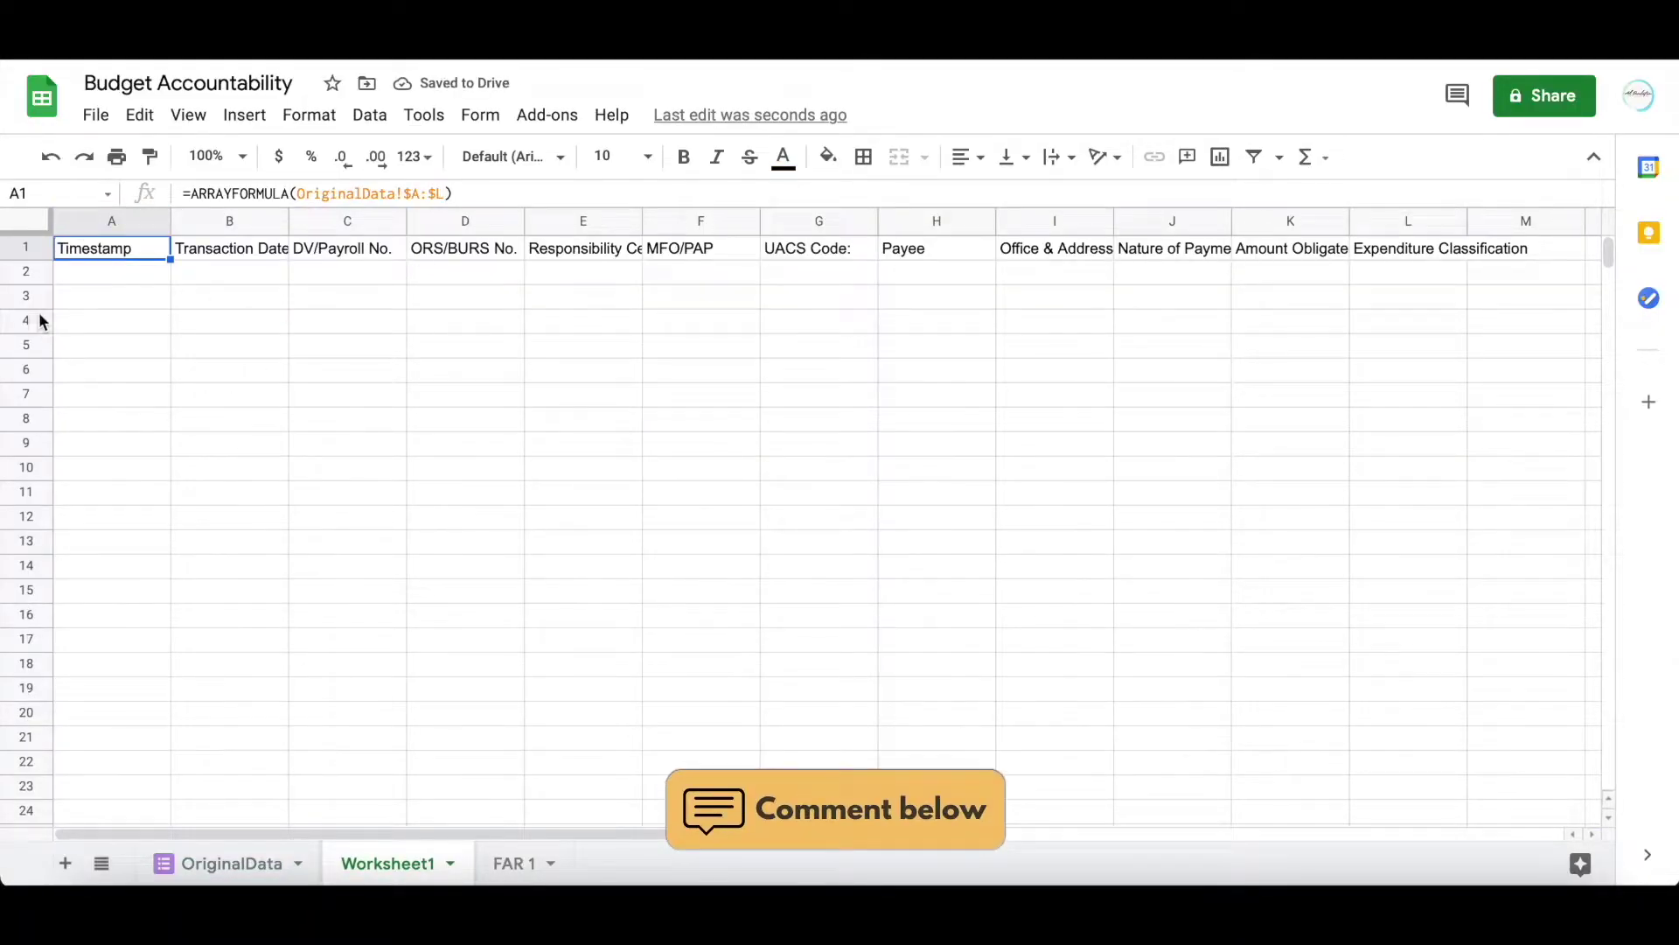
Make Worksheet1's header row bold, centre- and middle-aligned, with wrapped text
{"action": "left_click", "coordinate": [27, 249]}
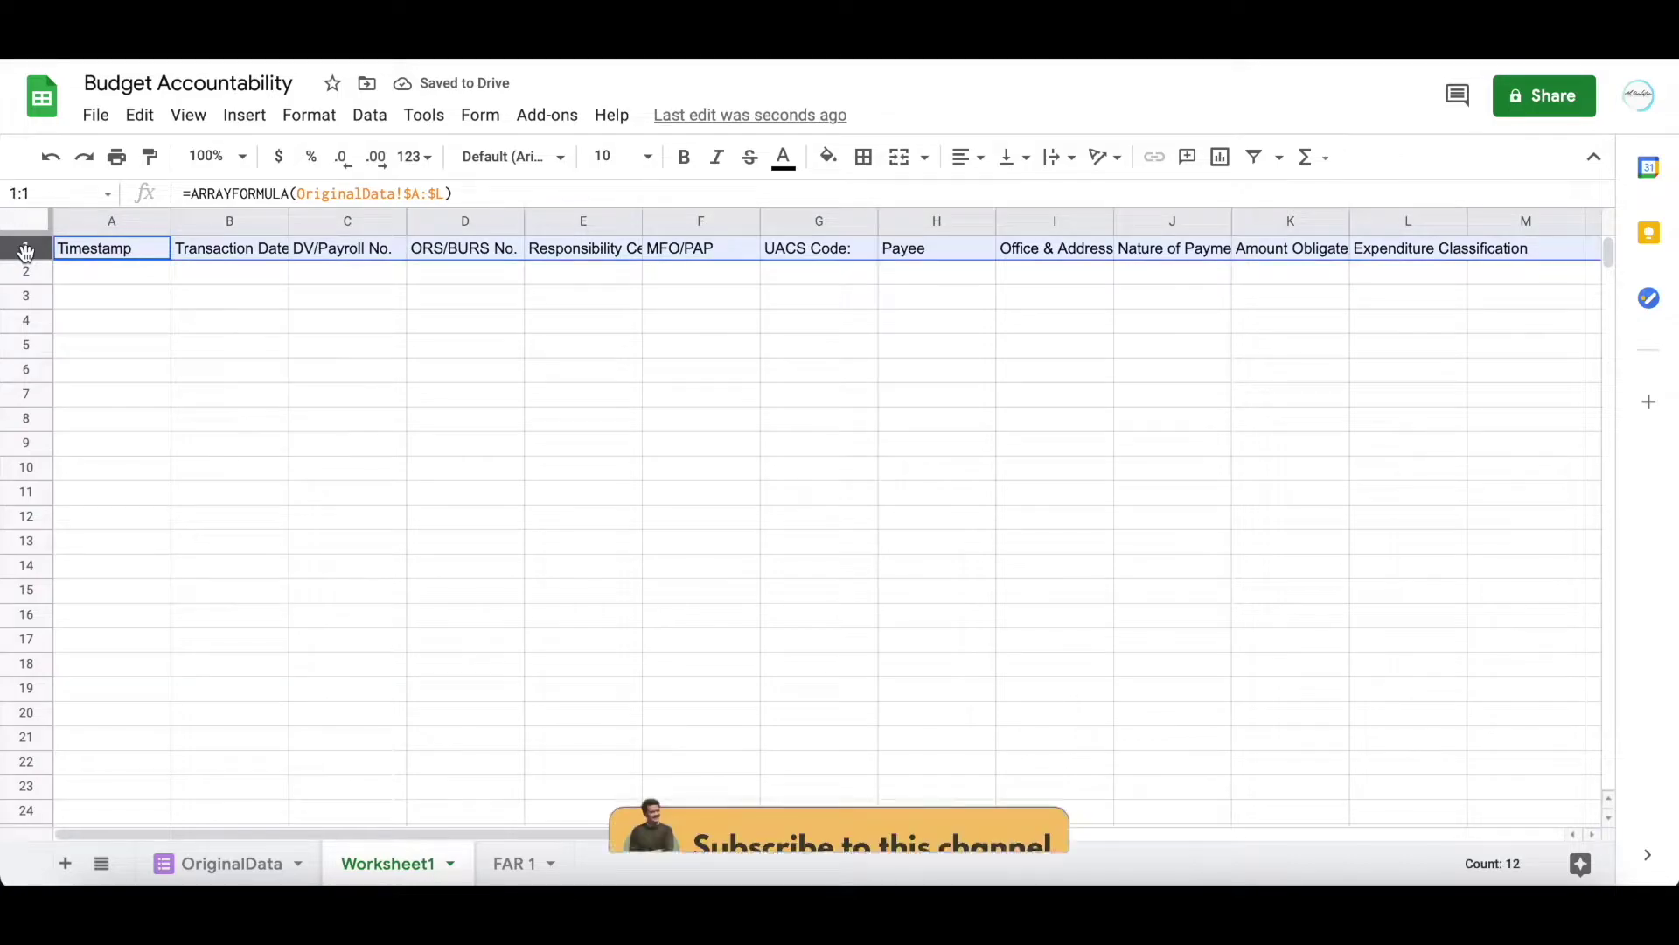
{"action": "left_click", "coordinate": [687, 160]}
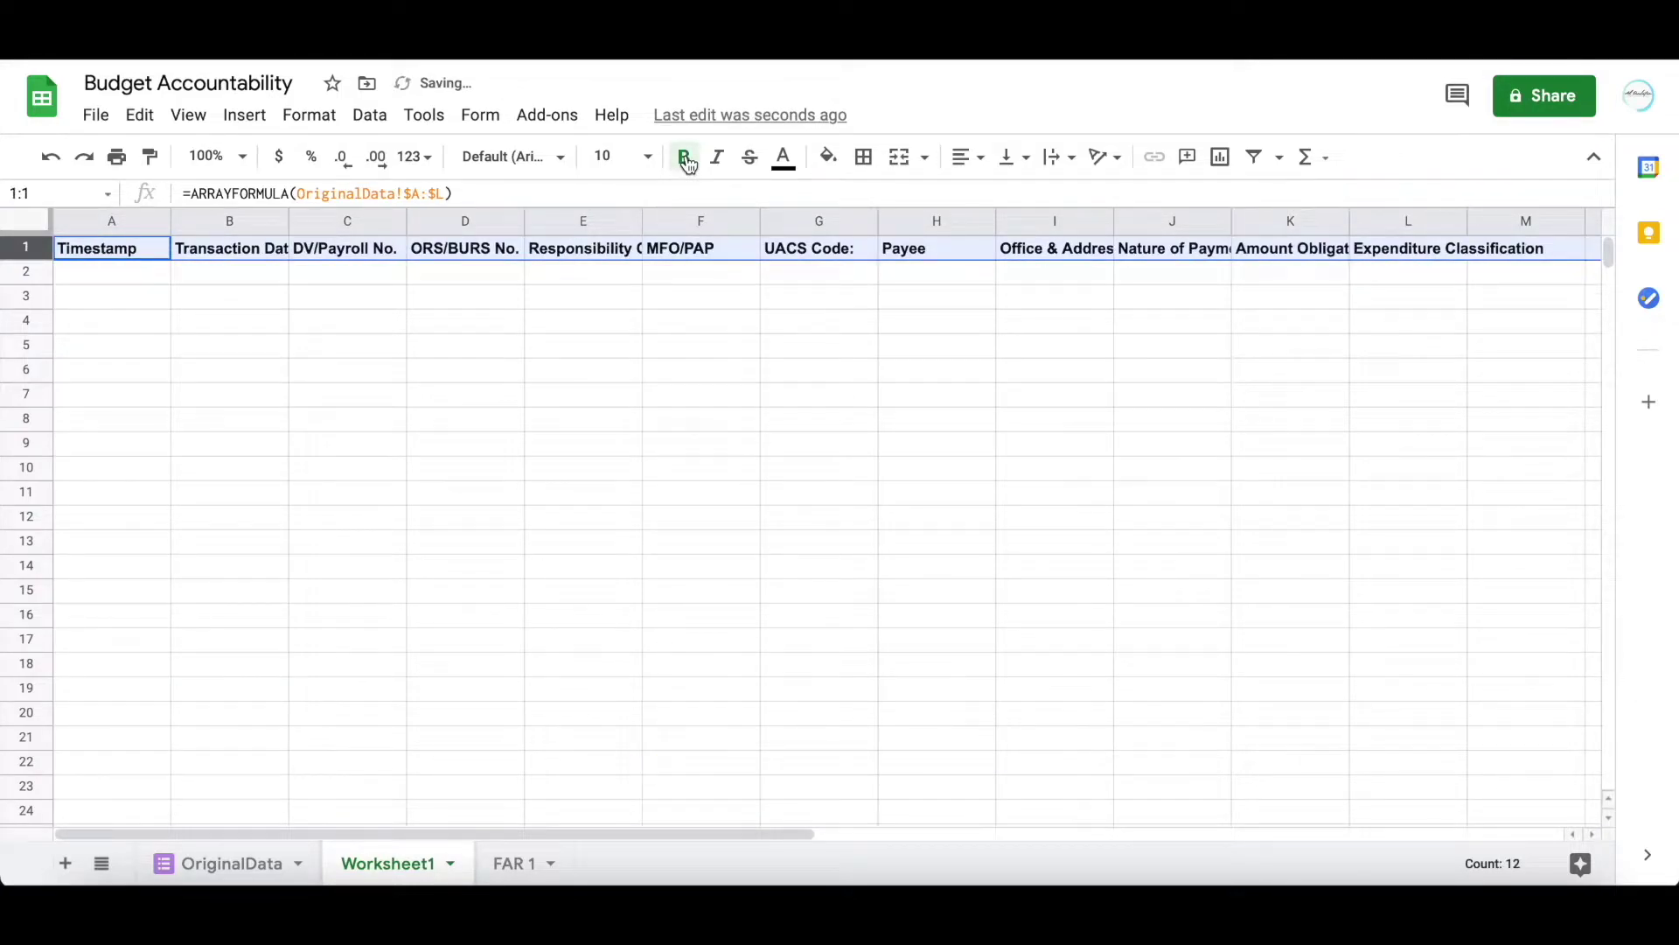
{"action": "left_click", "coordinate": [971, 158]}
{"action": "left_click", "coordinate": [994, 195]}
{"action": "left_click", "coordinate": [1016, 159]}
{"action": "left_click", "coordinate": [1038, 196]}
{"action": "left_click", "coordinate": [1058, 157]}
{"action": "left_click", "coordinate": [1084, 197]}
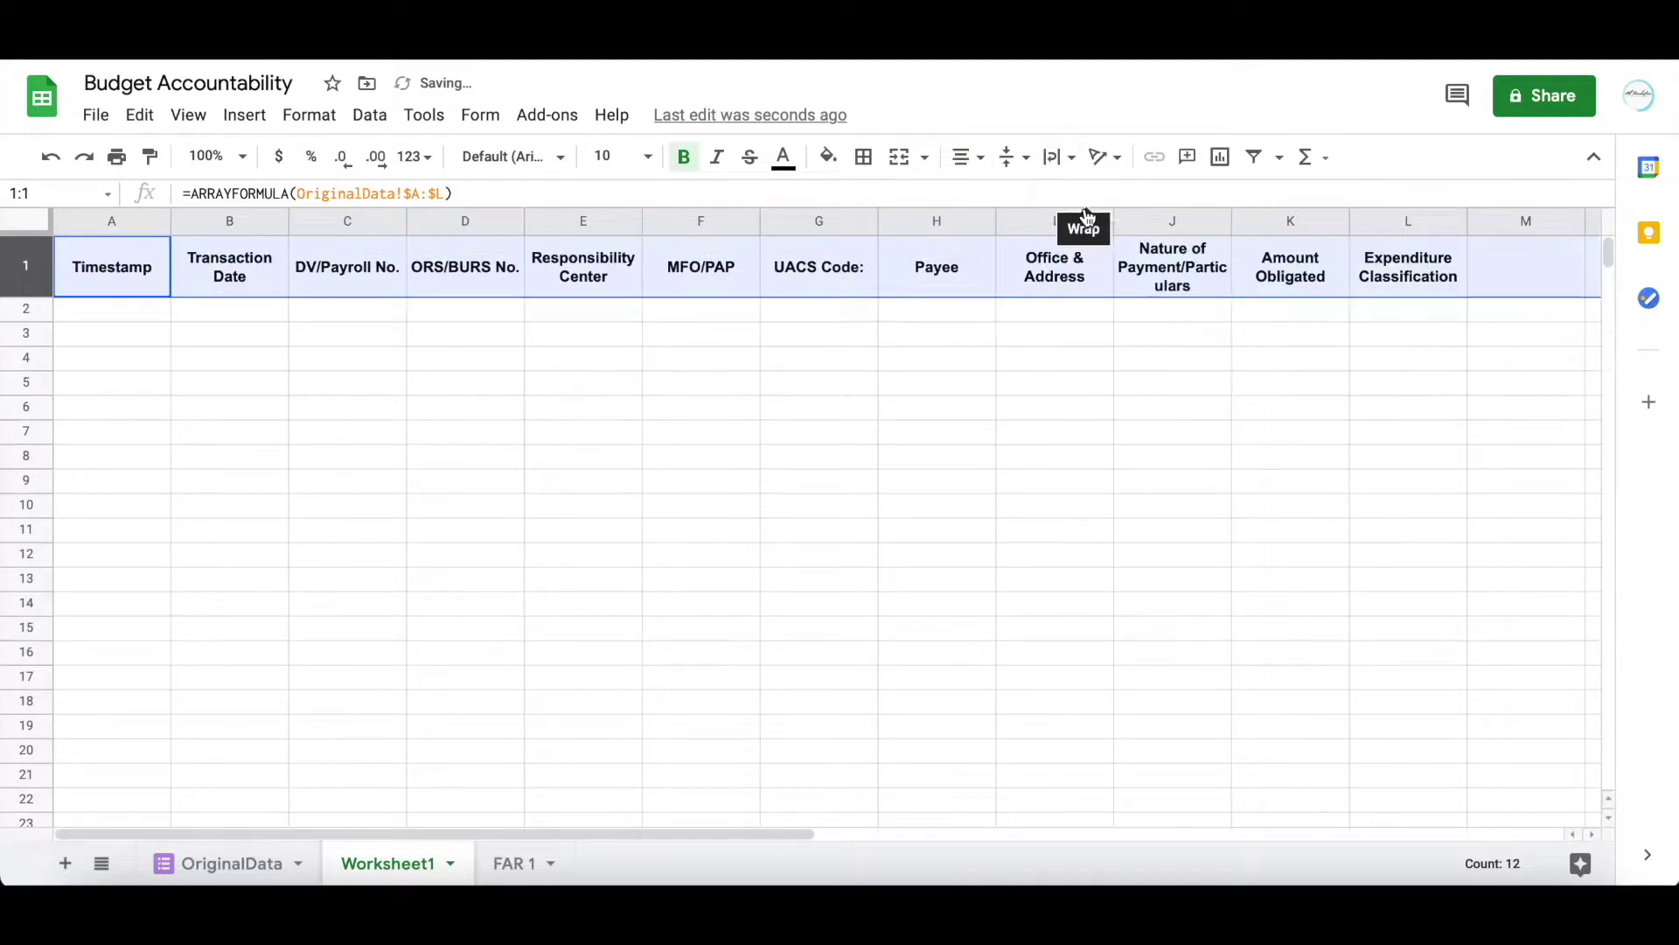
{"action": "left_click", "coordinate": [380, 409]}
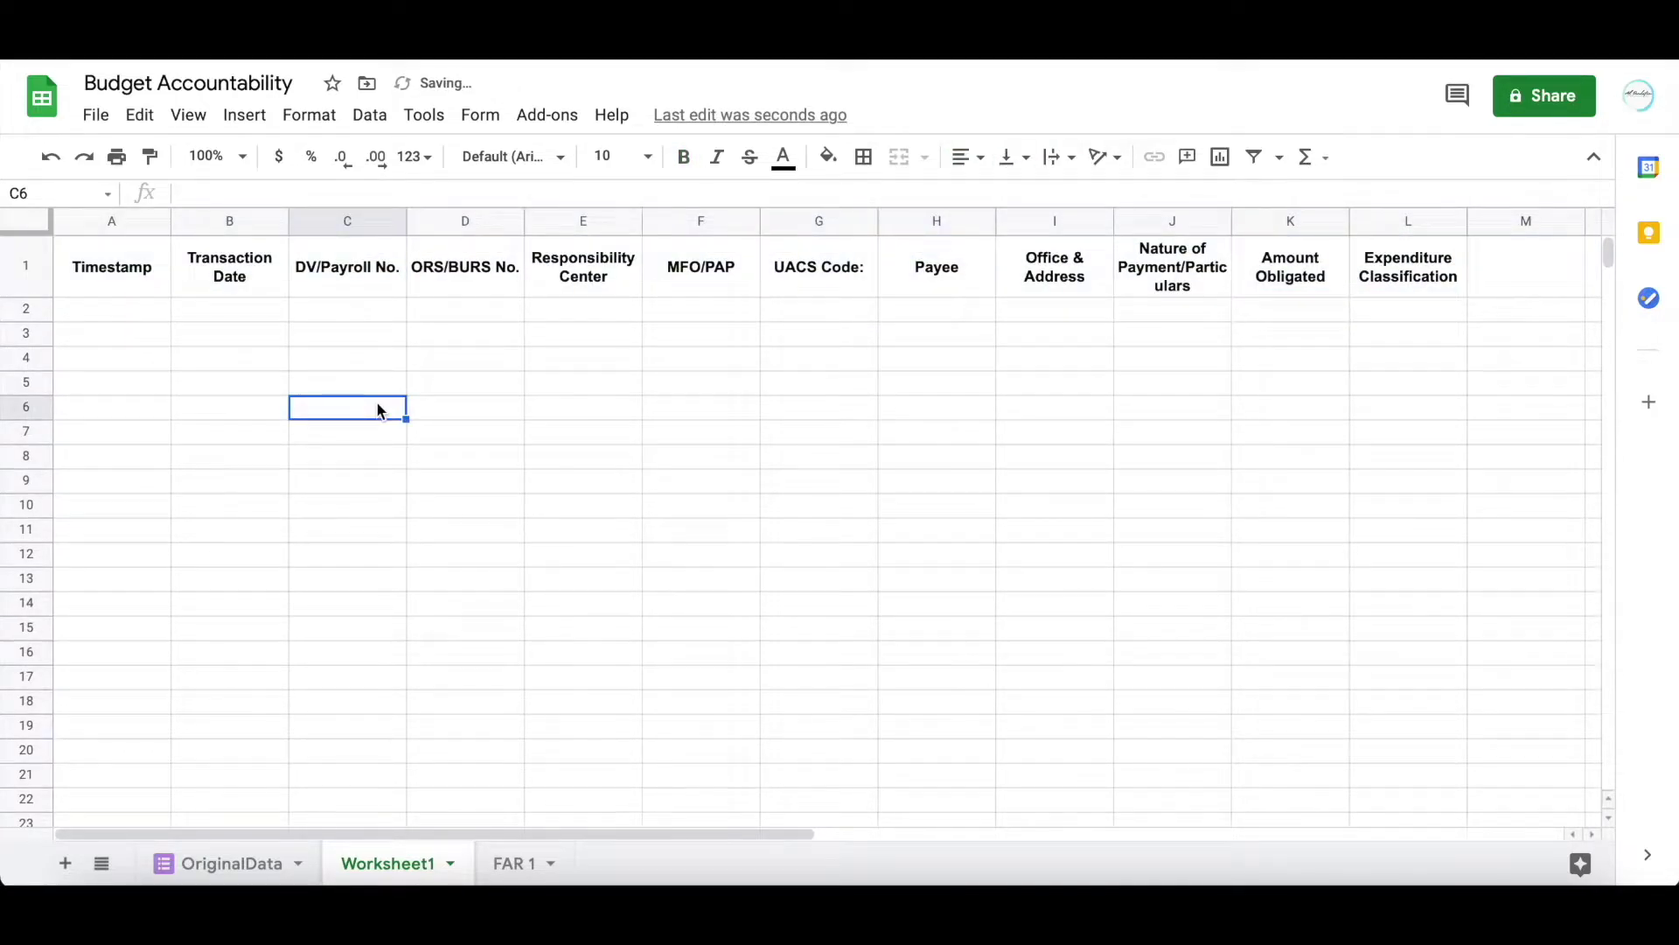
Freeze only the header row at the top of Worksheet1
{"action": "left_click", "coordinate": [112, 304]}
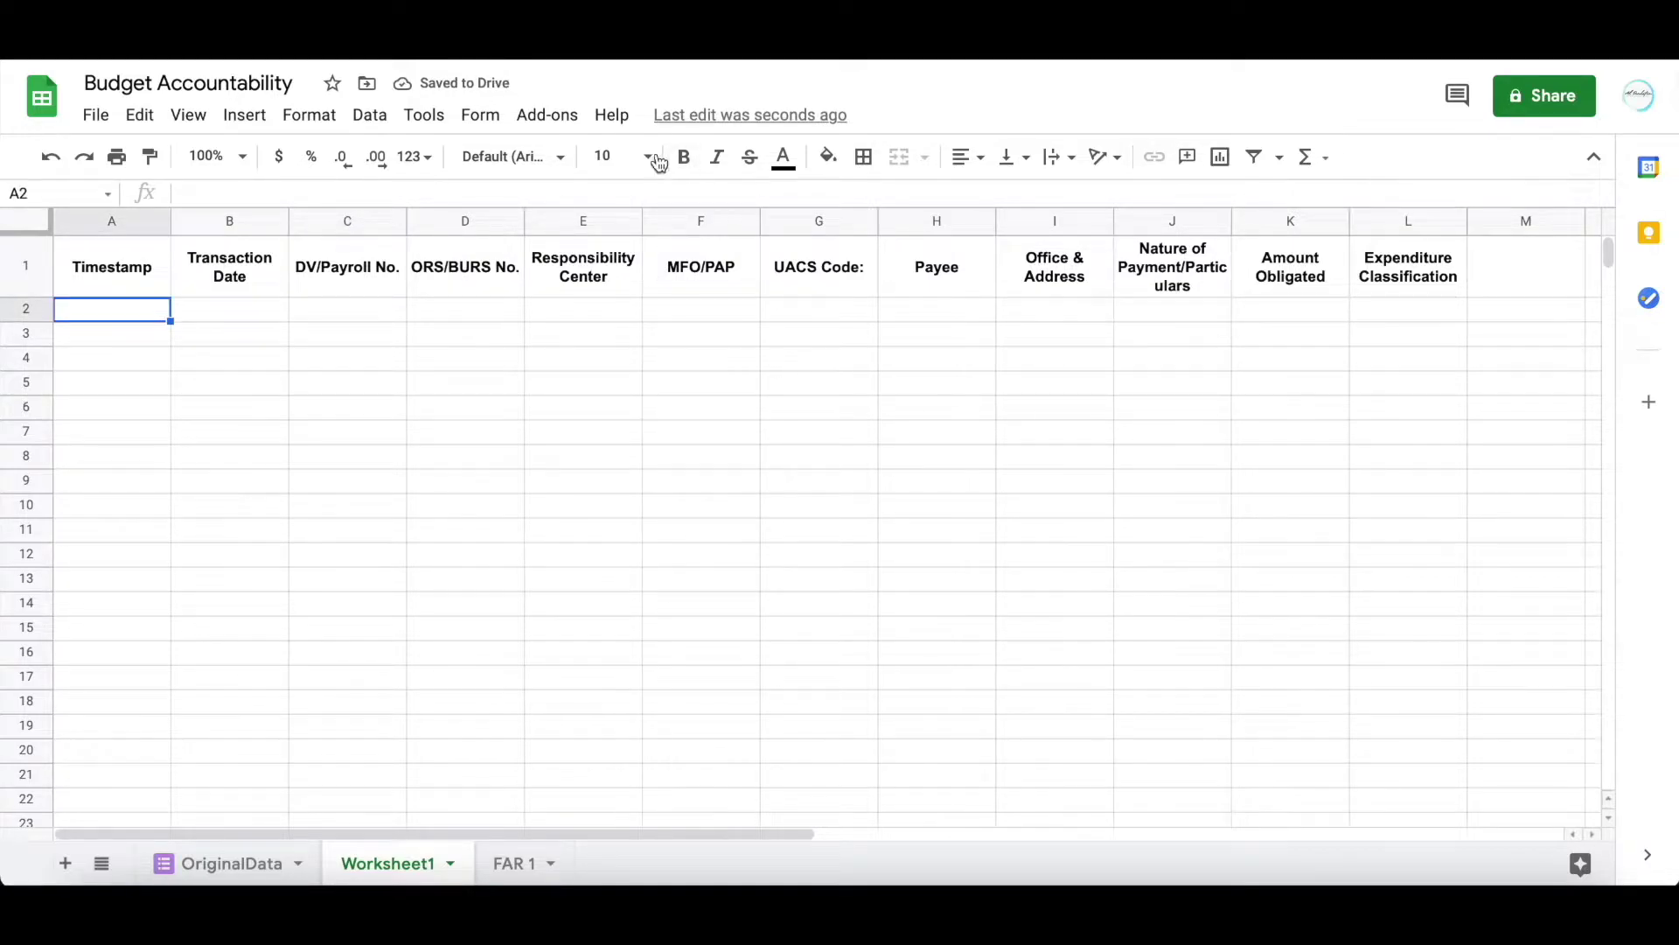
{"action": "left_click", "coordinate": [180, 121]}
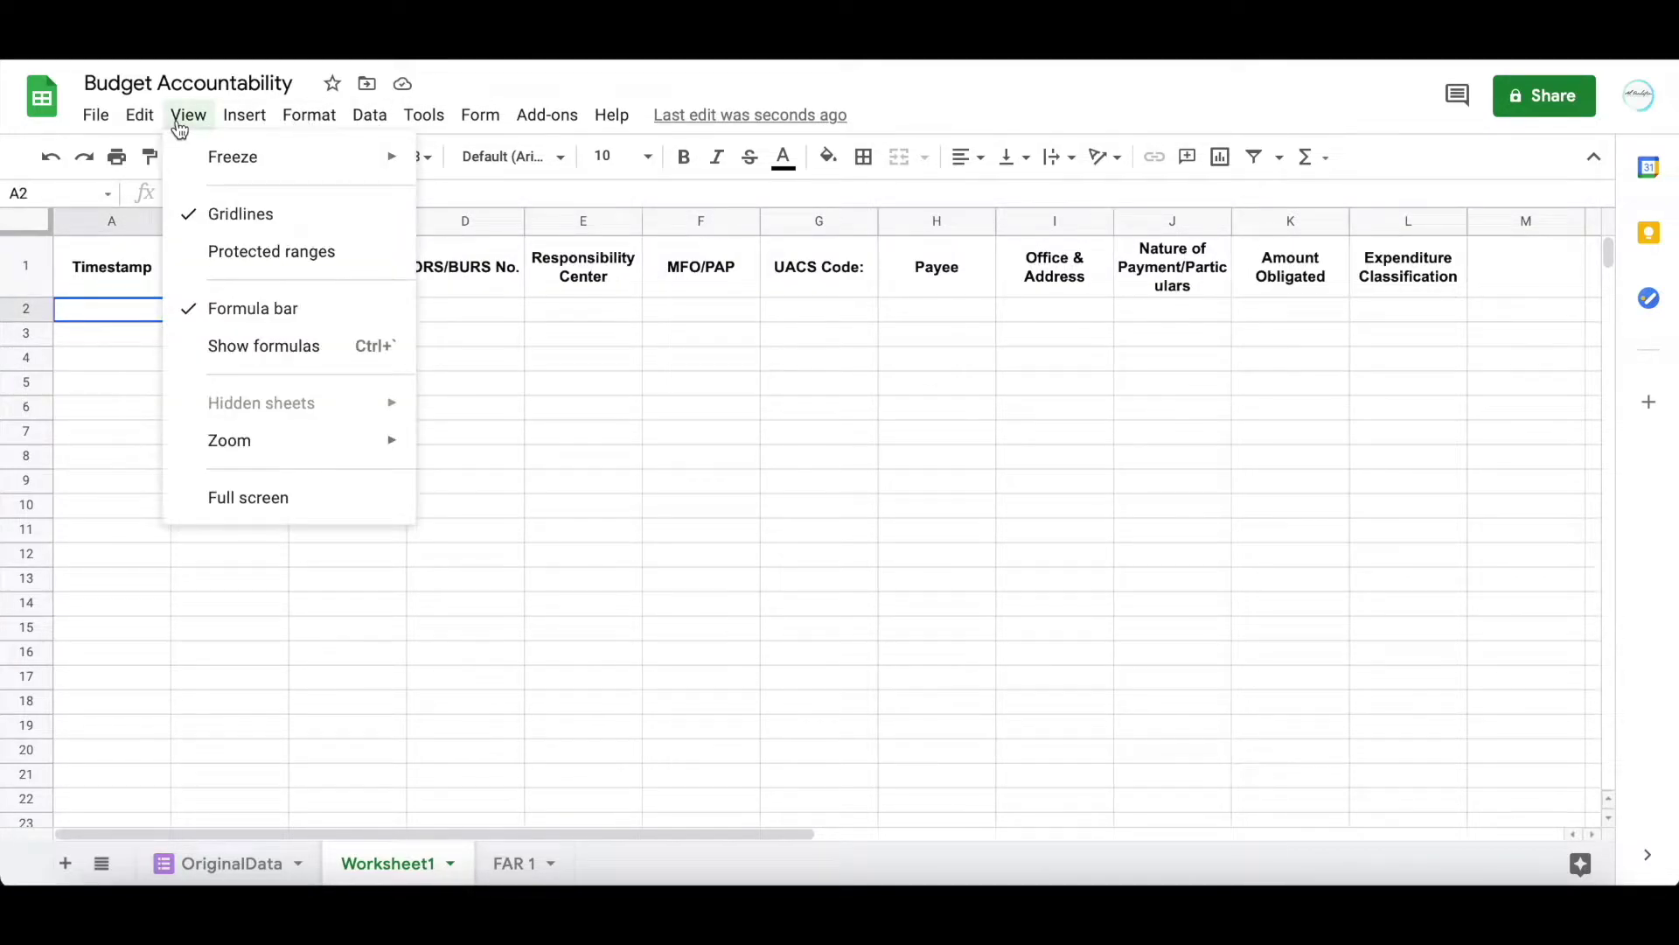
{"action": "left_click", "coordinate": [487, 238]}
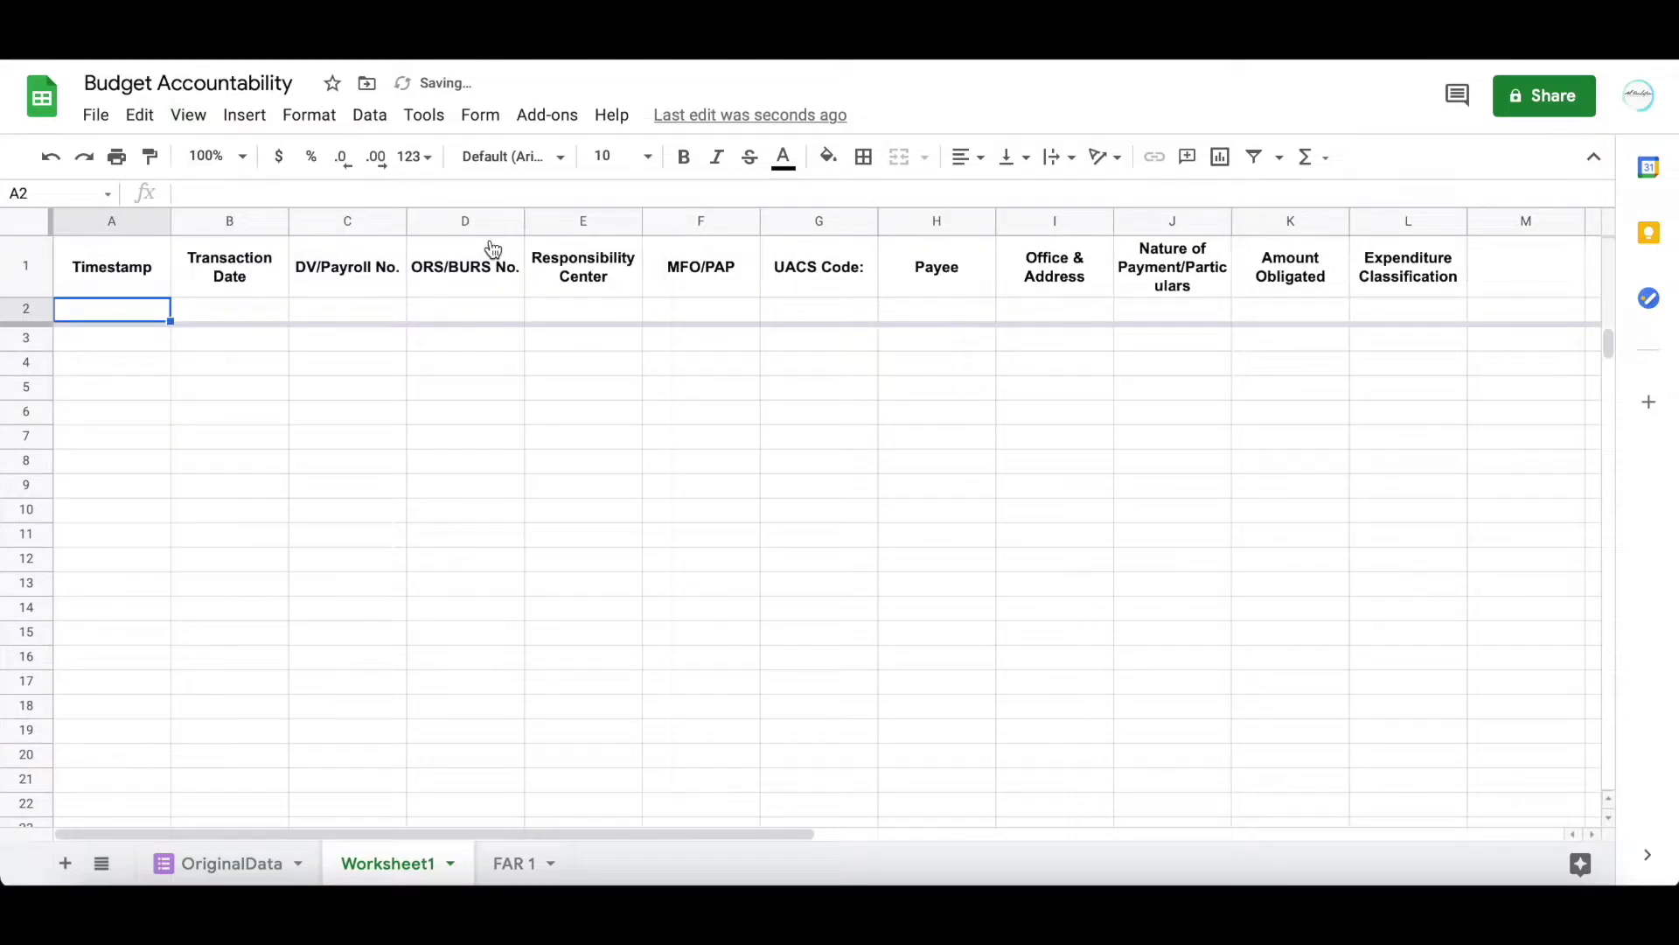
{"action": "left_click_drag", "start_coordinate": [305, 324], "coordinate": [304, 299]}
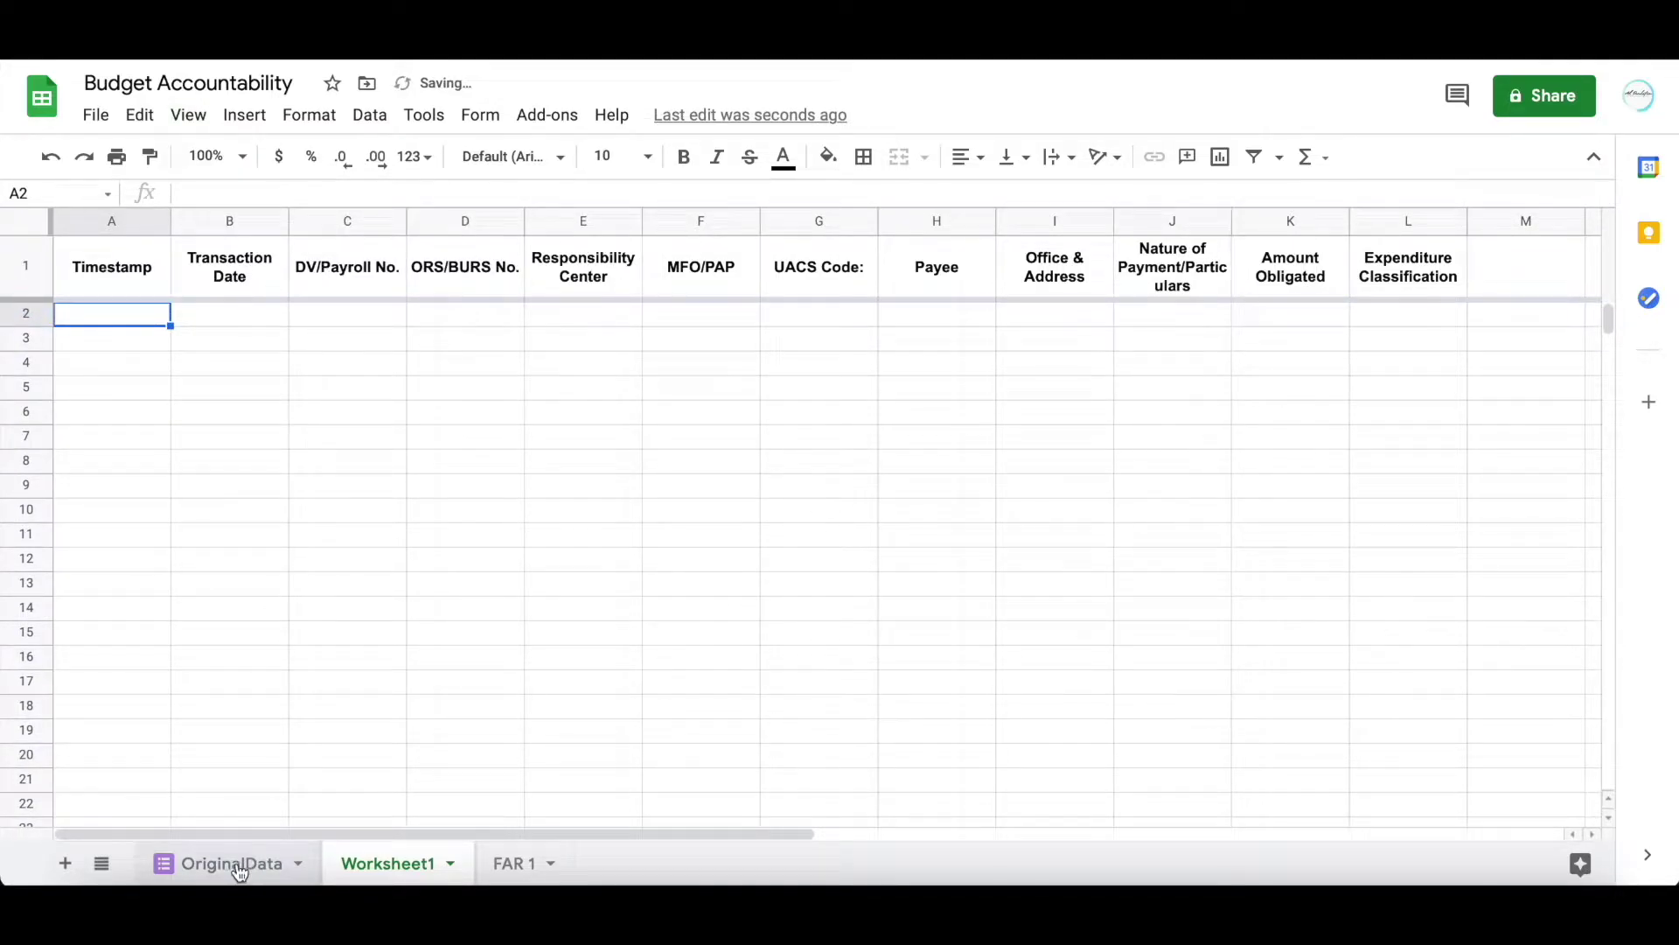
{"action": "left_click", "coordinate": [233, 869]}
{"action": "left_click", "coordinate": [297, 863]}
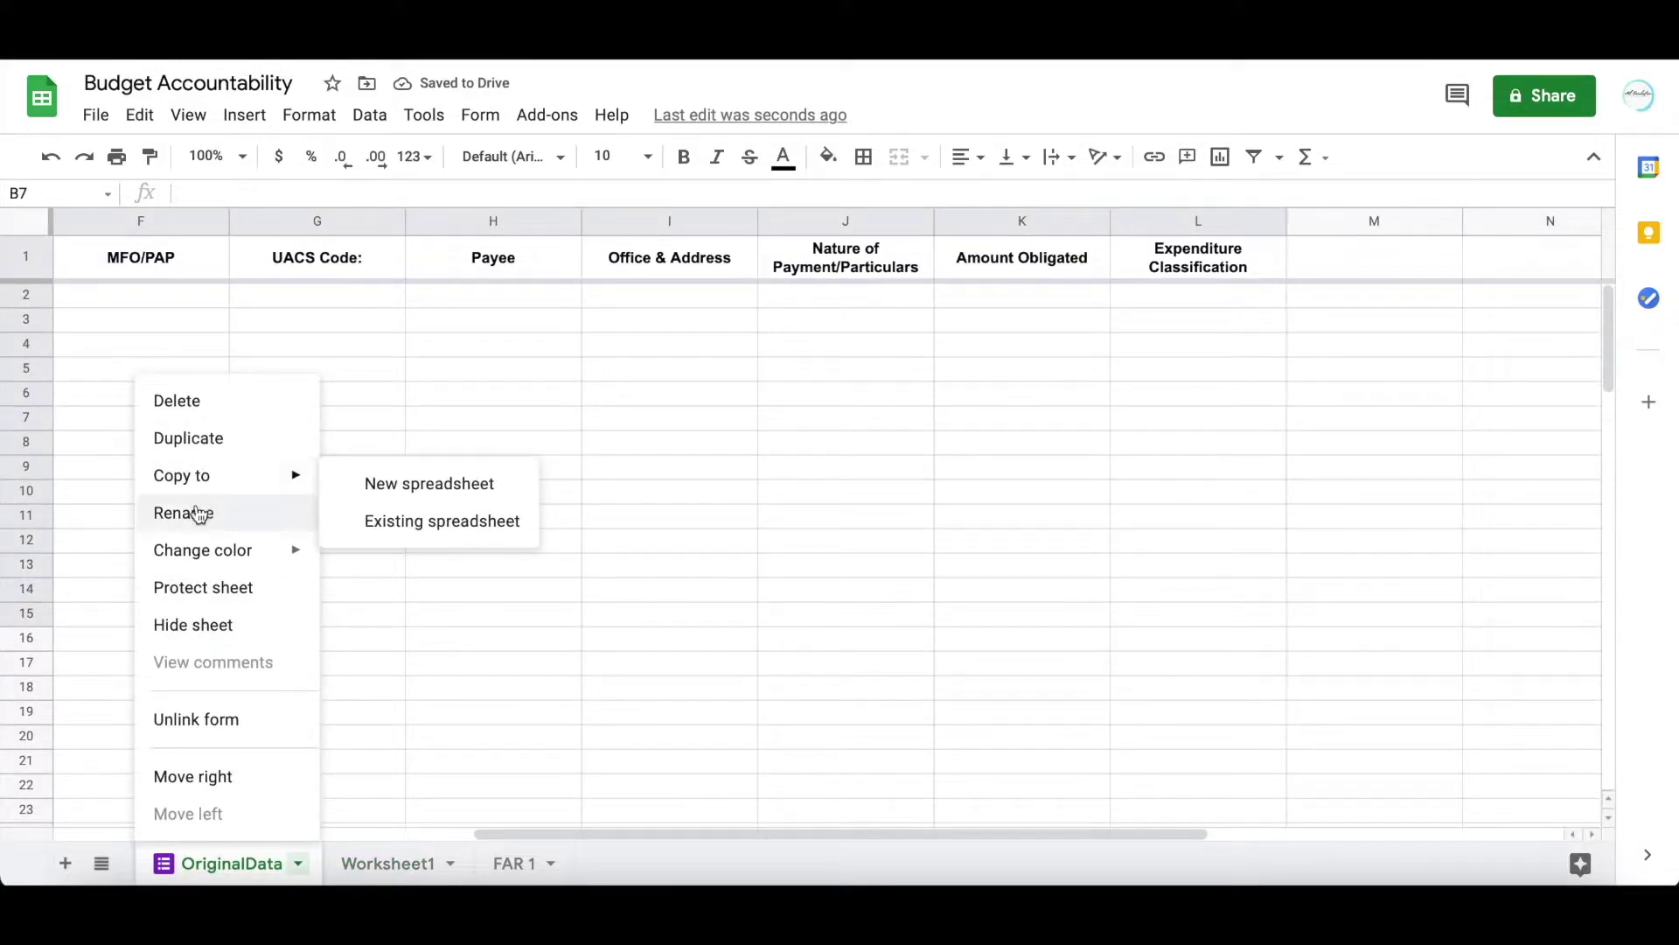
{"action": "left_click", "coordinate": [193, 625]}
{"action": "left_click", "coordinate": [451, 558]}
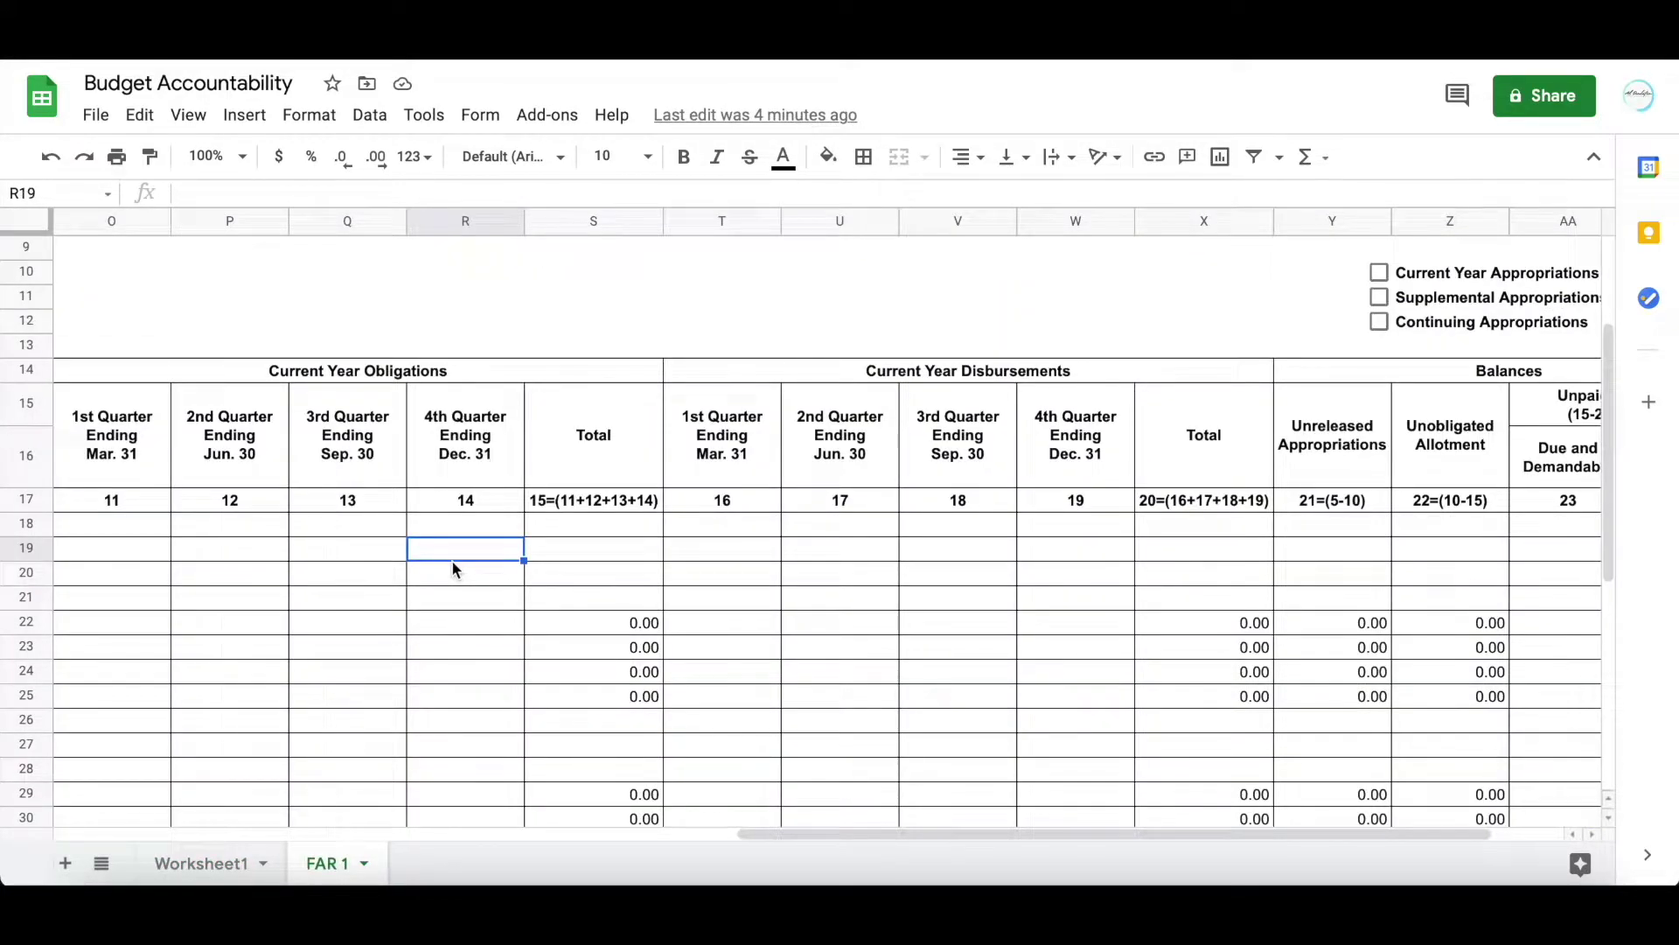
{"action": "scroll", "coordinate": [288, 598], "scroll_direction": "left", "scroll_amount": 3}
{"action": "scroll", "coordinate": [288, 599], "scroll_direction": "left", "scroll_amount": 1}
{"action": "scroll", "coordinate": [288, 599], "scroll_direction": "left", "scroll_amount": 2}
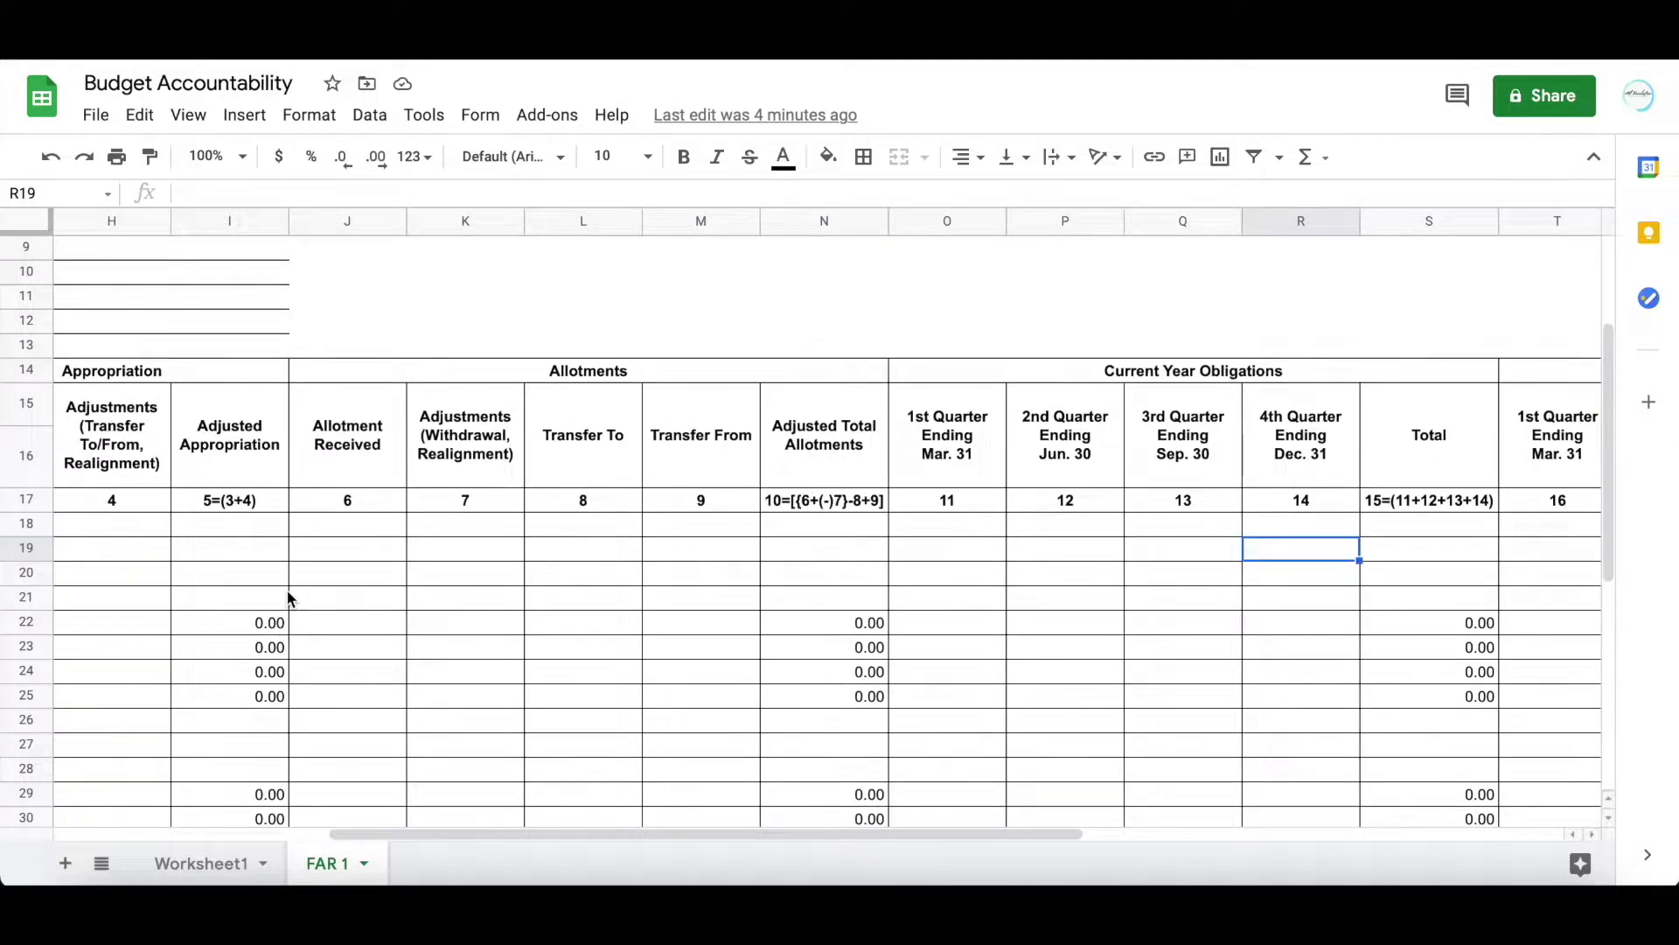
{"action": "left_click", "coordinate": [27, 501]}
{"action": "right_click", "coordinate": [26, 500]}
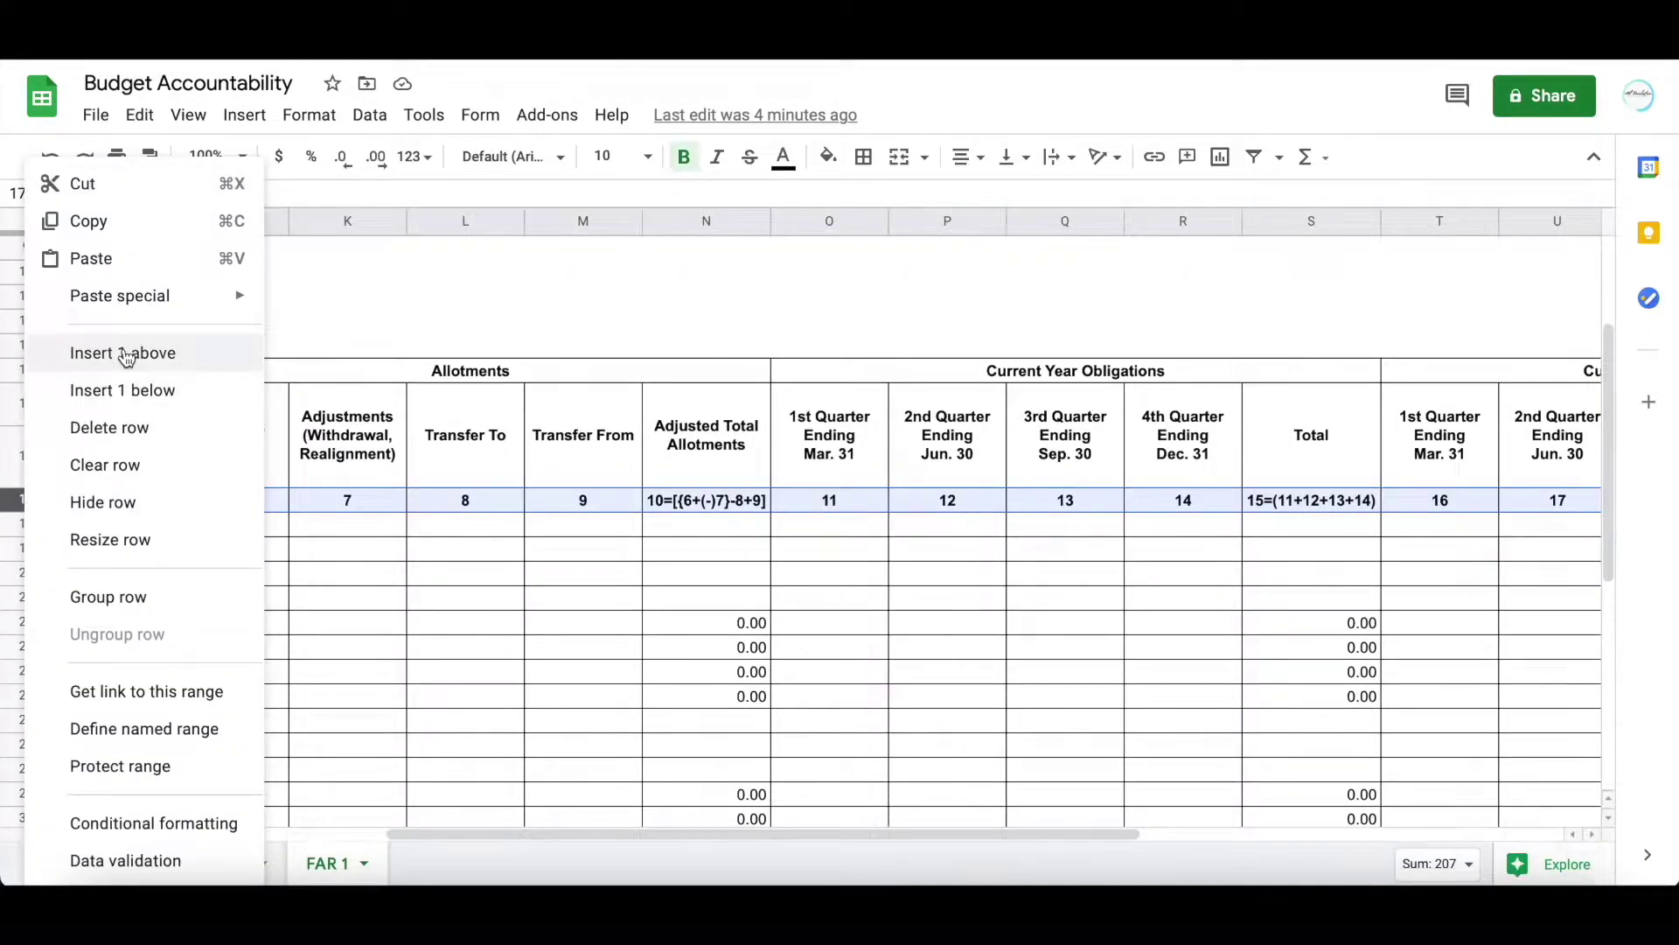
{"action": "left_click", "coordinate": [126, 353]}
{"action": "left_click", "coordinate": [619, 630]}
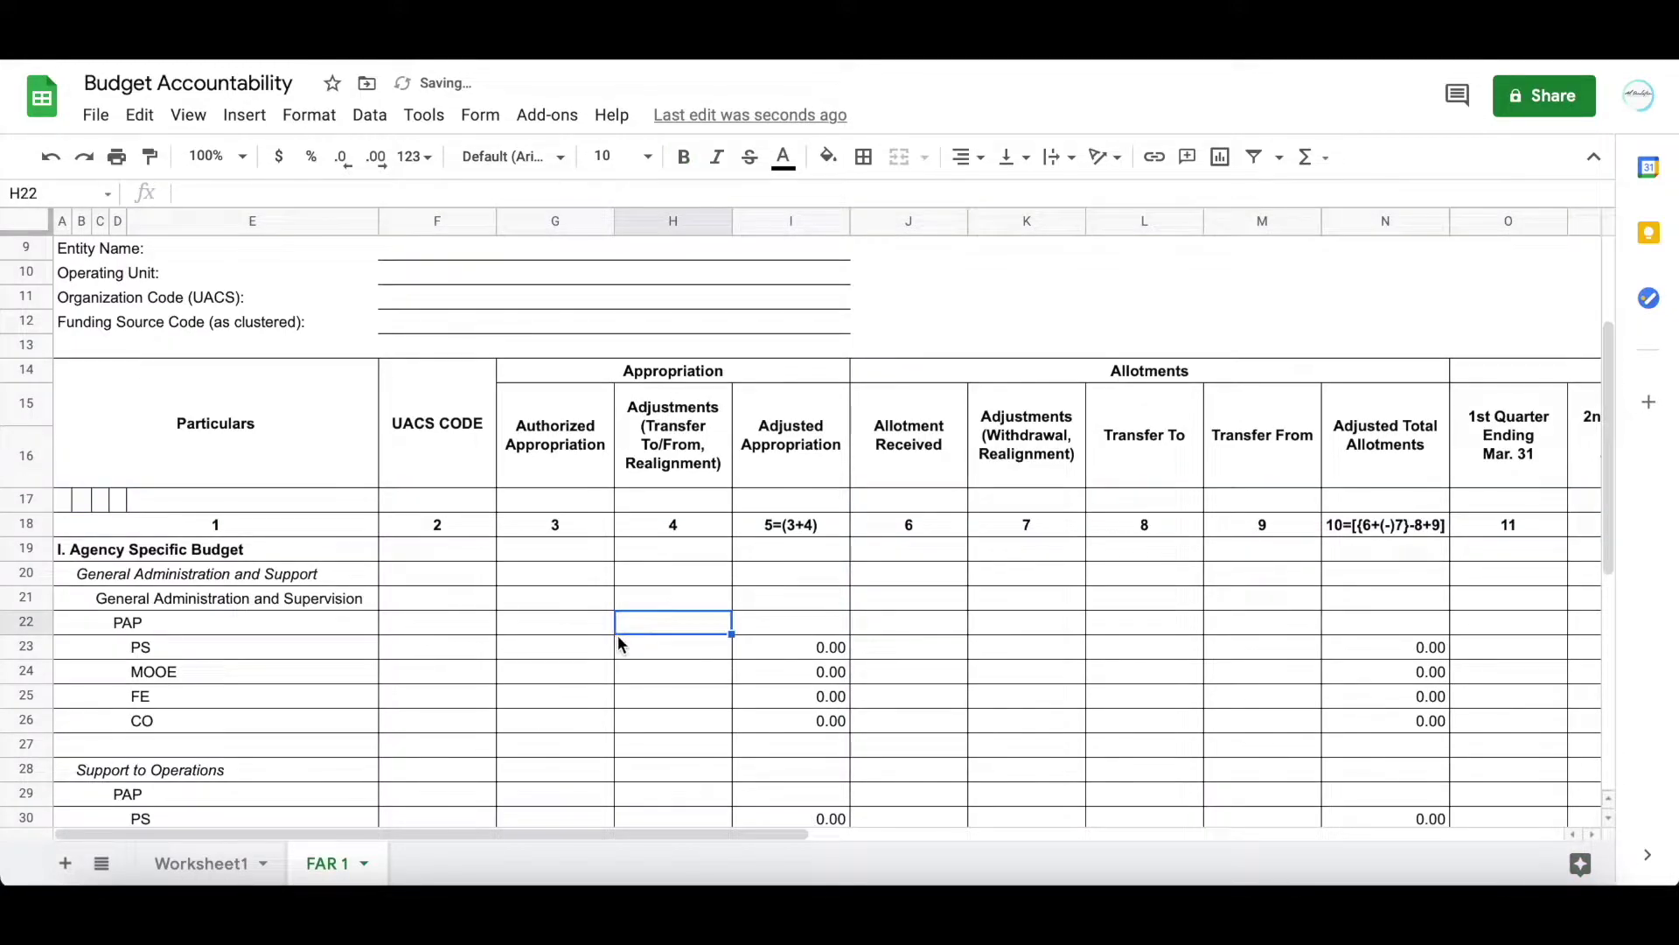
{"action": "scroll", "coordinate": [1085, 632], "scroll_direction": "right", "scroll_amount": 5}
{"action": "scroll", "coordinate": [1086, 632], "scroll_direction": "right", "scroll_amount": 4}
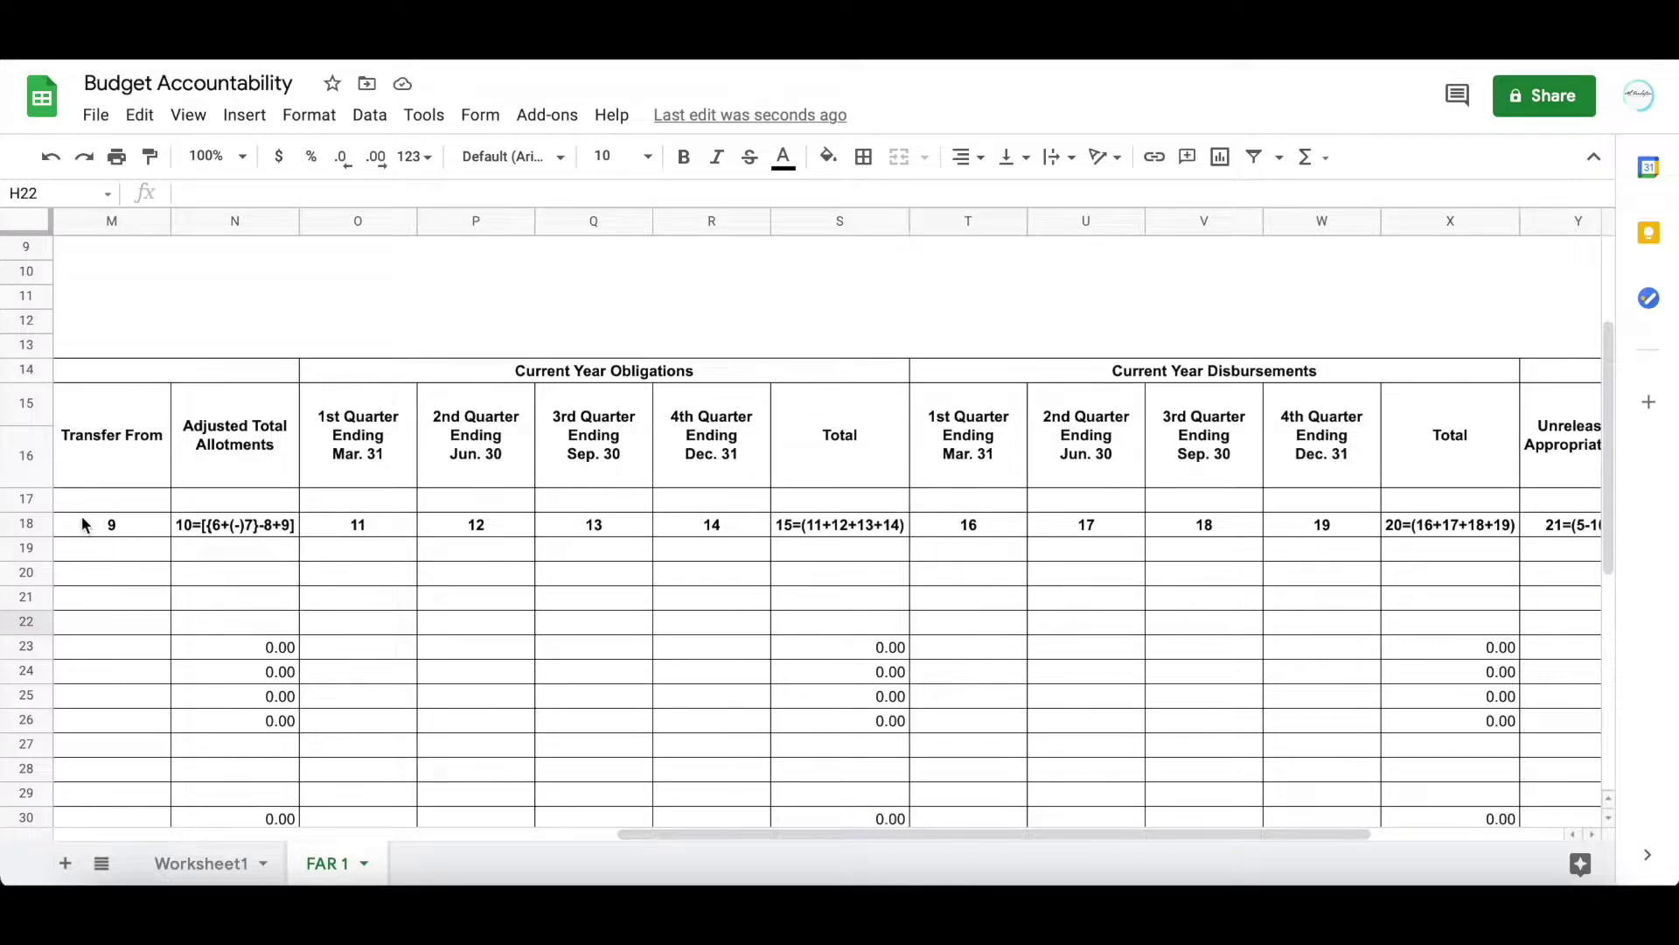
{"action": "left_click", "coordinate": [26, 498]}
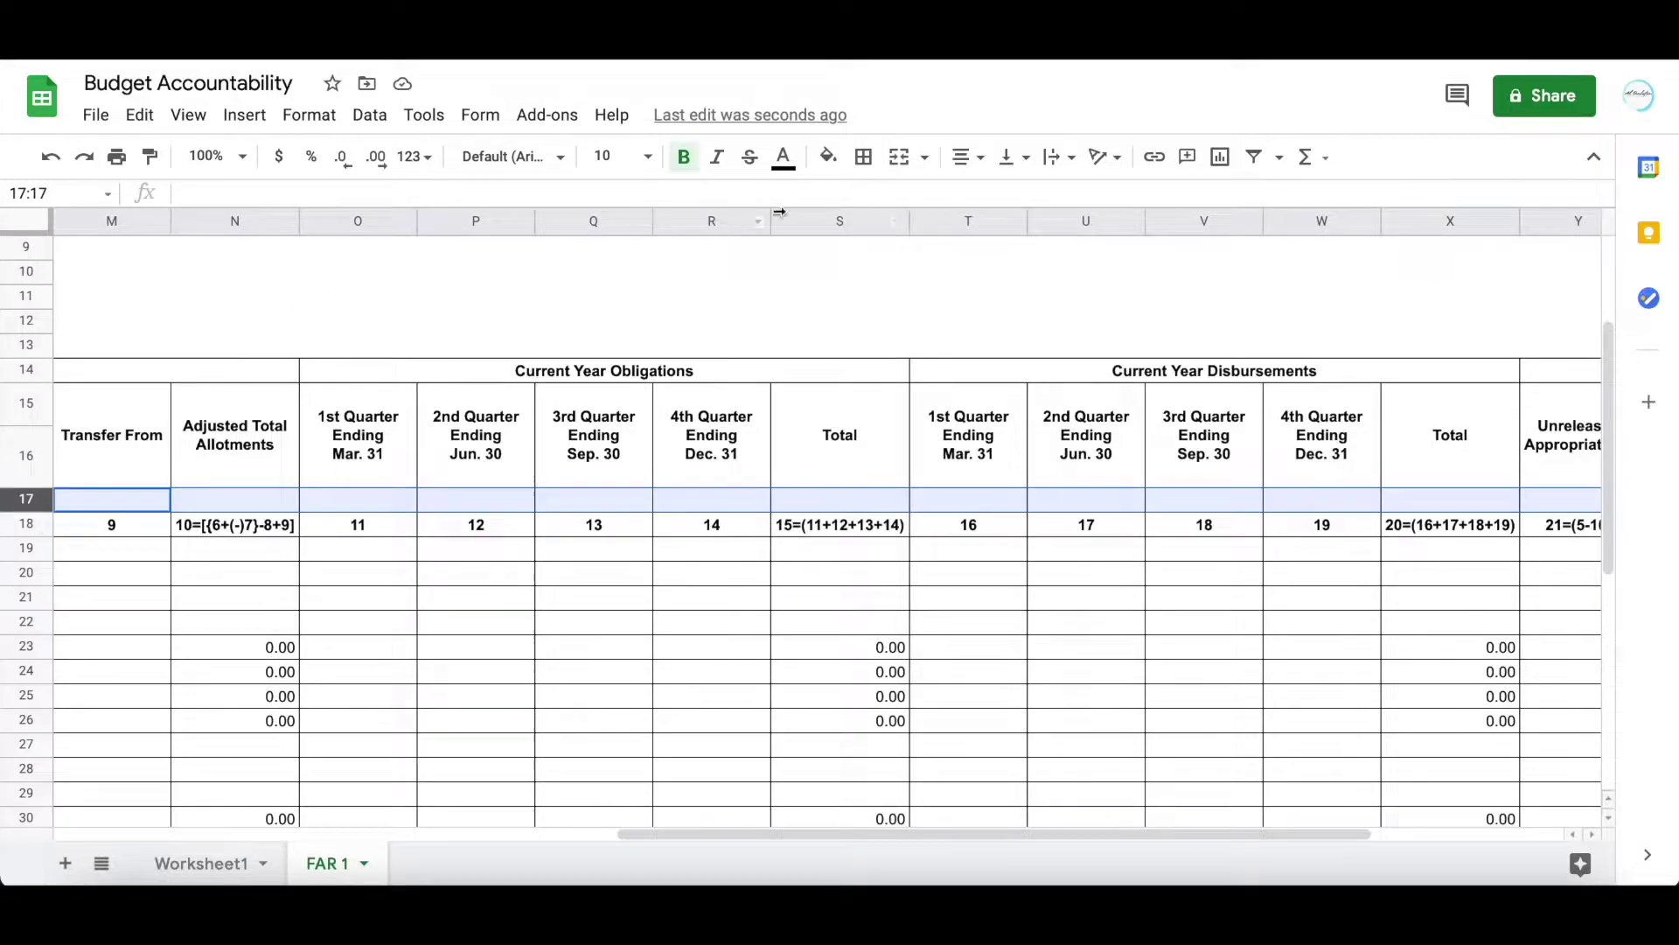
Shade row 17 of FAR 1 yellow
{"action": "left_click", "coordinate": [828, 159]}
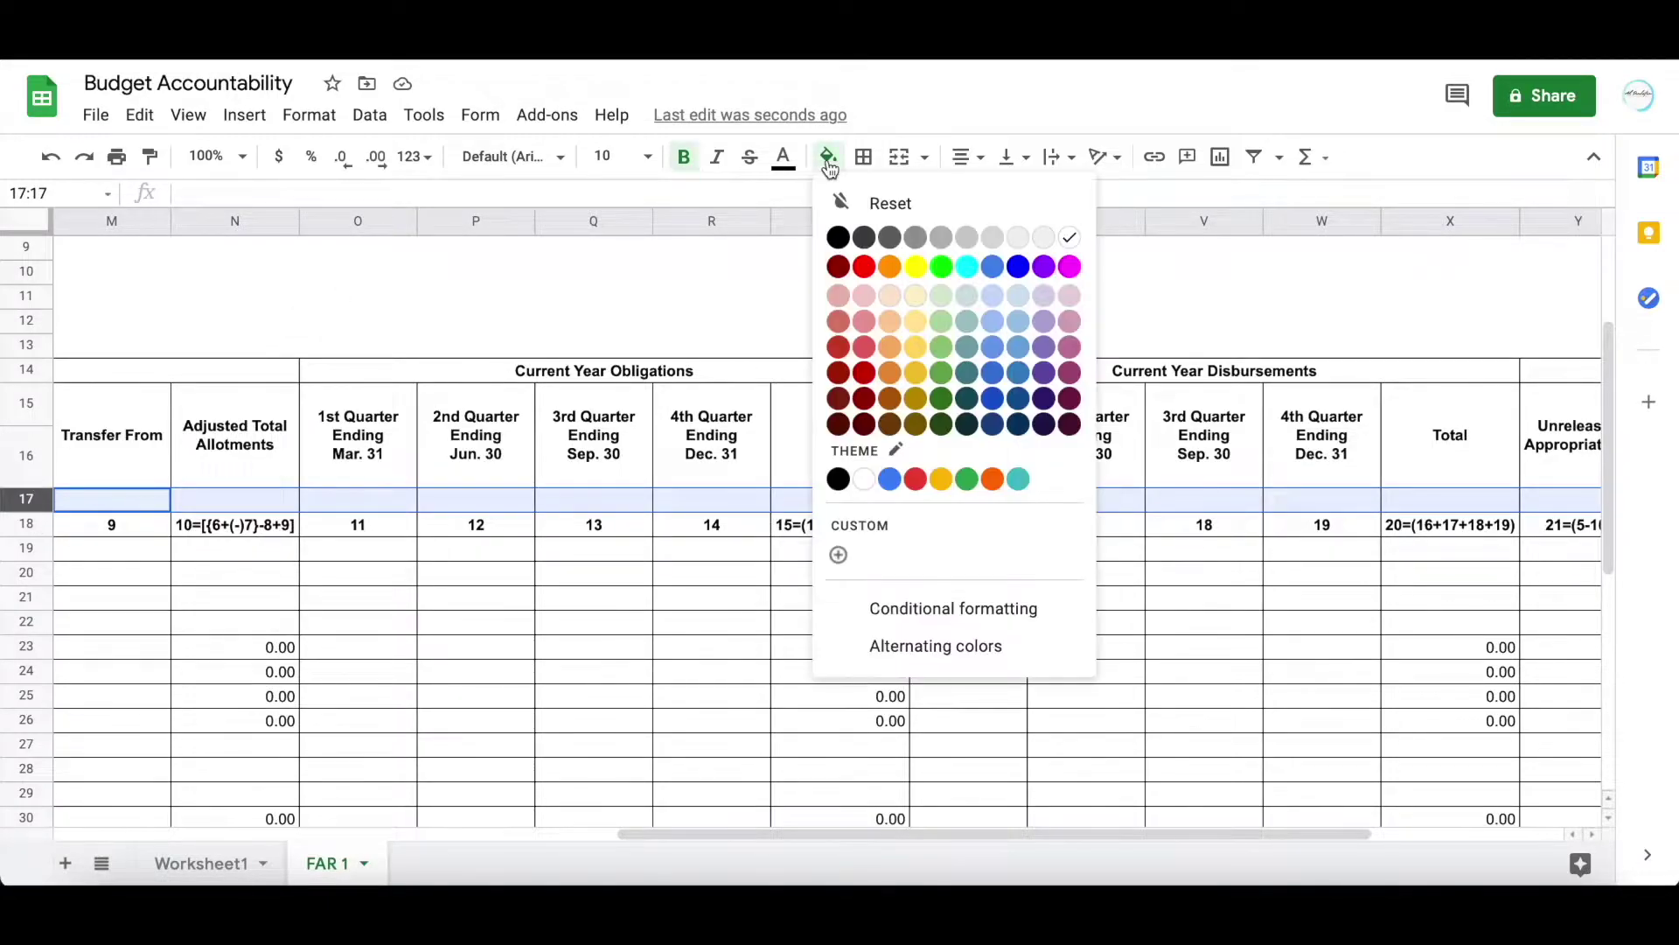
{"action": "left_click", "coordinate": [916, 266]}
{"action": "left_click", "coordinate": [552, 624]}
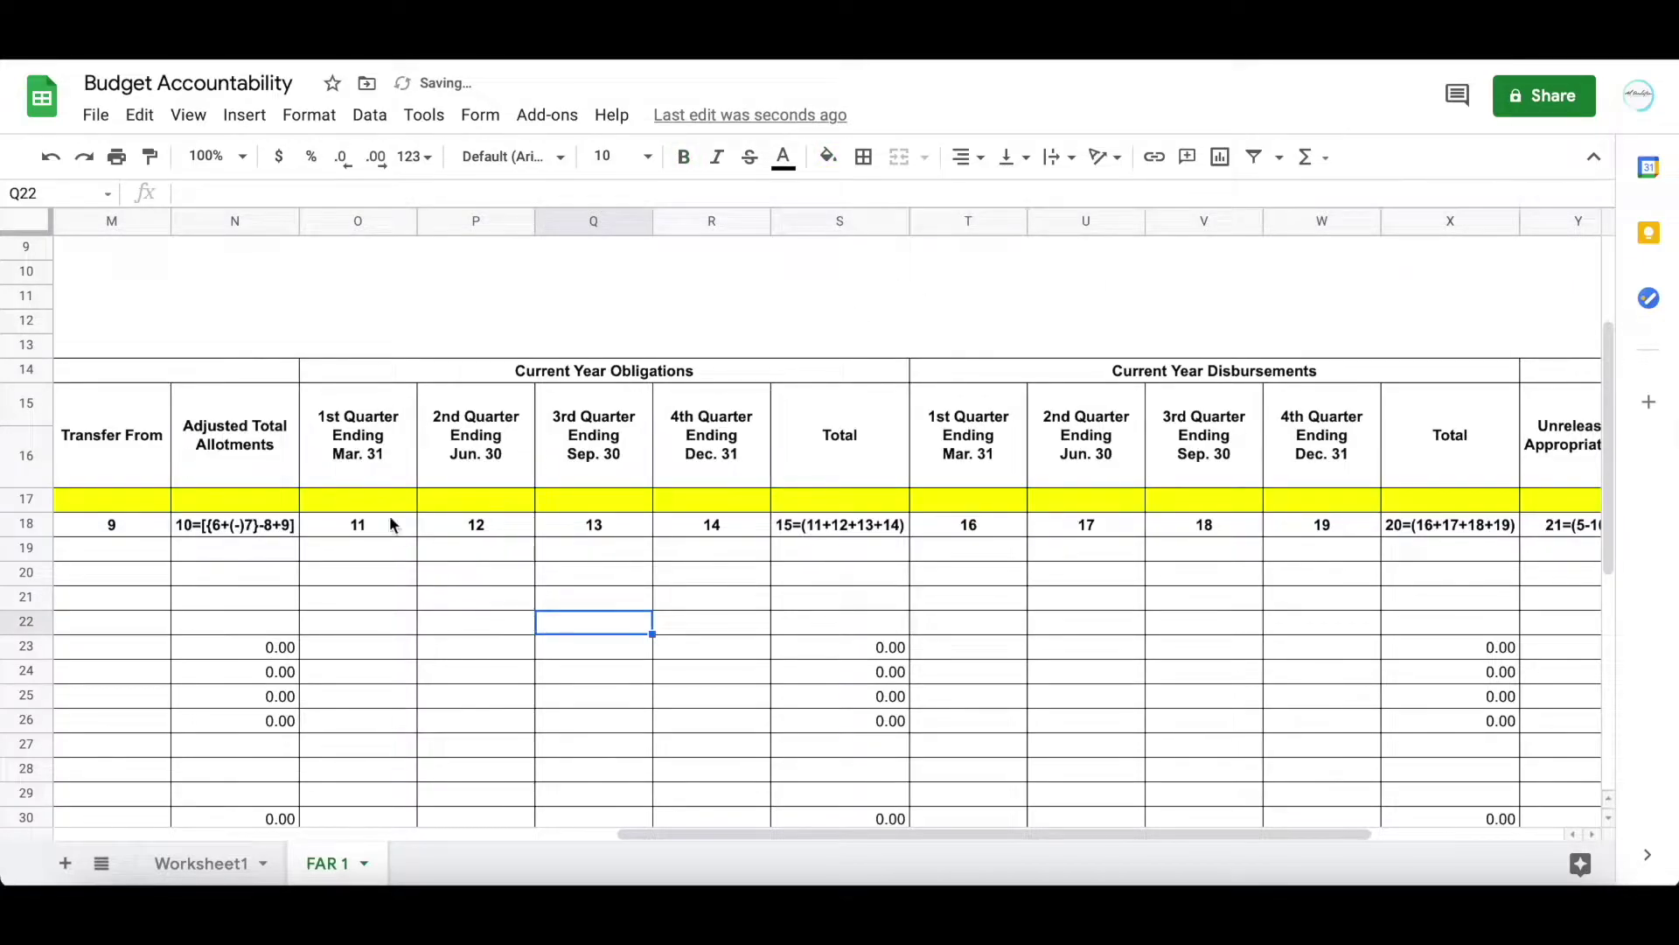
Number the four quarter obligation cells in row 17 as 1, 2, 3 and 4
{"action": "left_click", "coordinate": [369, 503]}
{"action": "type", "text": "1"}
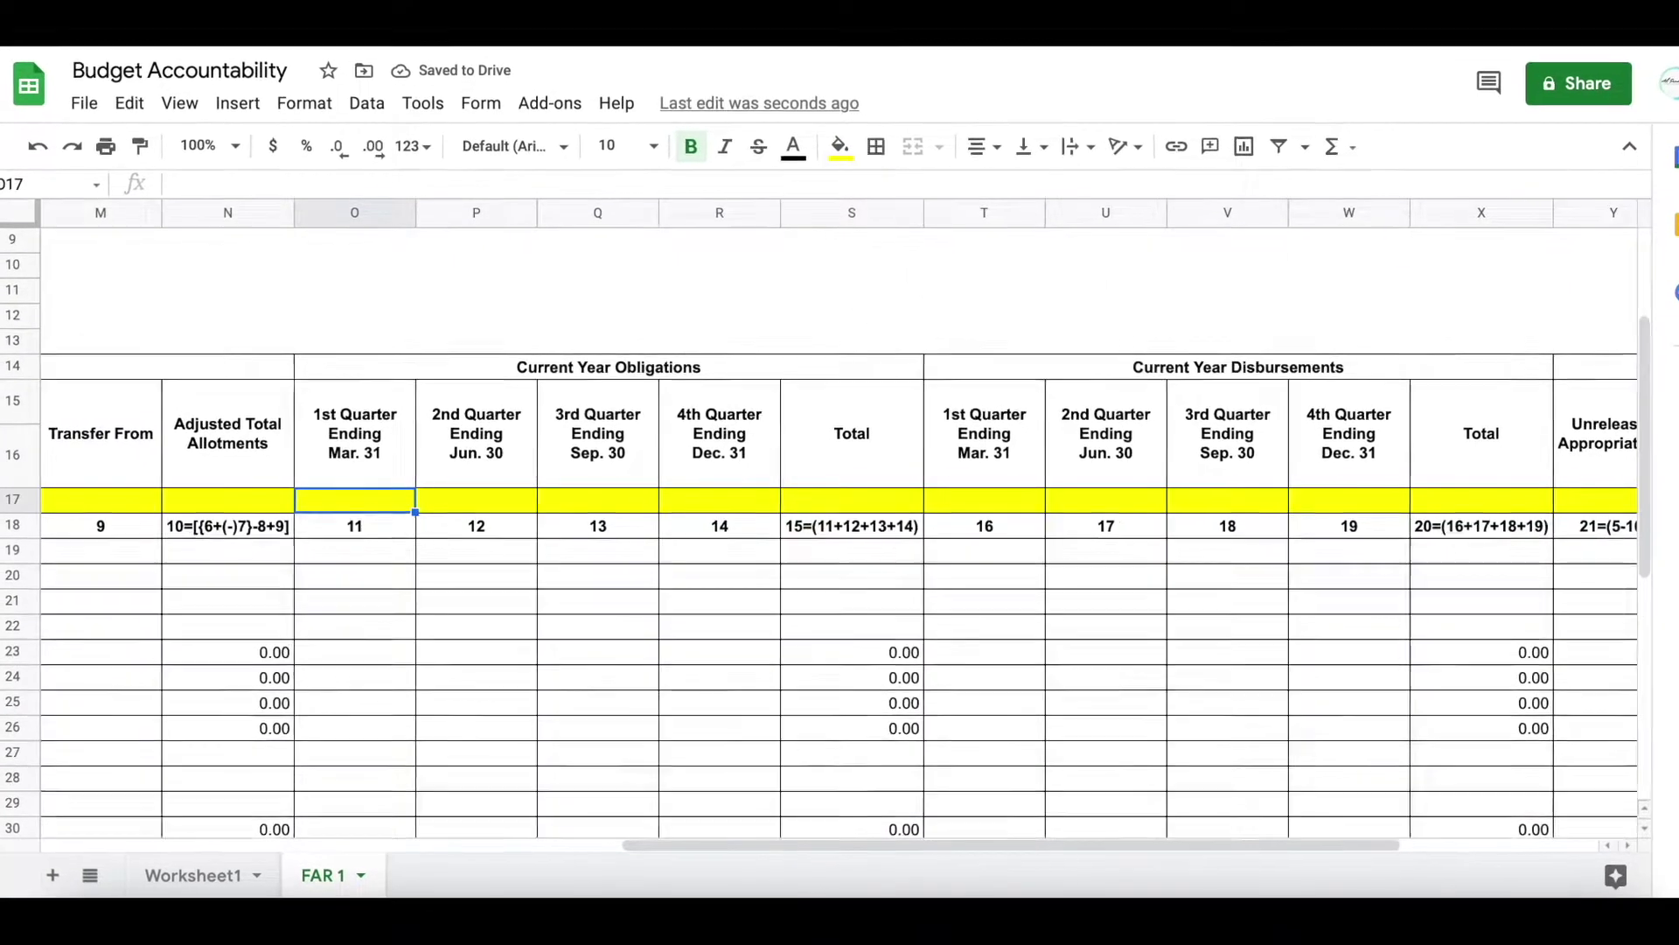
{"action": "key", "text": "Tab"}
{"action": "type", "text": "2"}
{"action": "key", "text": "Tab"}
{"action": "type", "text": "3"}
{"action": "key", "text": "Tab"}
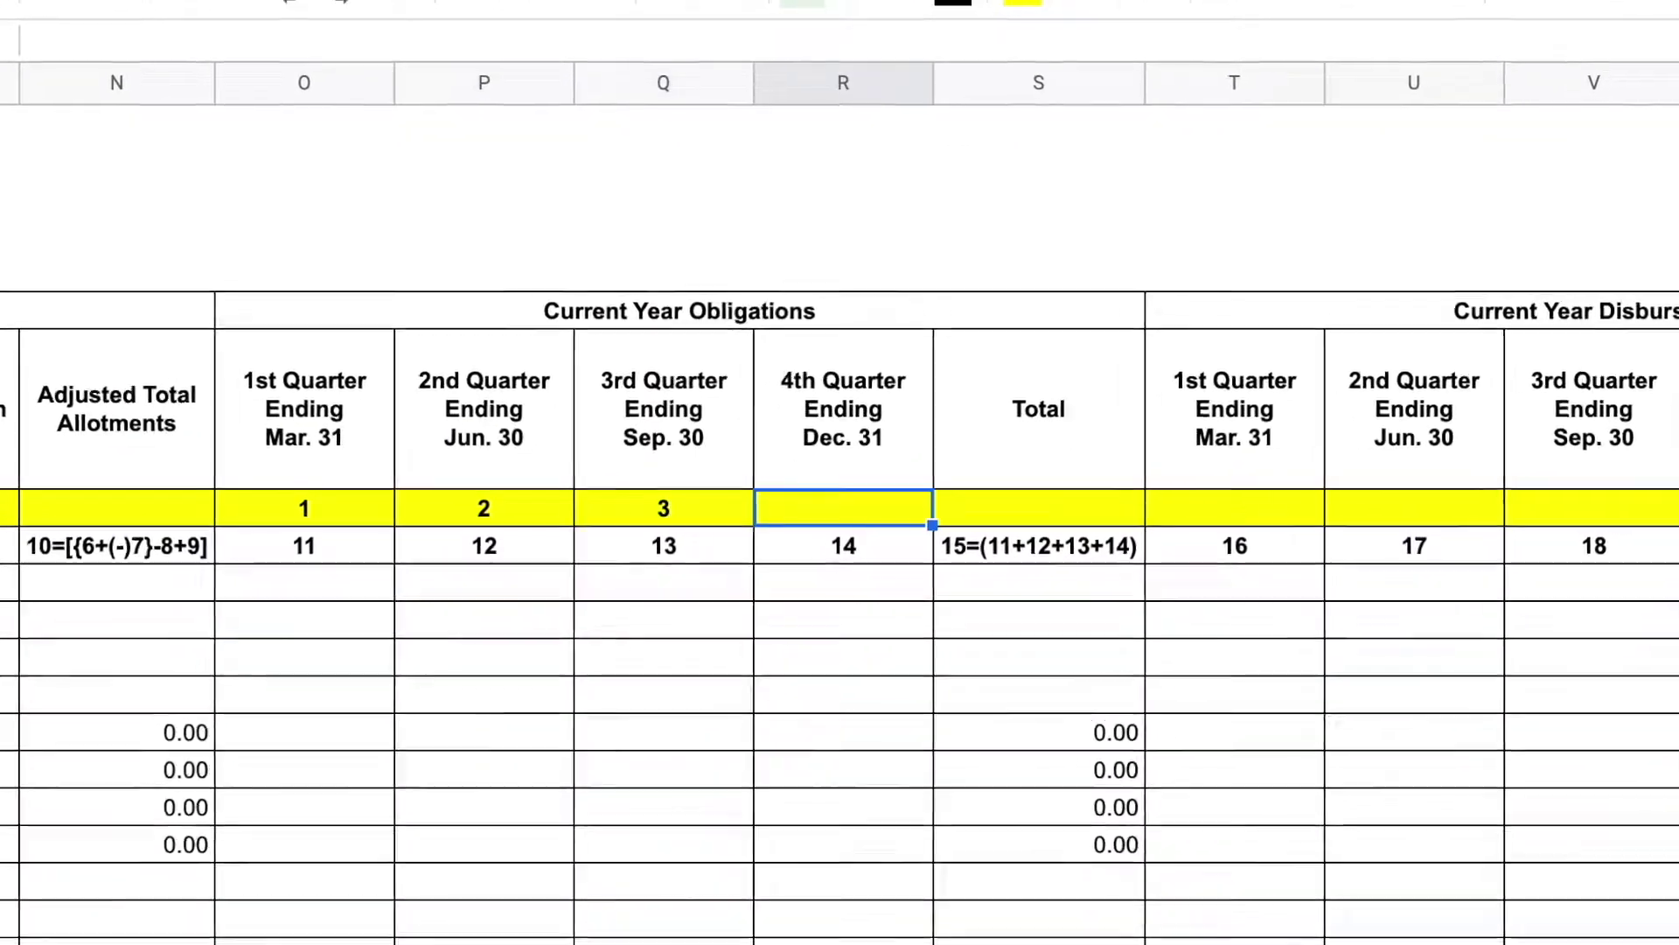
{"action": "type", "text": "4"}
{"action": "key", "text": "Return"}
{"action": "key", "text": "Up"}
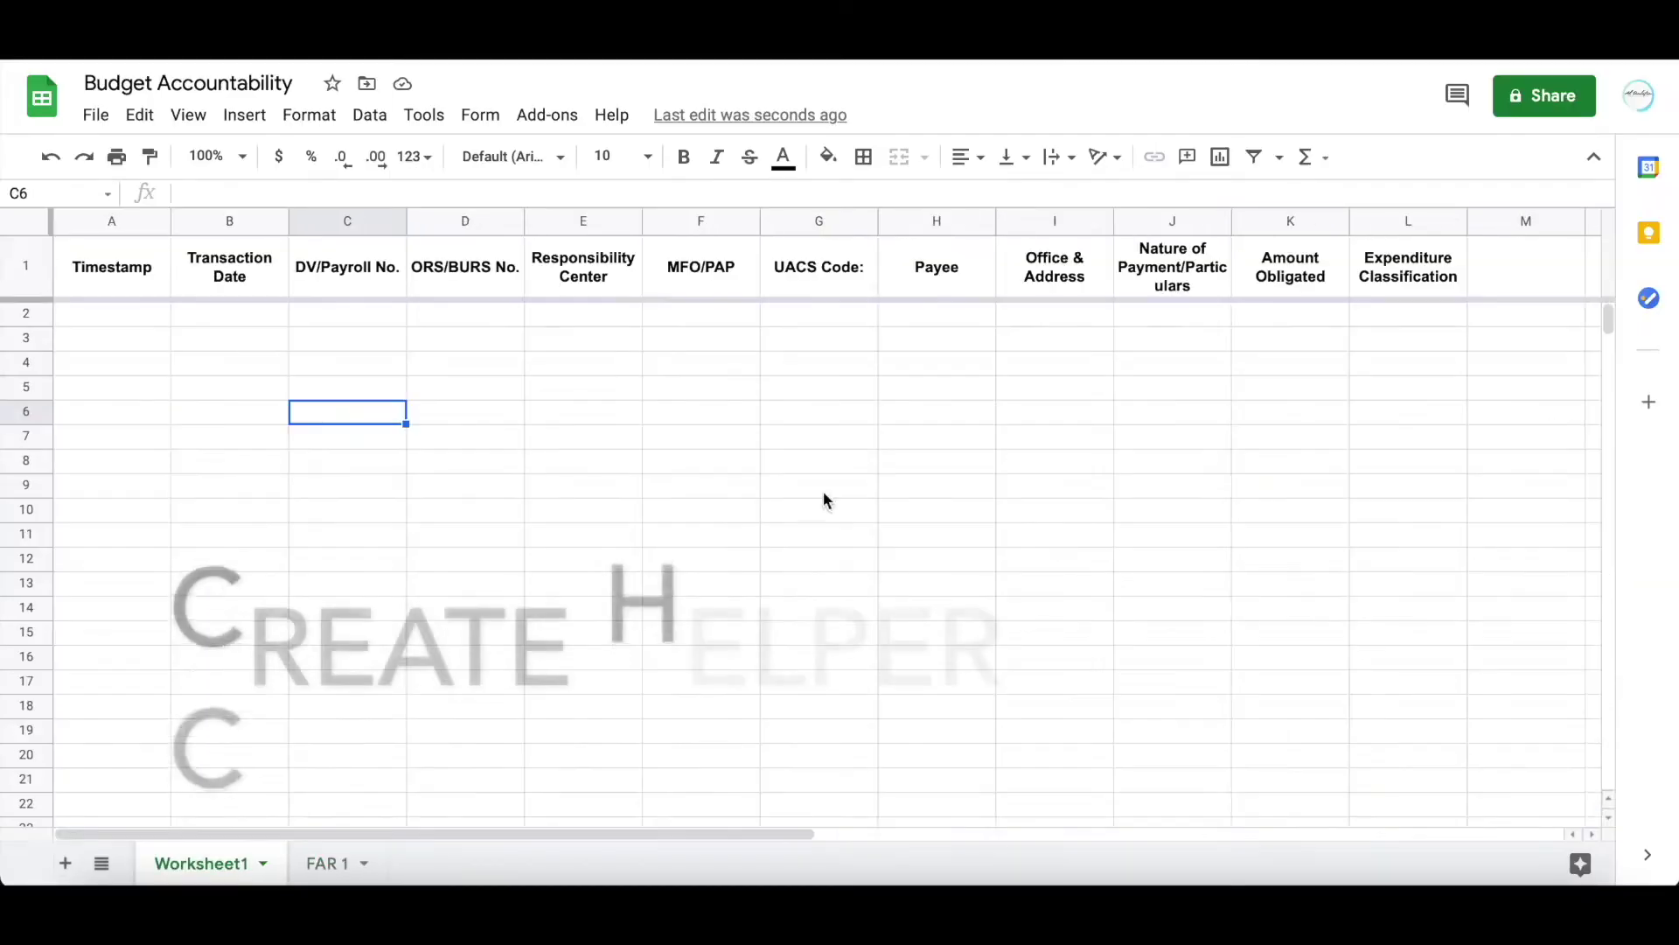
{"action": "scroll", "coordinate": [824, 501], "scroll_direction": "right", "scroll_amount": 5}
Shade column M light yellow and give it the header Month
{"action": "left_click", "coordinate": [1047, 264]}
{"action": "left_click", "coordinate": [1064, 223]}
{"action": "left_click", "coordinate": [799, 154]}
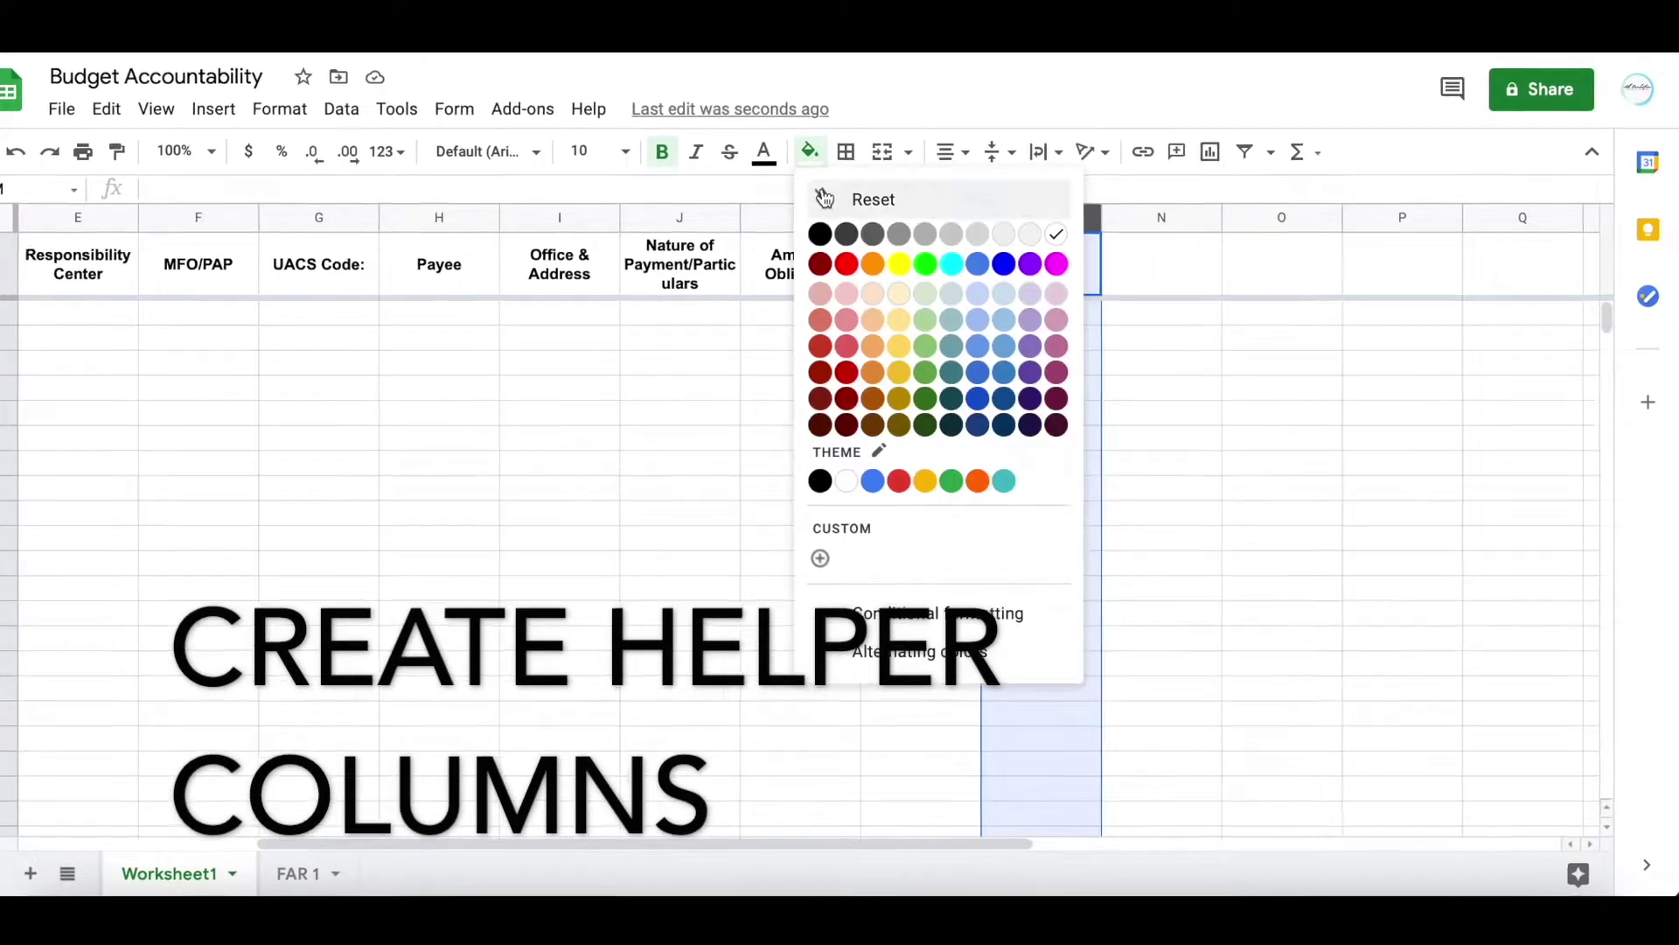
{"action": "left_click", "coordinate": [904, 300]}
{"action": "left_click", "coordinate": [1006, 261]}
{"action": "type", "text": "Month"}
{"action": "key", "text": "Return"}
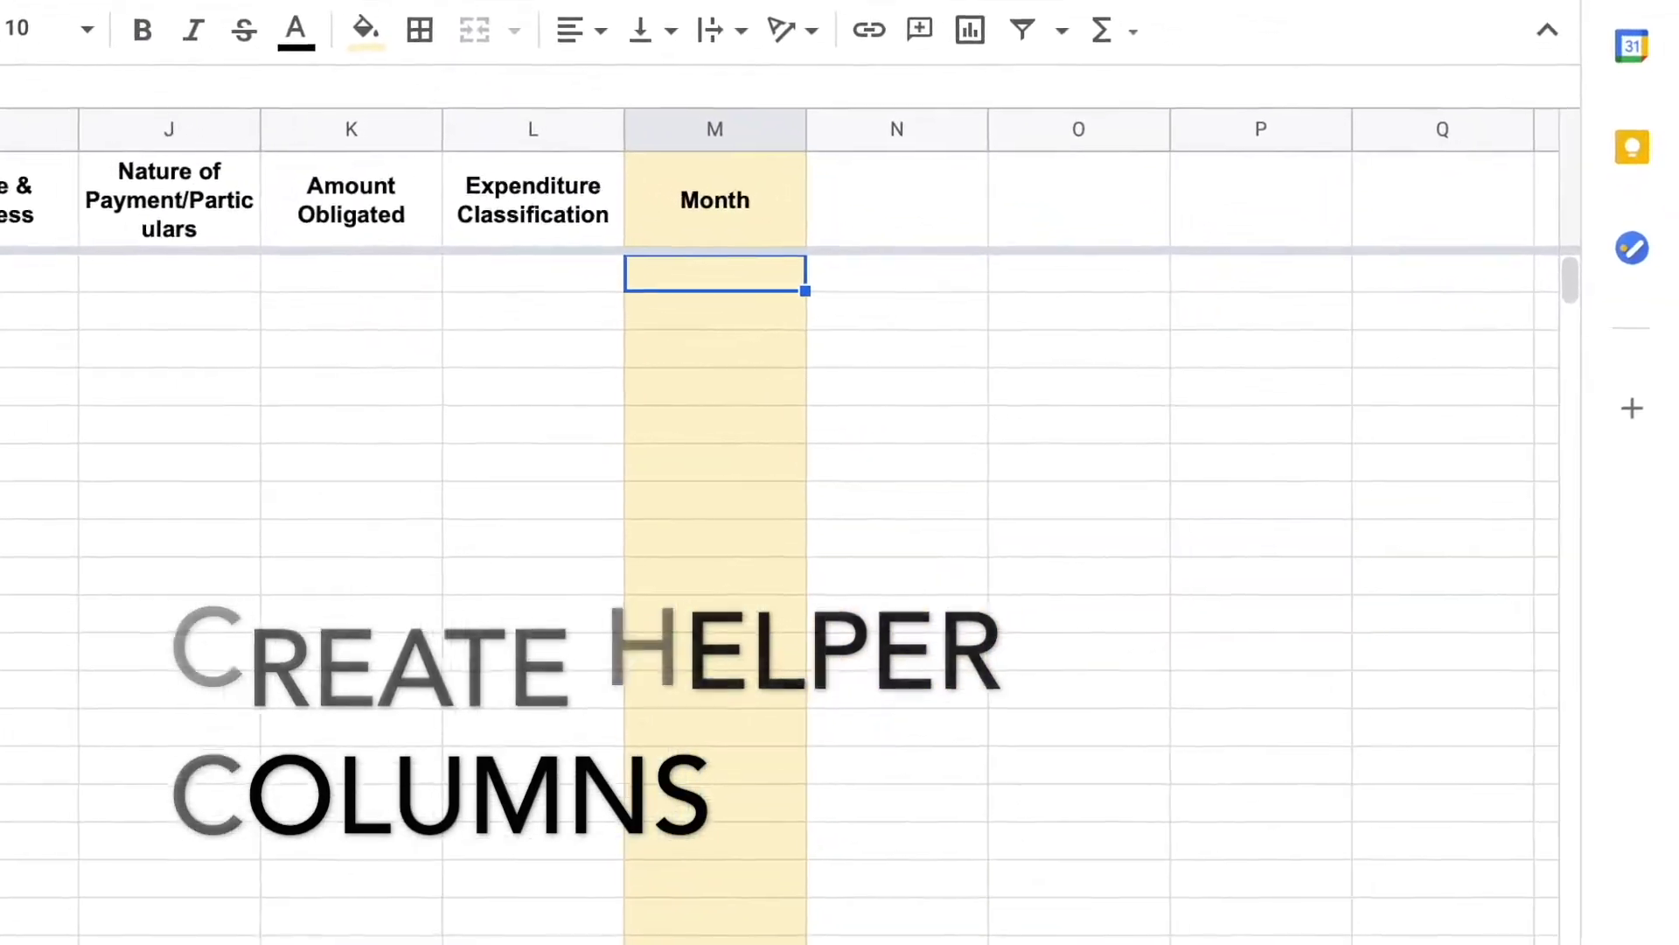
Enter a formula in M2 that turns the B2 date into a month name
{"action": "type", "text": "=text("}
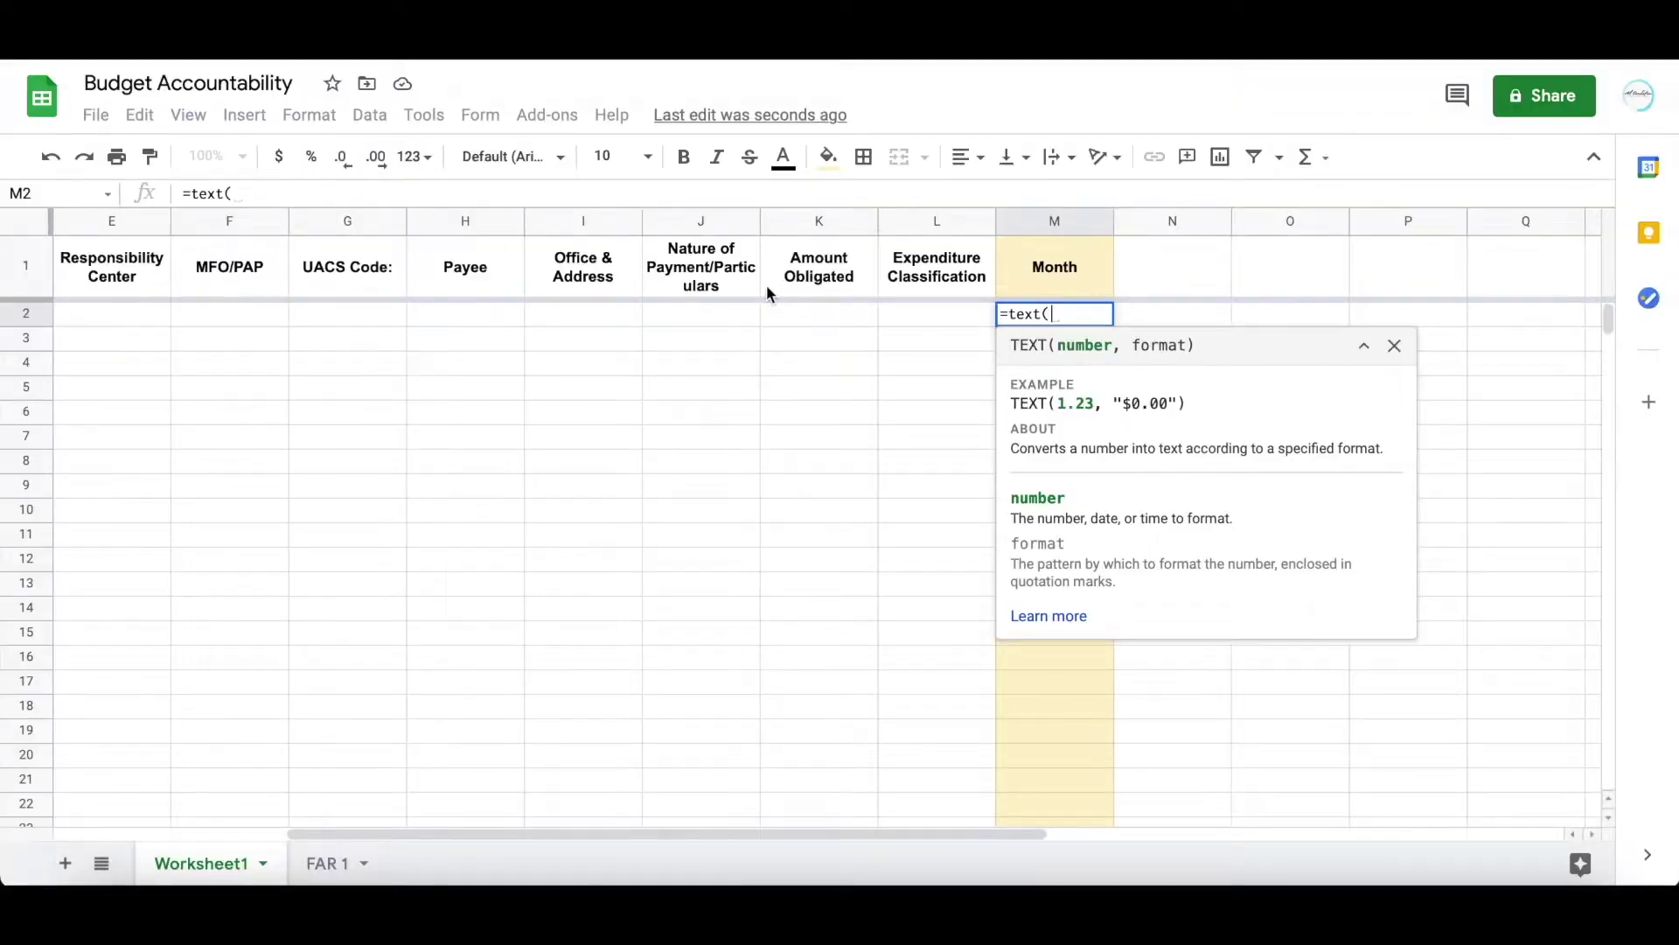
{"action": "scroll", "coordinate": [766, 285], "scroll_direction": "left", "scroll_amount": 3}
{"action": "left_click", "coordinate": [198, 315]}
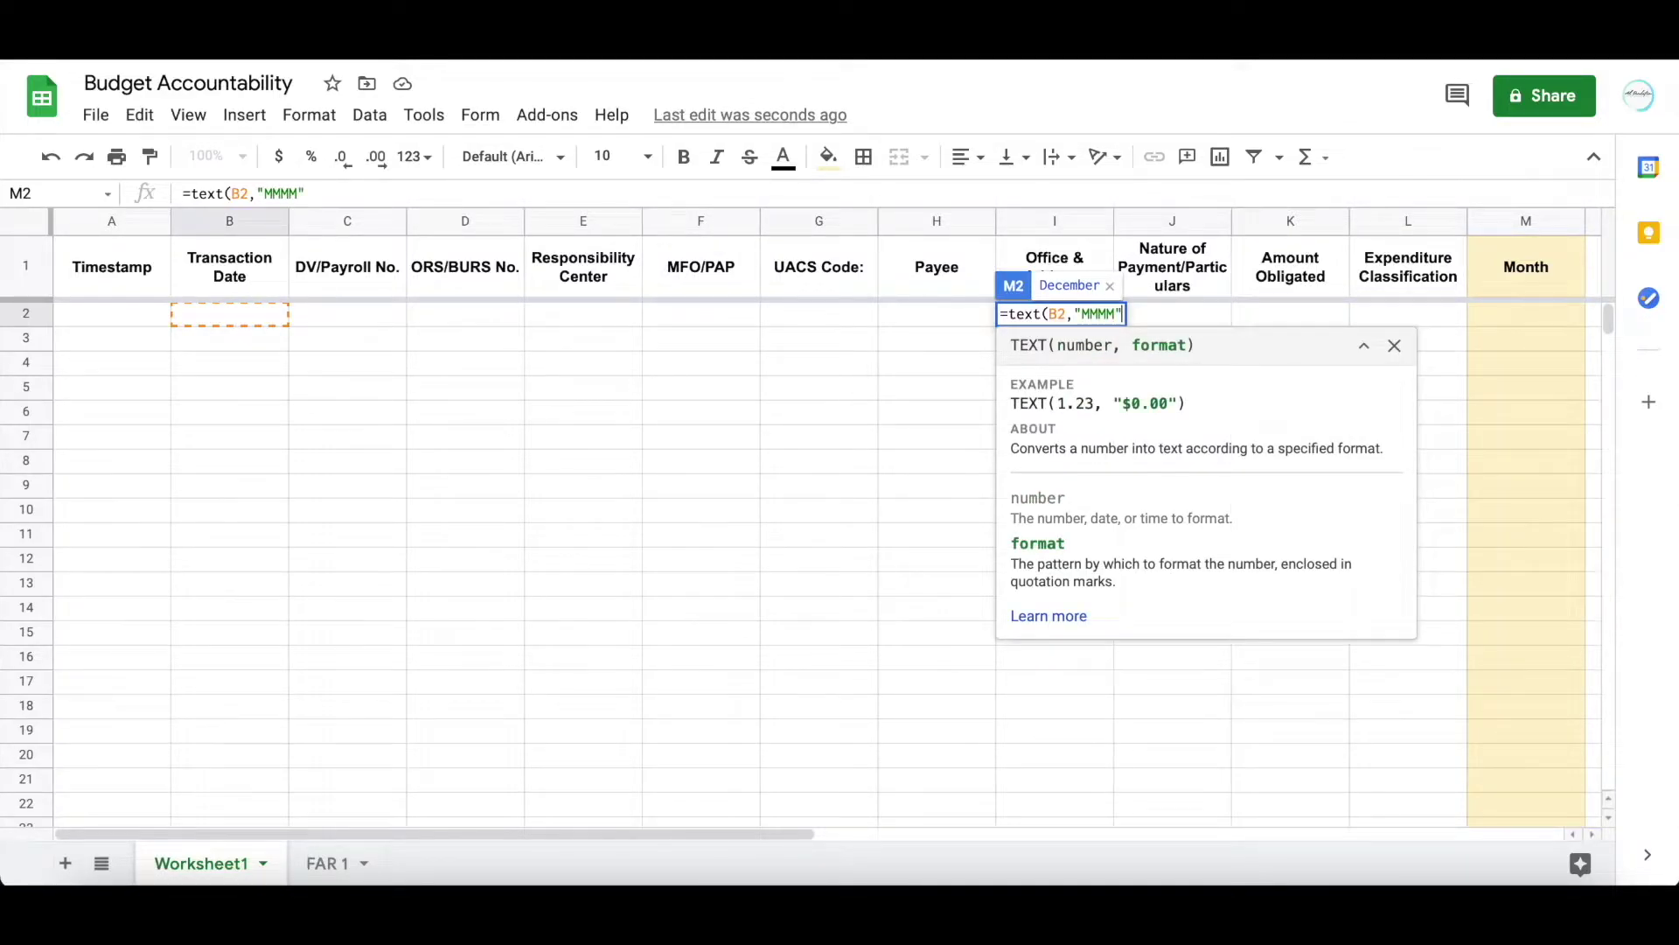
{"action": "key", "text": "Return"}
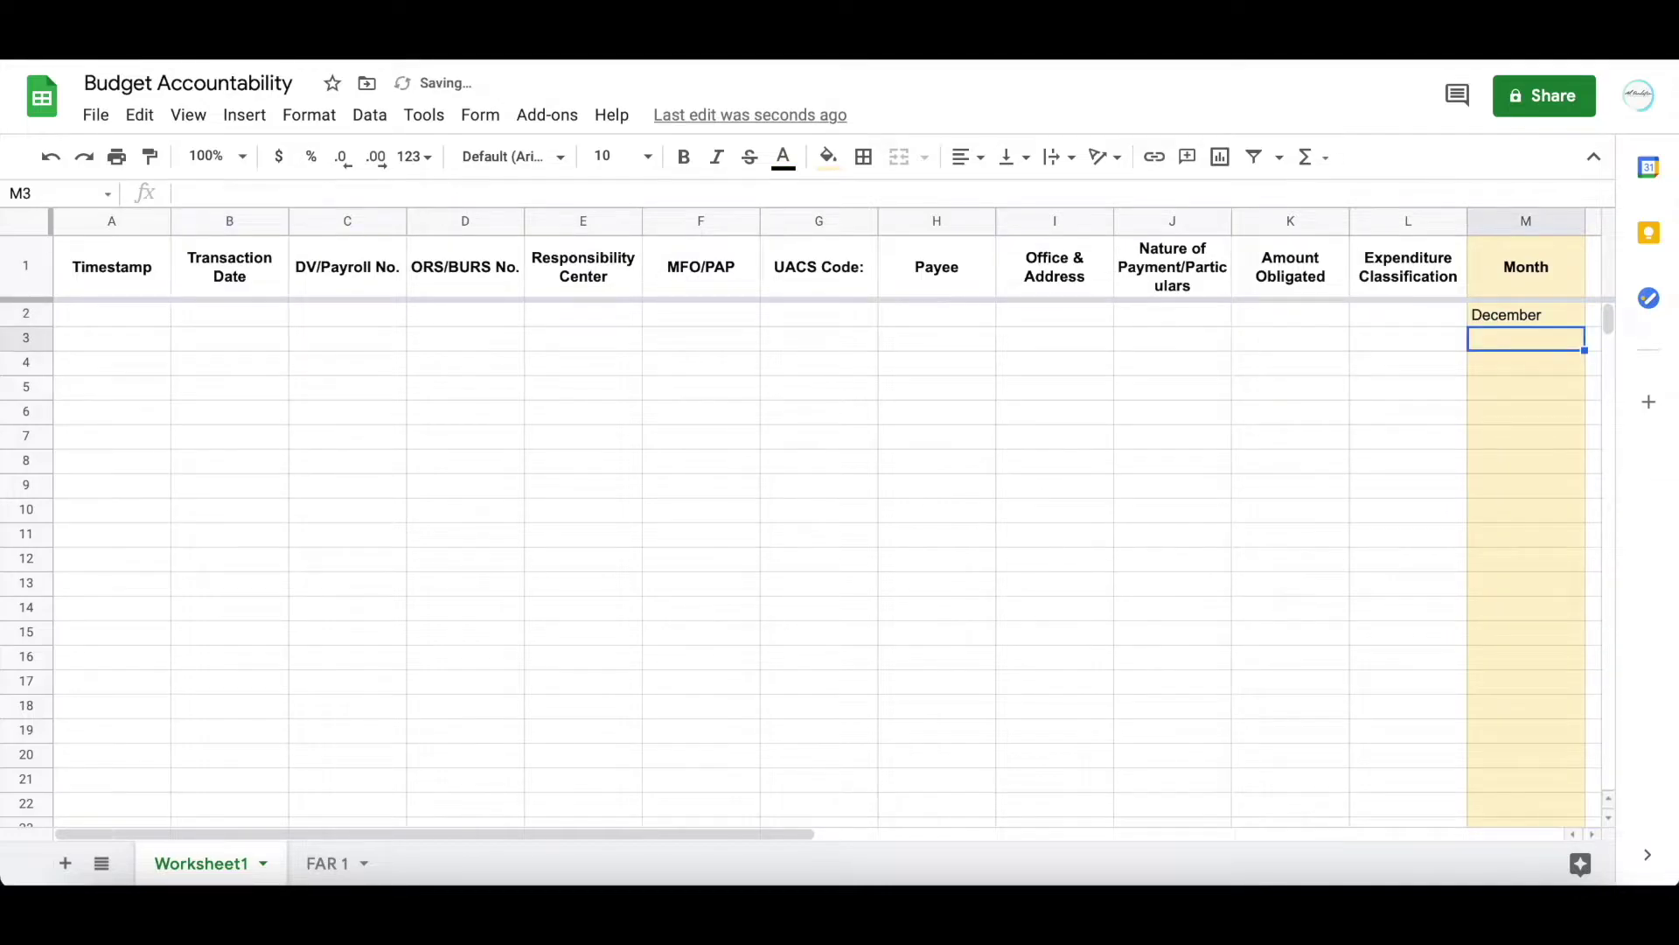
{"action": "key", "text": "Up"}
Change M2 to =if(isblank(B2),"",text(B2,"MMMM")) and fill it down to row 1000
{"action": "left_click", "coordinate": [174, 188]}
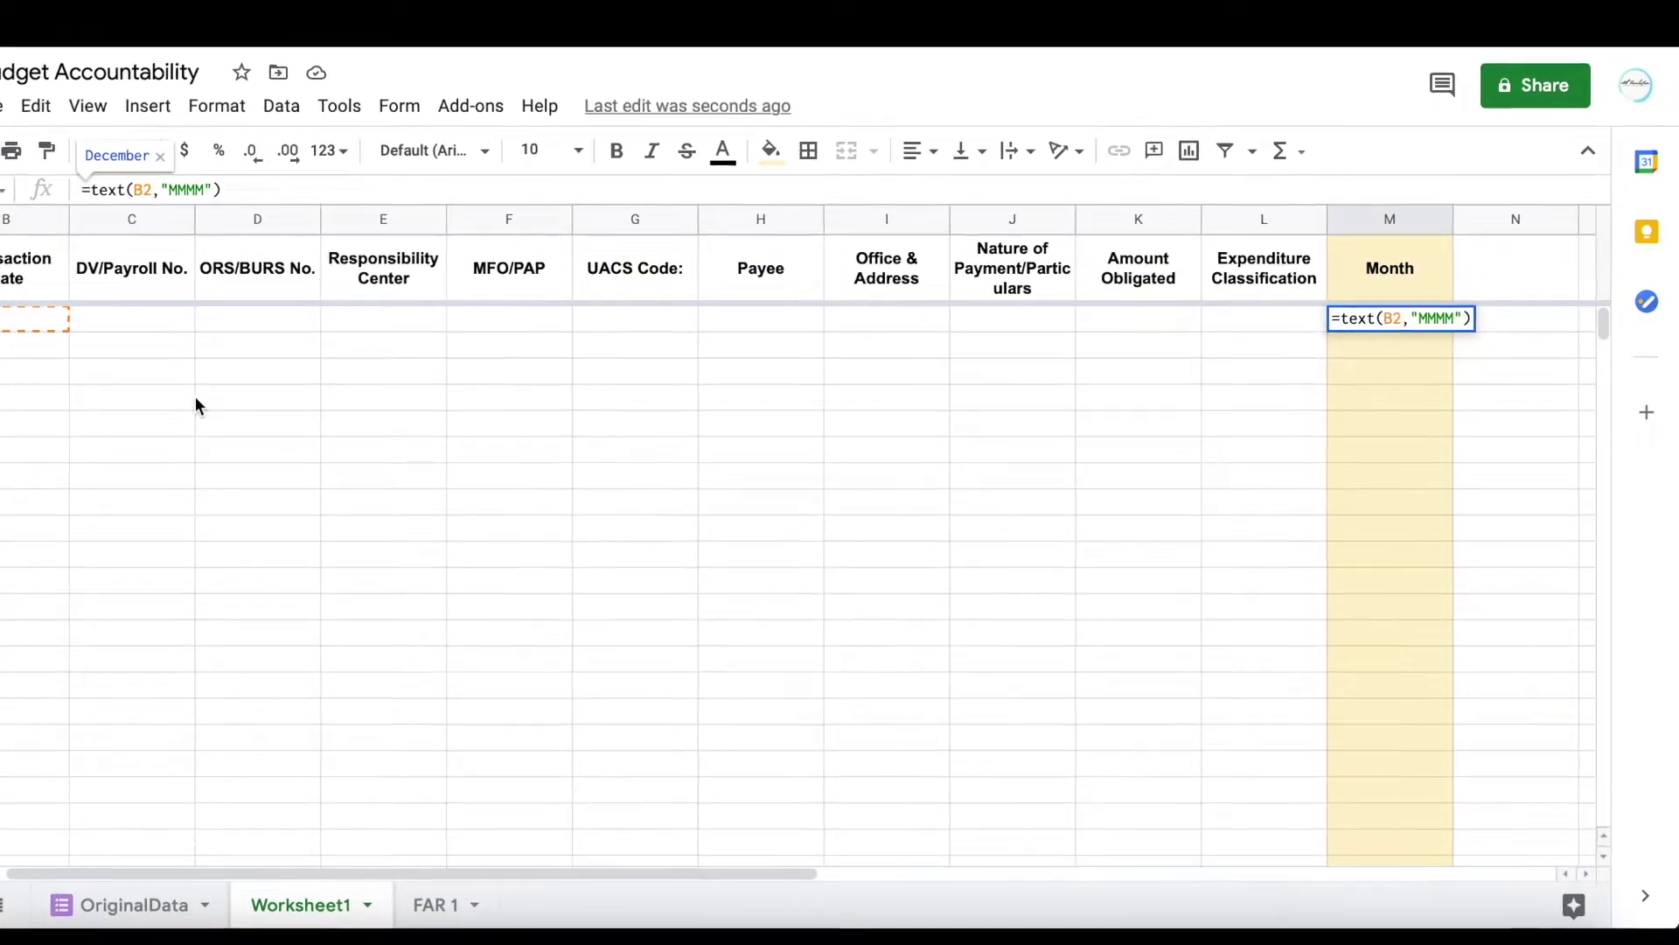
{"action": "type", "text": "if(isblank"}
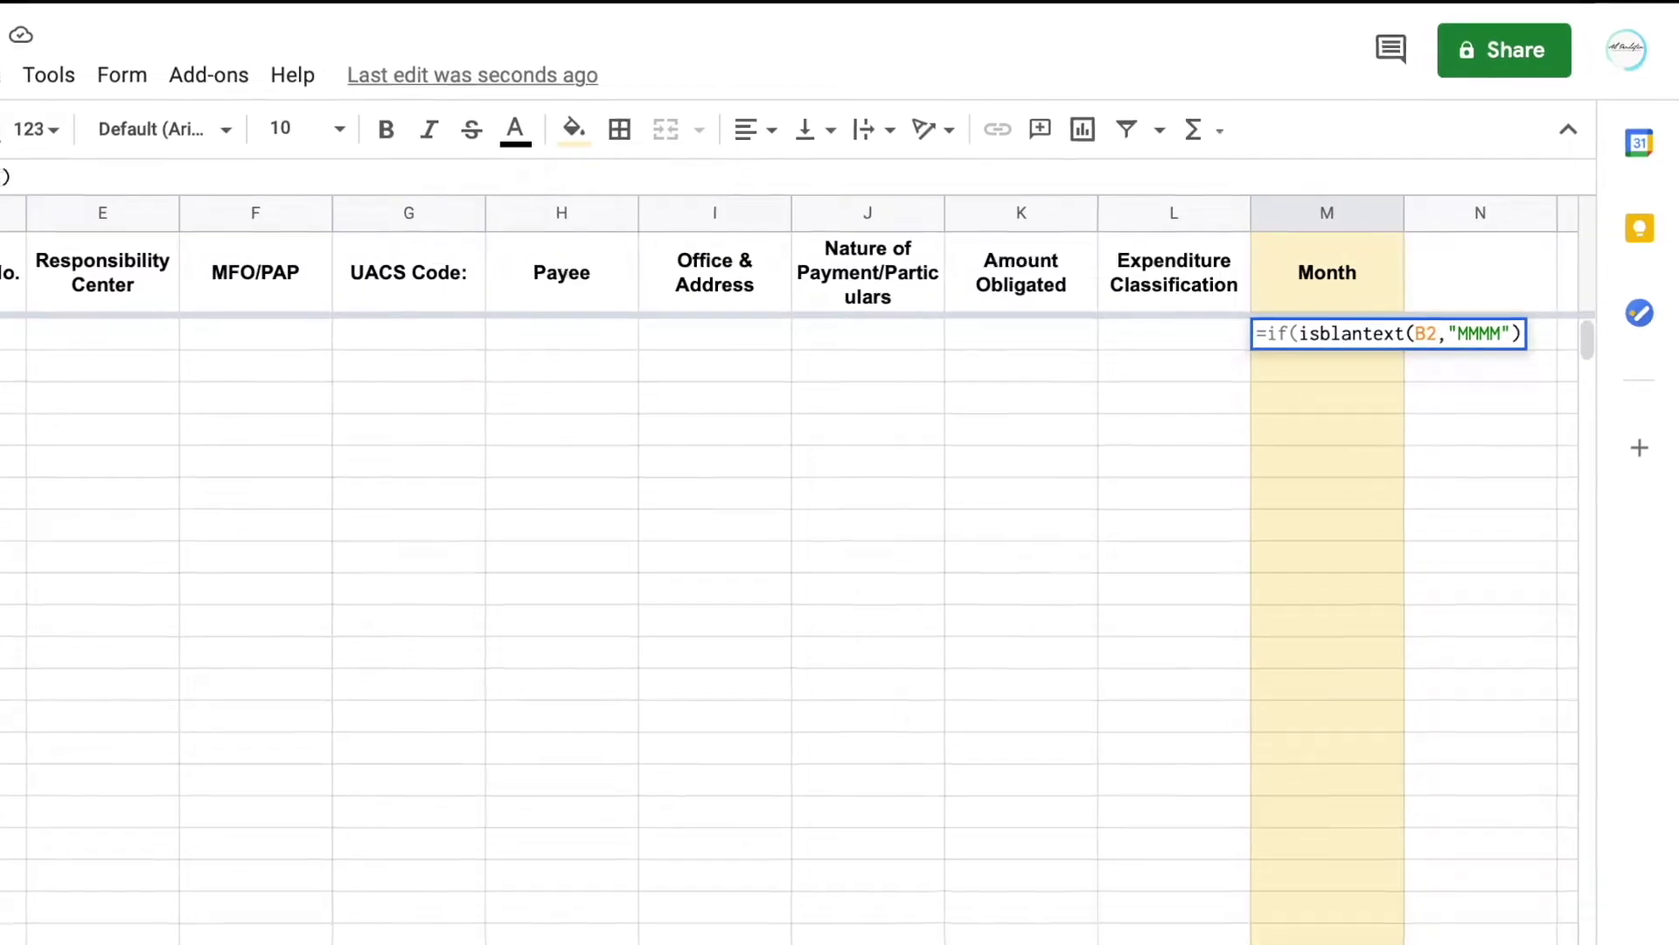
{"action": "type", "text": "("}
{"action": "type", "text": "B2"}
{"action": "type", "text": ")"}
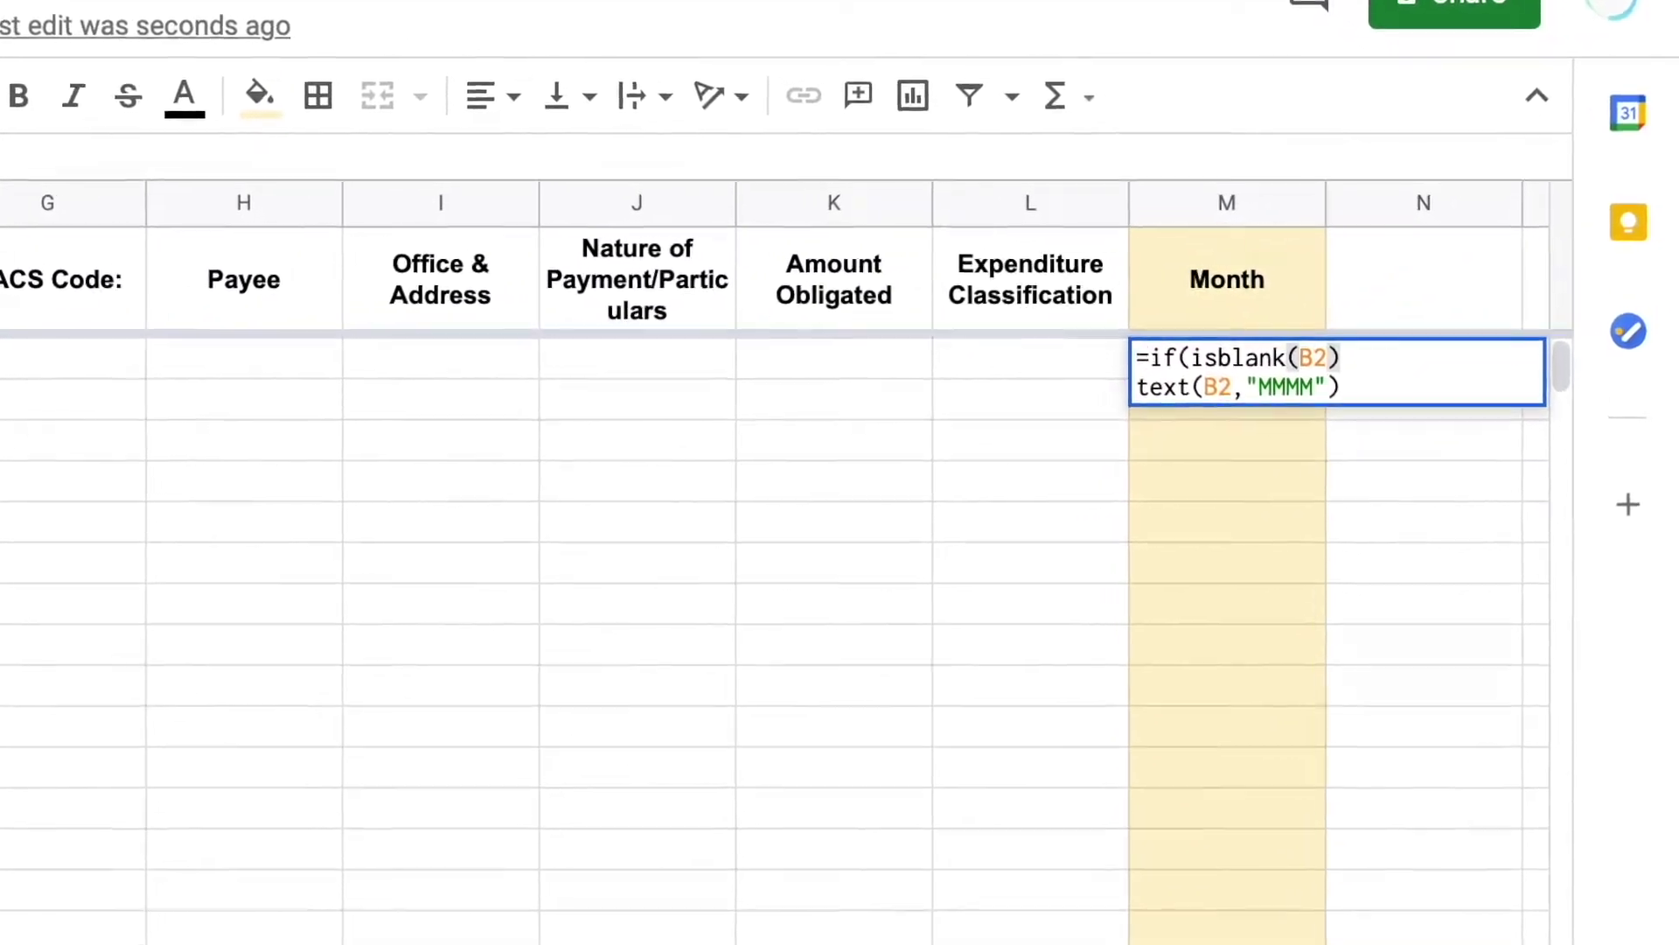
{"action": "type", "text": ",\"\","}
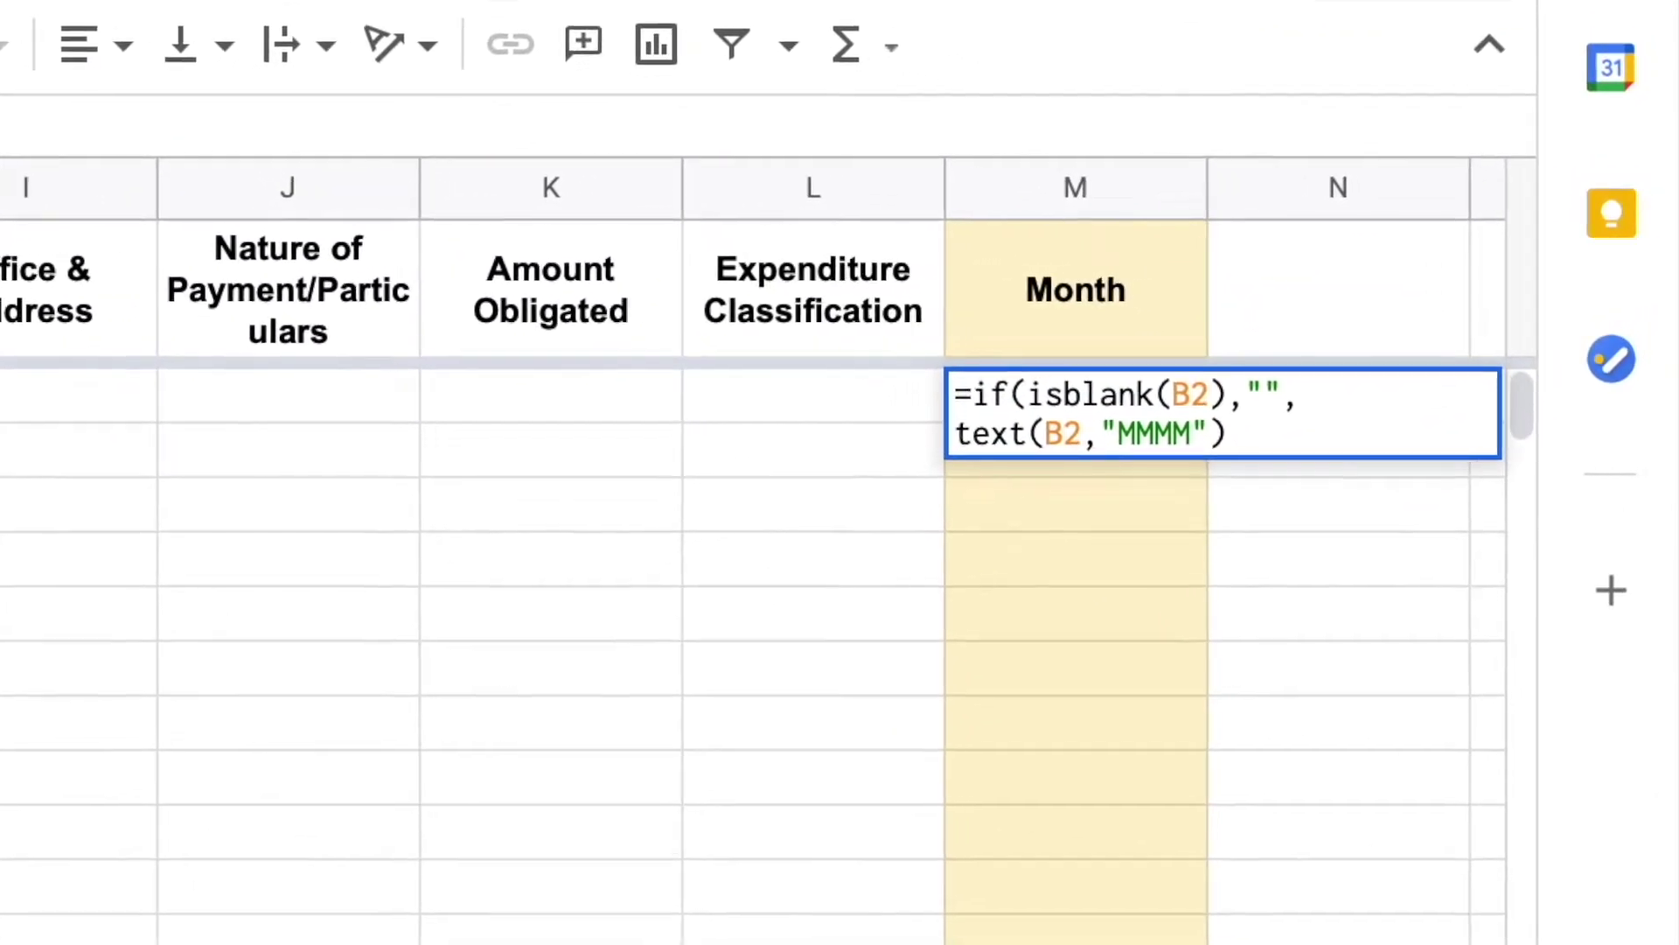
{"action": "key", "text": "End"}
{"action": "type", "text": ")"}
{"action": "key", "text": "Return"}
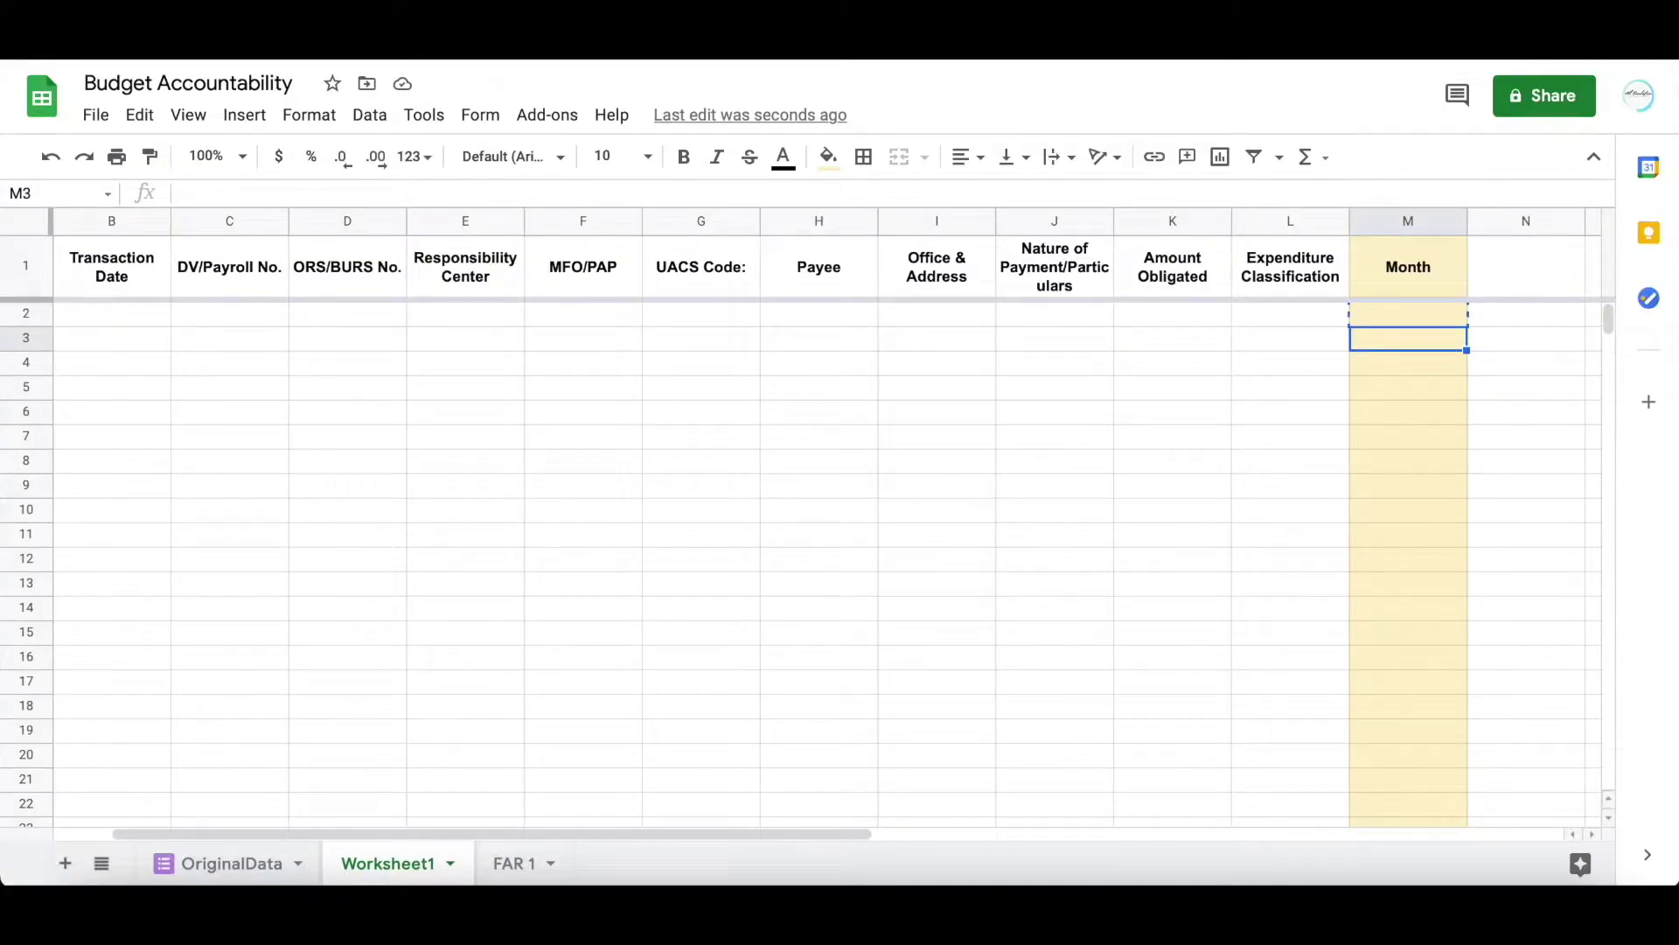
{"action": "key", "text": "ctrl+shift+Down"}
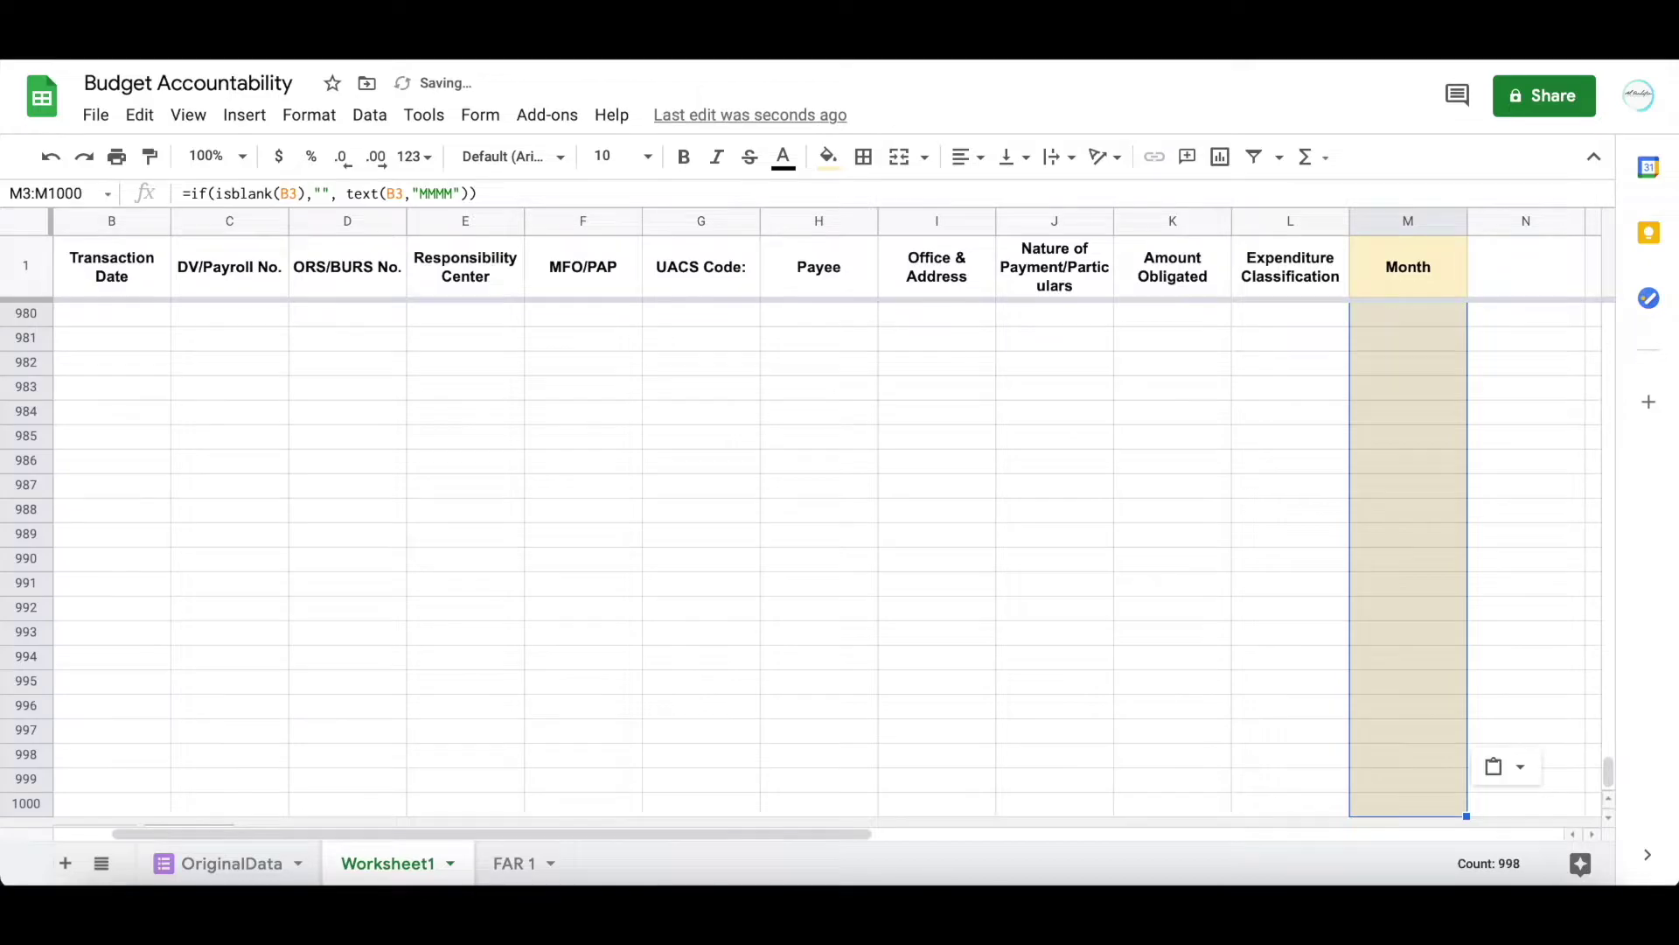
{"action": "key", "text": "Up"}
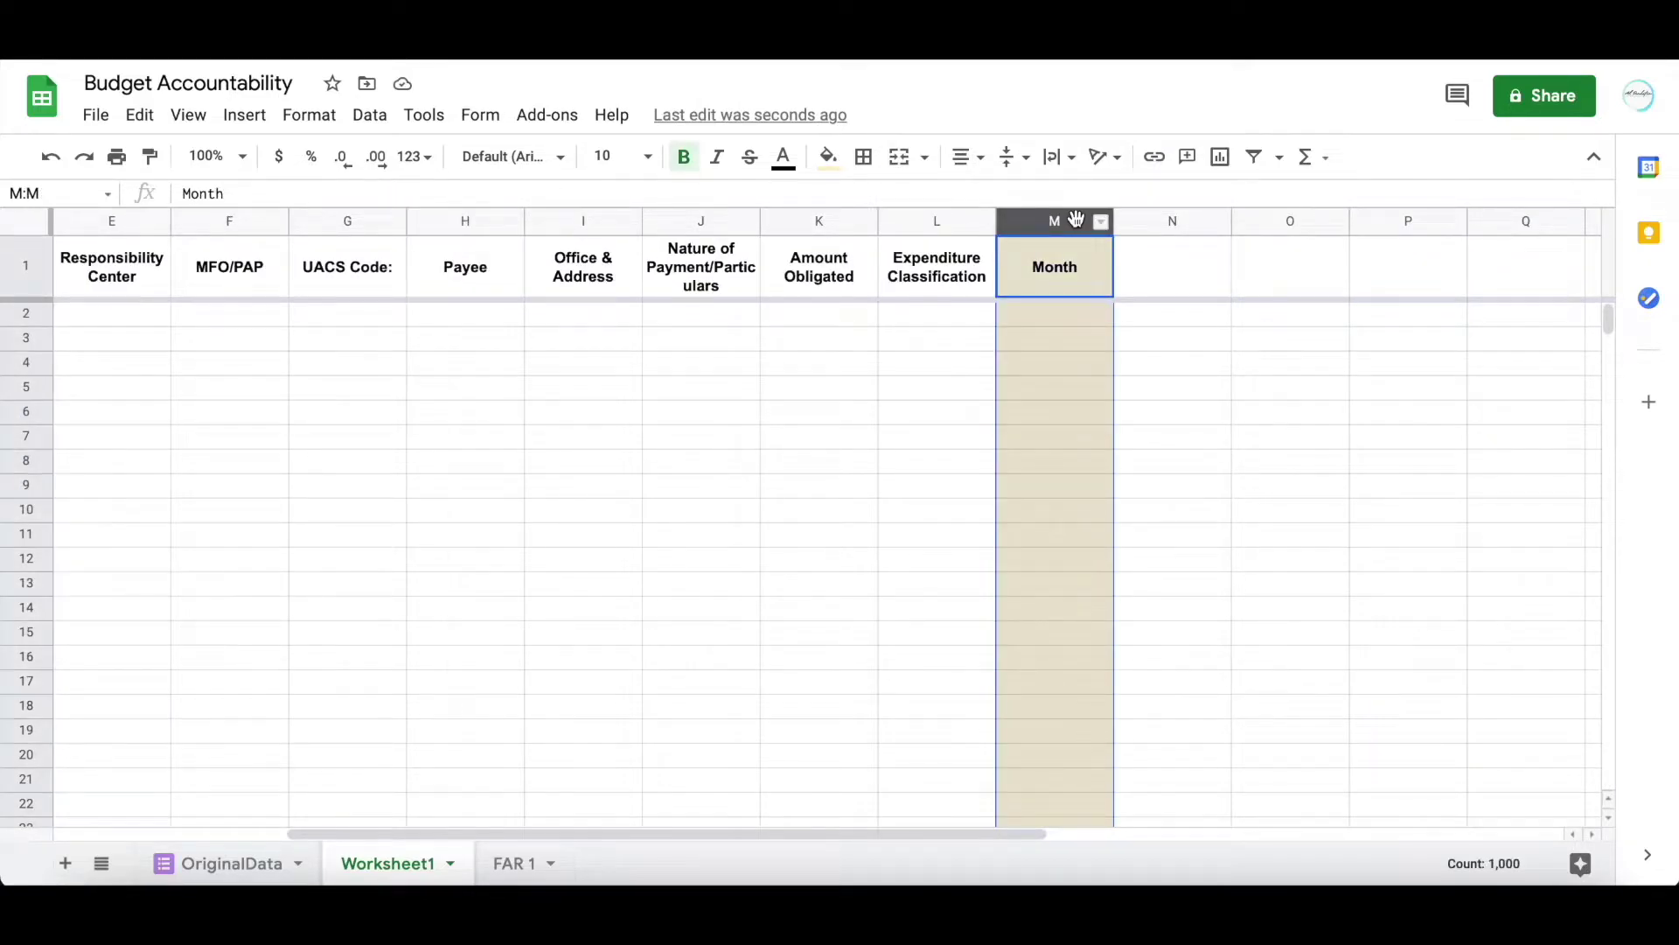
{"action": "left_click", "coordinate": [1180, 226]}
Copy column M's formatting into column N and add a new sheet named CheatSheet
{"action": "type", "text": "Month"}
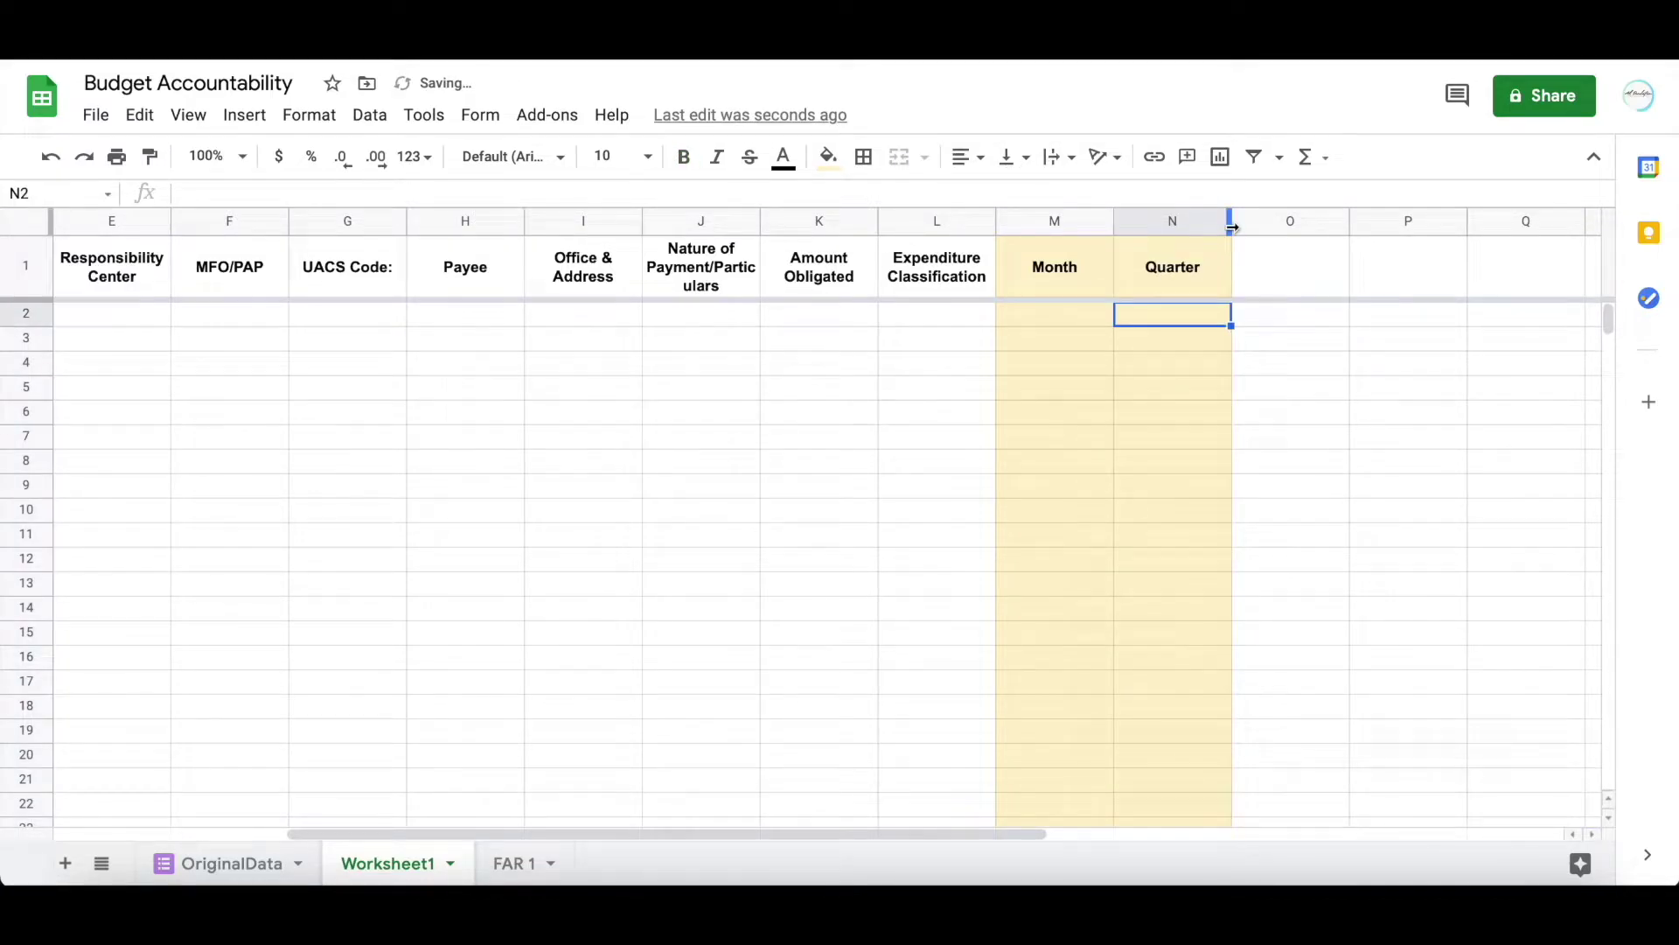
{"action": "left_click", "coordinate": [65, 864]}
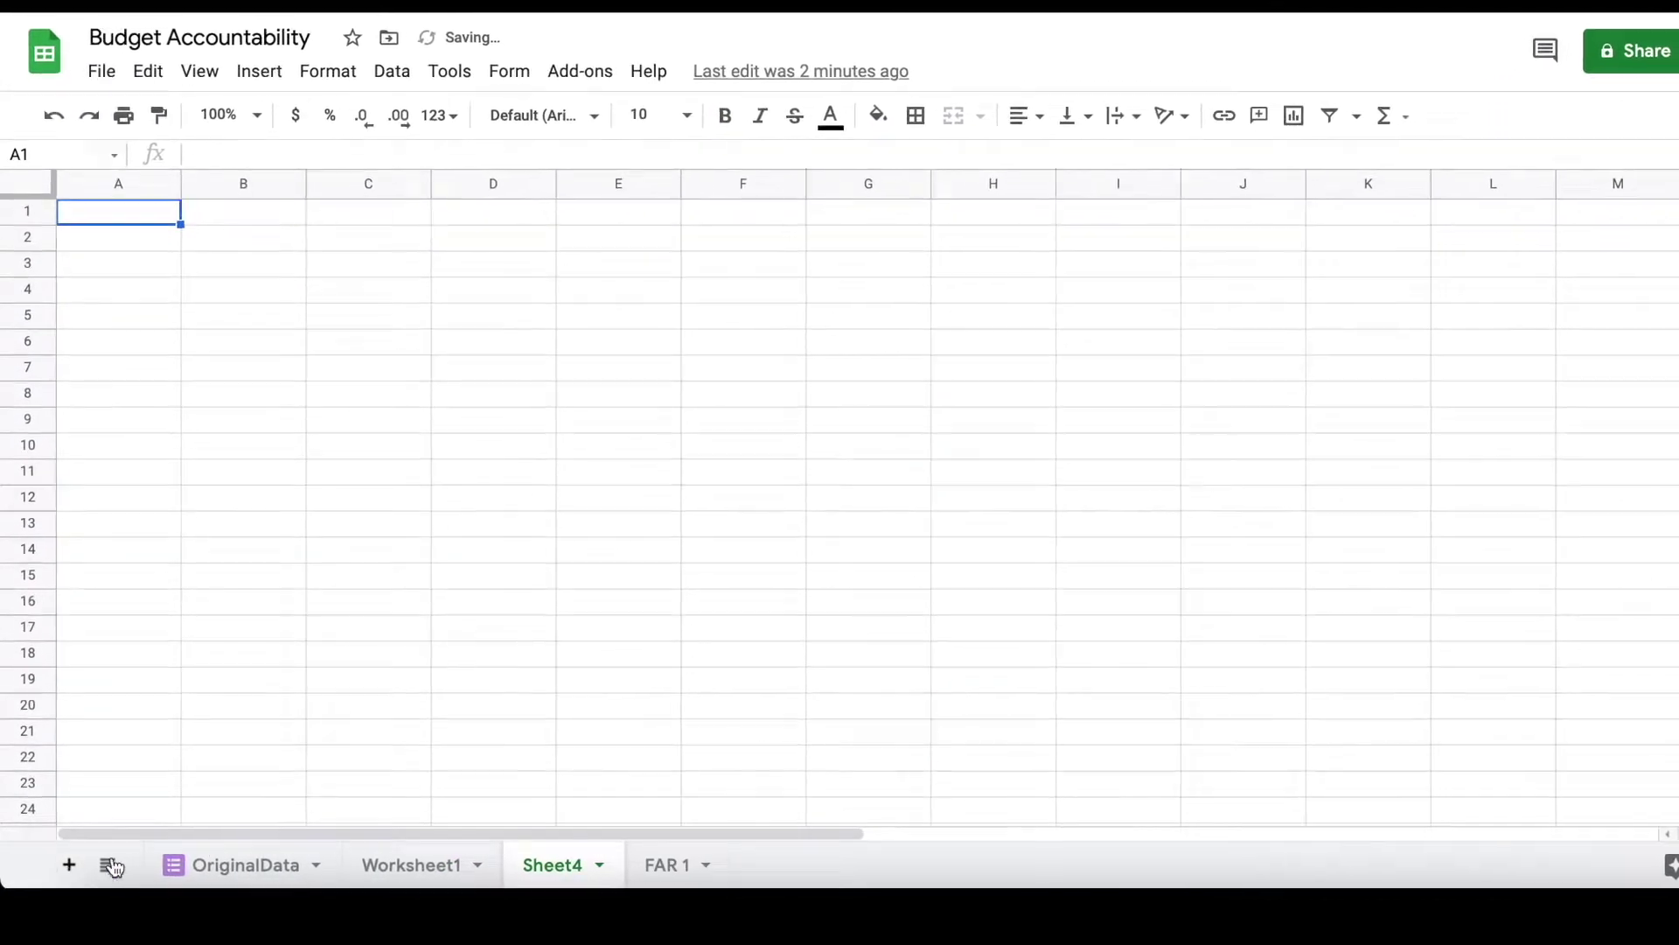
{"action": "double_click", "coordinate": [553, 864]}
{"action": "type", "text": "CheatSheet"}
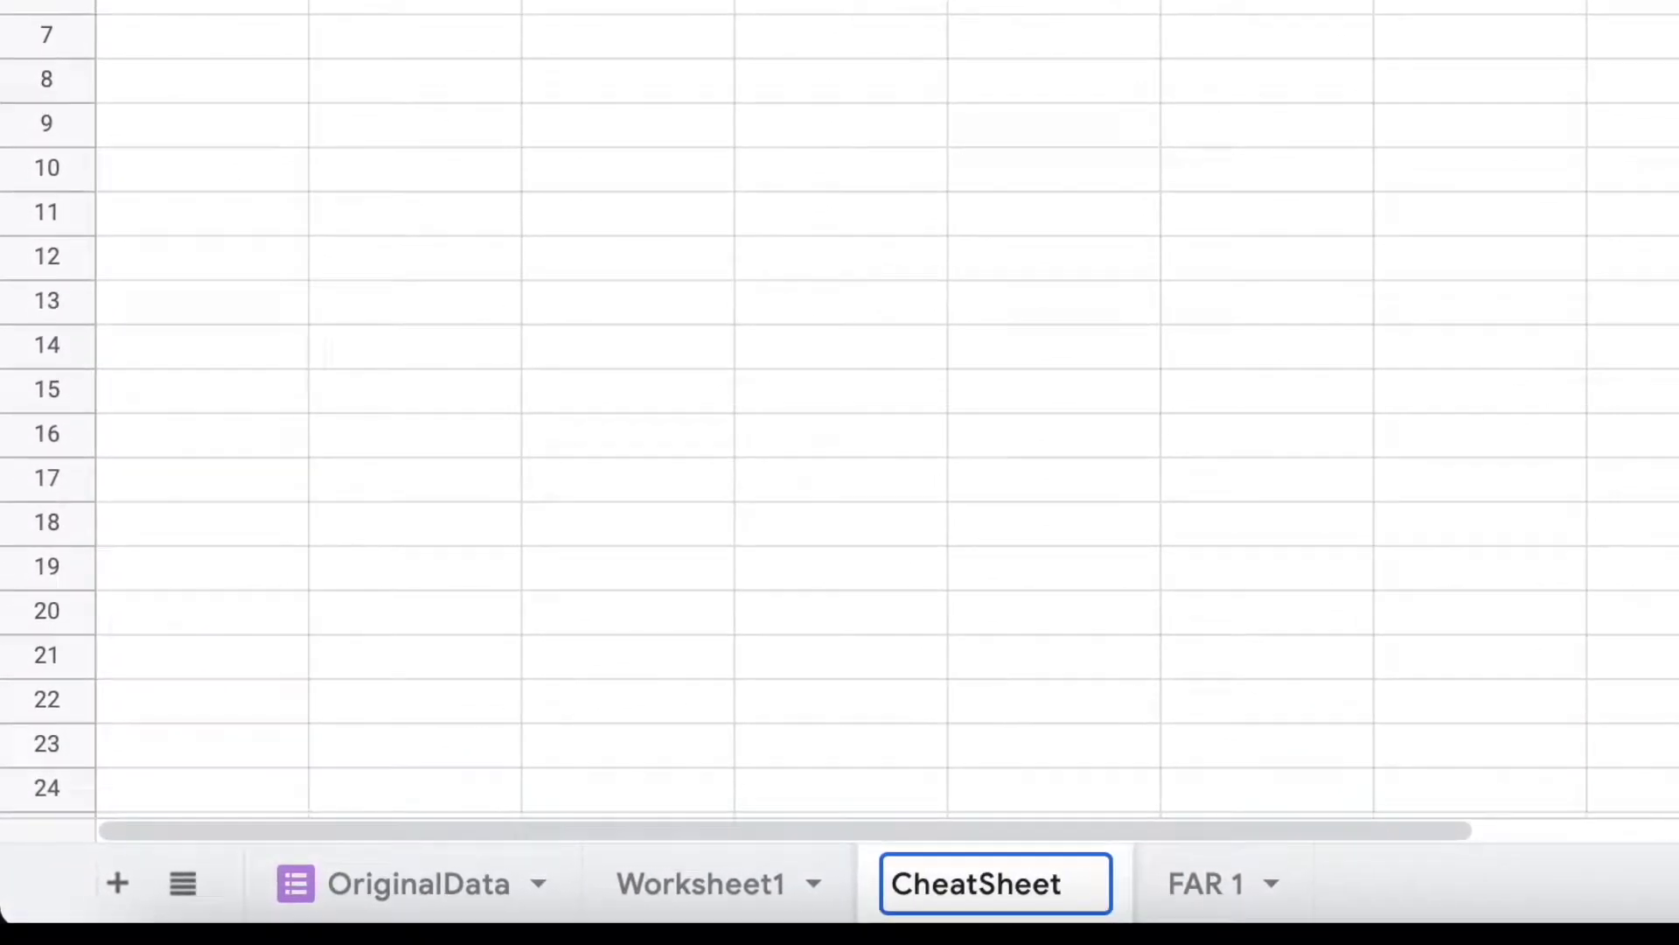
{"action": "key", "text": "Return"}
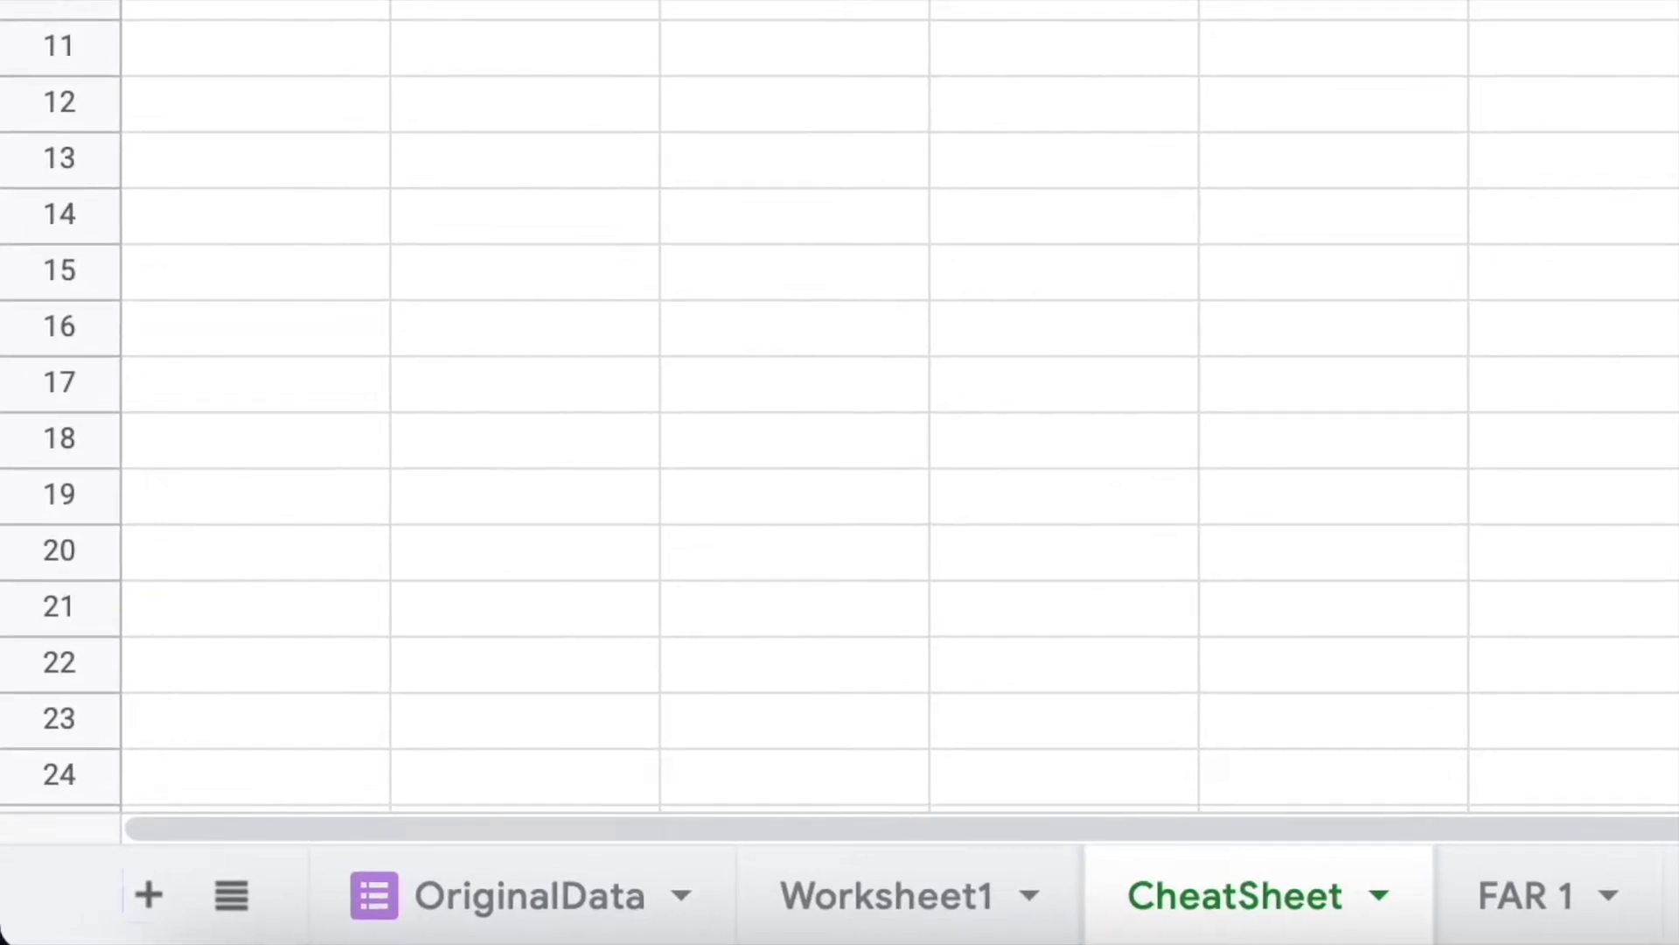
List the months January through December in column A of CheatSheet
{"action": "type", "text": "January February March"}
{"action": "left_click_drag", "start_coordinate": [113, 274], "coordinate": [174, 560]}
{"action": "key", "text": "Right"}
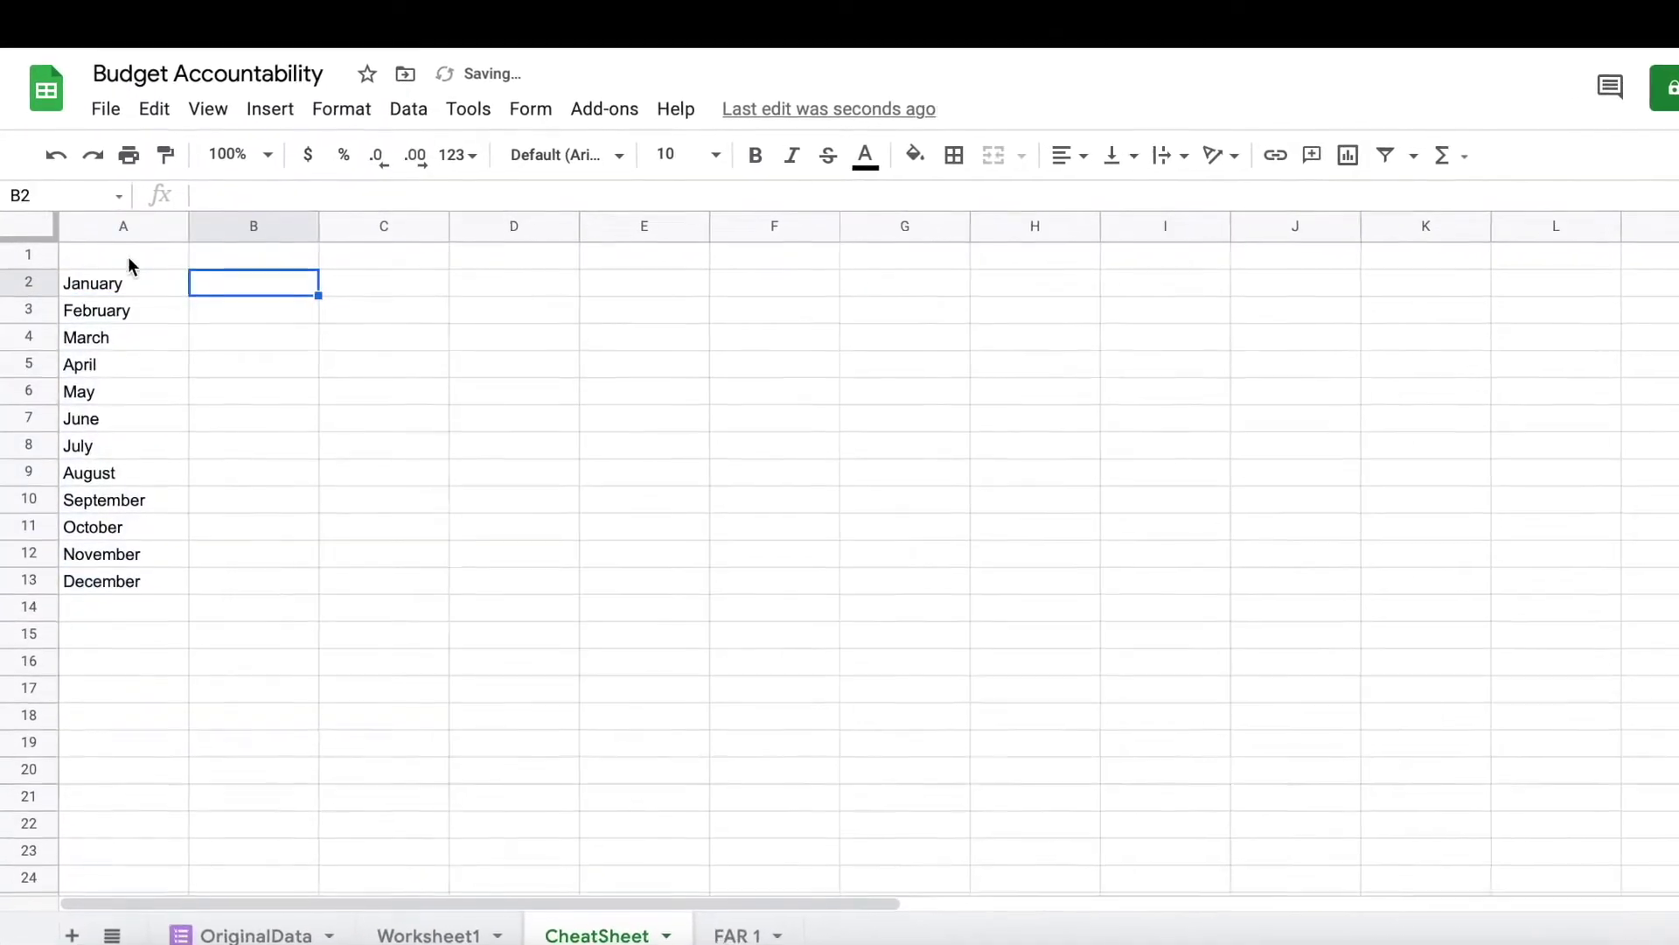
Add bold, centred Month and Quarter headers in row 1, narrowing column B
{"action": "left_click", "coordinate": [123, 255]}
{"action": "type", "text": "Month"}
{"action": "key", "text": "Right"}
{"action": "type", "text": "Quarter"}
{"action": "key", "text": "Return"}
{"action": "left_click_drag", "start_coordinate": [328, 231], "coordinate": [267, 231]}
{"action": "left_click", "coordinate": [32, 263]}
{"action": "left_click", "coordinate": [828, 153]}
{"action": "key", "text": "ctrl+shift+e"}
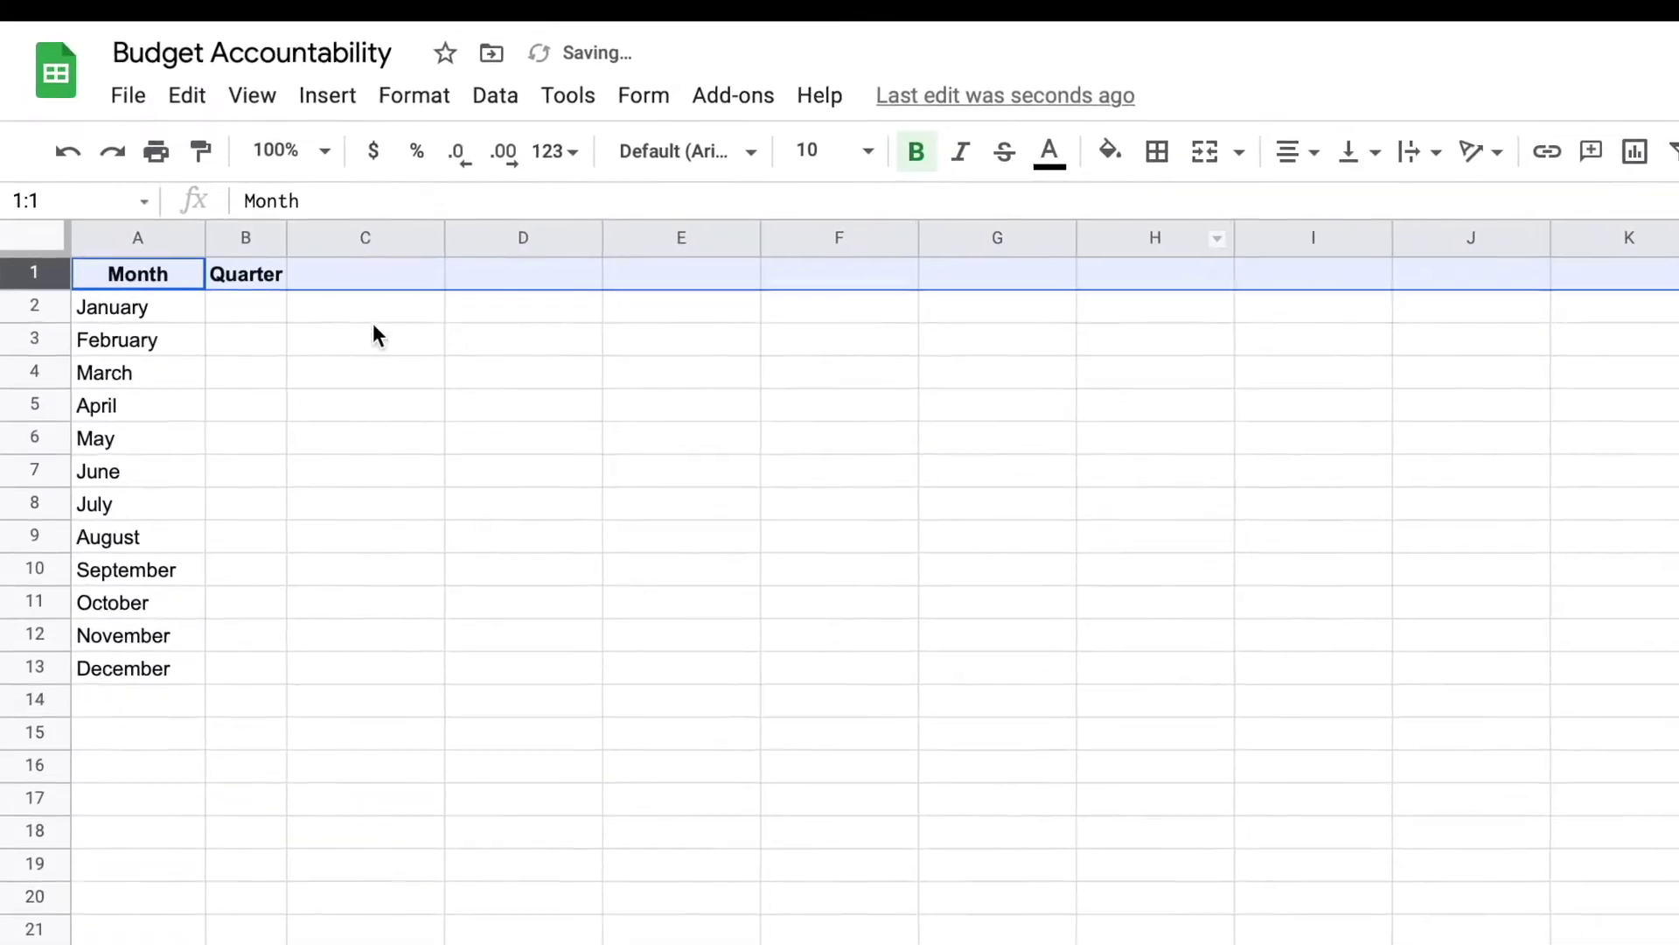
Enter centred quarter numbers 1,1,1,2,2,2,3,3,3,4,4,4 beside the months in column B
{"action": "left_click", "coordinate": [246, 307]}
{"action": "type", "text": "1 1 1 2 2 2 3 3 3 4 4 4"}
{"action": "key", "text": "Return"}
{"action": "left_click", "coordinate": [278, 246]}
{"action": "left_click", "coordinate": [1434, 150]}
{"action": "left_click", "coordinate": [1524, 206]}
{"action": "left_click", "coordinate": [508, 399]}
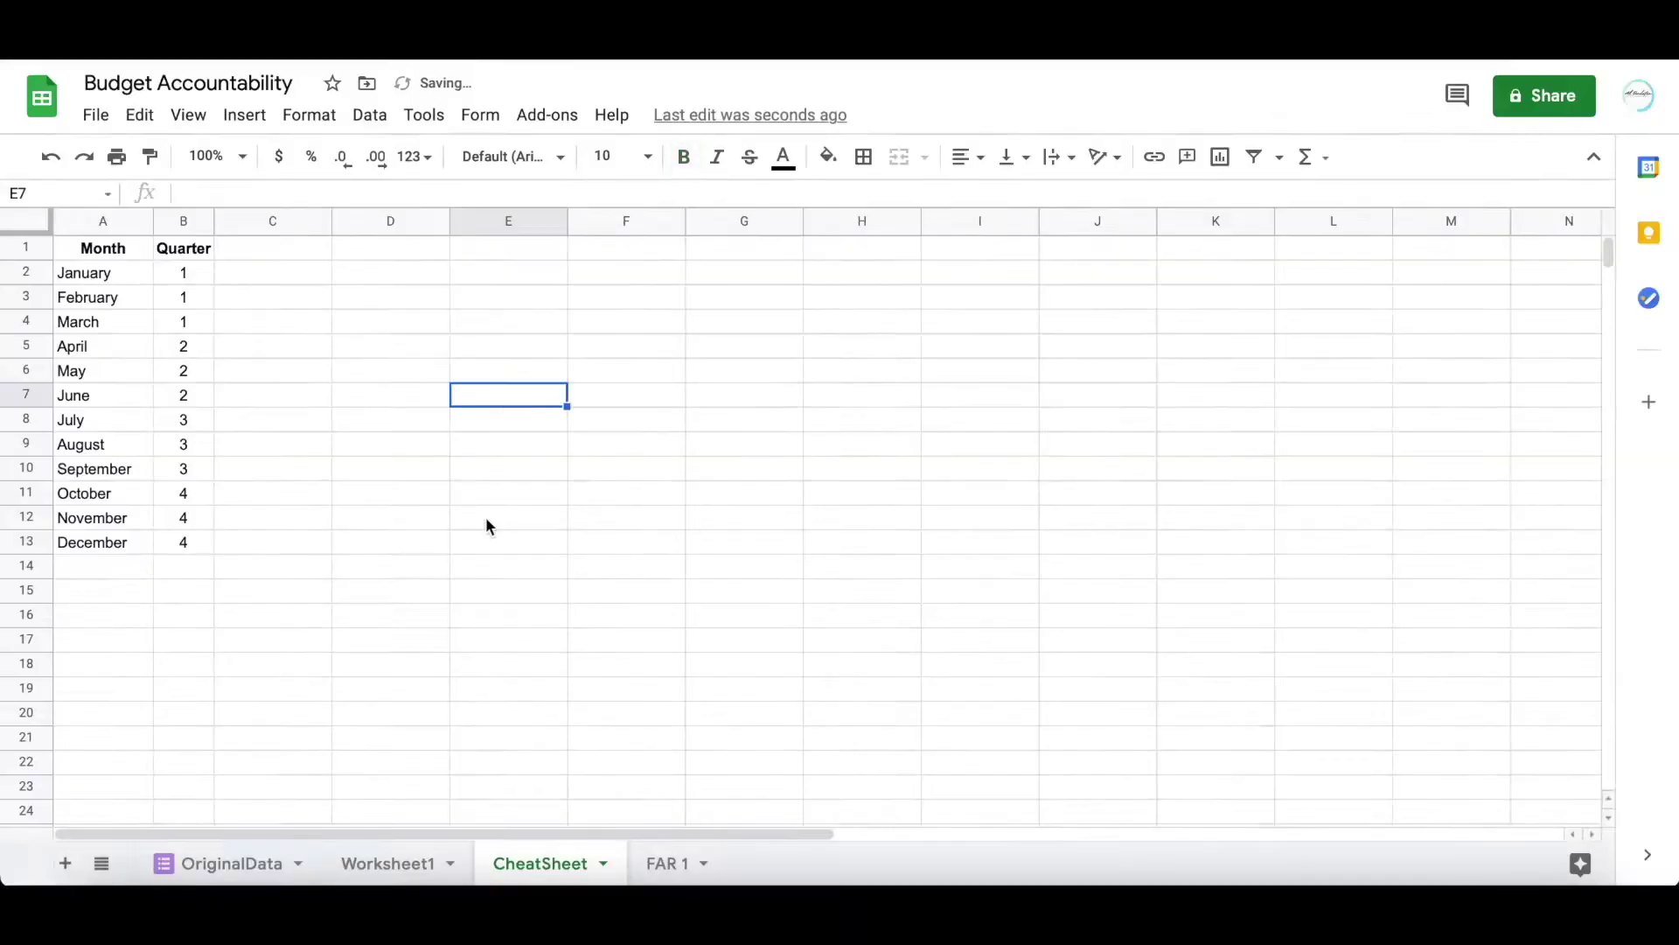
Start a VLOOKUP formula in Worksheet1 cell N2
{"action": "left_click", "coordinate": [394, 866]}
{"action": "left_click", "coordinate": [1041, 317]}
{"action": "type", "text": "=vloo"}
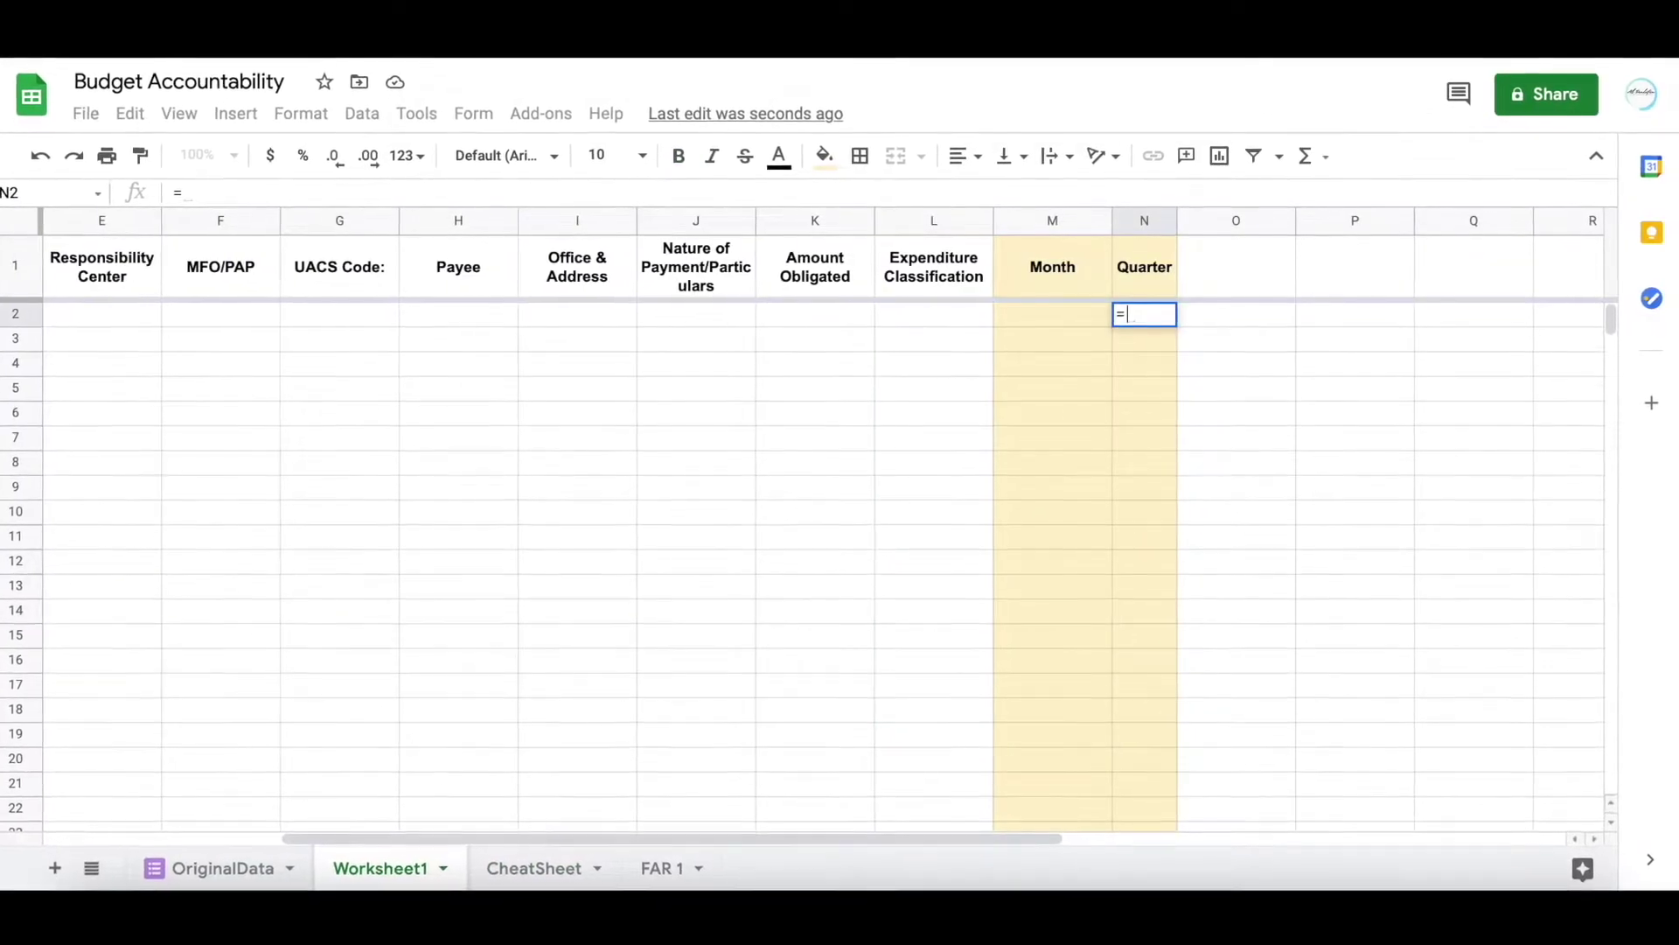
{"action": "type", "text": "kup("}
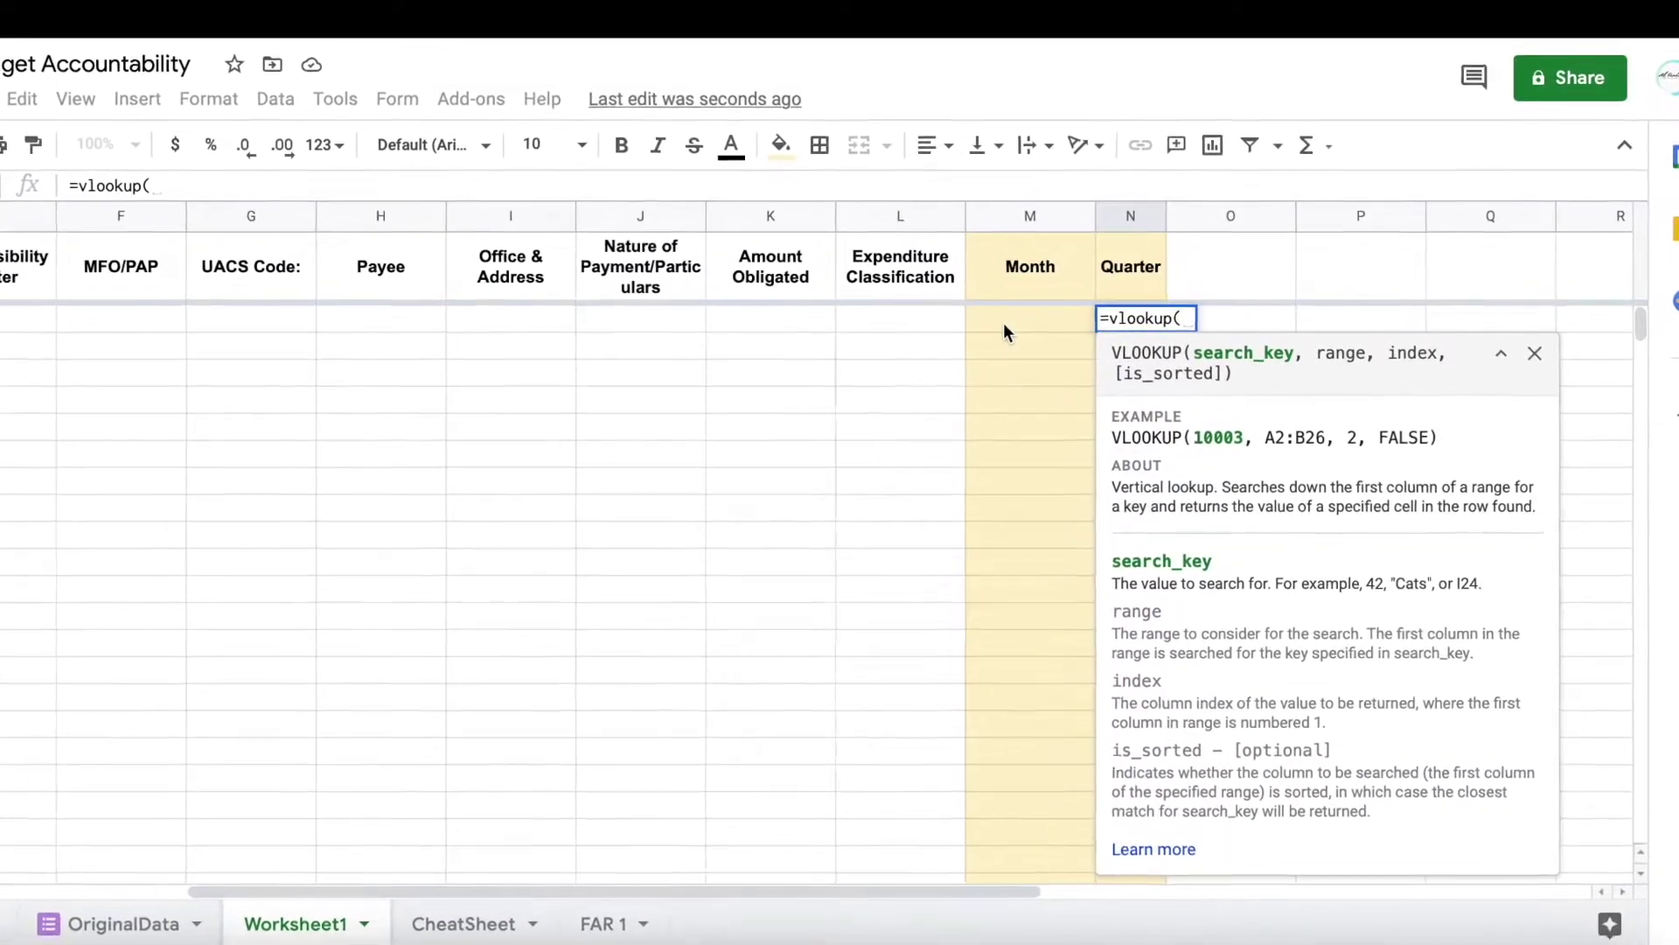
Finish N2 as =VLOOKUP(M2,CheatSheet!A2:B13,2,0) to return the month's quarter
{"action": "left_click", "coordinate": [1024, 319]}
{"action": "type", "text": ","}
{"action": "left_click", "coordinate": [435, 940]}
{"action": "left_click", "coordinate": [8, 326]}
{"action": "type", "text": ":B13,"}
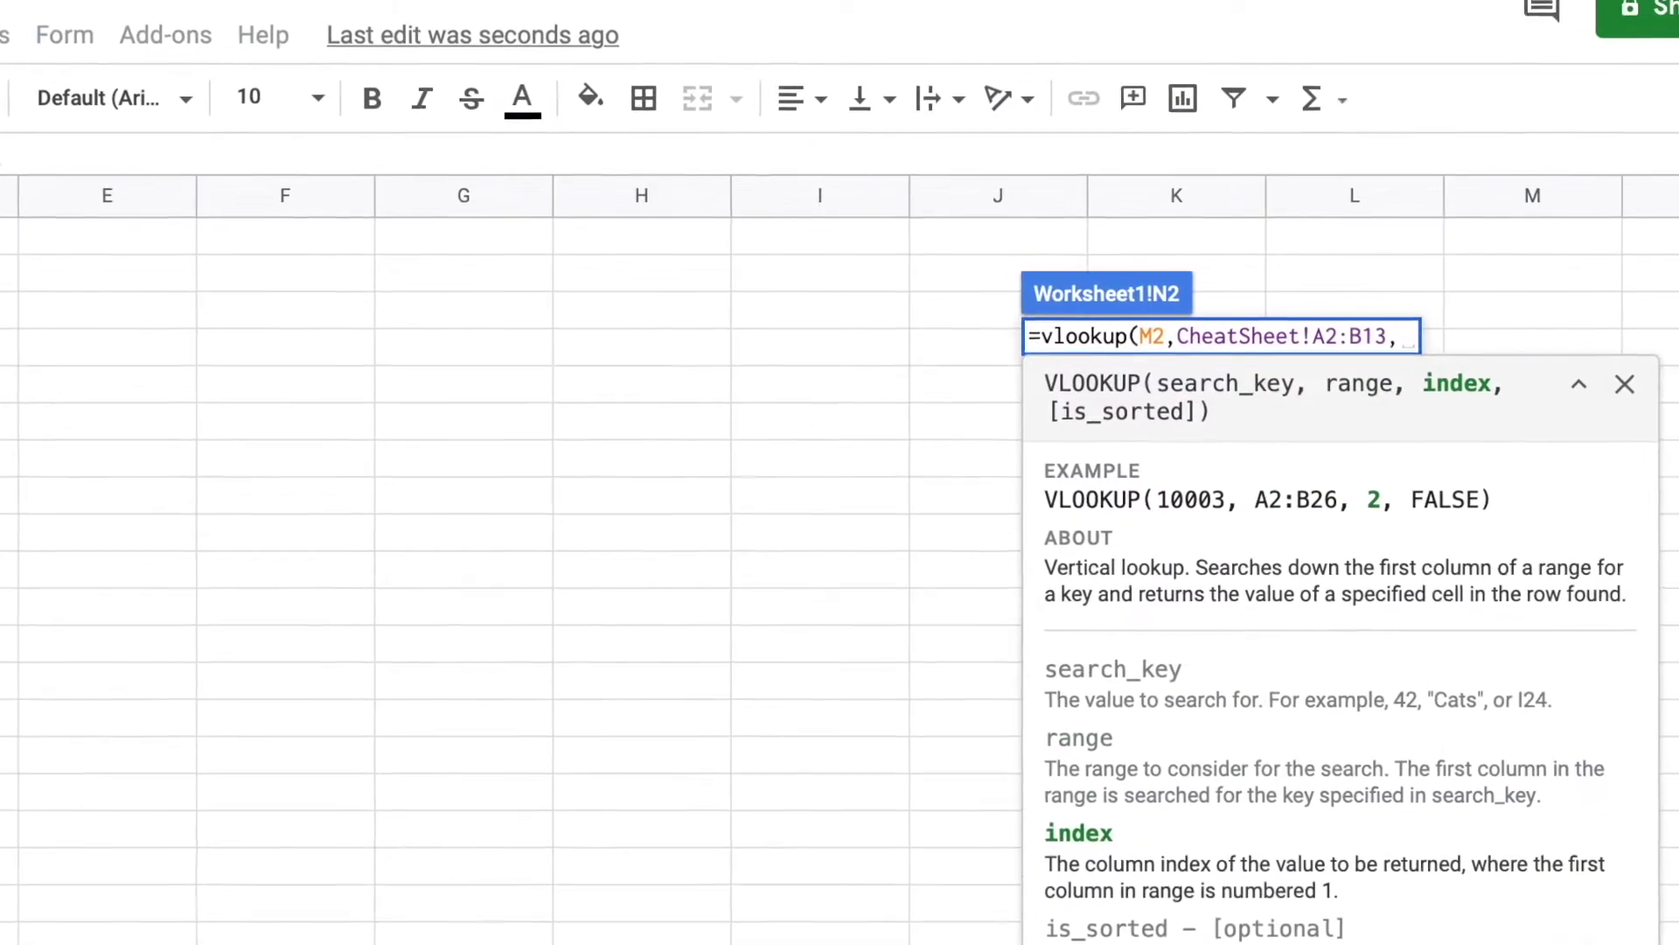
{"action": "type", "text": "2"}
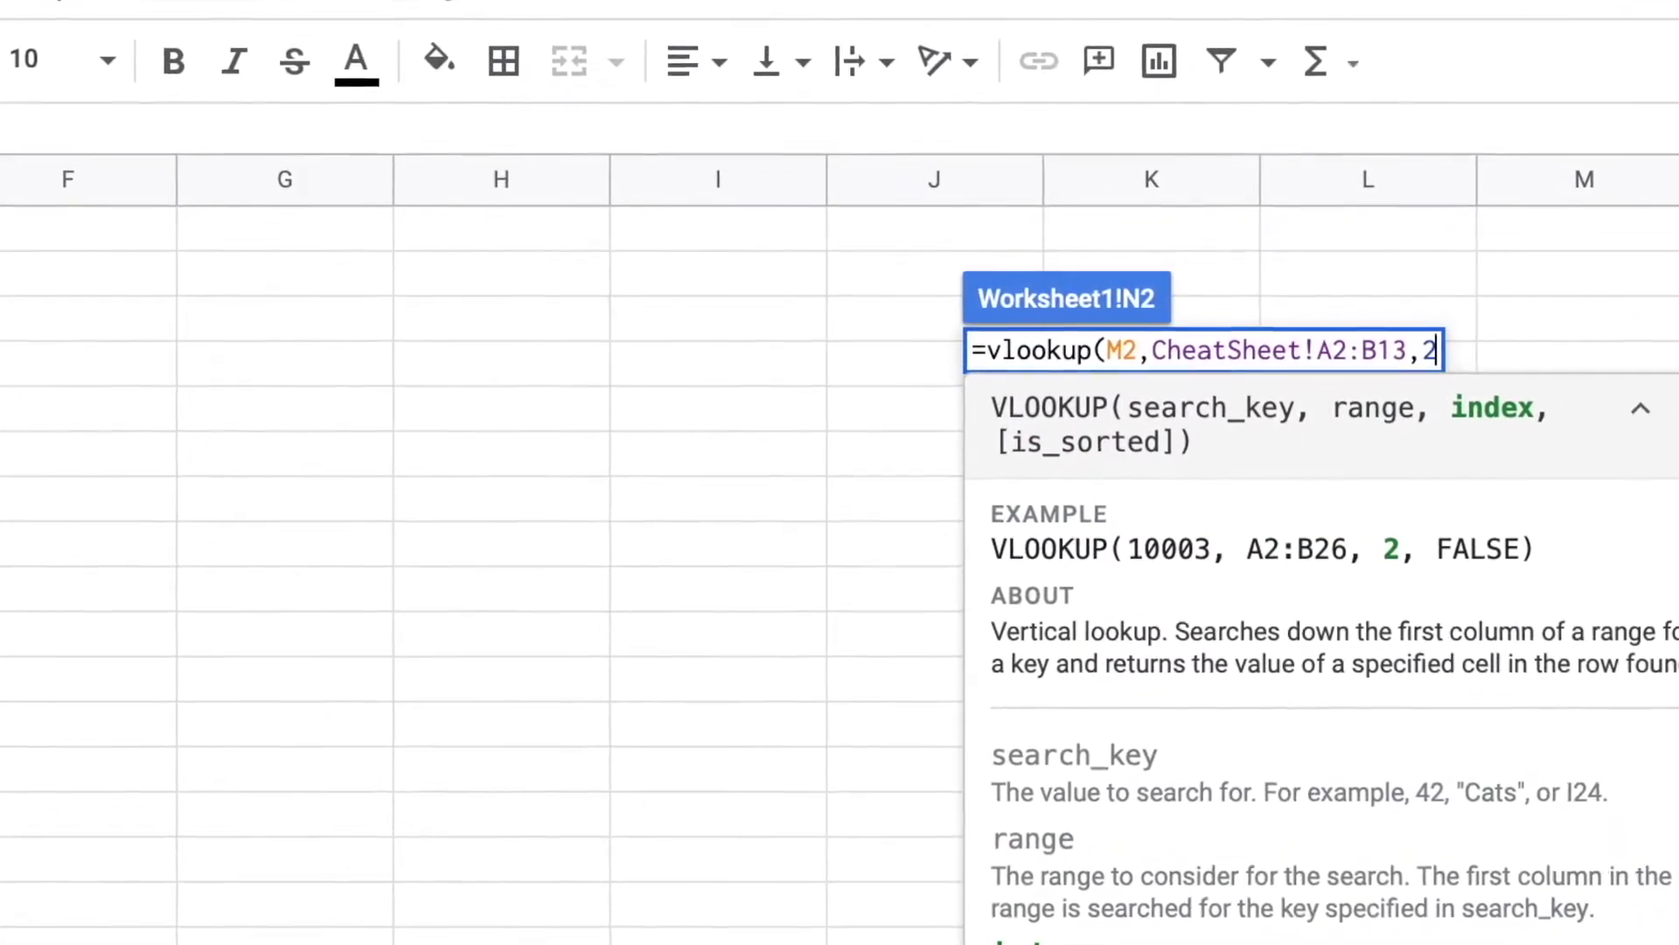
{"action": "type", "text": ",0"}
{"action": "key", "text": "Return"}
{"action": "left_click", "coordinate": [764, 477]}
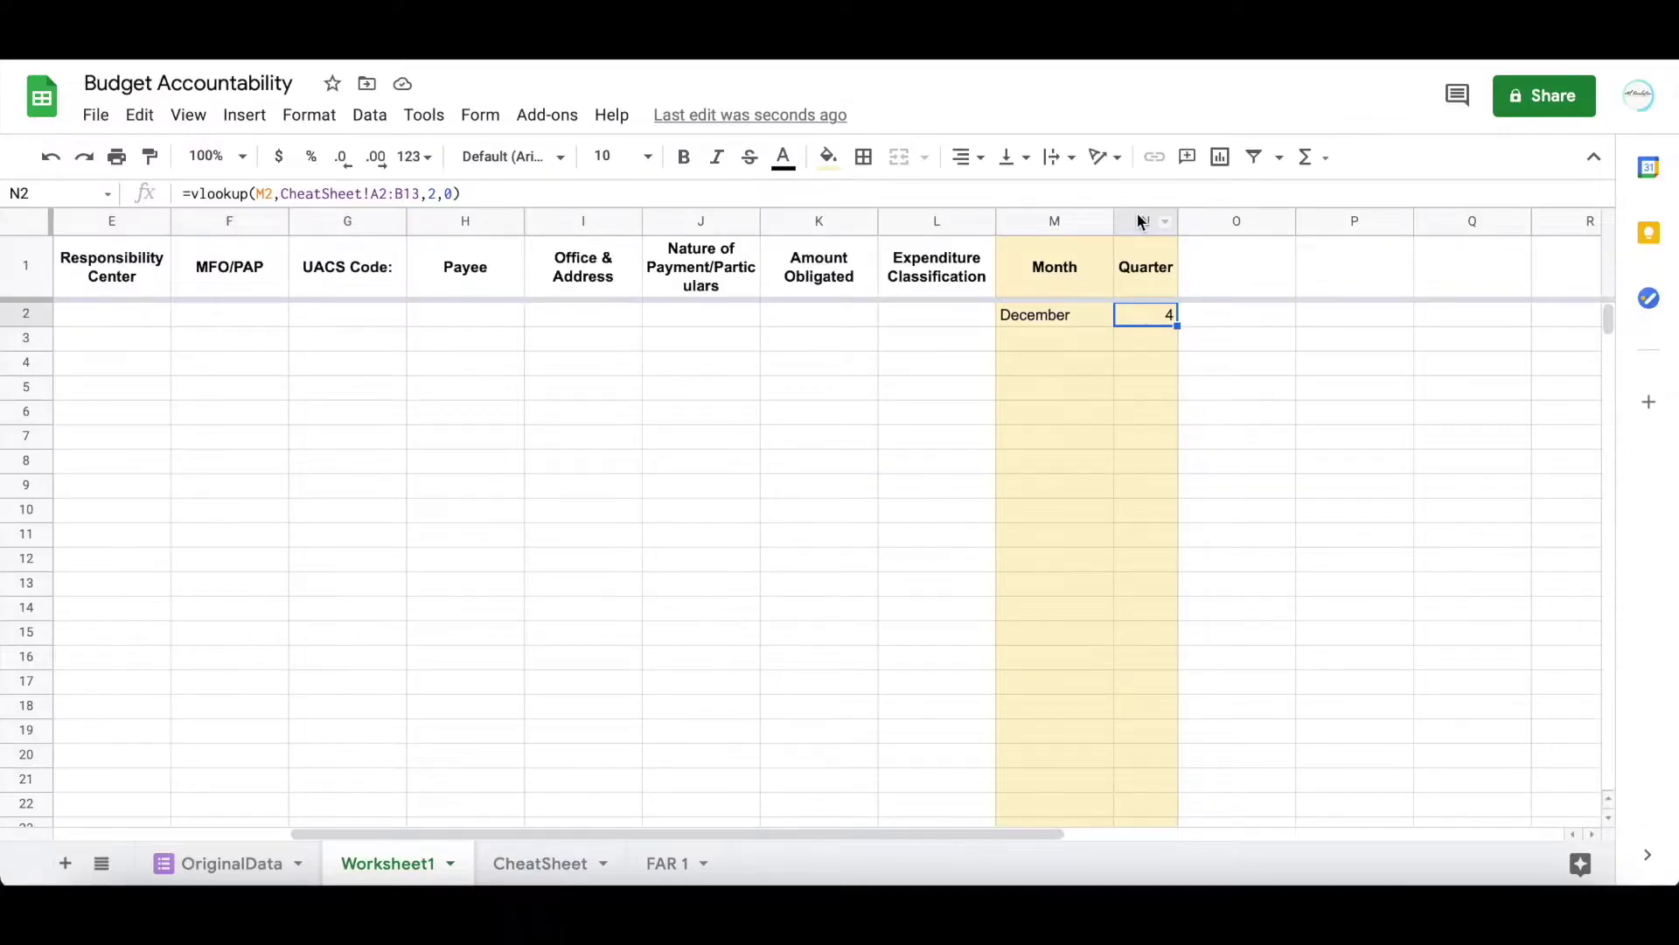
Paste the quarter lookup formula down the rest of column N
{"action": "left_click", "coordinate": [1144, 221]}
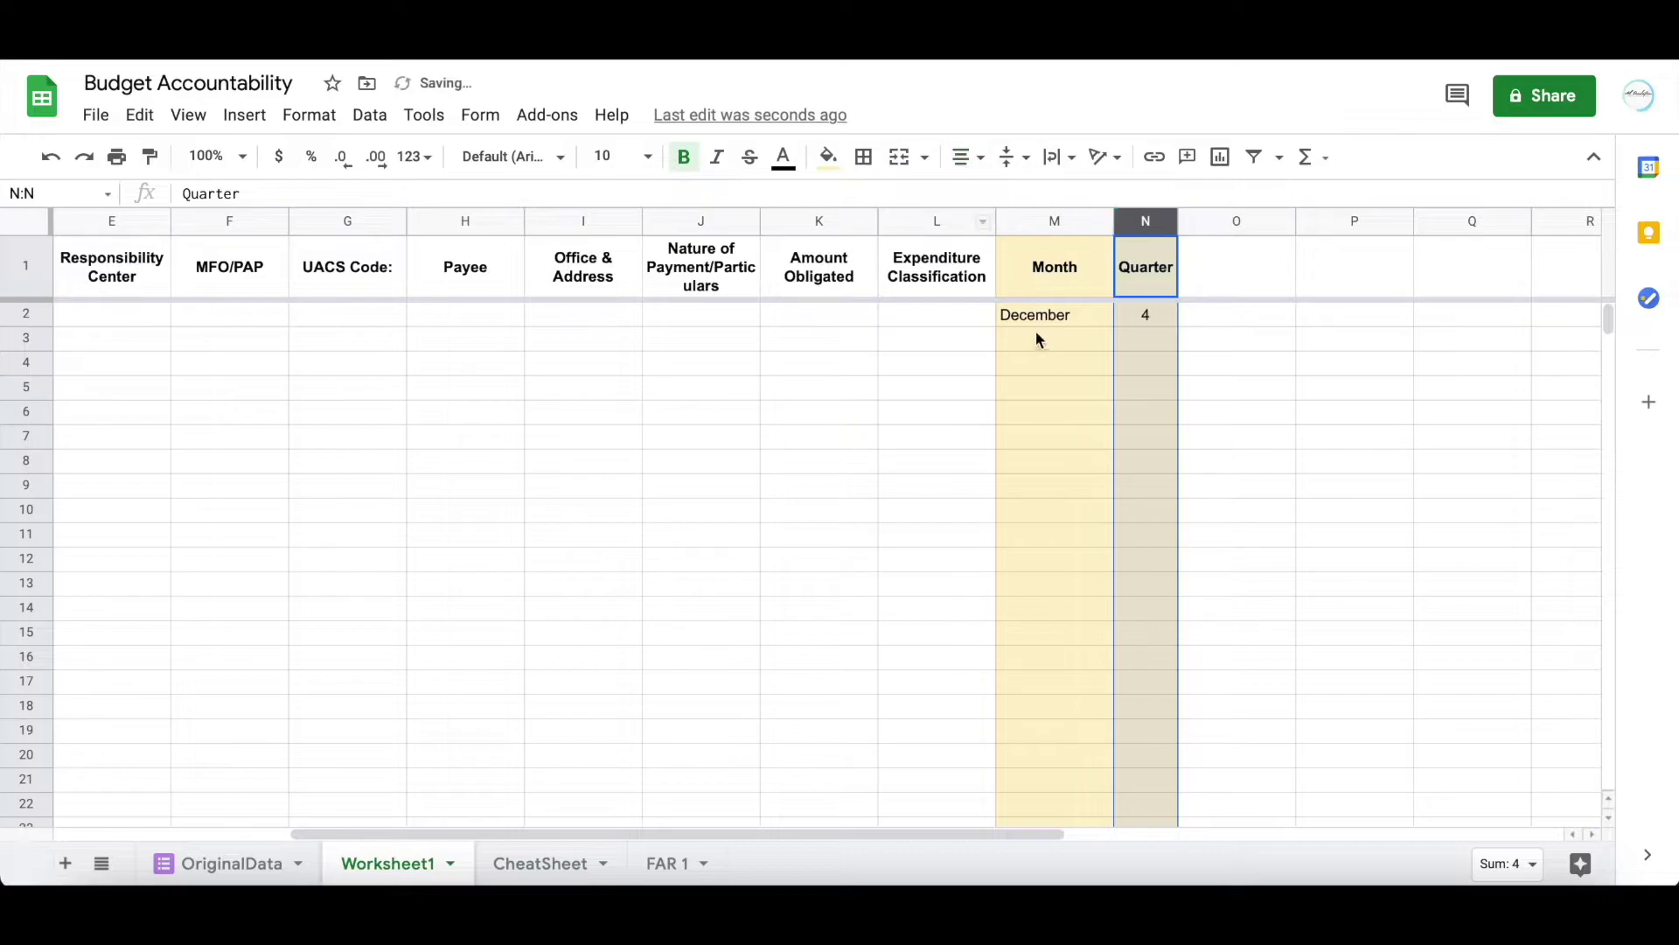
{"action": "left_click", "coordinate": [1146, 316]}
{"action": "key", "text": "ctrl+shift+Down"}
{"action": "key", "text": "ctrl+v"}
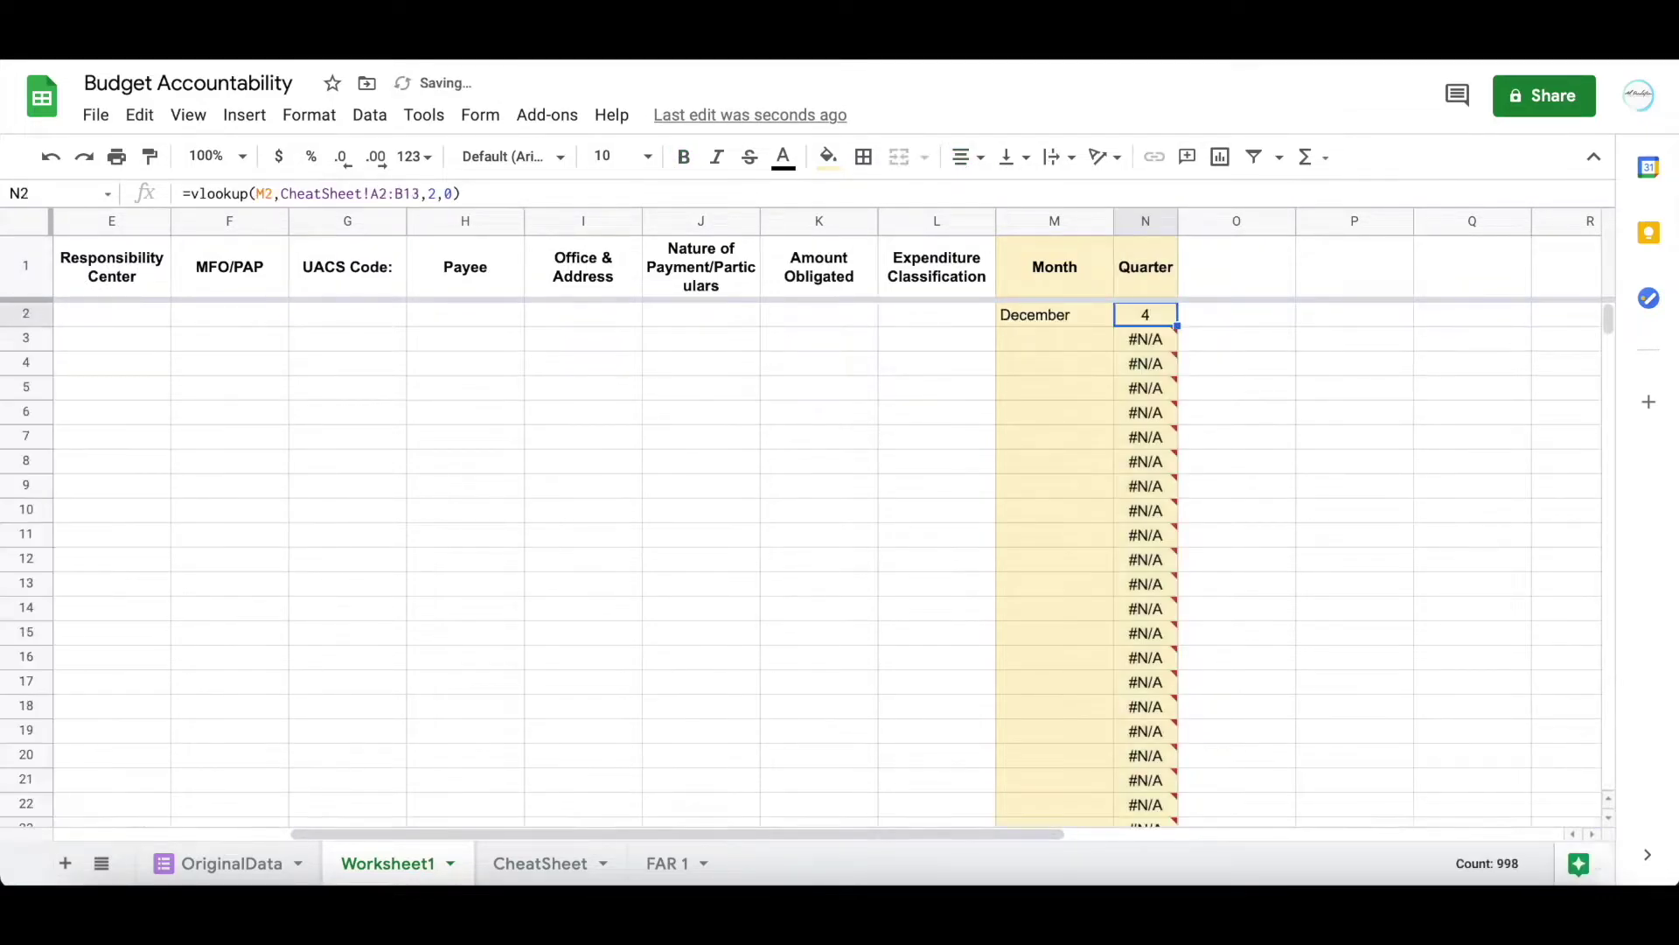
{"action": "key", "text": "Up"}
{"action": "key", "text": "Down"}
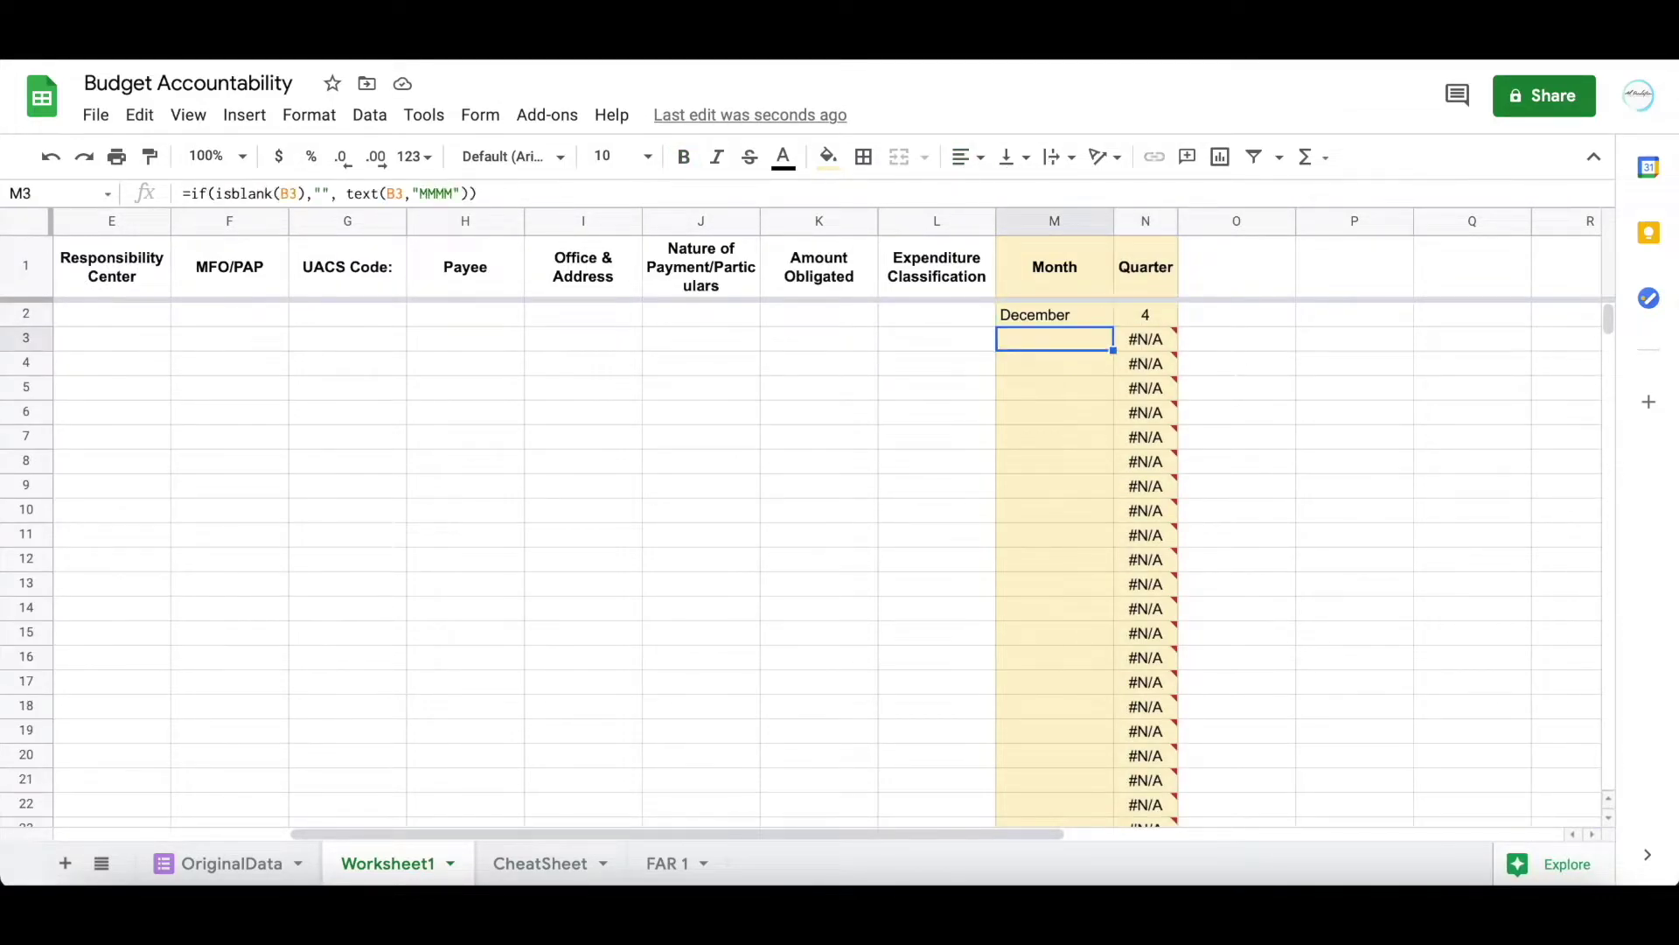
Wrap the quarter lookup in IFERROR(…,"") and paste it down column N
{"action": "key", "text": "Right"}
{"action": "left_click", "coordinate": [182, 193]}
{"action": "type", "text": "iferror("}
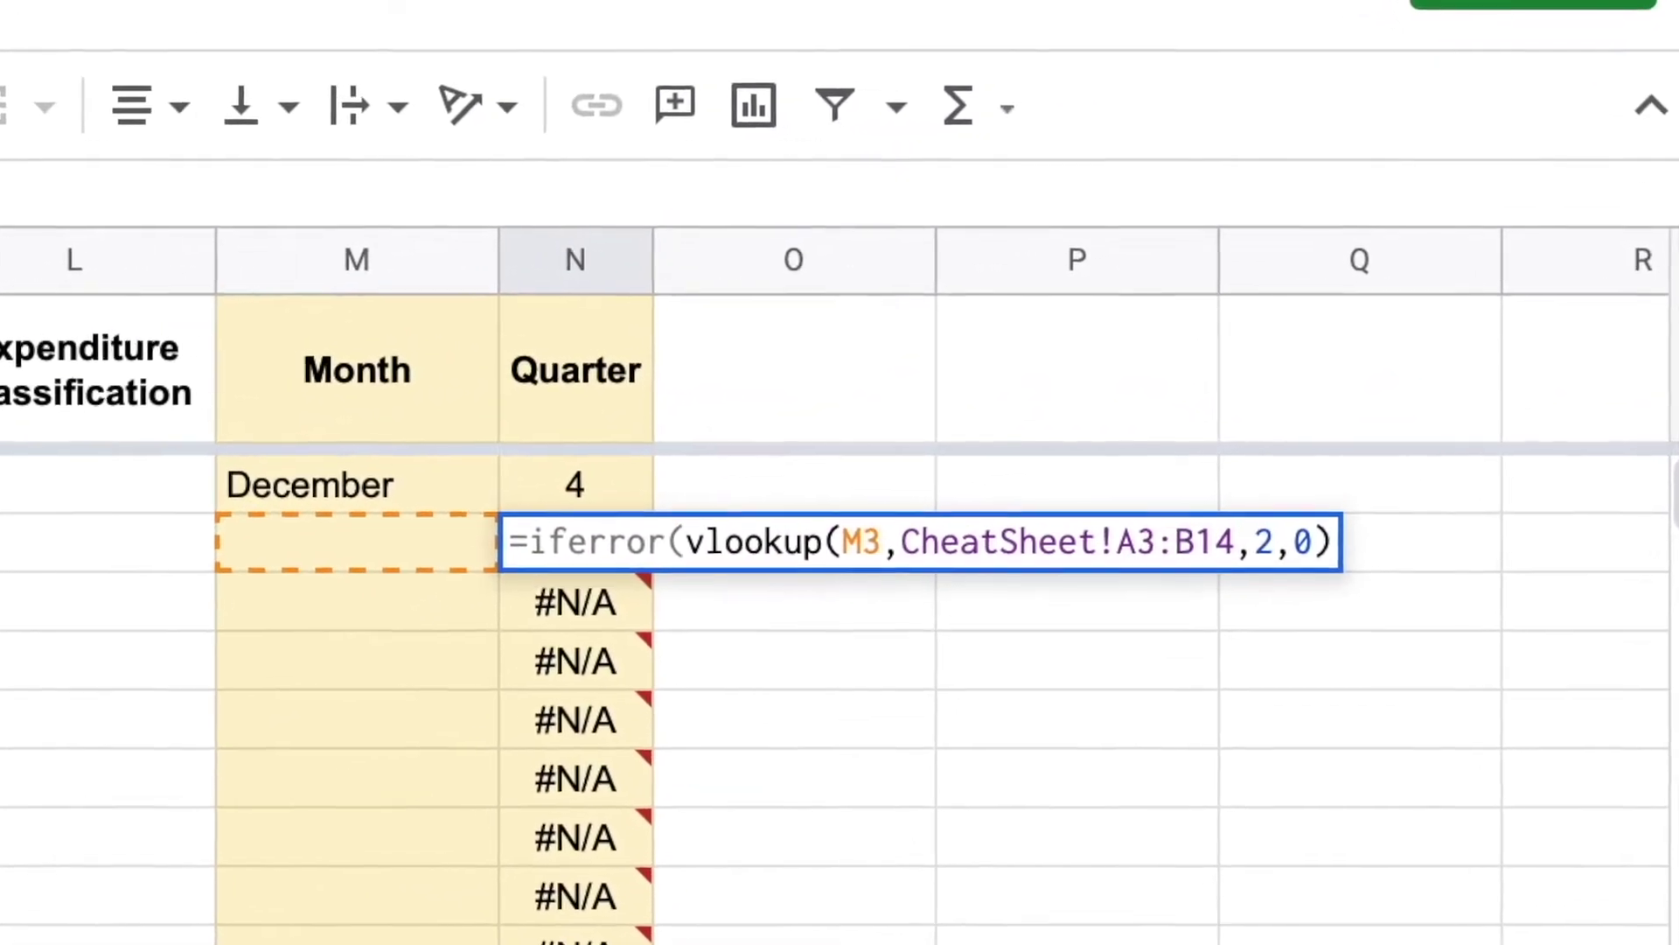
{"action": "type", "text": ",\"\")"}
{"action": "key", "text": "Return"}
{"action": "left_click", "coordinate": [1145, 339]}
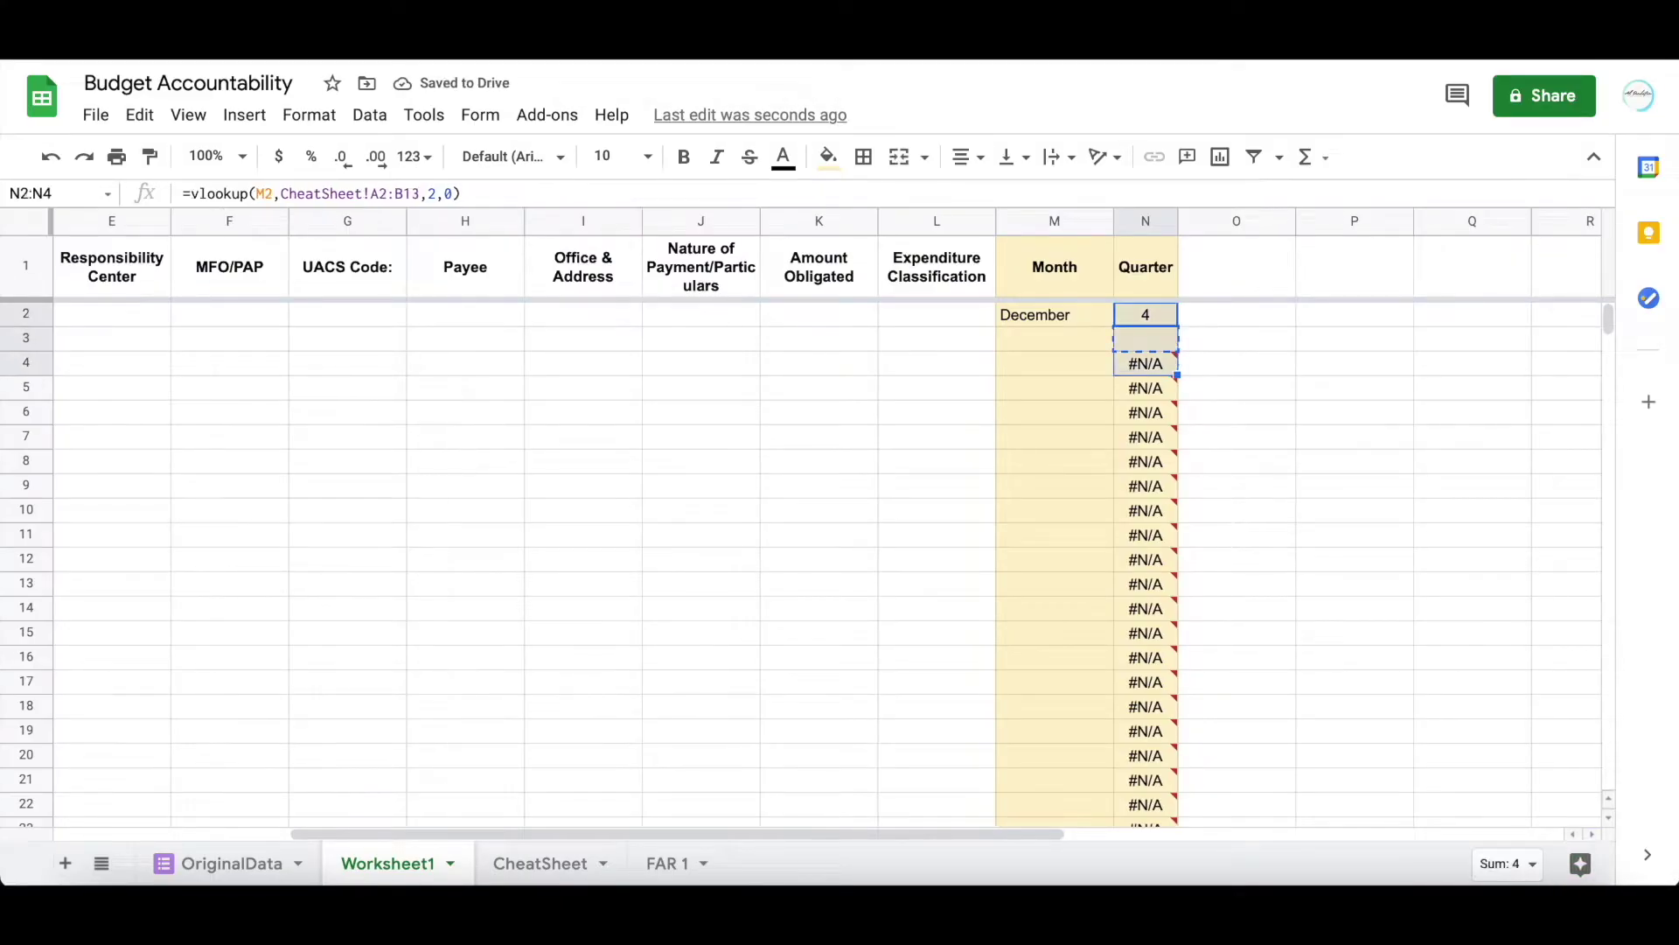
{"action": "key", "text": "ctrl+shift+Down"}
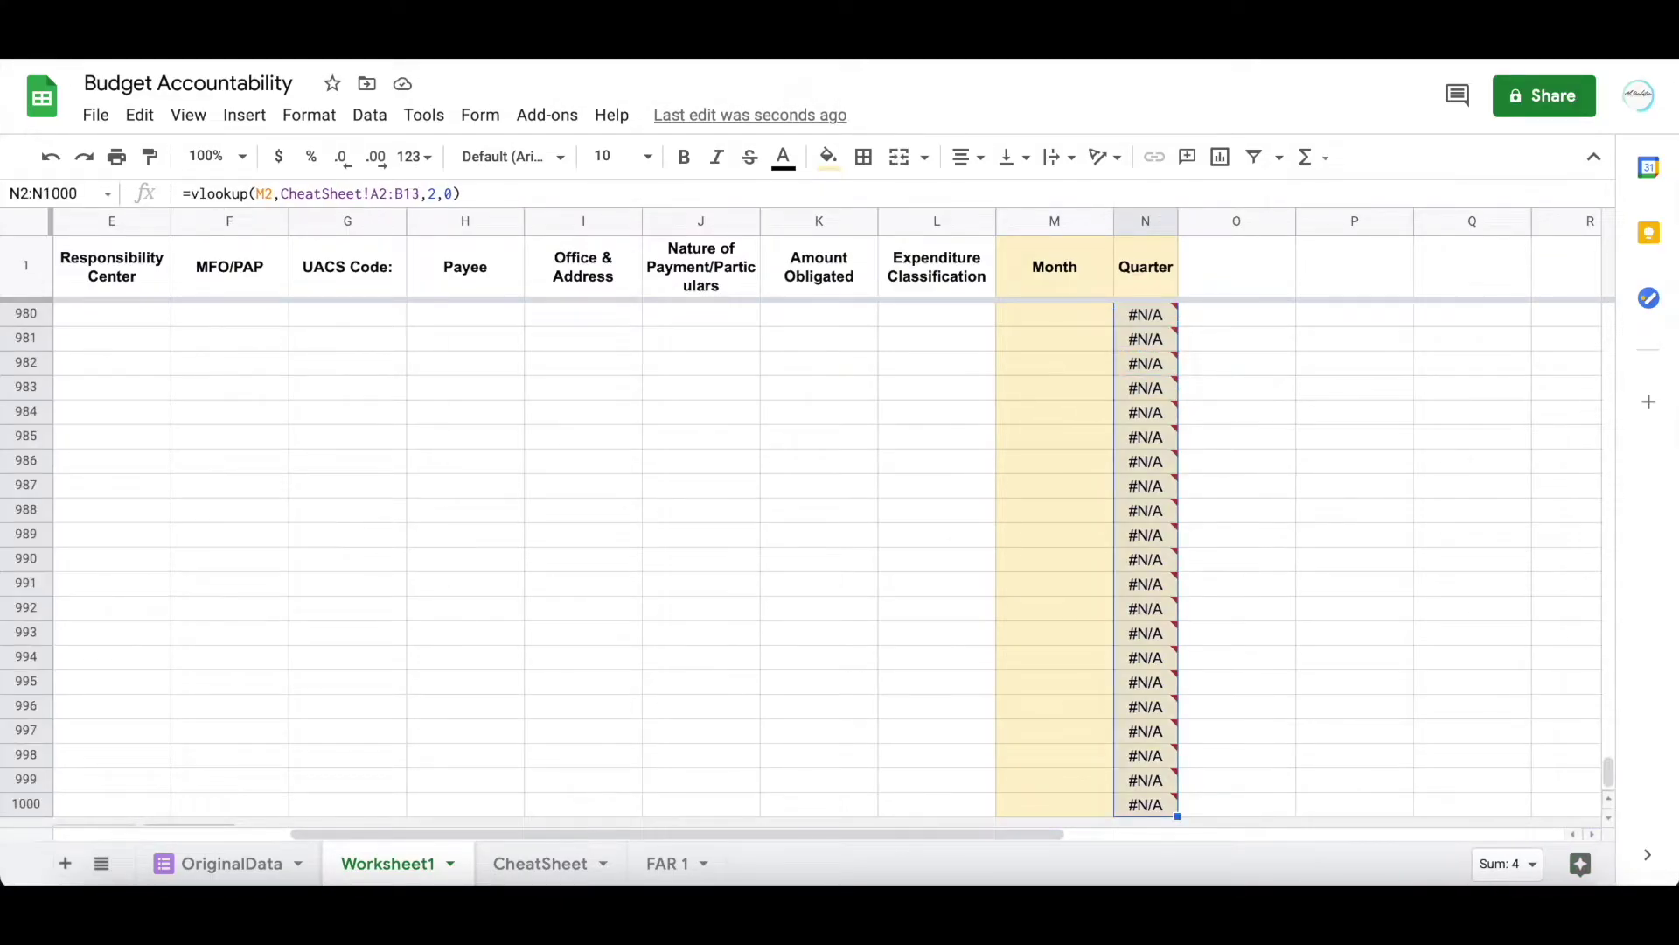
{"action": "key", "text": "ctrl+v"}
{"action": "key", "text": "ctrl+Up"}
{"action": "key", "text": "Down"}
{"action": "key", "text": "Down"}
{"action": "key", "text": "Down"}
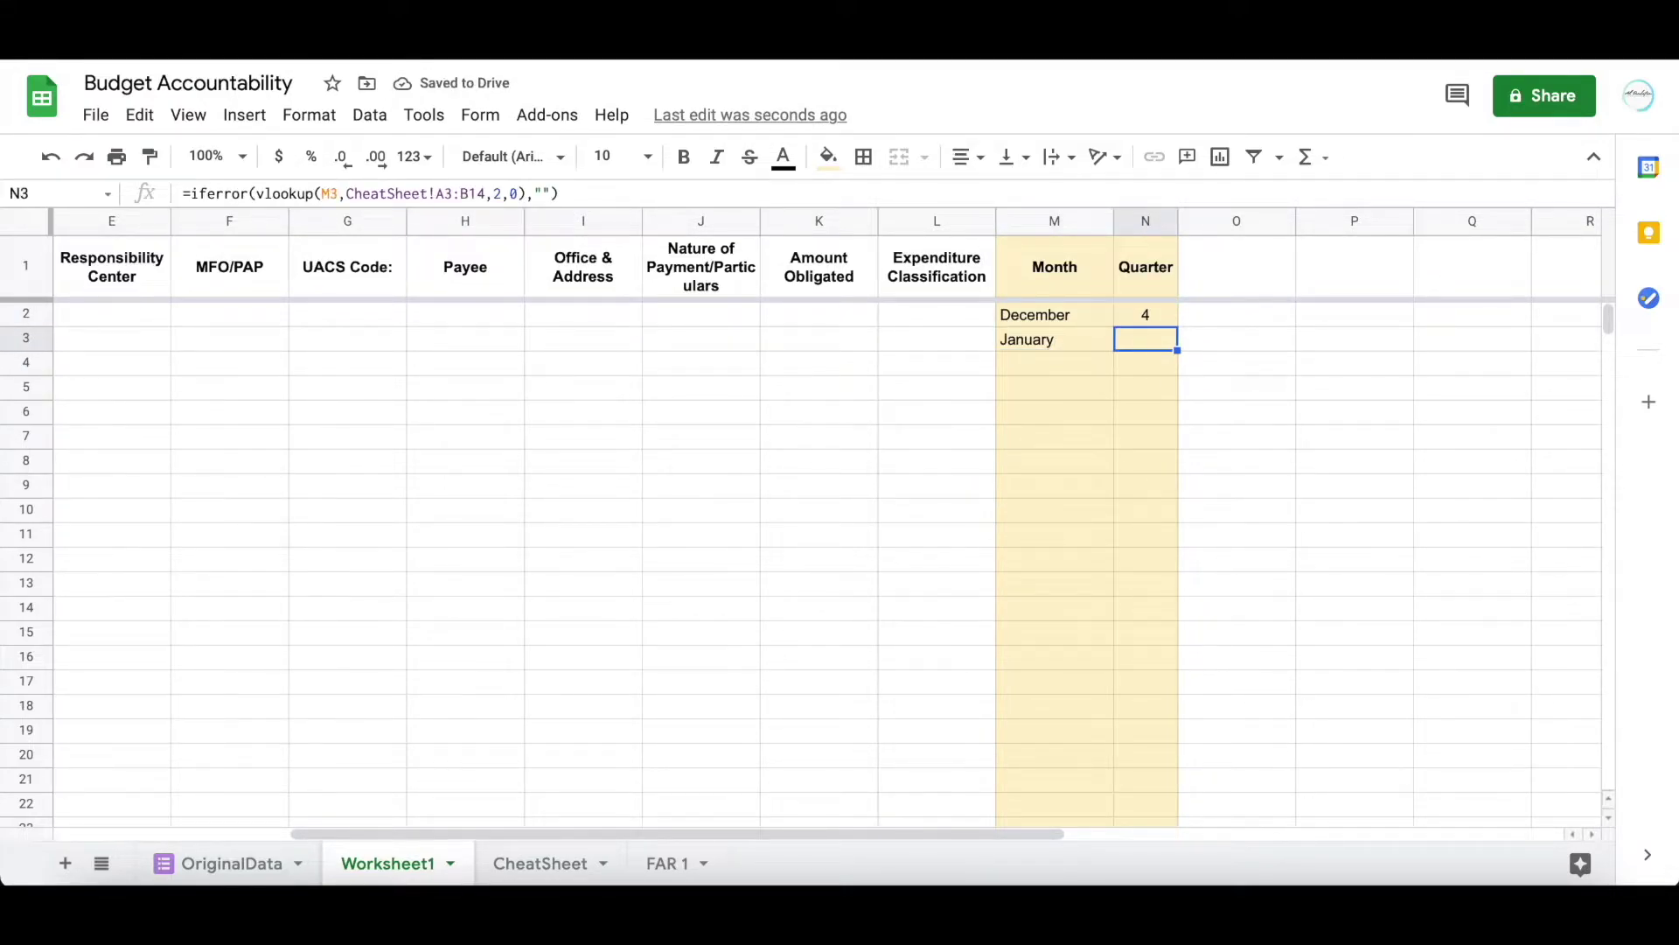
Lock the lookup range as CheatSheet!$A$2:$B$13 in N2 and refill it to row 1000
{"action": "left_click", "coordinate": [1054, 314]}
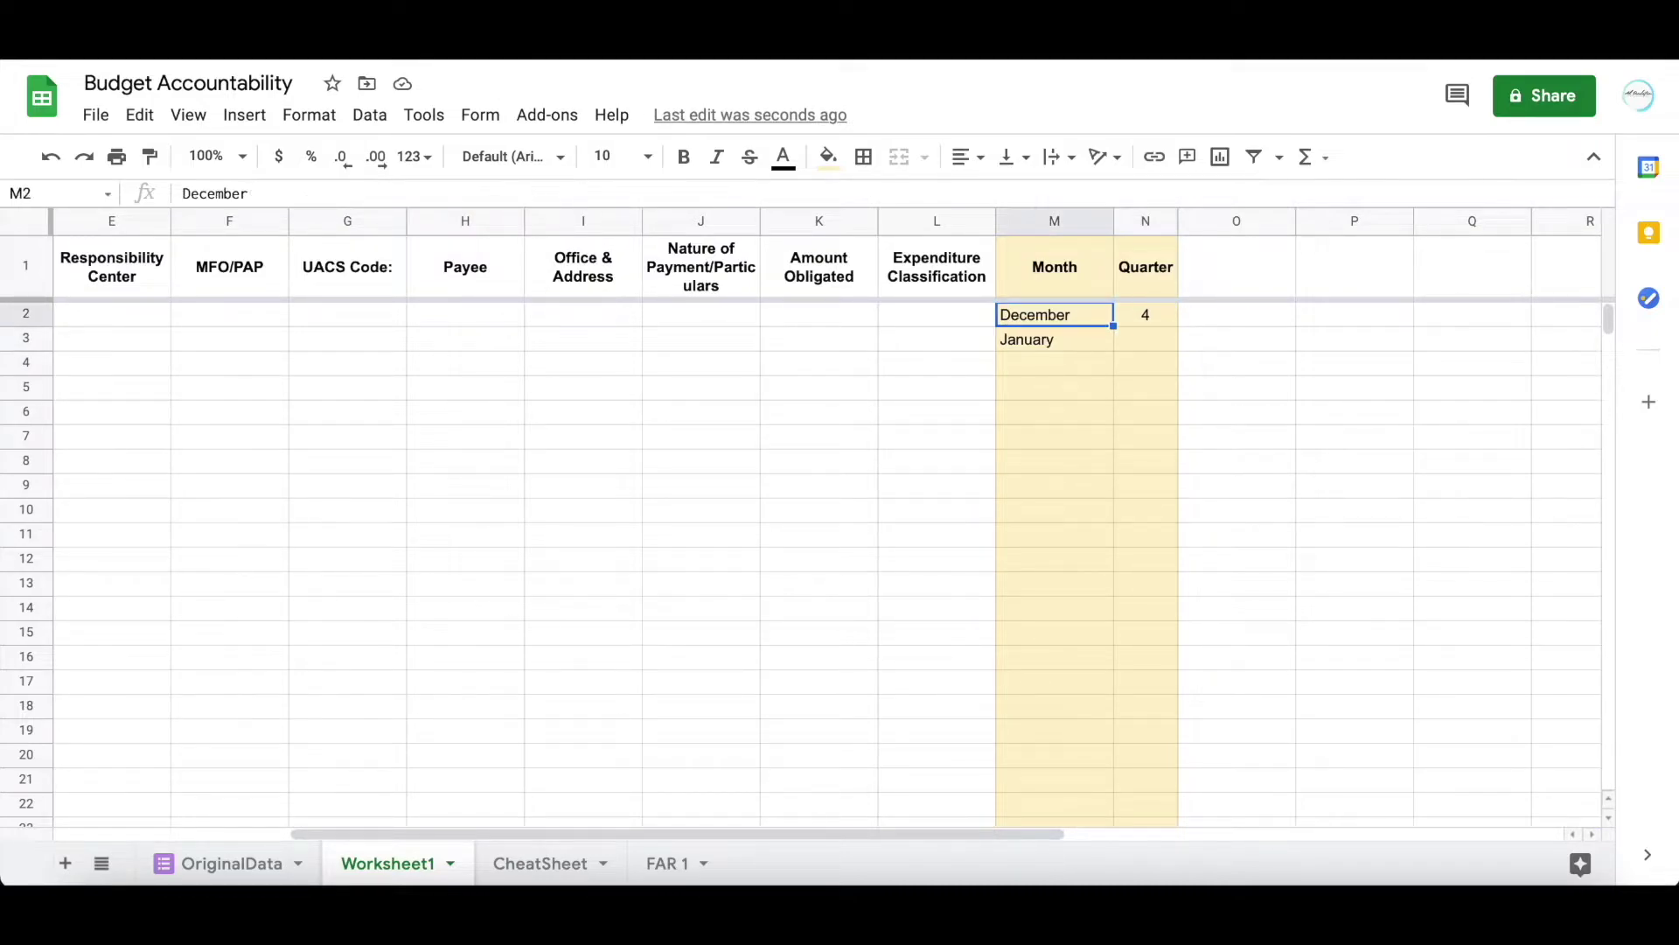
{"action": "left_click", "coordinate": [1054, 339]}
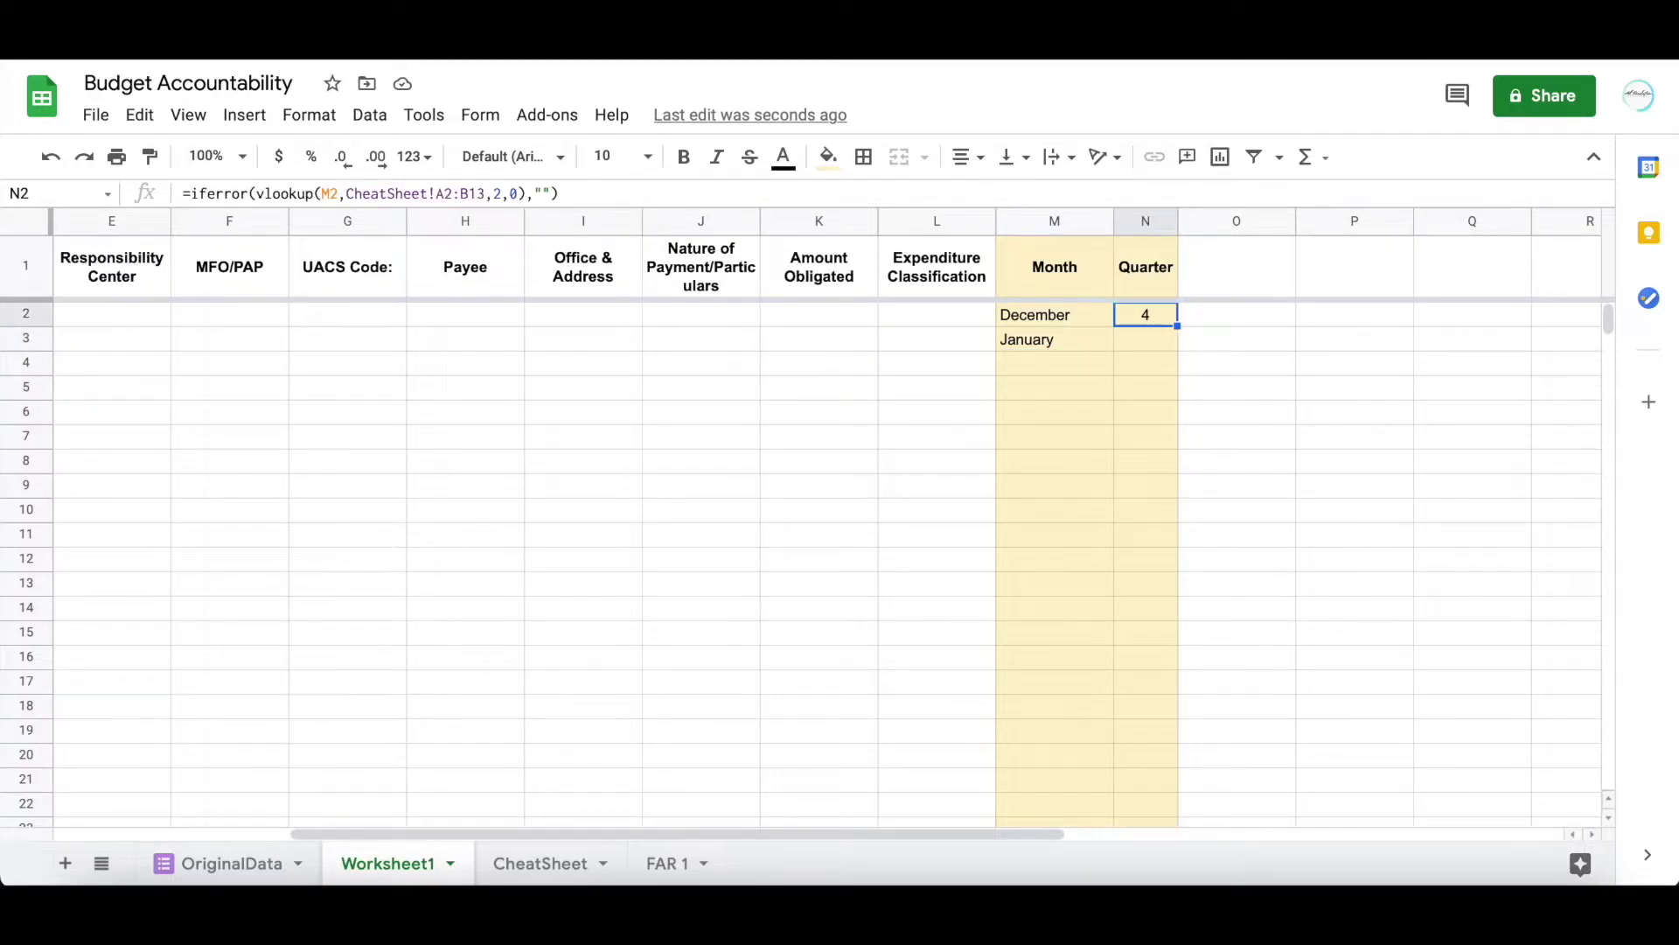
{"action": "left_click", "coordinate": [447, 192]}
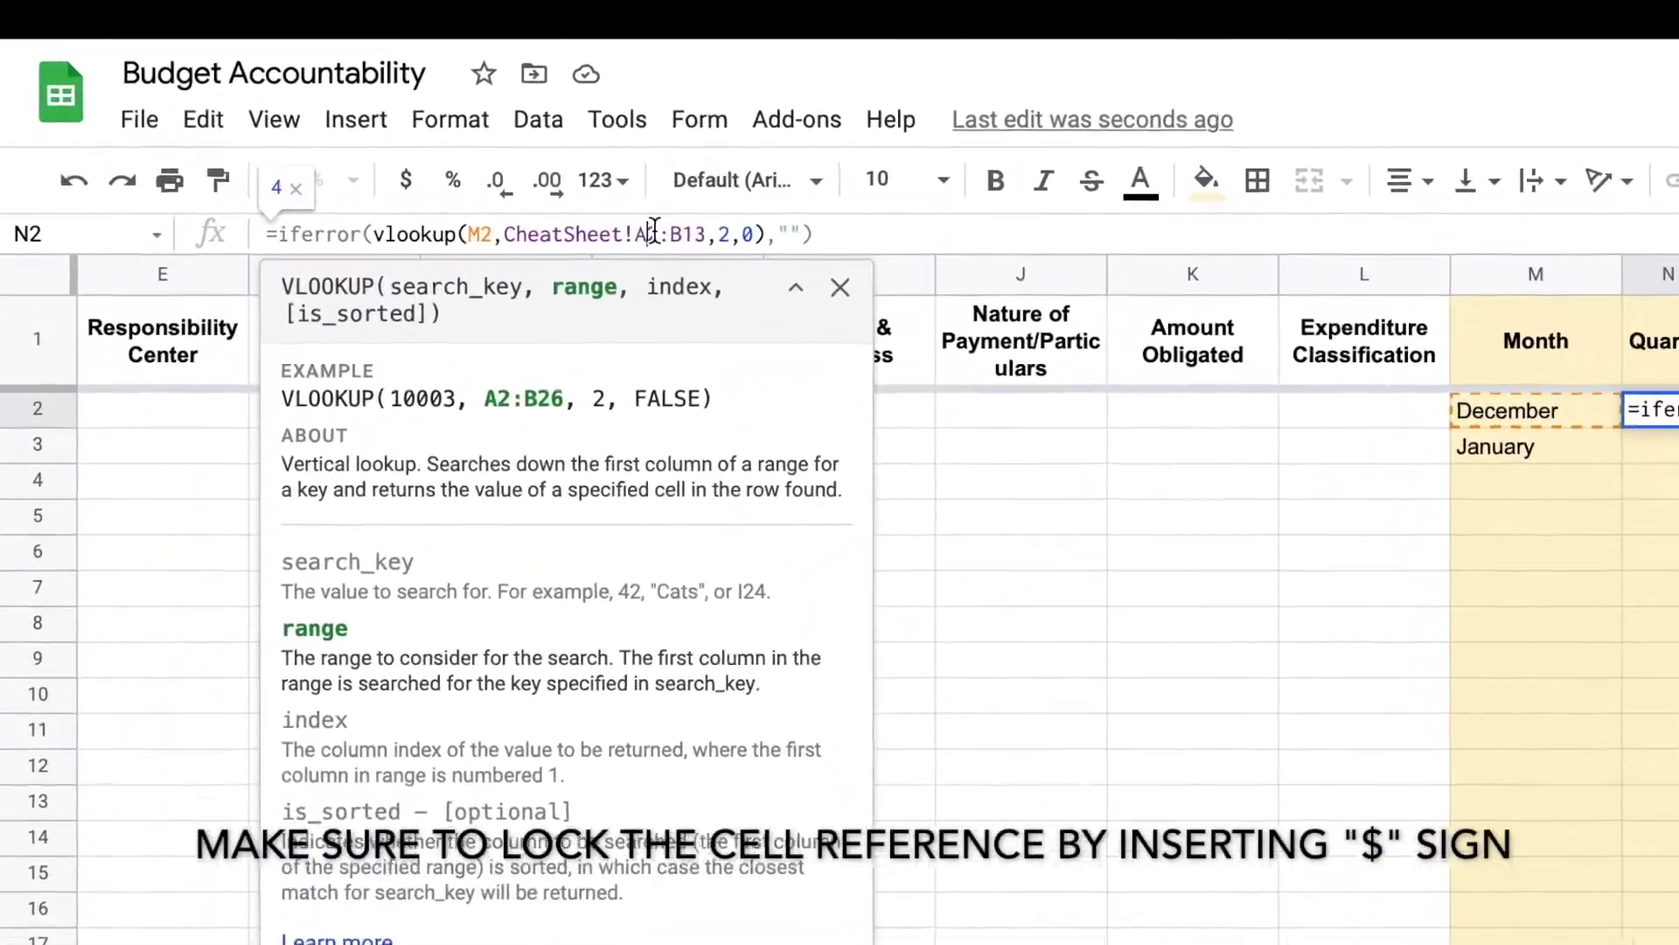
{"action": "key", "text": "F4"}
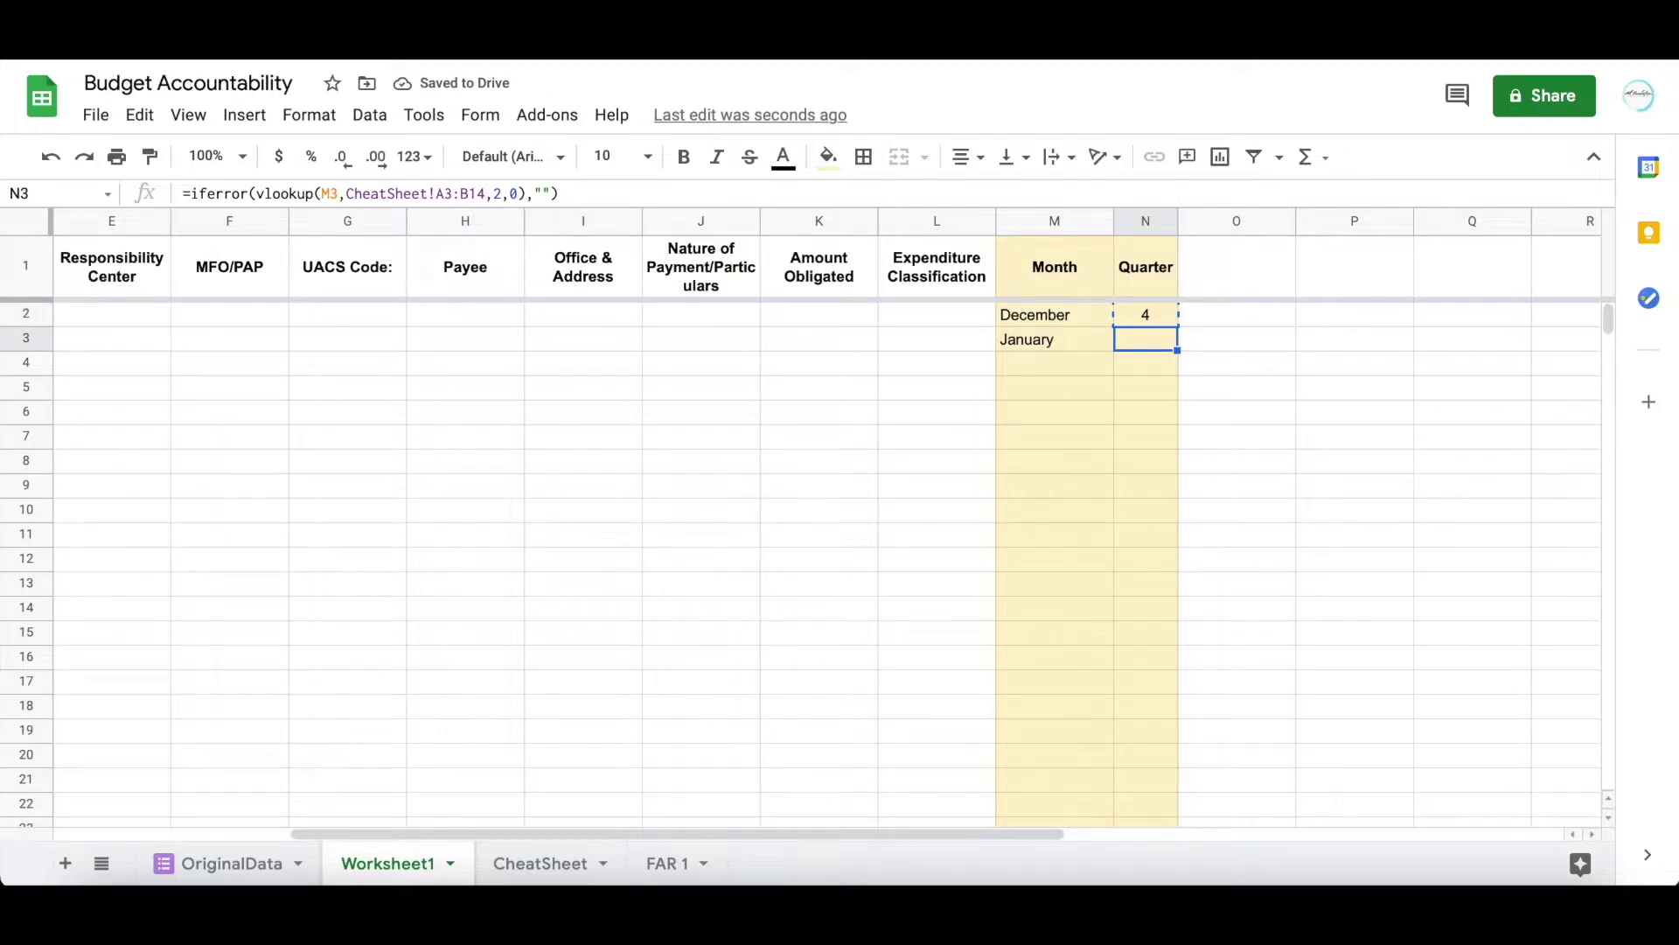
{"action": "key", "text": "ctrl+shift+Down"}
{"action": "key", "text": "ctrl+Up"}
{"action": "left_click", "coordinate": [1054, 339]}
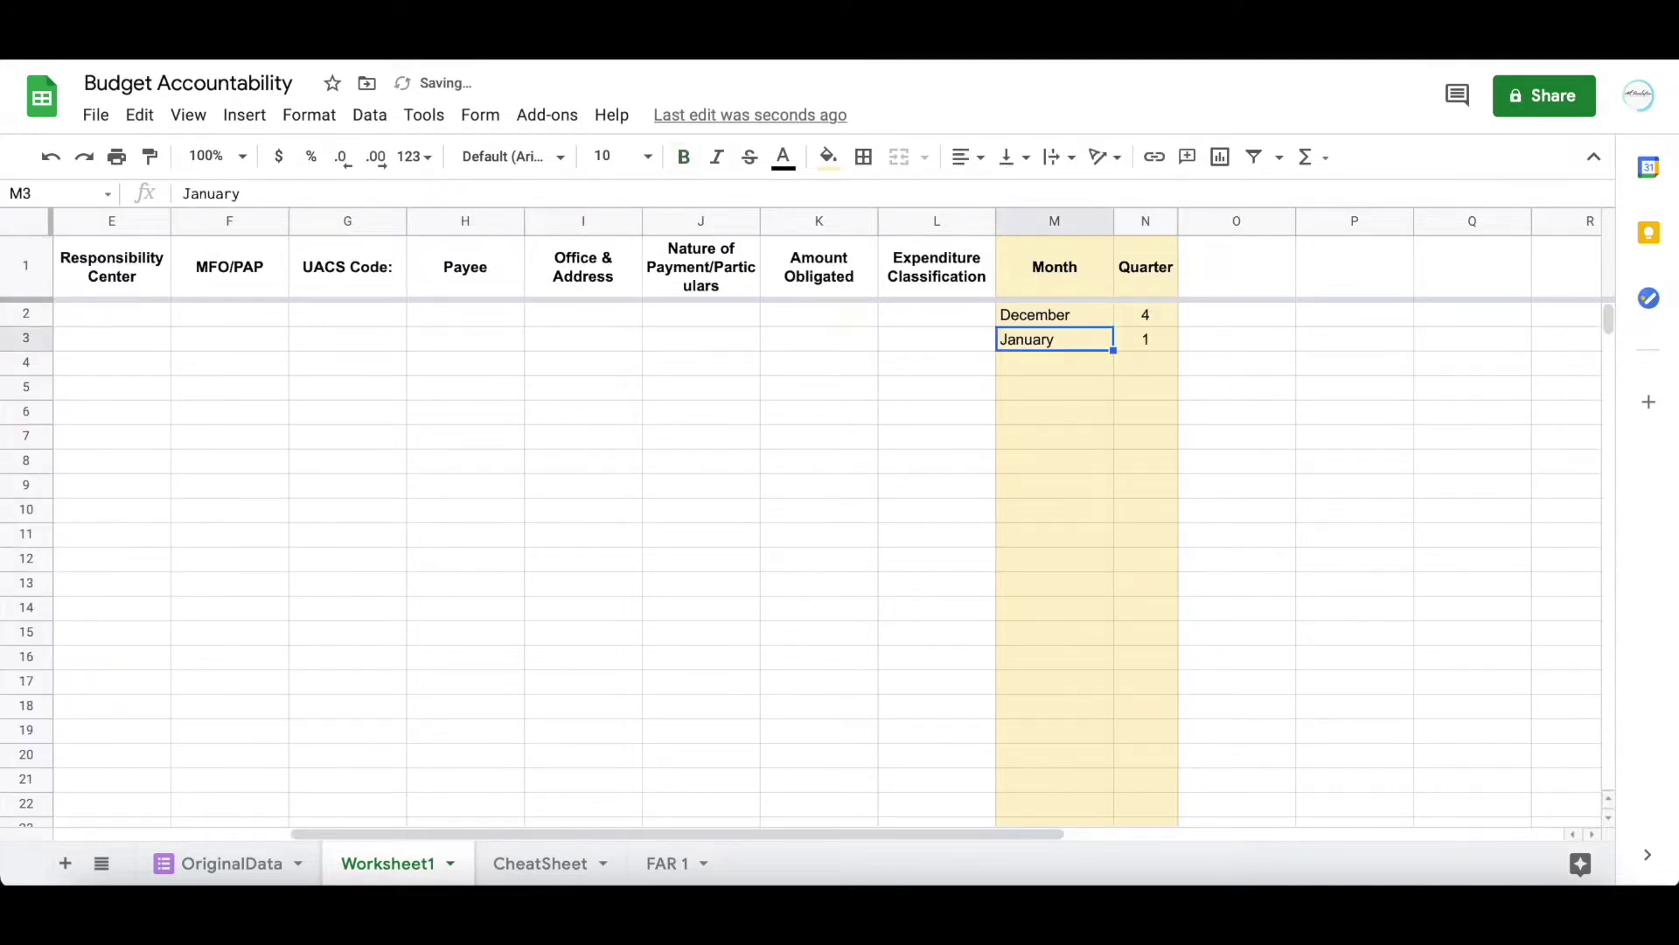
{"action": "left_click", "coordinate": [1145, 338]}
{"action": "left_click", "coordinate": [1145, 338]}
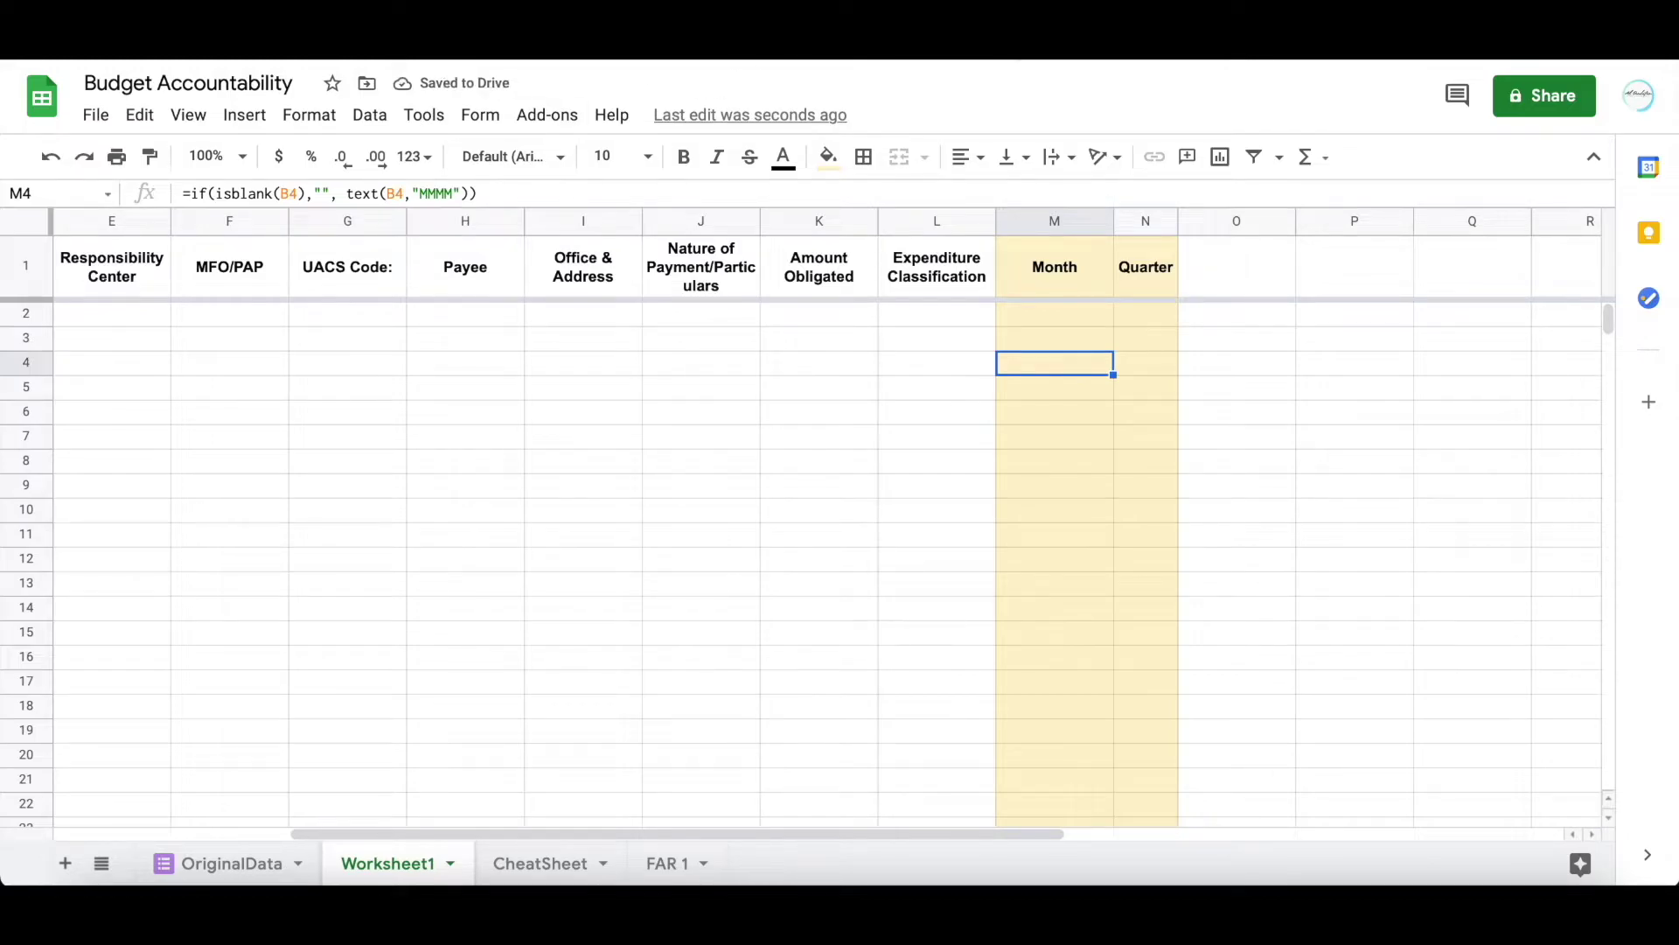
{"action": "left_click", "coordinate": [1268, 439]}
{"action": "left_click", "coordinate": [529, 864]}
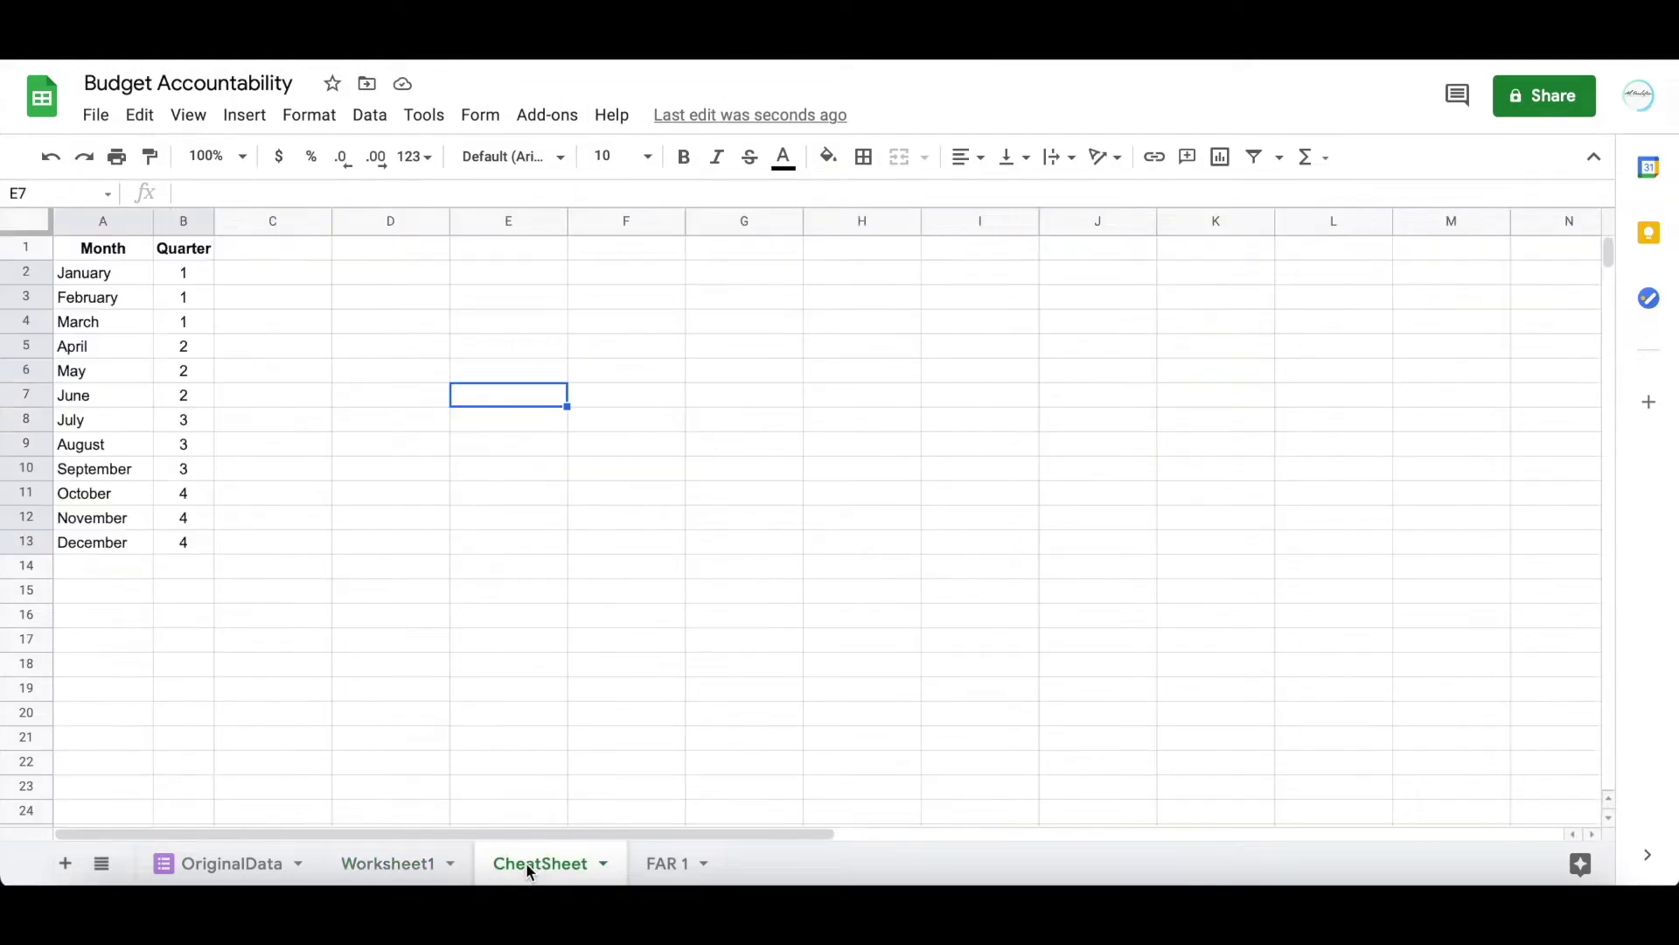
Hide the CheatSheet and OriginalData sheets
{"action": "right_click", "coordinate": [527, 863]}
{"action": "left_click", "coordinate": [543, 683]}
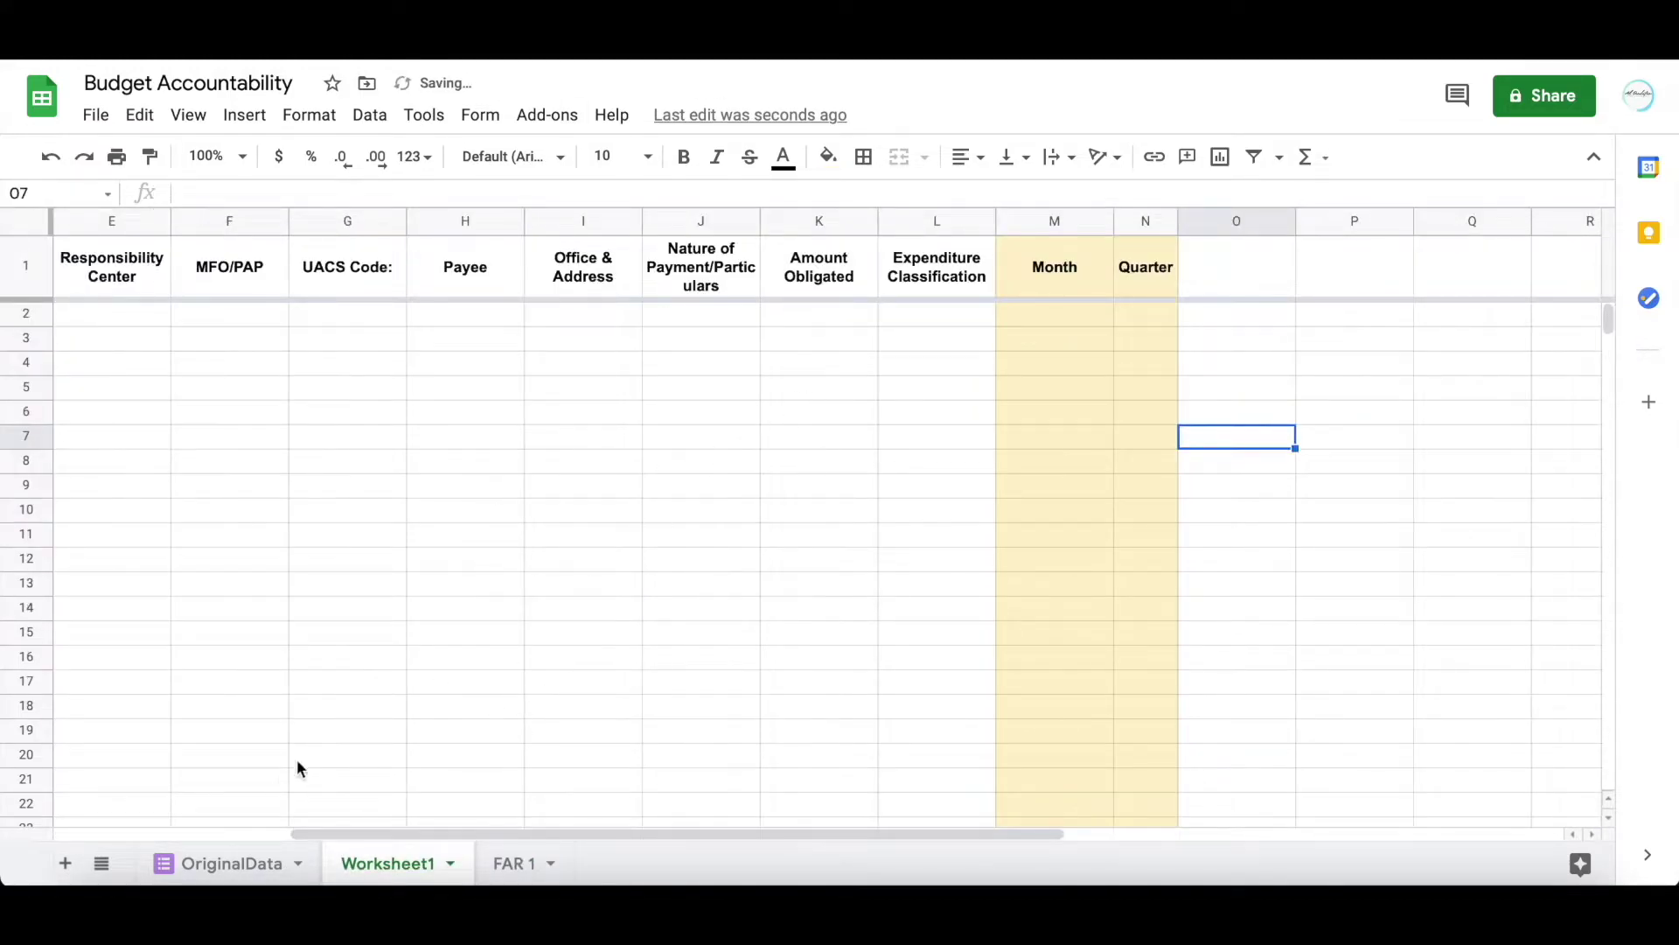
{"action": "right_click", "coordinate": [210, 866]}
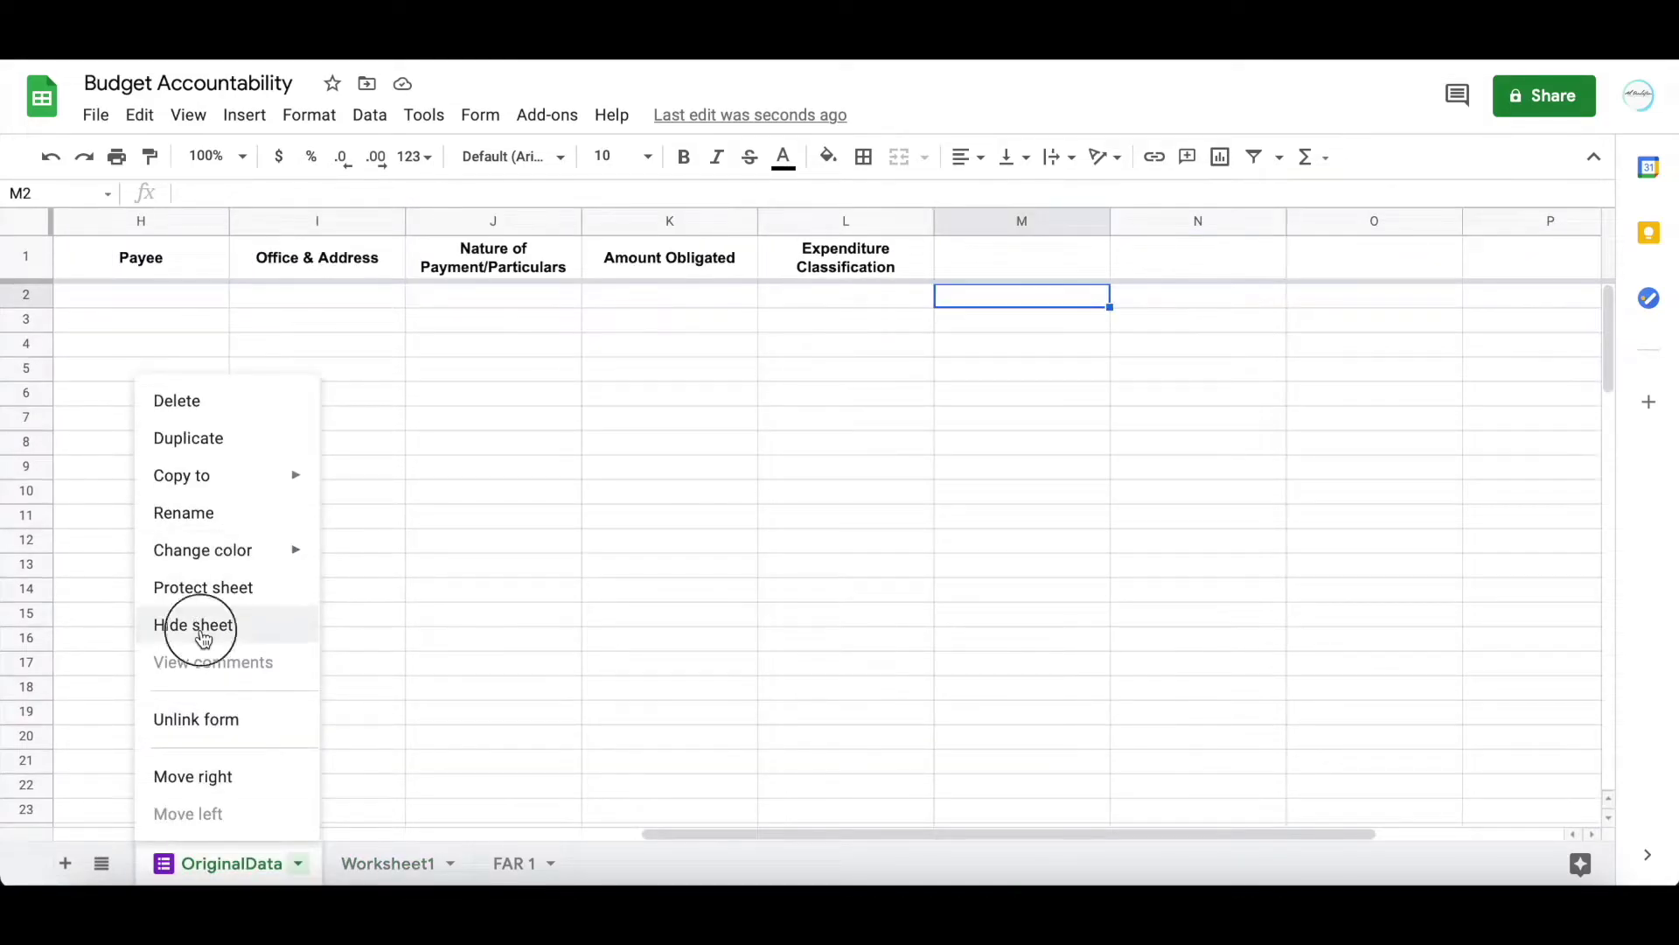
{"action": "left_click", "coordinate": [206, 626]}
Copy the Quarter column N into column O and head it 'Year'
{"action": "left_click", "coordinate": [1136, 224]}
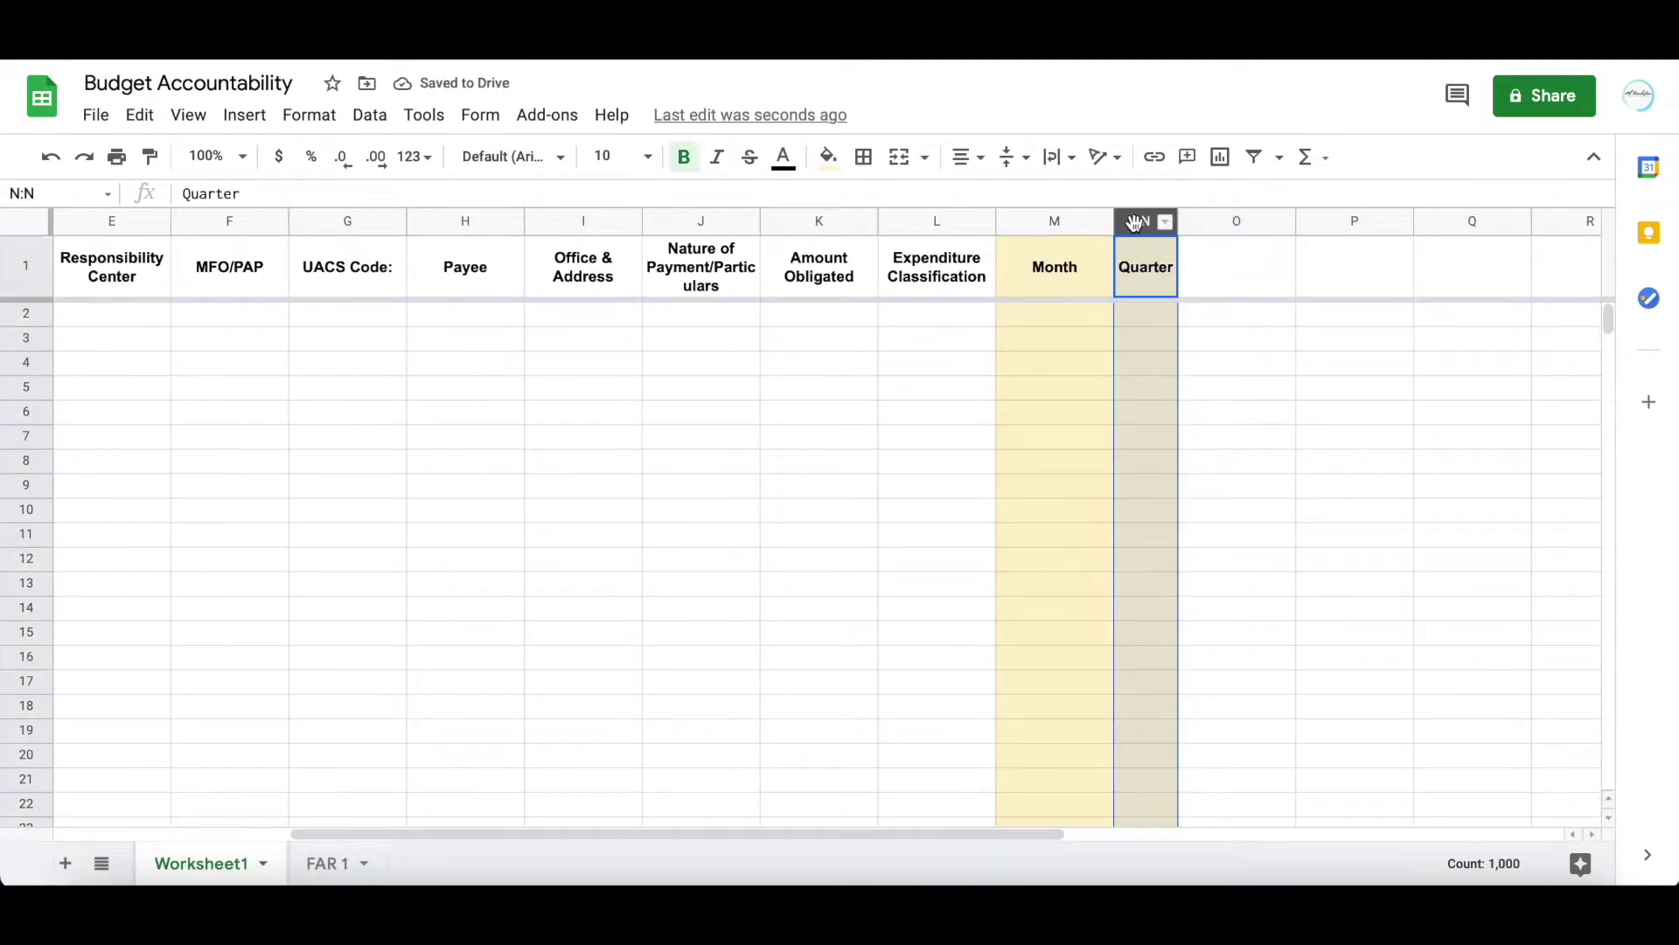
{"action": "key", "text": "ctrl+c"}
{"action": "left_click", "coordinate": [1214, 223]}
{"action": "key", "text": "ctrl+v"}
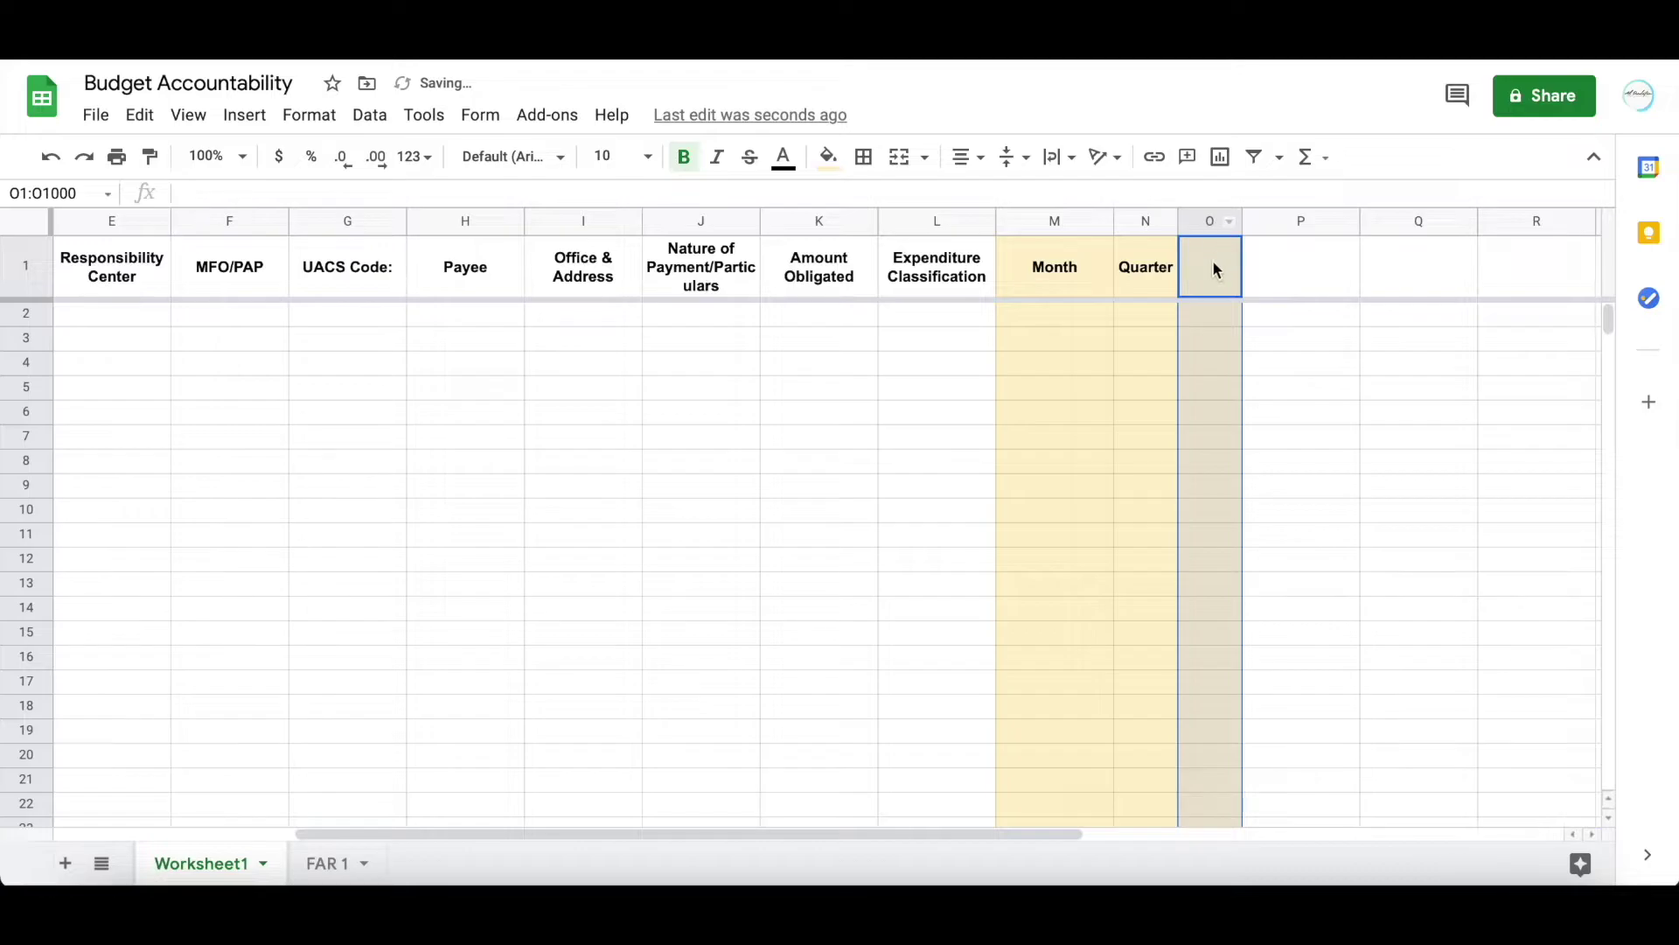
{"action": "type", "text": "Year"}
{"action": "key", "text": "Return"}
Enter =if(isblank(B2),"",text(B2,"YYYY")) in O2 and fill it down column O
{"action": "type", "text": "=text"}
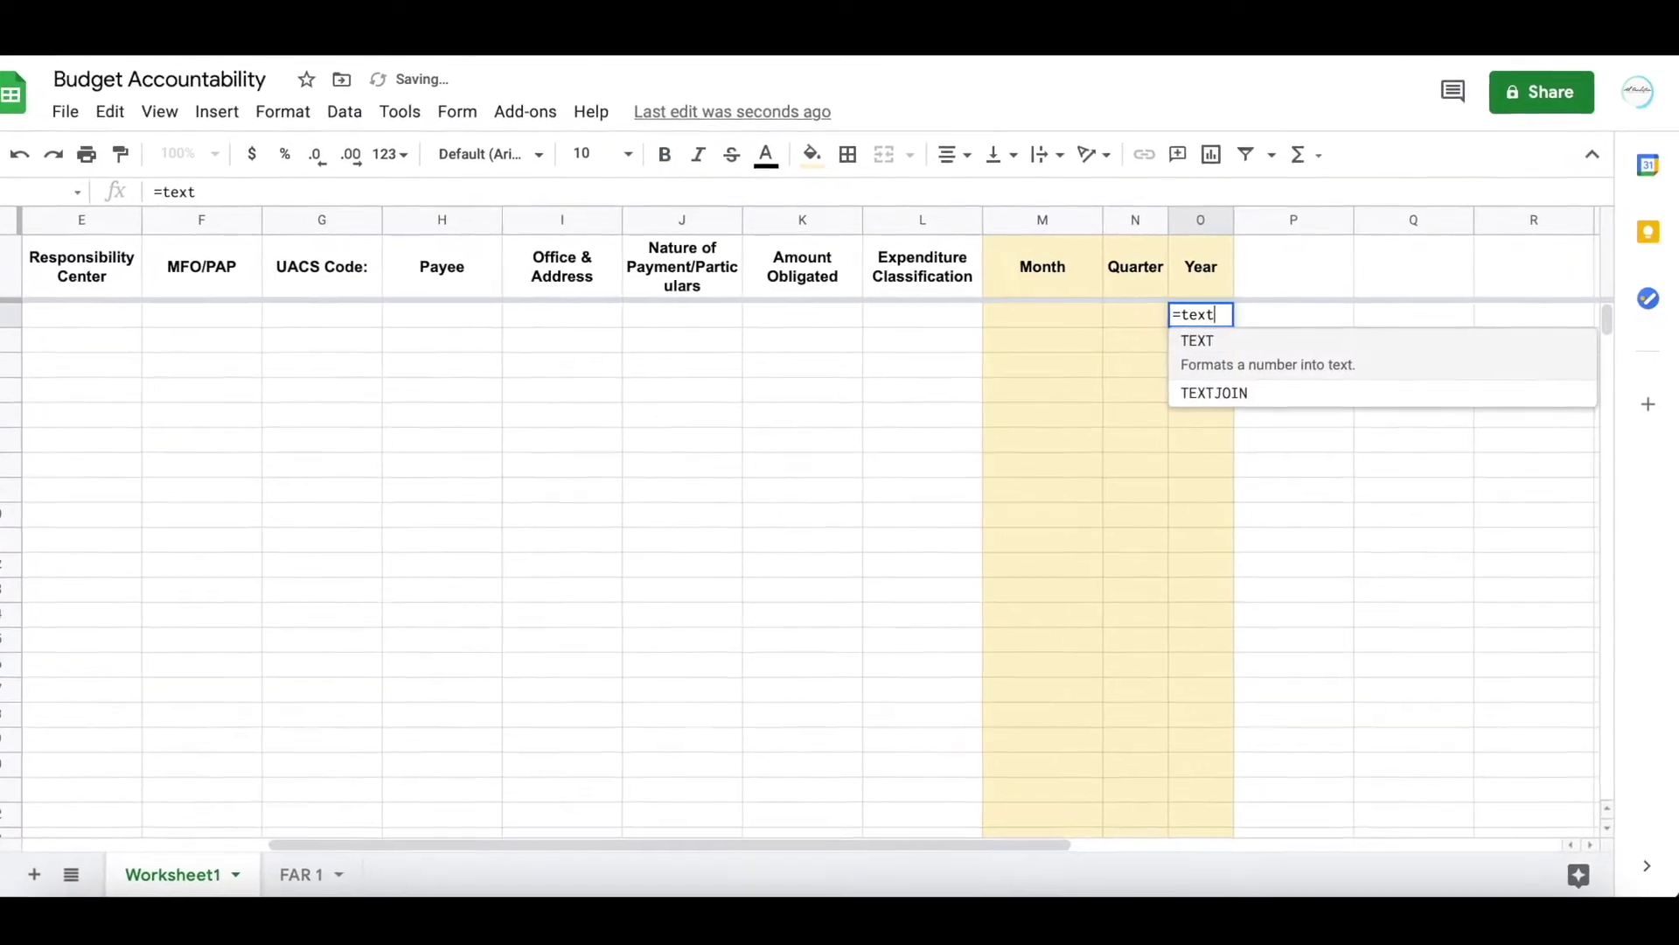
{"action": "type", "text": "("}
{"action": "type", "text": "B2,\"YYYY"}
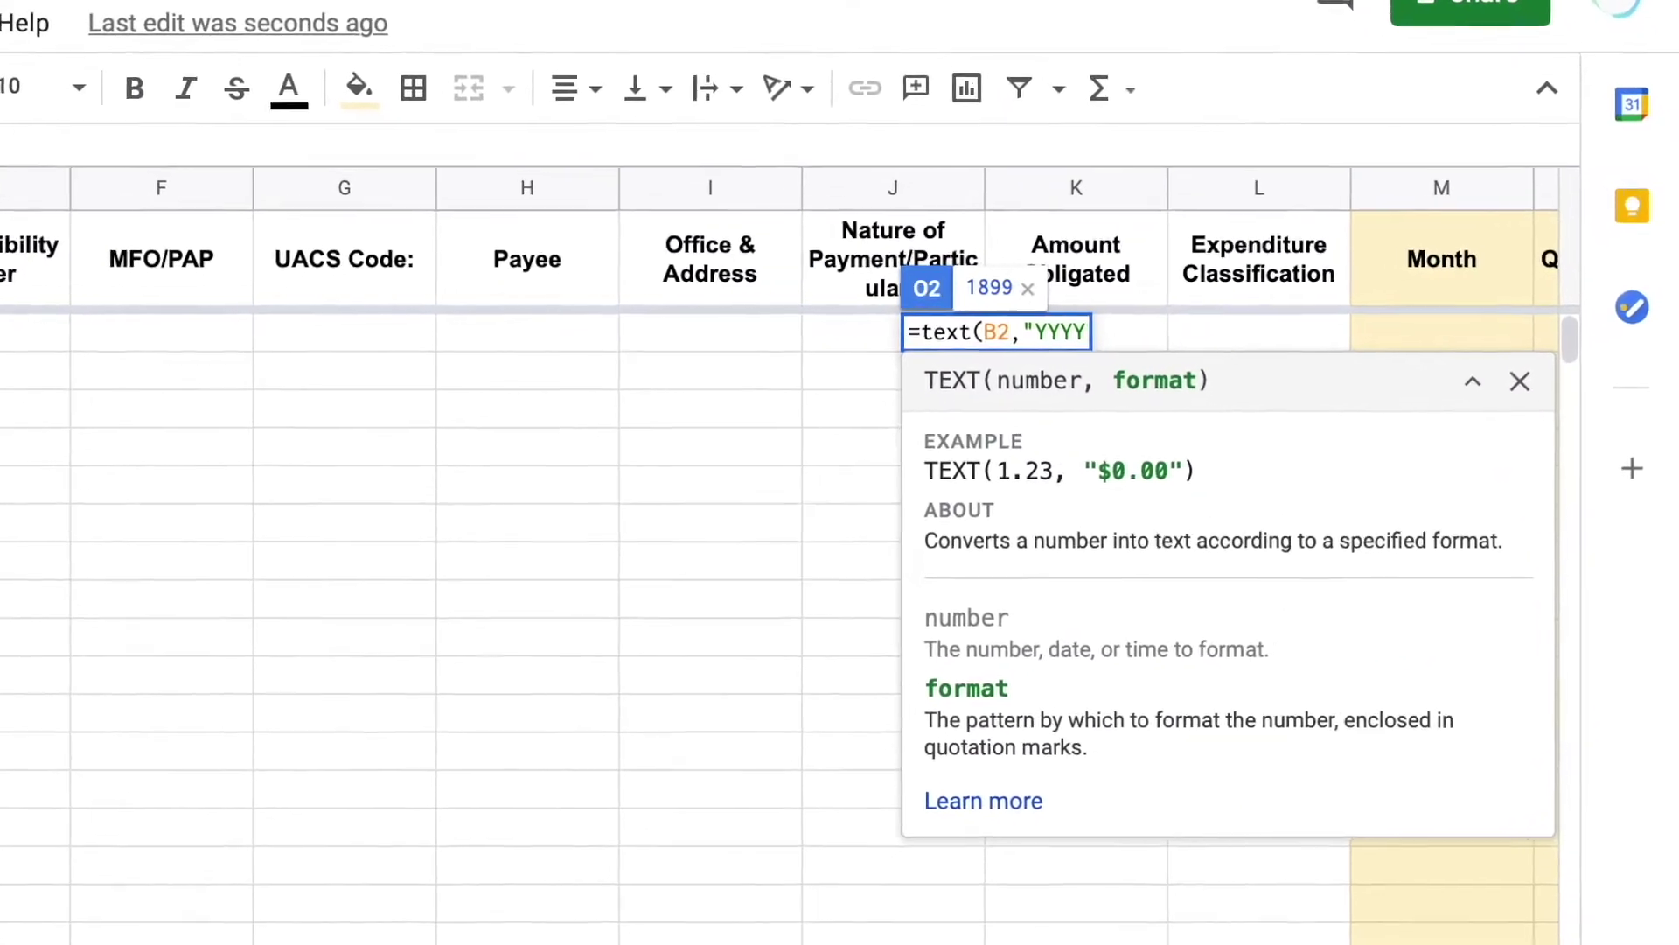
{"action": "type", "text": "\")"}
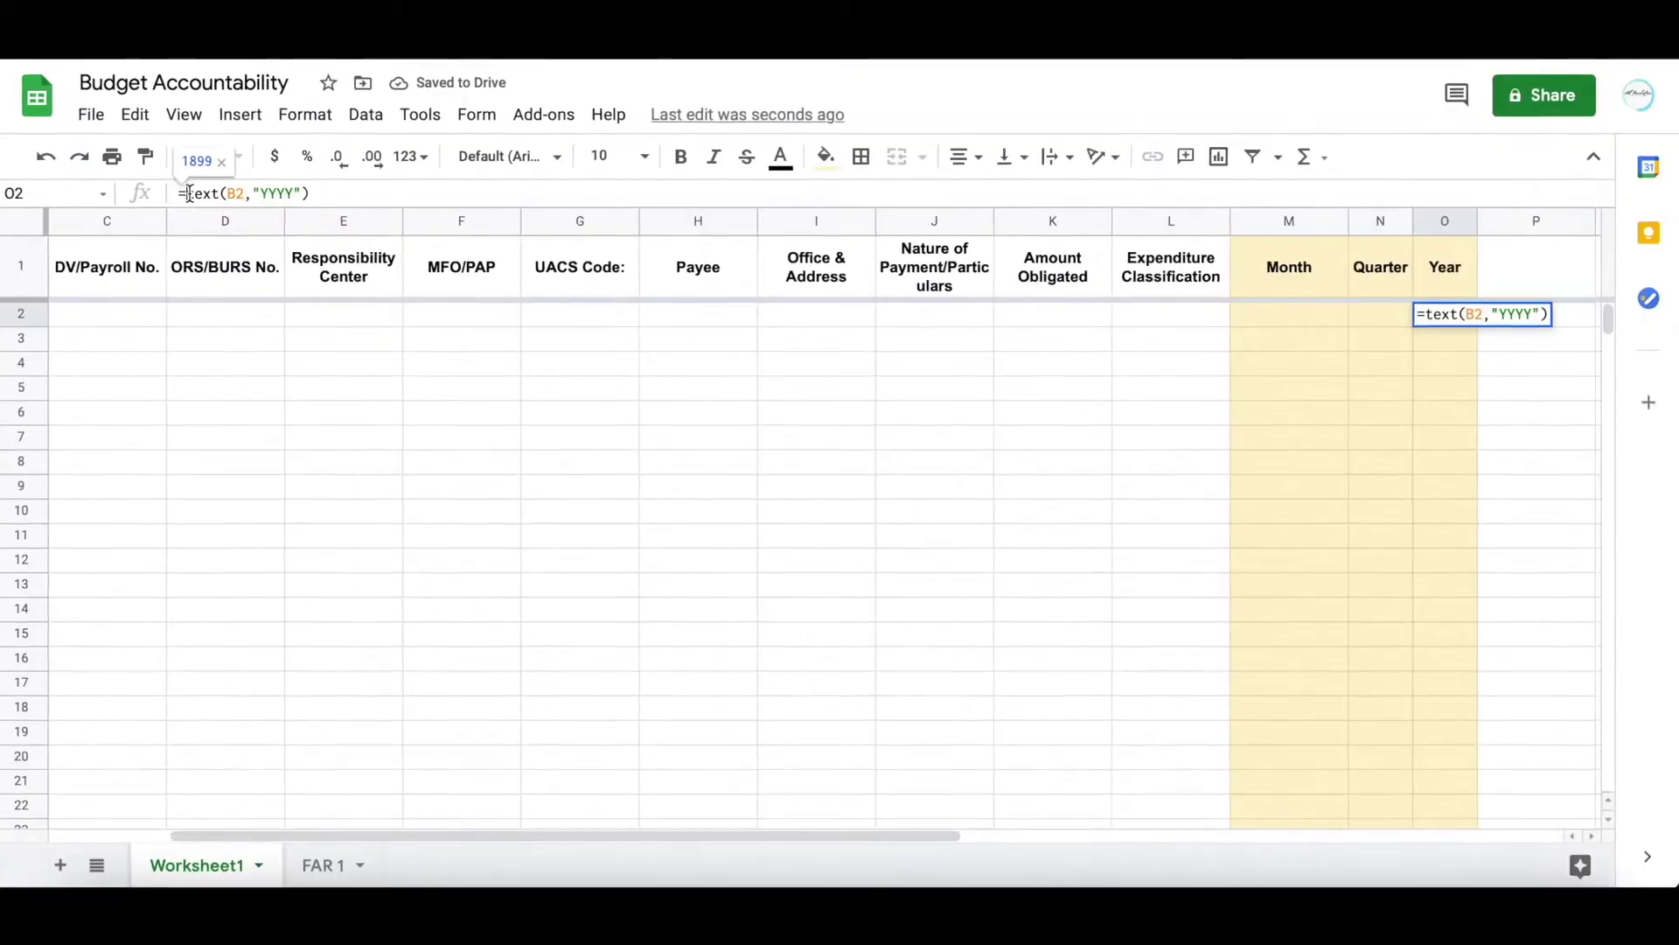
{"action": "left_click", "coordinate": [189, 192]}
{"action": "type", "text": "if(isblank("}
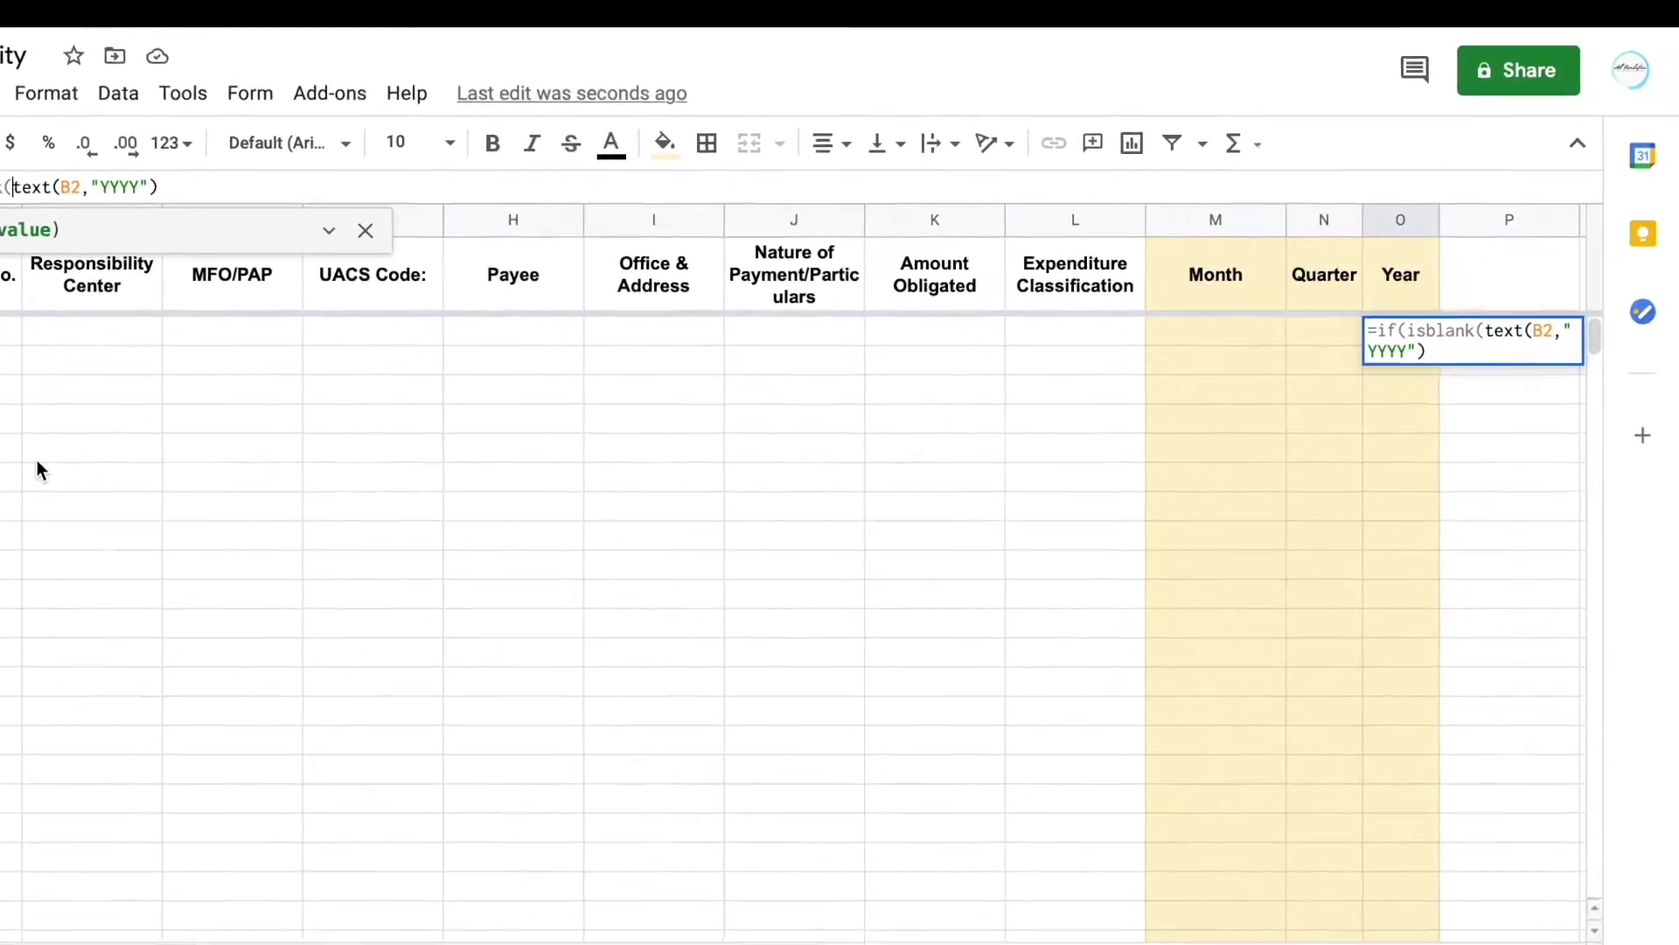
{"action": "type", "text": "B2),"}
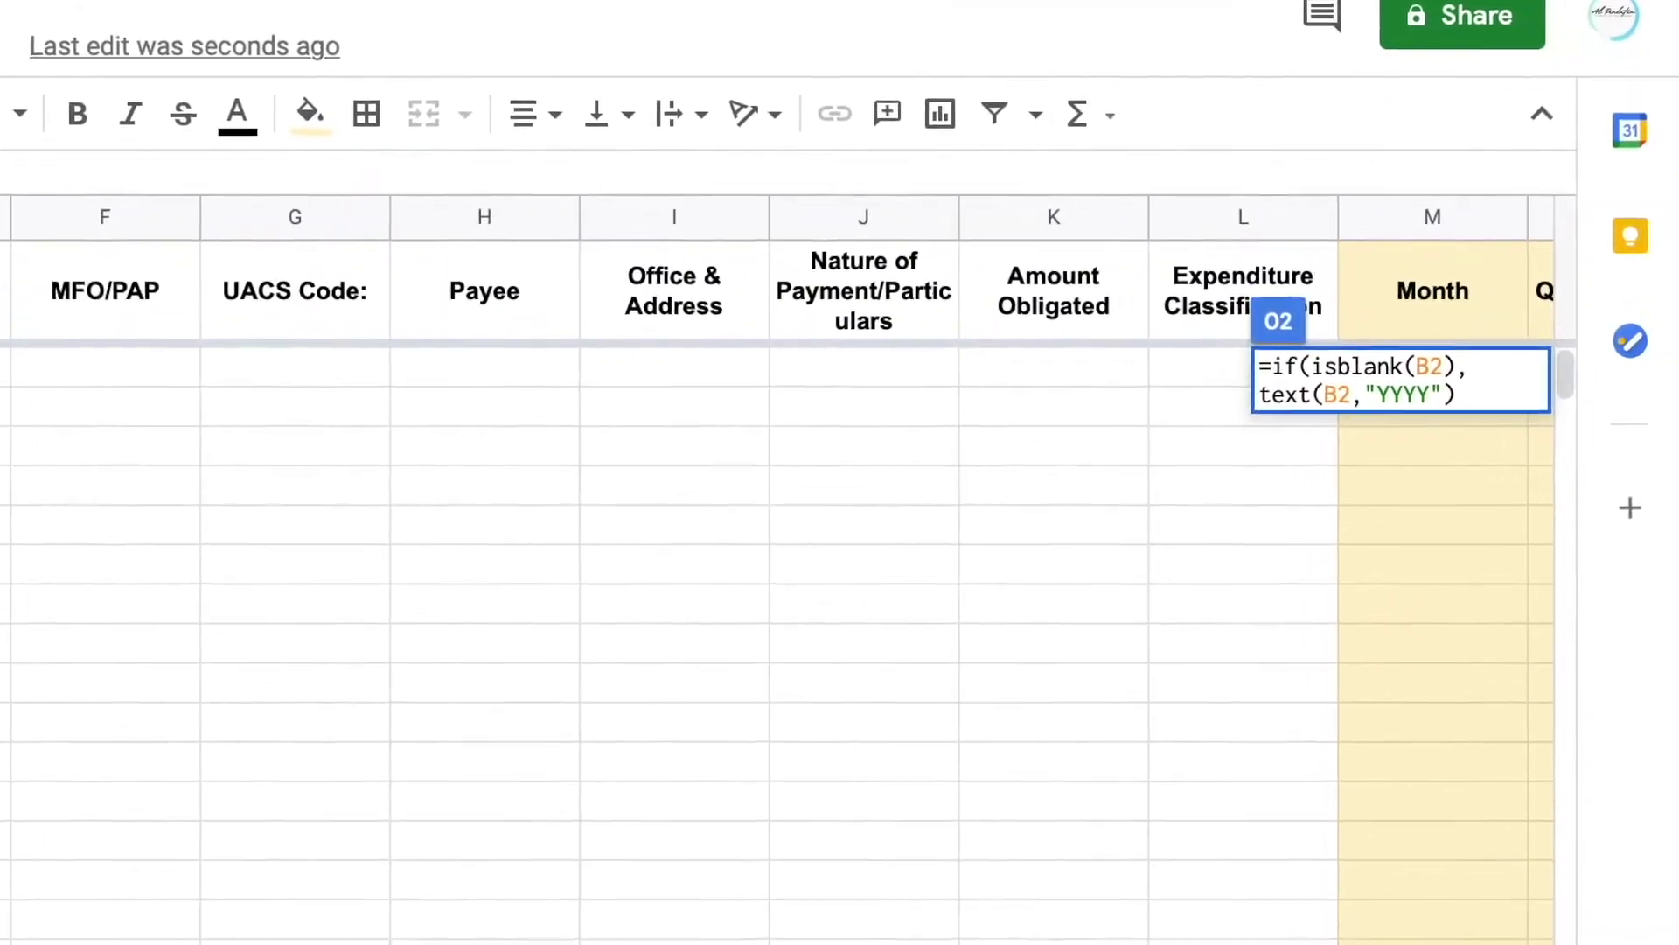
{"action": "type", "text": "\"\","}
{"action": "key", "text": "End"}
{"action": "type", "text": ")"}
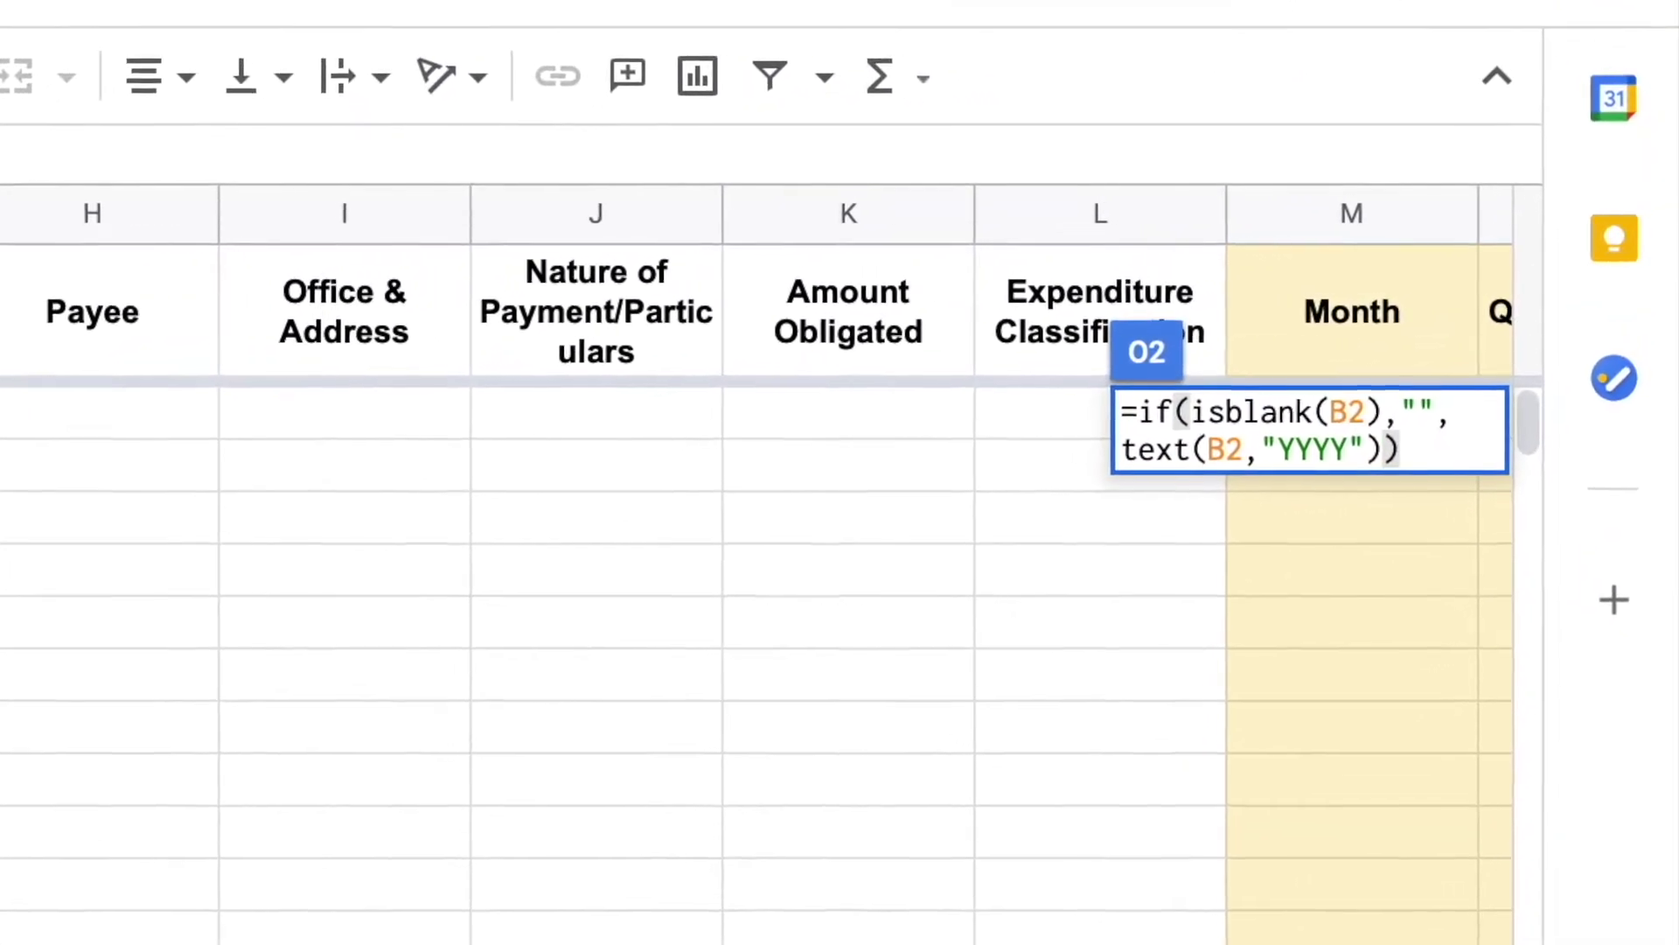
{"action": "key", "text": "Tab"}
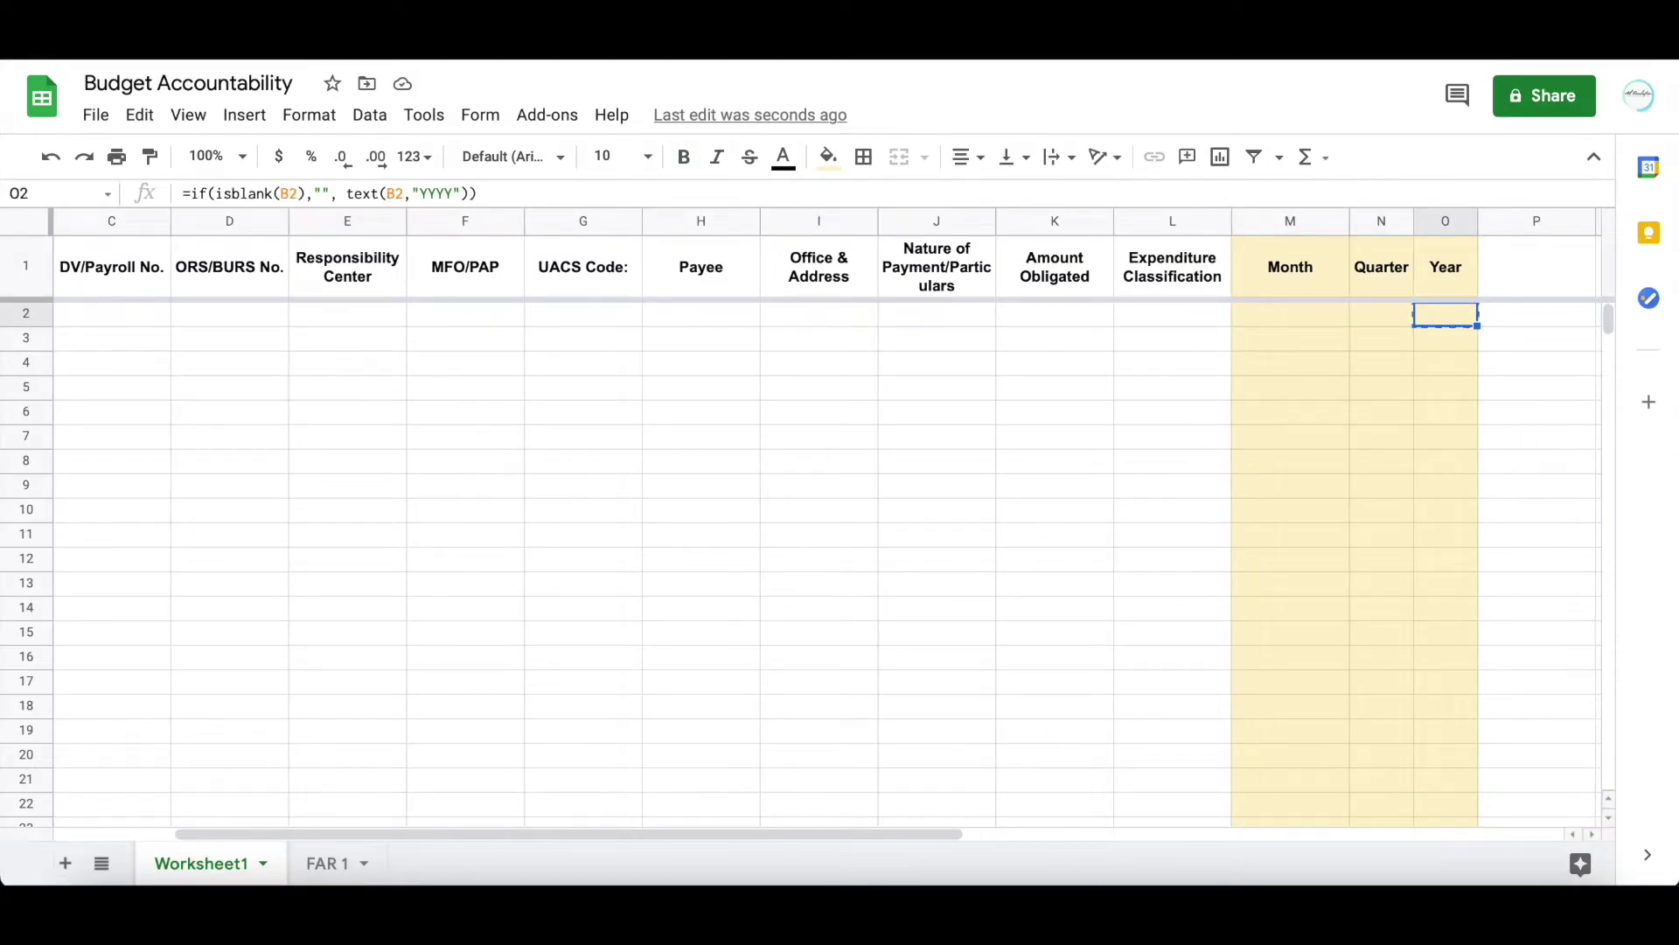
{"action": "key", "text": "ctrl+shift+Down"}
{"action": "key", "text": "ctrl+v"}
{"action": "key", "text": "Down"}
{"action": "key", "text": "Down"}
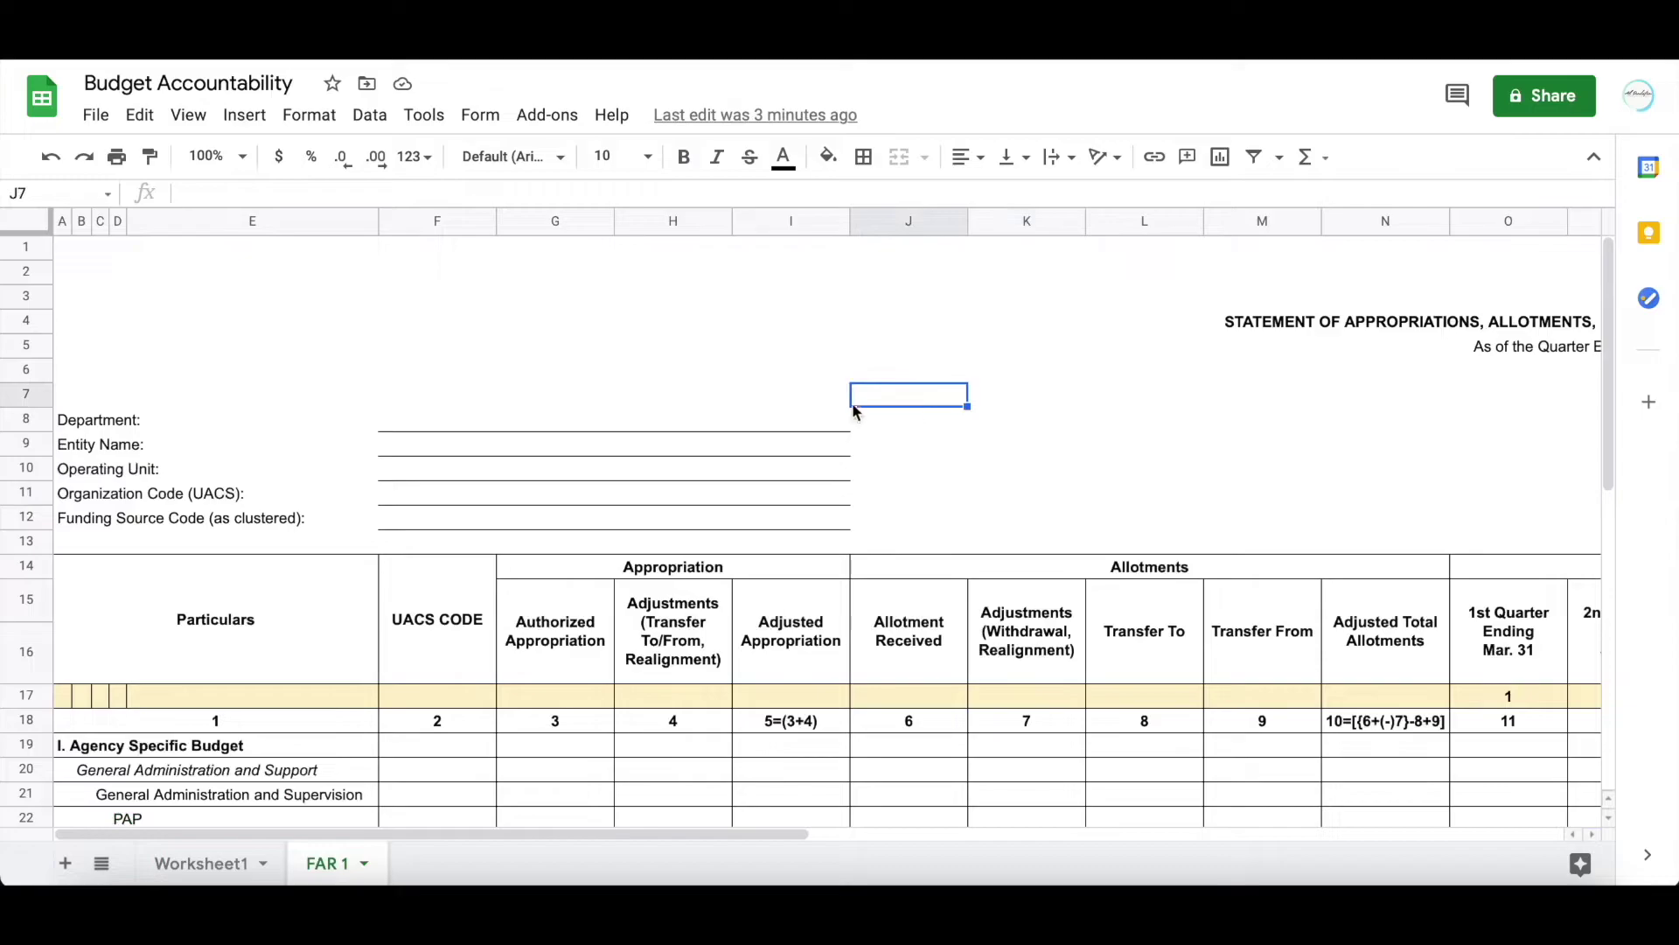
Insert a blank row above row 13 on FAR 1
{"action": "left_click", "coordinate": [35, 542]}
{"action": "right_click", "coordinate": [35, 543]}
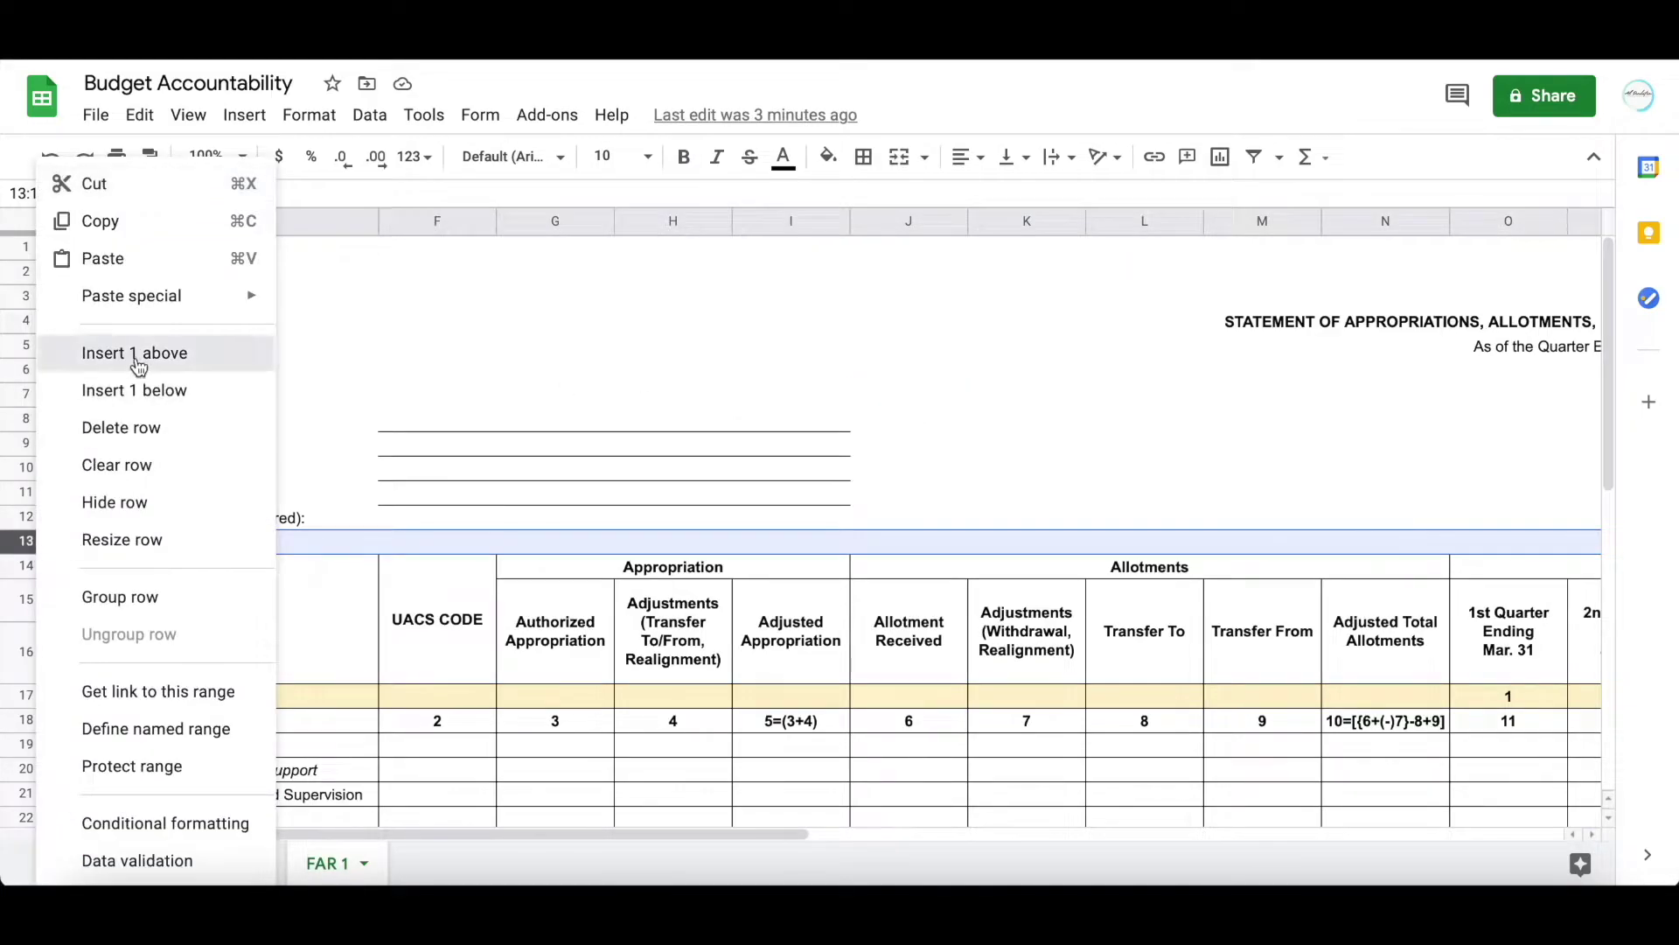
{"action": "left_click", "coordinate": [161, 348]}
{"action": "left_click", "coordinate": [81, 541]}
Copy the Funding Source Code row 12 into the new row 13 as the Year: line and select F13:I13
{"action": "left_click", "coordinate": [35, 518]}
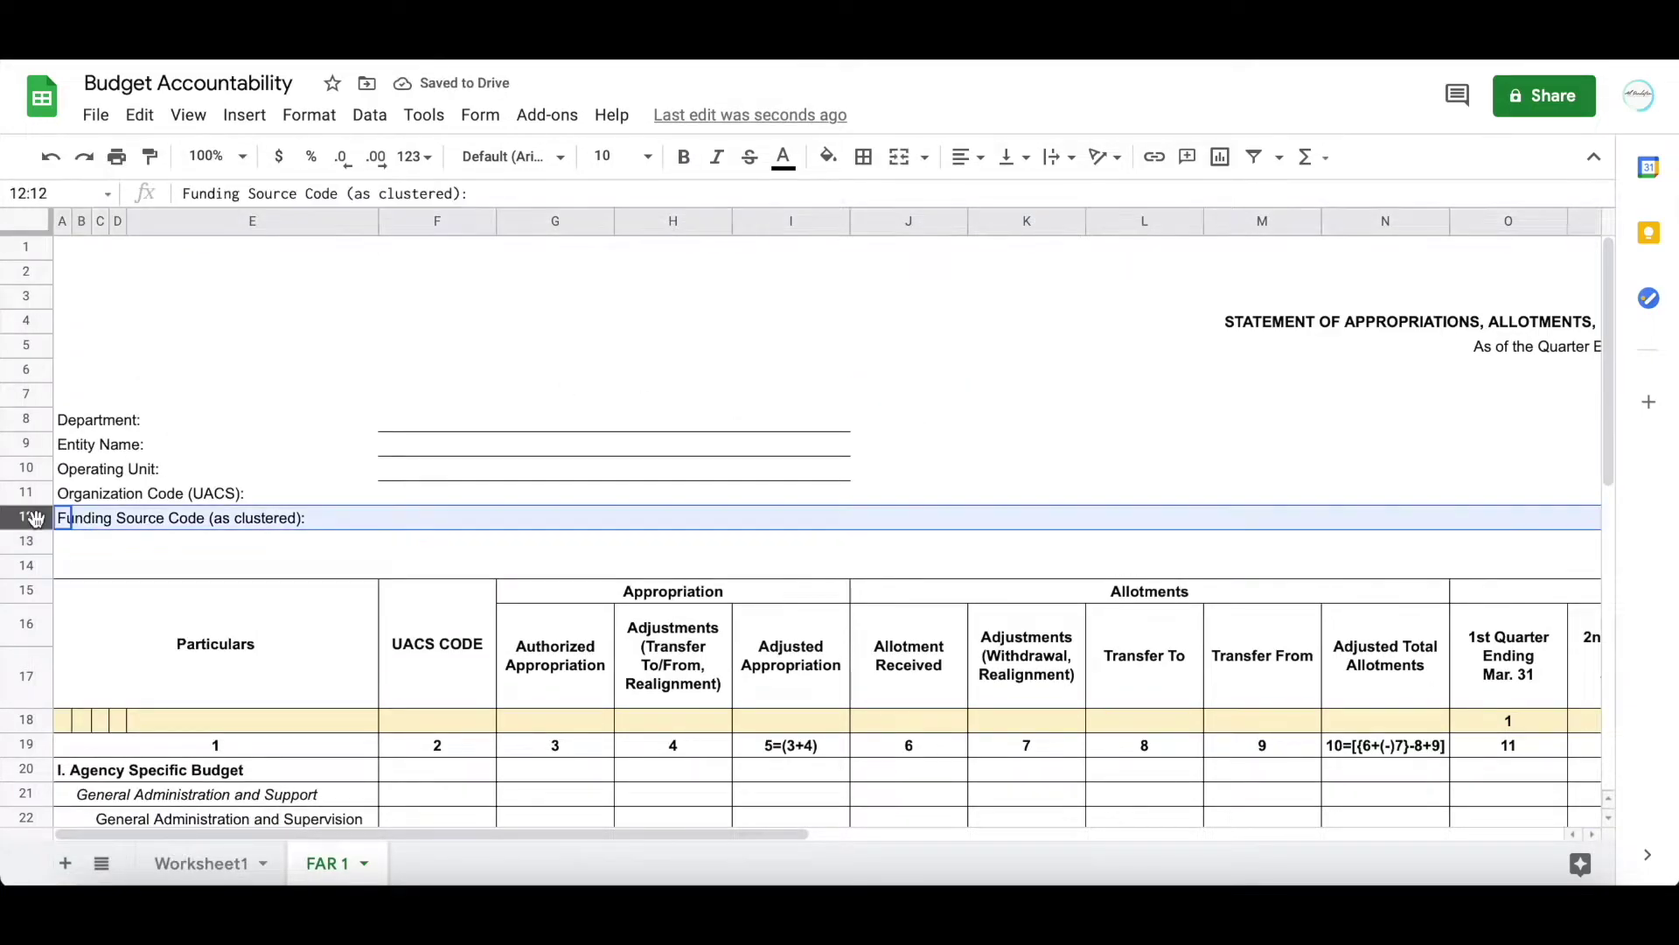
{"action": "right_click", "coordinate": [35, 518]}
{"action": "left_click", "coordinate": [96, 220]}
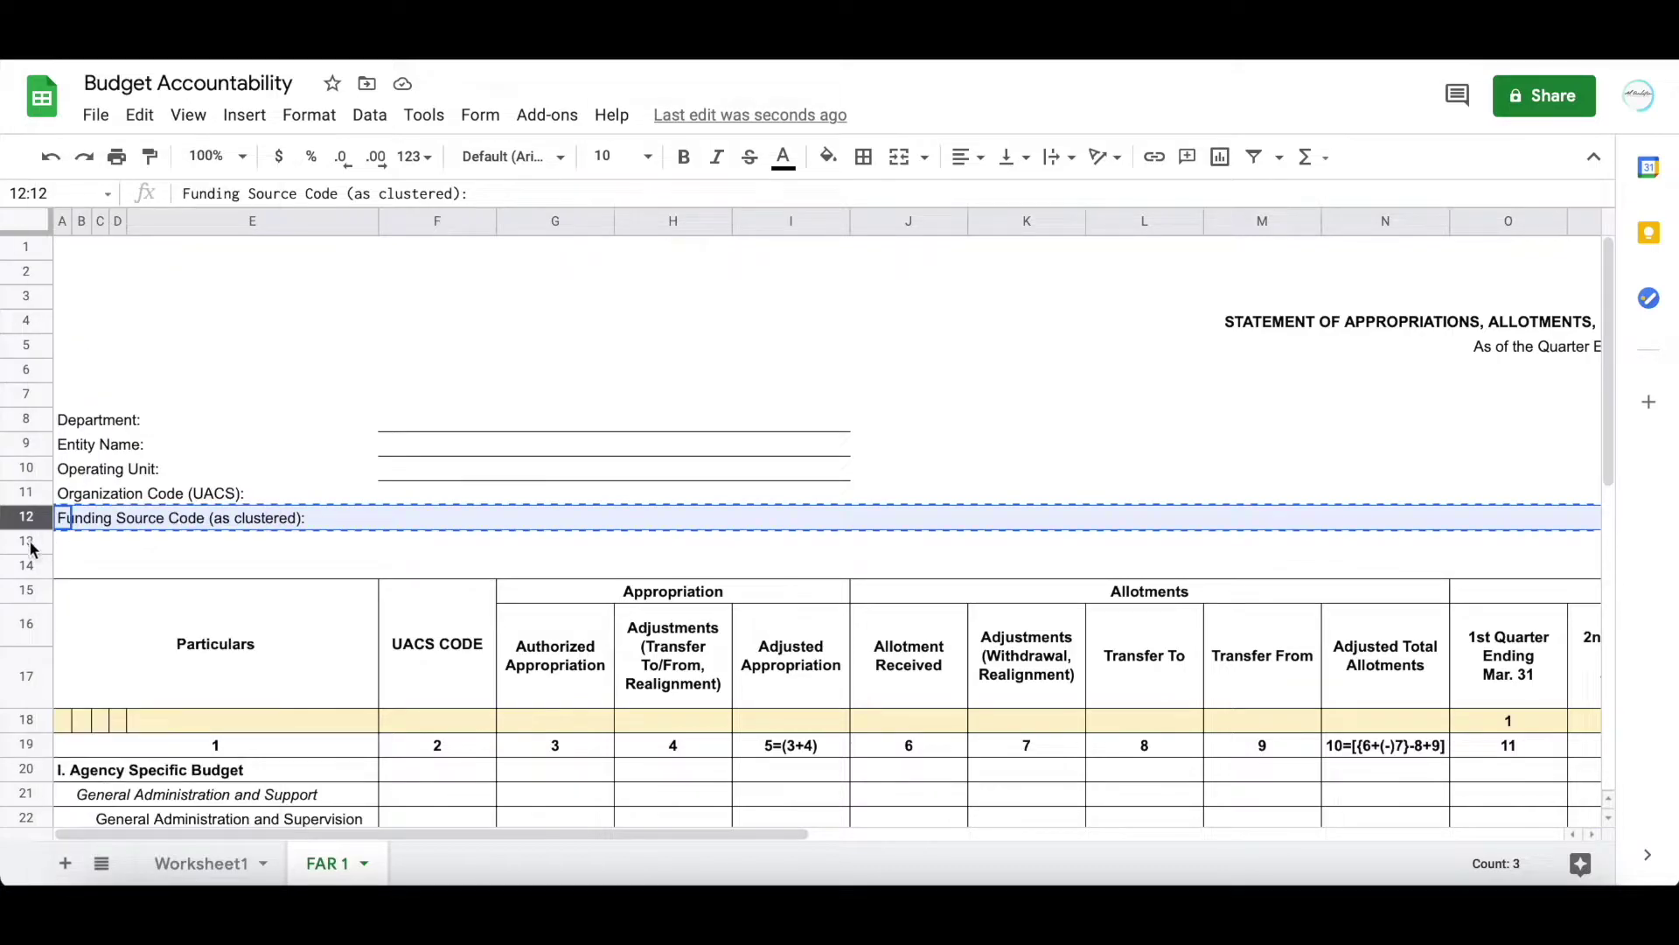
{"action": "left_click", "coordinate": [31, 542]}
{"action": "right_click", "coordinate": [31, 543]}
{"action": "left_click", "coordinate": [91, 255]}
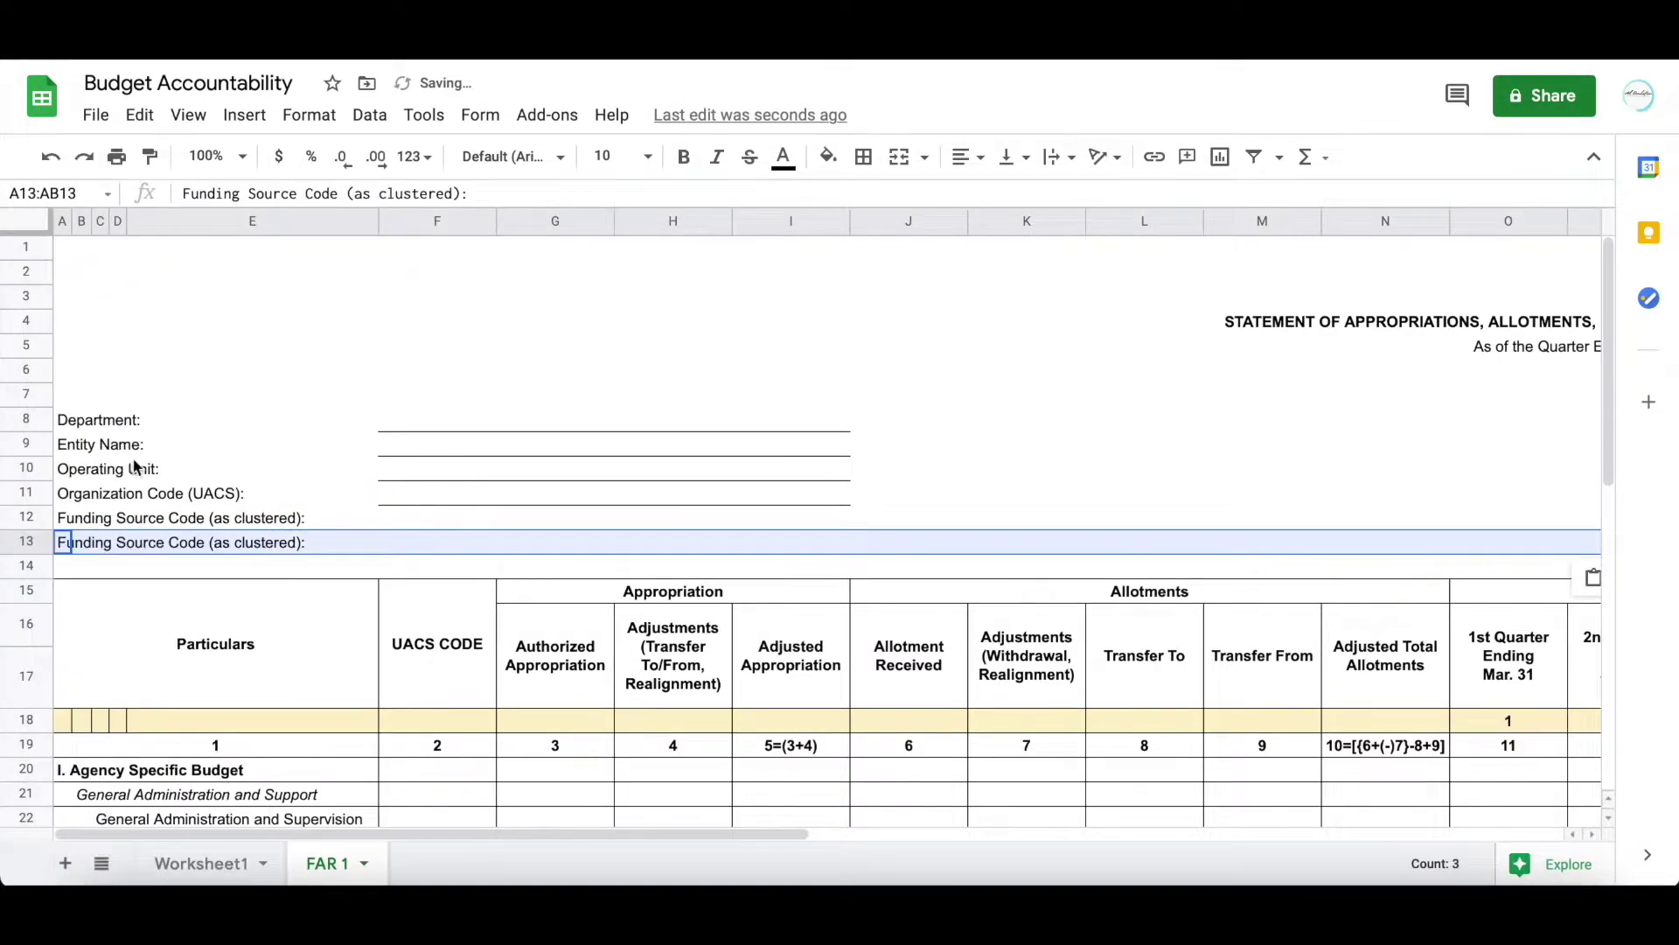
{"action": "left_click", "coordinate": [66, 549]}
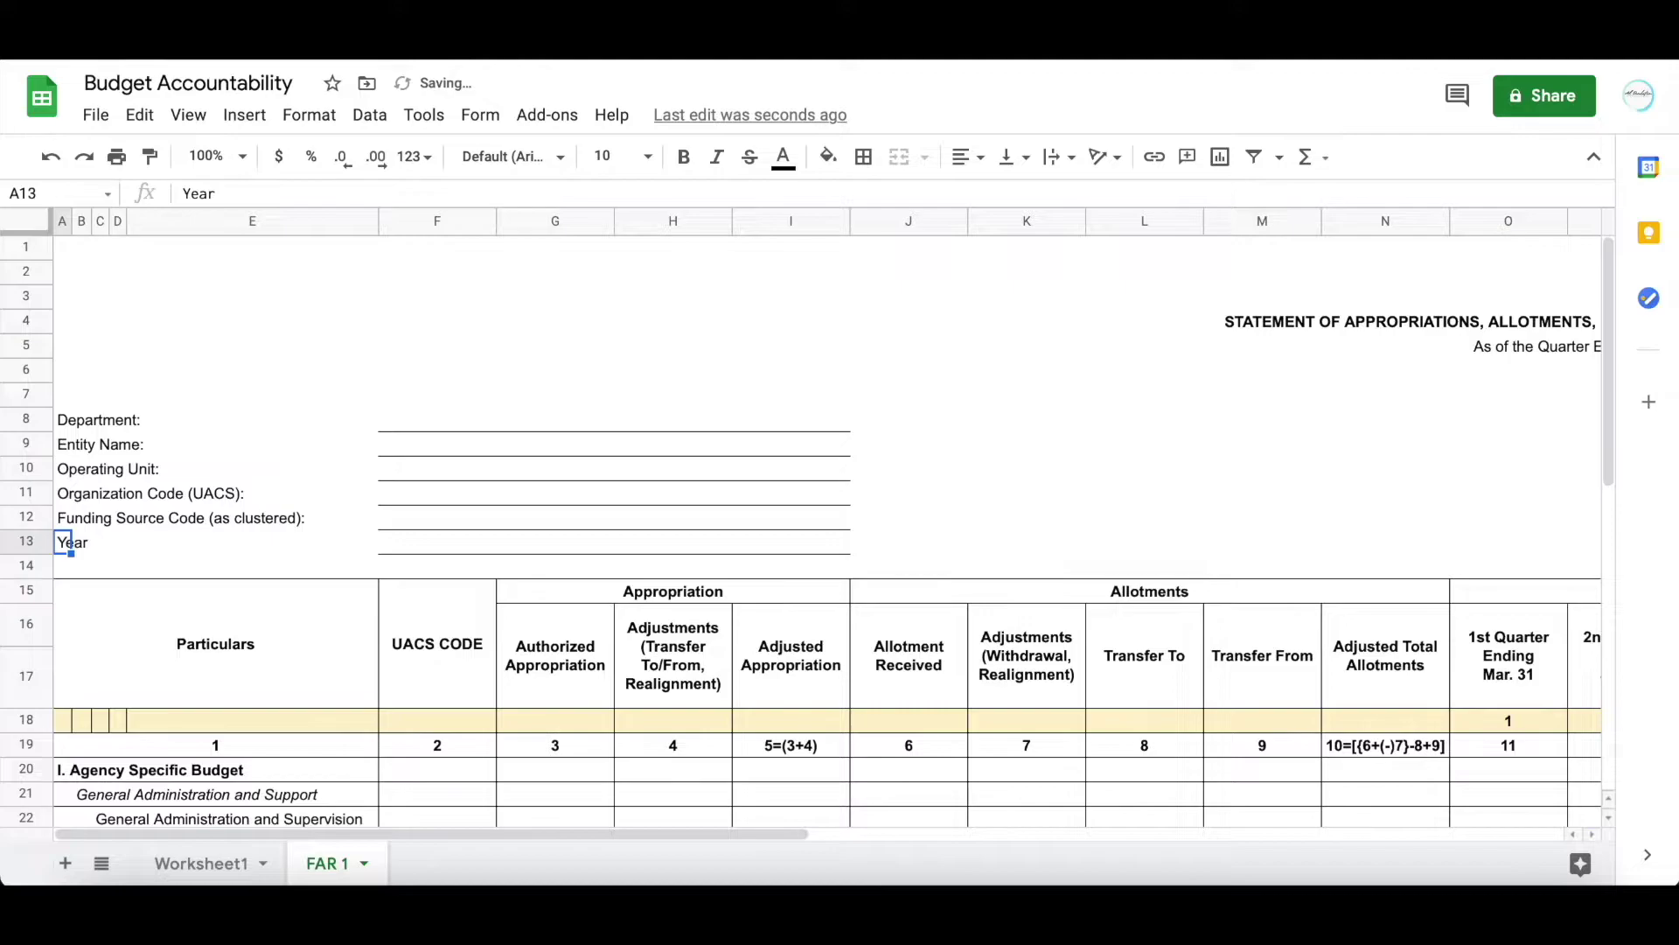
{"action": "type", "text": "Year:"}
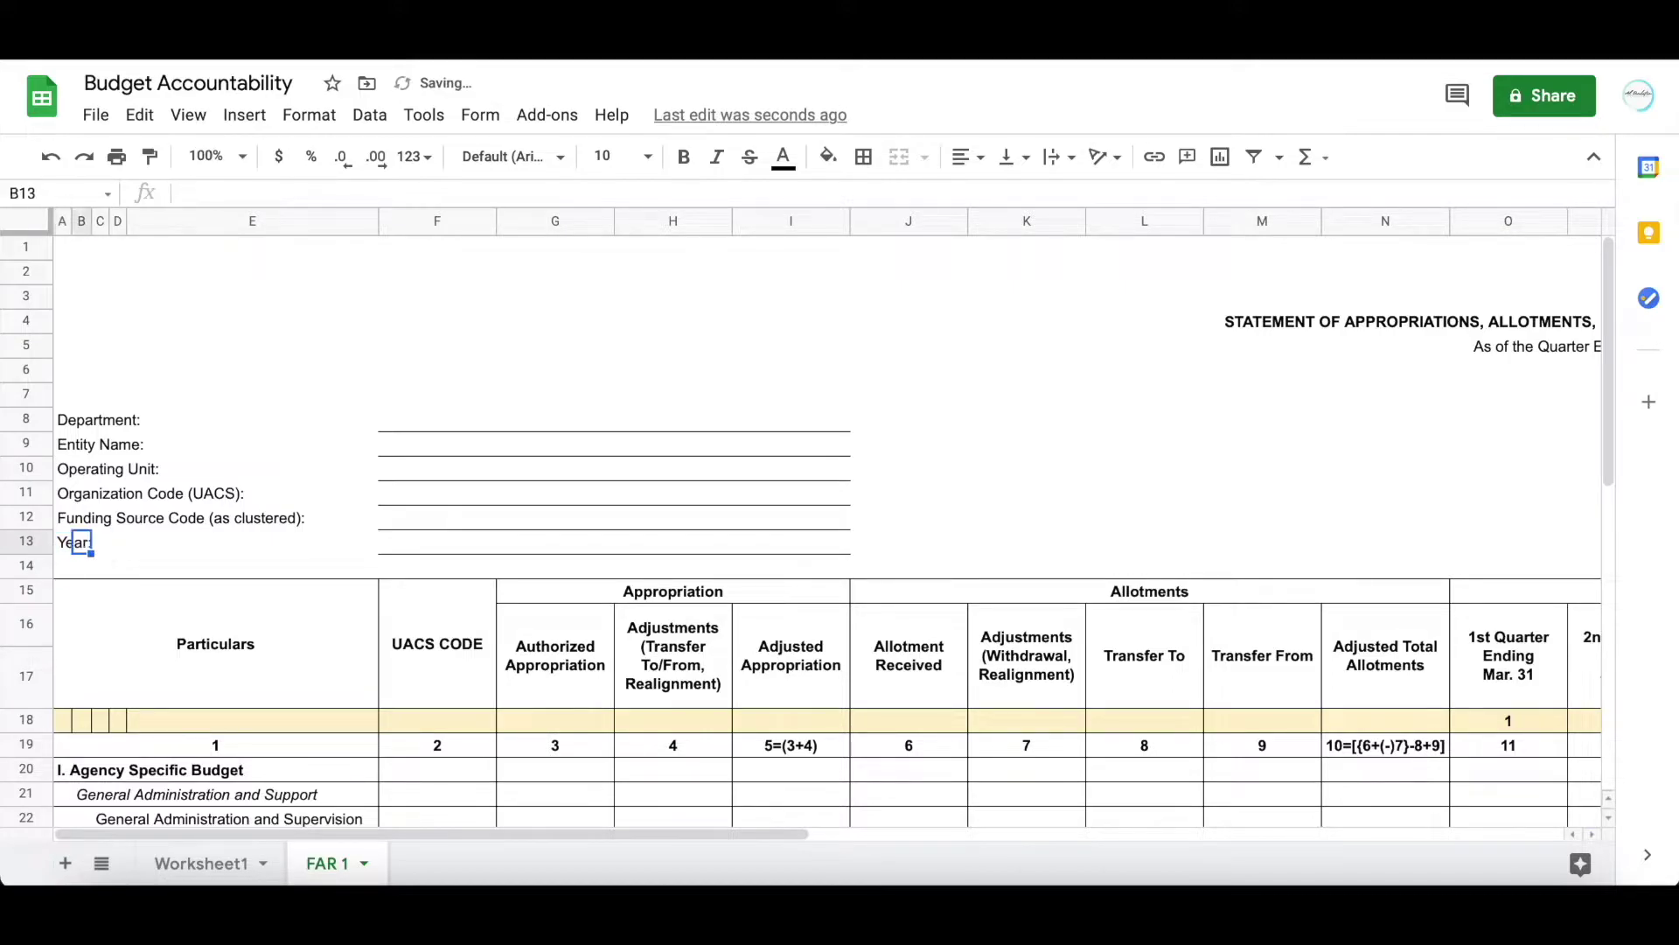
{"action": "left_click", "coordinate": [614, 543]}
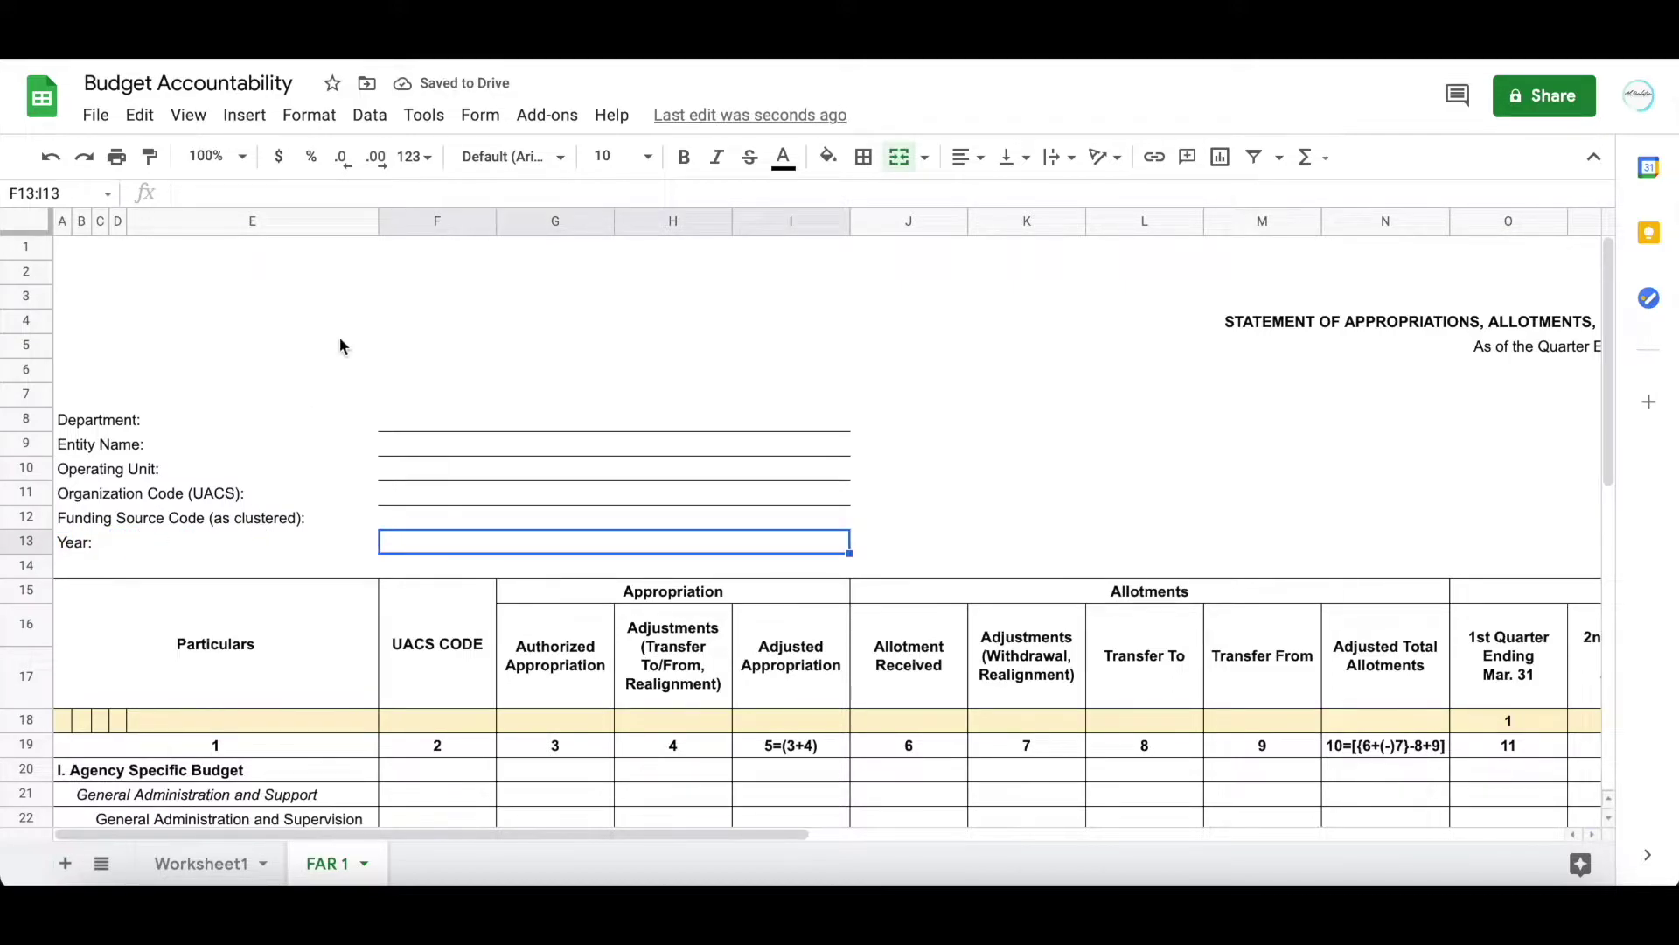
{"action": "left_click", "coordinate": [367, 116]}
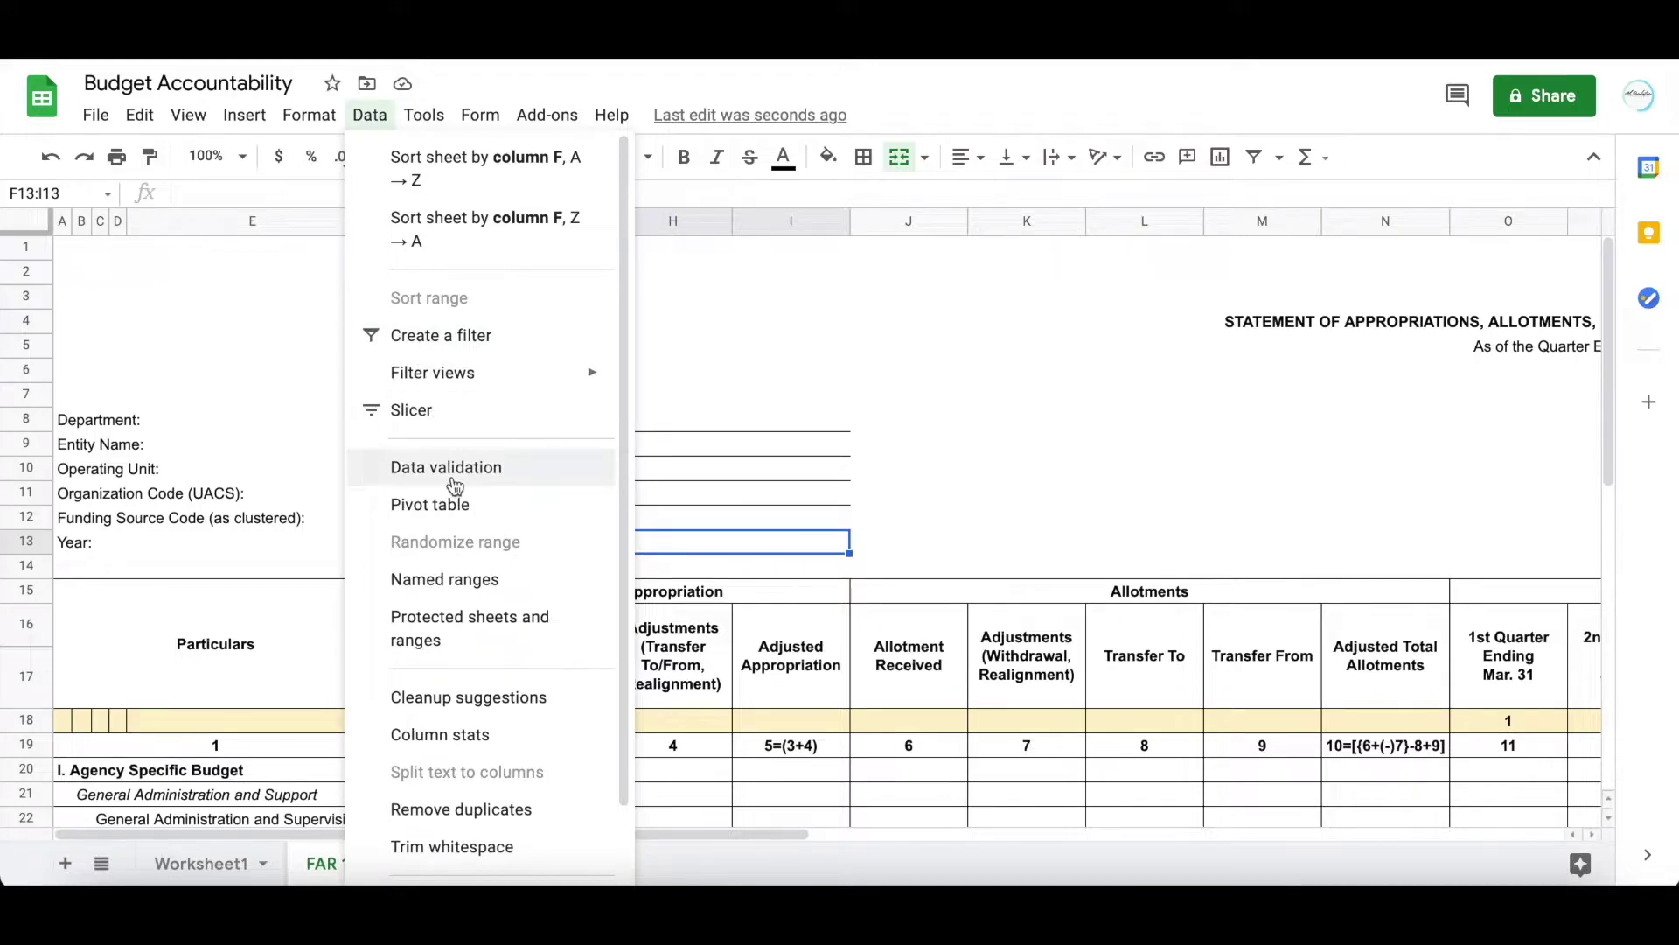
Give F13:I13 a dropdown validation rejecting invalid input, listing years from Worksheet1 column O
{"action": "left_click", "coordinate": [452, 480]}
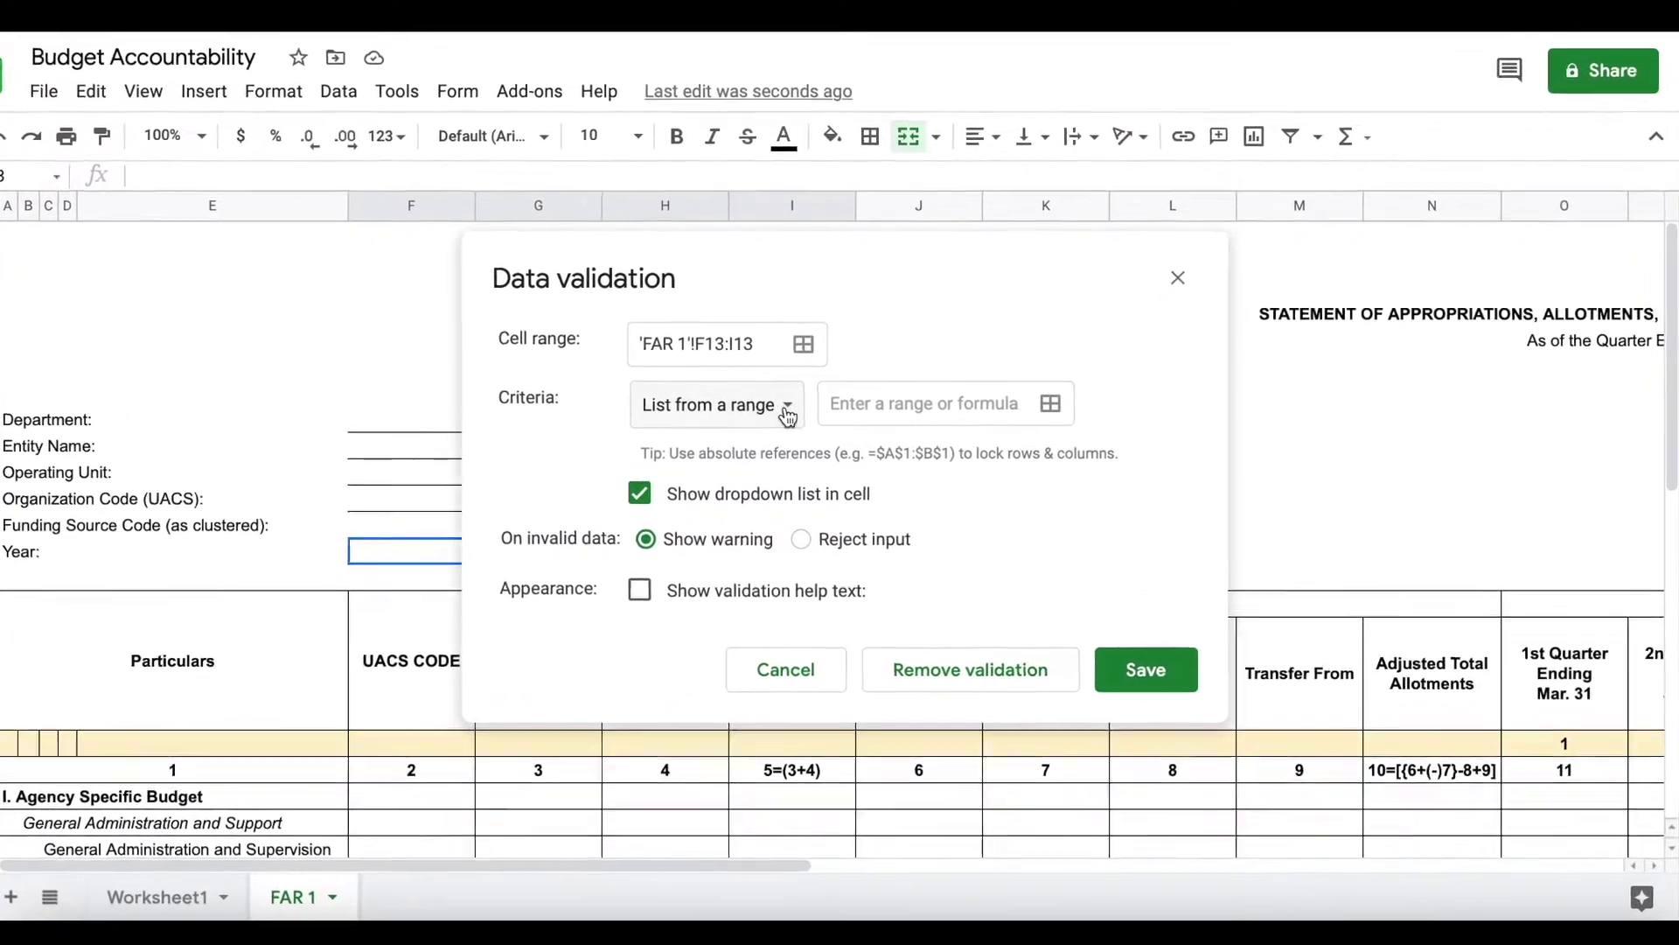
{"action": "left_click", "coordinate": [800, 539]}
{"action": "left_click", "coordinate": [872, 405]}
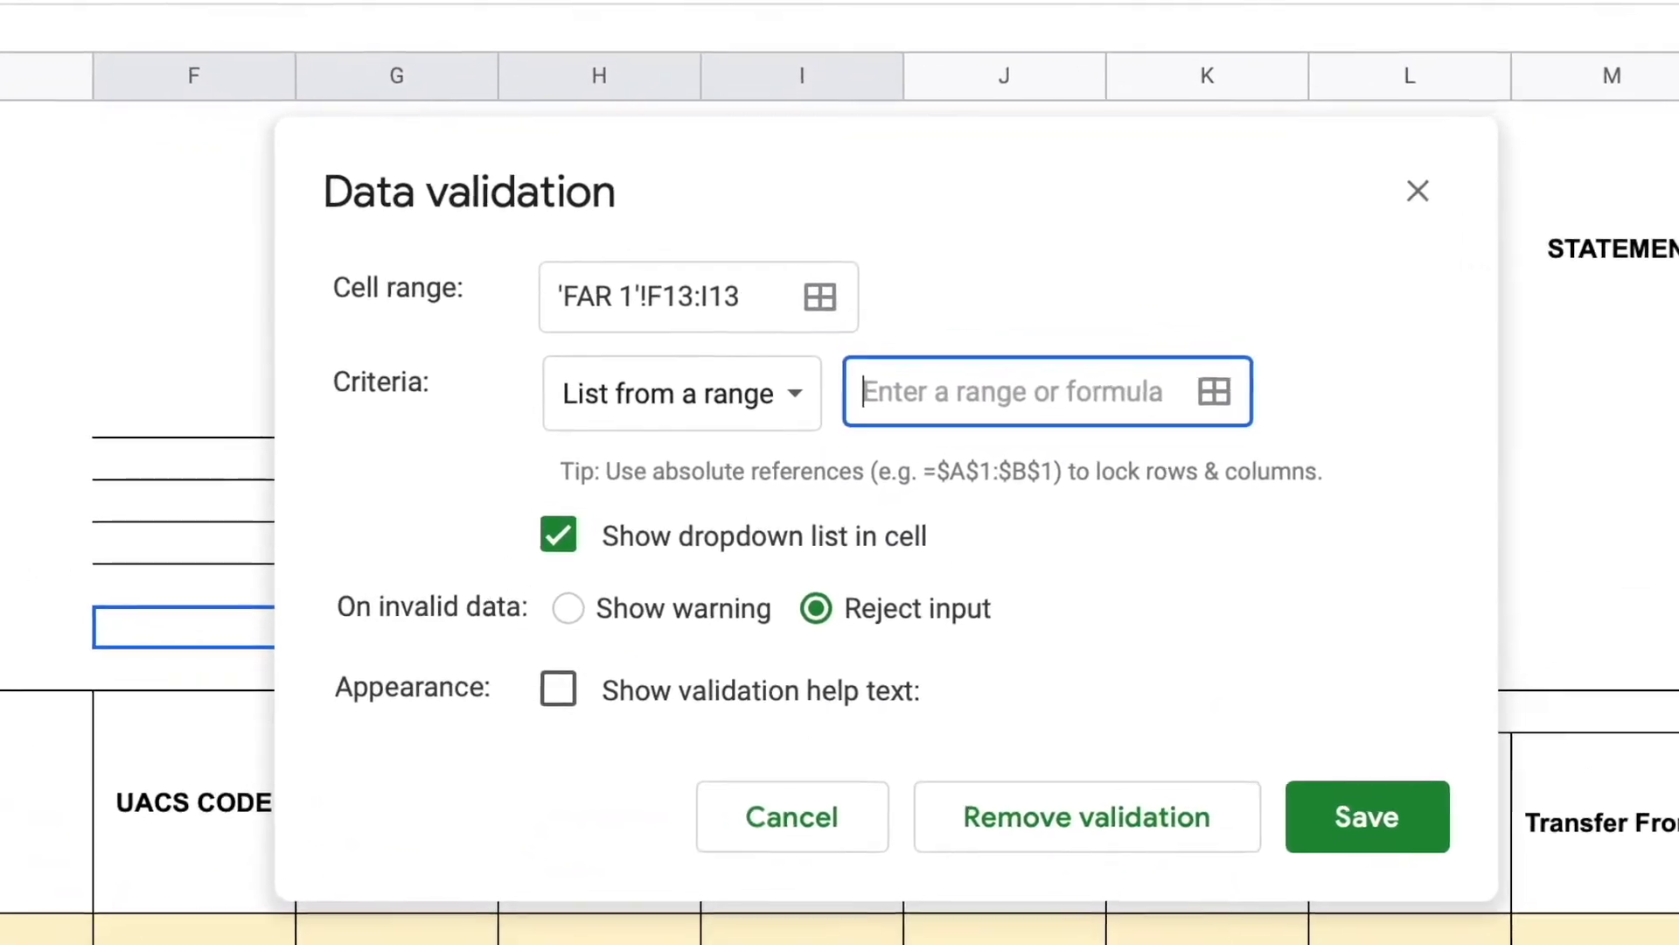
{"action": "left_click", "coordinate": [1214, 391]}
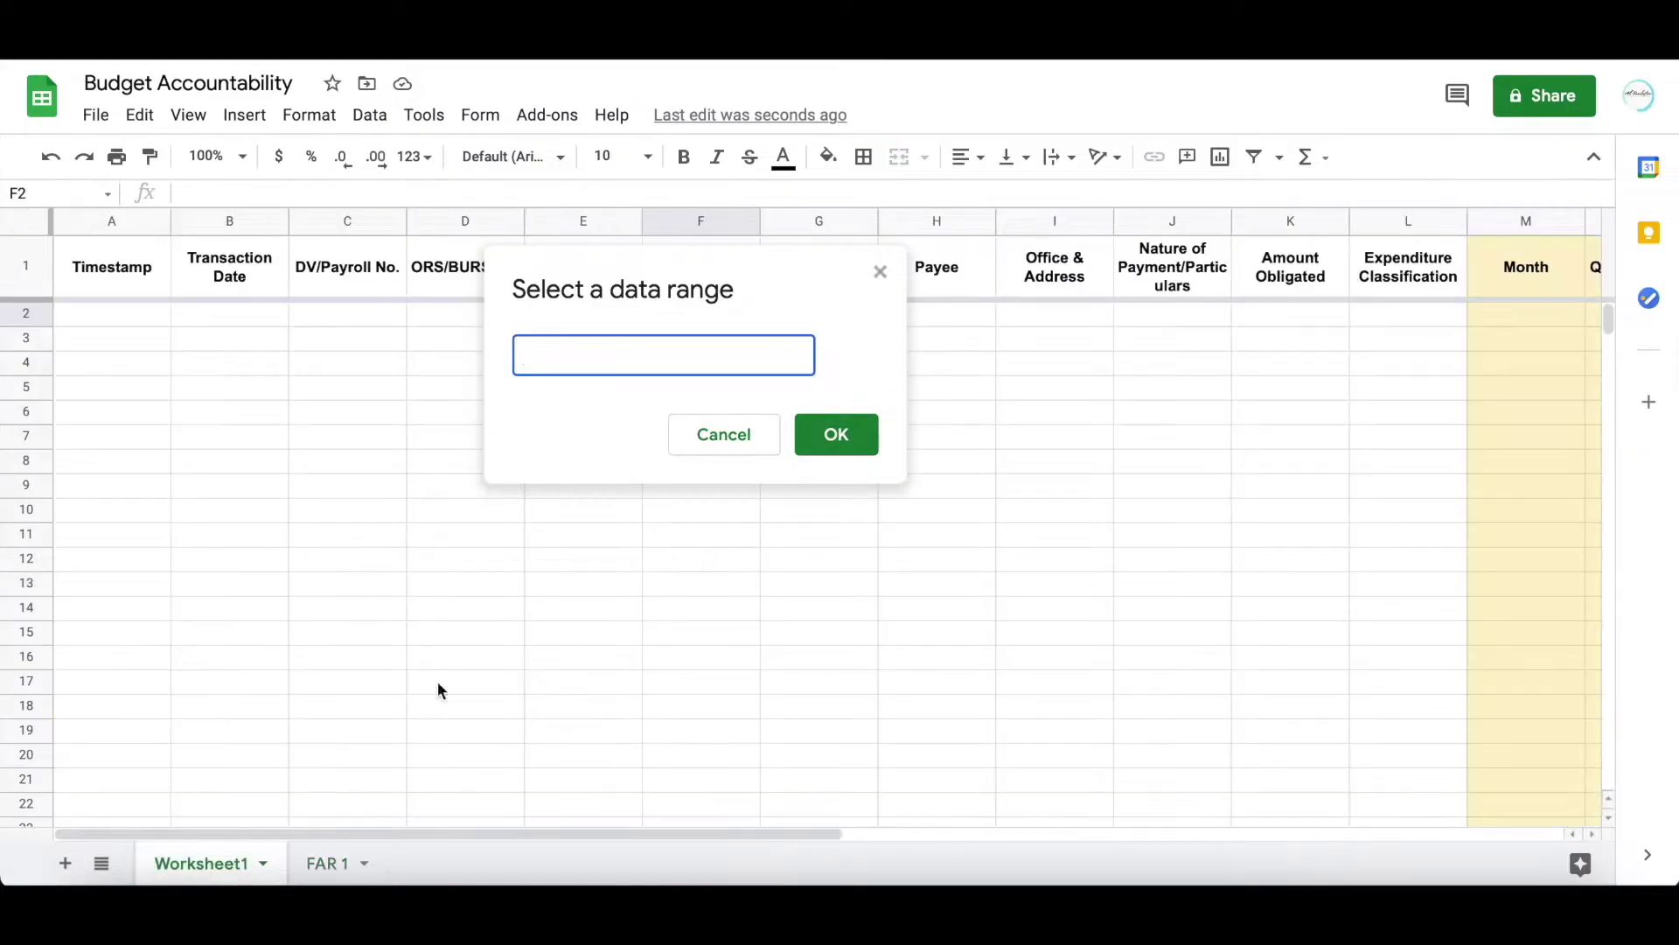
{"action": "scroll", "coordinate": [1381, 427], "scroll_direction": "right", "scroll_amount": 3}
{"action": "left_click", "coordinate": [1330, 315]}
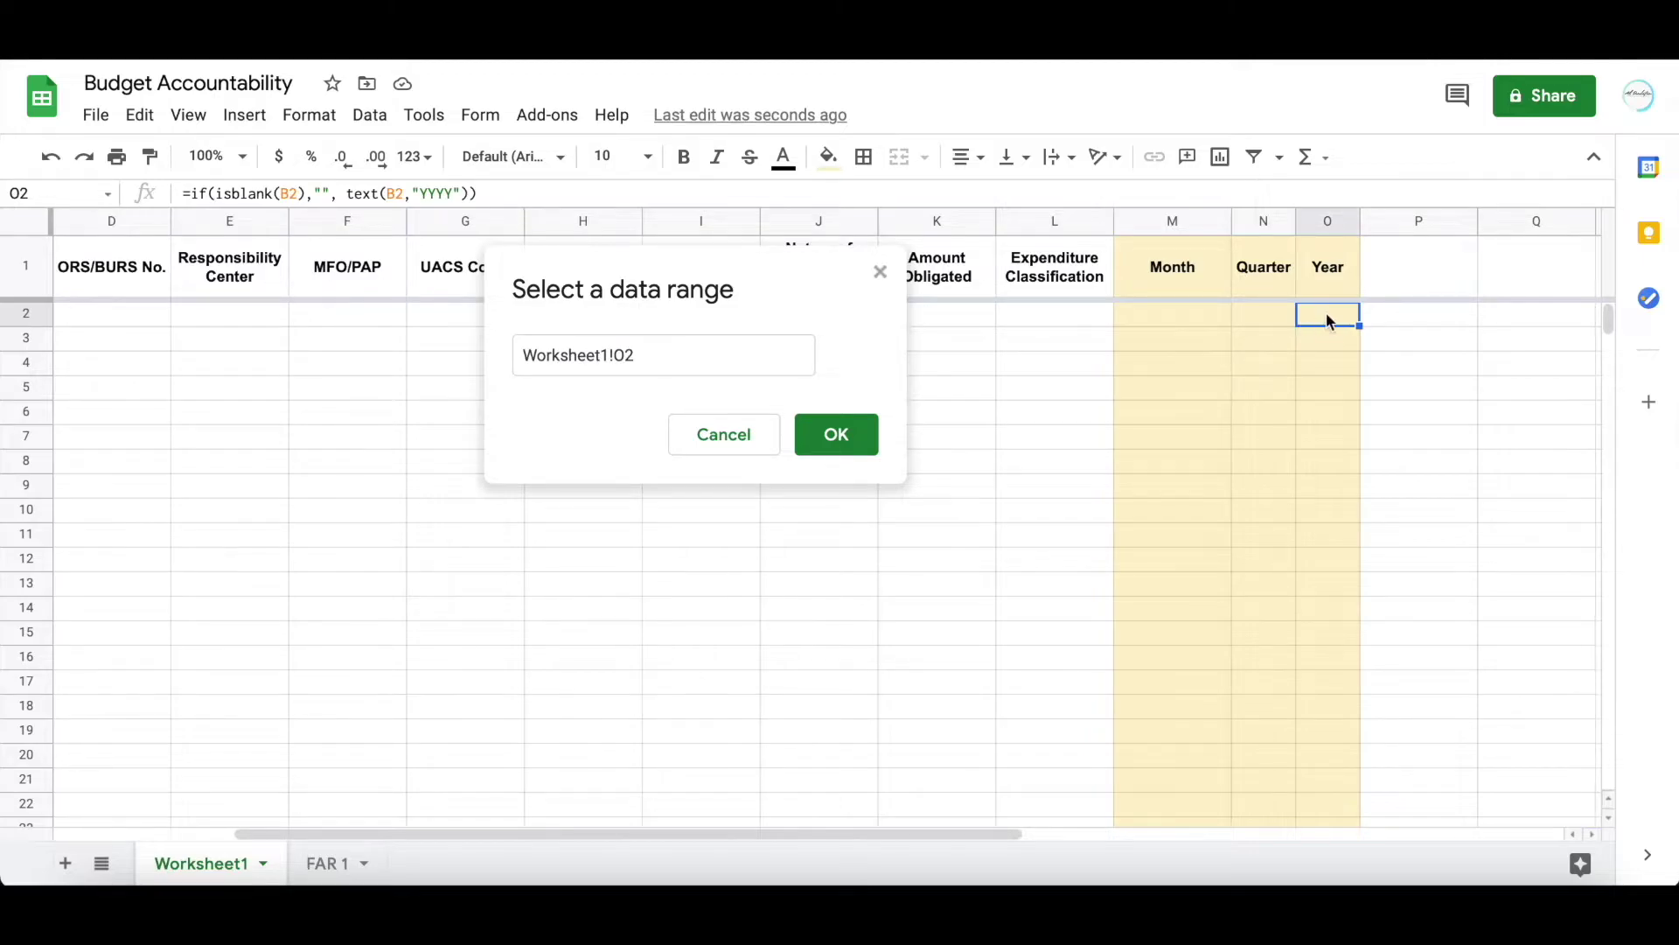
{"action": "left_click_drag", "start_coordinate": [1316, 315], "coordinate": [1325, 415]}
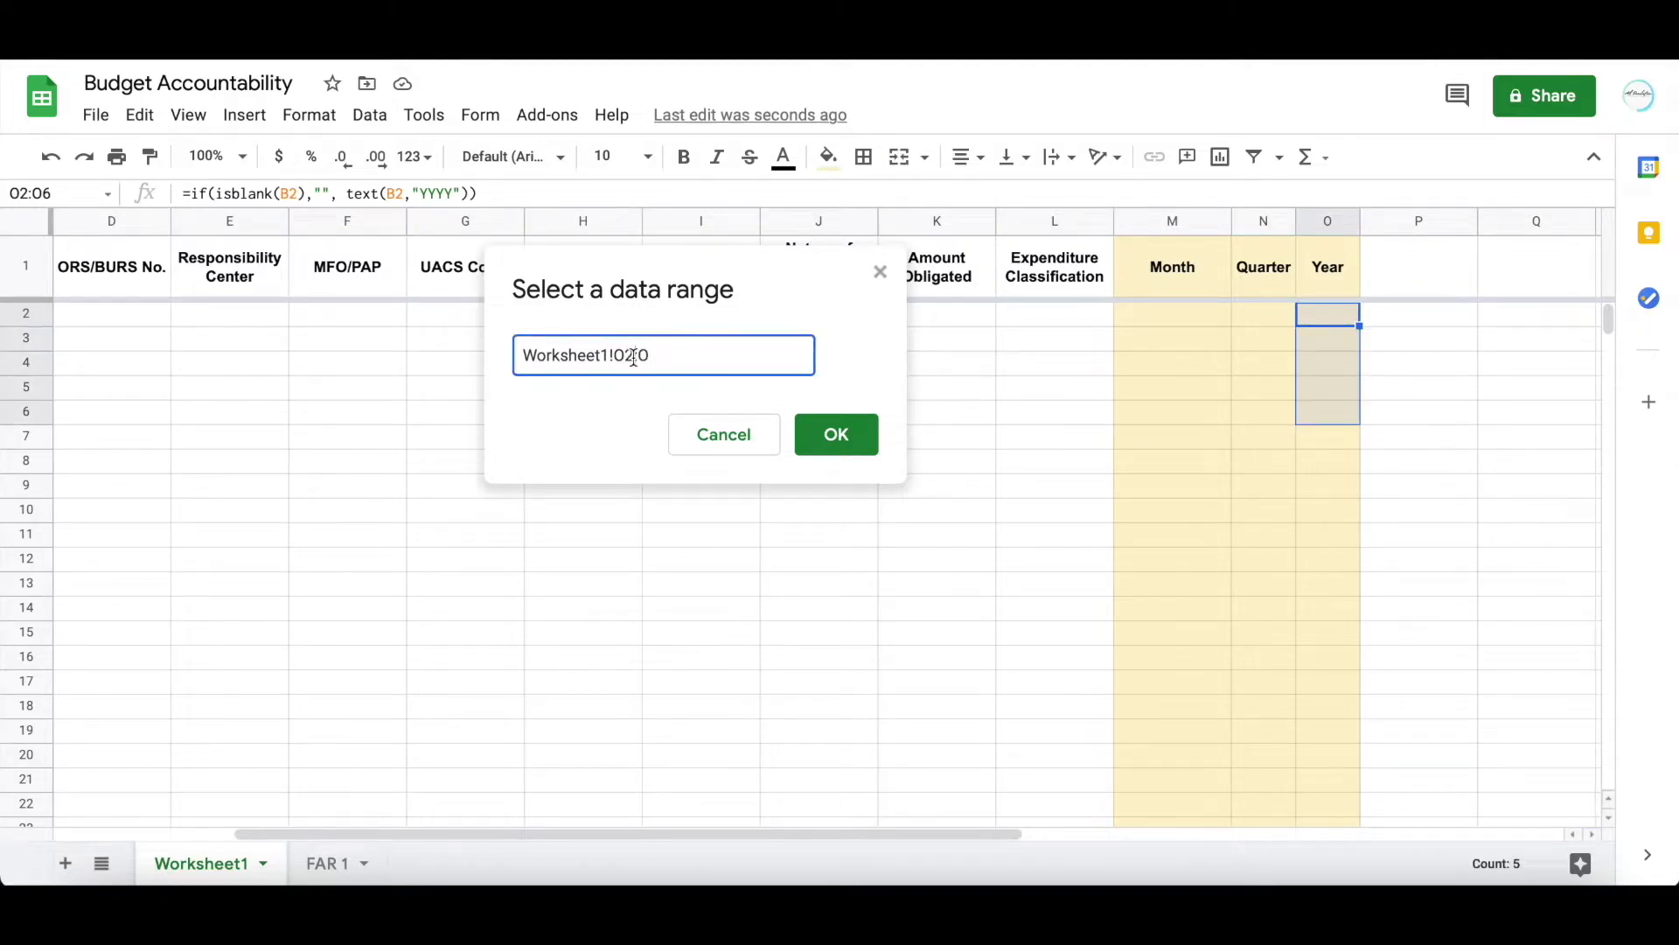
{"action": "left_click", "coordinate": [832, 435]}
{"action": "left_click", "coordinate": [1112, 651]}
{"action": "left_click", "coordinate": [929, 418]}
Check the Year dropdown on FAR 1, then revise the rule's source range and save it
{"action": "left_click", "coordinate": [328, 864]}
{"action": "left_click", "coordinate": [838, 543]}
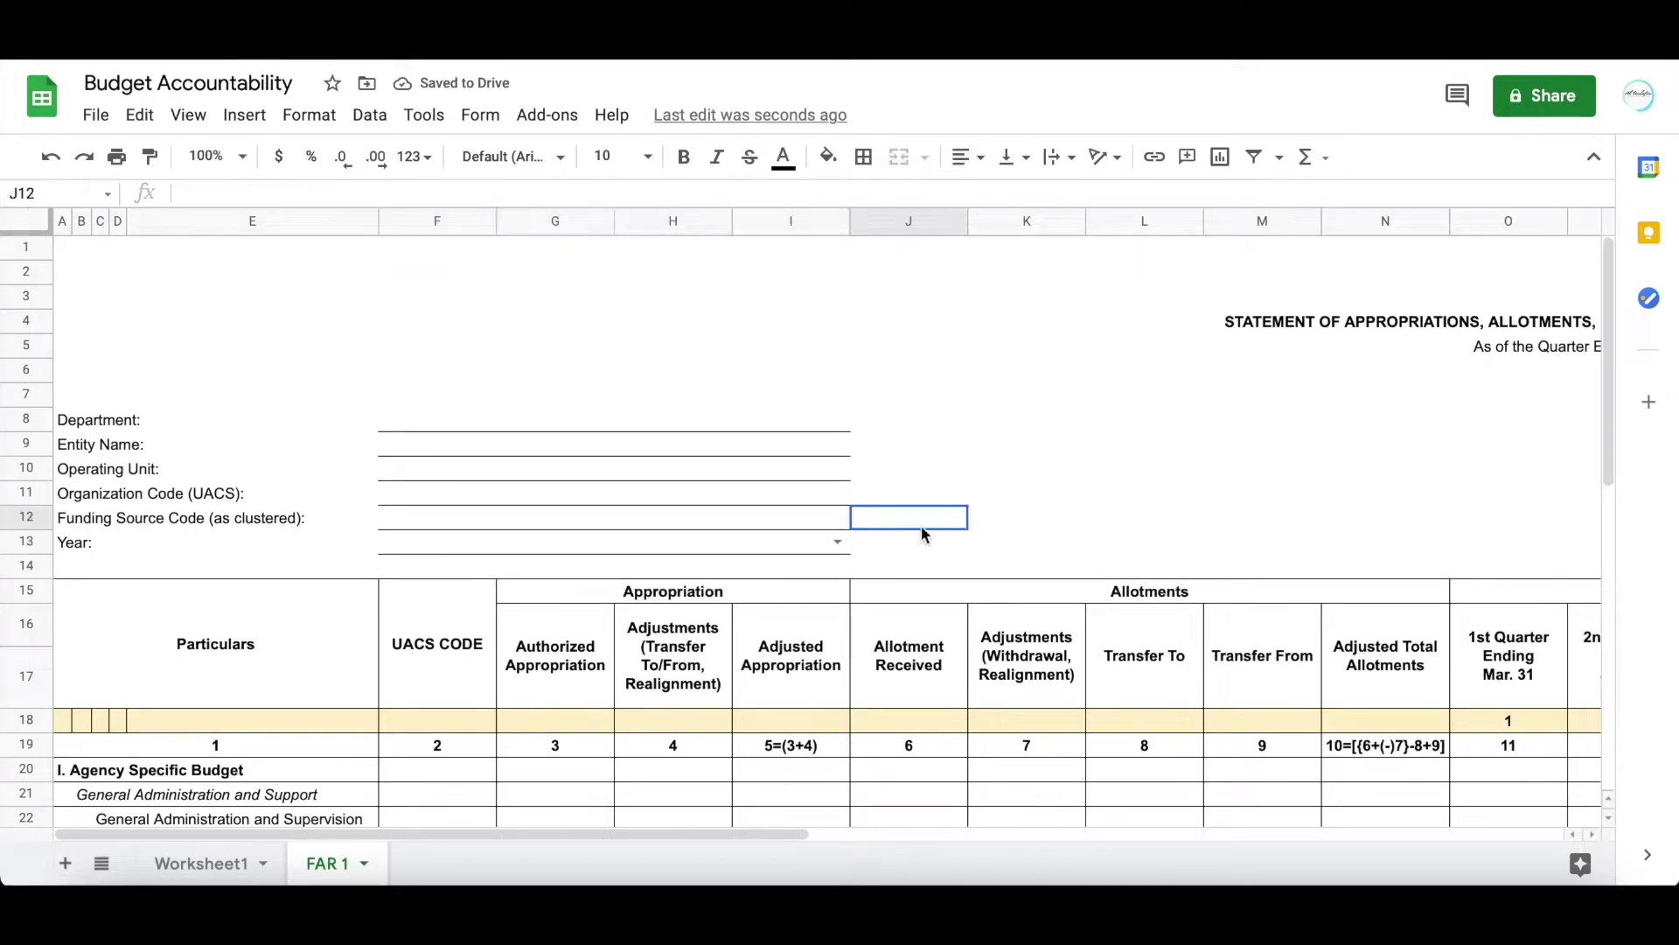
{"action": "left_click", "coordinate": [369, 115]}
{"action": "left_click", "coordinate": [454, 464]}
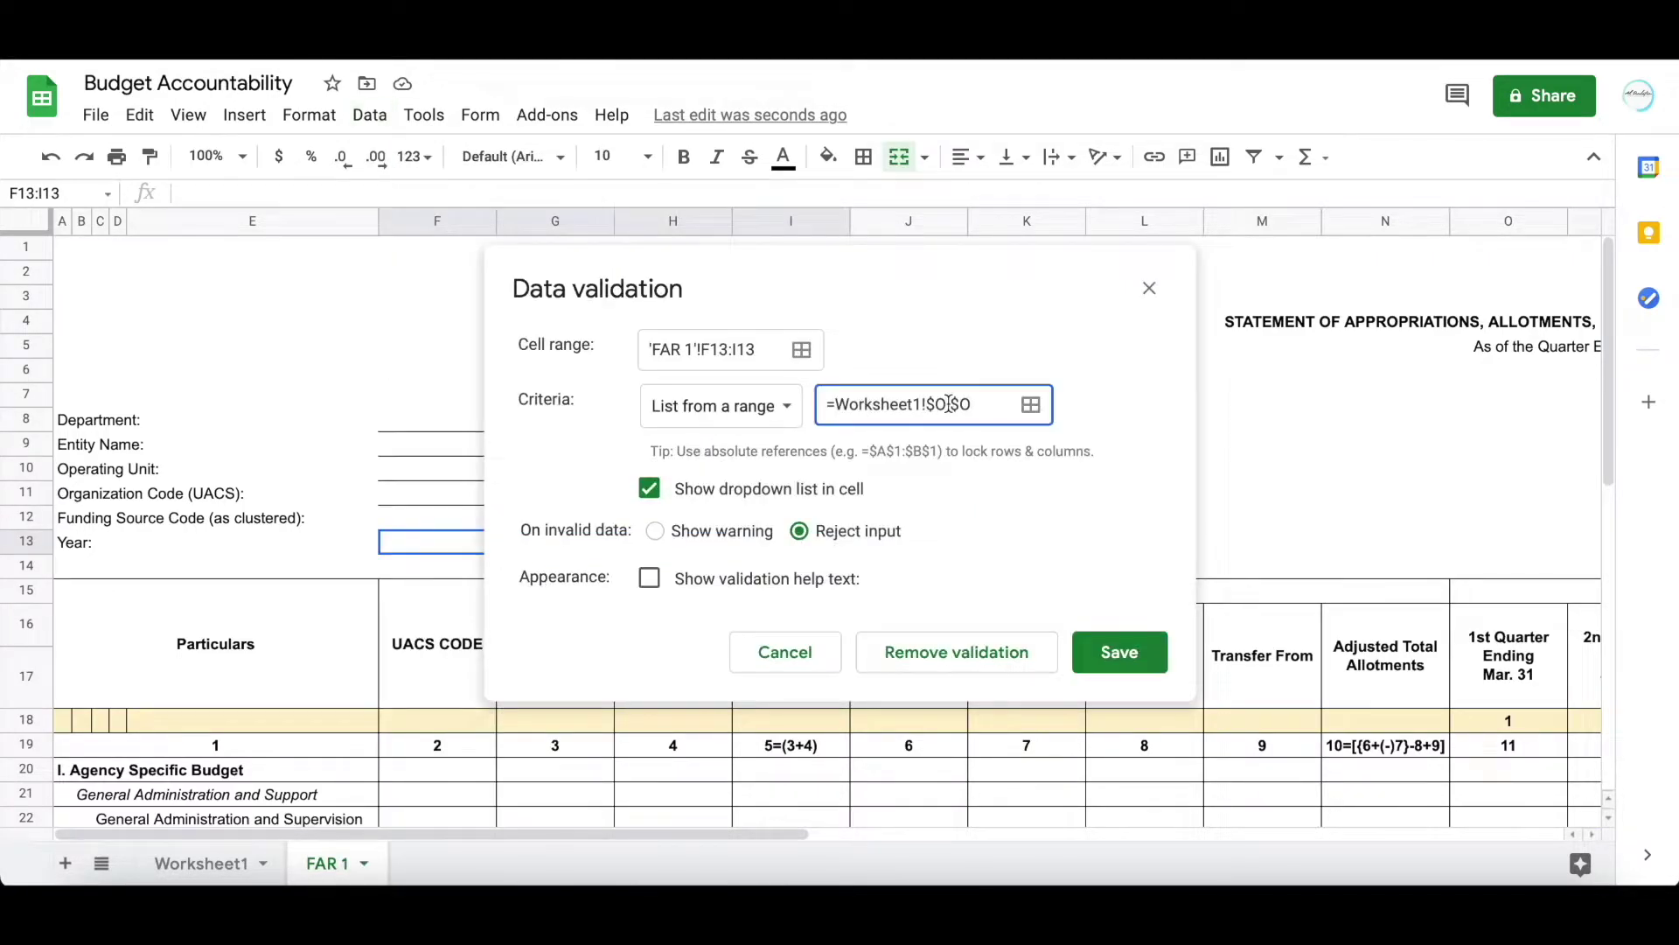
{"action": "left_click", "coordinate": [203, 866]}
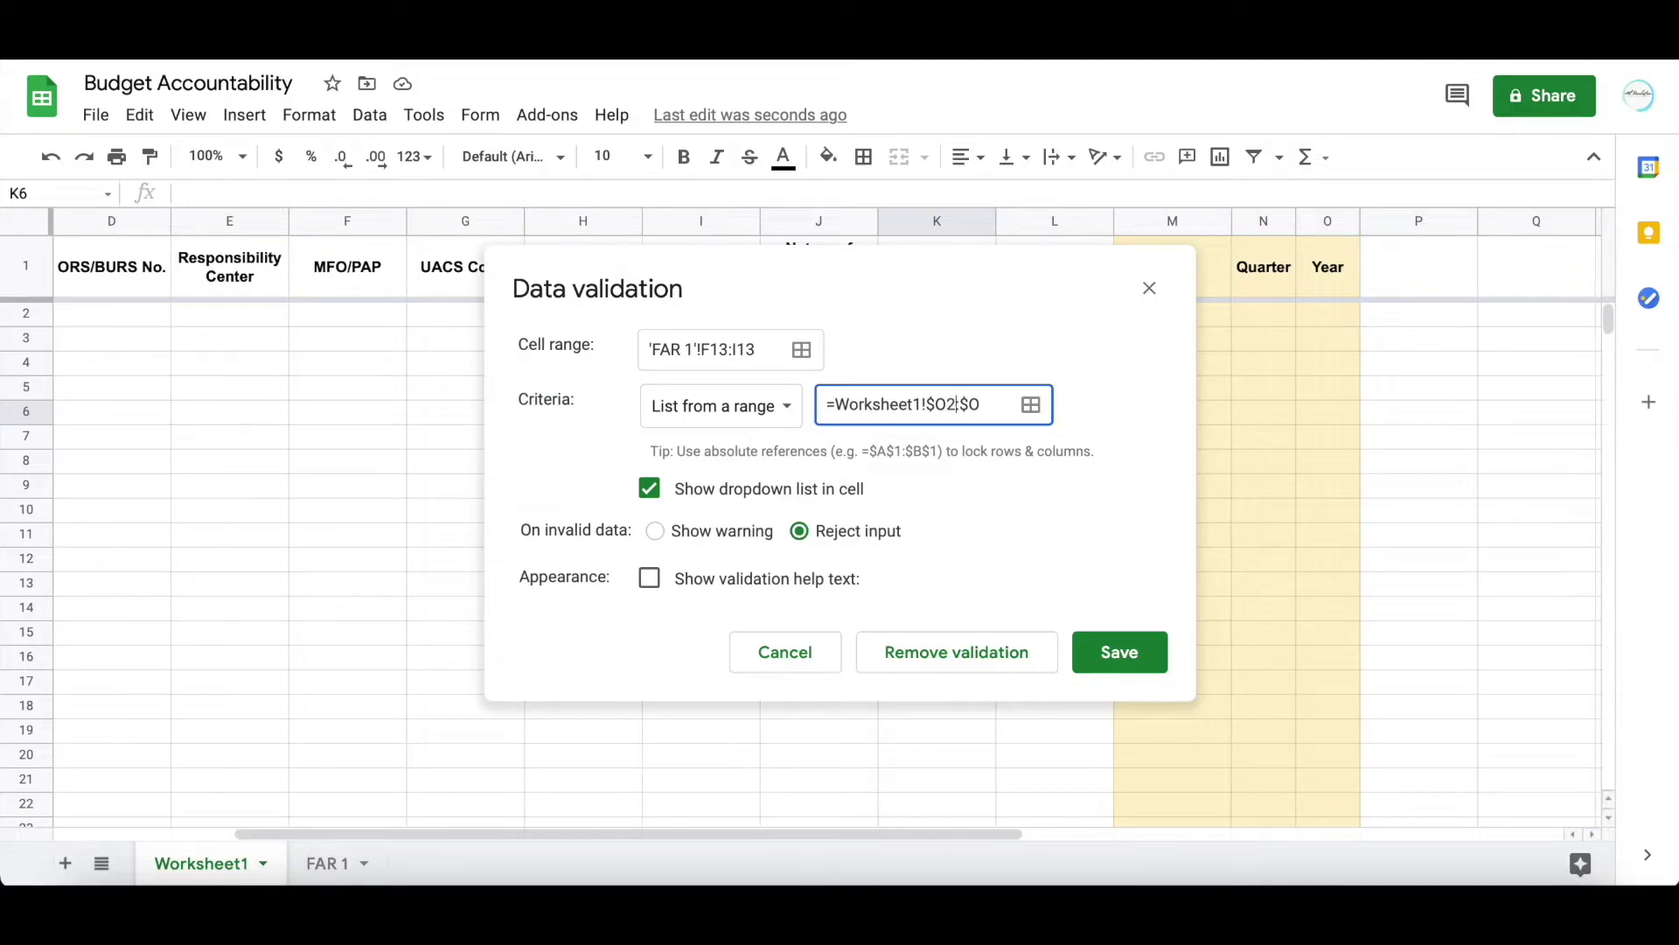
{"action": "left_click", "coordinate": [1120, 652]}
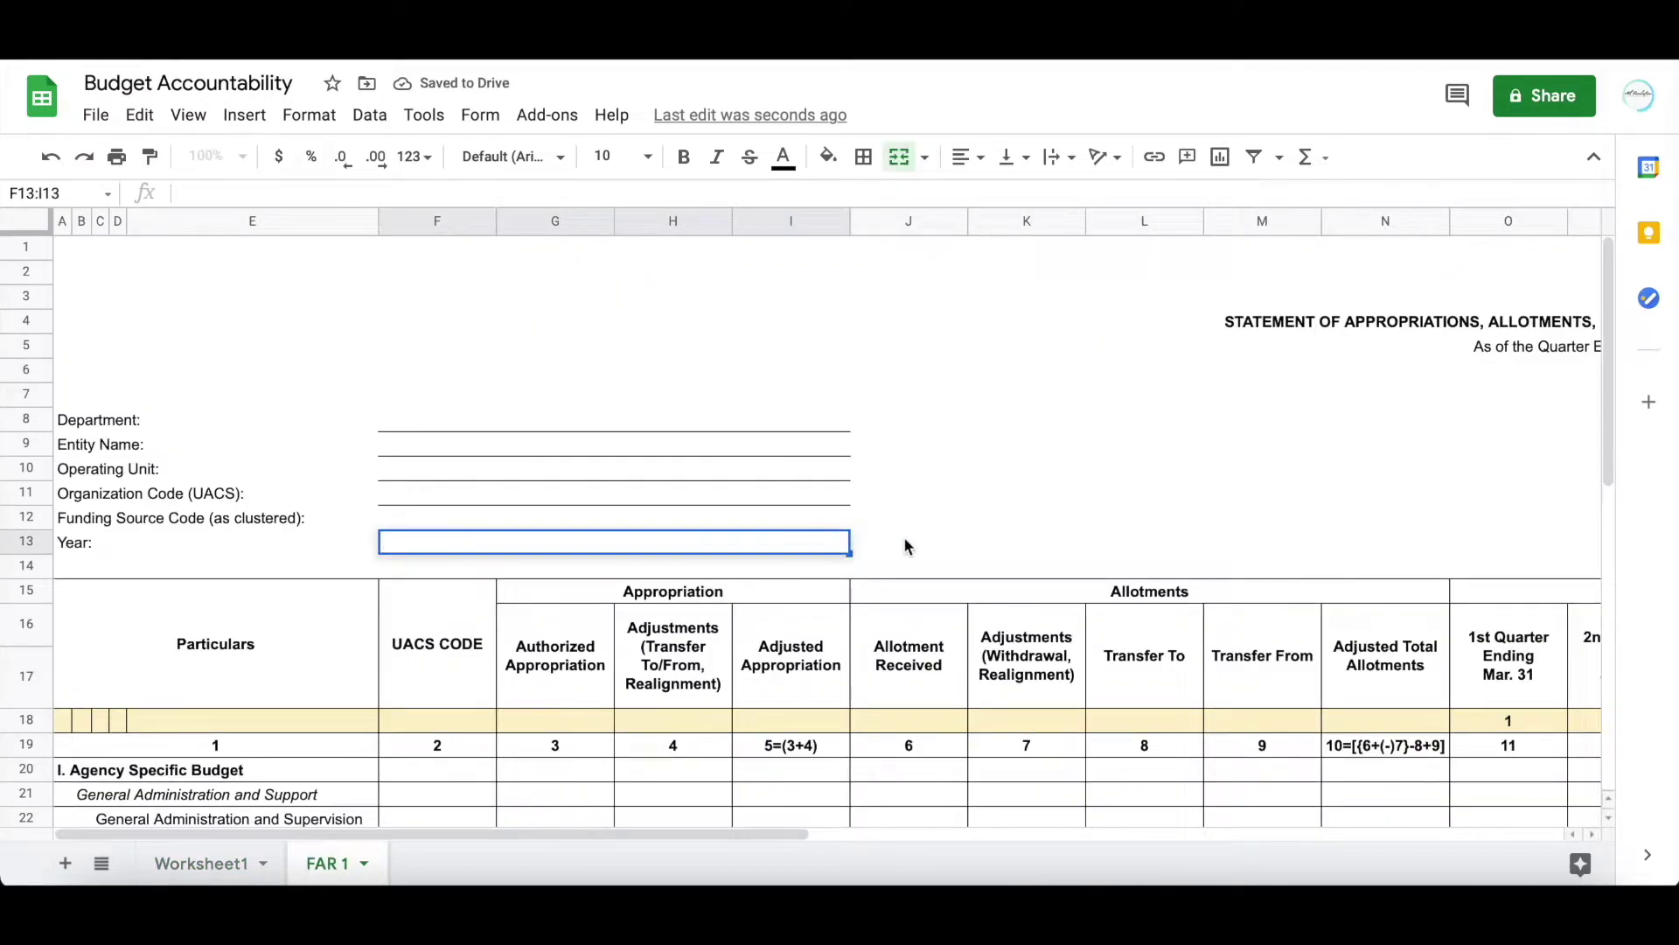
{"action": "left_click", "coordinate": [905, 546]}
Hide rows 1–12 of the FAR 1 report header
{"action": "left_click", "coordinate": [1027, 493]}
{"action": "scroll", "coordinate": [36, 253], "scroll_direction": "down", "scroll_amount": 1}
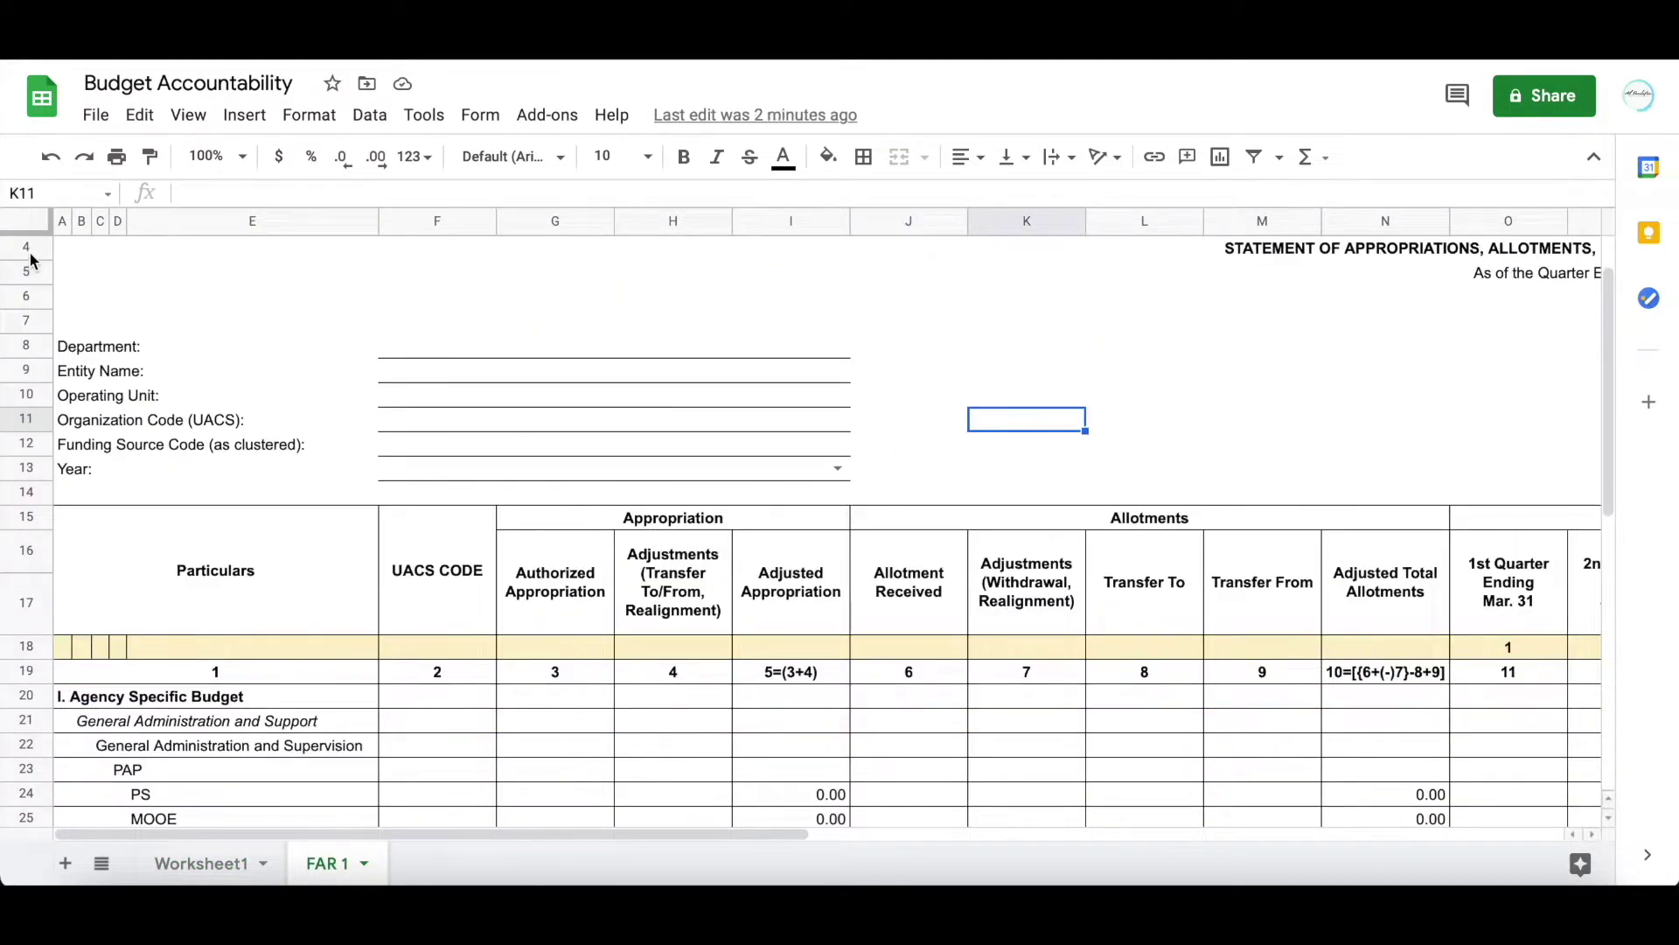
{"action": "scroll", "coordinate": [32, 259], "scroll_direction": "up", "scroll_amount": 1}
{"action": "left_click_drag", "start_coordinate": [35, 257], "coordinate": [35, 490]}
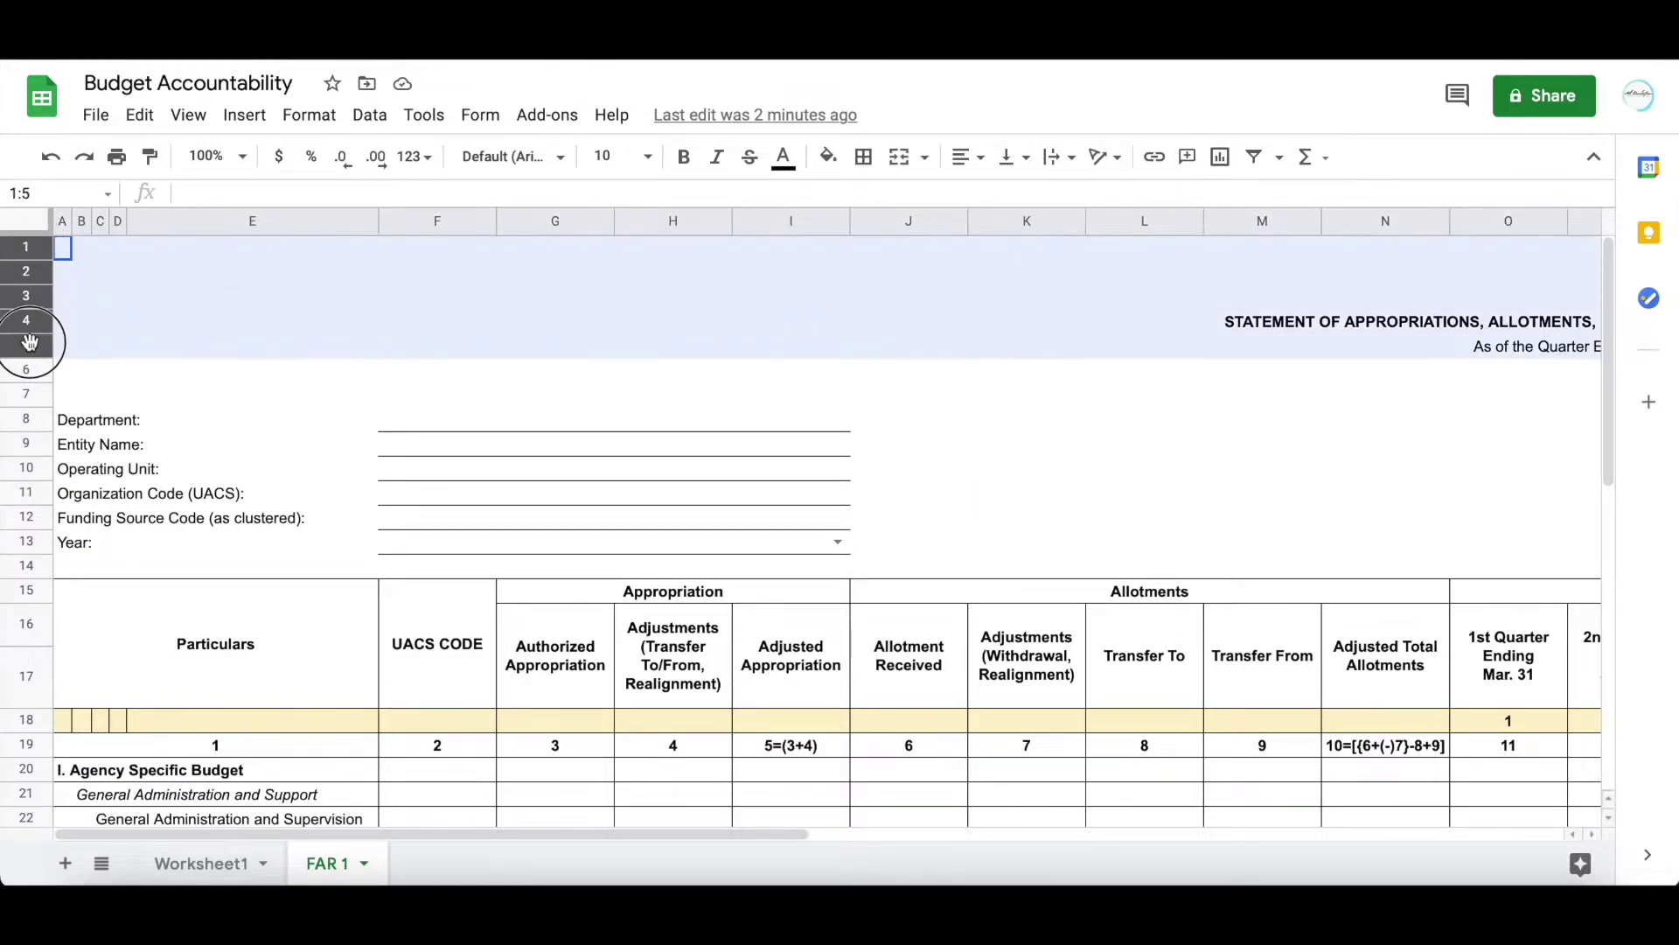
{"action": "right_click", "coordinate": [29, 473]}
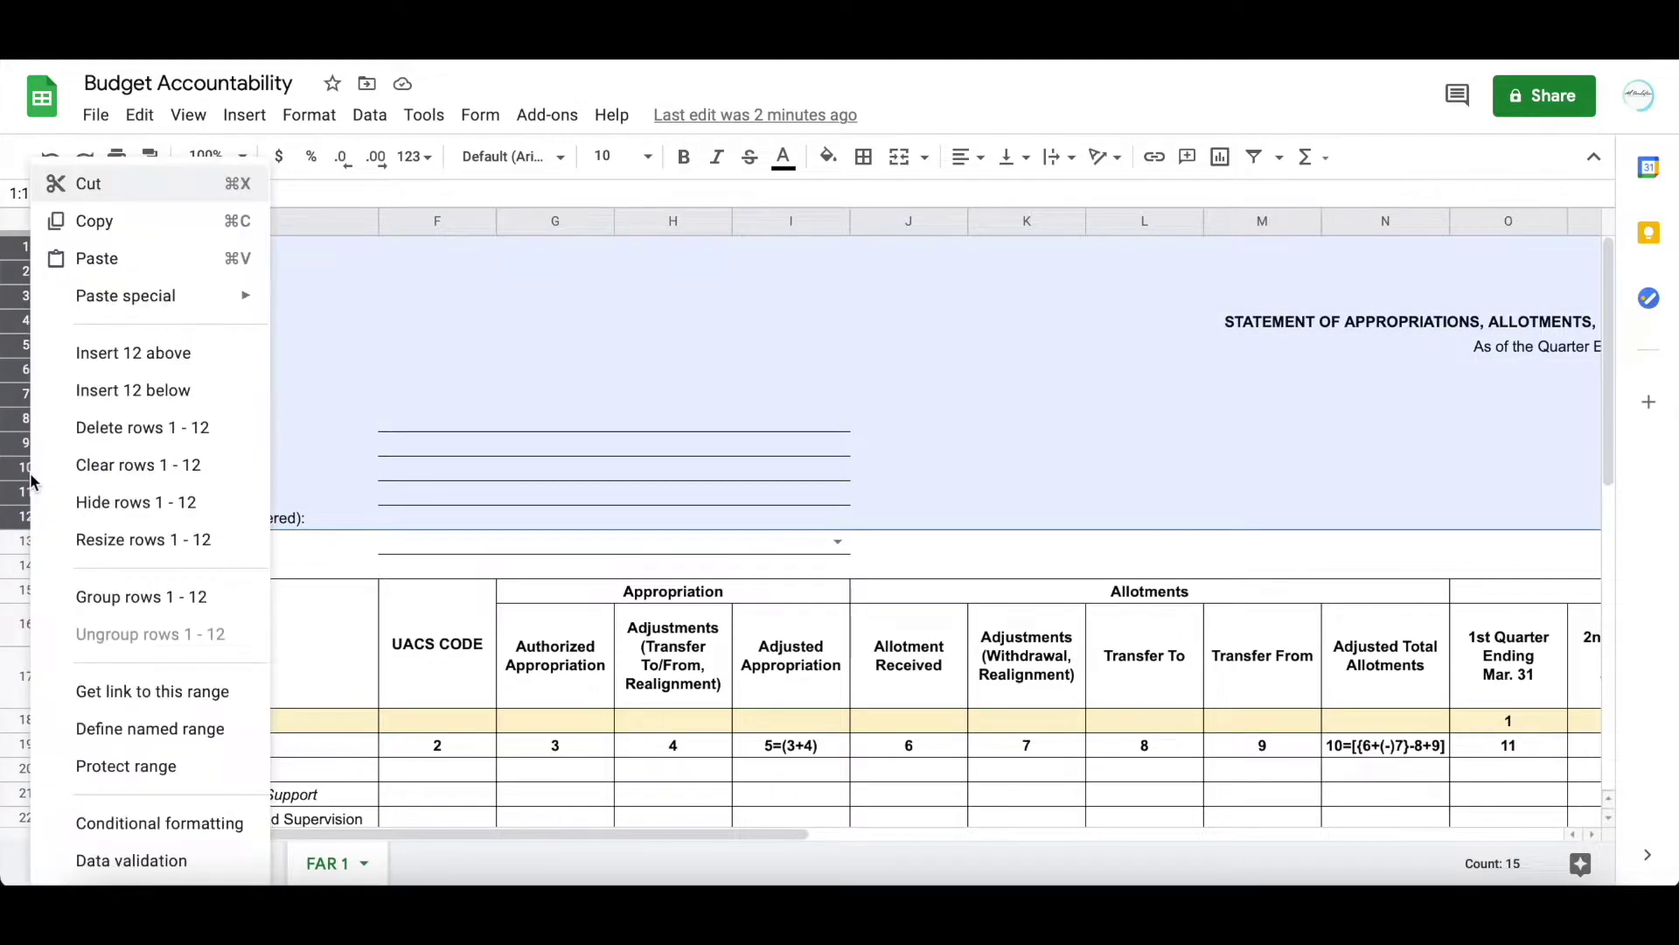
{"action": "left_click", "coordinate": [143, 499]}
Hide columns G–N and land on cell O24, the PS first-quarter cell
{"action": "left_click", "coordinate": [791, 524]}
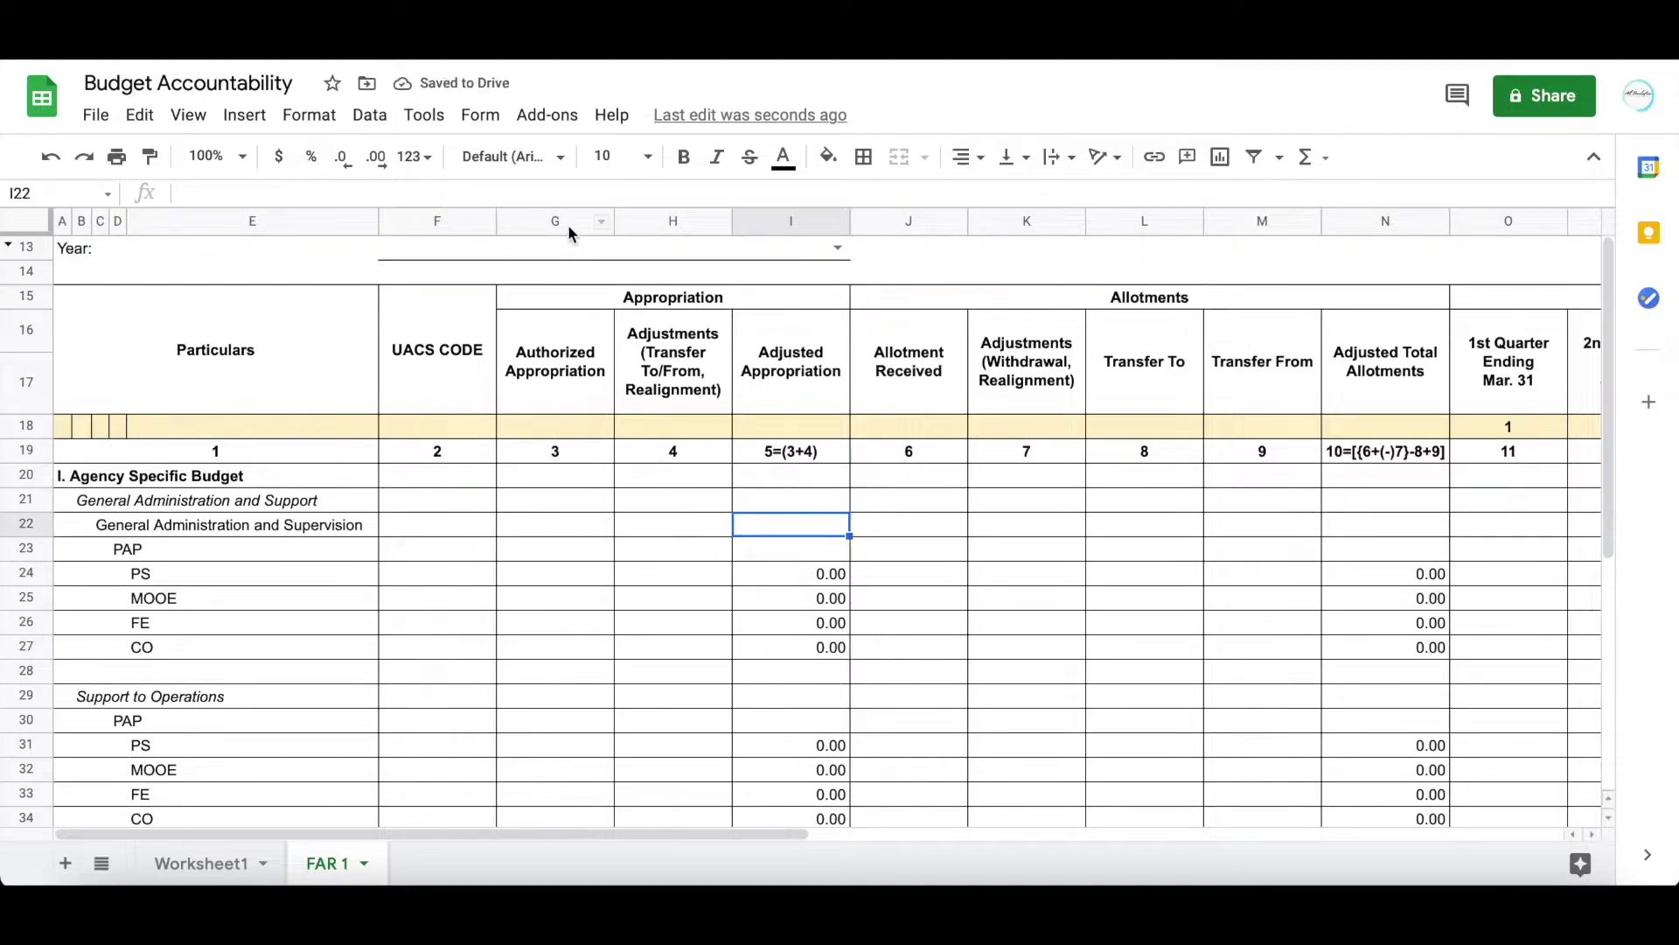
{"action": "left_click_drag", "start_coordinate": [570, 233], "coordinate": [1344, 253]}
{"action": "right_click", "coordinate": [1344, 224]}
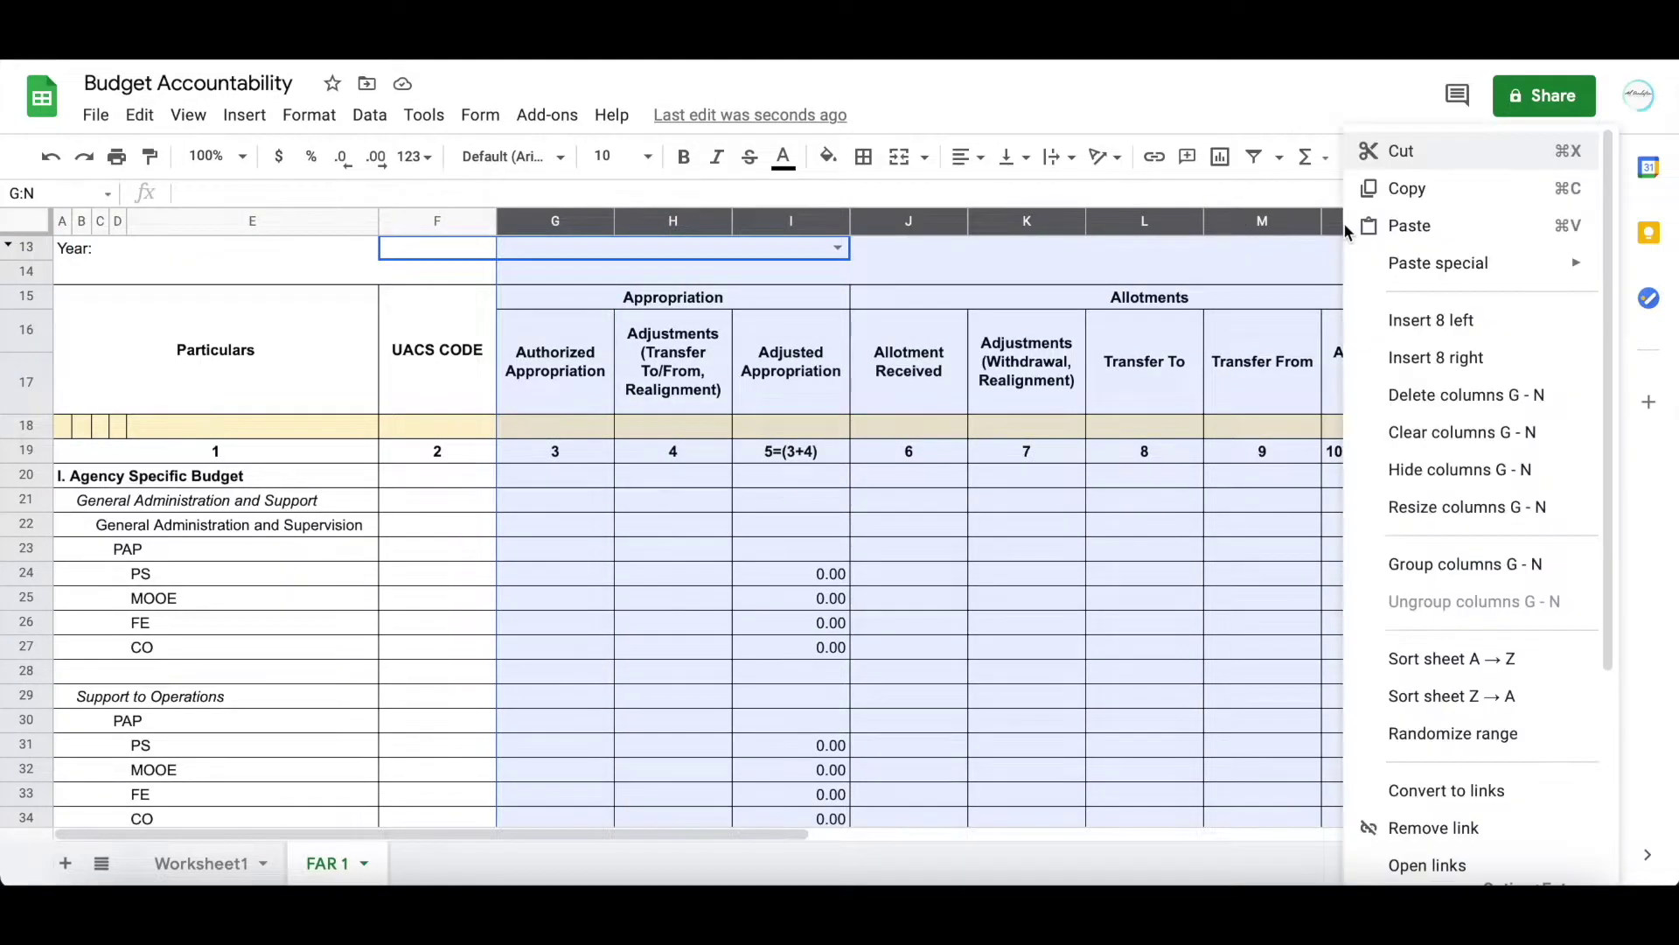
{"action": "left_click", "coordinate": [1410, 471]}
{"action": "left_click", "coordinate": [437, 254]}
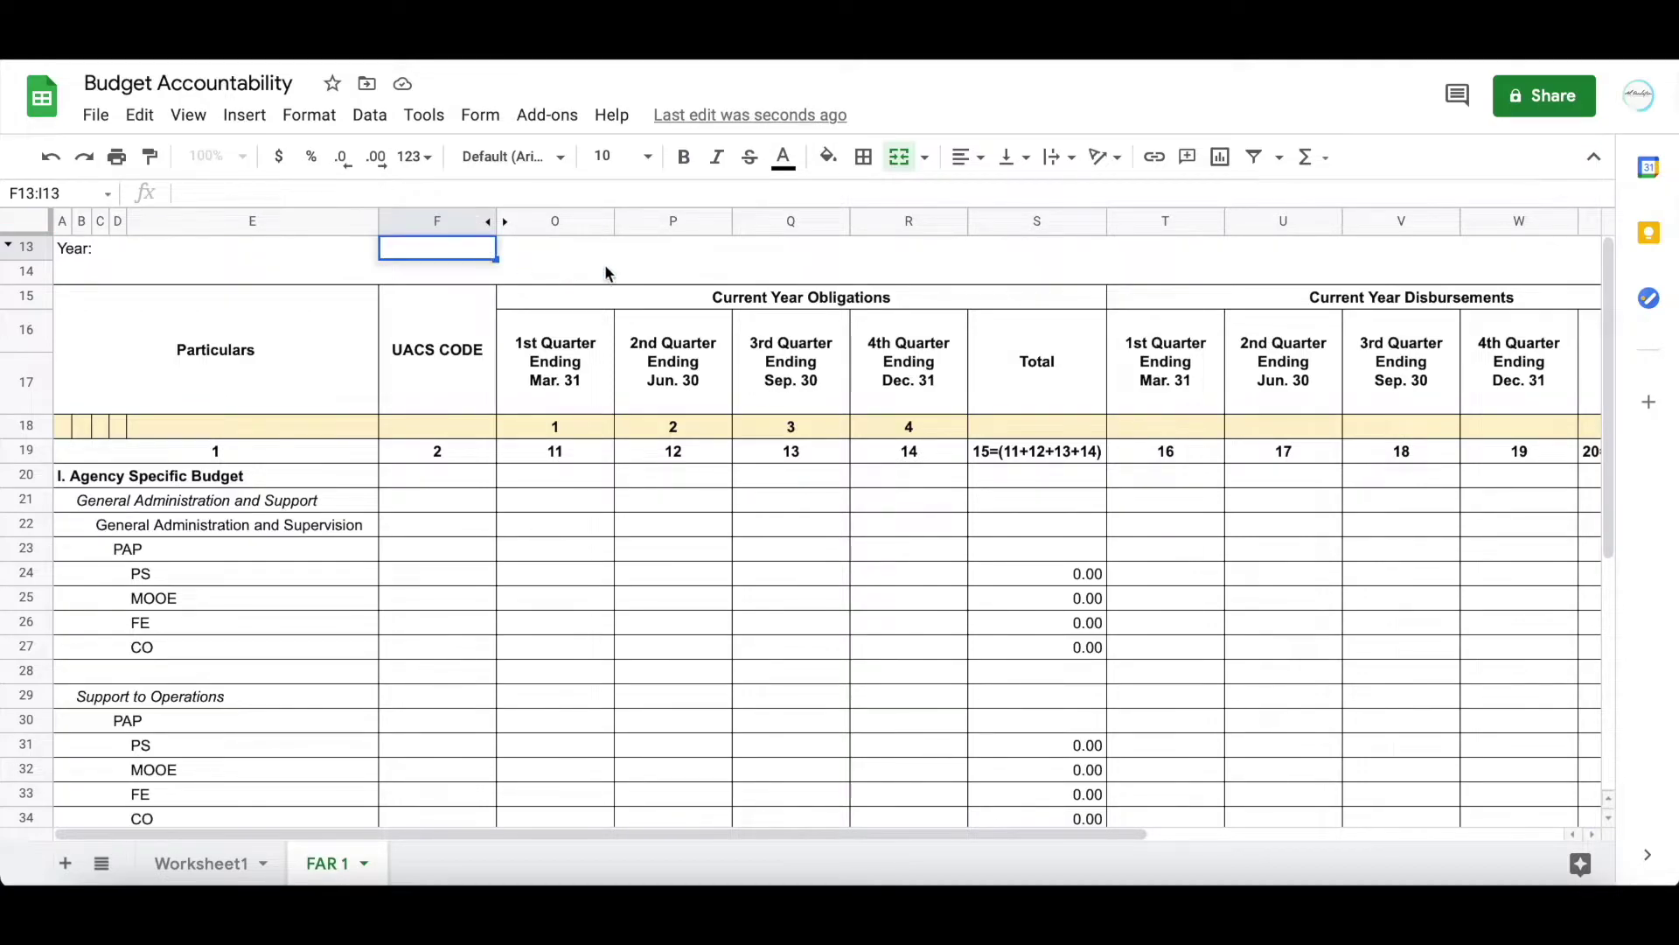
{"action": "left_click", "coordinate": [298, 580]}
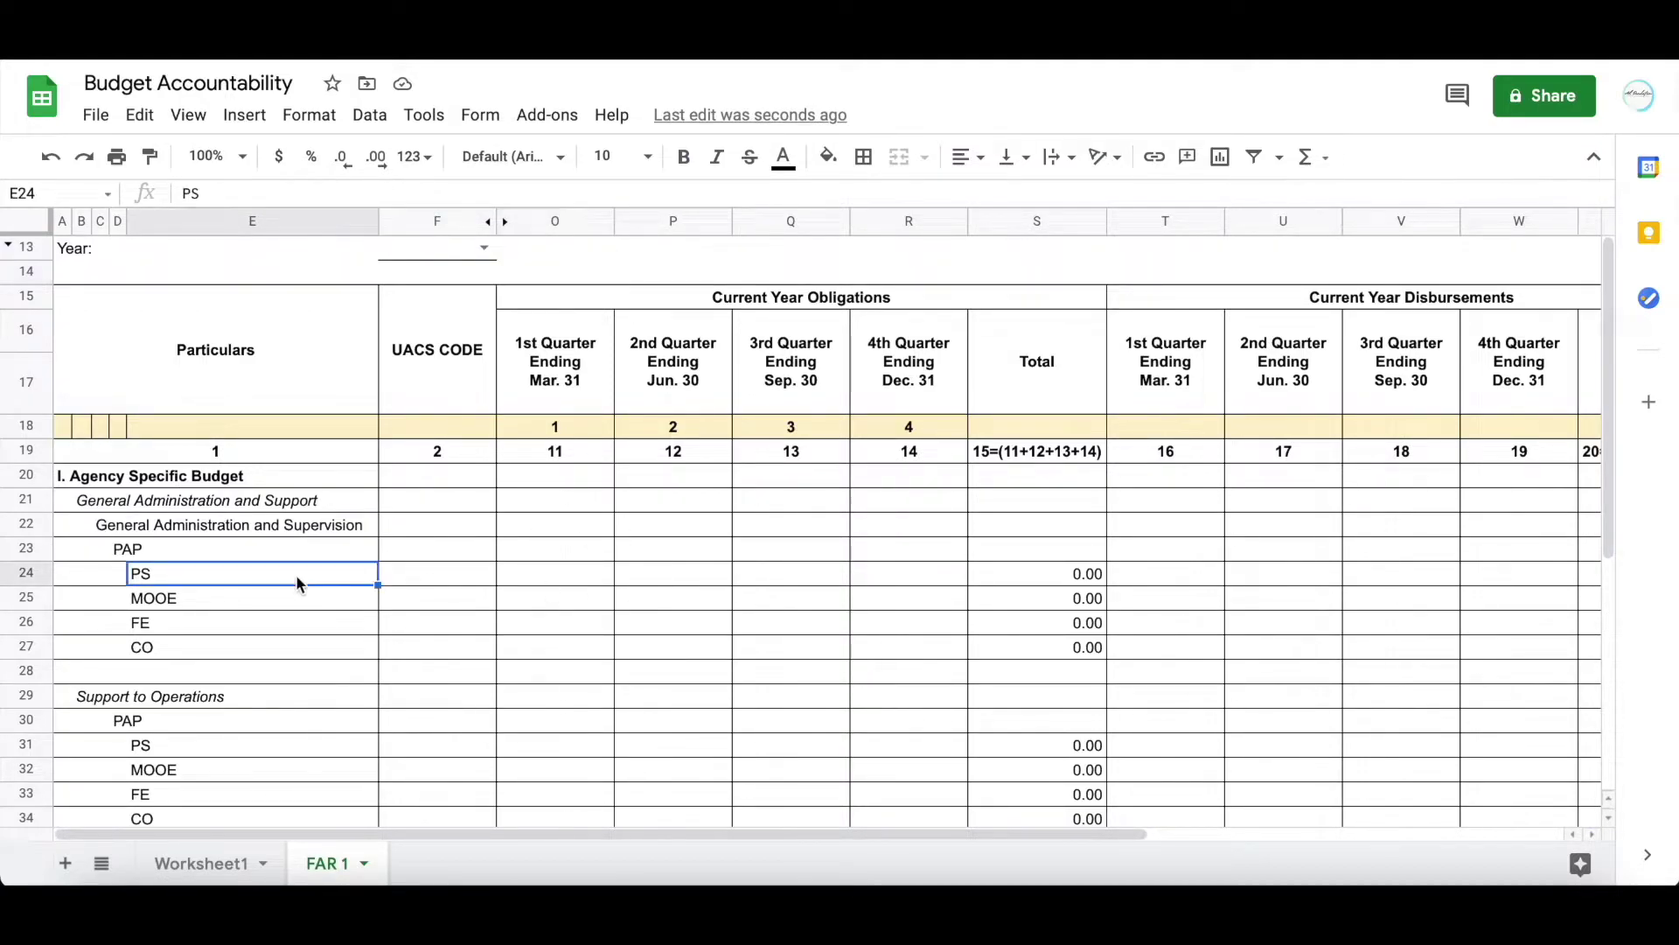
{"action": "key", "text": "Right"}
{"action": "key", "text": "Right"}
{"action": "key", "text": "Right"}
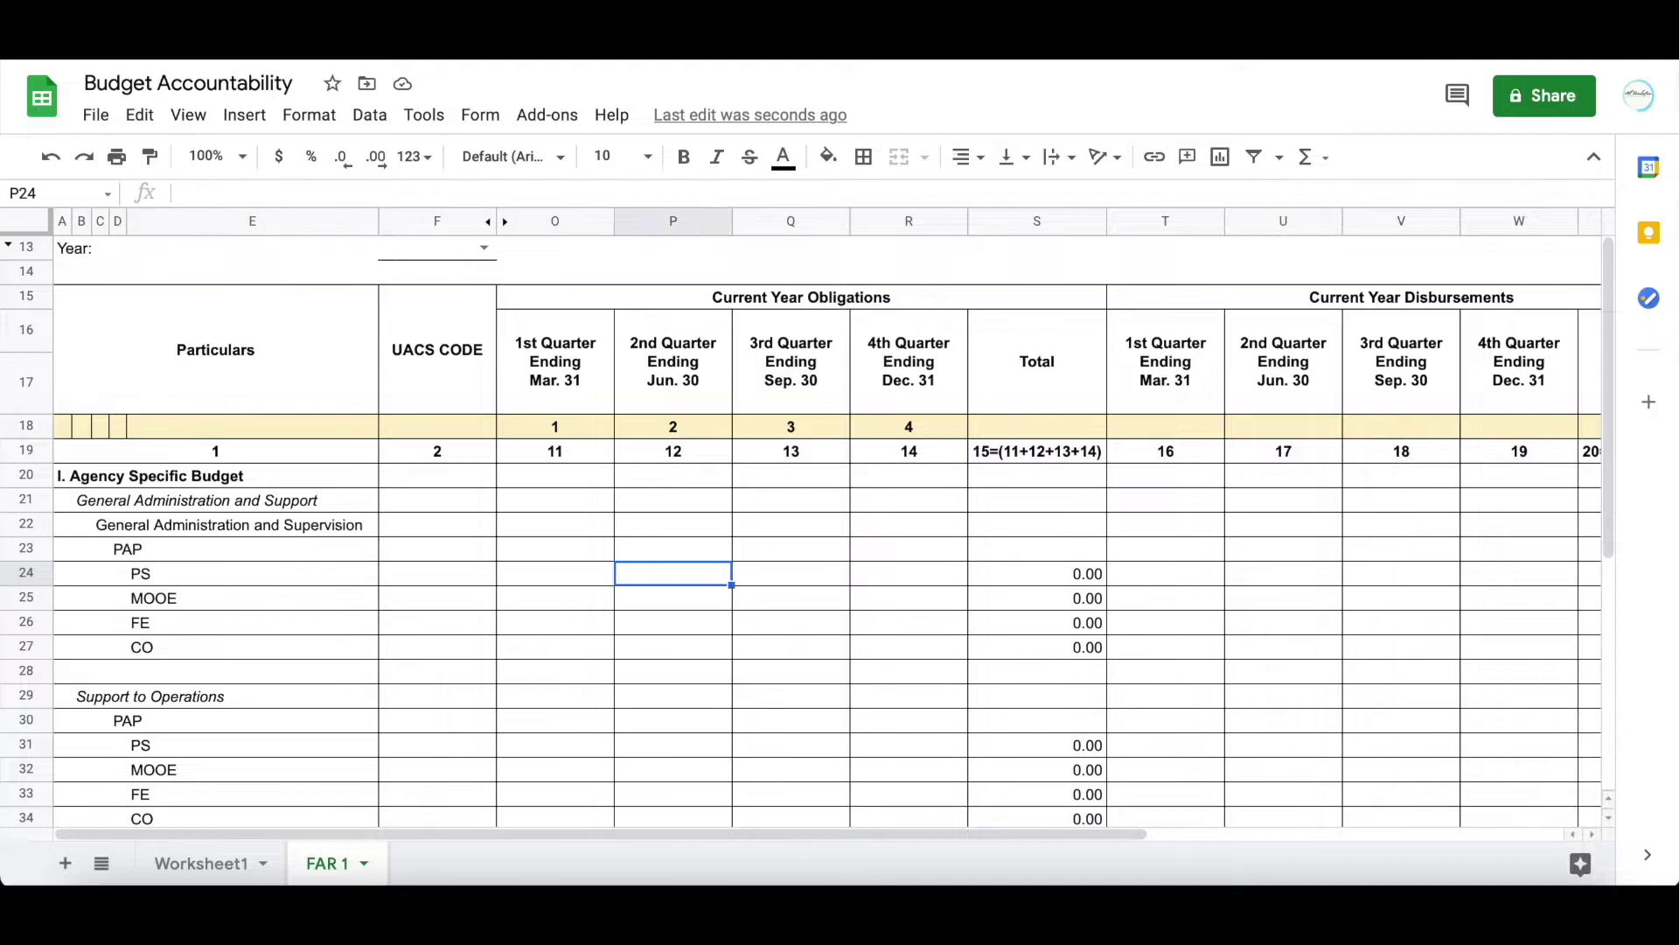
{"action": "key", "text": "Left"}
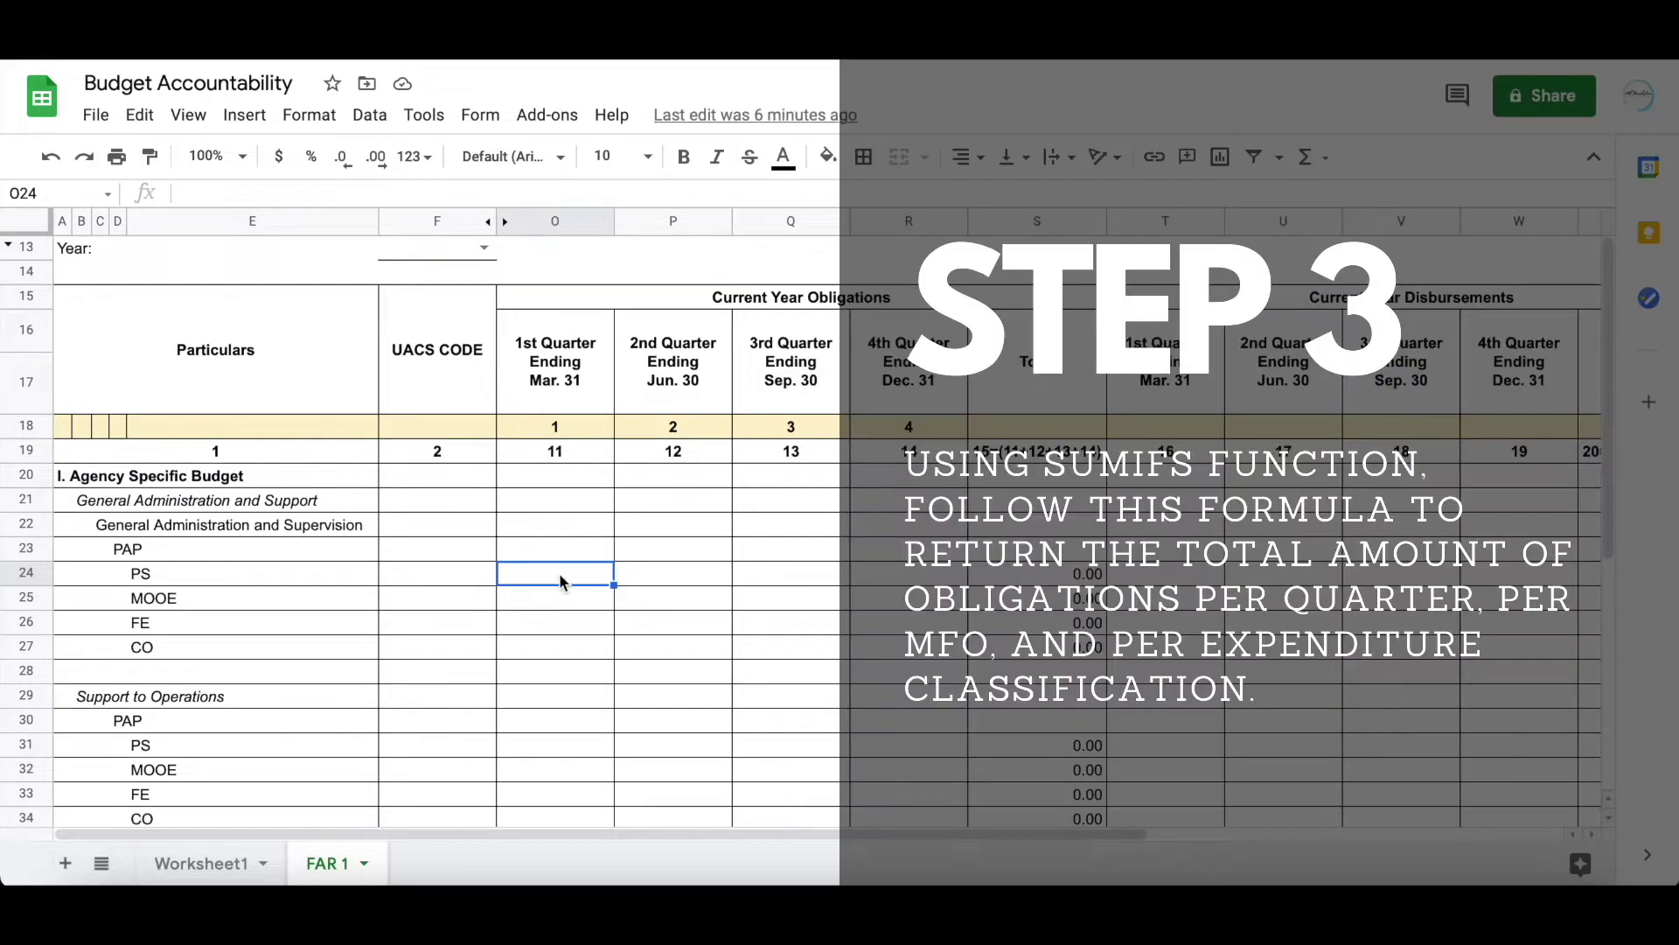
Start O24's SUMIFS summing Worksheet1 Amount Obligated where the Year column O matches $F$13
{"action": "type", "text": "=sumifs("}
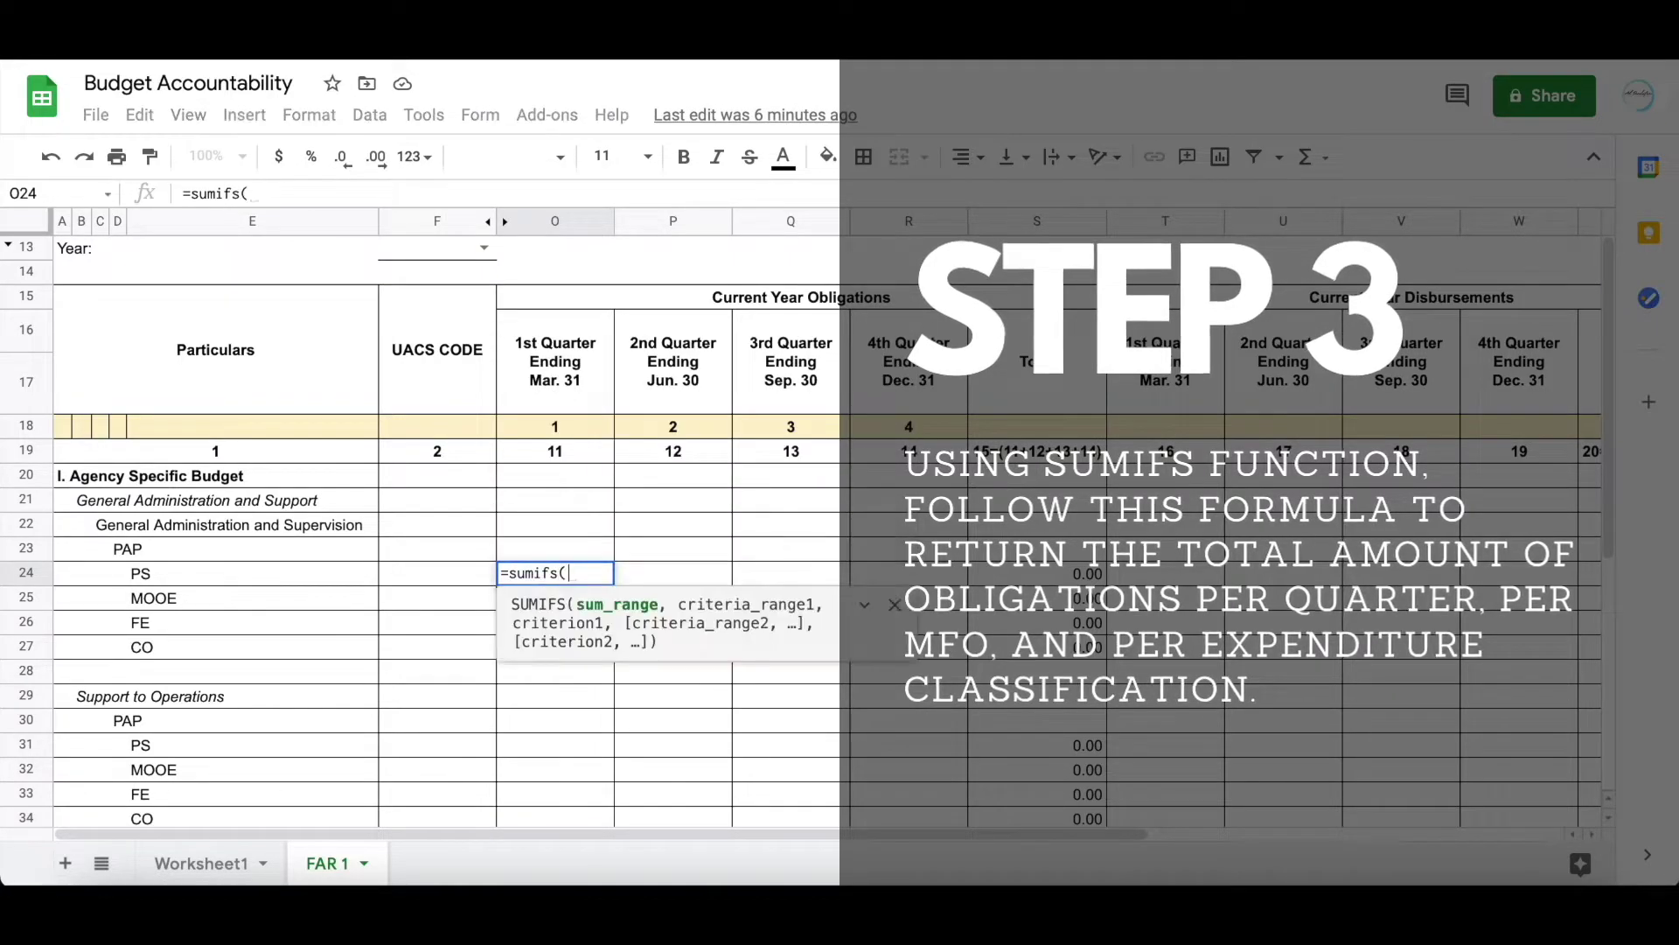
{"action": "left_click", "coordinate": [201, 872]}
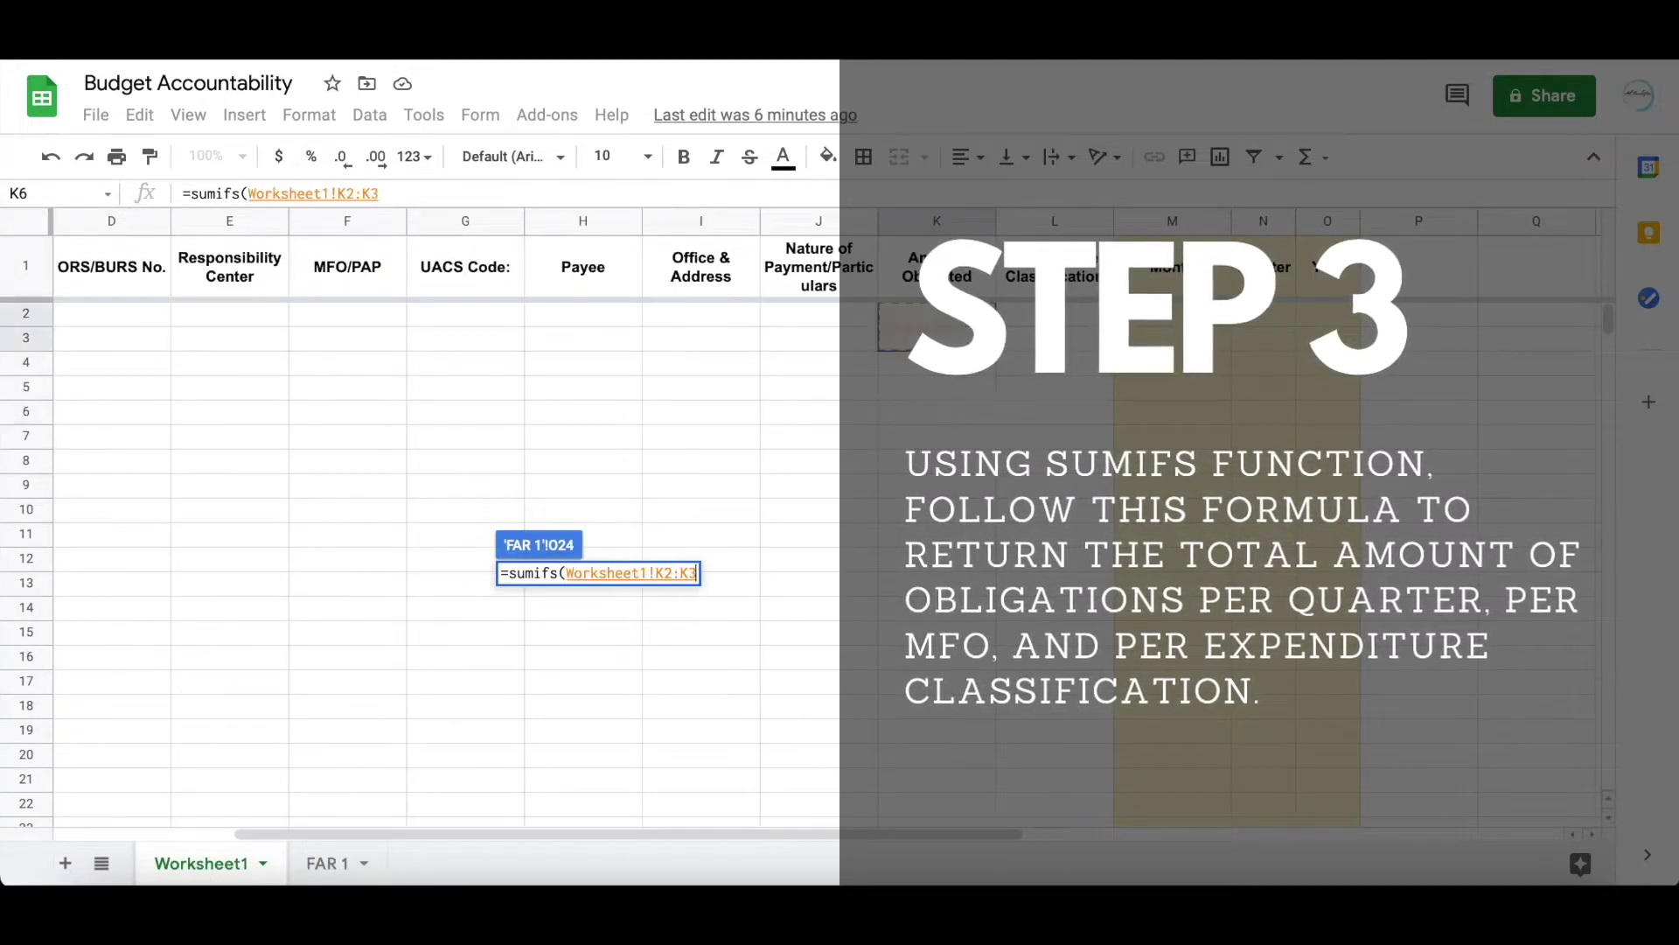
{"action": "left_click_drag", "start_coordinate": [938, 312], "coordinate": [938, 436]}
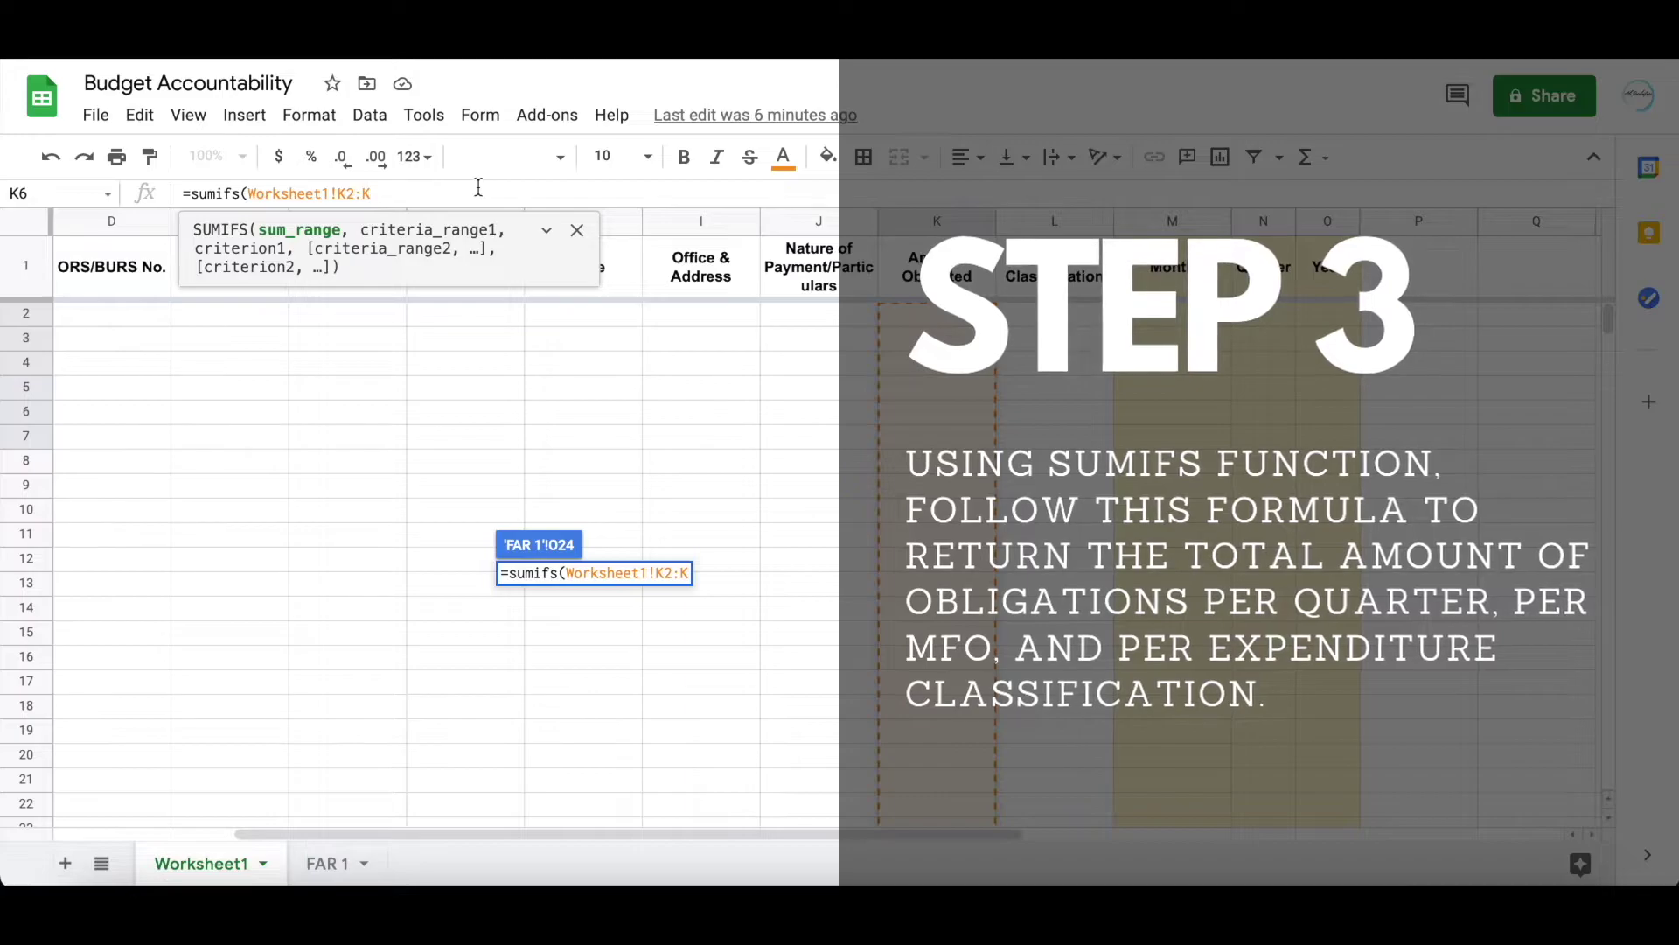
{"action": "key", "text": "F4"}
{"action": "type", "text": ","}
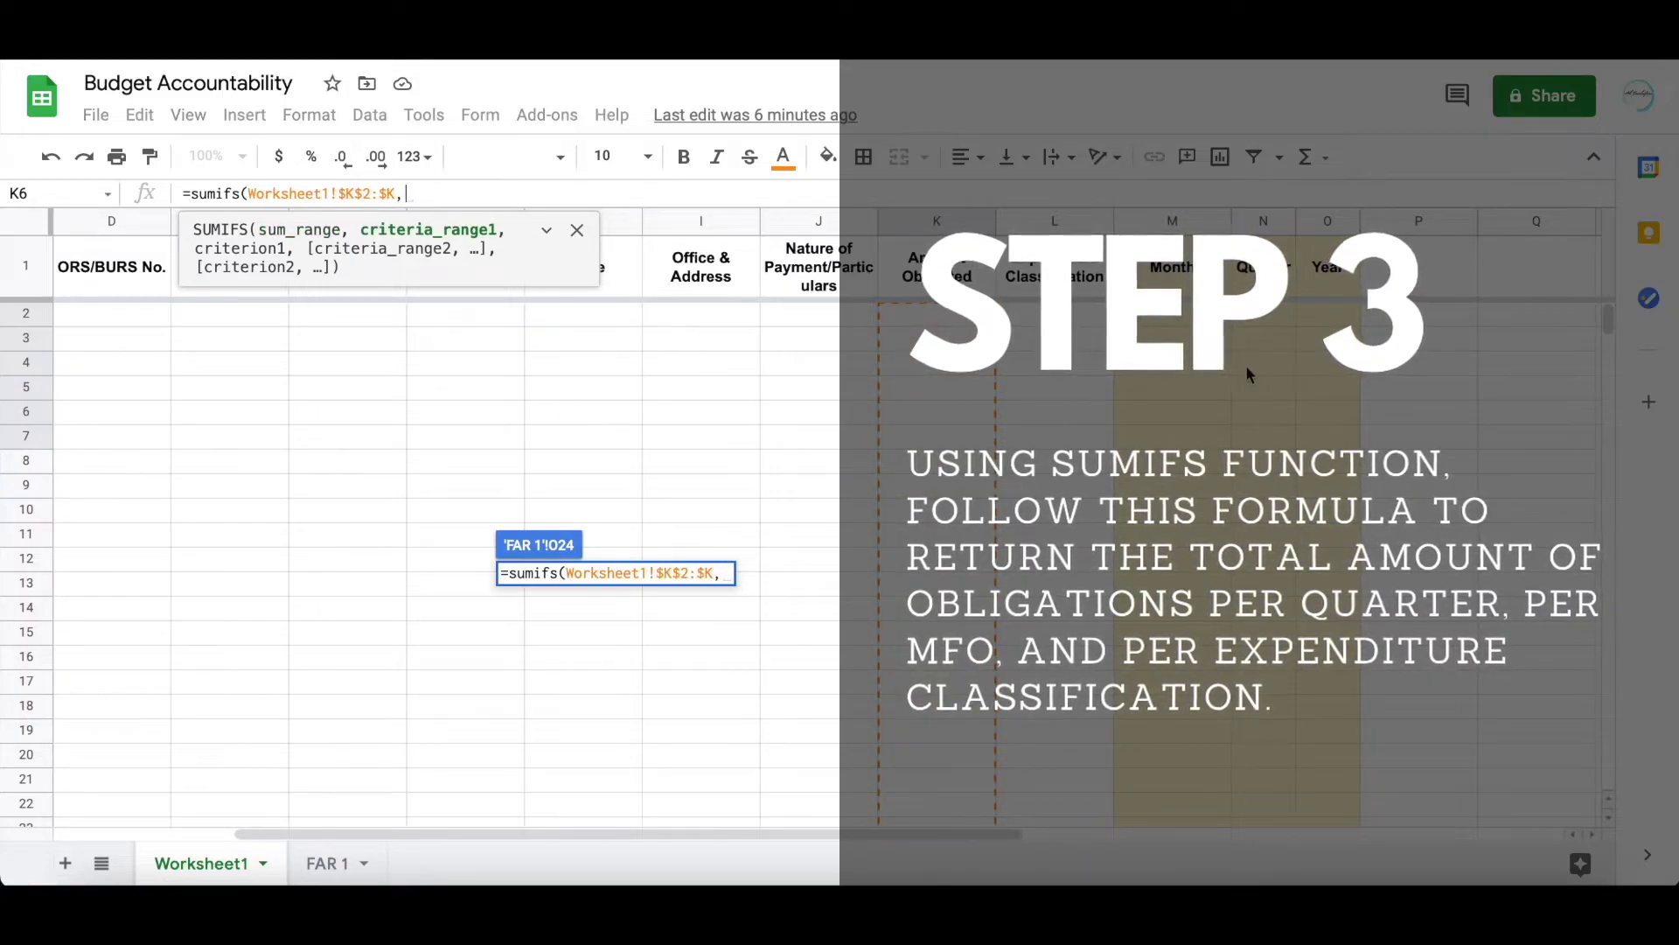
{"action": "left_click", "coordinate": [1328, 313]}
{"action": "type", "text": ":O6"}
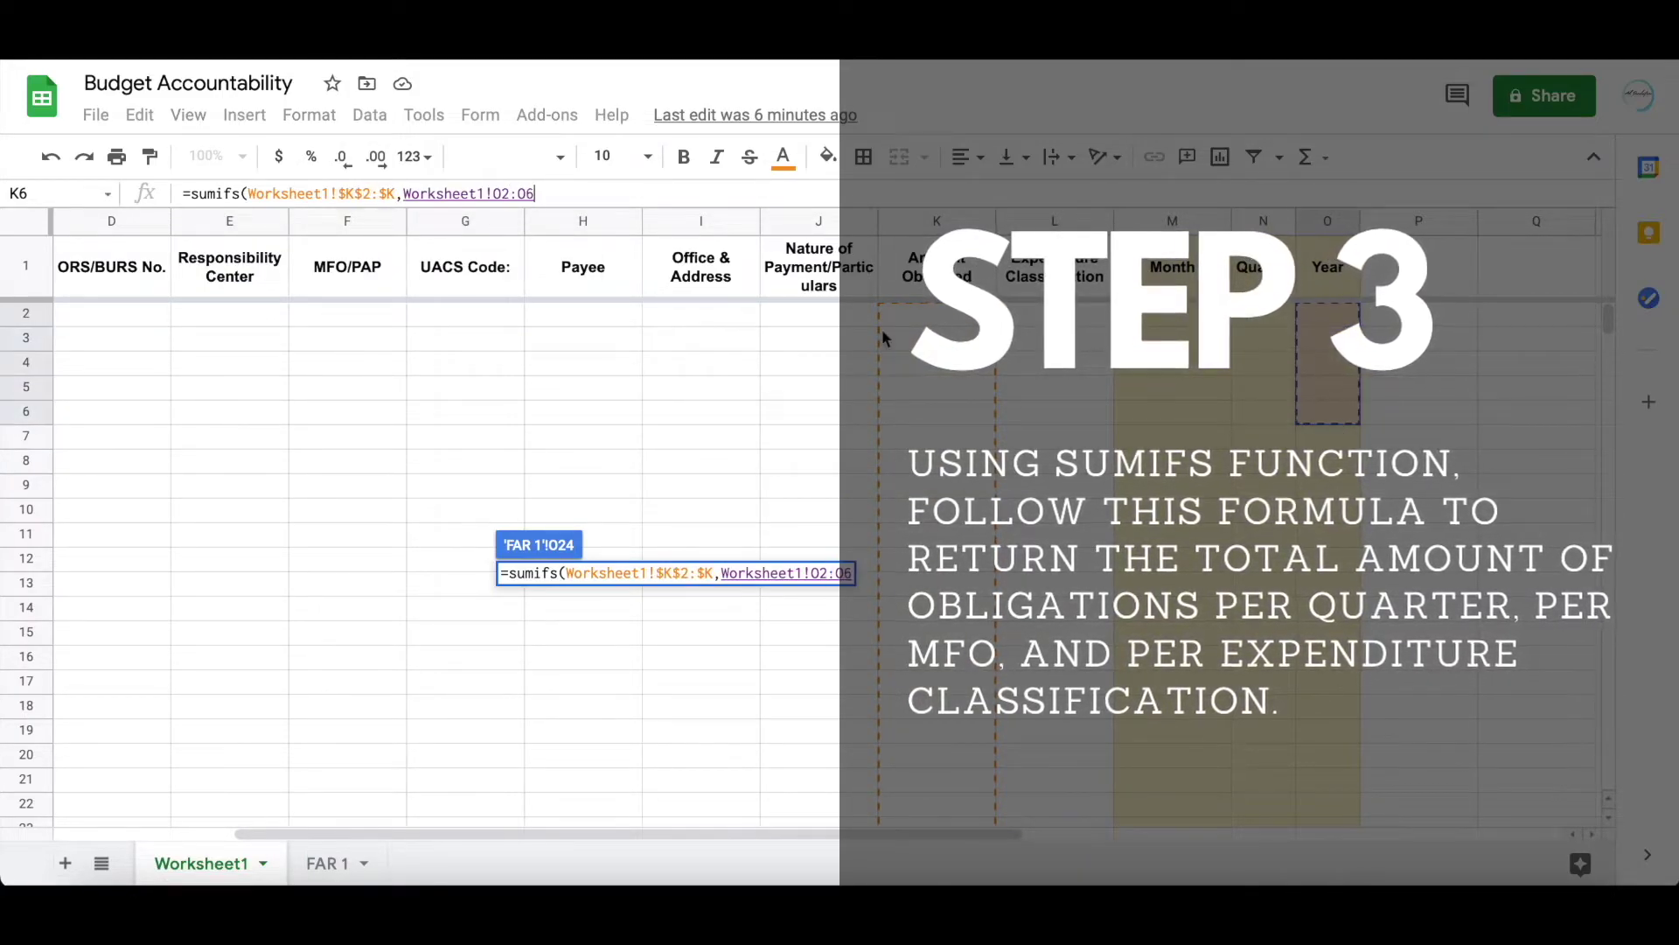
{"action": "key", "text": "F4"}
{"action": "type", "text": ","}
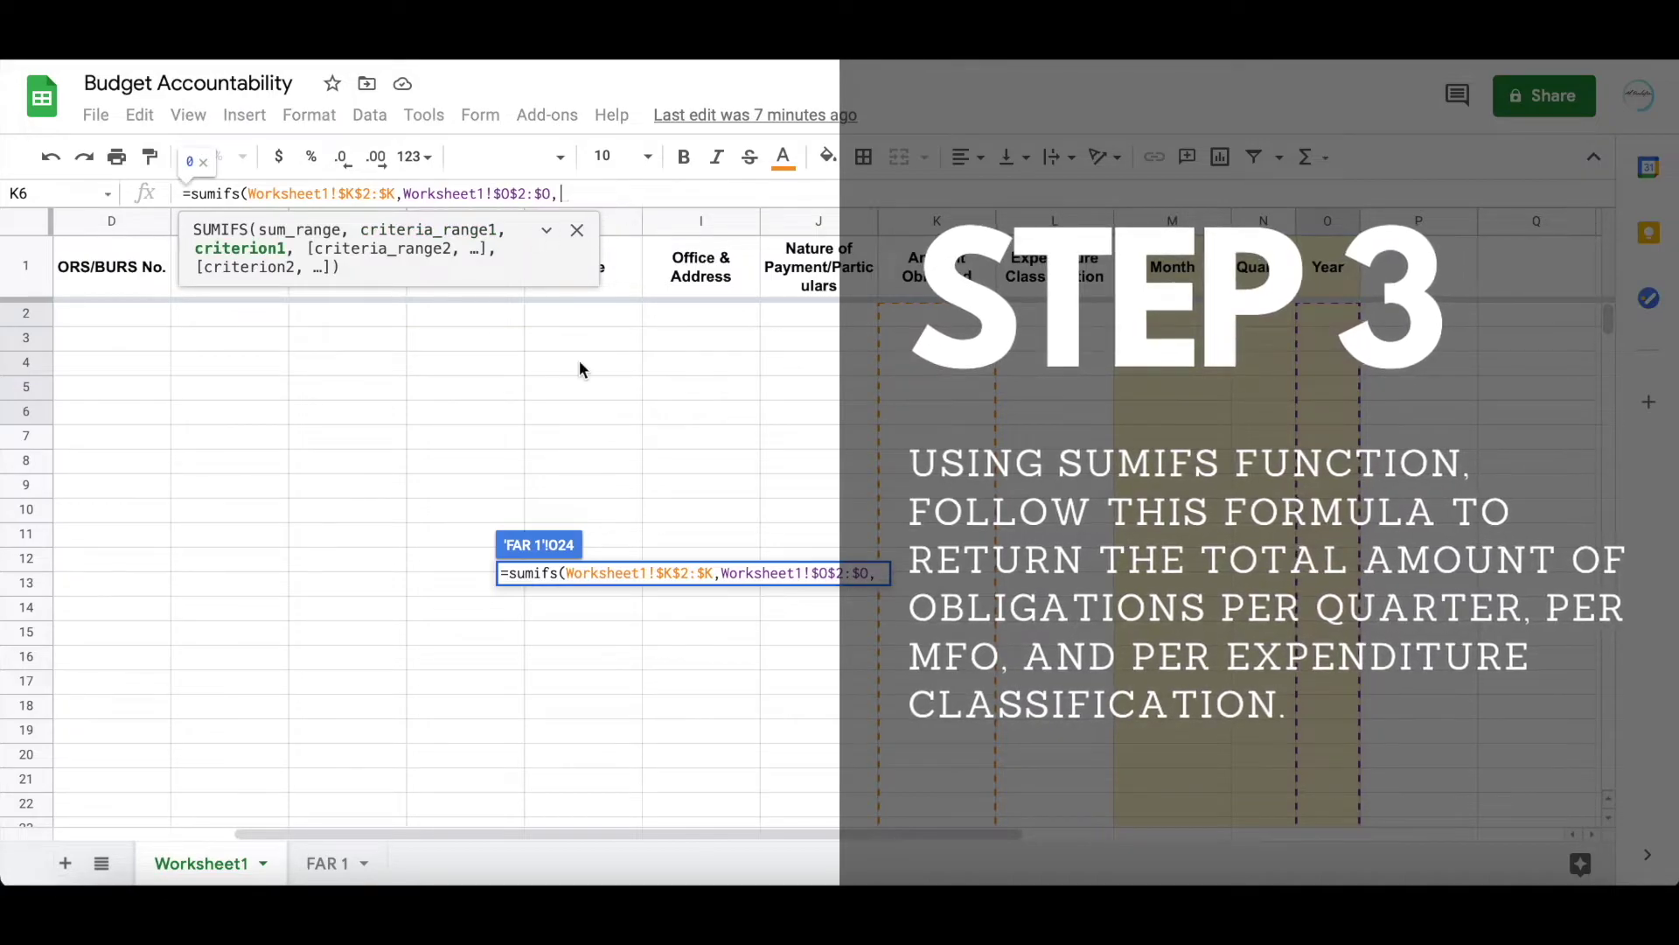
{"action": "left_click", "coordinate": [327, 863]}
{"action": "left_click", "coordinate": [442, 257]}
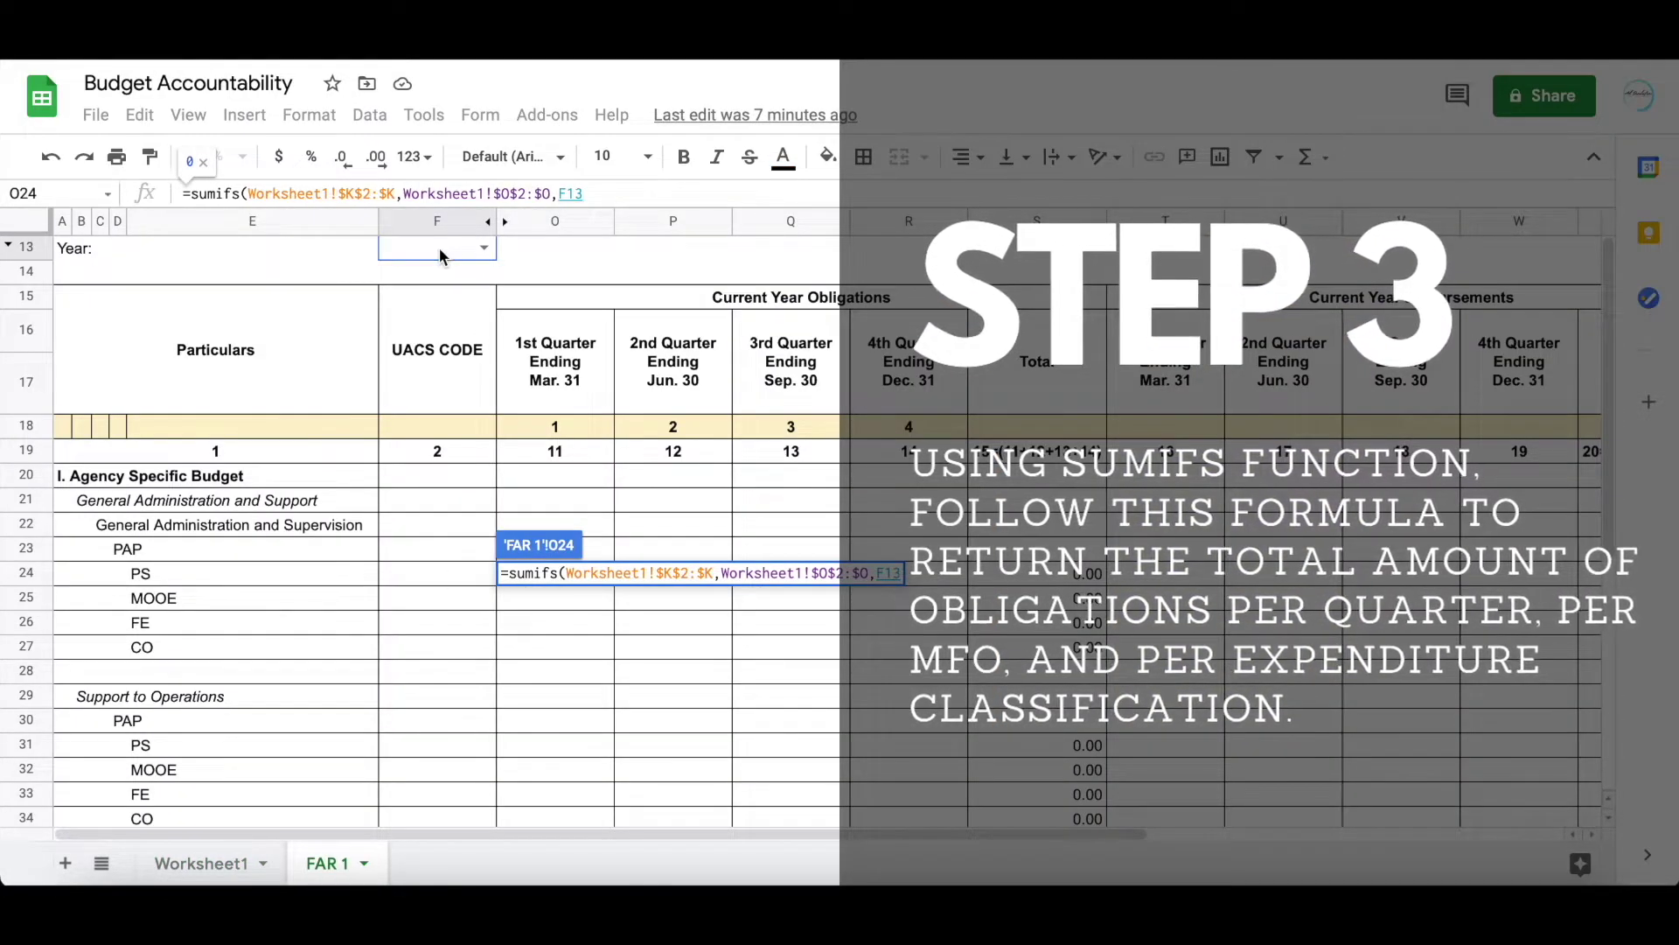
{"action": "key", "text": "F4"}
{"action": "type", "text": ","}
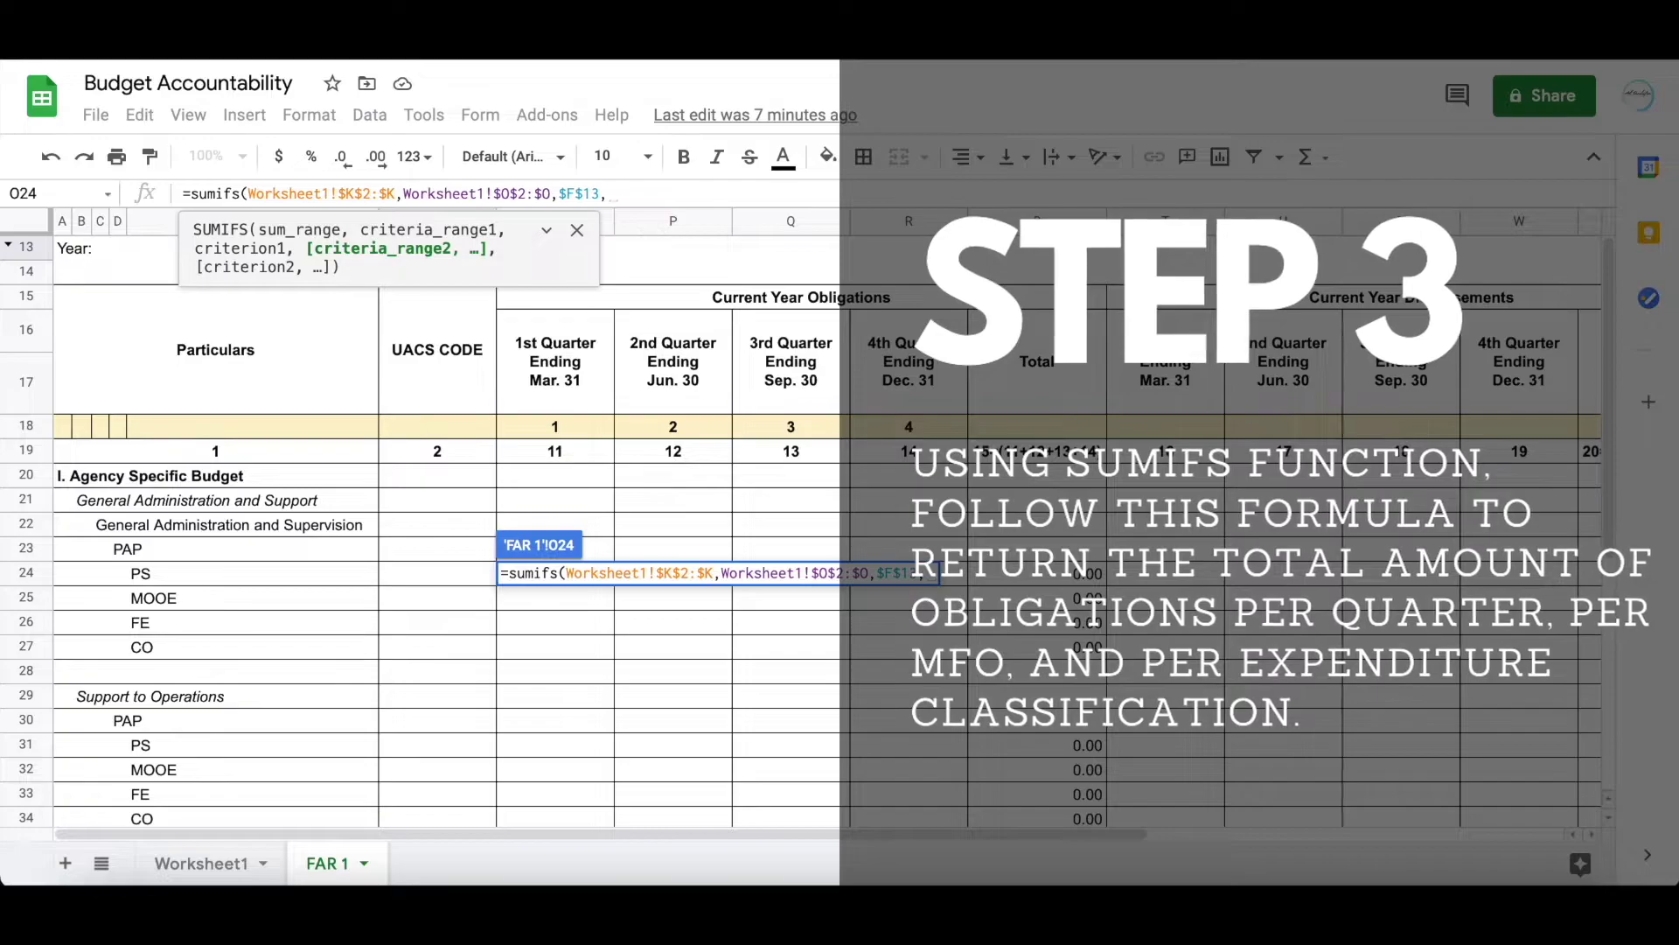
Add the Worksheet1 Quarter column as a criterion matched to the quarter number in O18
{"action": "left_click", "coordinate": [201, 864]}
{"action": "left_click_drag", "start_coordinate": [1267, 308], "coordinate": [1266, 473]}
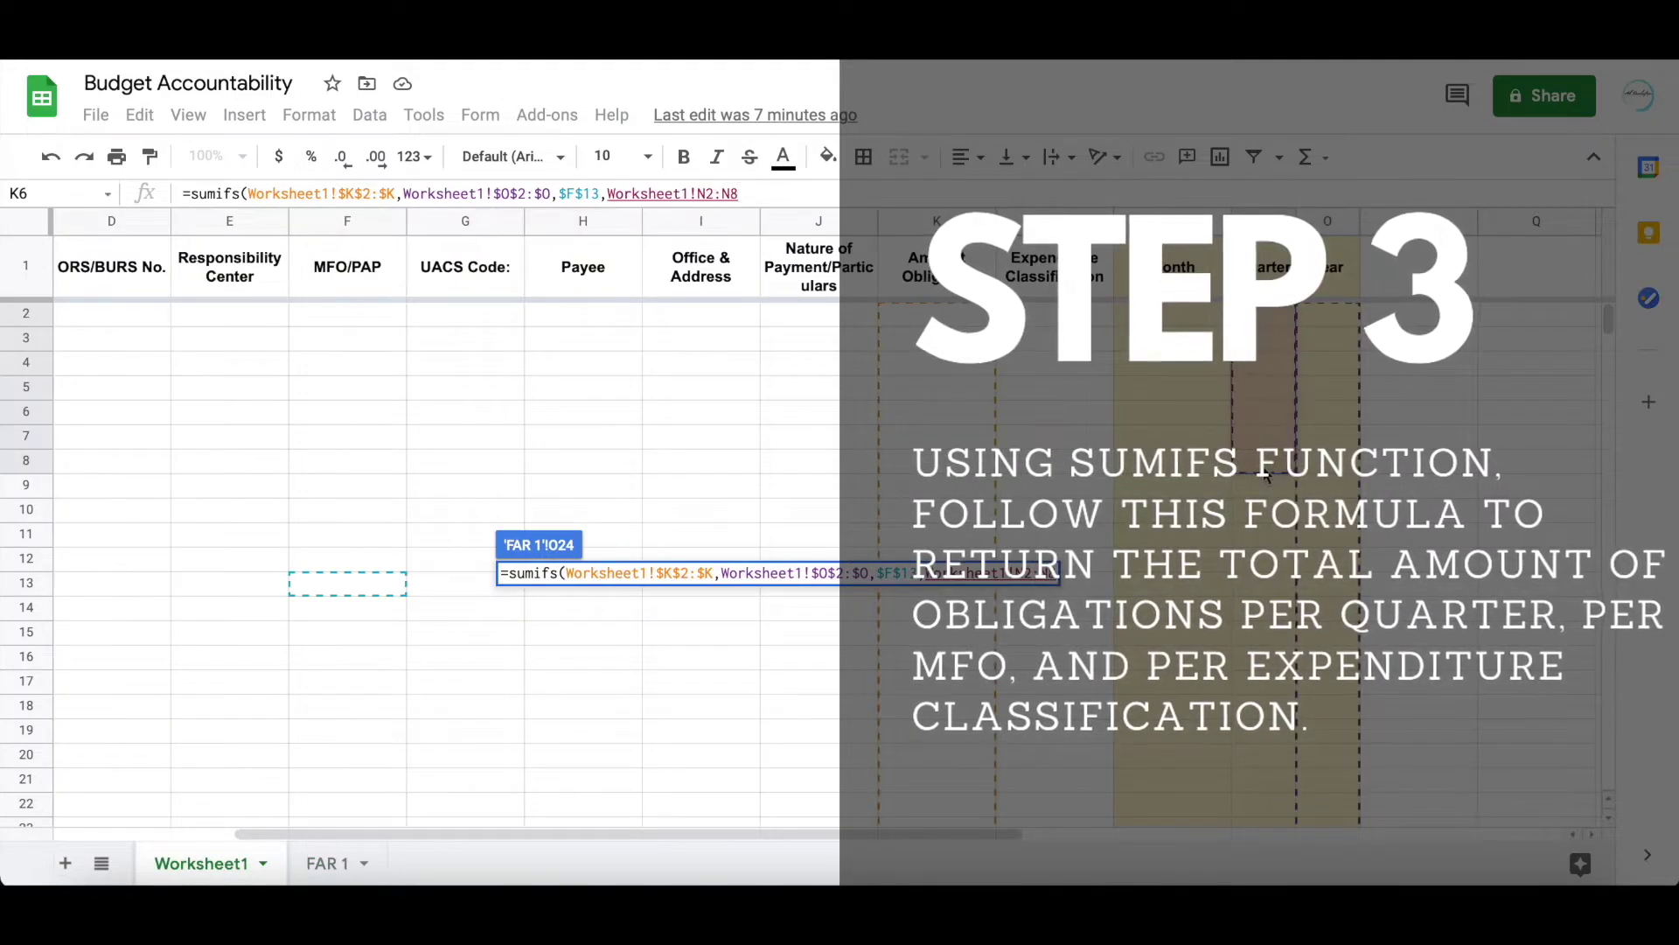
{"action": "key", "text": "F4"}
{"action": "type", "text": ","}
{"action": "left_click", "coordinate": [327, 863]}
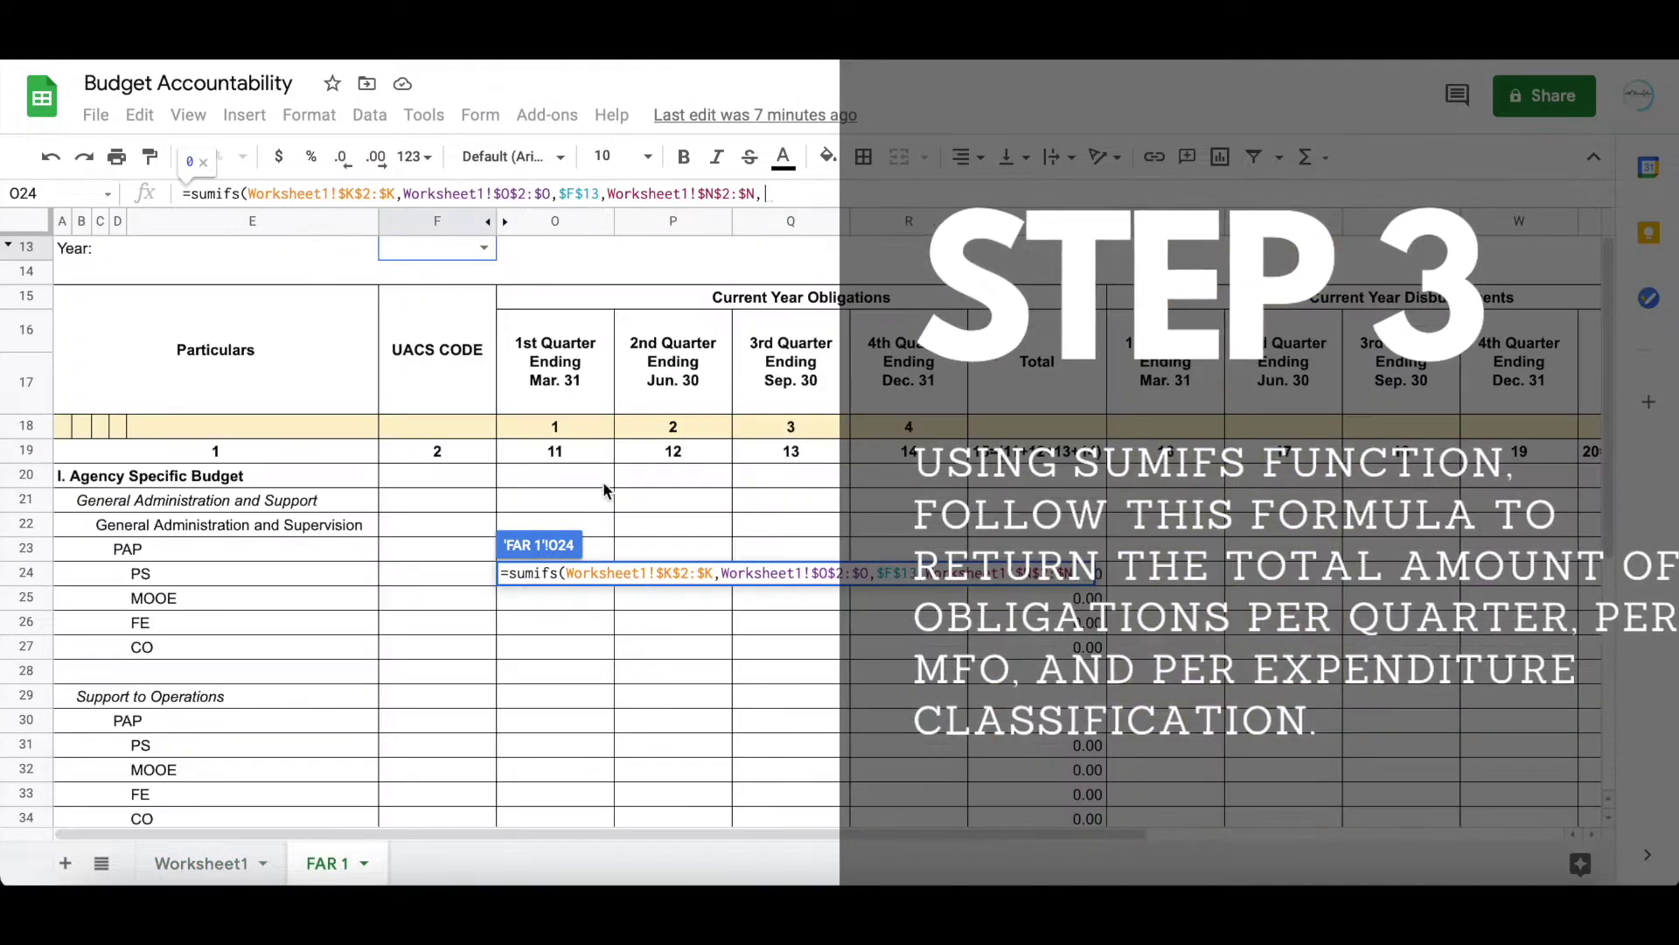
{"action": "left_click", "coordinate": [563, 428]}
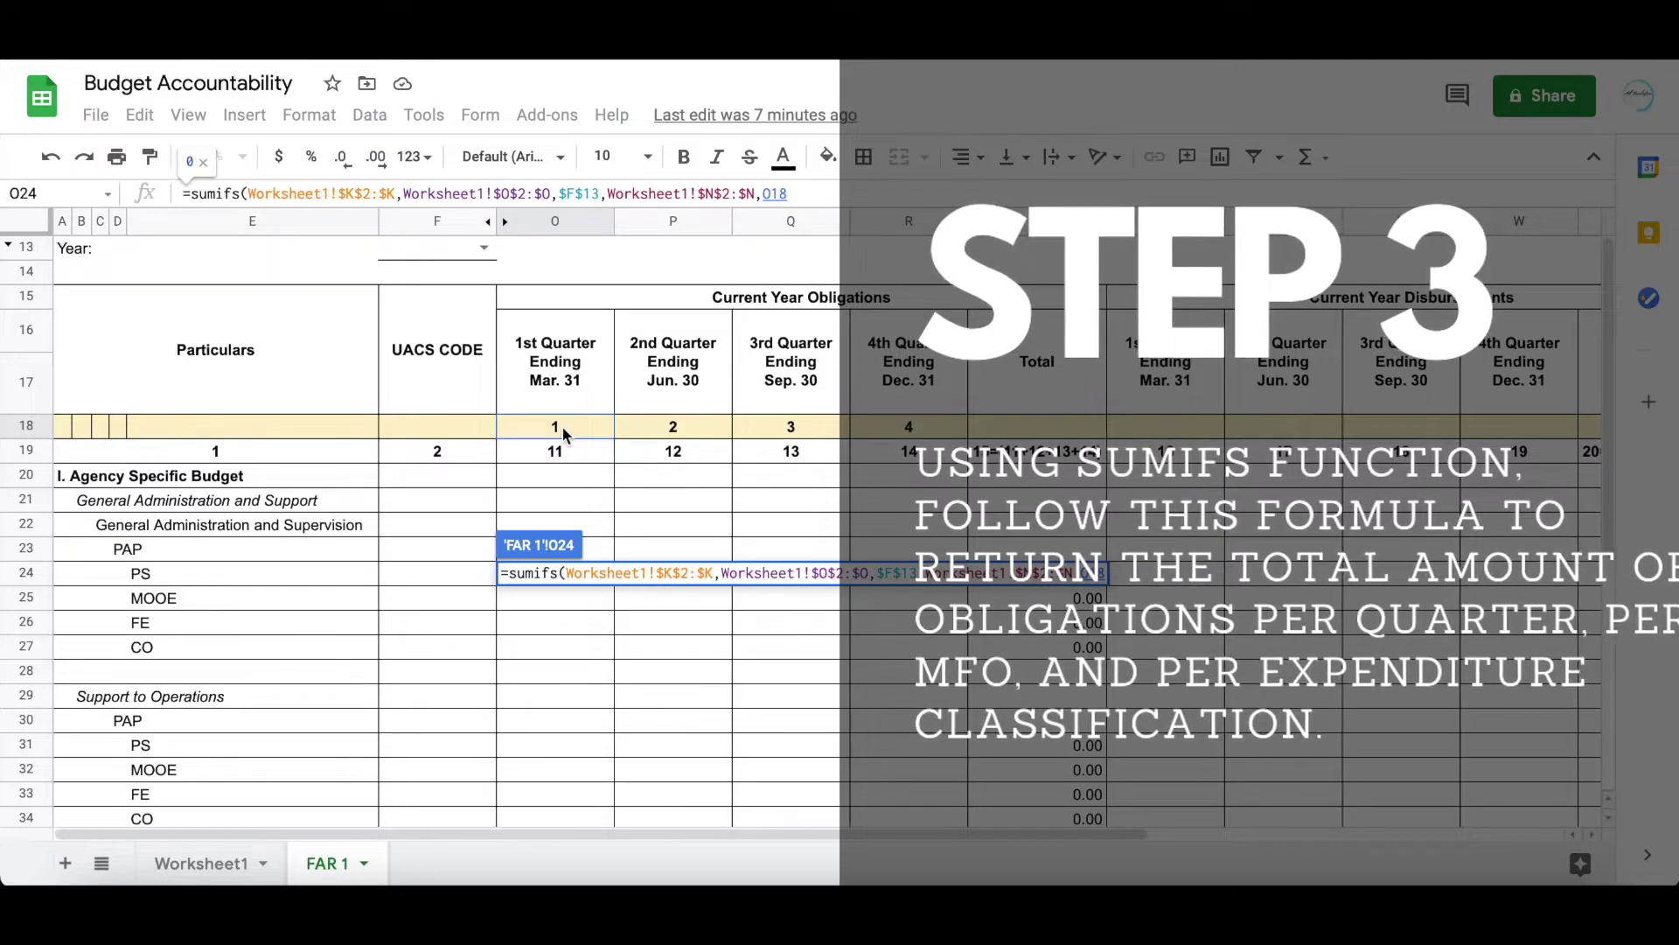
{"action": "type", "text": ","}
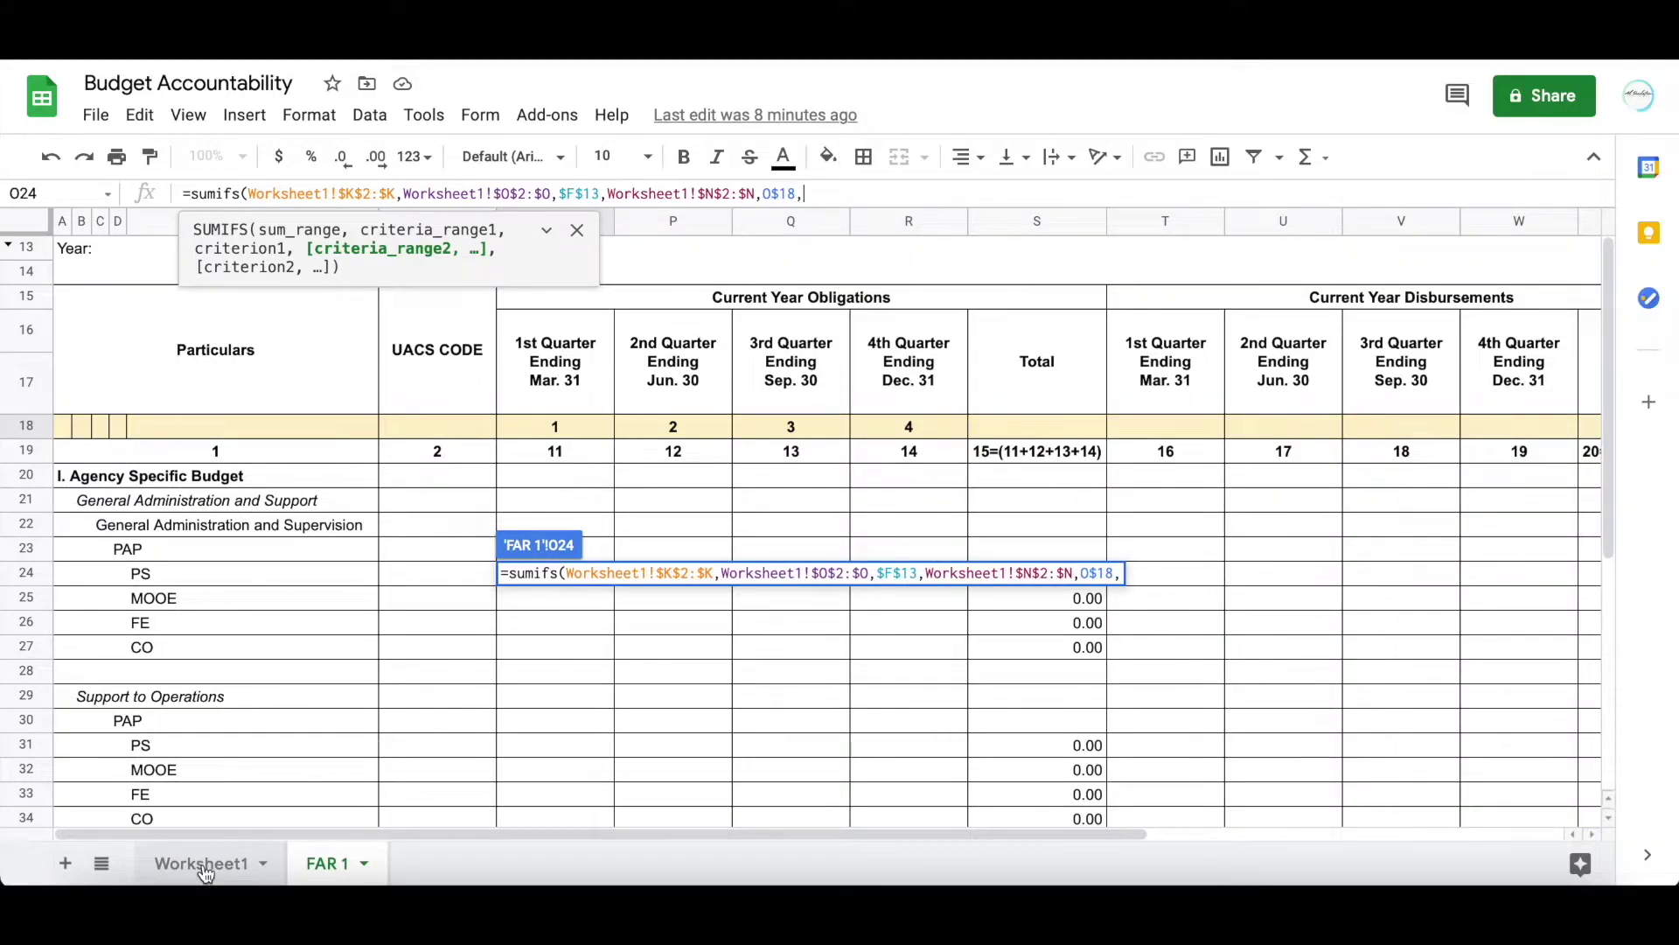
Add the Worksheet1 MFO/PAP column as a criterion matched to $B$21
{"action": "left_click", "coordinate": [204, 866]}
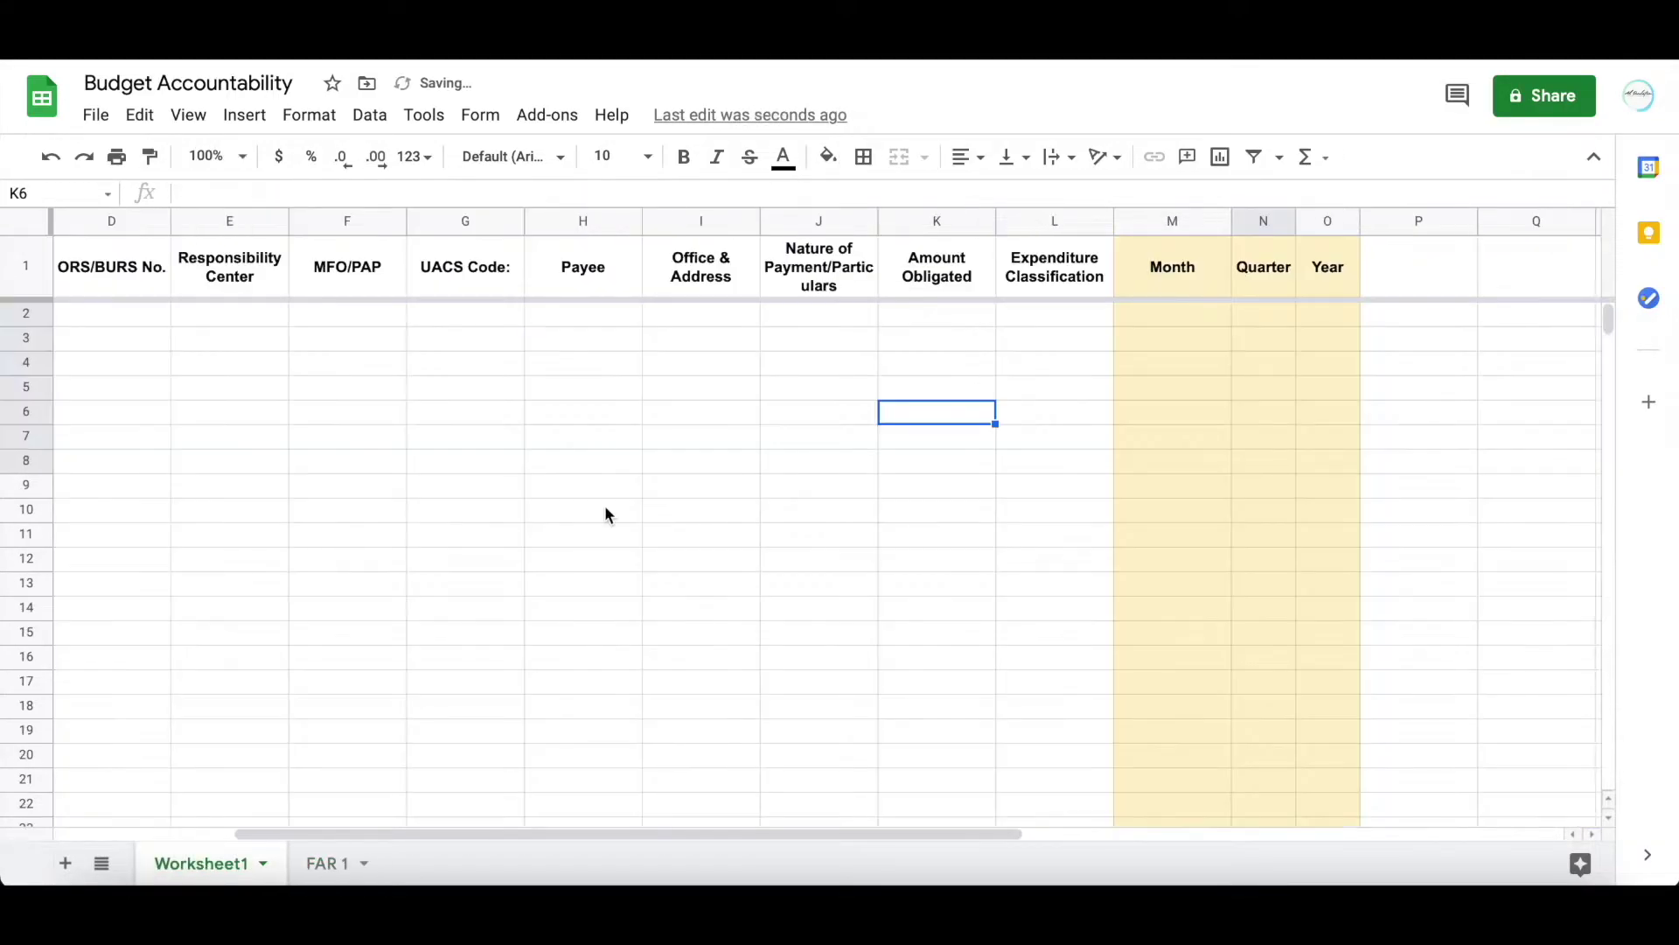
{"action": "left_click", "coordinate": [328, 863]}
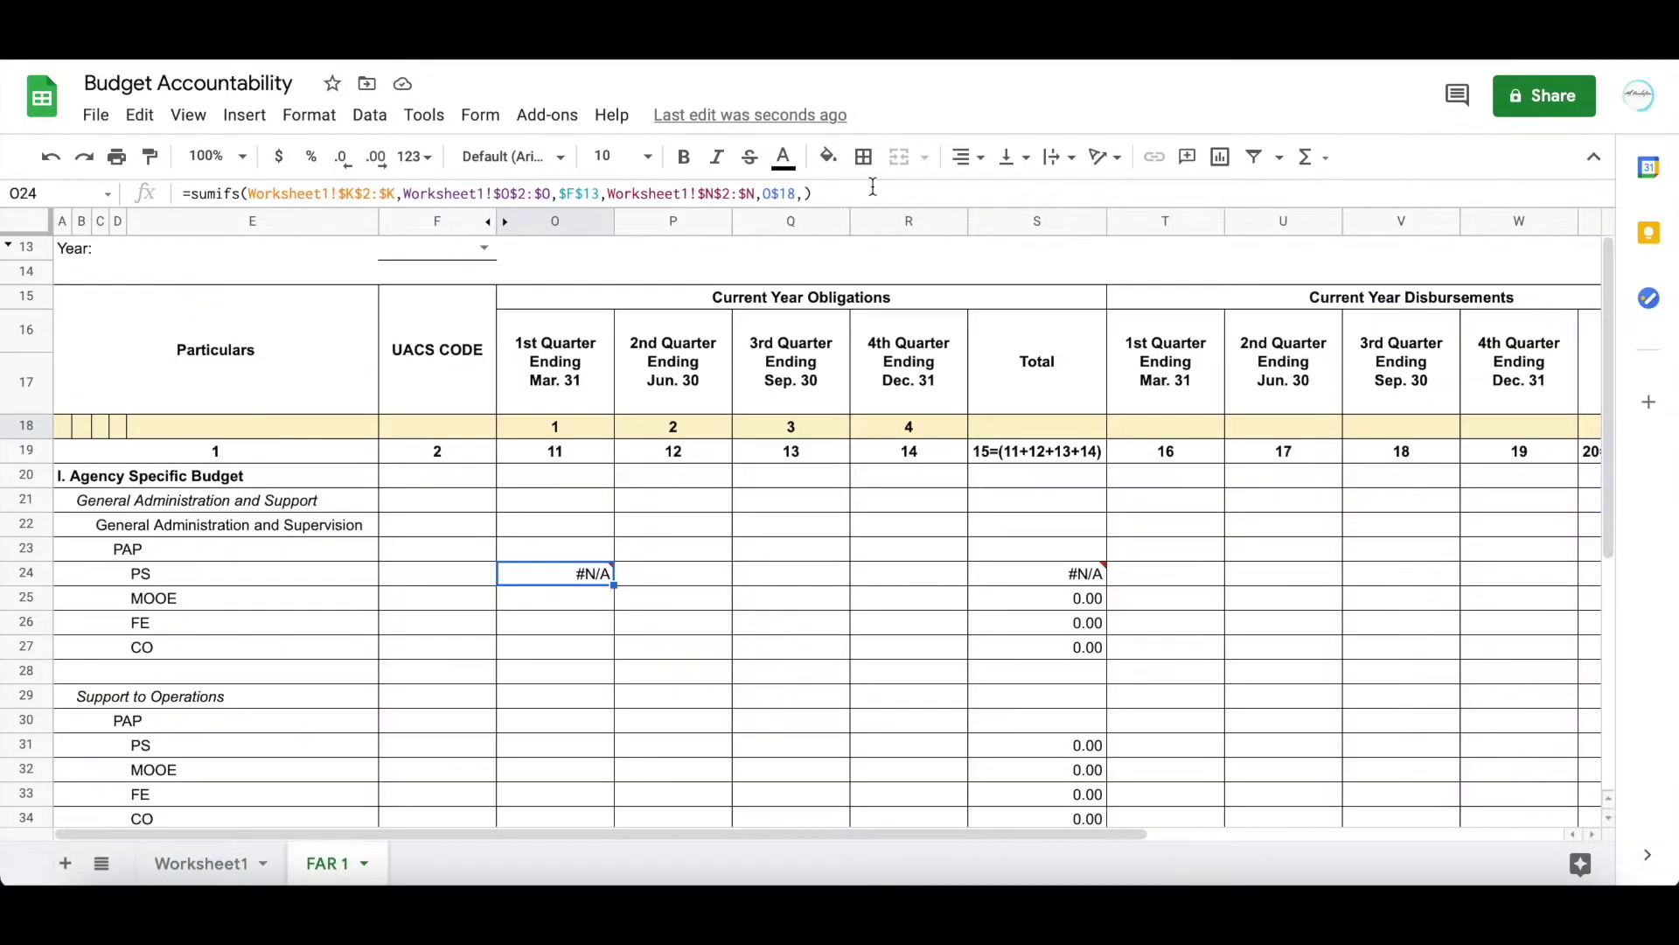
{"action": "left_click", "coordinate": [202, 864]}
{"action": "left_click_drag", "start_coordinate": [367, 327], "coordinate": [374, 484]}
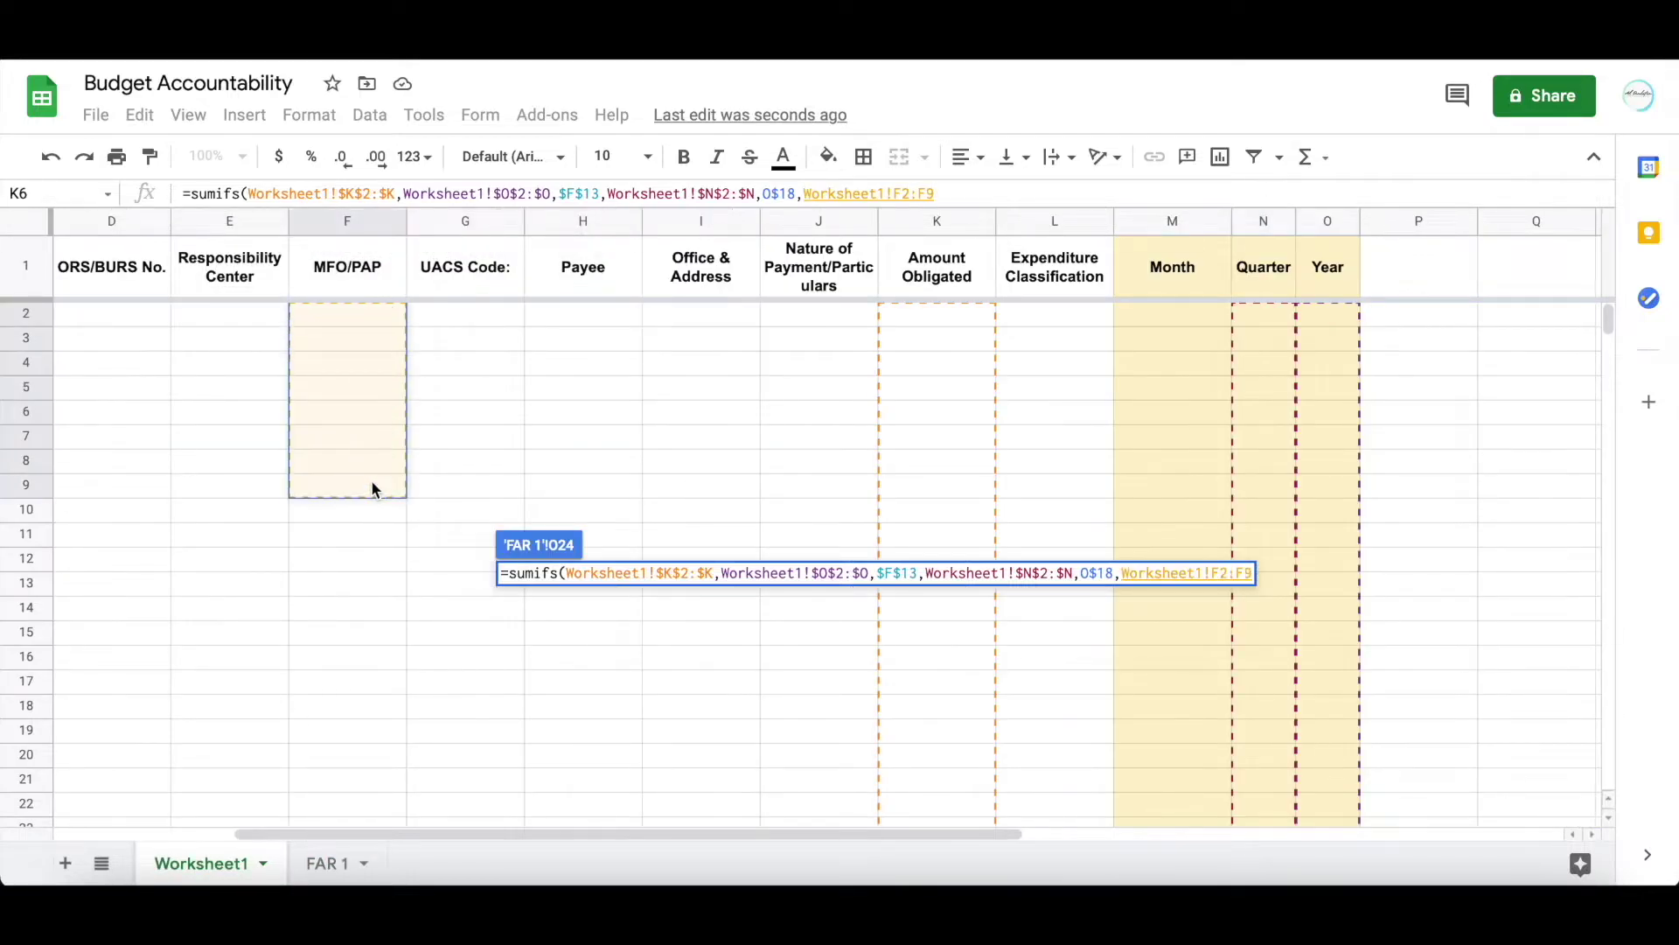
{"action": "key", "text": "BackSpace"}
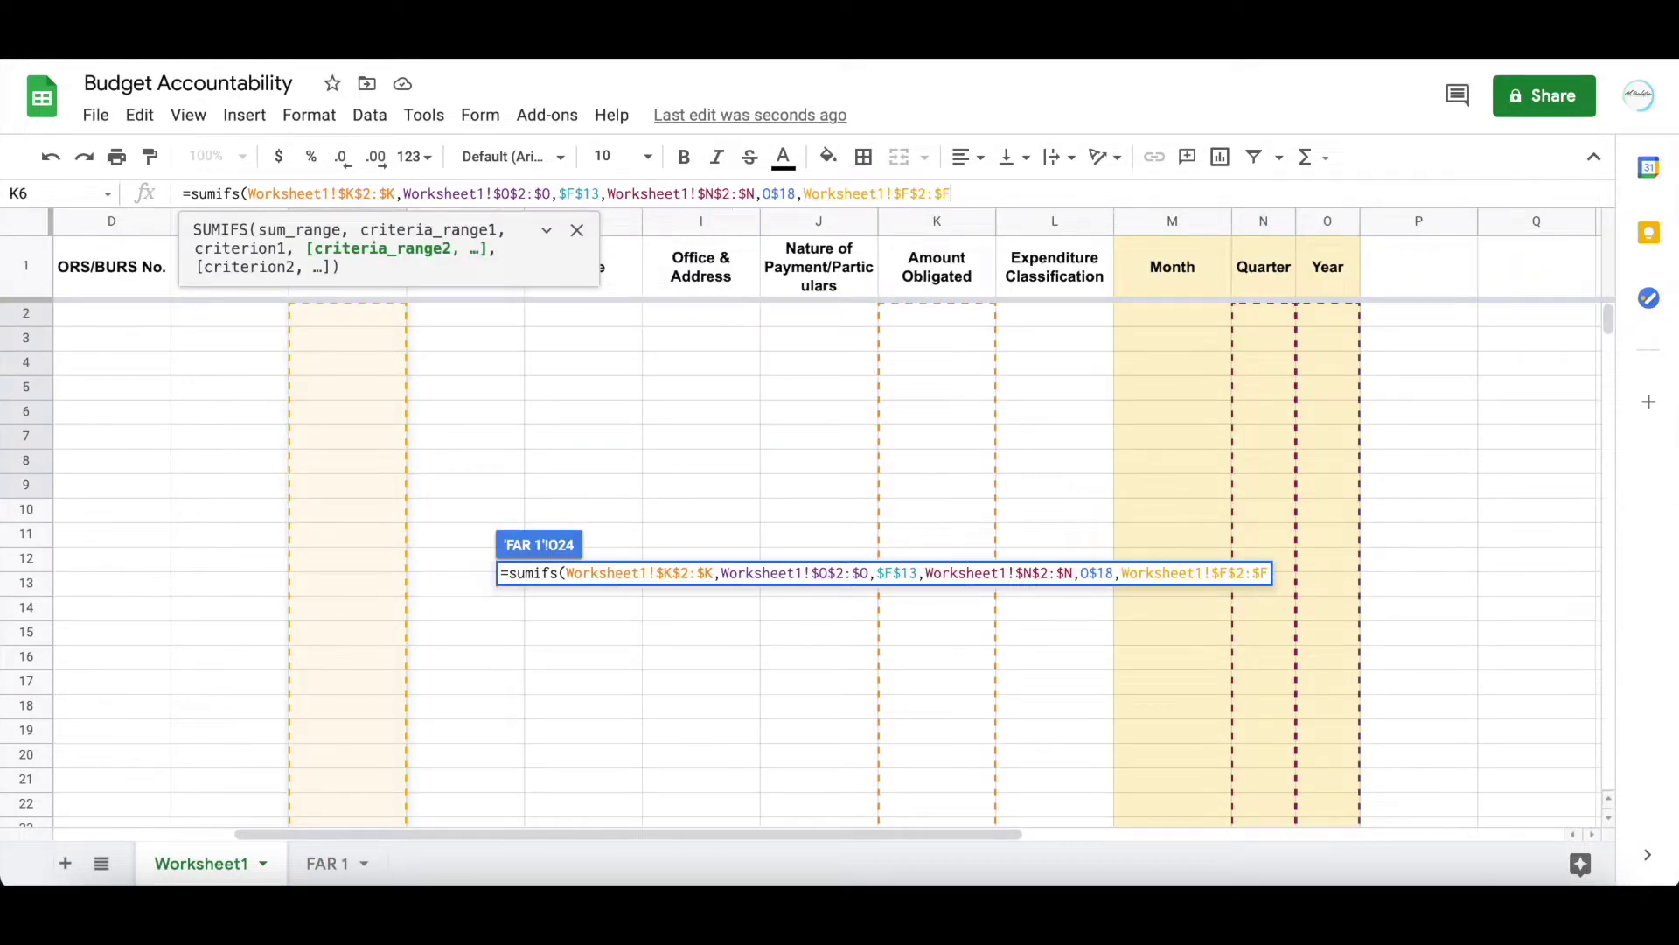
{"action": "scroll", "coordinate": [326, 438], "scroll_direction": "left", "scroll_amount": 3}
{"action": "scroll", "coordinate": [142, 694], "scroll_direction": "right", "scroll_amount": 4}
{"action": "type", "text": ","}
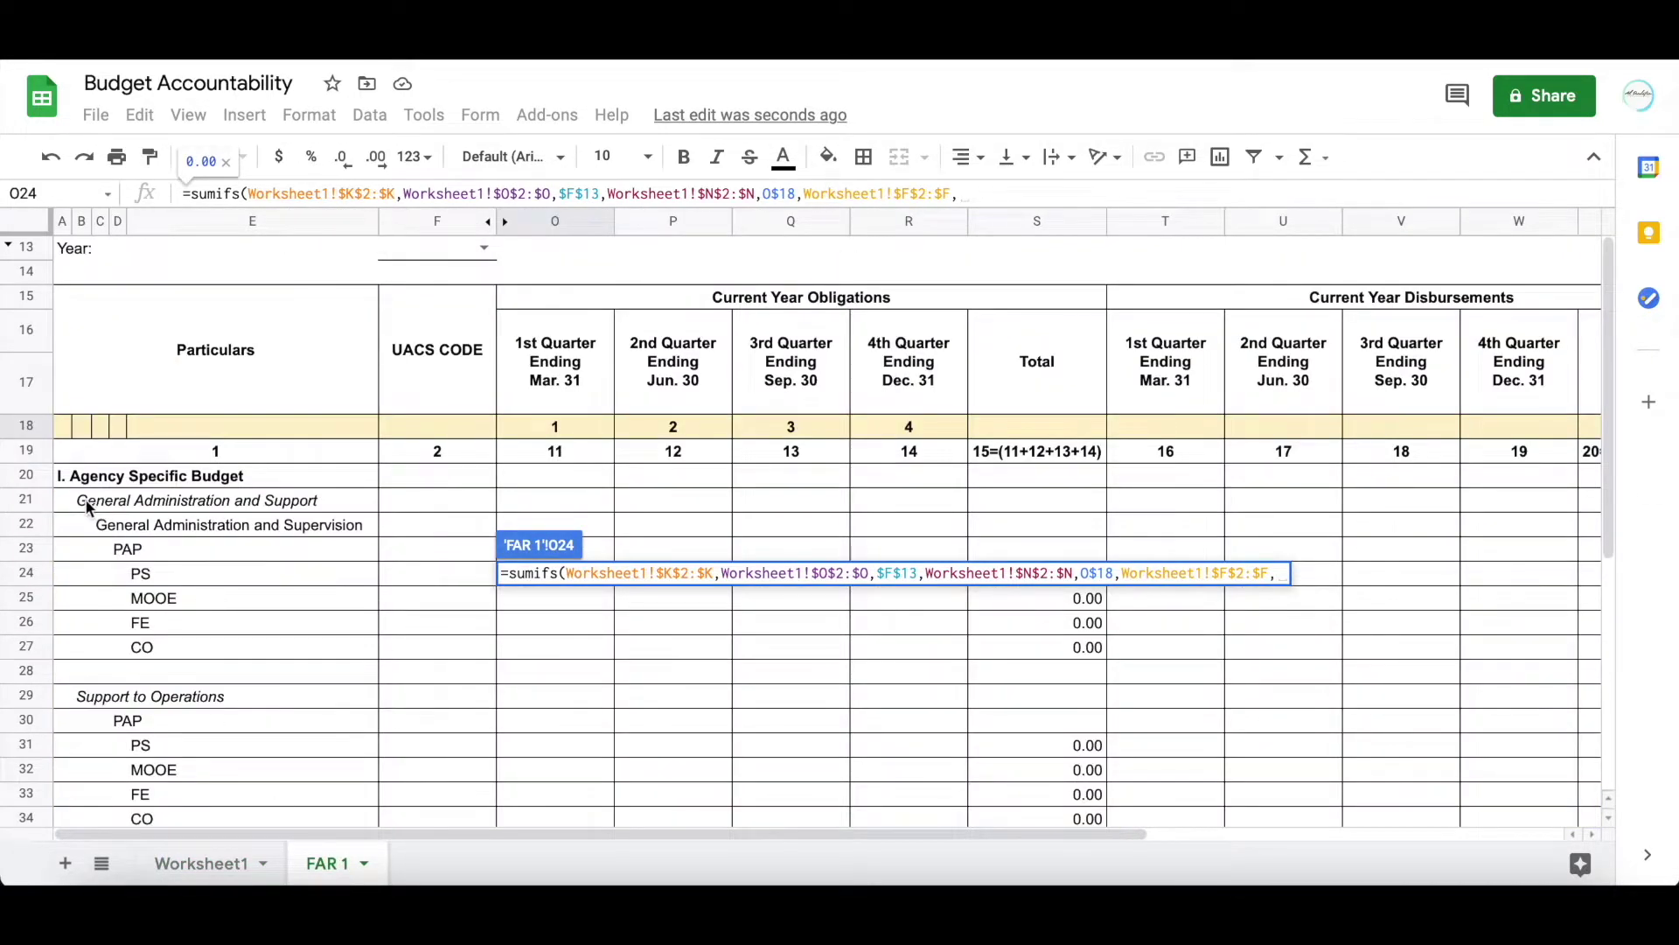
{"action": "key", "text": "F4"}
{"action": "type", "text": ","}
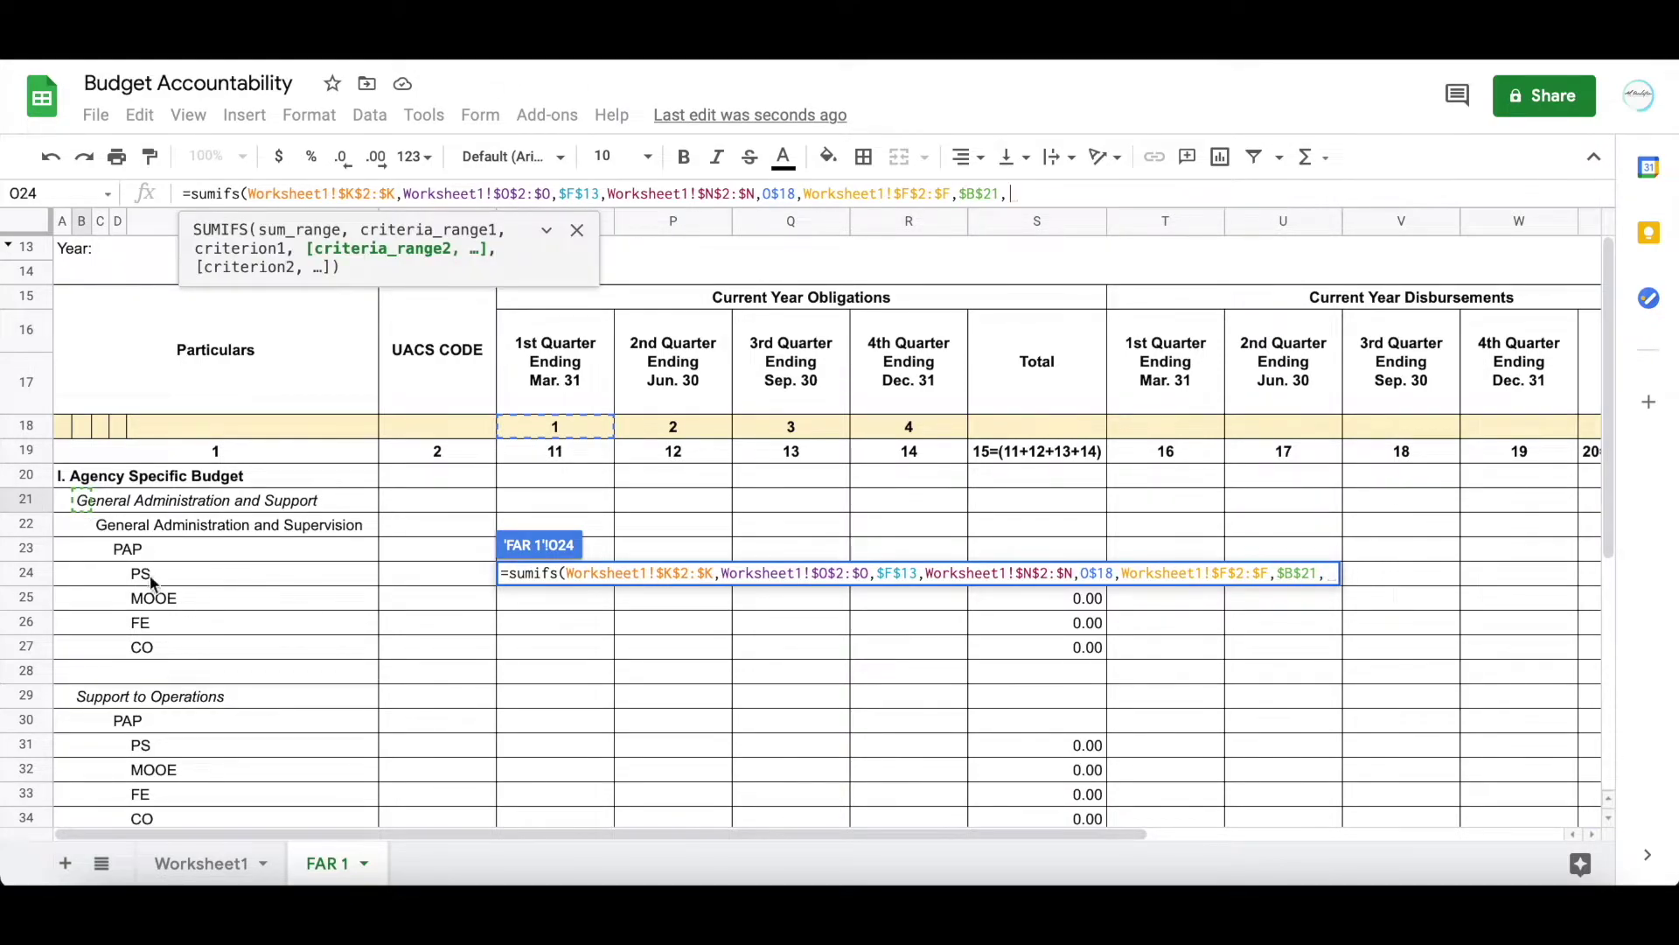
Add Worksheet1 classification column L matched to $E24 and commit the formula
{"action": "left_click", "coordinate": [202, 863]}
{"action": "left_click_drag", "start_coordinate": [817, 315], "coordinate": [817, 560]}
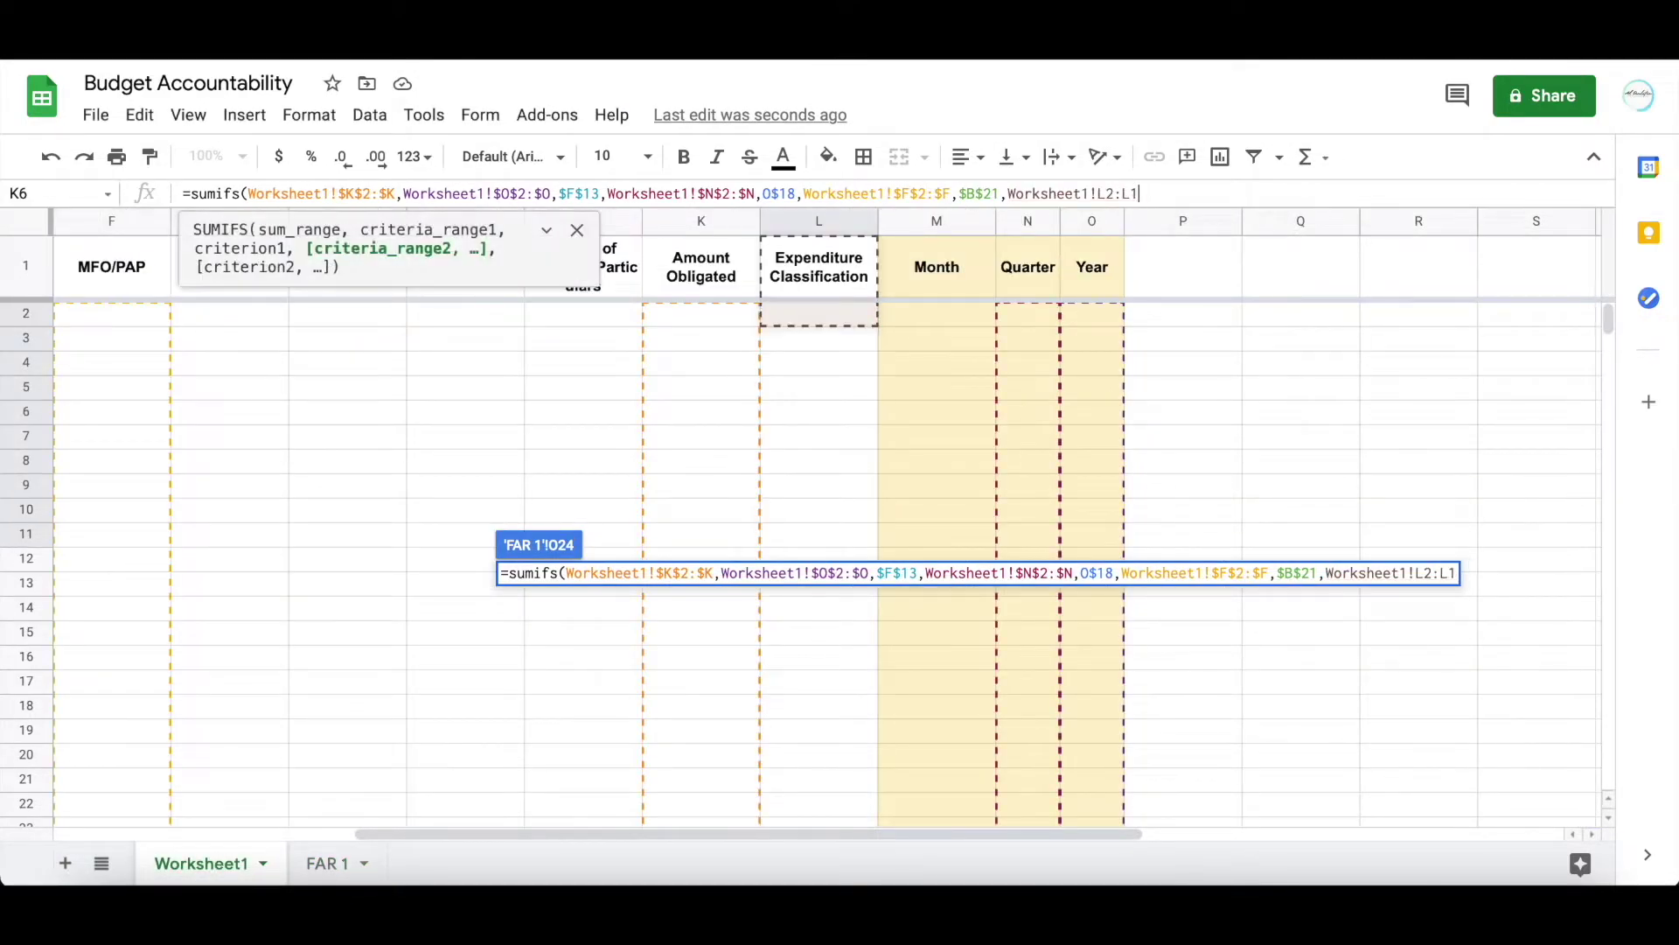
{"action": "key", "text": "F4"}
{"action": "type", "text": ","}
{"action": "left_click", "coordinate": [326, 865]}
{"action": "left_click", "coordinate": [137, 579]}
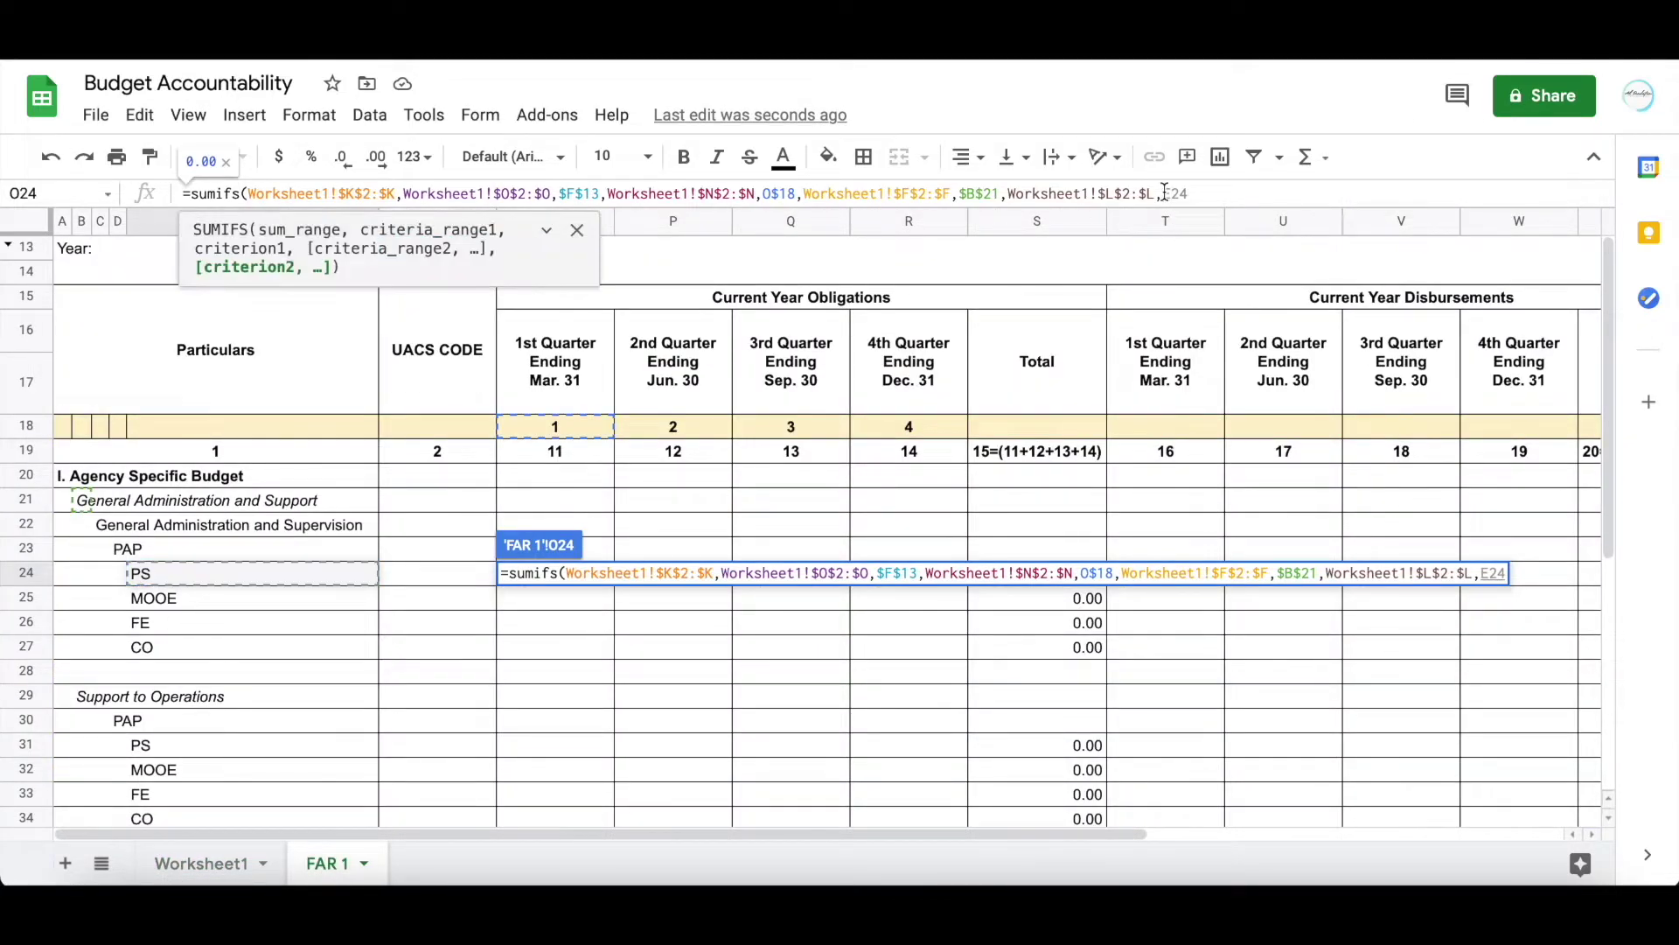
{"action": "key", "text": "Return"}
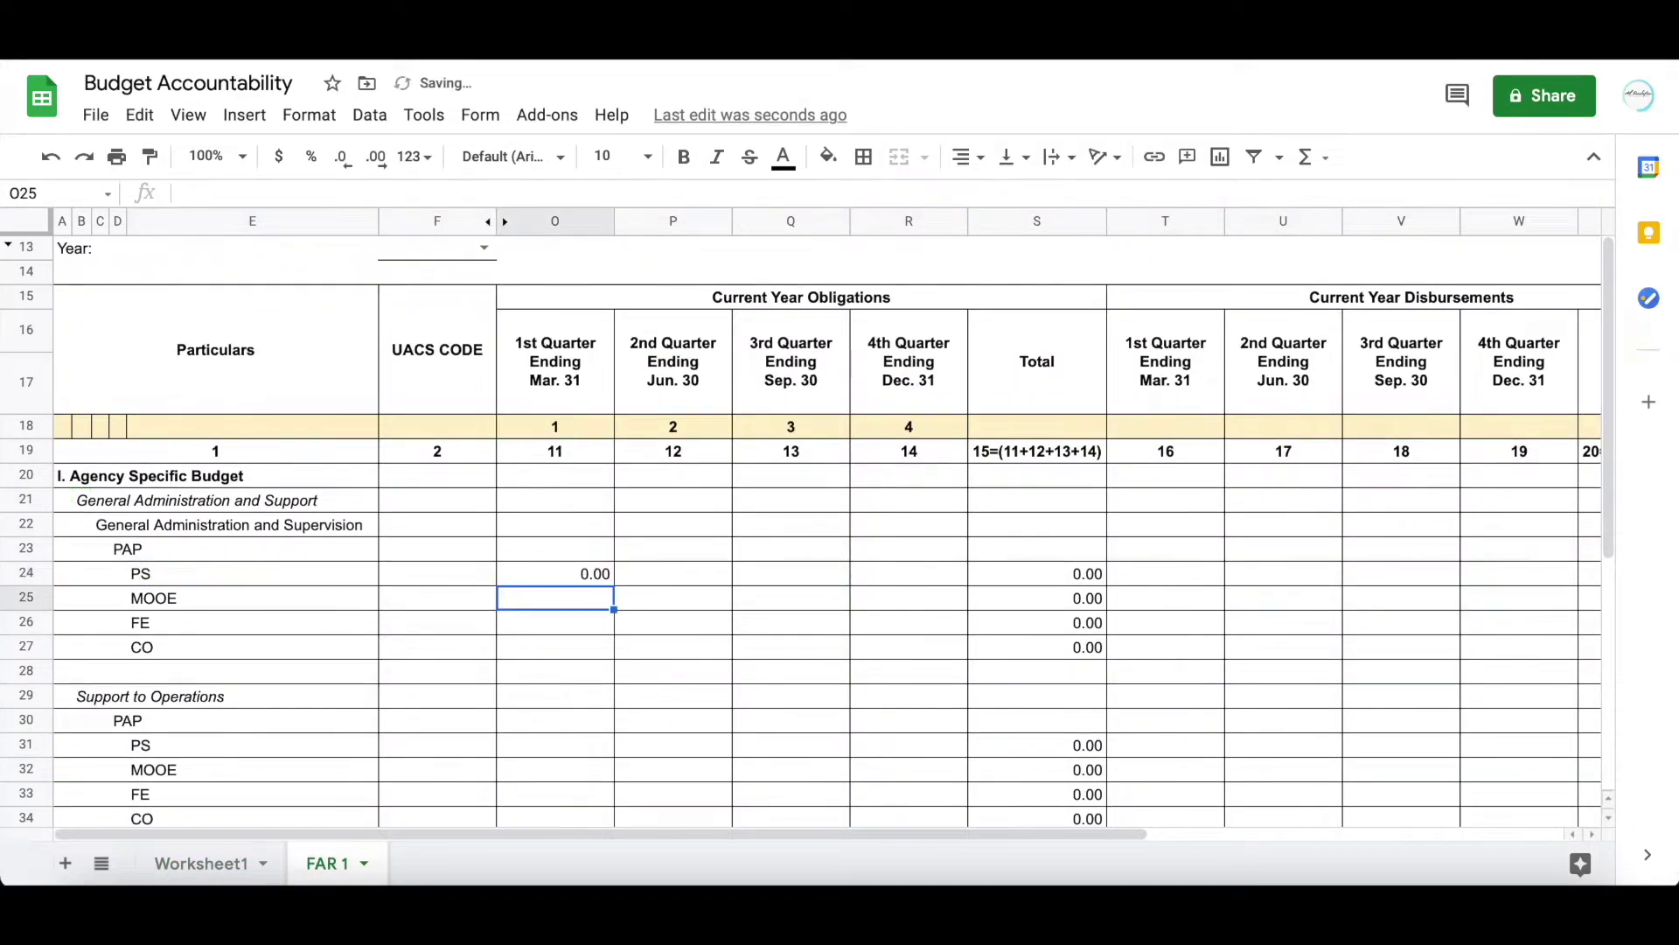
Fill the O24 SUMIFS across to R24 for all four quarters
{"action": "left_click", "coordinate": [604, 575]}
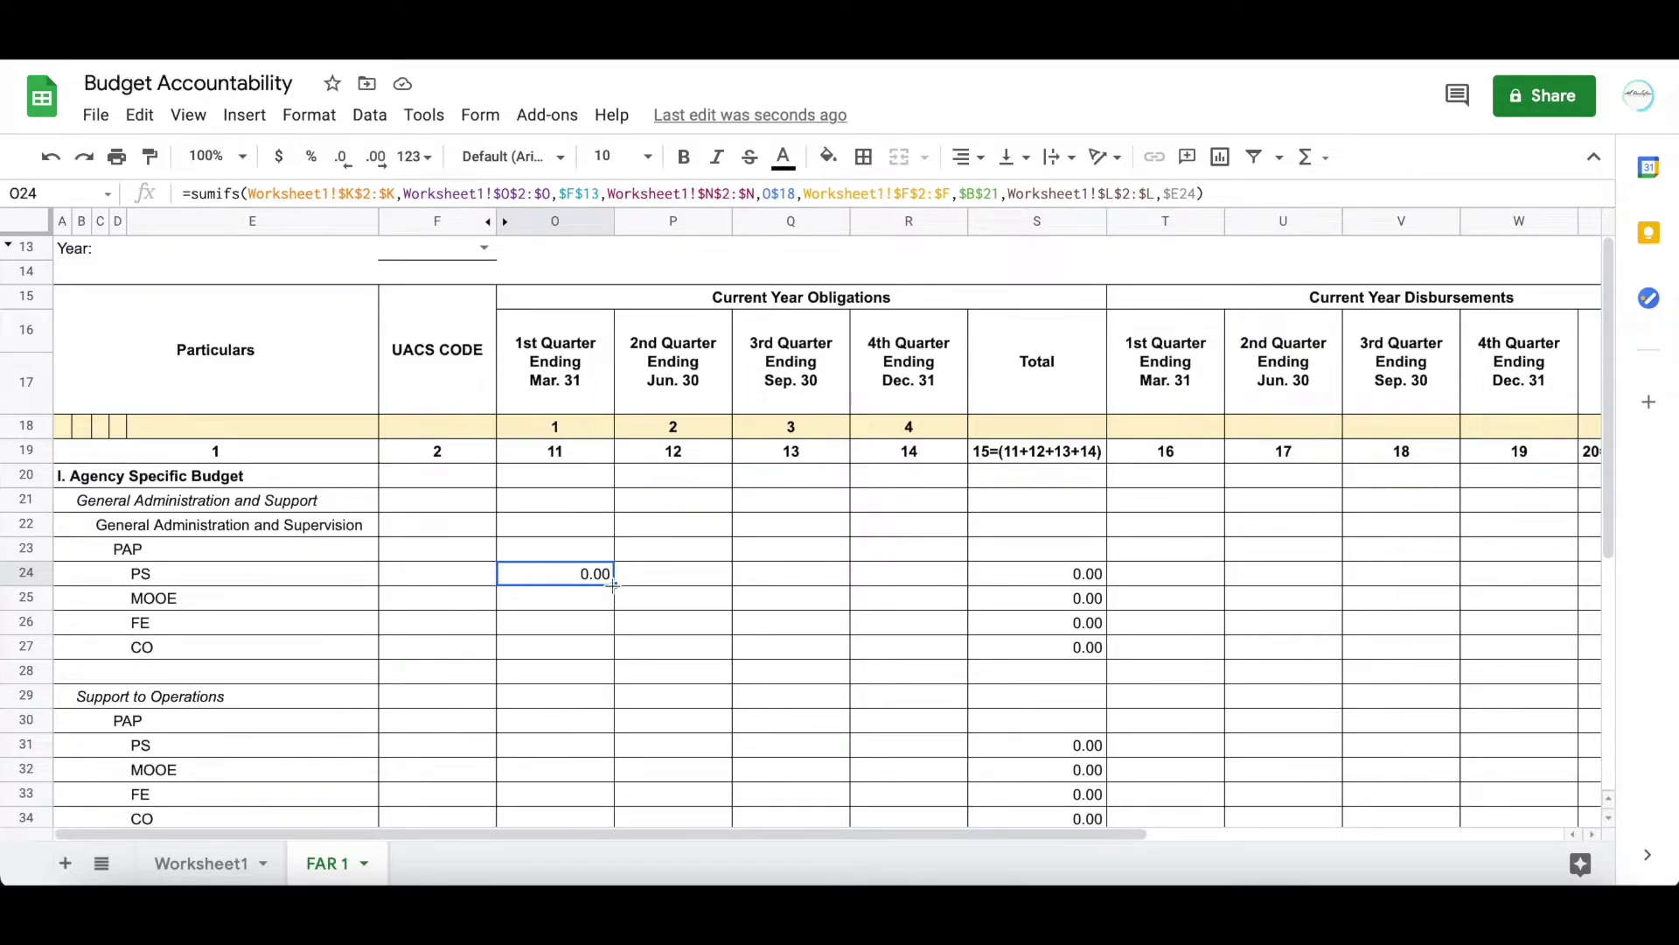
{"action": "left_click_drag", "start_coordinate": [886, 588], "coordinate": [887, 588]}
{"action": "key", "text": "Right"}
{"action": "key", "text": "Right"}
{"action": "key", "text": "Right"}
{"action": "key", "text": "Left"}
{"action": "key", "text": "Left"}
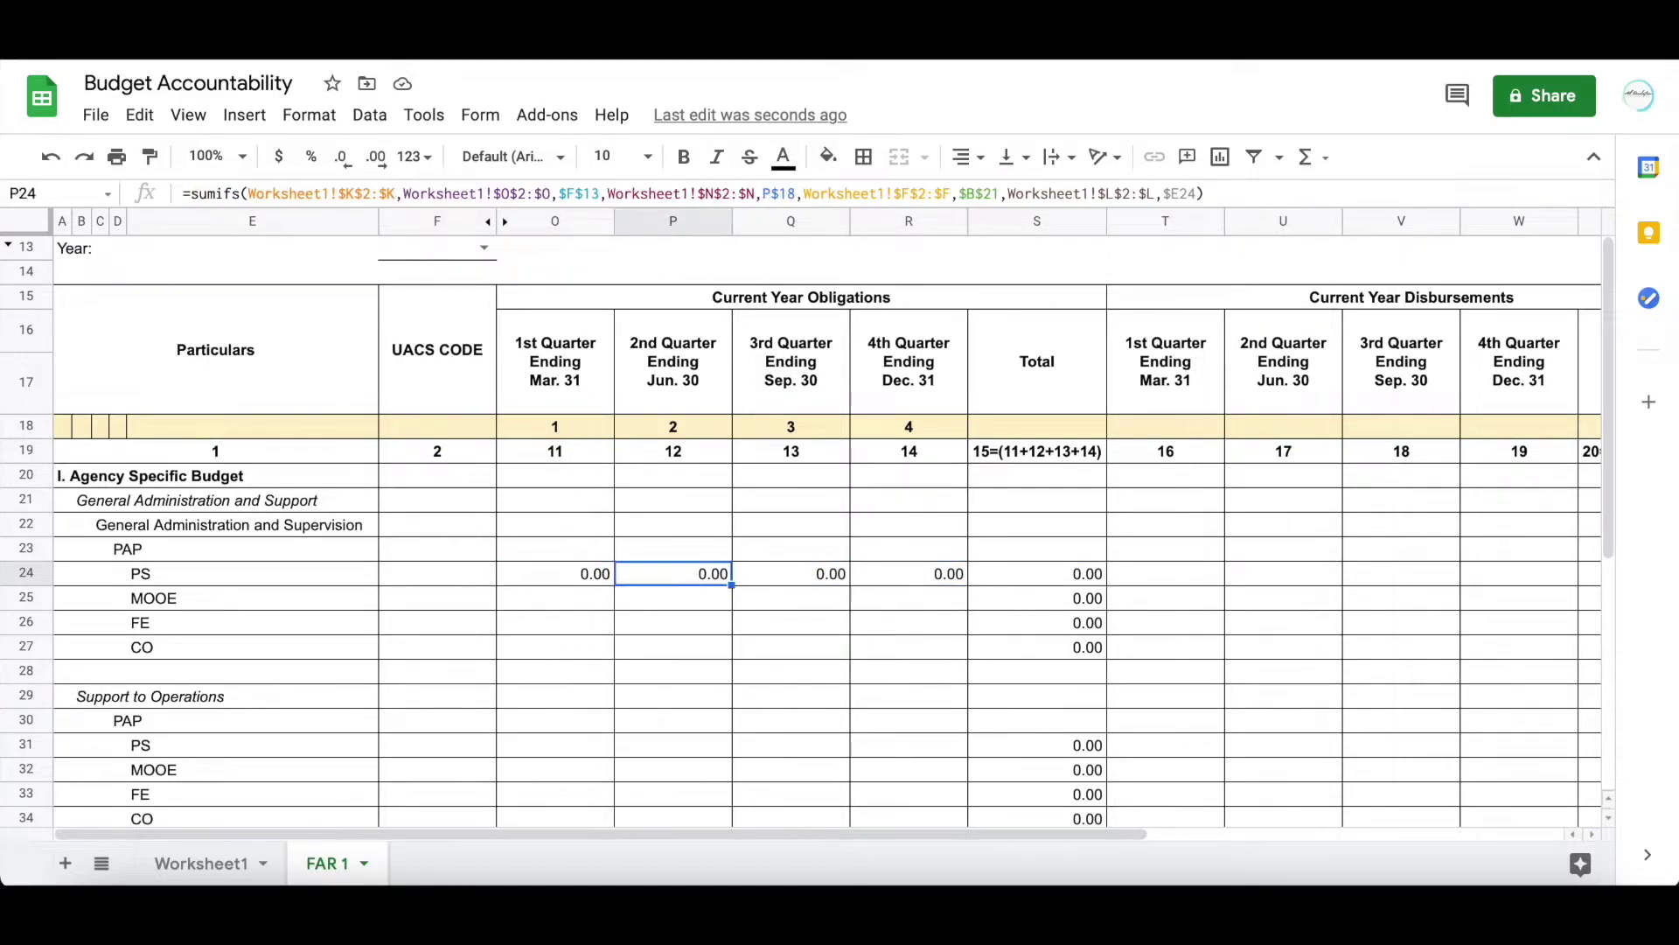
{"action": "key", "text": "Left"}
Copy O24:R24 into O25:R27 for the MOOE, FE and CO rows and check the results
{"action": "key", "text": "shift+Right"}
{"action": "key", "text": "shift+Right"}
{"action": "key", "text": "shift+Right"}
{"action": "key", "text": "ctrl+c"}
{"action": "key", "text": "Down"}
{"action": "key", "text": "shift+Down"}
{"action": "key", "text": "shift+Down"}
{"action": "key", "text": "ctrl+v"}
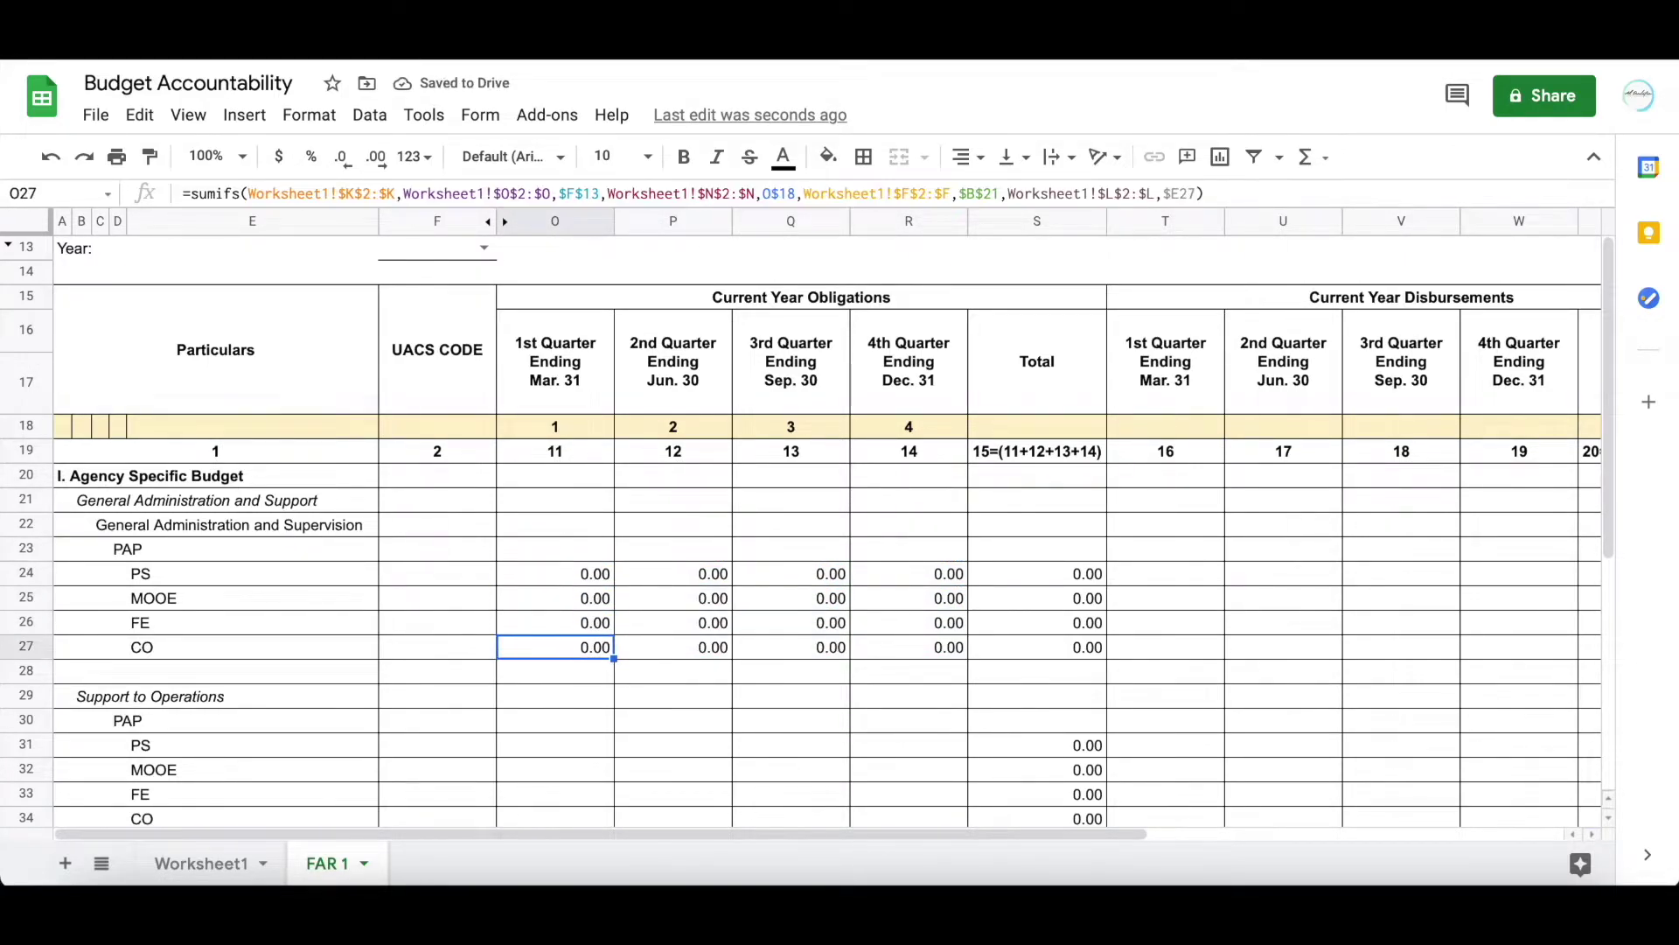
{"action": "key", "text": "Up"}
{"action": "key", "text": "Right"}
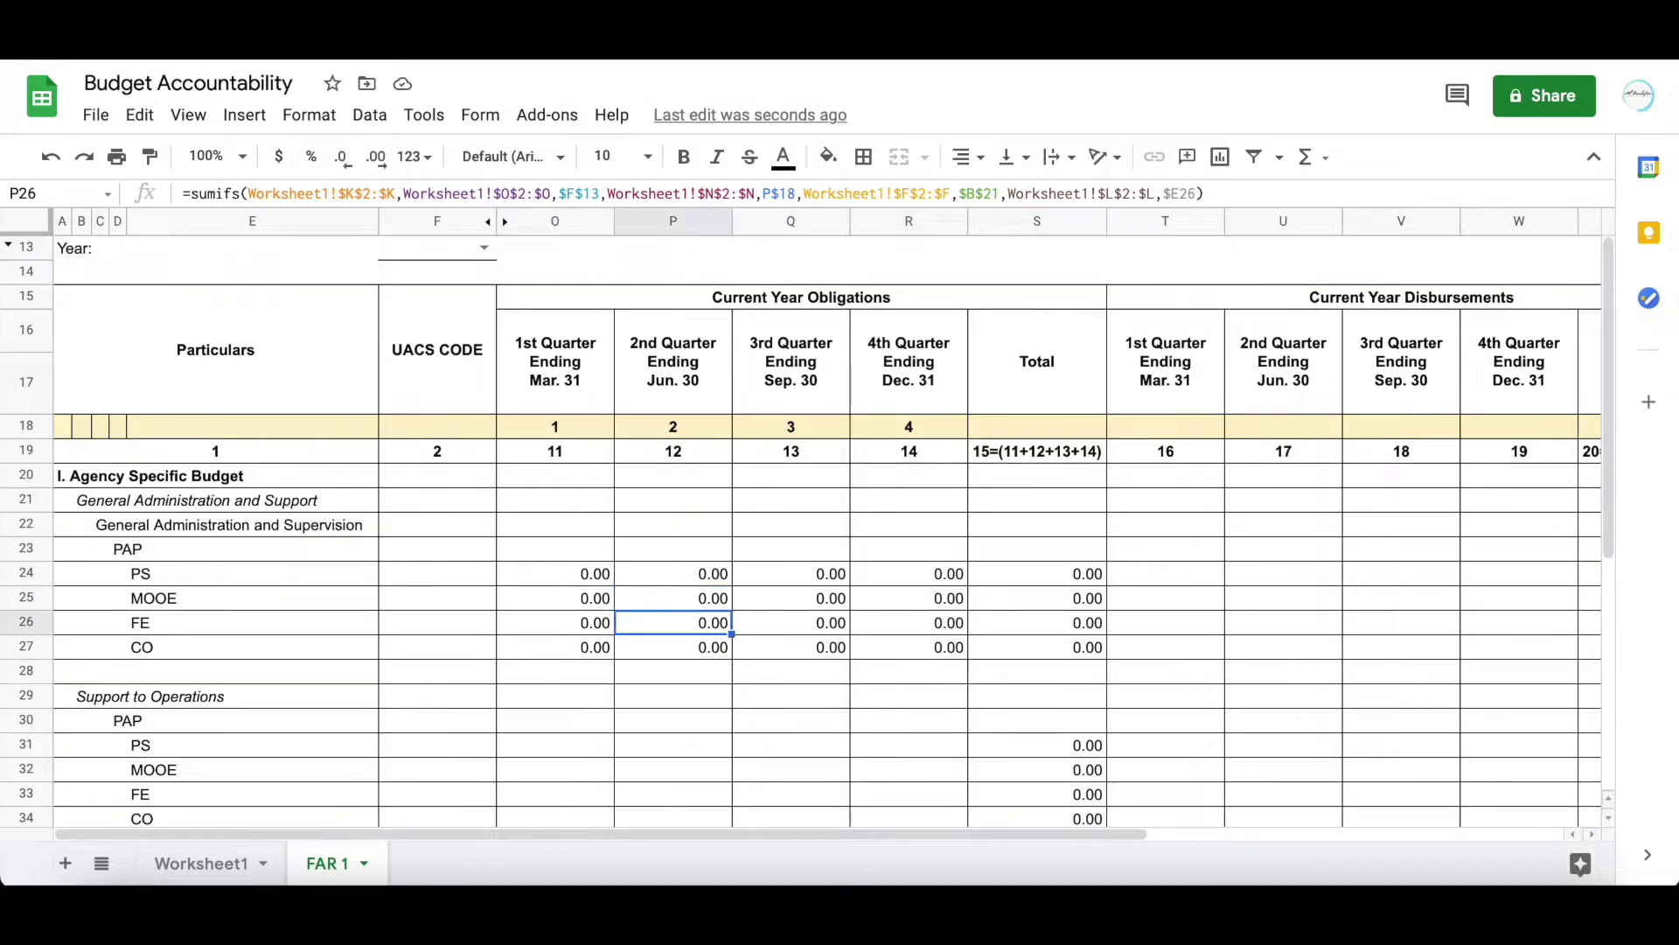
{"action": "key", "text": "Right"}
{"action": "key", "text": "Right"}
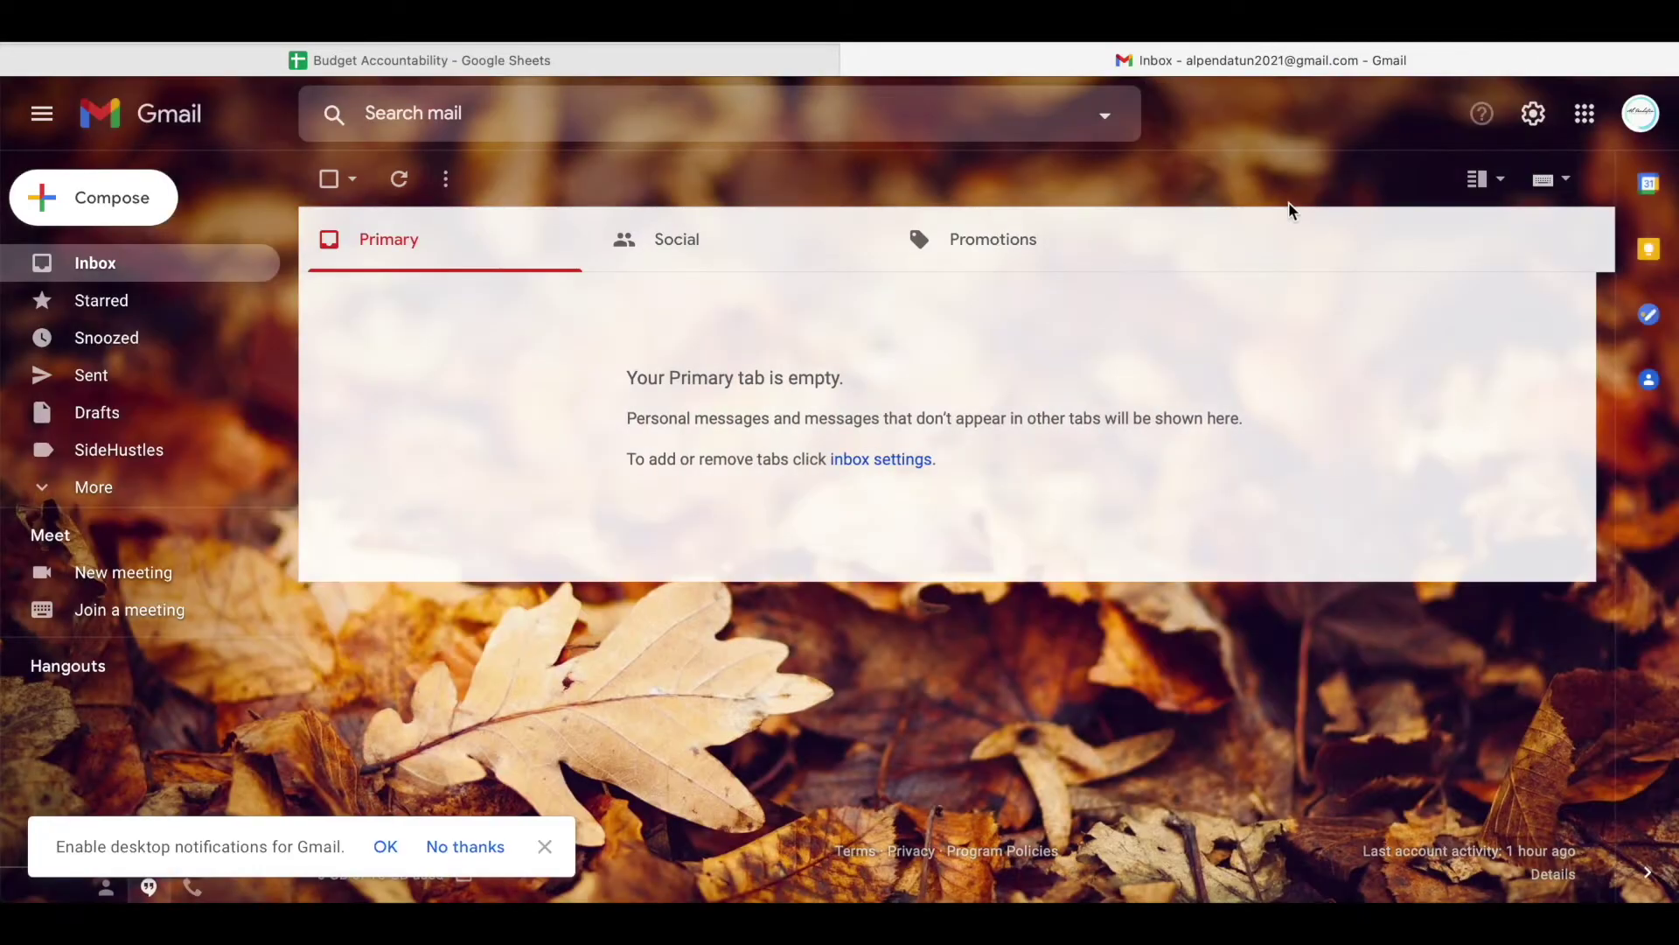
Open the Obligation Request & Status form from Google Forms in respondent preview
{"action": "left_click", "coordinate": [1585, 114]}
{"action": "scroll", "coordinate": [1376, 525], "scroll_direction": "down", "scroll_amount": 10}
{"action": "left_click", "coordinate": [1373, 523]}
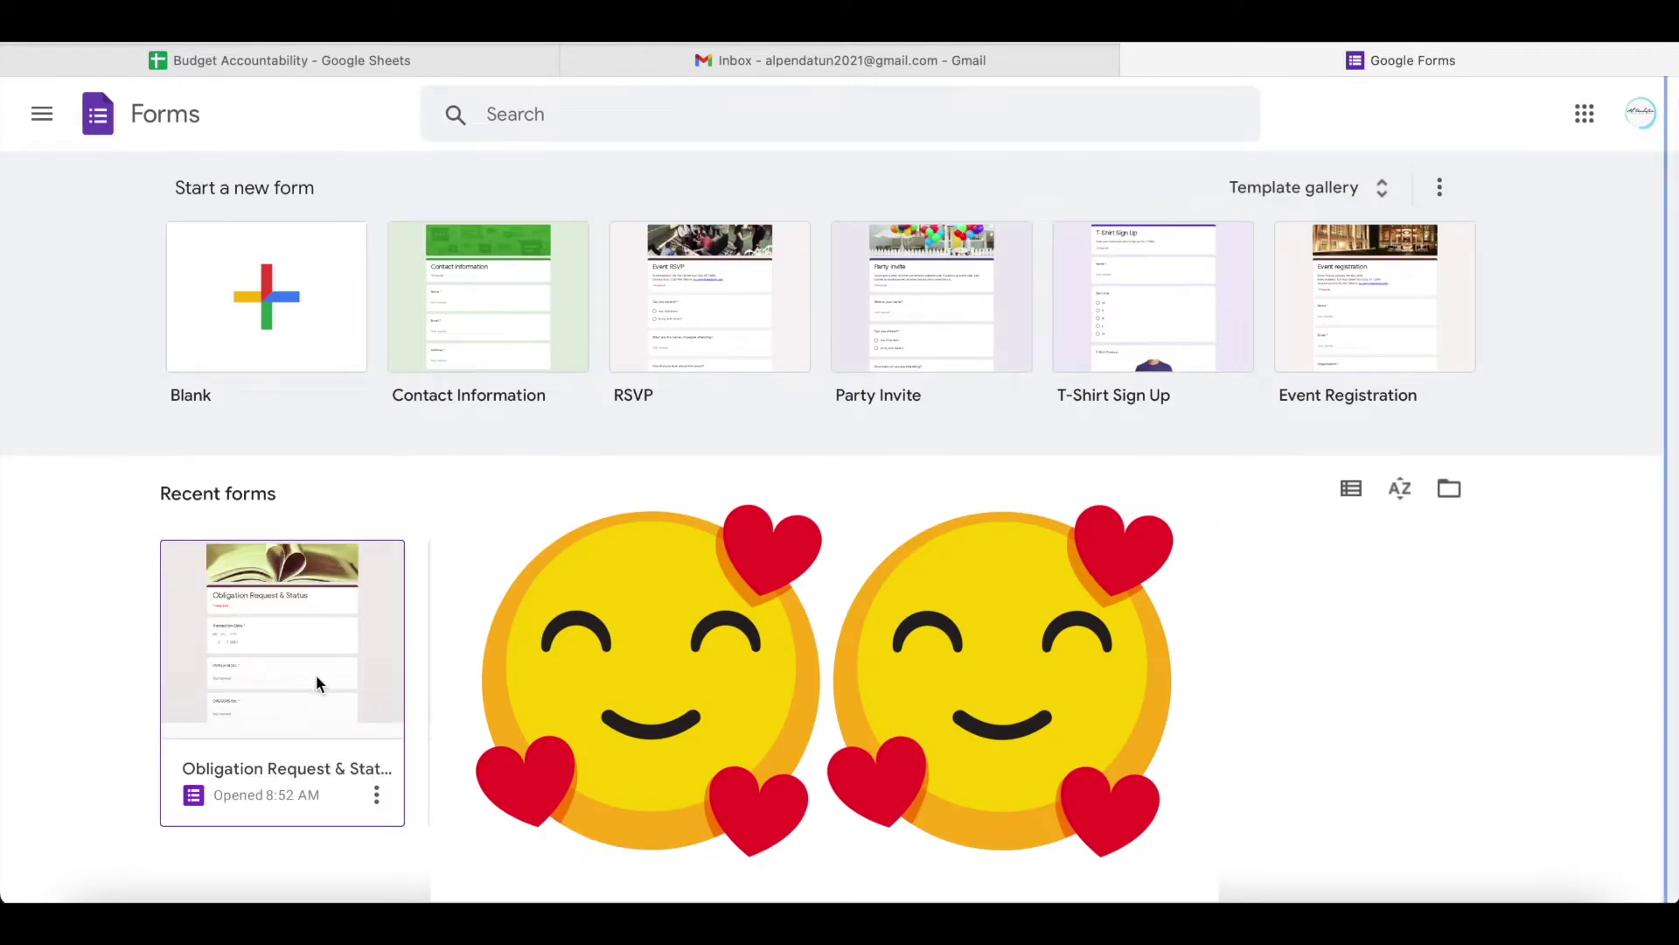
{"action": "left_click", "coordinate": [317, 676]}
{"action": "left_click", "coordinate": [1357, 113]}
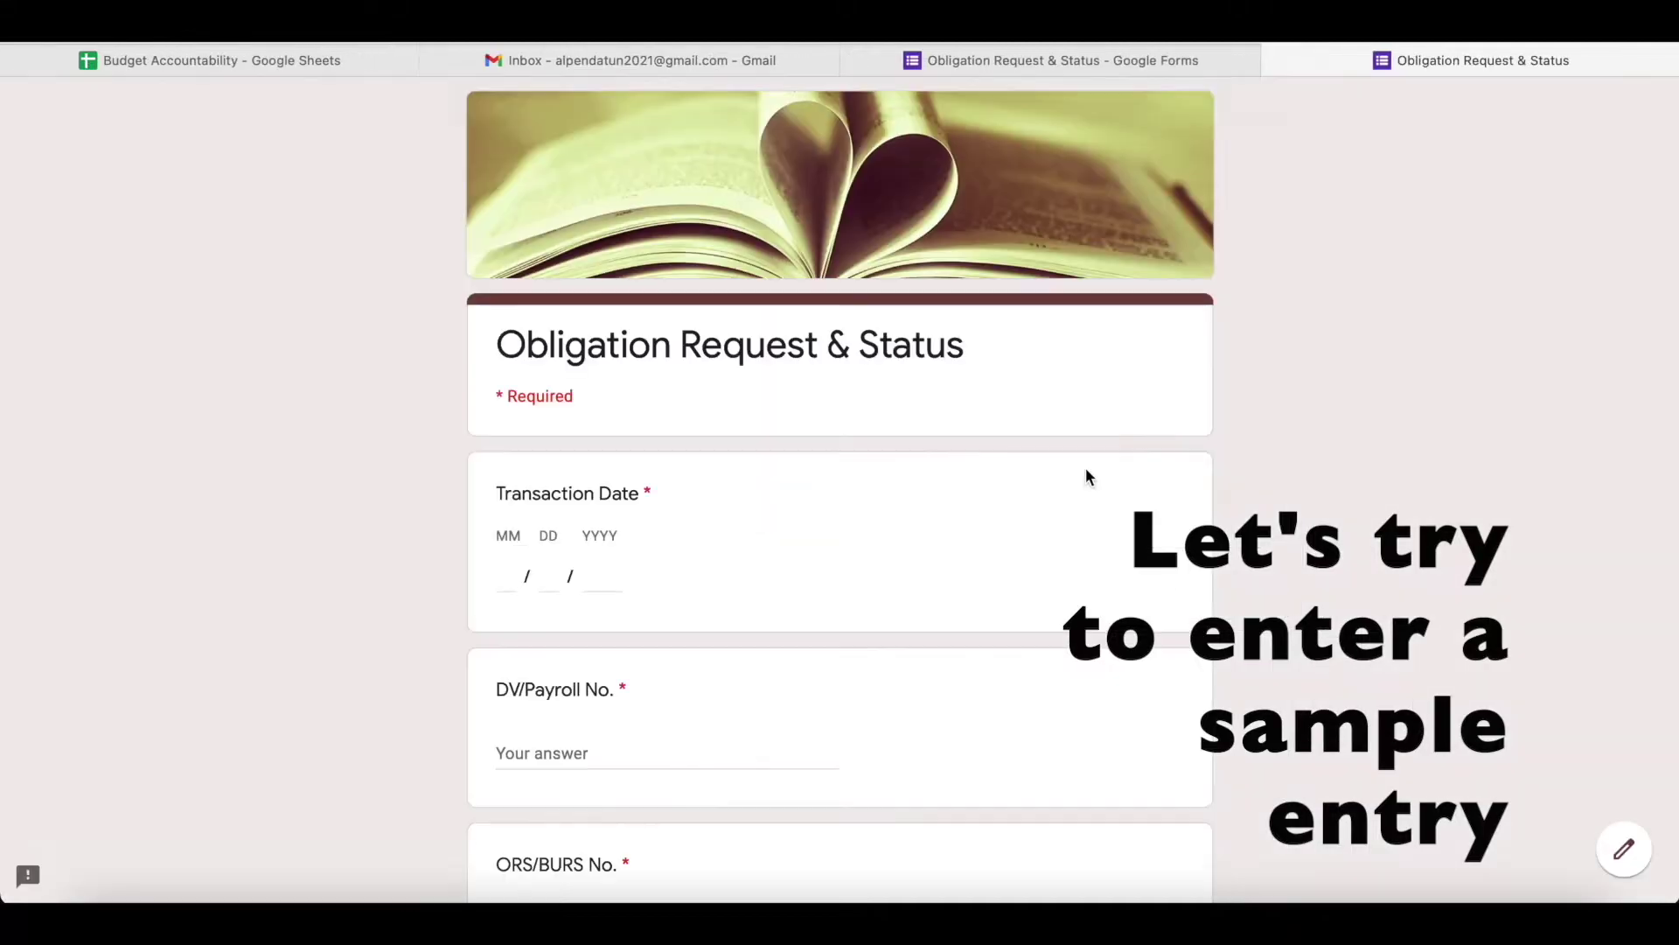
Enter date 062021, DV/Payroll No. 120 and ORS/BURS No. 2021-120
{"action": "type", "text": "06"}
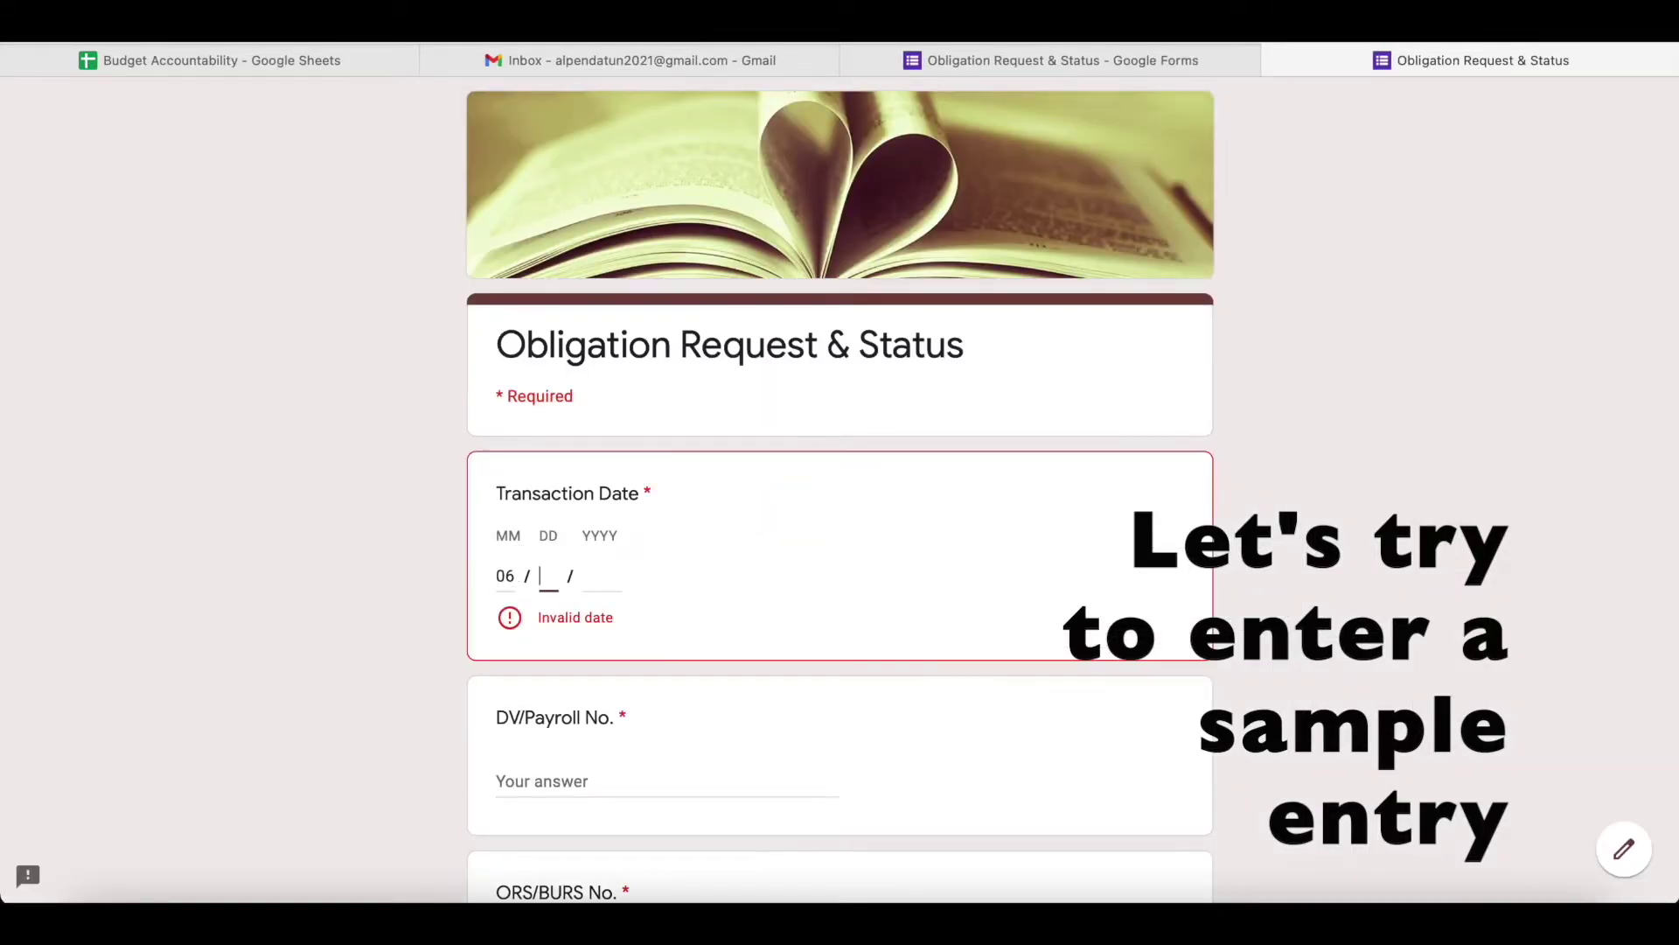
{"action": "type", "text": "2021"}
{"action": "left_click", "coordinate": [611, 770]}
{"action": "scroll", "coordinate": [612, 755], "scroll_direction": "down", "scroll_amount": 1}
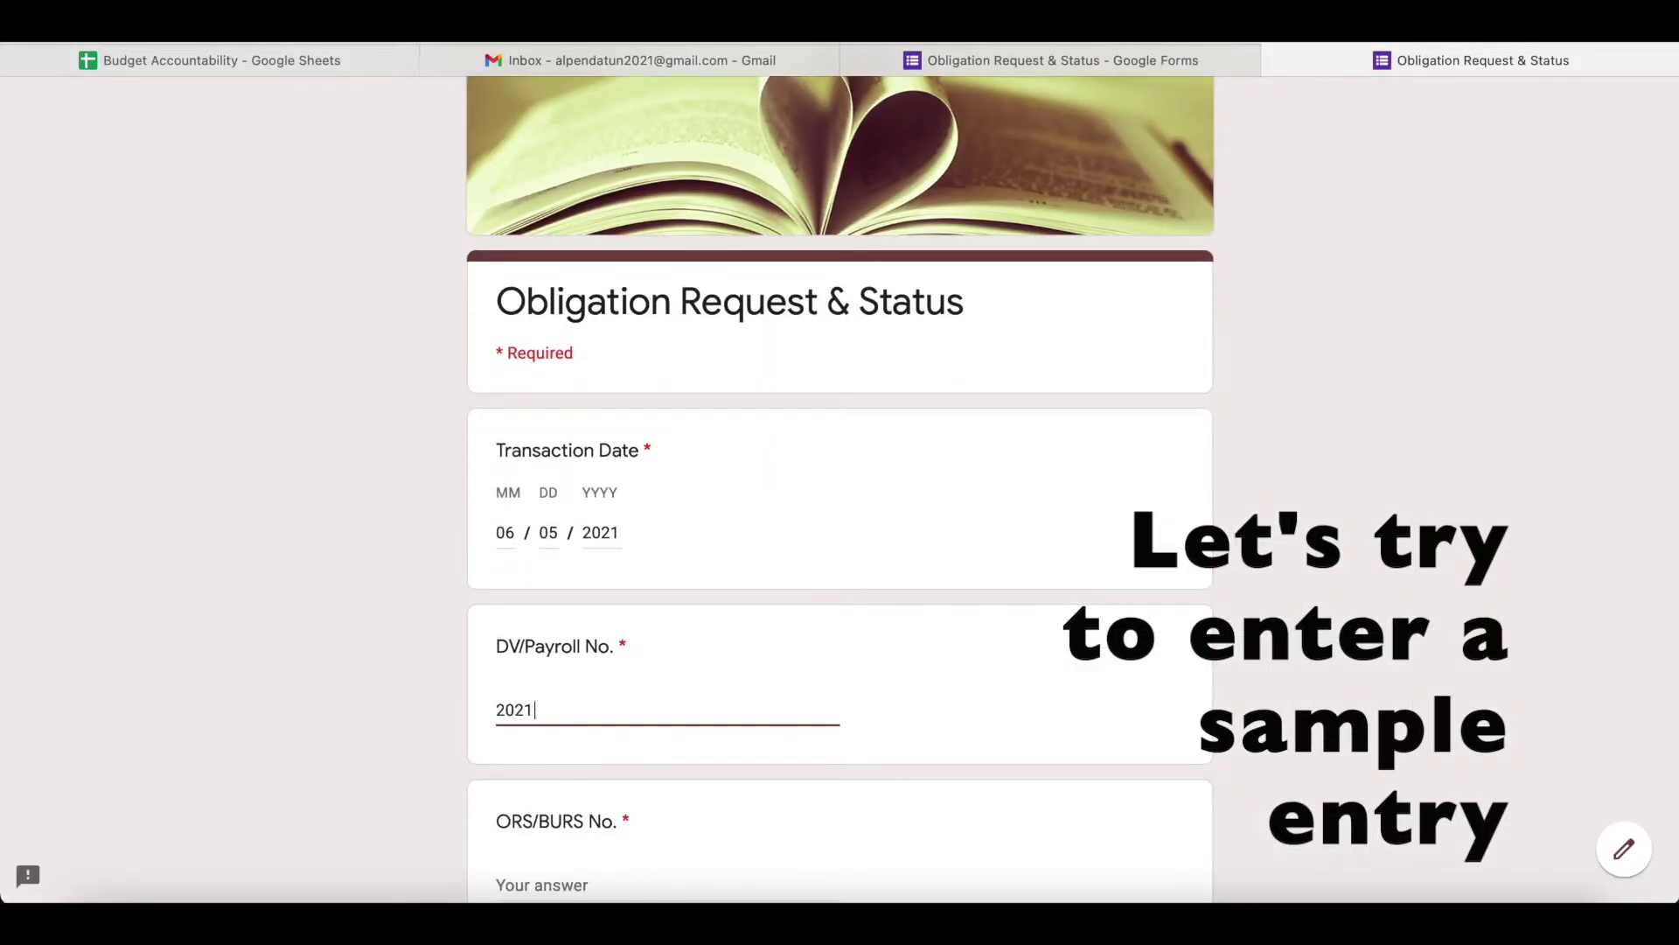
{"action": "type", "text": "120"}
{"action": "scroll", "coordinate": [840, 490], "scroll_direction": "down", "scroll_amount": 2}
{"action": "left_click", "coordinate": [612, 724]}
{"action": "type", "text": "2021-120"}
{"action": "scroll", "coordinate": [506, 621], "scroll_direction": "down", "scroll_amount": 2}
{"action": "scroll", "coordinate": [506, 621], "scroll_direction": "down", "scroll_amount": 2}
Choose Legal Division and General Administration and Support, UACS code 567890, and PS classification
{"action": "left_click", "coordinate": [508, 663]}
{"action": "scroll", "coordinate": [512, 663], "scroll_direction": "down", "scroll_amount": 3}
{"action": "scroll", "coordinate": [507, 568], "scroll_direction": "down", "scroll_amount": 1}
{"action": "left_click", "coordinate": [508, 515]}
{"action": "scroll", "coordinate": [539, 645], "scroll_direction": "down", "scroll_amount": 2}
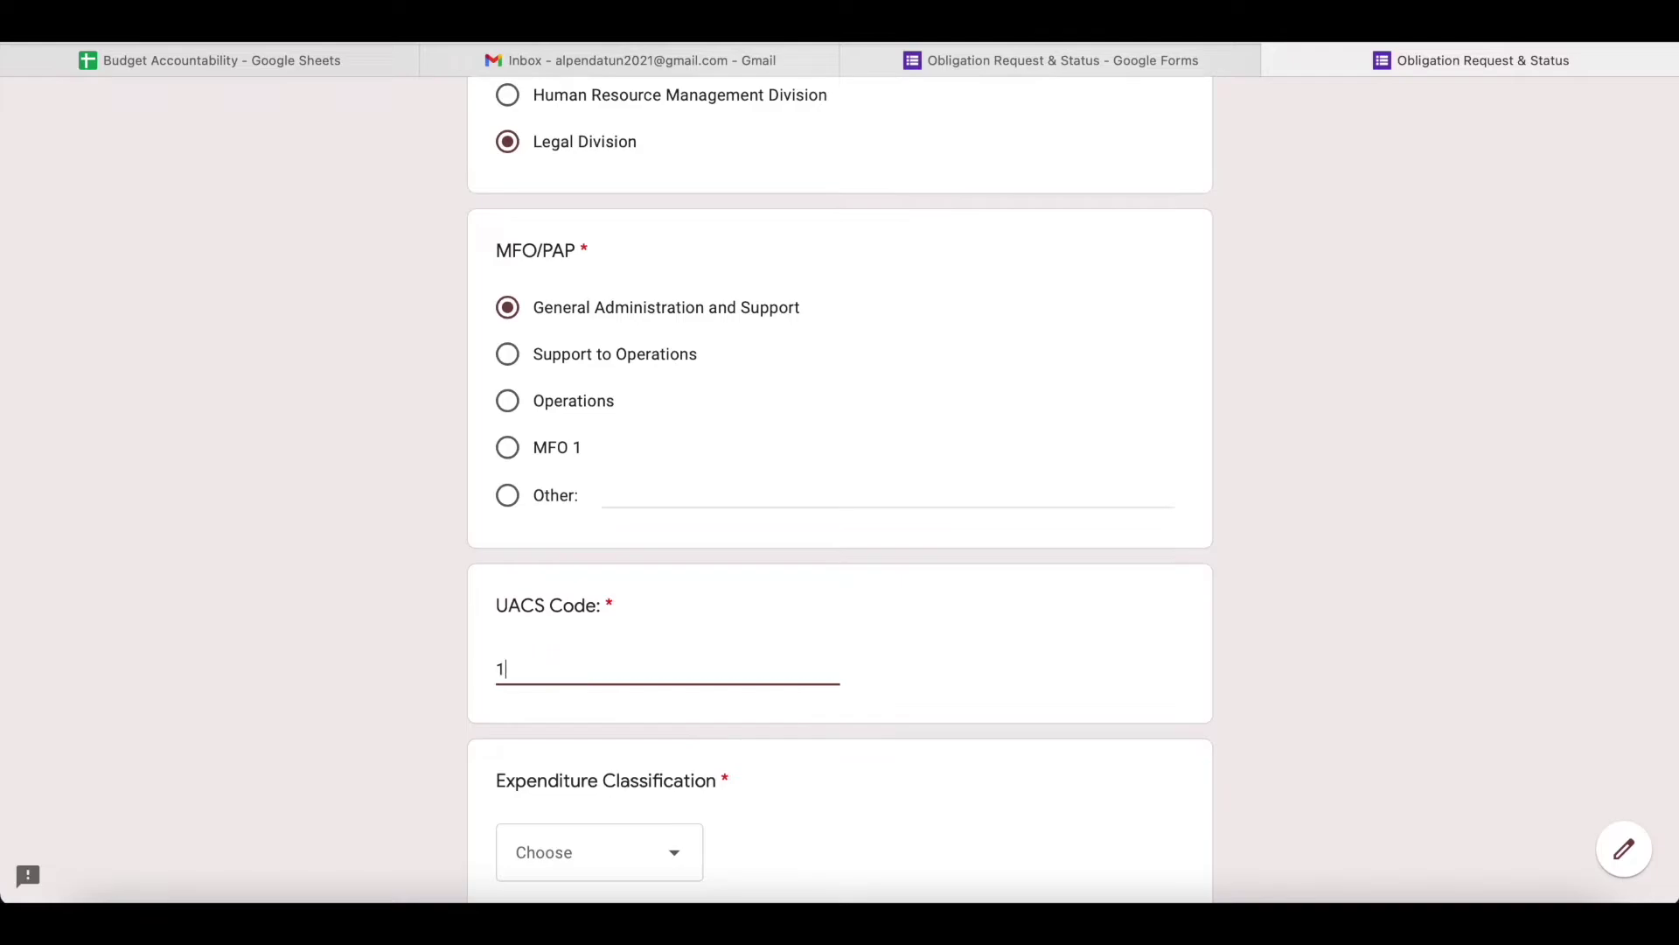
{"action": "type", "text": "567890"}
{"action": "scroll", "coordinate": [679, 652], "scroll_direction": "down", "scroll_amount": 2}
{"action": "left_click", "coordinate": [674, 649]}
{"action": "left_click", "coordinate": [613, 670]}
{"action": "scroll", "coordinate": [738, 705], "scroll_direction": "down", "scroll_amount": 2}
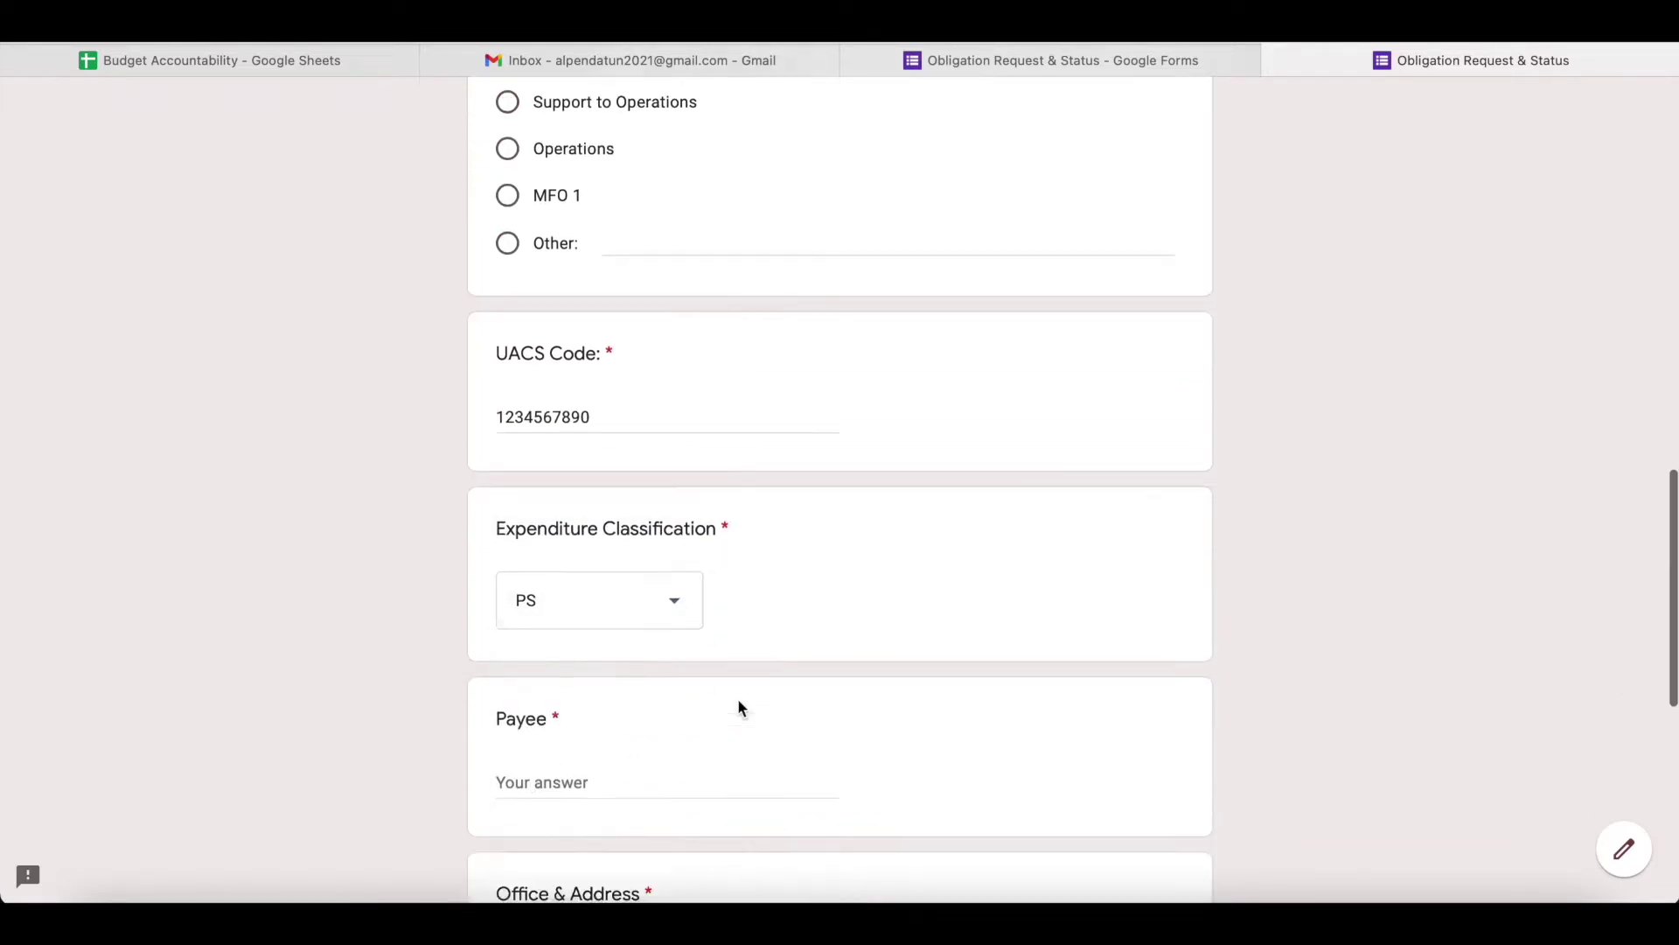
Fill in the payee name, particulars, nature of payment and amount, then submit the entry
{"action": "type", "text": "Juan delaCruz"}
{"action": "scroll", "coordinate": [840, 490], "scroll_direction": "down", "scroll_amount": 2}
{"action": "type", "text": "ABC Co"}
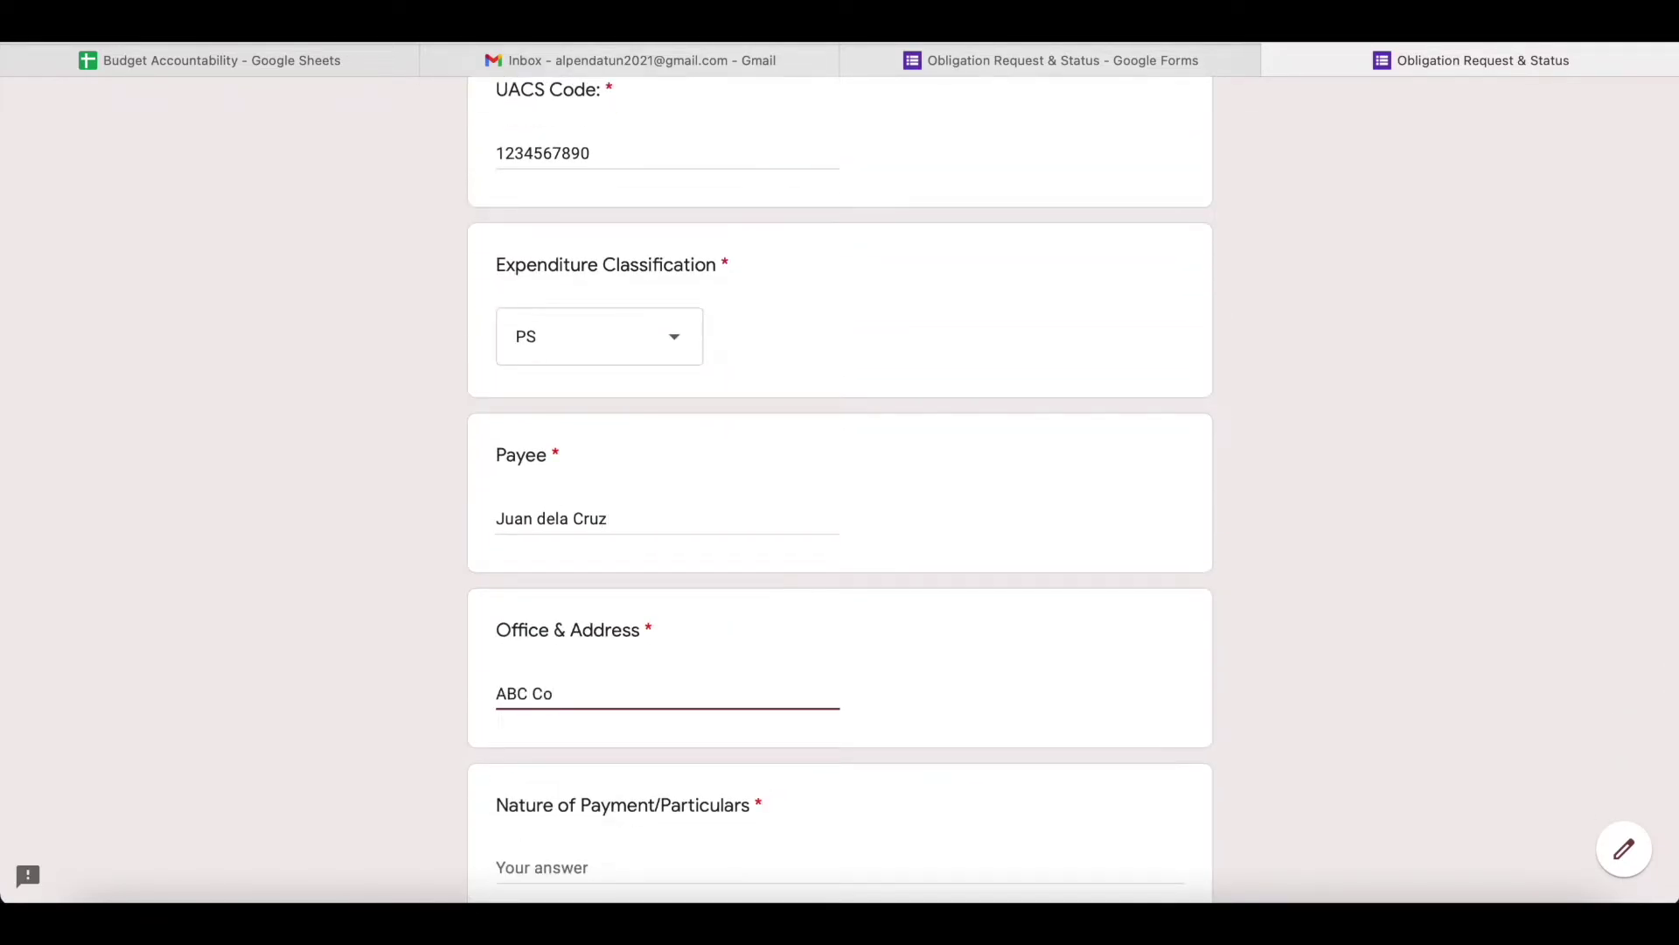
{"action": "type", "text": "."}
{"action": "scroll", "coordinate": [544, 689], "scroll_direction": "down", "scroll_amount": 2}
{"action": "left_click", "coordinate": [548, 686]}
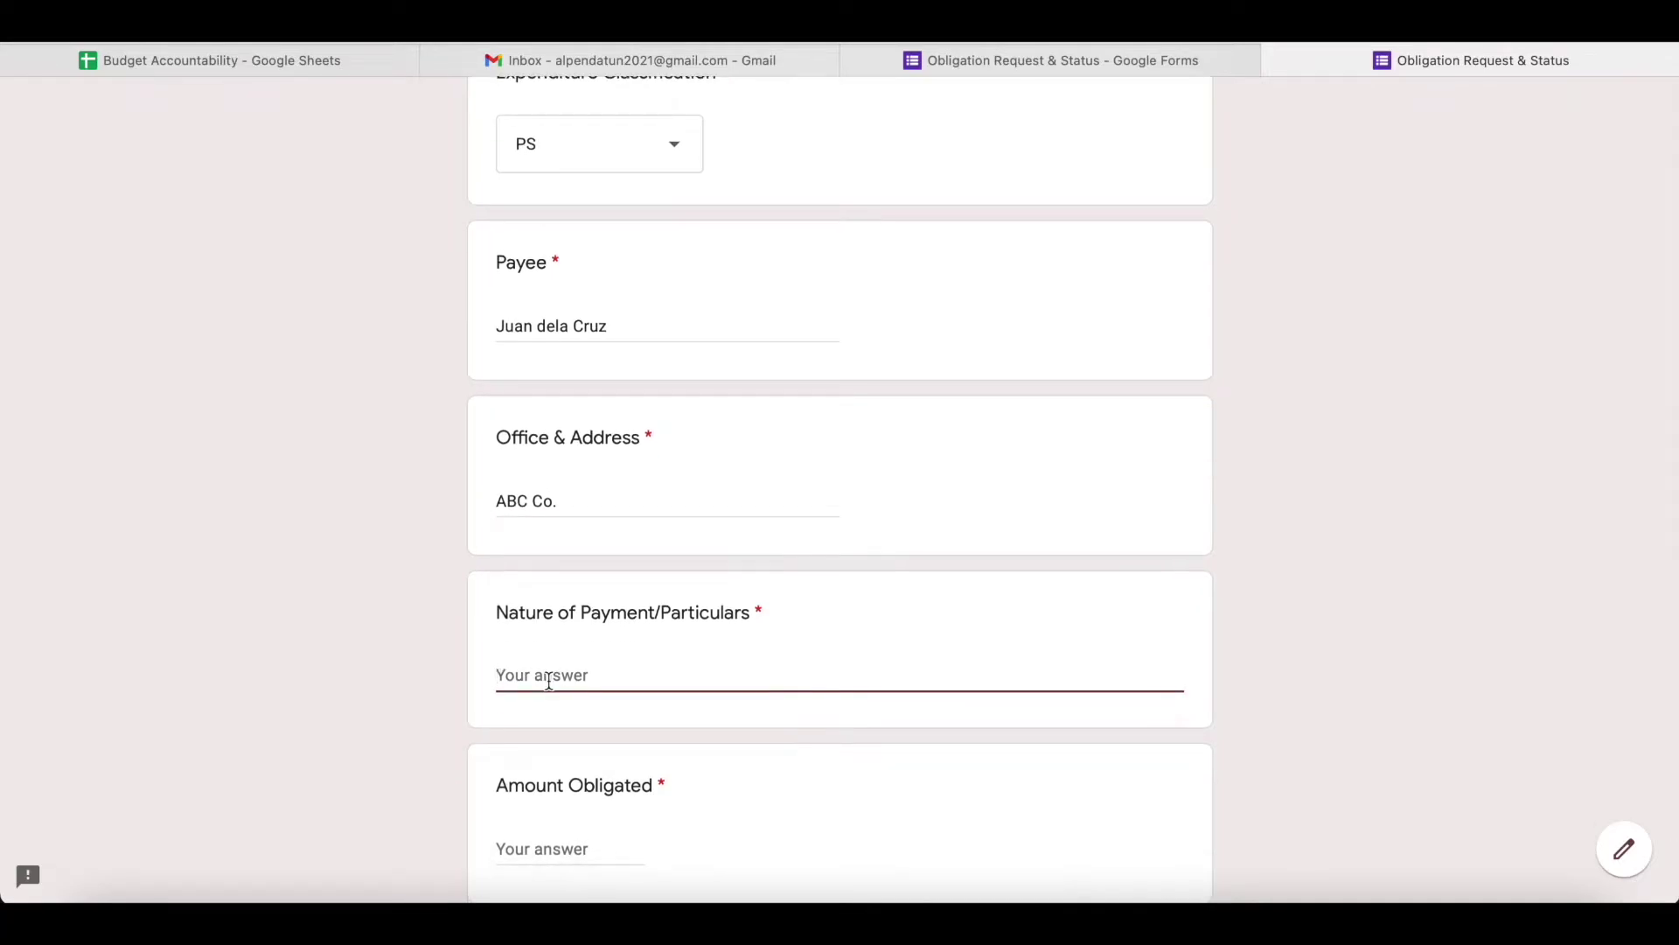
{"action": "type", "text": "Salaries"}
{"action": "scroll", "coordinate": [537, 715], "scroll_direction": "down", "scroll_amount": 2}
{"action": "left_click", "coordinate": [536, 716]}
{"action": "type", "text": "10000"}
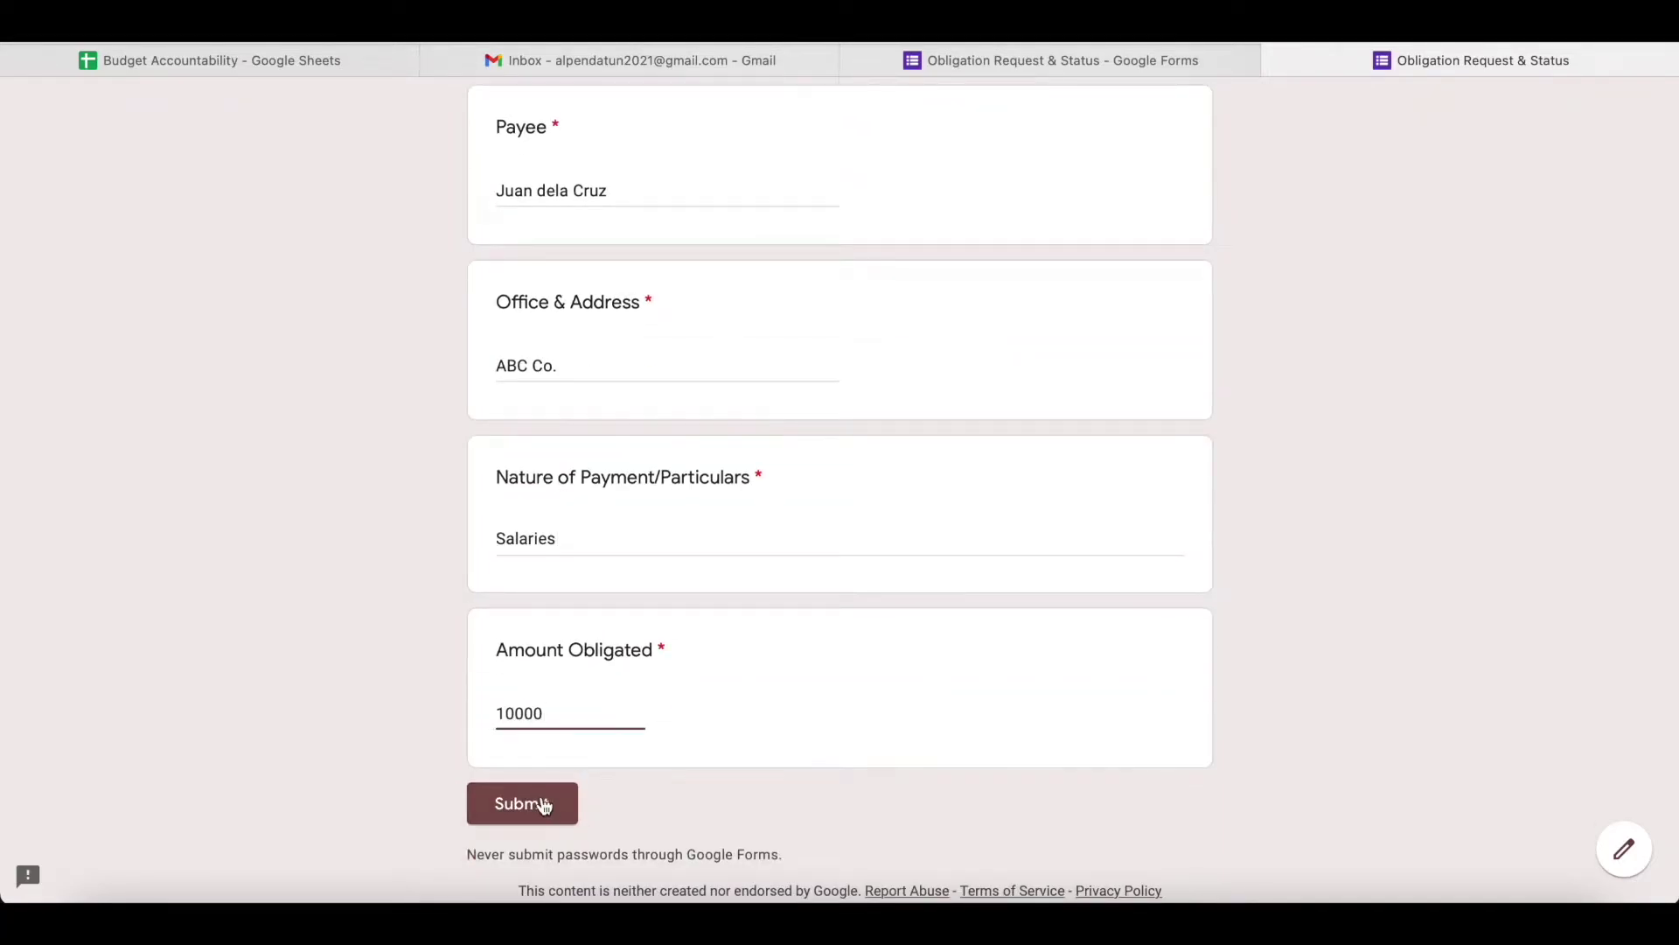
{"action": "left_click", "coordinate": [543, 803]}
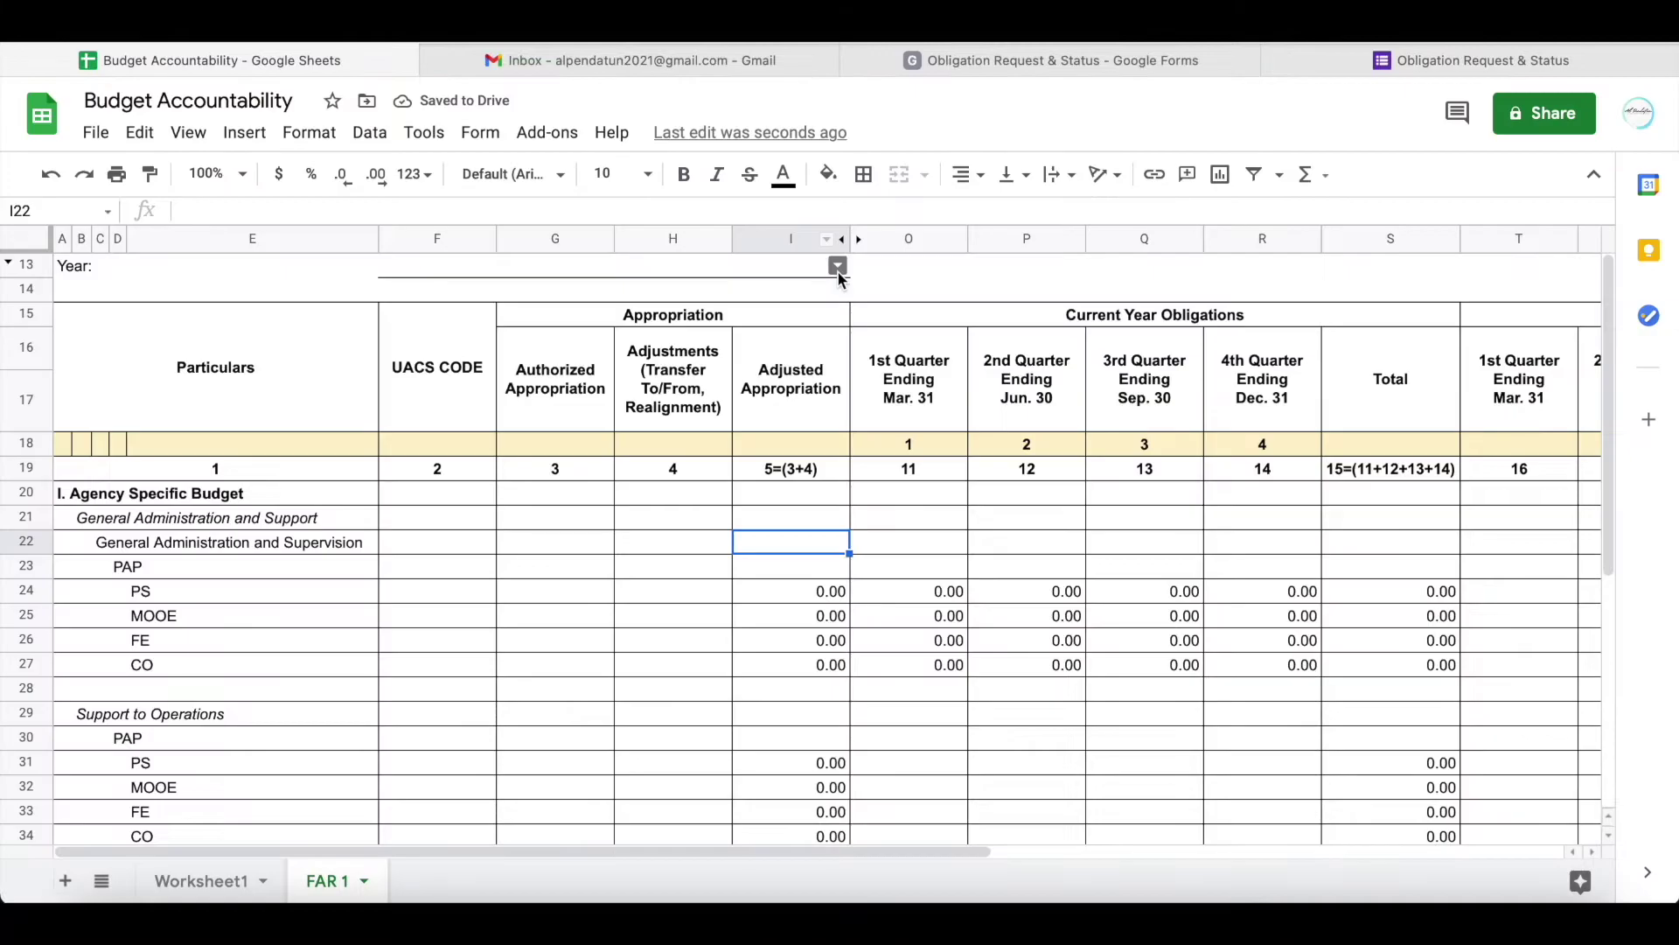
Set FAR 1's Year dropdown to 2021 so second-quarter PS shows 10,000.00
{"action": "left_click", "coordinate": [839, 267]}
{"action": "left_click", "coordinate": [514, 302]}
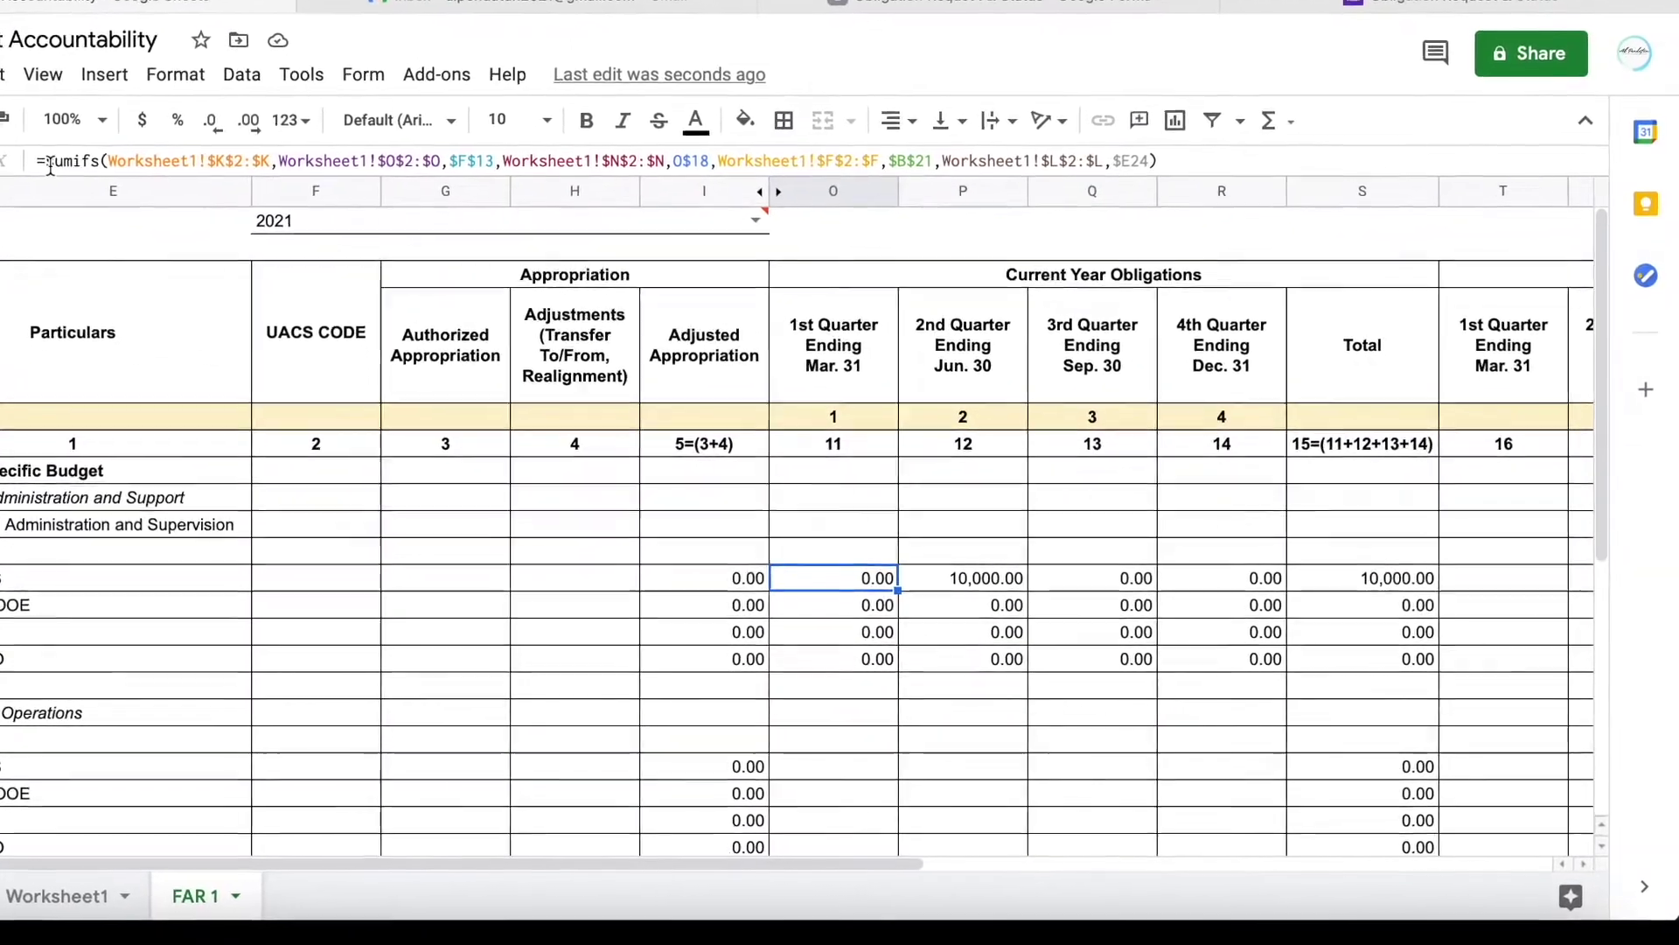
{"action": "double_click", "coordinate": [798, 581]}
Wrap O24's SUMIFS as =if(sumifs(...)=0,"",sumifs(...)) and fill it across O24:R27
{"action": "type", "text": "if("}
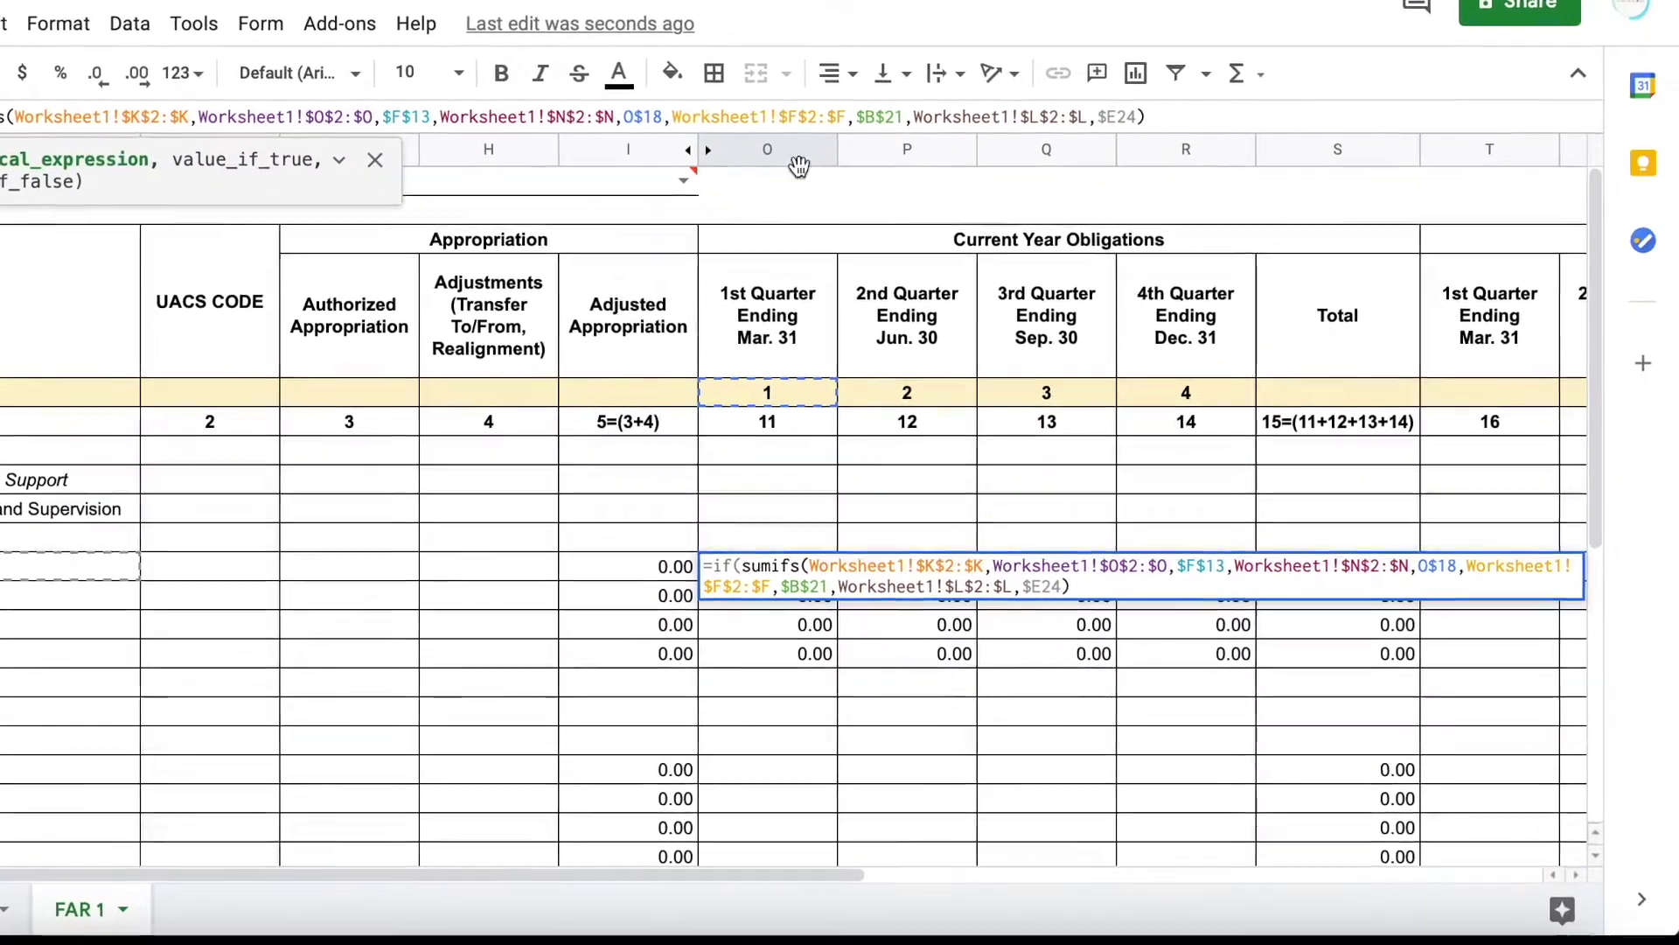
{"action": "left_click", "coordinate": [1149, 129]}
{"action": "type", "text": "=0,"}
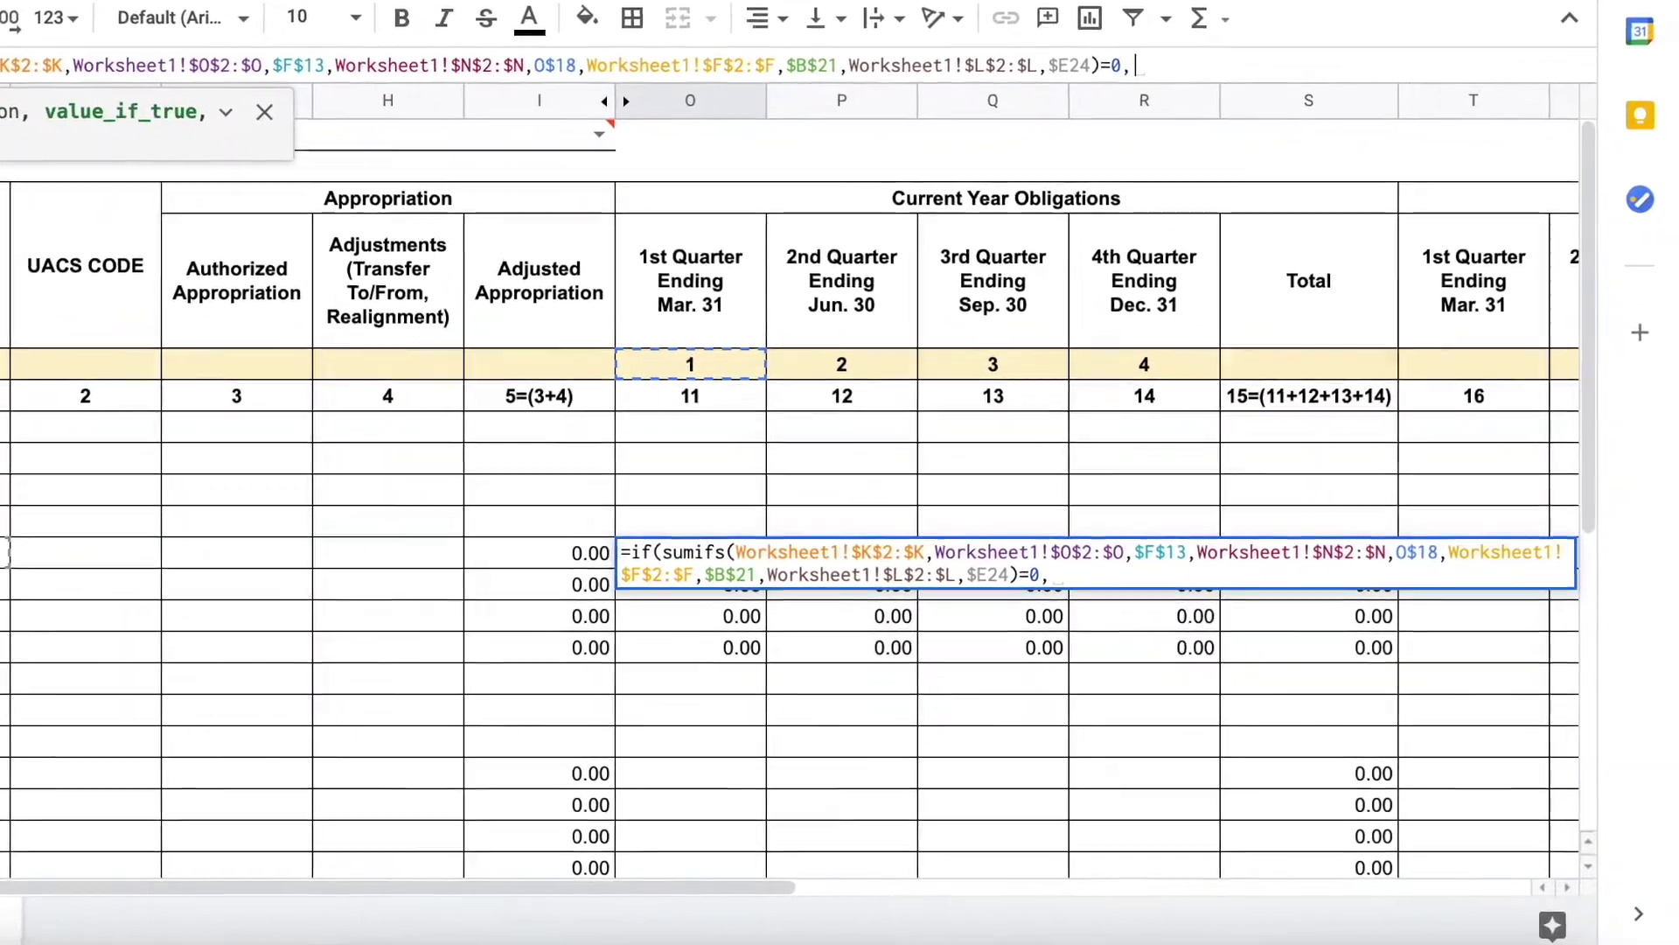
{"action": "type", "text": "\"\""}
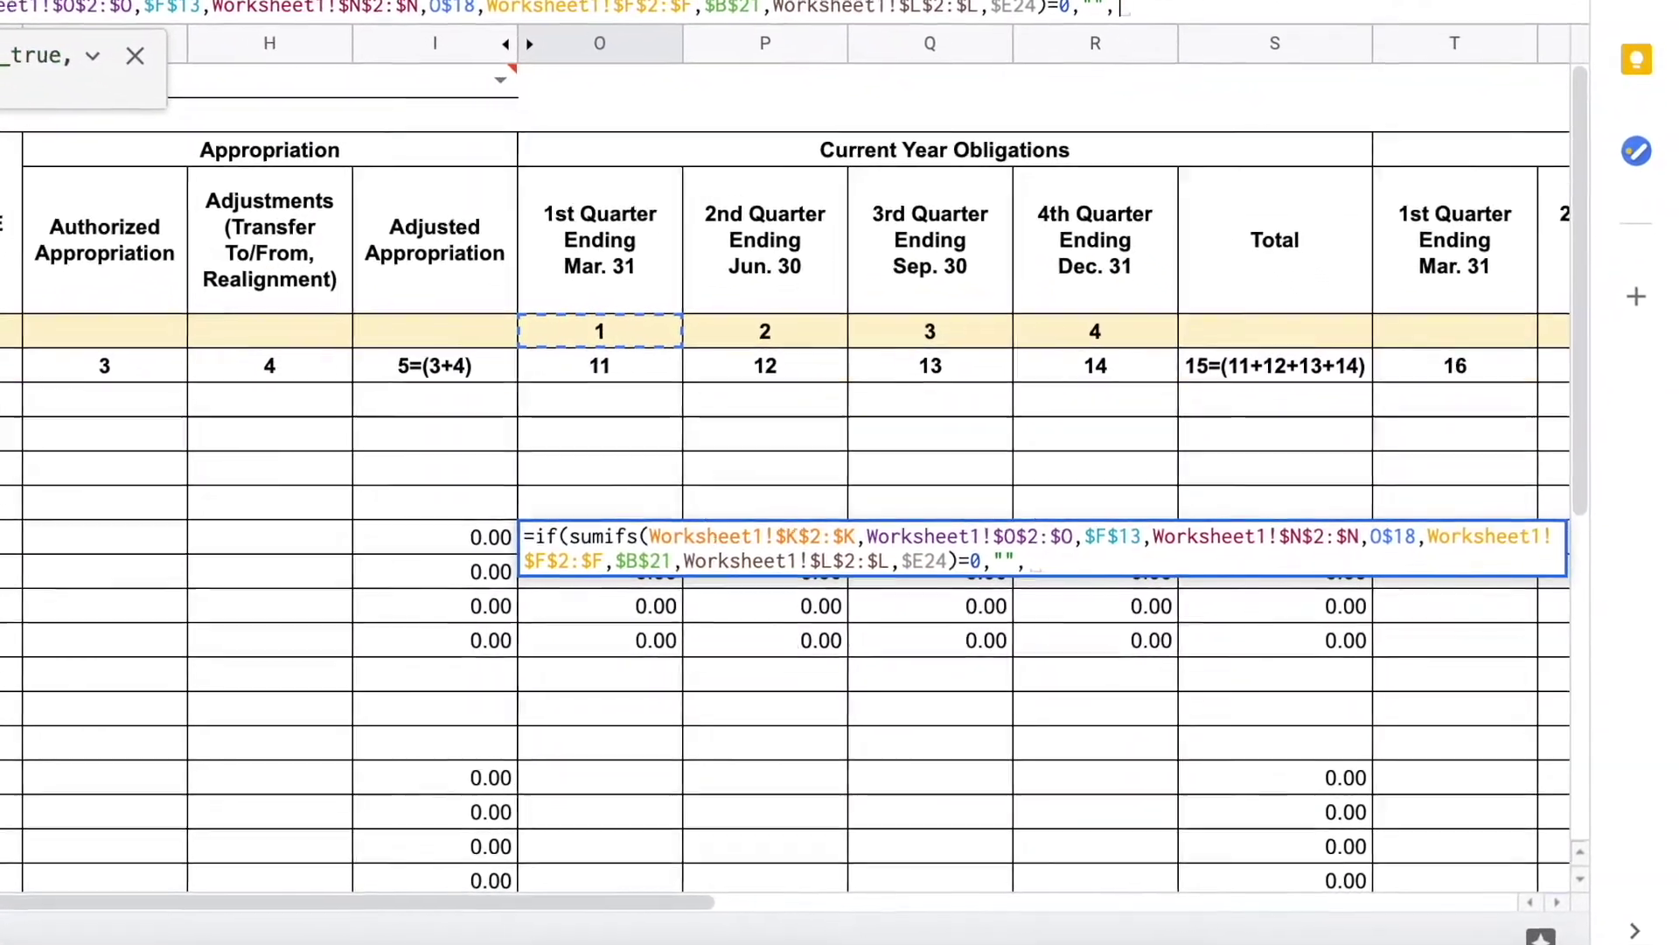
{"action": "type", "text": ","}
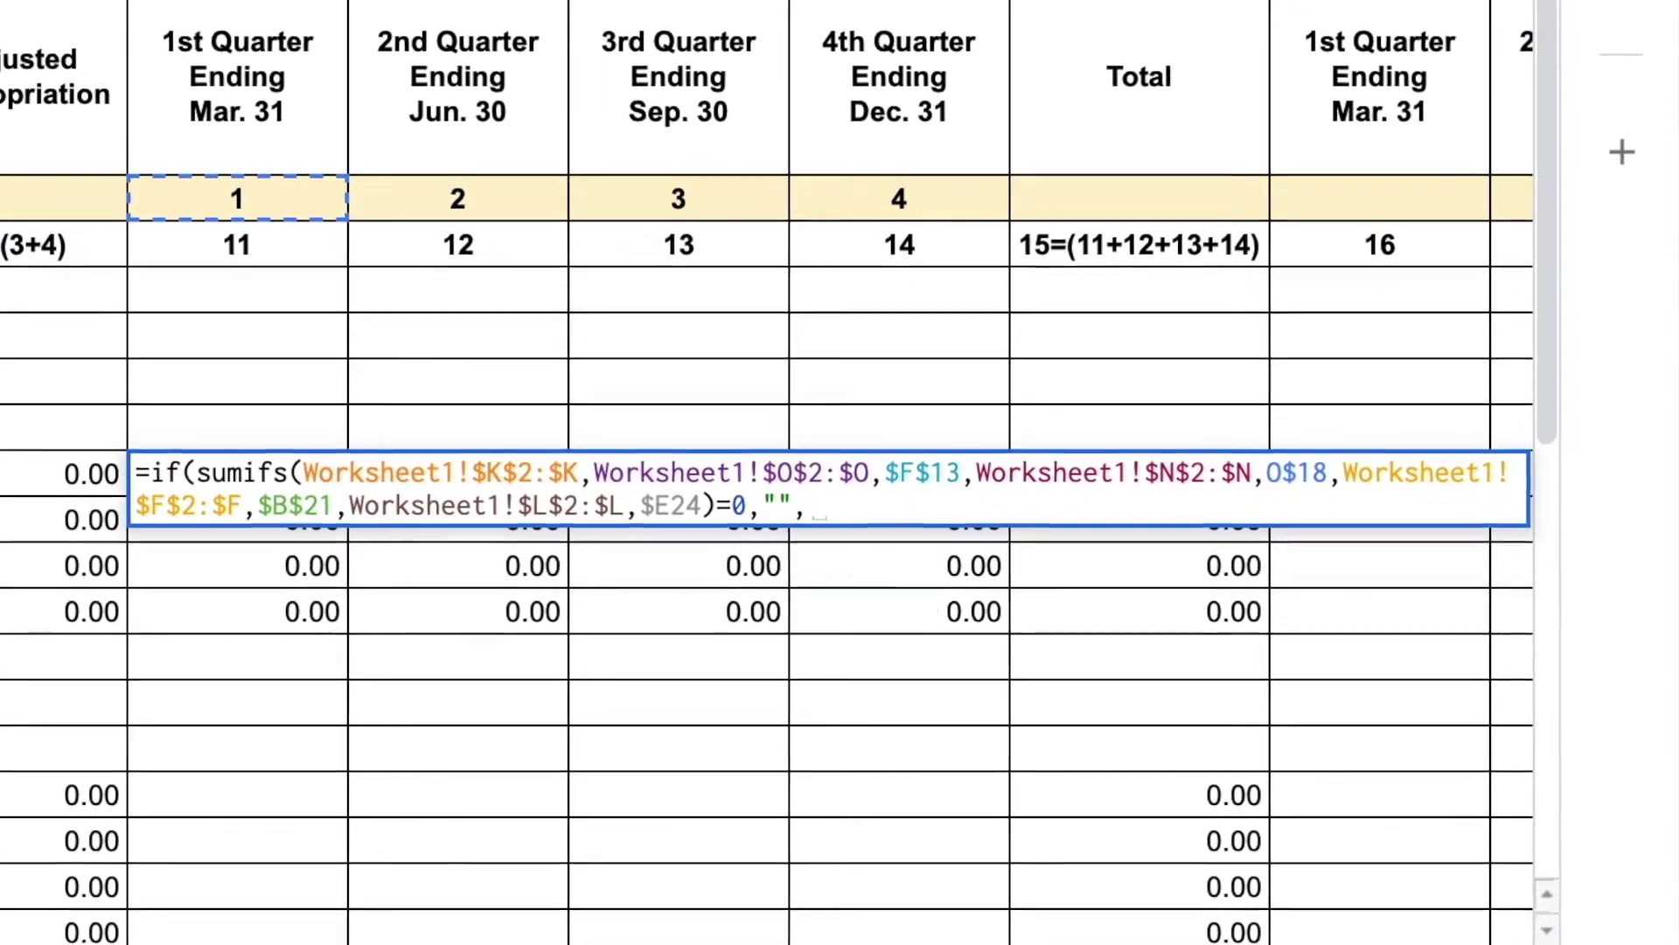
{"action": "type", "text": "sumifs(Worksheet1!$K$2:$K,Worksheet1!$O$2:$O,$F$13,Worksheet1!$N$2:$N,O$18,Worksheet1!$F$2:$F,$B$21,Worksheet1!$L$2:$L,$E24)"}
{"action": "type", "text": ")"}
{"action": "key", "text": "Return"}
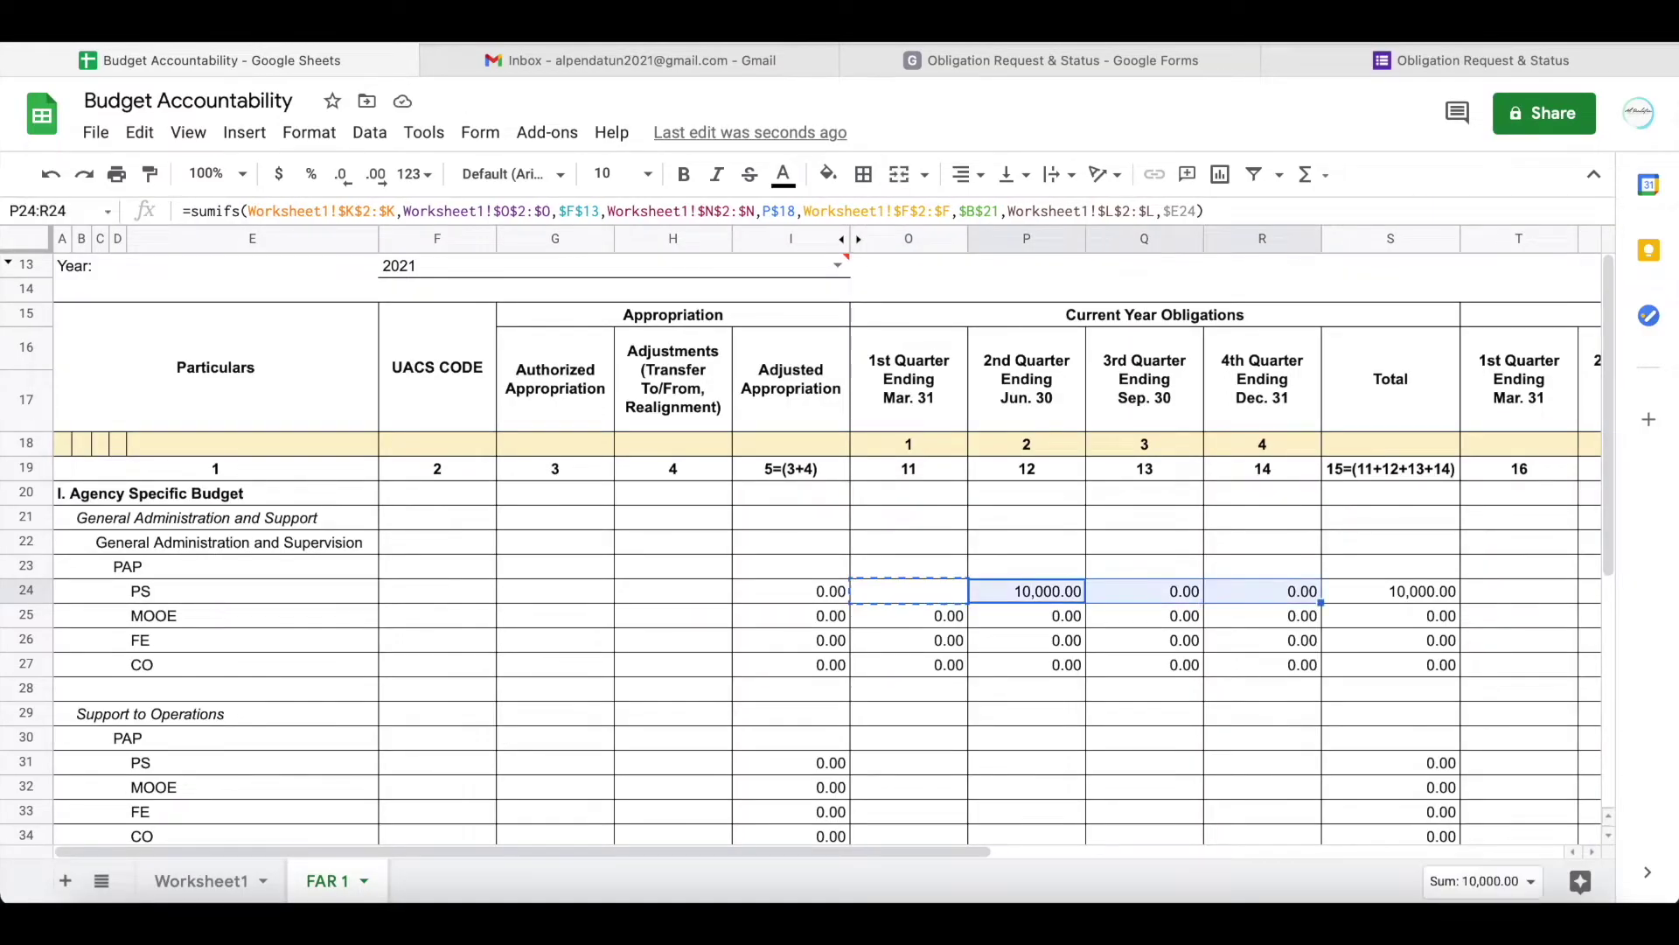
{"action": "left_click_drag", "start_coordinate": [1320, 603], "coordinate": [1321, 673]}
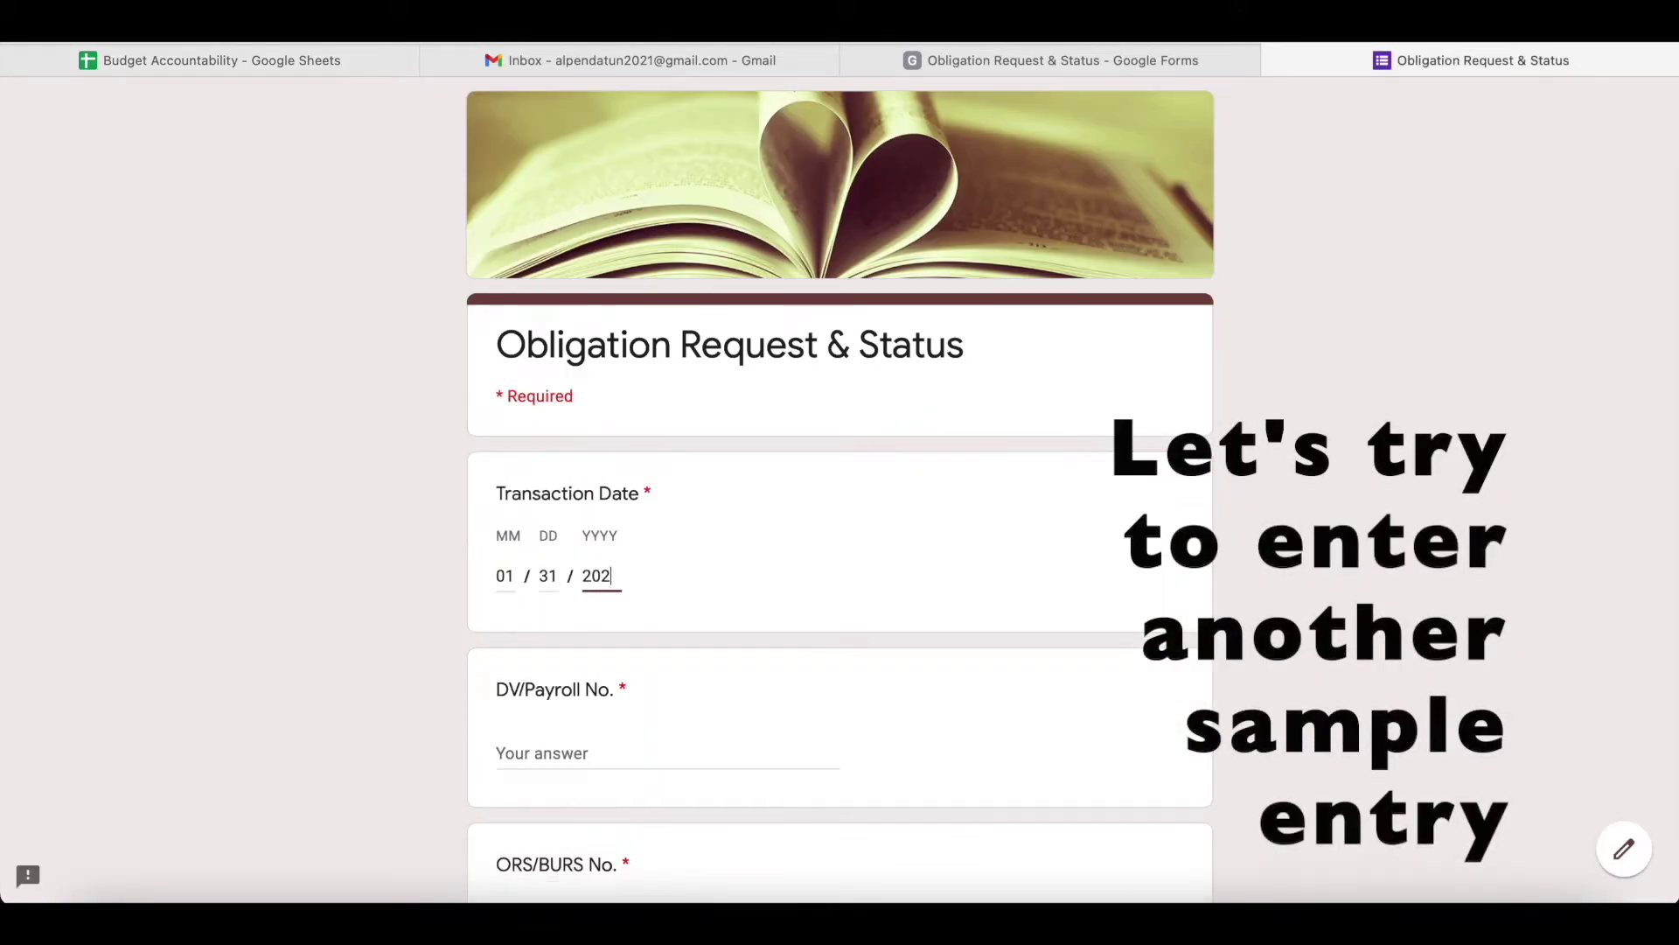
Enter the January 31 date and numbers, choosing Human Resource Management Division and General Administration and Support
{"action": "key", "text": "ctrl+a"}
{"action": "key", "text": "ctrl+c"}
{"action": "left_click", "coordinate": [574, 697]}
{"action": "key", "text": "ctrl+v"}
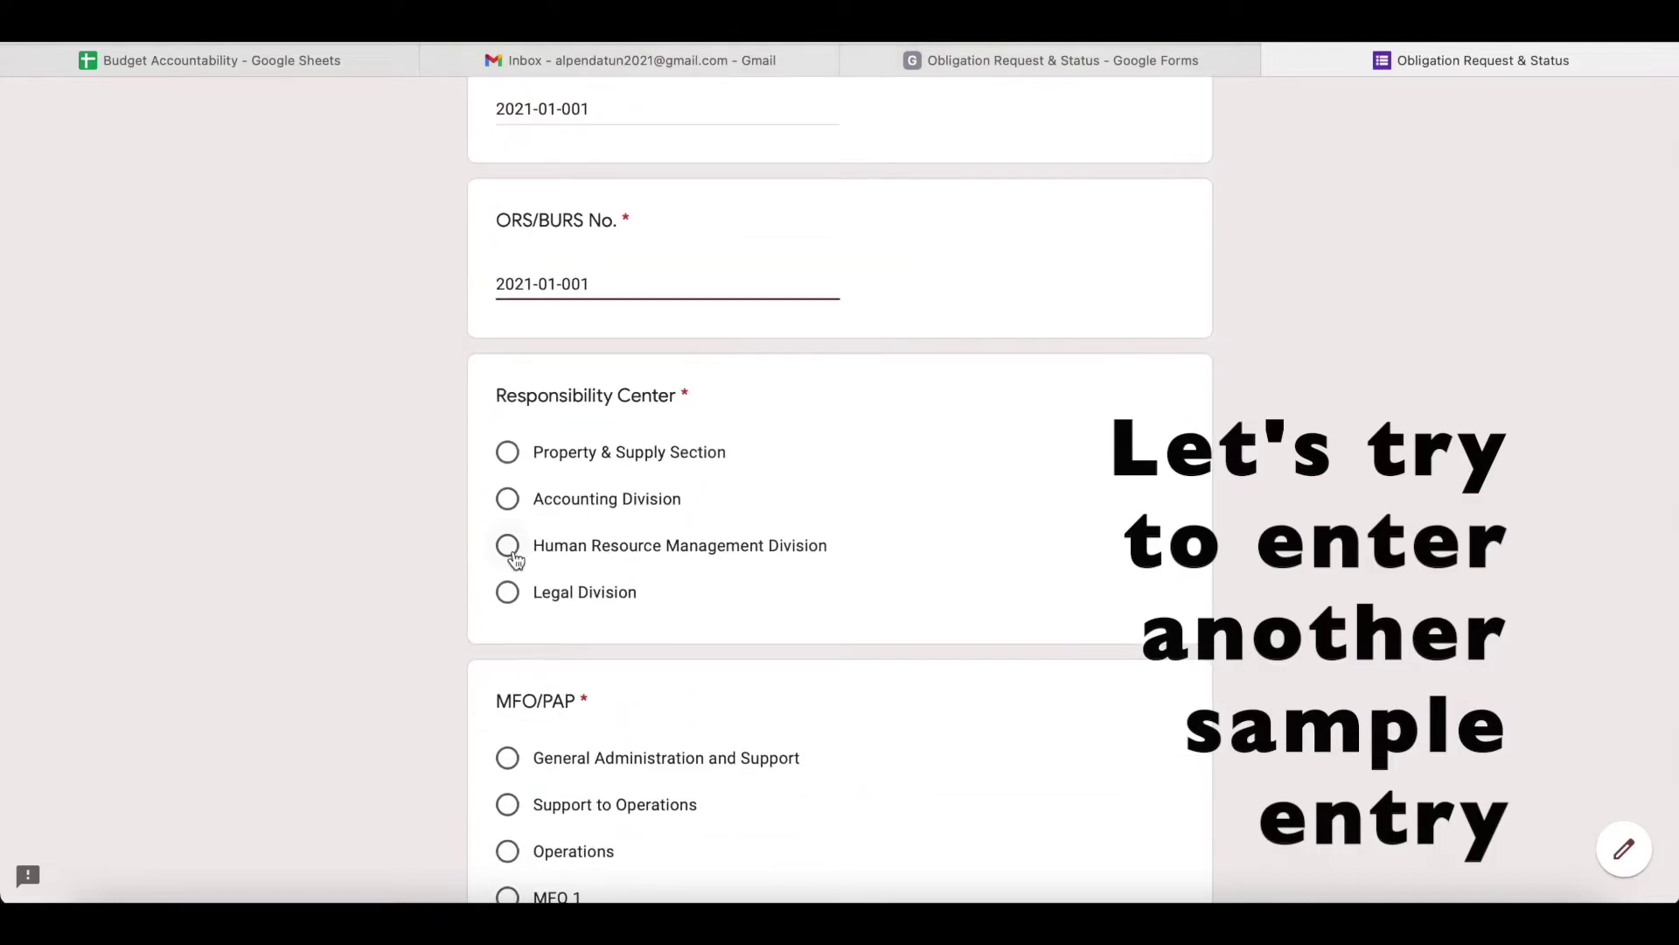
{"action": "left_click", "coordinate": [507, 543]}
{"action": "left_click", "coordinate": [507, 412]}
{"action": "type", "text": "1234567890"}
{"action": "scroll", "coordinate": [557, 731], "scroll_direction": "down", "scroll_amount": 3}
{"action": "left_click", "coordinate": [599, 548]}
{"action": "left_click", "coordinate": [542, 594]}
{"action": "type", "text": "Juan dela Cruz"}
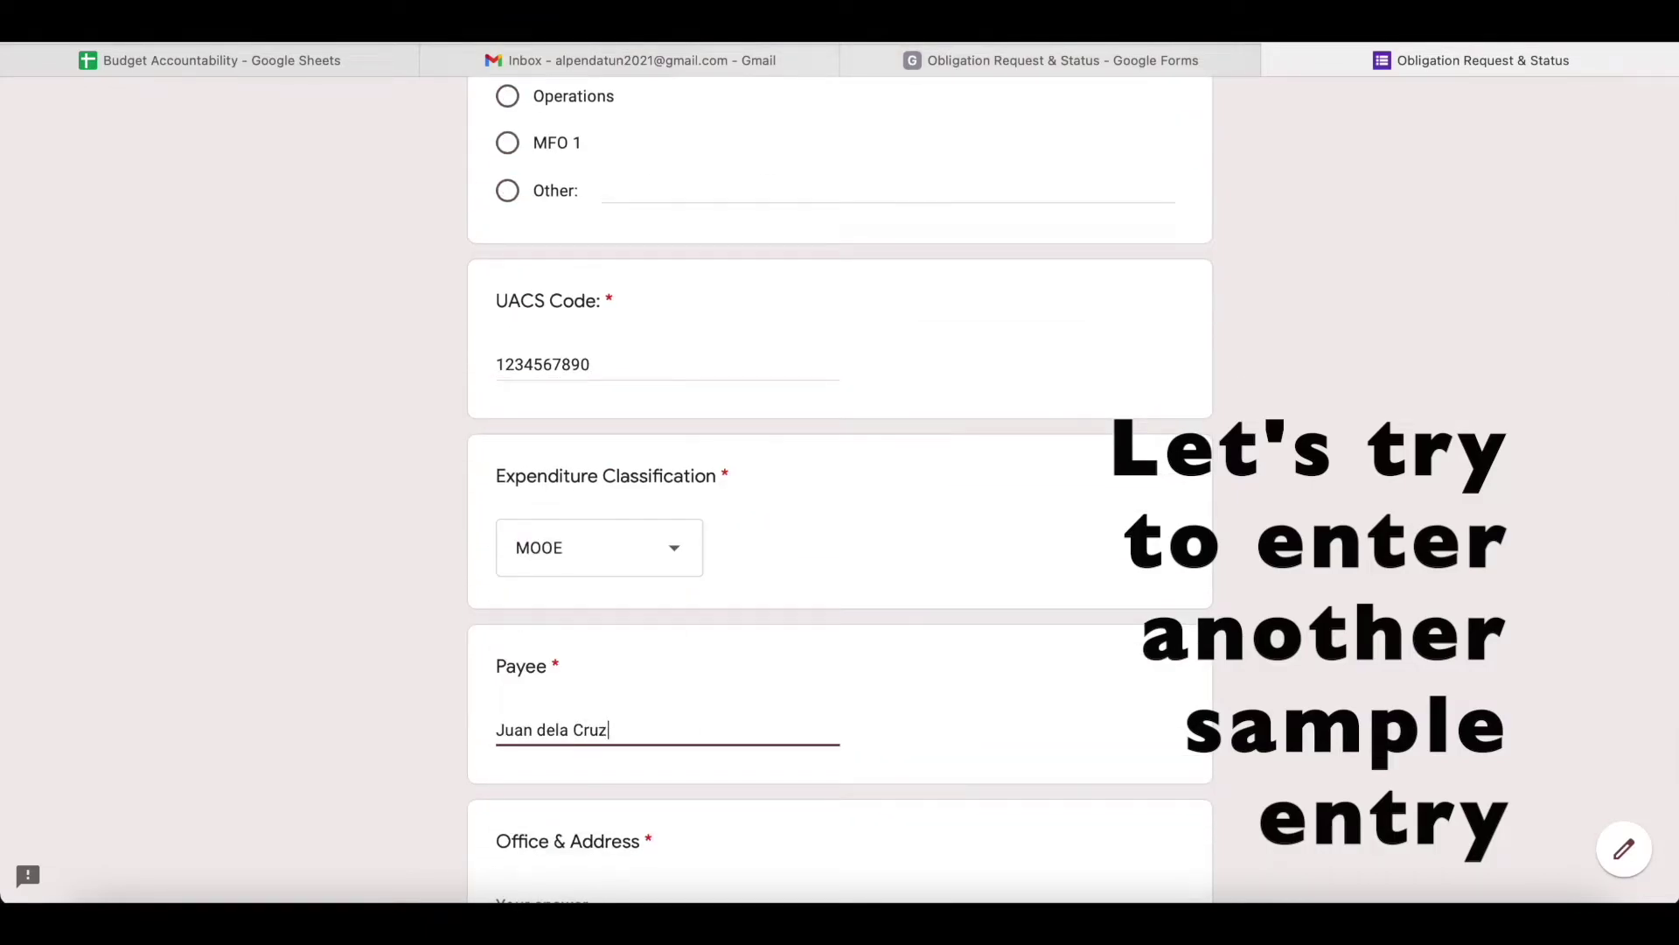
{"action": "type", "text": "ABC CoElectricity35000"}
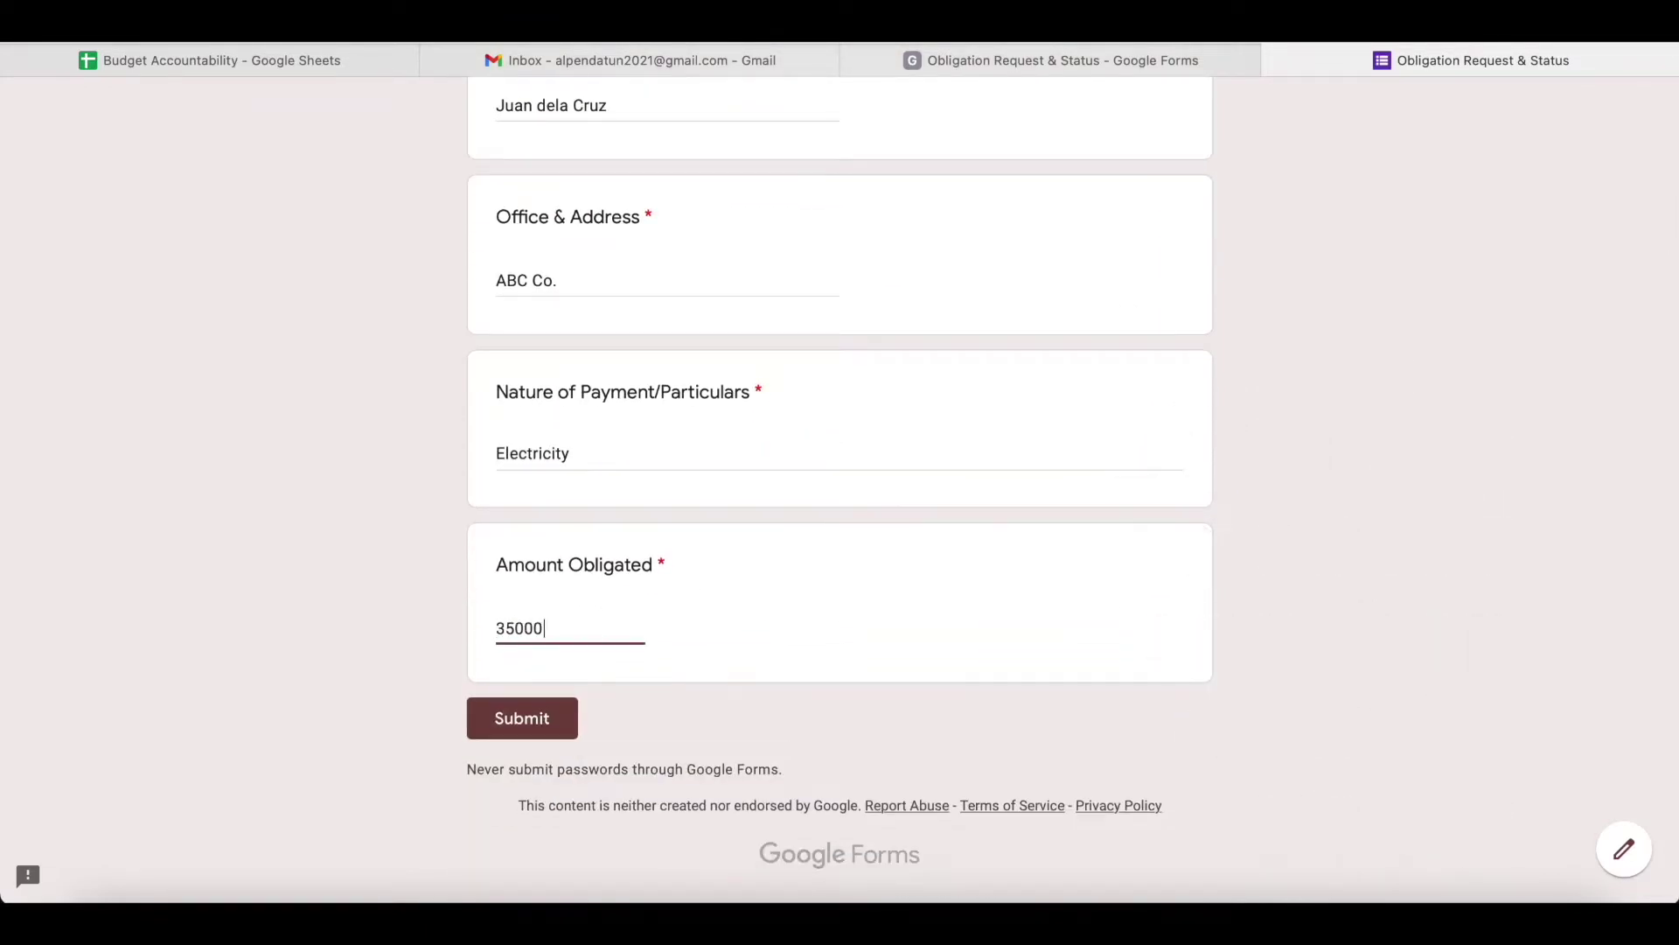
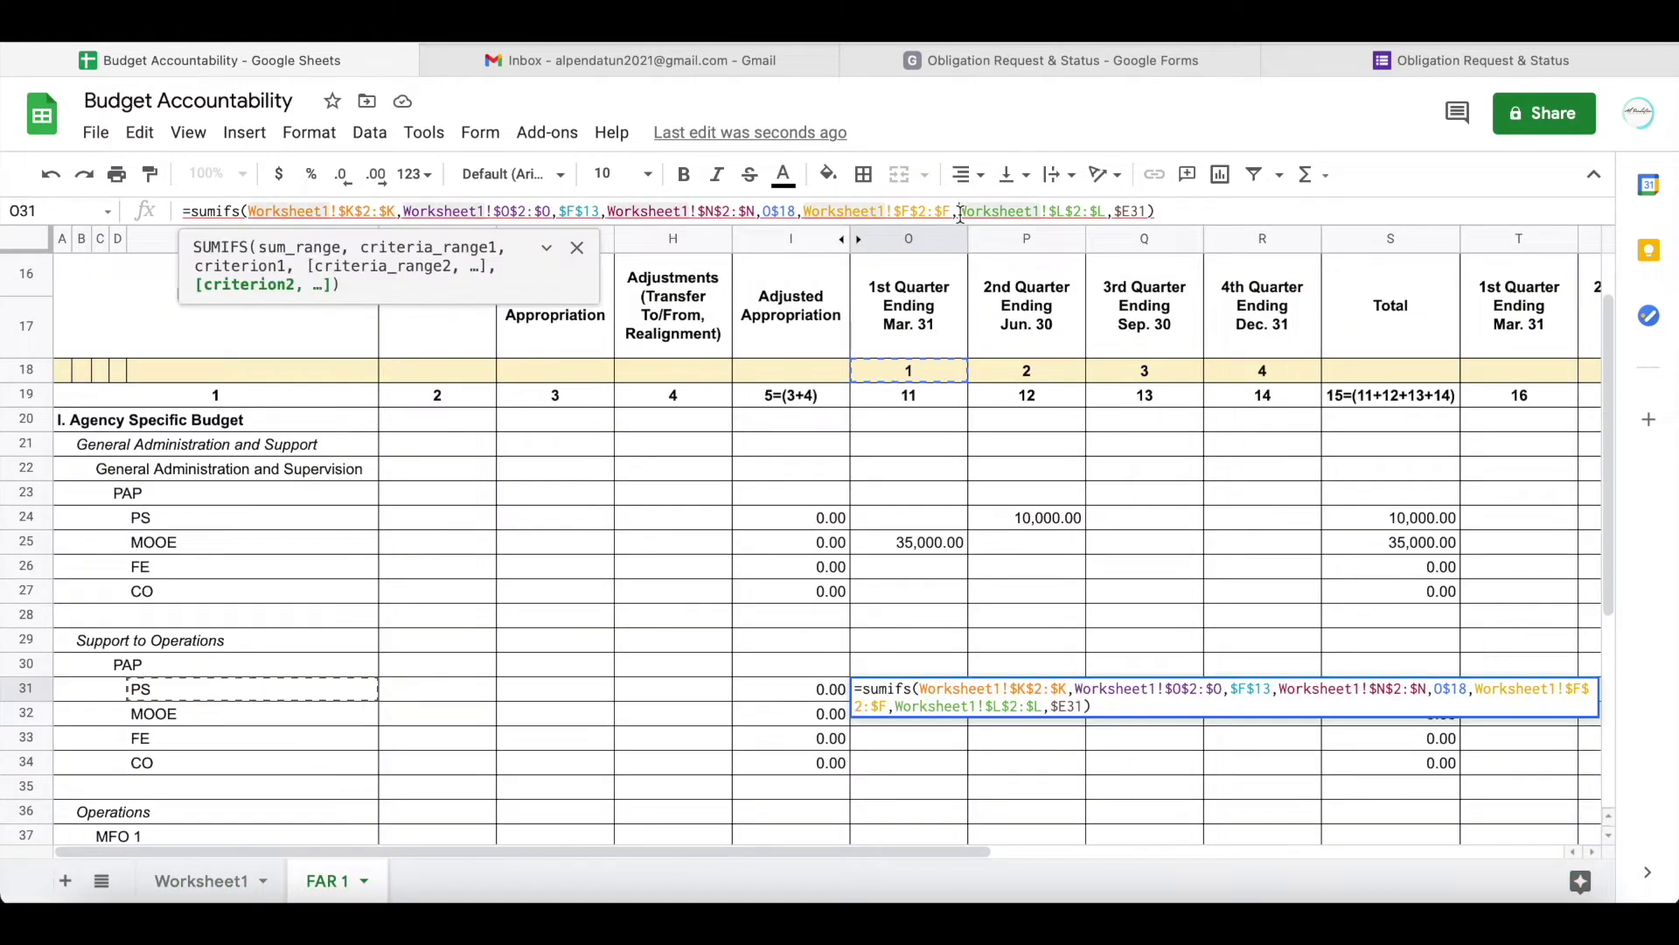
Finish O31's SUMIFS using the Support to Operations label B29 as an absolute criterion
{"action": "key", "text": "Escape"}
{"action": "left_click", "coordinate": [84, 641]}
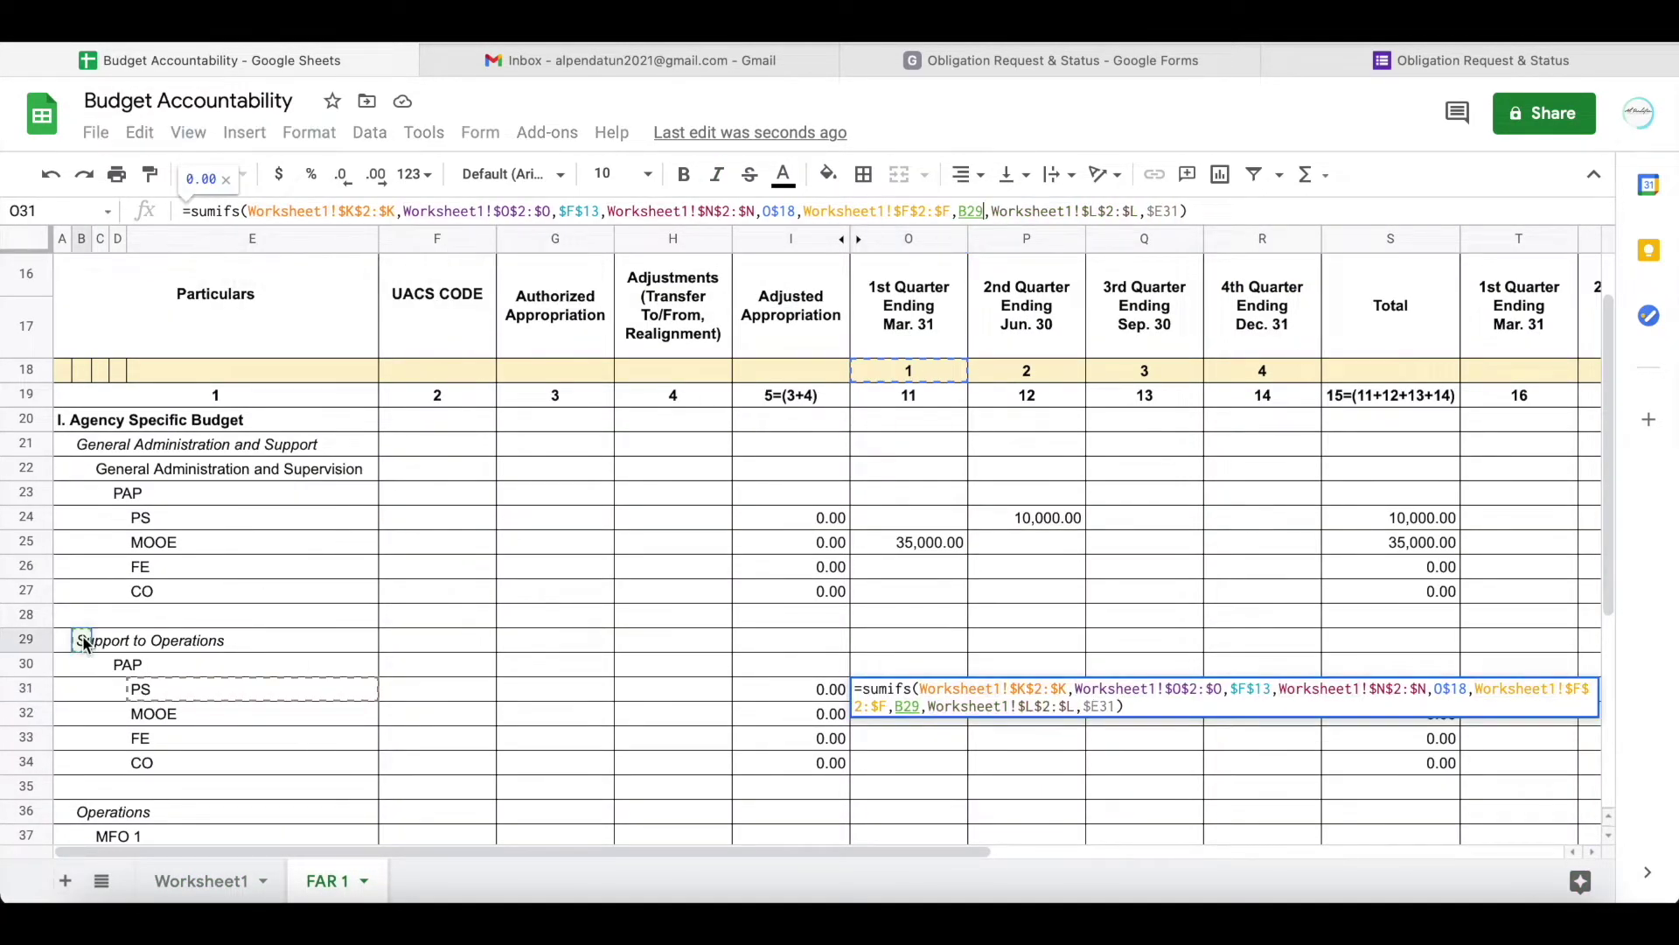
{"action": "key", "text": "Return"}
Wrap O31's formula as IF(SUMIFS(…)=0,"",SUMIFS(…)) so zero sums show blank
{"action": "scroll", "coordinate": [770, 689], "scroll_direction": "down", "scroll_amount": 2}
{"action": "left_click", "coordinate": [402, 211]}
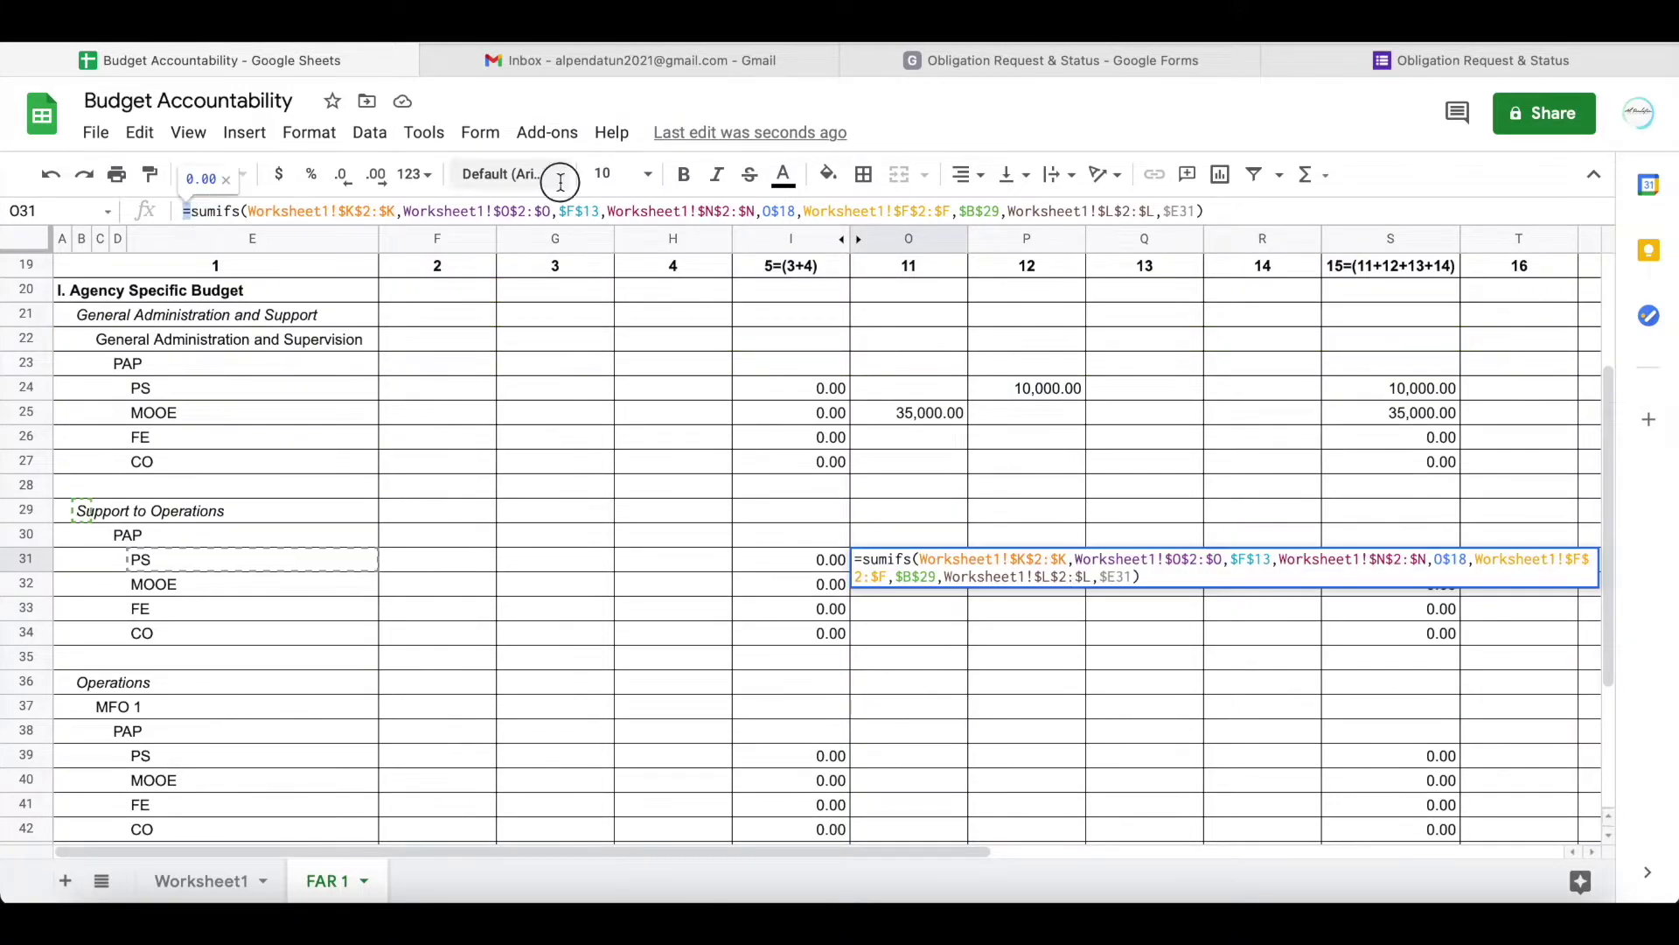
{"action": "triple_click", "coordinate": [204, 213]}
{"action": "key", "text": "ctrl+c"}
{"action": "type", "text": "if("}
{"action": "key", "text": "ctrl+v"}
{"action": "type", "text": "=0,\"\","}
{"action": "key", "text": "ctrl+v"}
{"action": "key", "text": "Return"}
Fill the formula across O31:R31 and paste it into rows 32–34
{"action": "key", "text": "shift+Right"}
{"action": "key", "text": "shift+Right"}
{"action": "key", "text": "shift+Right"}
{"action": "key", "text": "ctrl+r"}
{"action": "key", "text": "Down"}
{"action": "key", "text": "shift+Down"}
{"action": "key", "text": "shift+Down"}
{"action": "key", "text": "ctrl+v"}
{"action": "key", "text": "Up"}
{"action": "key", "text": "Down"}
{"action": "key", "text": "Down"}
{"action": "key", "text": "Up"}
{"action": "key", "text": "Up"}
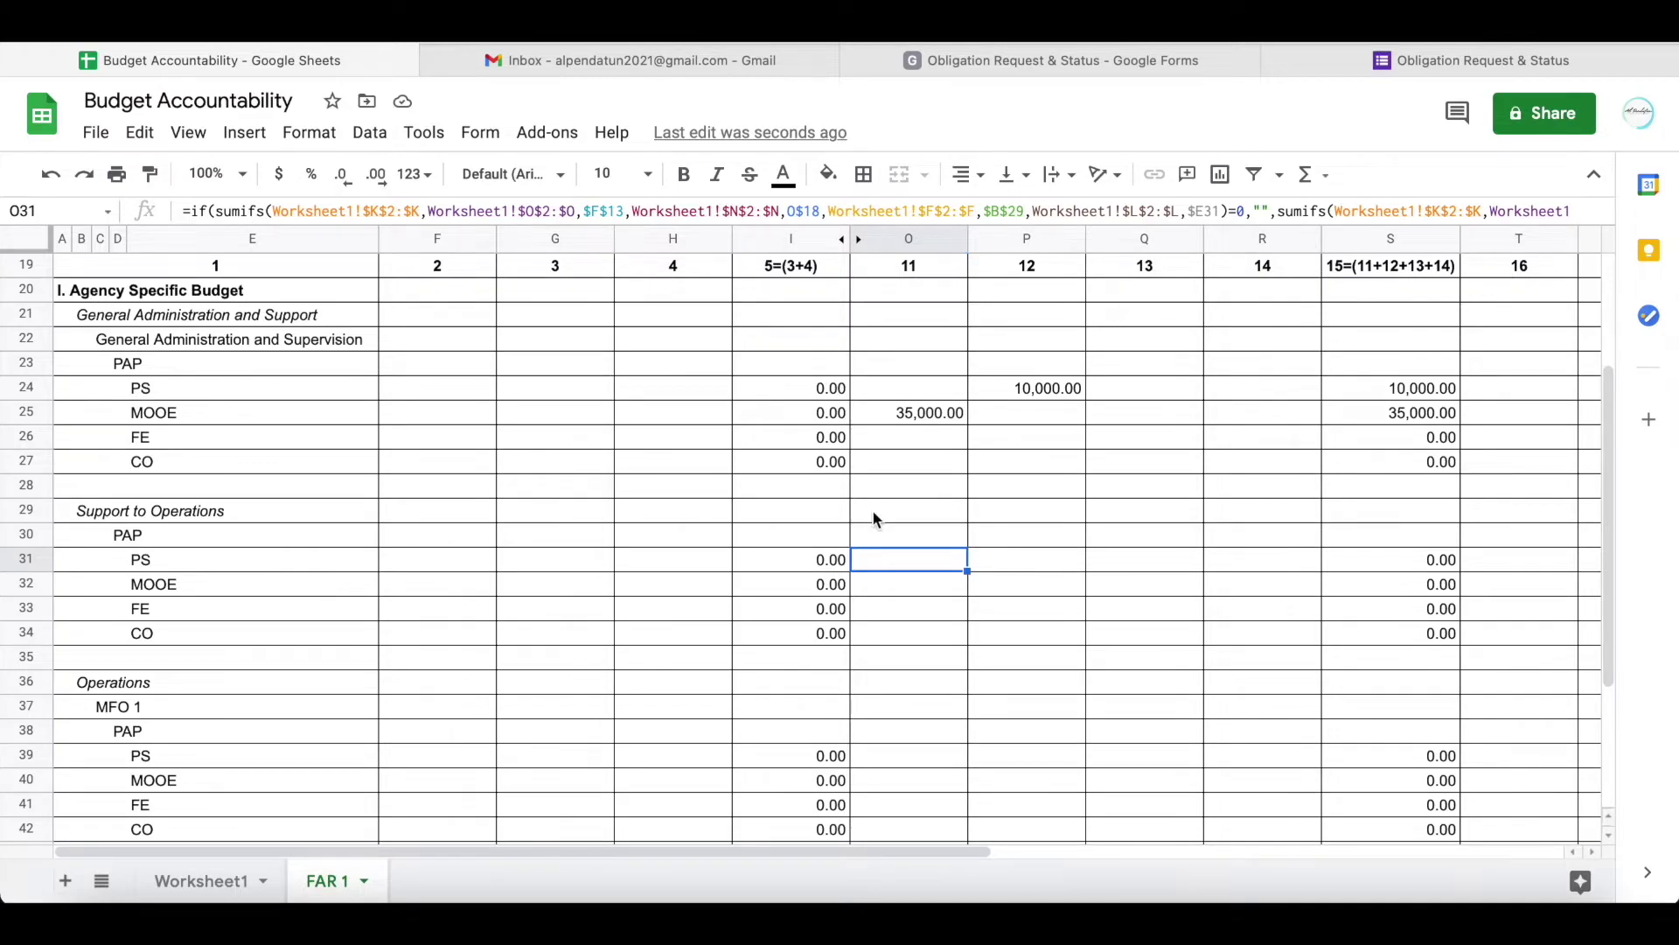
Review the filled rows and cells O39 and O31, then switch to the obligation form
{"action": "scroll", "coordinate": [873, 514], "scroll_direction": "down", "scroll_amount": 2}
{"action": "scroll", "coordinate": [873, 515], "scroll_direction": "down", "scroll_amount": 2}
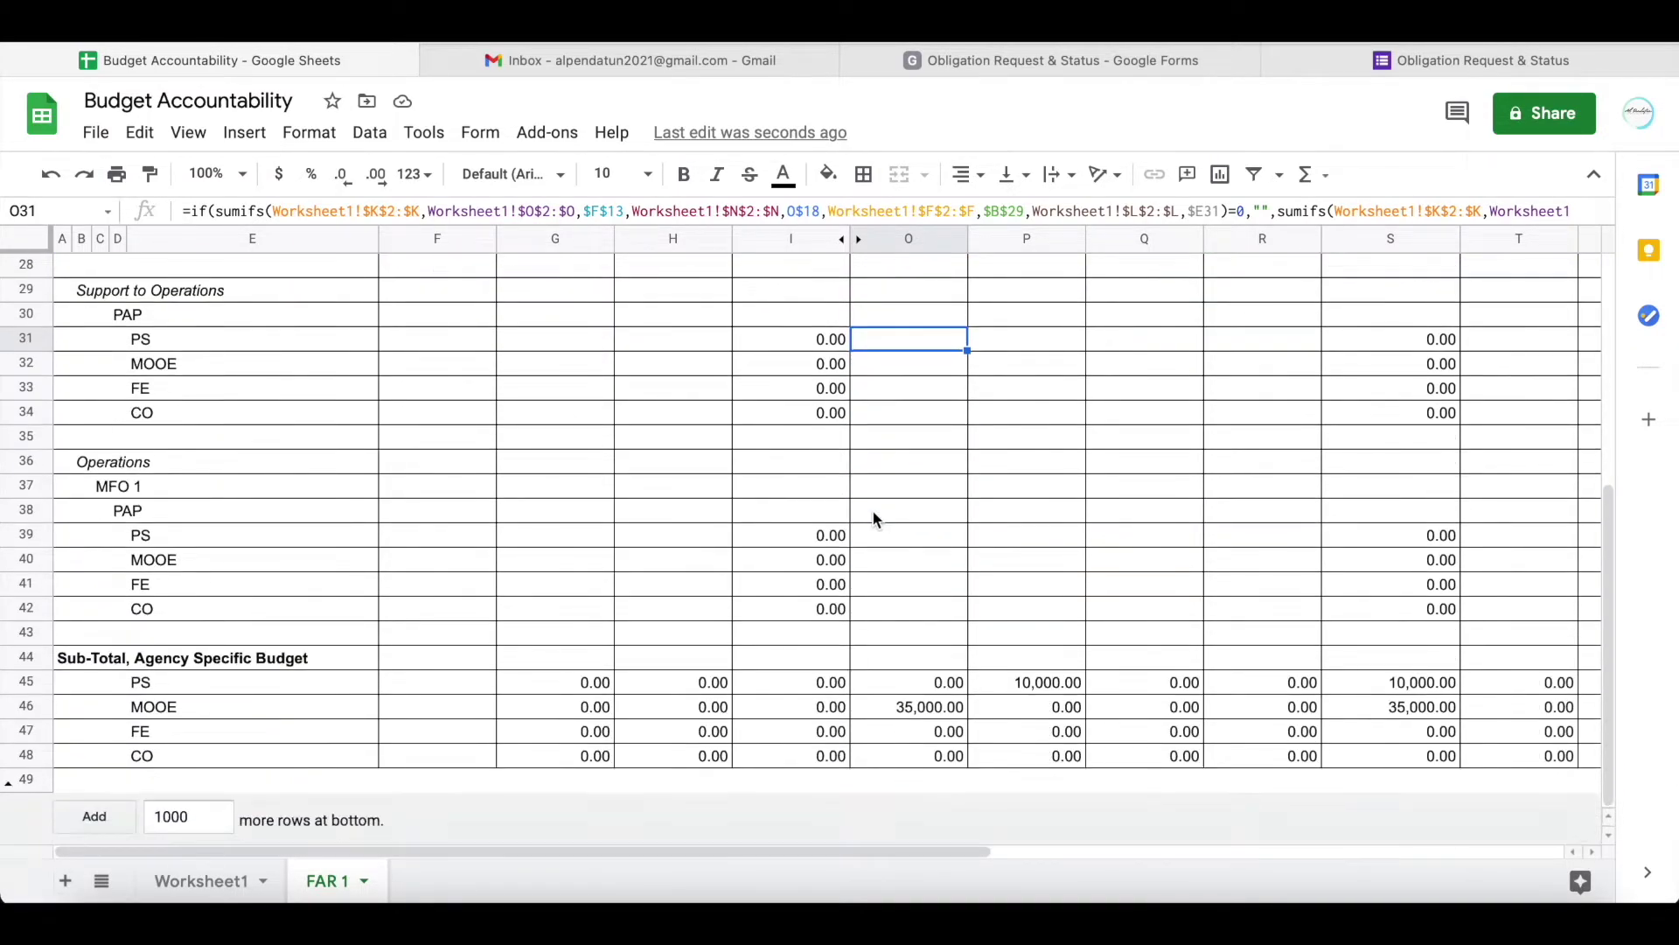
{"action": "scroll", "coordinate": [873, 518], "scroll_direction": "up", "scroll_amount": 1}
{"action": "scroll", "coordinate": [873, 518], "scroll_direction": "up", "scroll_amount": 2}
{"action": "scroll", "coordinate": [873, 518], "scroll_direction": "down", "scroll_amount": 3}
{"action": "scroll", "coordinate": [873, 518], "scroll_direction": "up", "scroll_amount": 2}
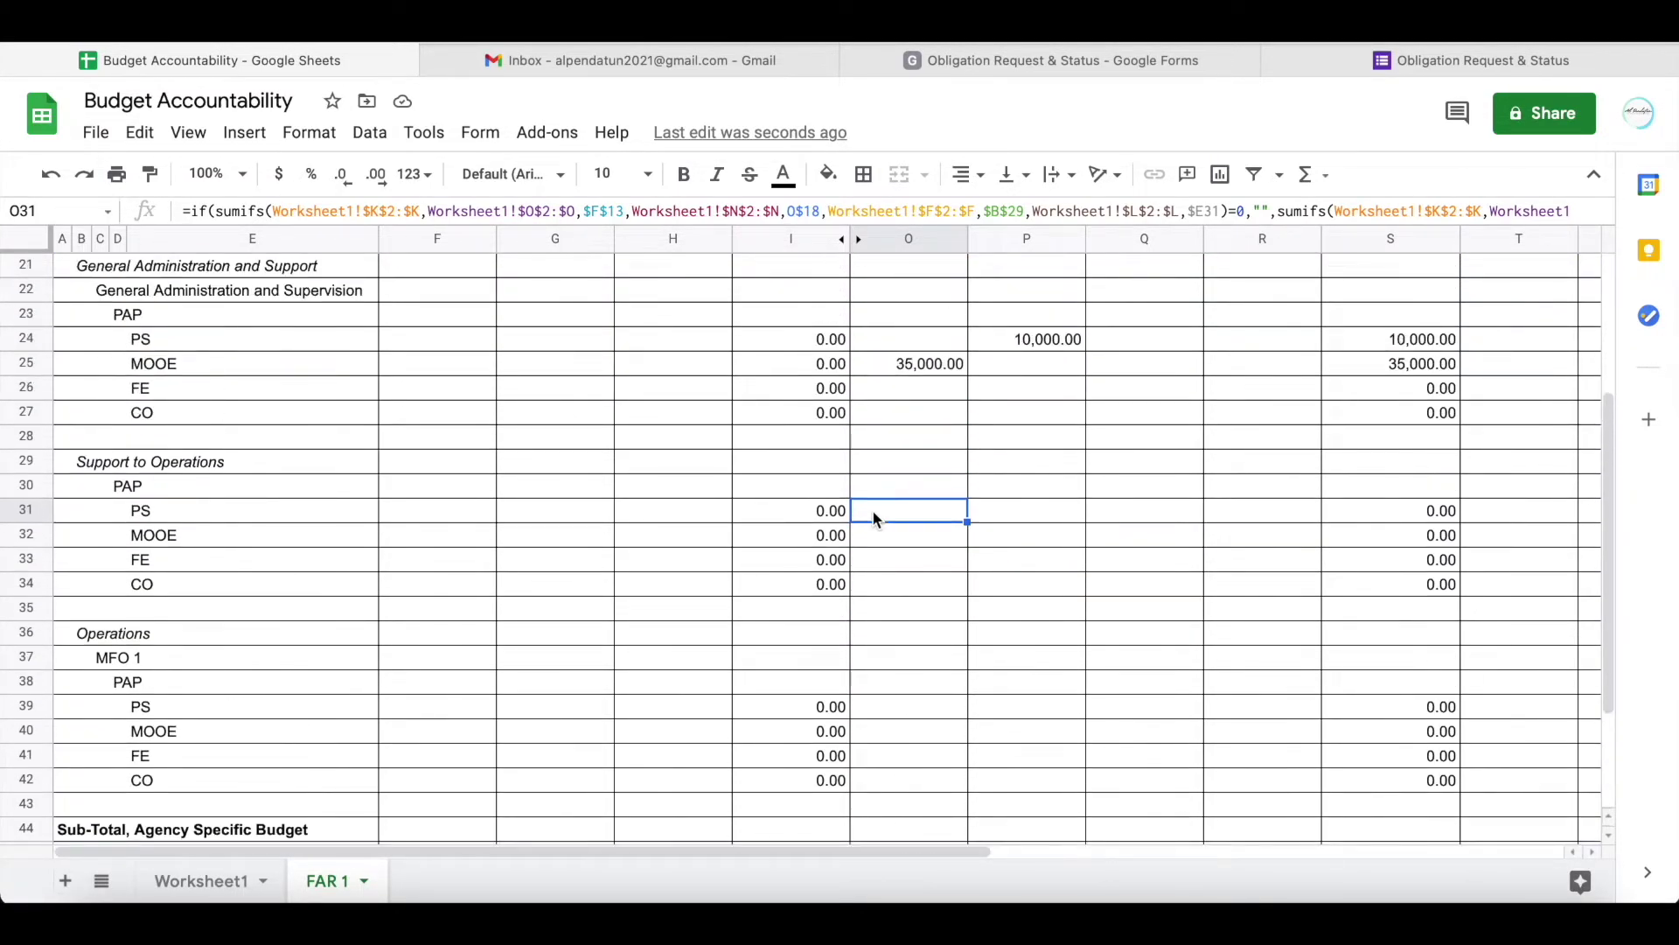
{"action": "scroll", "coordinate": [873, 511], "scroll_direction": "down", "scroll_amount": 1}
{"action": "left_click", "coordinate": [897, 656]}
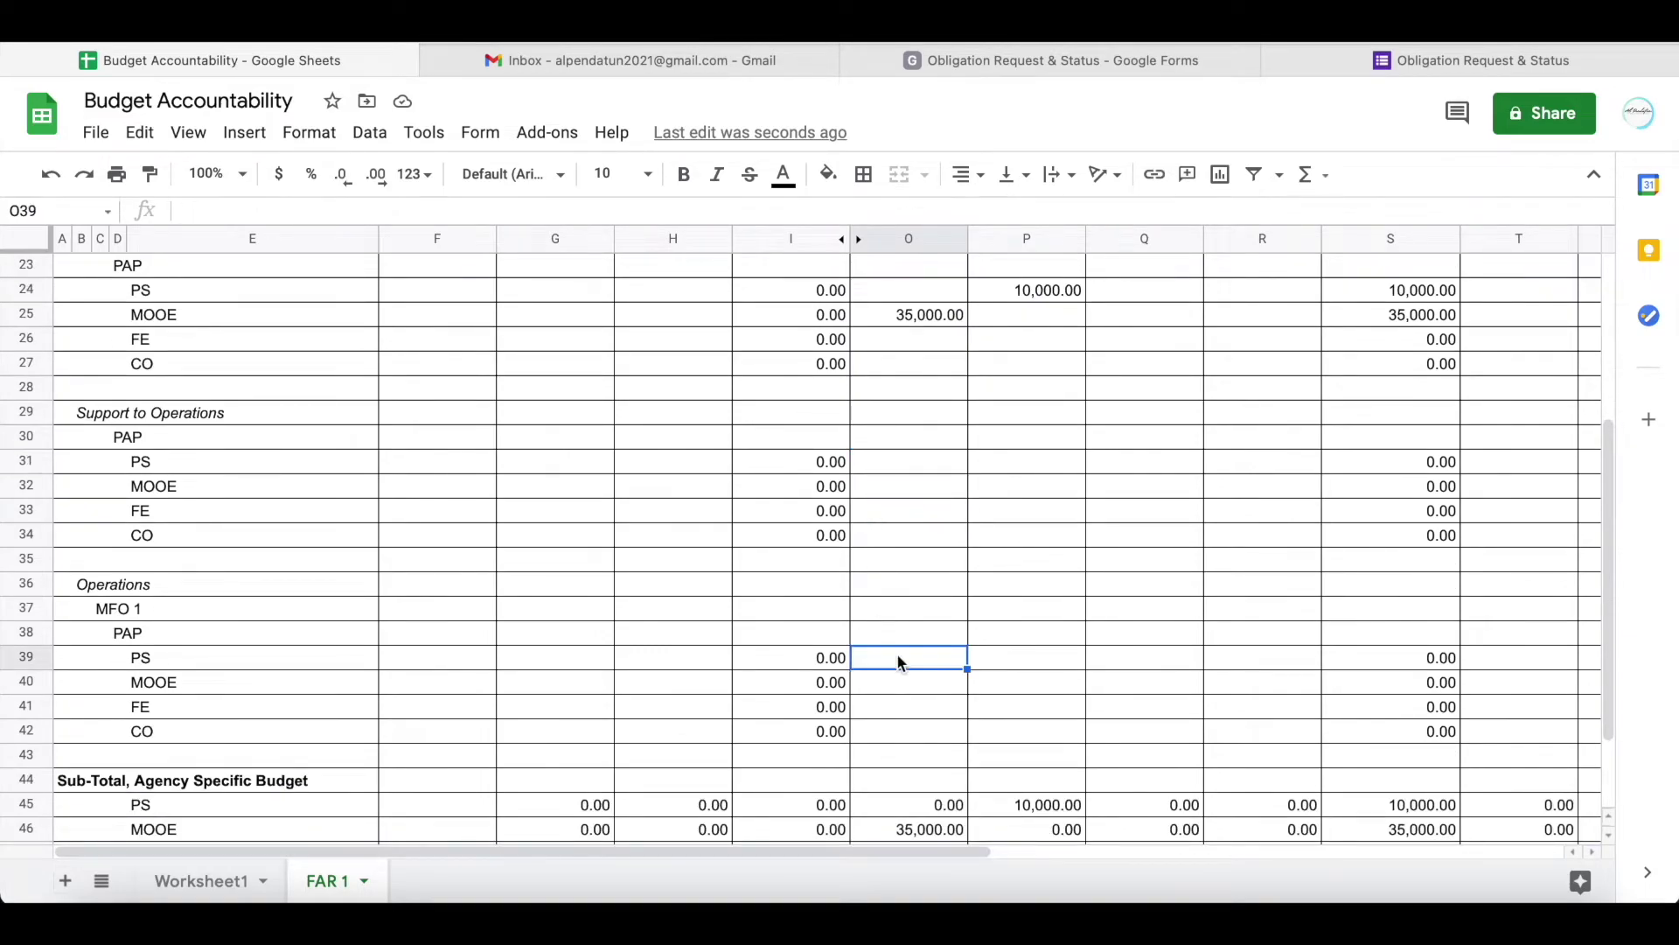
{"action": "scroll", "coordinate": [927, 637], "scroll_direction": "up", "scroll_amount": 2}
{"action": "scroll", "coordinate": [927, 637], "scroll_direction": "down", "scroll_amount": 1}
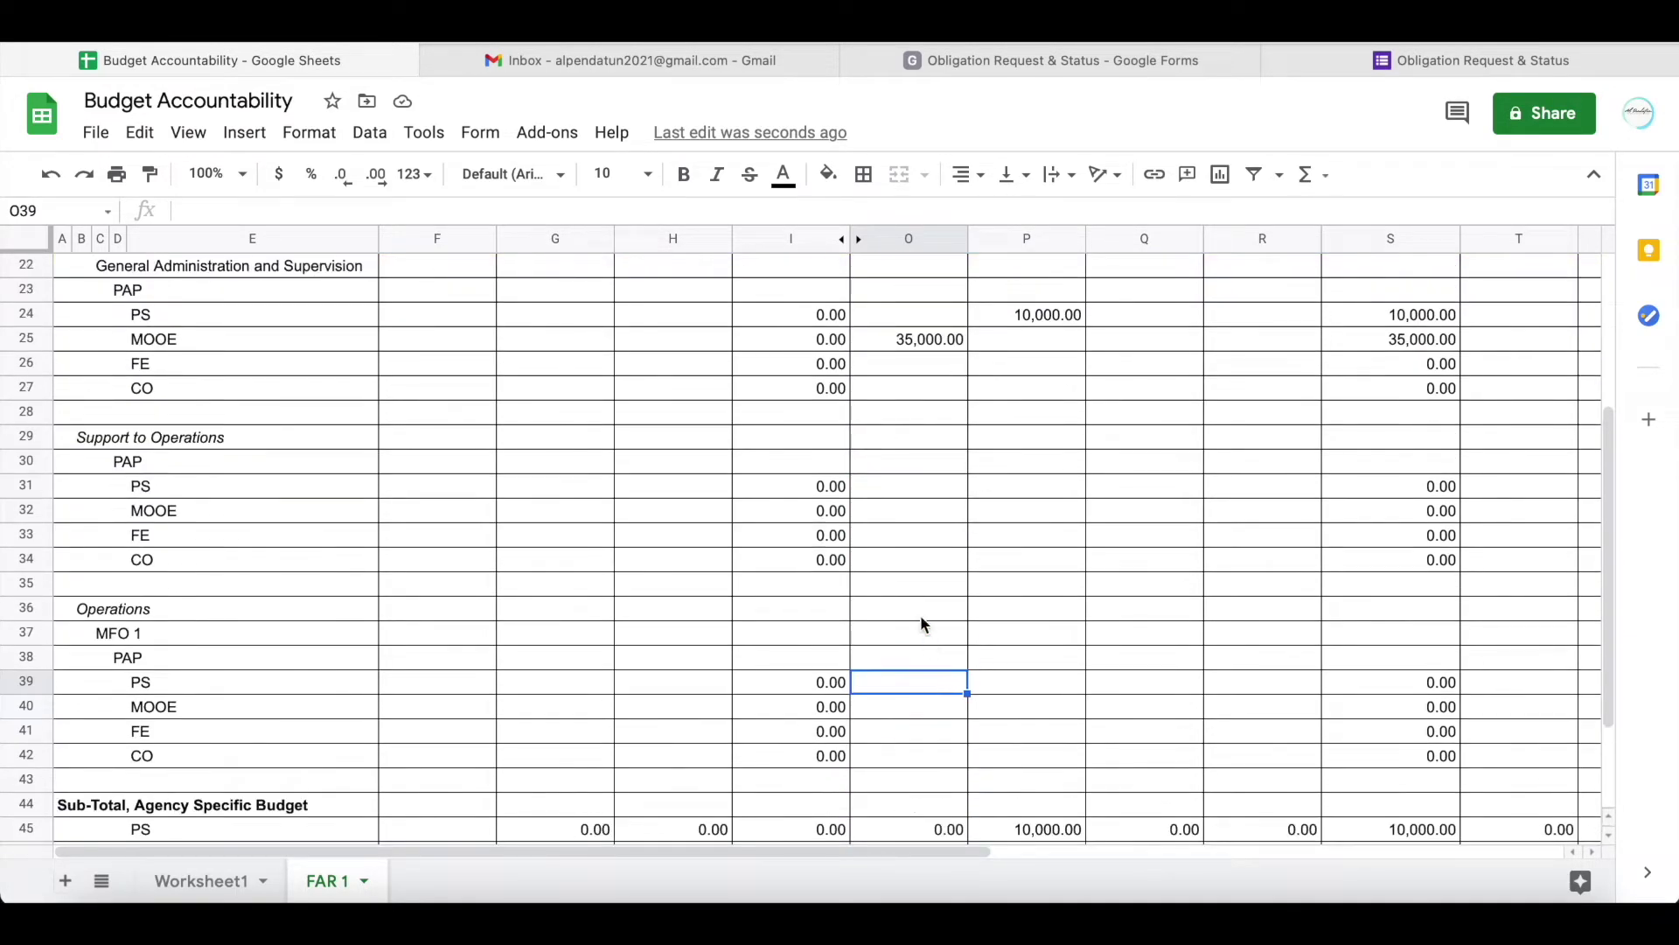
{"action": "left_click", "coordinate": [908, 492]}
{"action": "left_click", "coordinate": [1399, 53]}
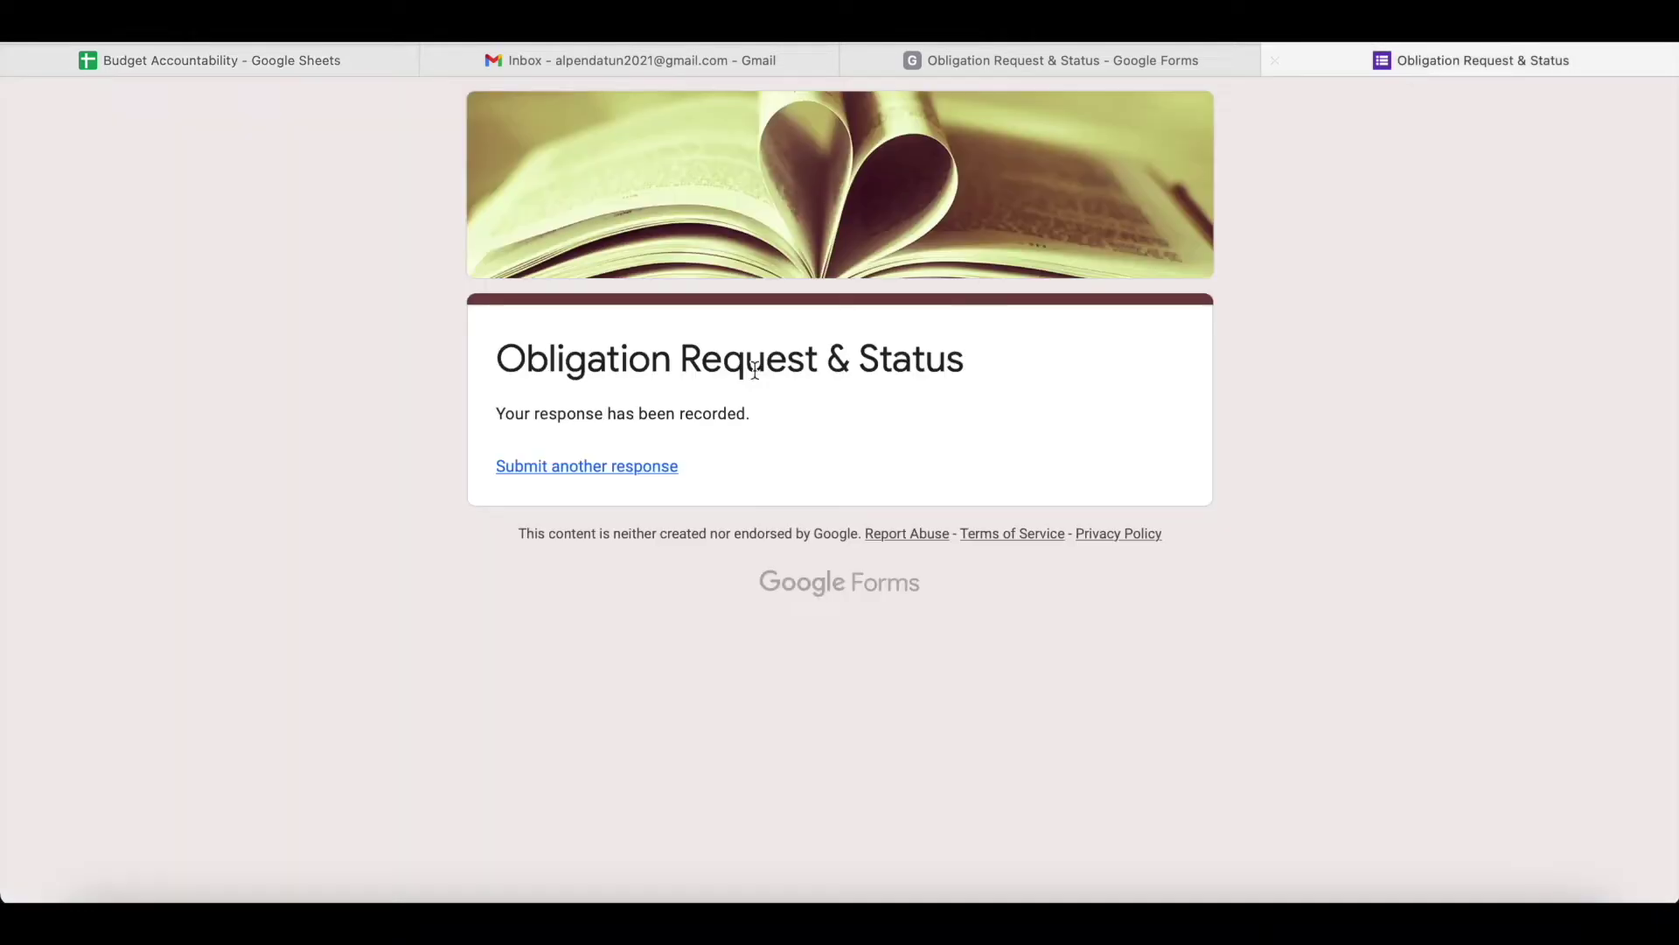
Start another form response and enter the date and reference numbers
{"action": "left_click", "coordinate": [577, 468]}
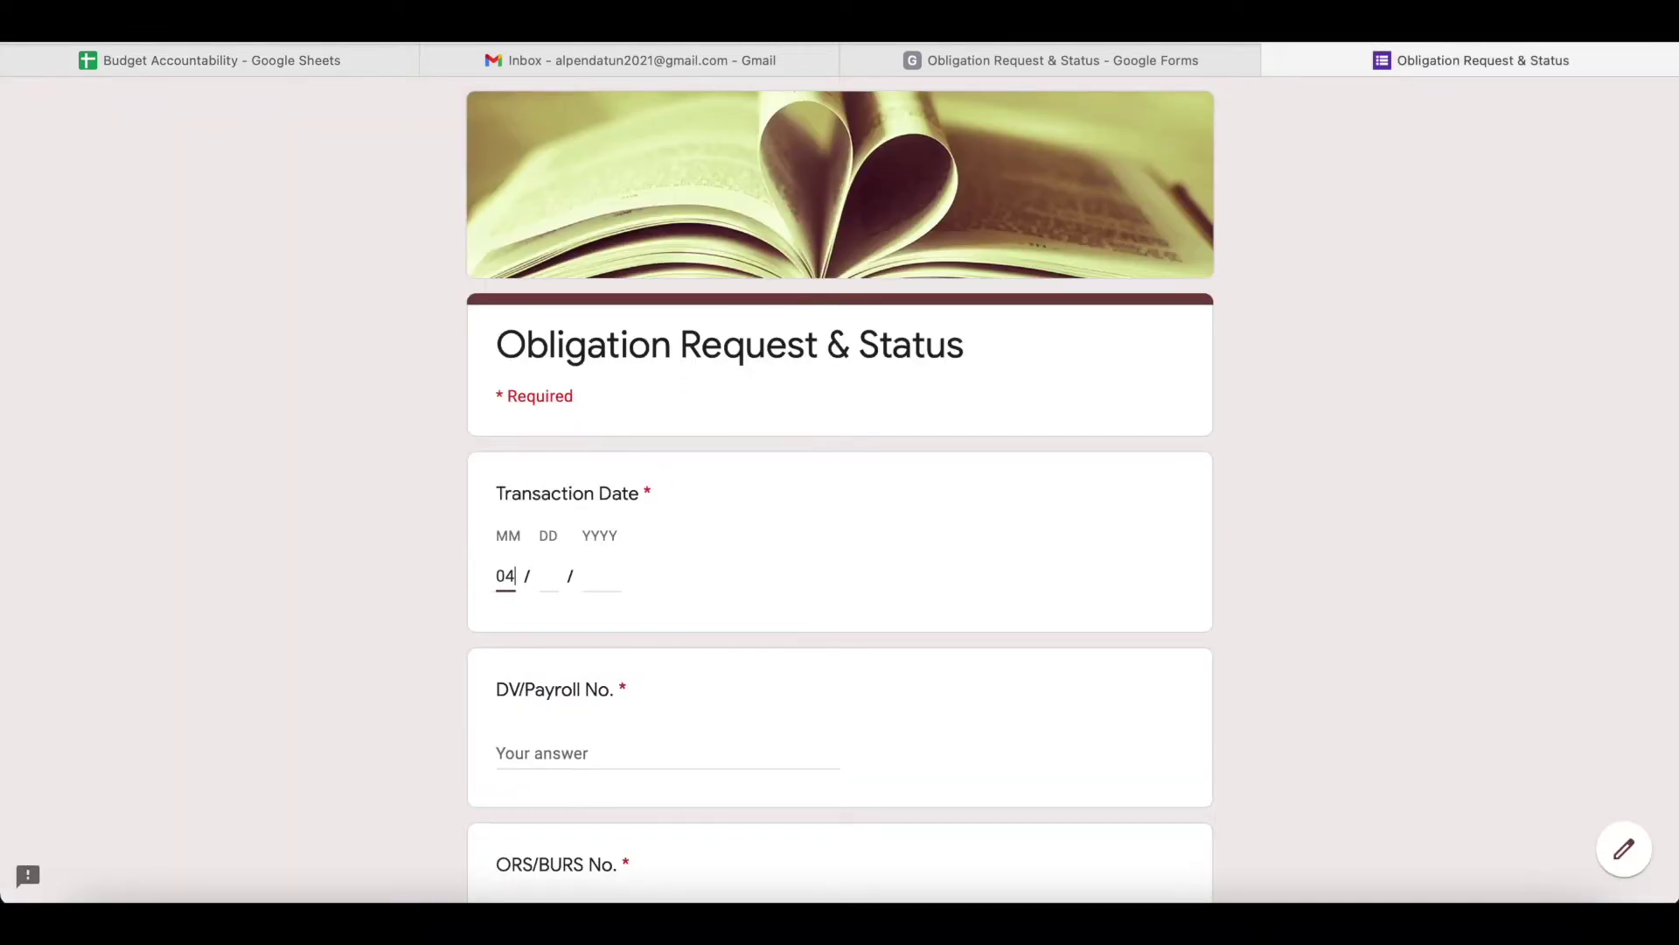
{"action": "key", "text": "Tab"}
{"action": "key", "text": "Tab"}
{"action": "type", "text": "20"}
{"action": "type", "text": "121212"}
{"action": "key", "text": "Tab"}
{"action": "type", "text": "121212"}
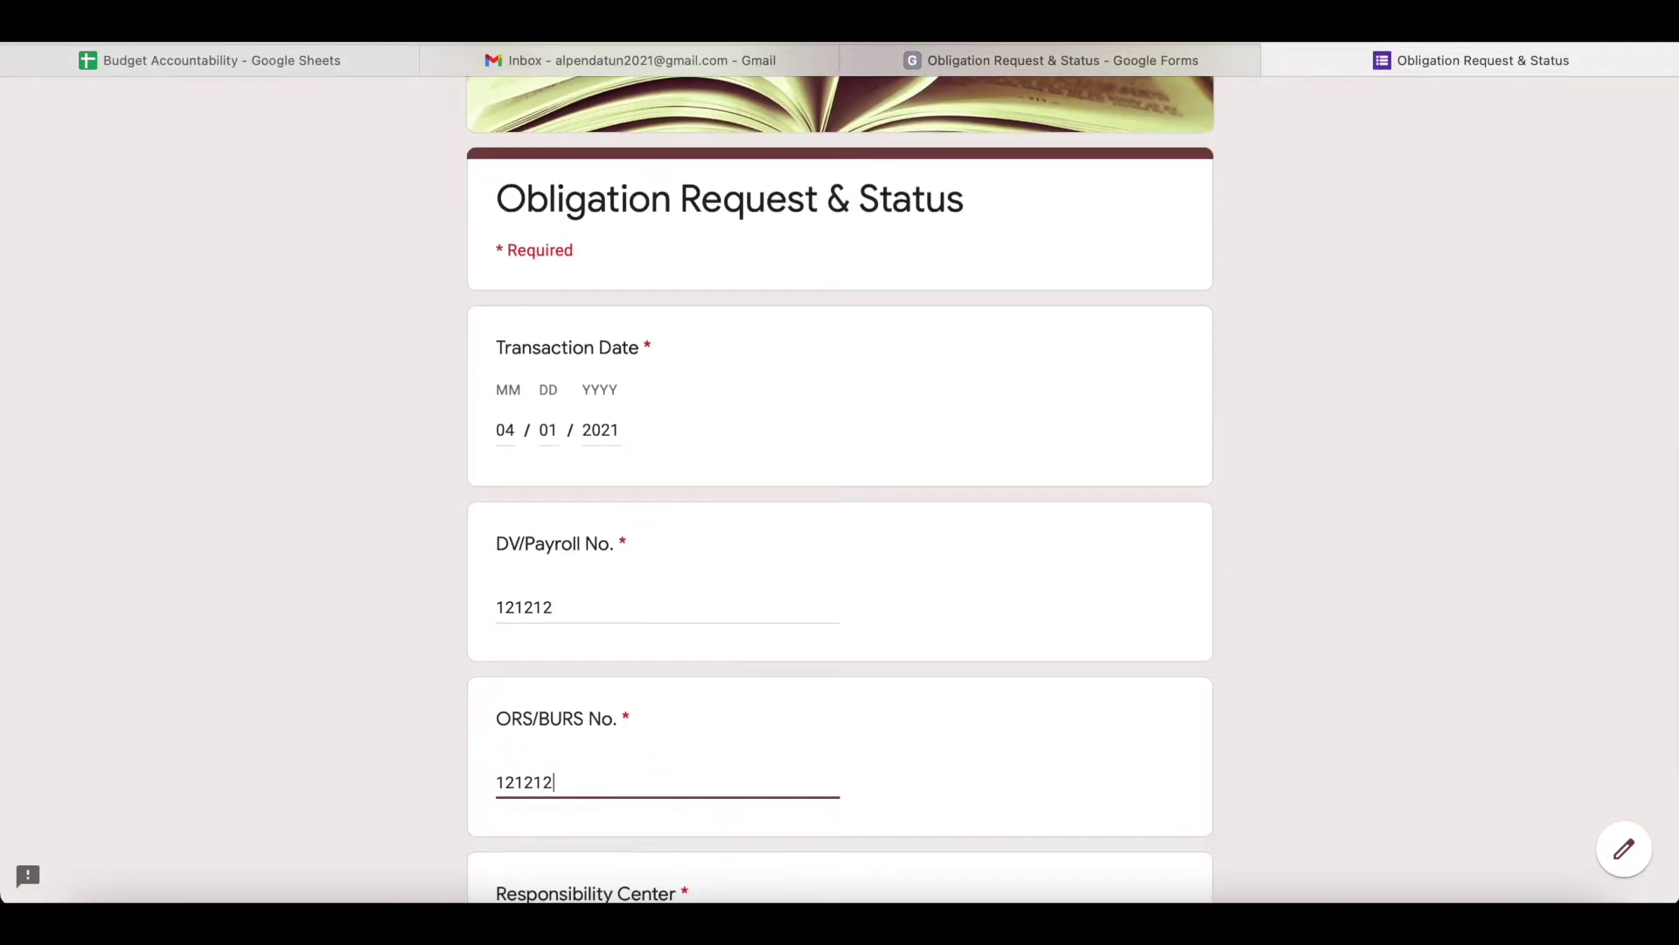
{"action": "scroll", "coordinate": [536, 700], "scroll_direction": "down", "scroll_amount": 3}
Choose Accounting Division, Support to Operations, UACS code 121212 and MOOE classification
{"action": "left_click", "coordinate": [509, 692]}
{"action": "scroll", "coordinate": [509, 683], "scroll_direction": "down", "scroll_amount": 3}
{"action": "left_click", "coordinate": [507, 638]}
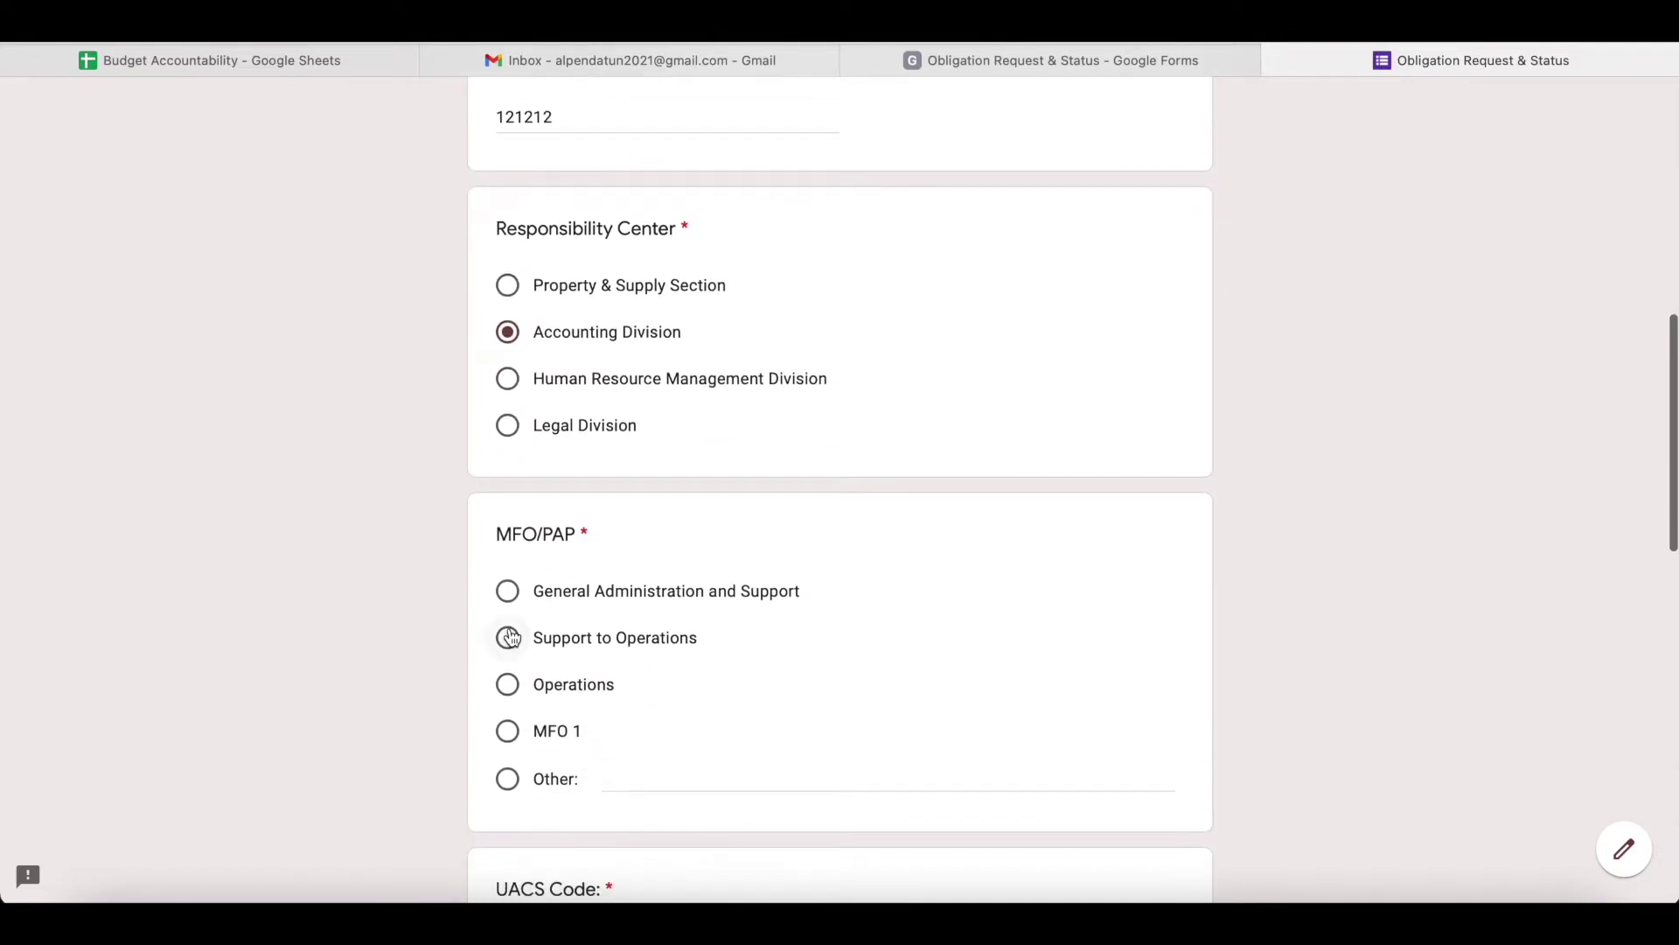
{"action": "scroll", "coordinate": [510, 638], "scroll_direction": "down", "scroll_amount": 3}
{"action": "left_click", "coordinate": [538, 737]}
{"action": "type", "text": "121212"}
{"action": "scroll", "coordinate": [665, 604], "scroll_direction": "down", "scroll_amount": 4}
{"action": "left_click", "coordinate": [677, 600]}
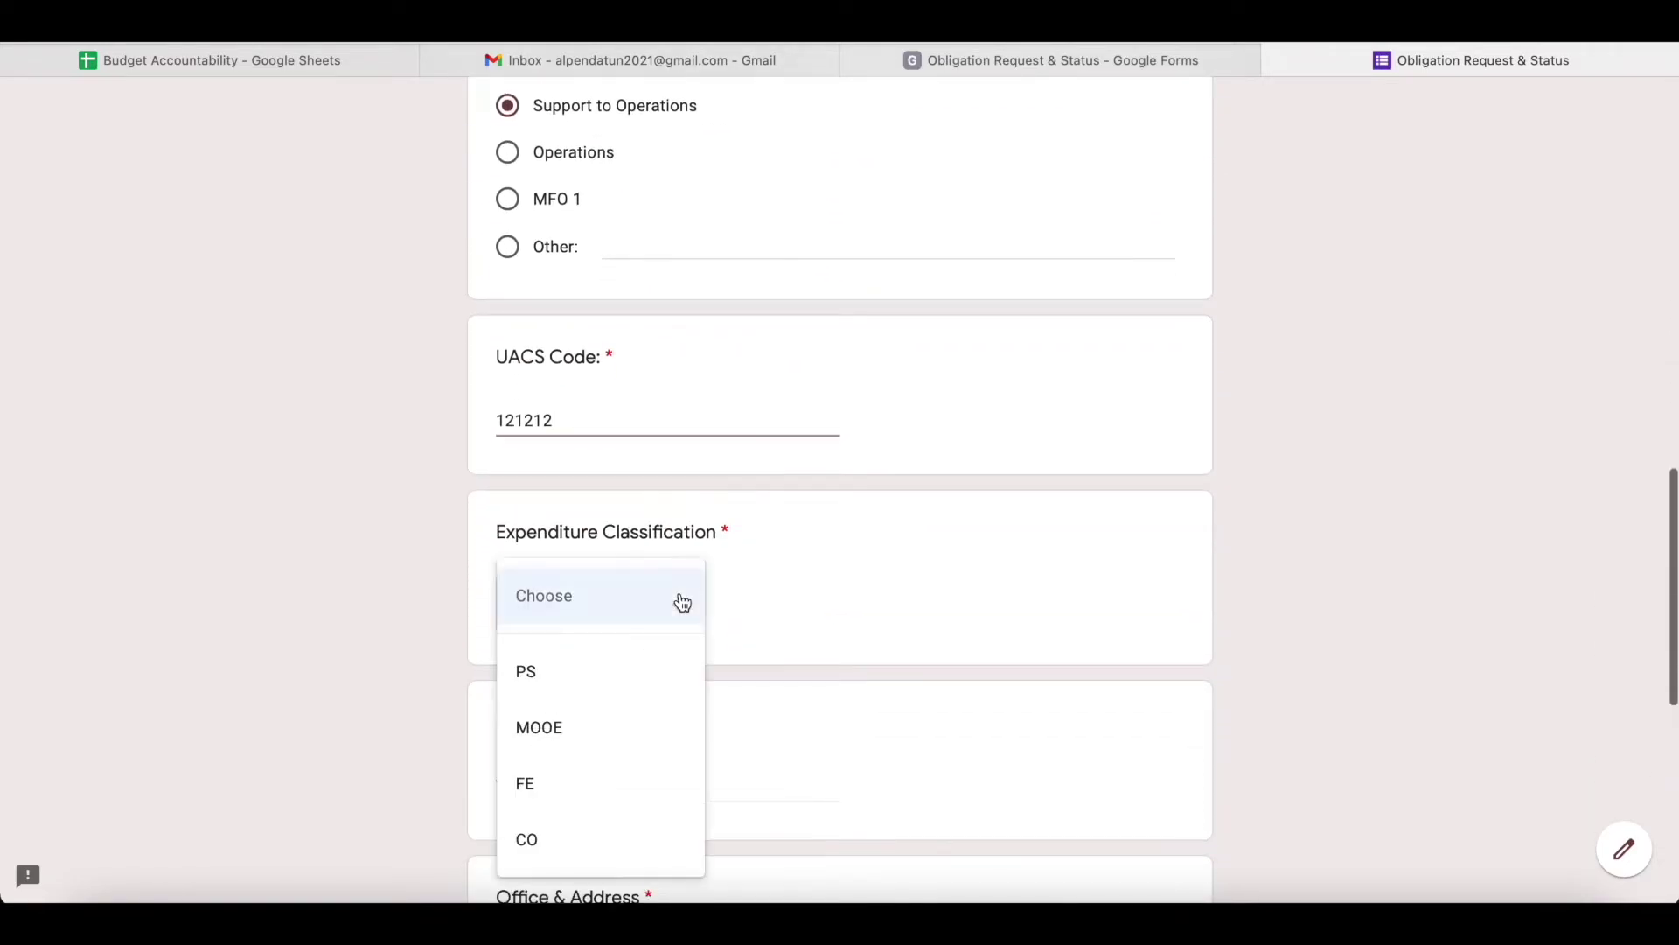
{"action": "left_click", "coordinate": [544, 724]}
Enter payee 'sjdhsj', nature of payment 'jhdsjhd' and the amount, then return to the sheet
{"action": "scroll", "coordinate": [549, 729], "scroll_direction": "down", "scroll_amount": 2}
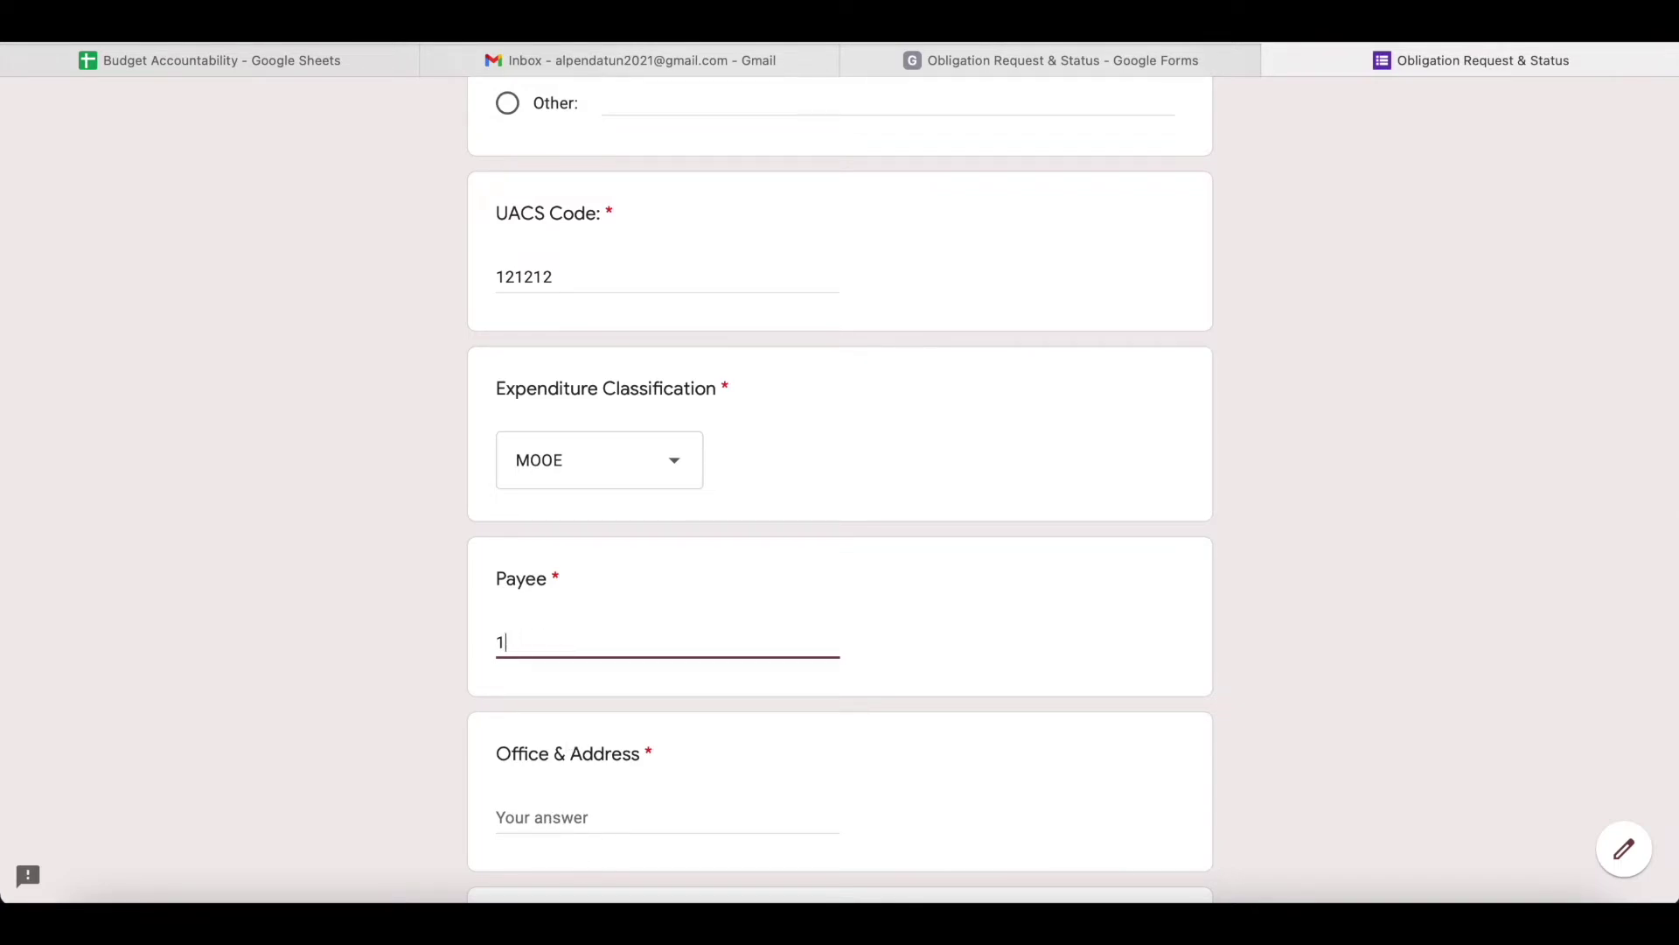
{"action": "type", "text": "sjdhsj"}
{"action": "scroll", "coordinate": [584, 788], "scroll_direction": "down", "scroll_amount": 2}
{"action": "left_click", "coordinate": [581, 814]}
{"action": "type", "text": "jhdsjhd"}
{"action": "scroll", "coordinate": [560, 804], "scroll_direction": "down", "scroll_amount": 2}
{"action": "left_click", "coordinate": [553, 809]}
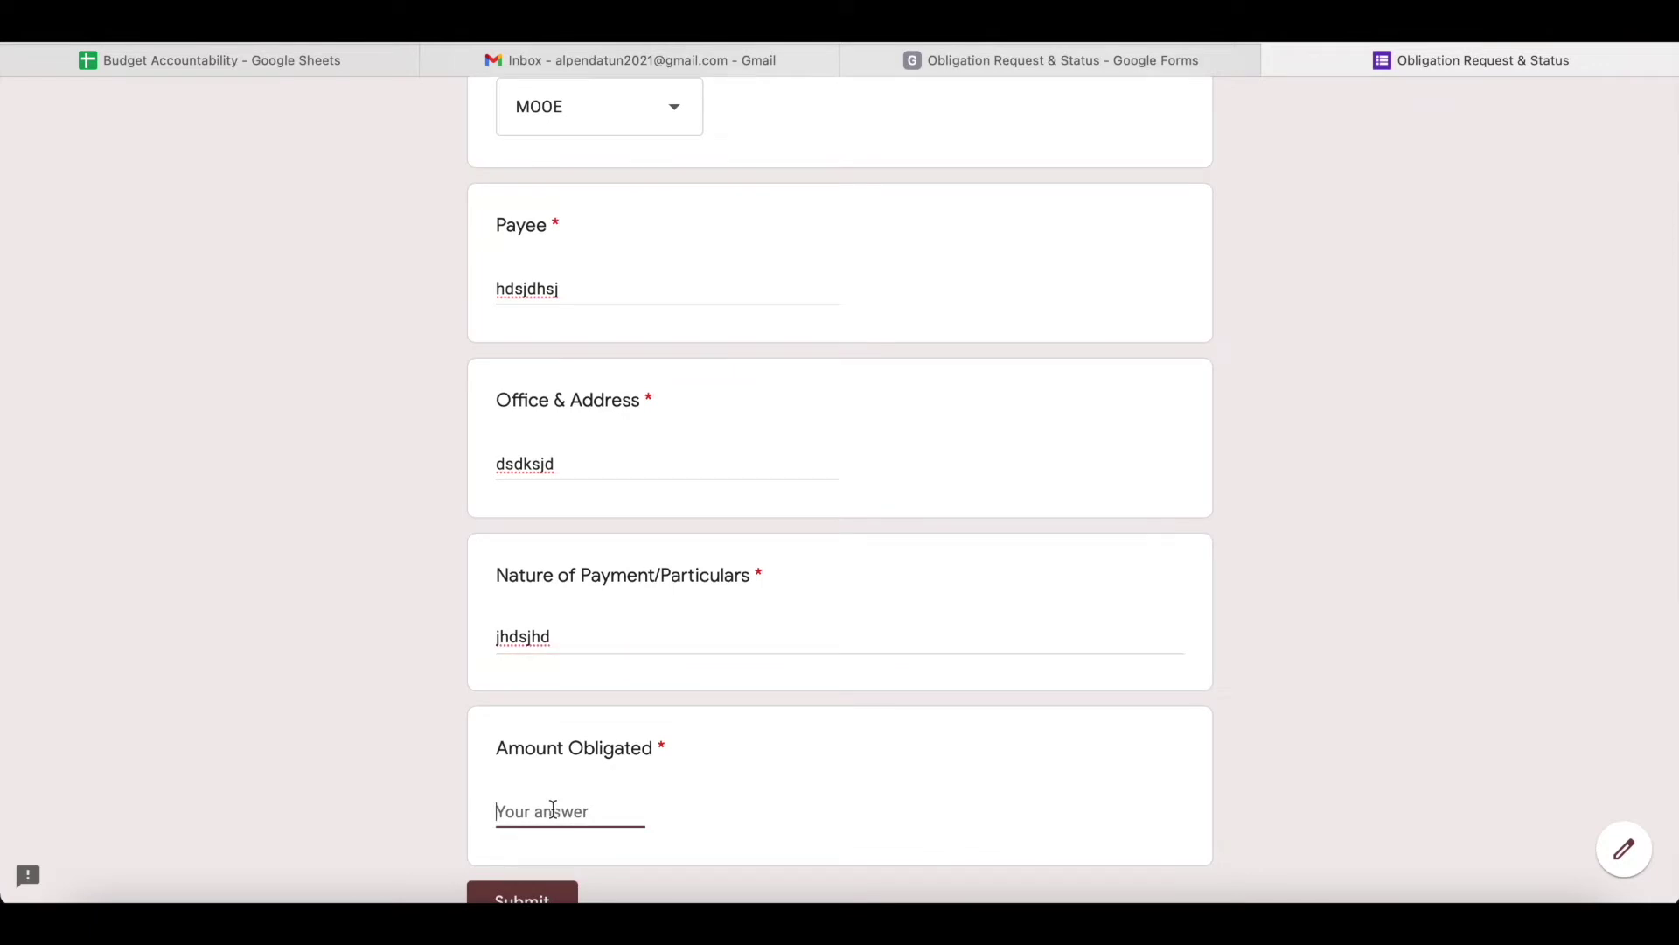
{"action": "scroll", "coordinate": [456, 830], "scroll_direction": "down", "scroll_amount": 2}
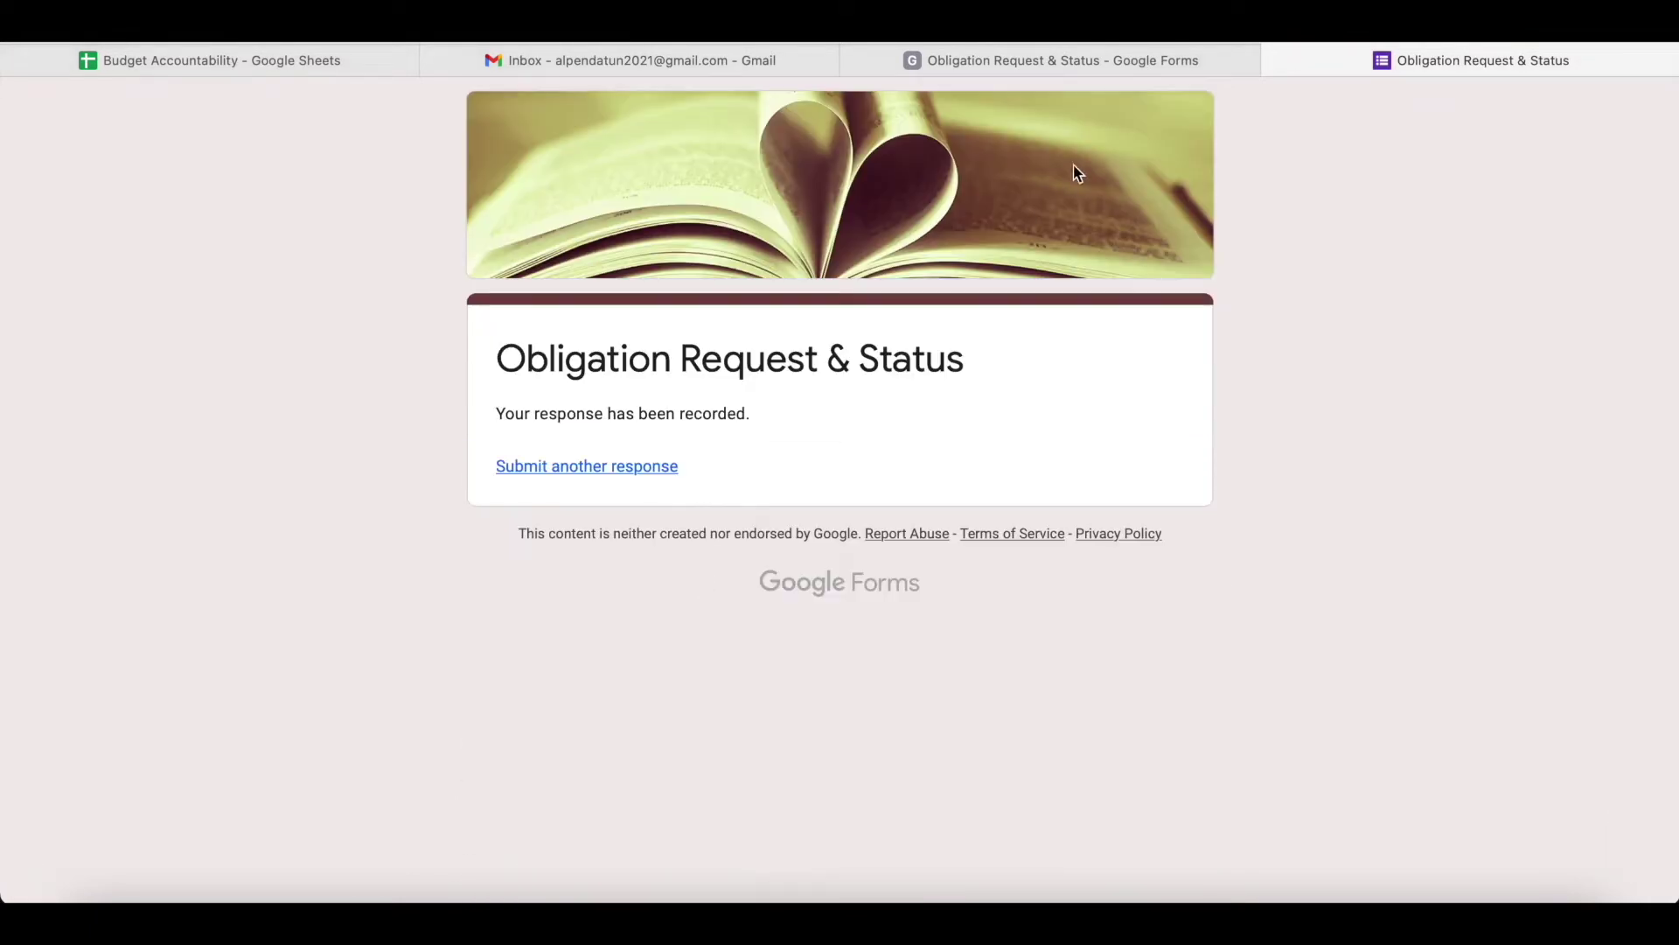
{"action": "left_click", "coordinate": [317, 61]}
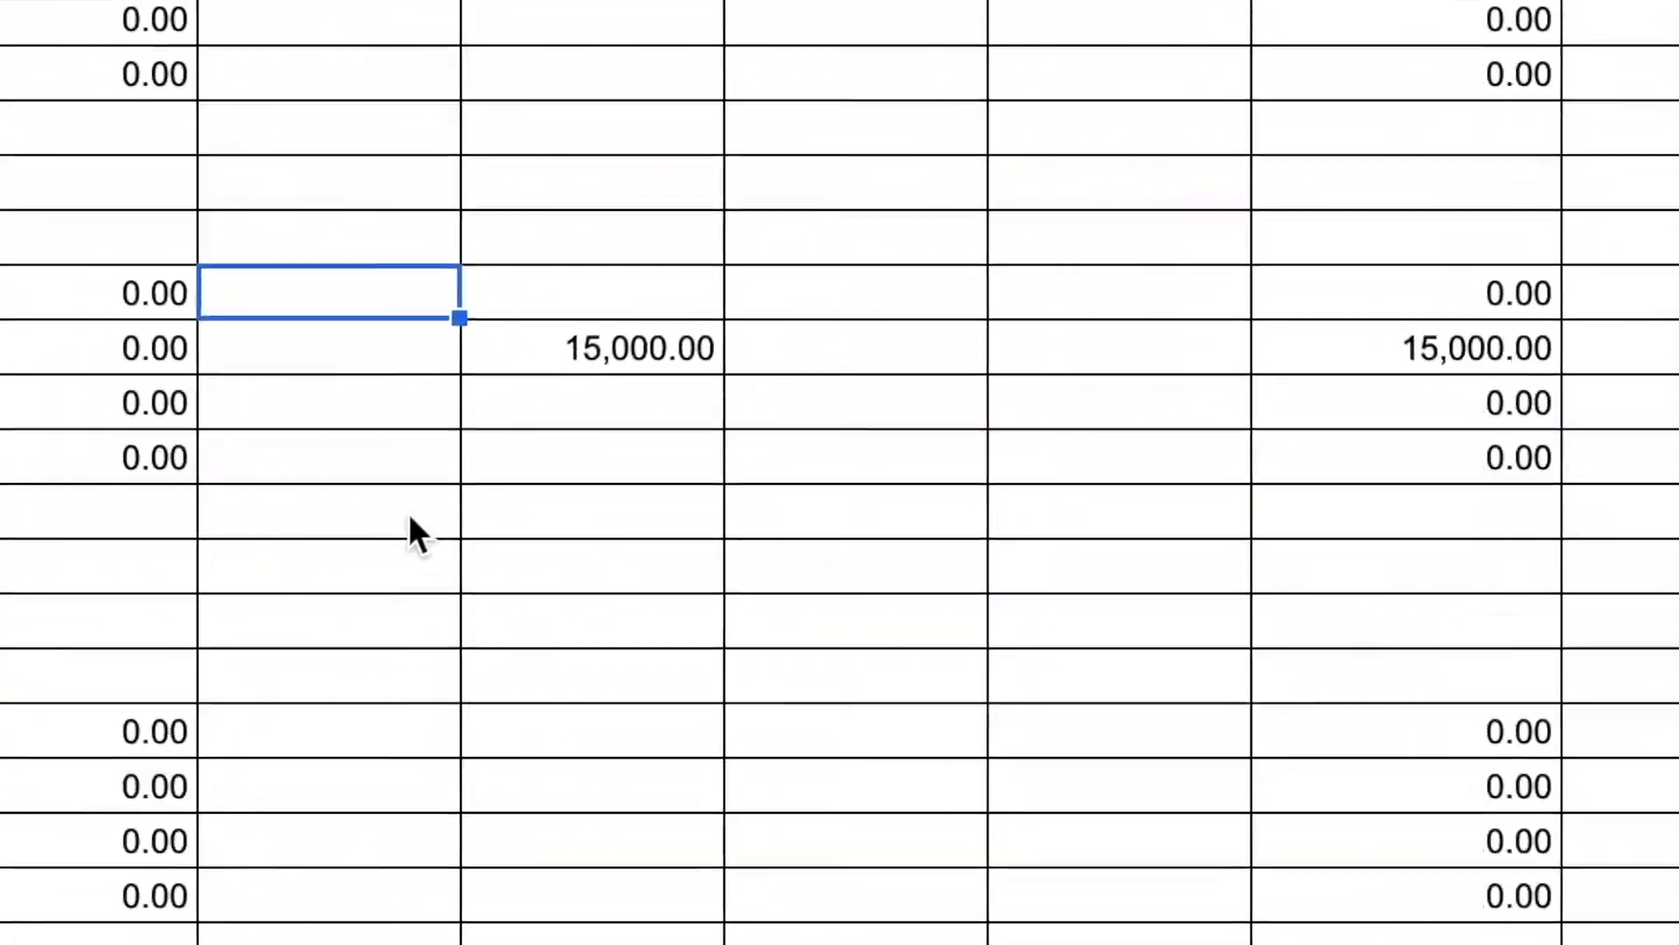
Start a SUMIFS in O39 summing Worksheet1's Amount Obligated where Year matches F13
{"action": "left_click", "coordinate": [910, 534]}
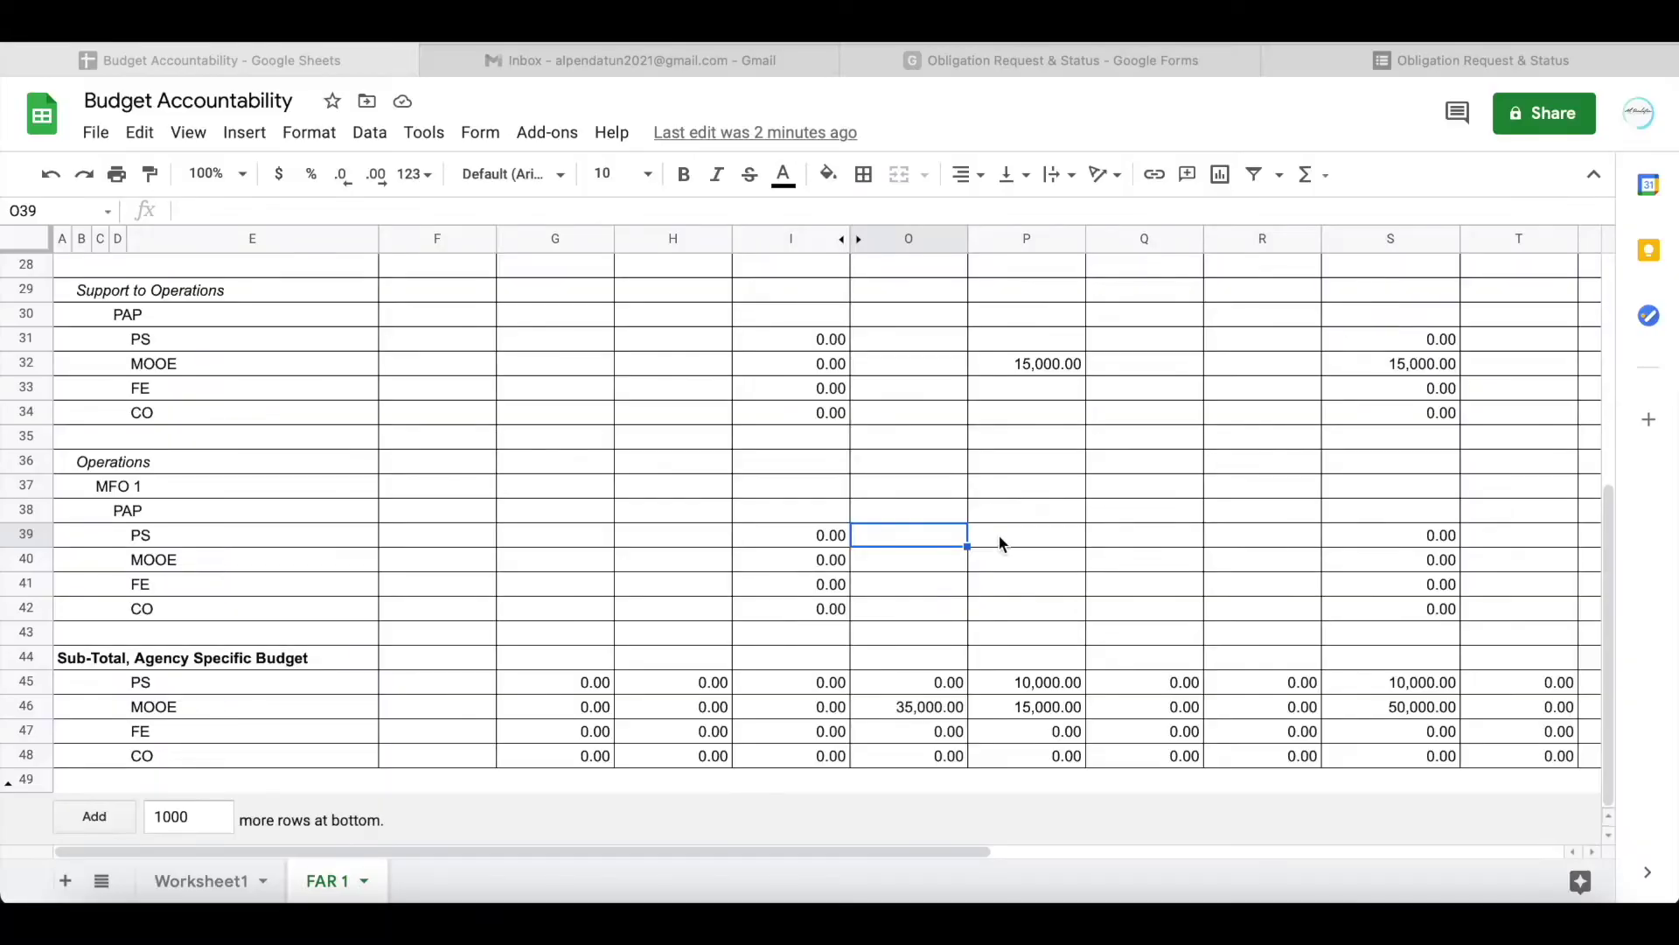
{"action": "type", "text": "=sumifs("}
{"action": "left_click", "coordinate": [202, 881]}
{"action": "left_click_drag", "start_coordinate": [936, 332], "coordinate": [974, 672]}
{"action": "type", "text": ","}
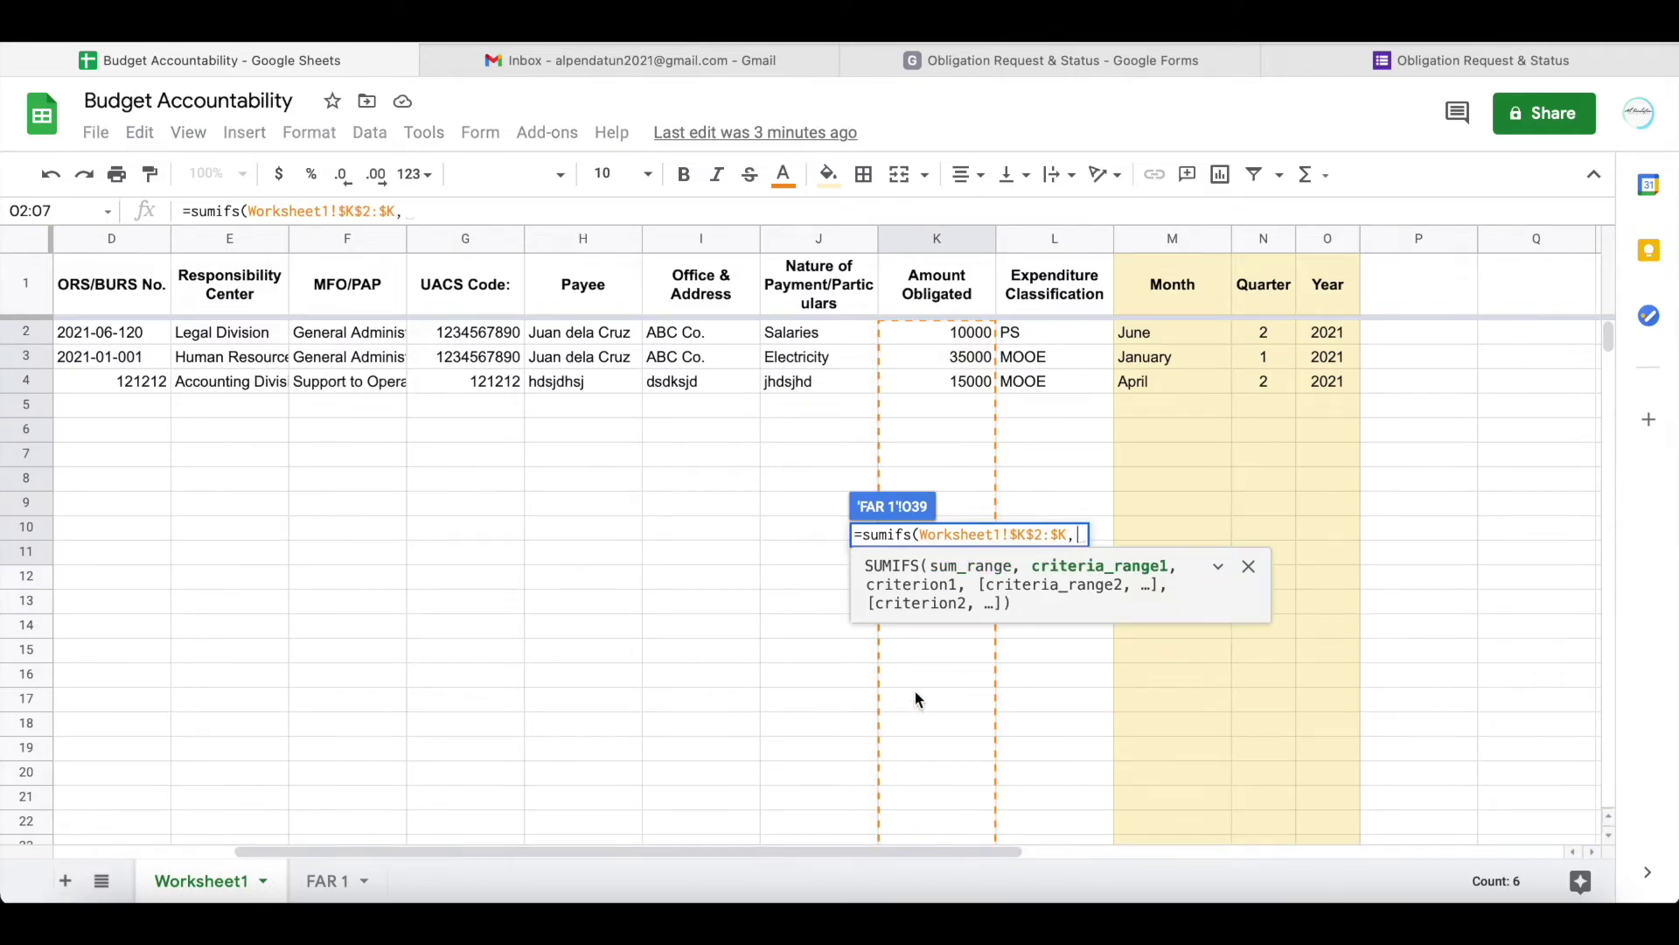
{"action": "left_click_drag", "start_coordinate": [1327, 335], "coordinate": [1328, 831]}
{"action": "type", "text": ","}
{"action": "left_click", "coordinate": [336, 881]}
{"action": "scroll", "coordinate": [597, 557], "scroll_direction": "up", "scroll_amount": 10}
{"action": "left_click", "coordinate": [420, 262]}
{"action": "type", "text": ","}
Add the Worksheet1 quarter column criterion matched against the absolute $O18 quarter number
{"action": "left_click", "coordinate": [201, 881]}
{"action": "left_click_drag", "start_coordinate": [1259, 335], "coordinate": [1259, 831]}
{"action": "type", "text": ","}
{"action": "left_click", "coordinate": [337, 881]}
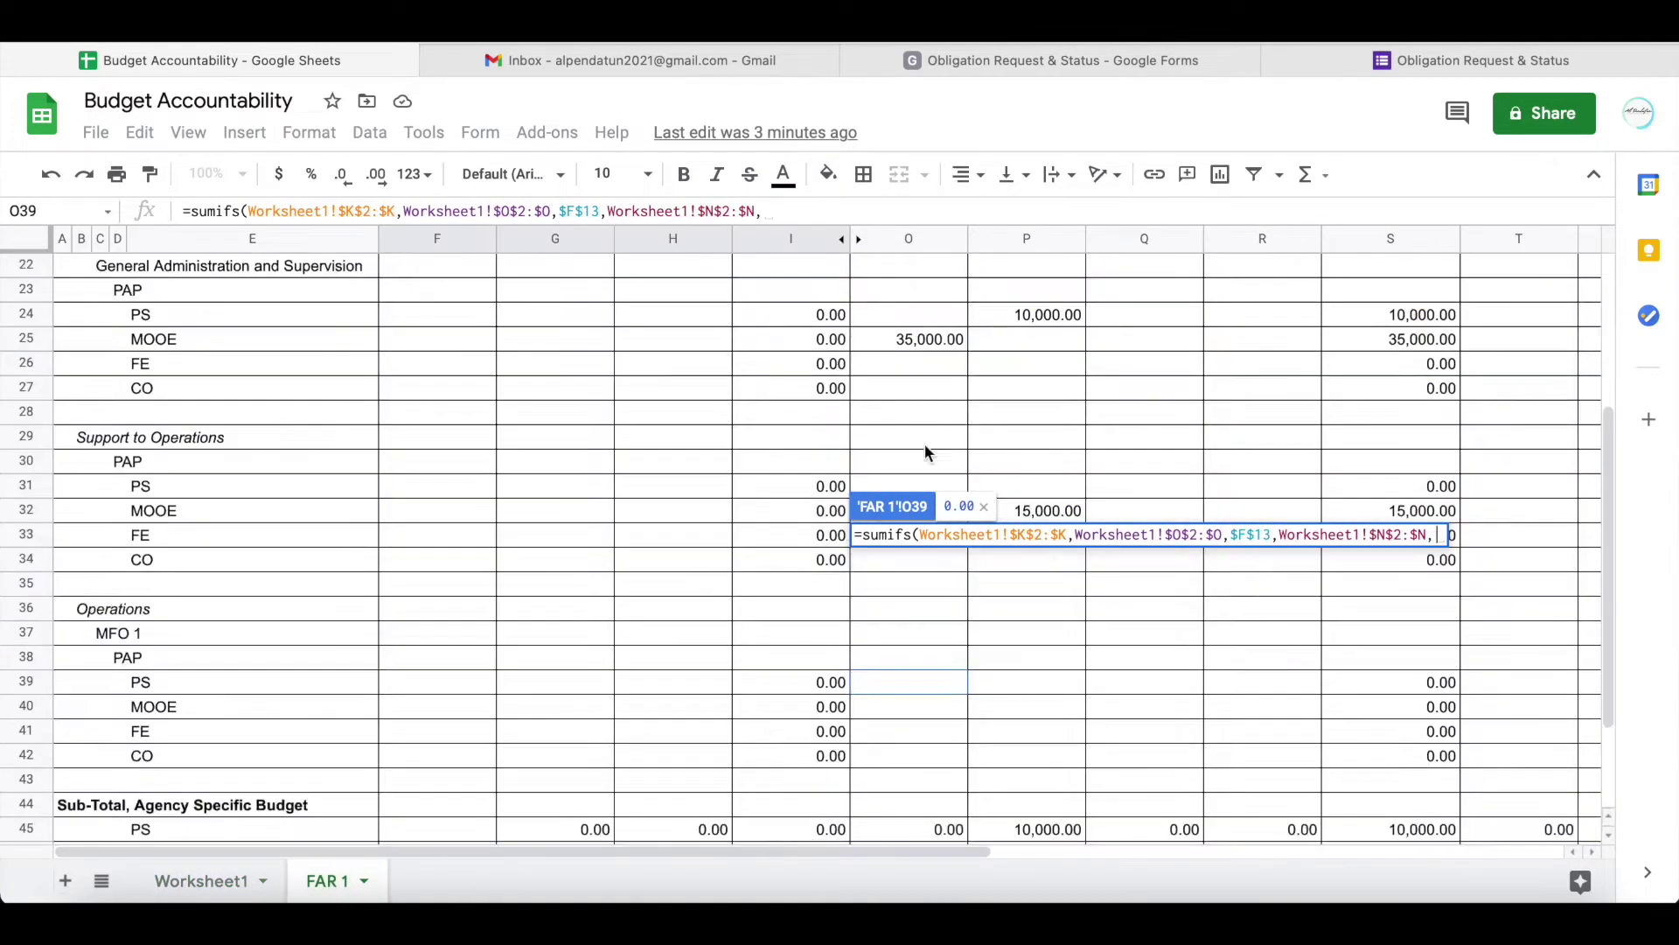
{"action": "scroll", "coordinate": [910, 525], "scroll_direction": "up", "scroll_amount": 3}
{"action": "left_click", "coordinate": [910, 395]}
{"action": "left_click", "coordinate": [771, 212]}
{"action": "type", "text": "$"}
{"action": "key", "text": "End"}
{"action": "type", "text": ","}
{"action": "scroll", "coordinate": [821, 420], "scroll_direction": "down", "scroll_amount": 5}
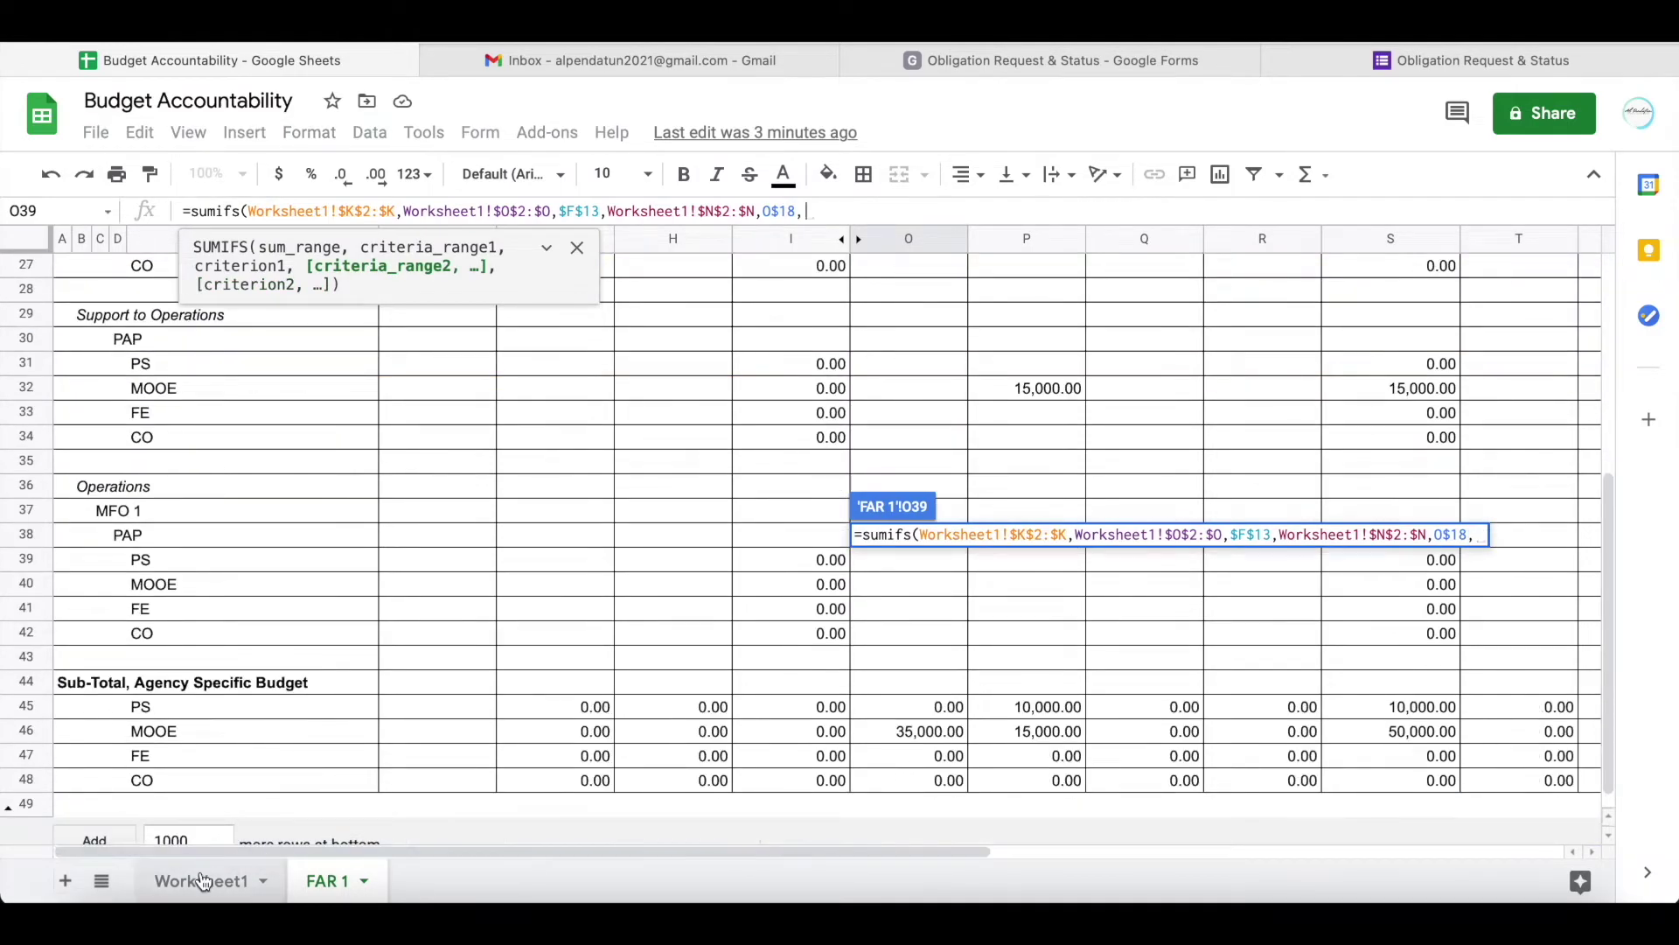
Add criteria MFO/PAP = C37 (Operations) and Expenditure Classification = $E39 (PS), then confirm
{"action": "left_click", "coordinate": [201, 880]}
{"action": "left_click_drag", "start_coordinate": [347, 332], "coordinate": [348, 831]}
{"action": "left_click", "coordinate": [336, 881]}
{"action": "left_click", "coordinate": [150, 506]}
{"action": "type", "text": ","}
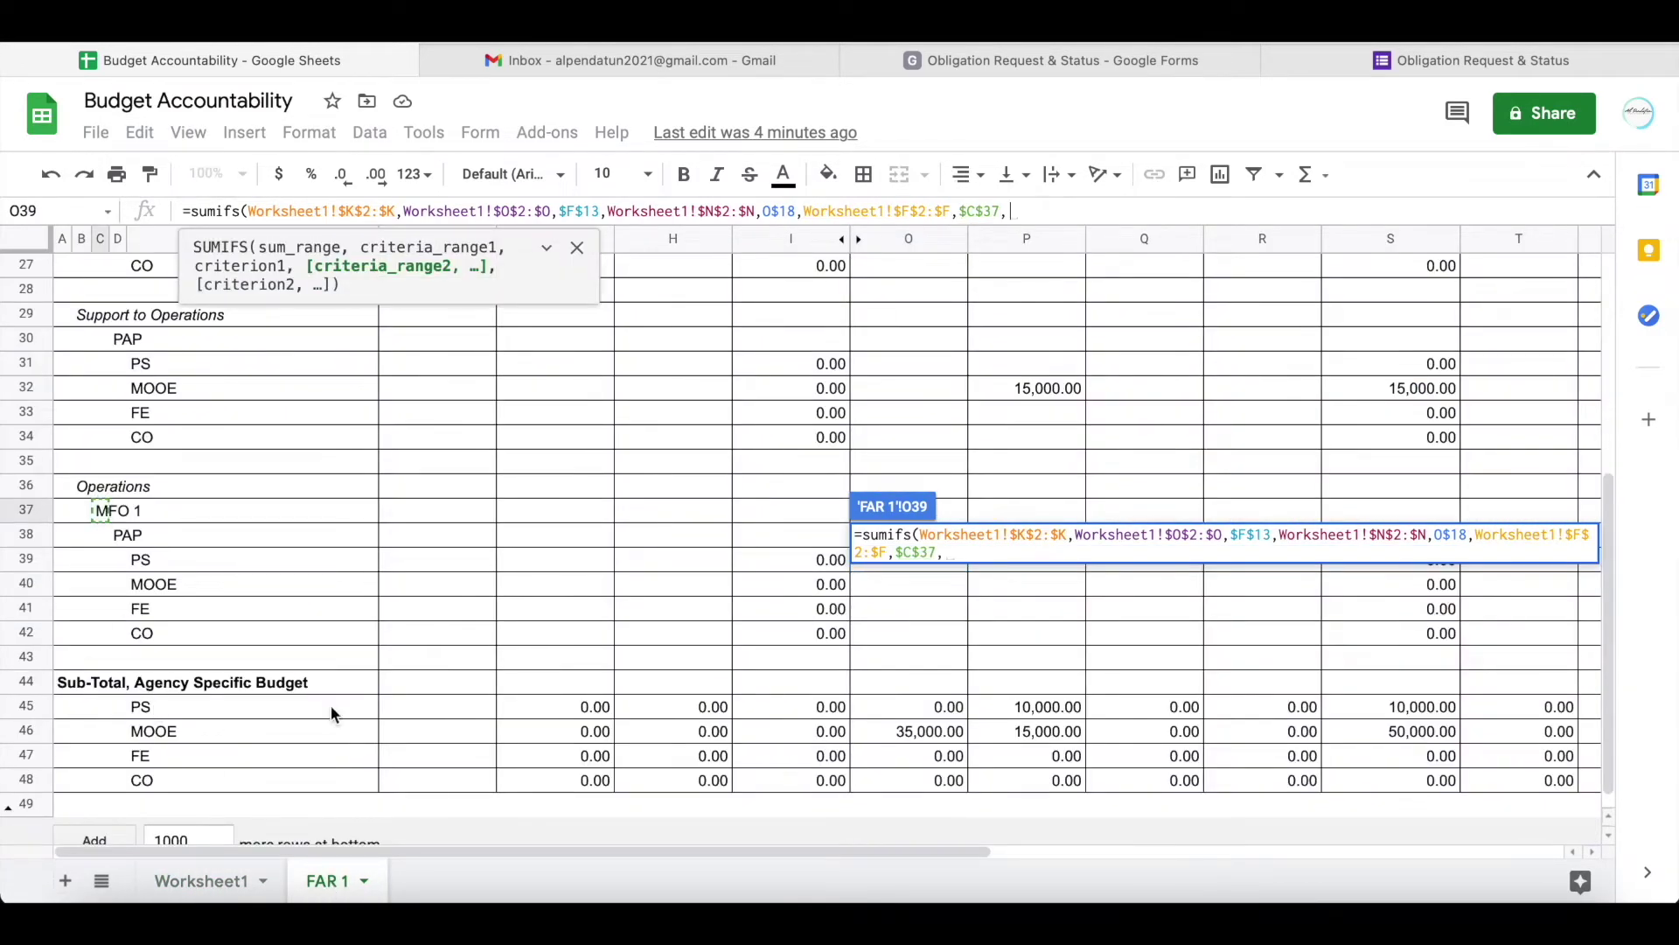
{"action": "left_click", "coordinate": [201, 881]}
{"action": "left_click_drag", "start_coordinate": [1054, 332], "coordinate": [1047, 613]}
{"action": "type", "text": ","}
{"action": "left_click", "coordinate": [337, 881]}
{"action": "left_click", "coordinate": [141, 559]}
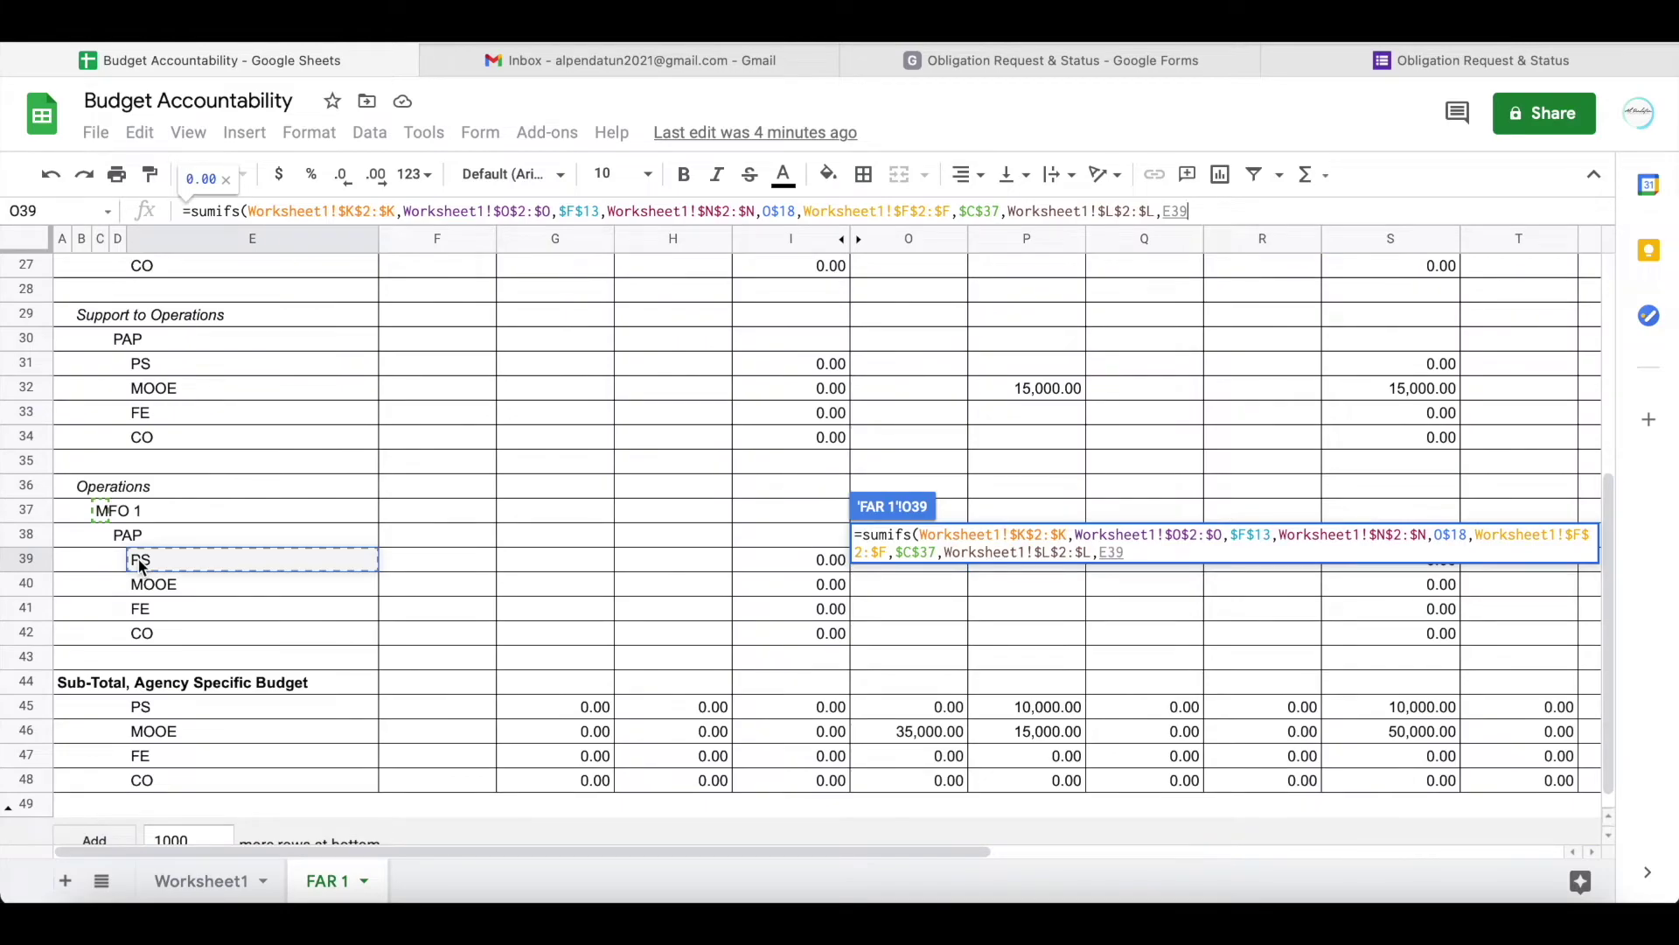
{"action": "key", "text": "F4"}
{"action": "key", "text": "F4"}
{"action": "key", "text": "F4"}
{"action": "key", "text": "Return"}
Wrap O39's SUMIFS in an IF so a zero result shows blank
{"action": "left_click", "coordinate": [1027, 388]}
{"action": "left_click", "coordinate": [909, 560]}
{"action": "left_click", "coordinate": [1214, 212]}
{"action": "key", "text": "Escape"}
{"action": "left_click_drag", "start_coordinate": [1207, 212], "coordinate": [429, 207]}
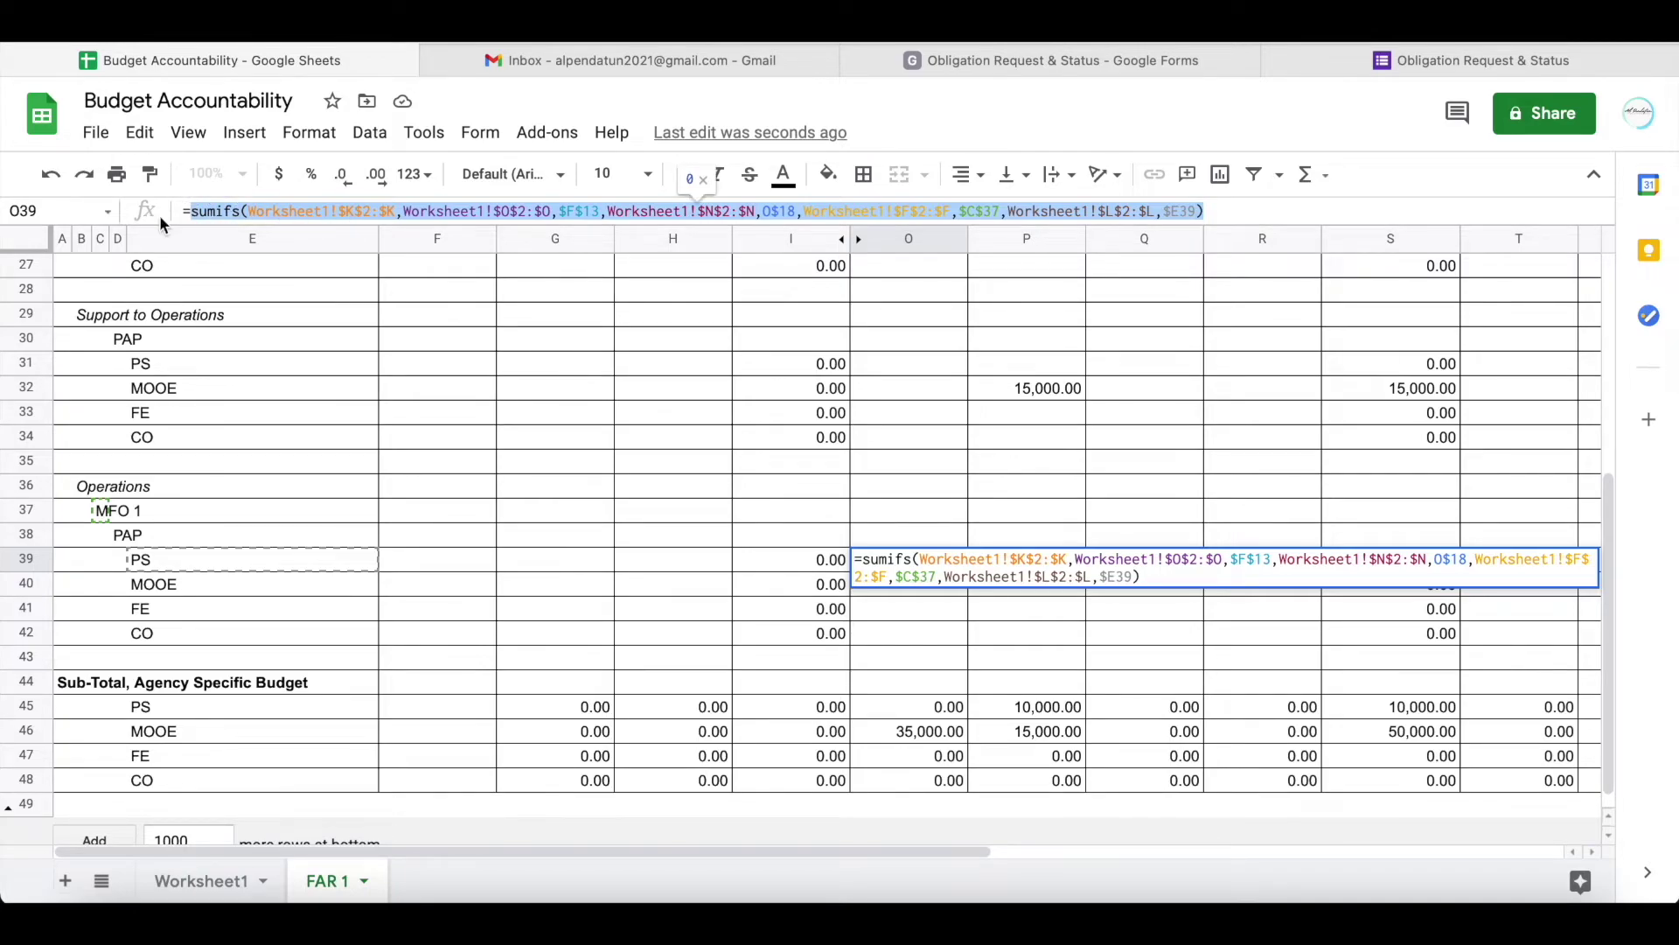
{"action": "left_click", "coordinate": [194, 213]}
{"action": "type", "text": "if("}
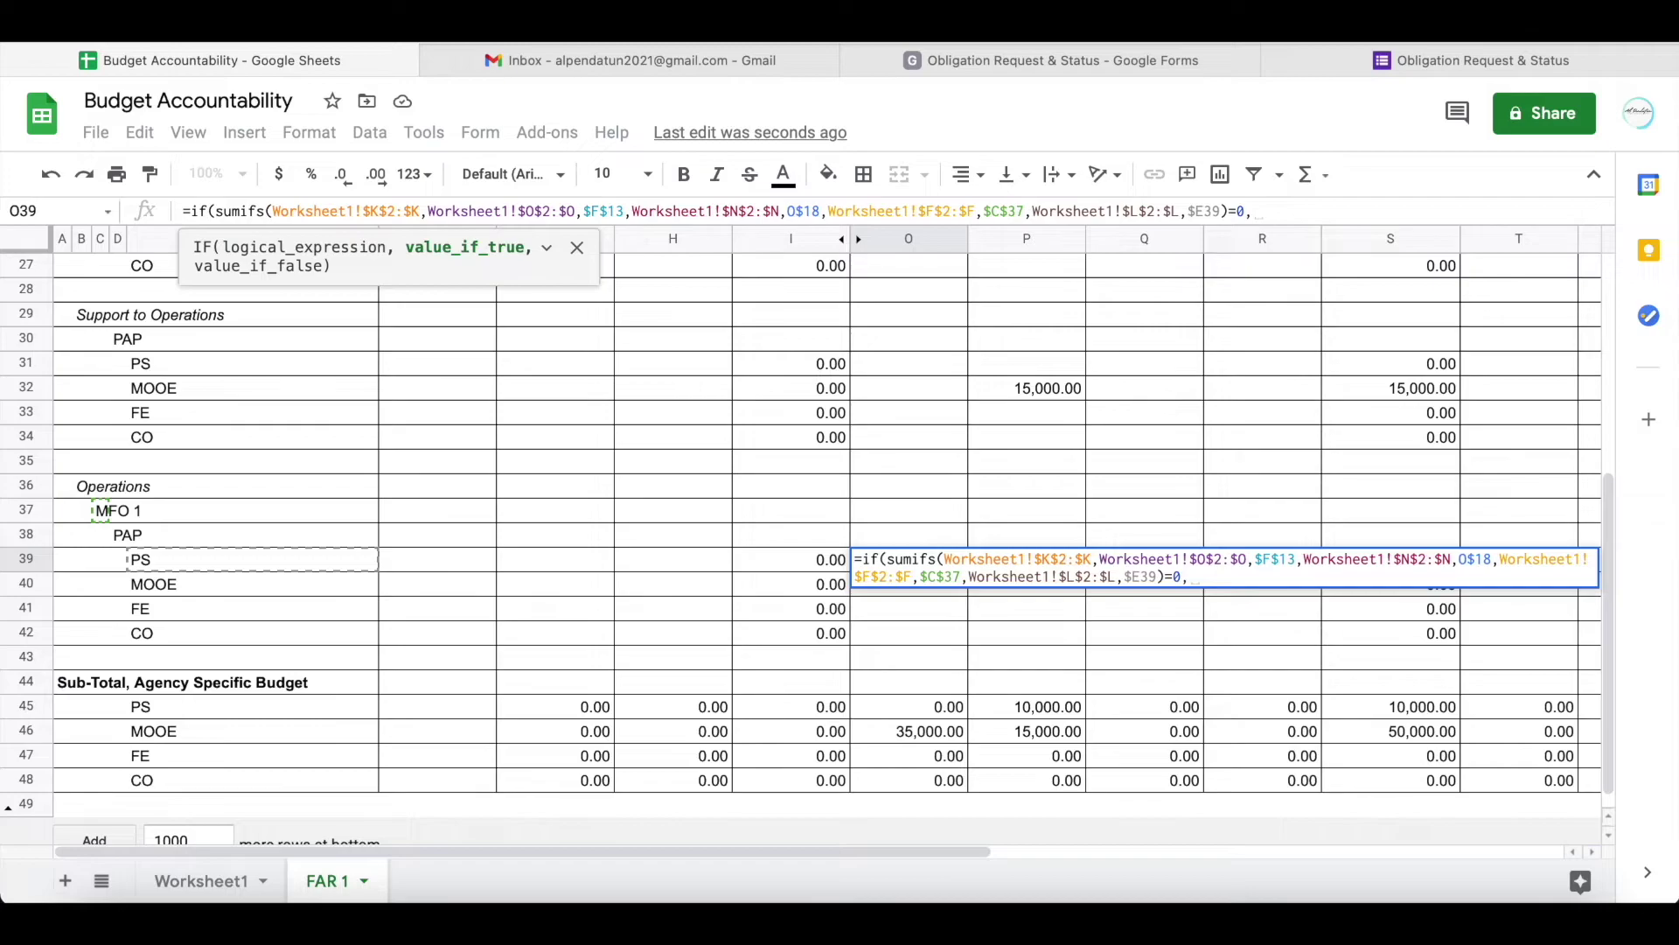
{"action": "type", "text": "sumifs(Worksheet1!$K$2:$K,Worksheet1!$O$2:$O,$F$13,Worksheet1!$N$2:$N,O$18,Worksheet1!$F$2:$F,$C$37,Worksheet1!$L$2:$L,$E39))"}
{"action": "key", "text": "Return"}
Copy the O39 formula across P39:R39 and down into rows 40–42
{"action": "key", "text": "Up"}
{"action": "key", "text": "shift+Right"}
{"action": "key", "text": "shift+Right"}
{"action": "key", "text": "shift+Right"}
{"action": "key", "text": "ctrl+v"}
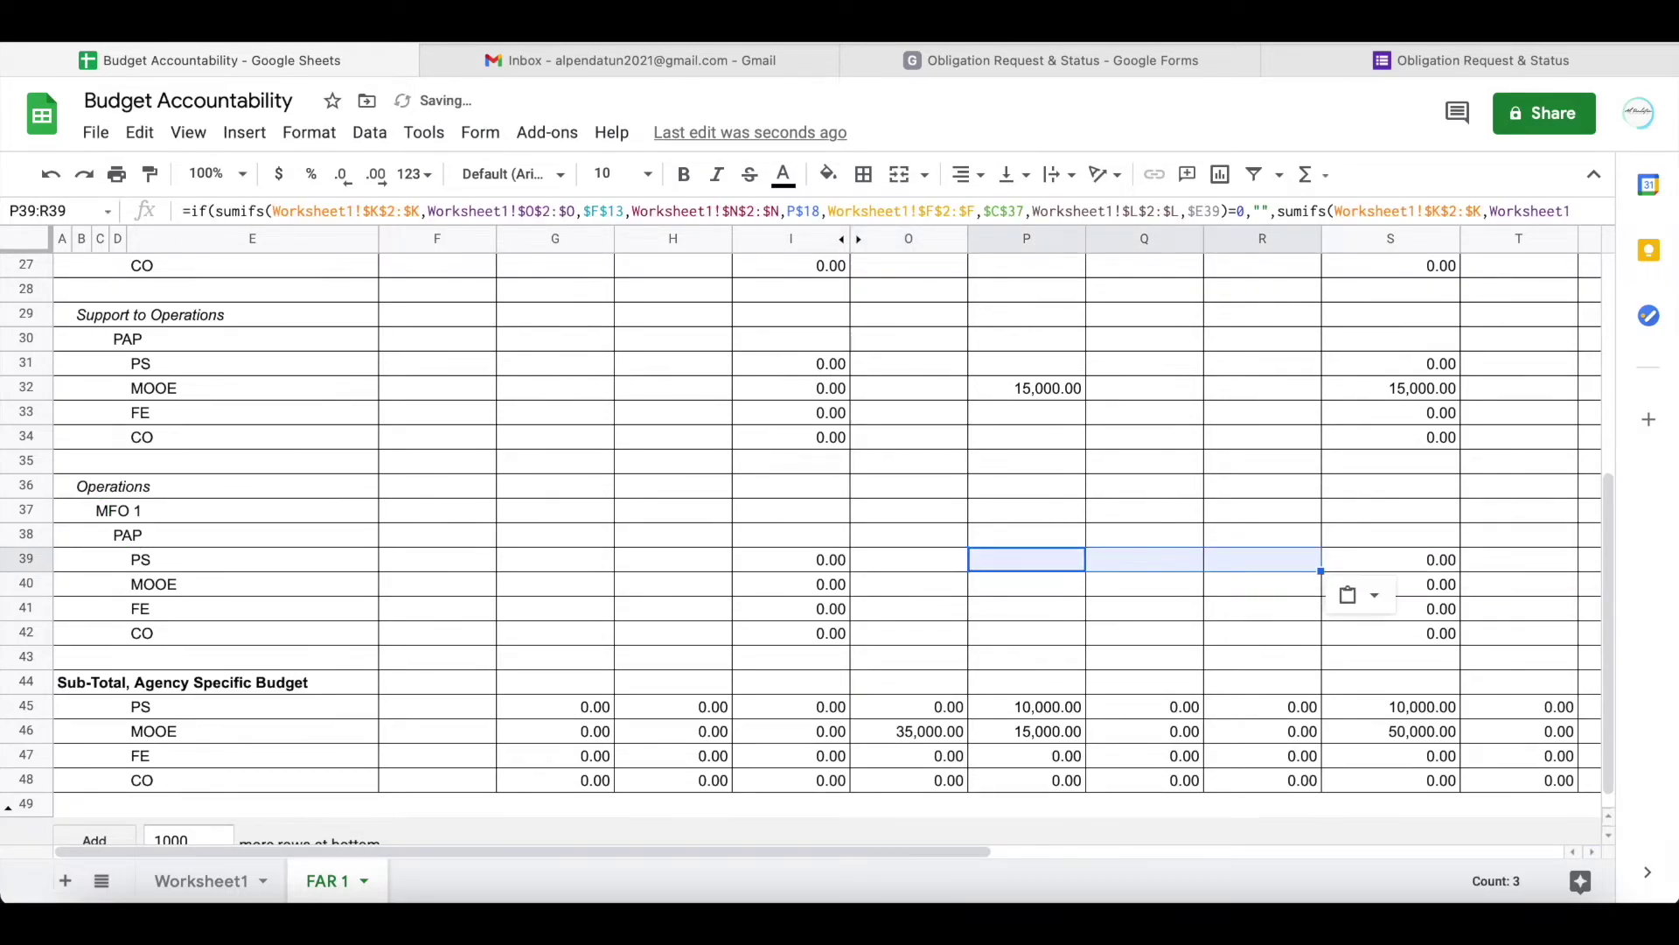
{"action": "key", "text": "ctrl+c"}
{"action": "key", "text": "Down"}
{"action": "key", "text": "shift+Down"}
{"action": "key", "text": "shift+Down"}
{"action": "key", "text": "shift+Right"}
{"action": "key", "text": "shift+Right"}
{"action": "key", "text": "shift+Right"}
{"action": "key", "text": "Up"}
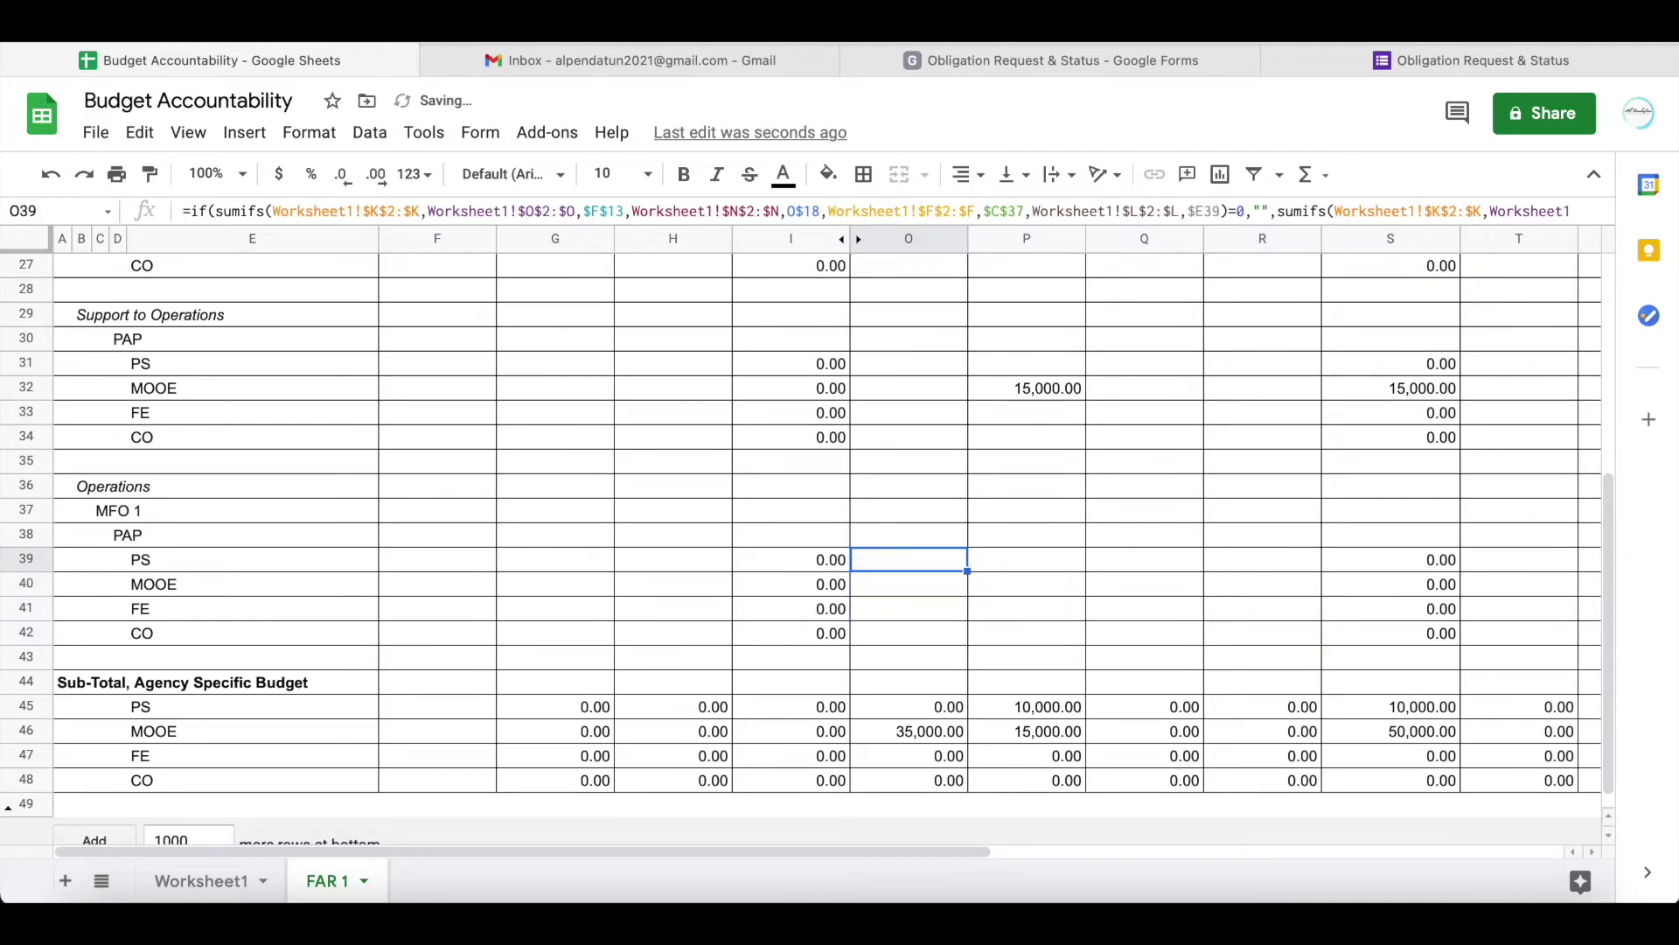
Enter date 01 / 2021 and DV/Payroll number 12121212 in the obligation form
{"action": "left_click", "coordinate": [1426, 62]}
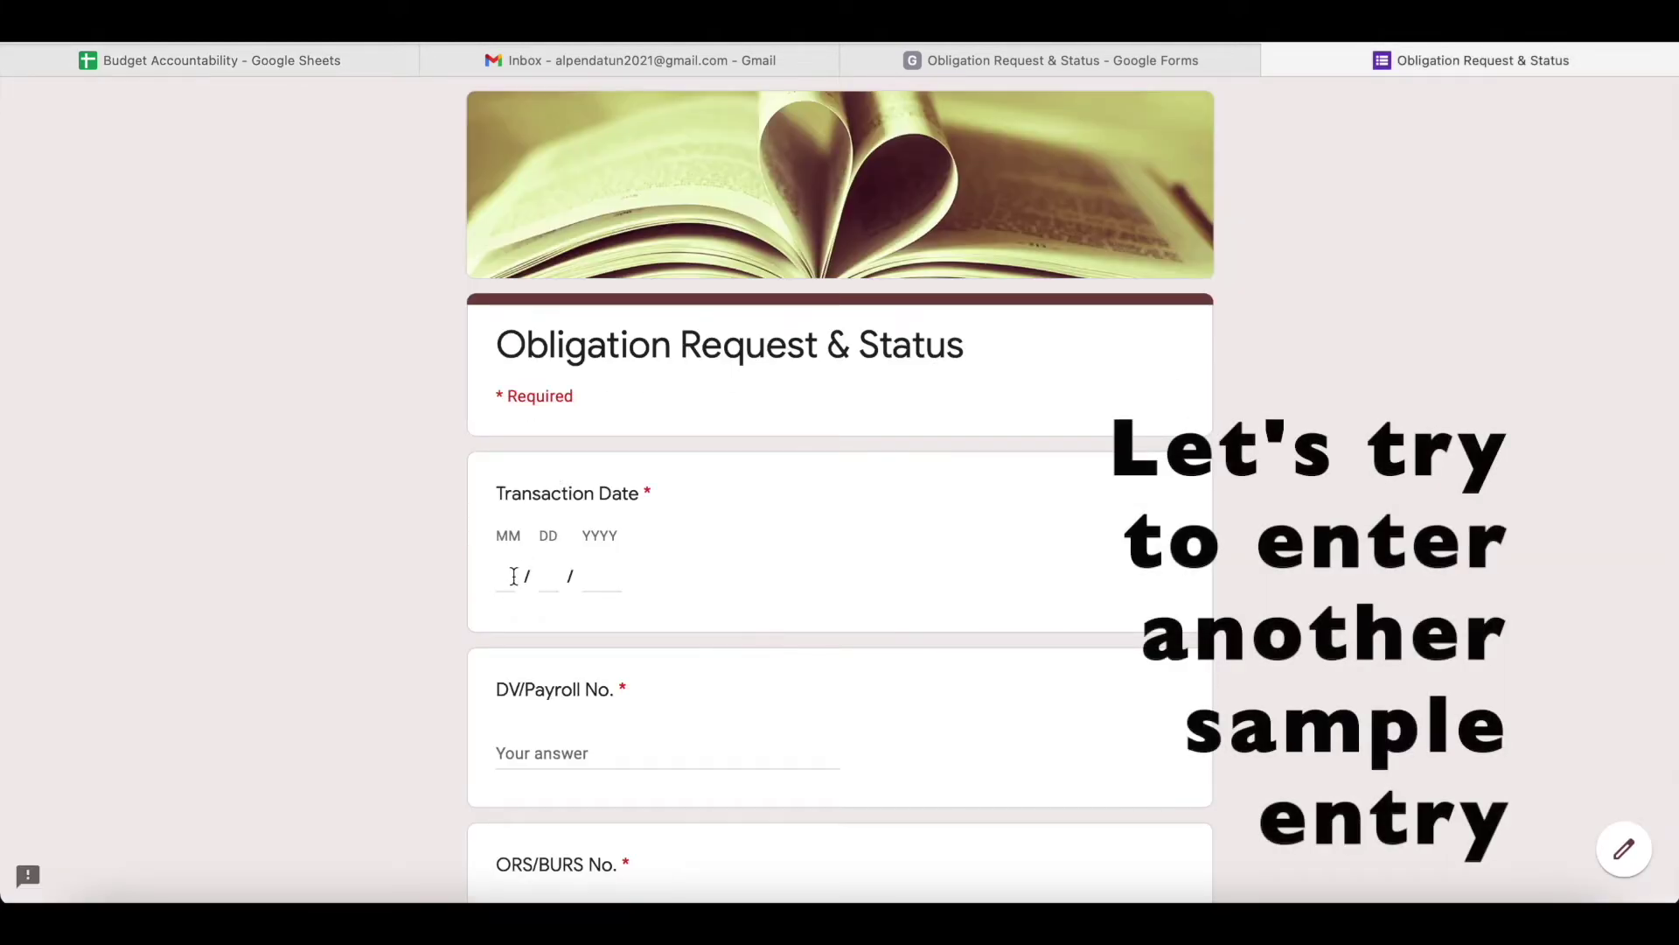
{"action": "type", "text": "1201 / 2021"}
{"action": "scroll", "coordinate": [839, 490], "scroll_direction": "down", "scroll_amount": 3}
{"action": "left_click", "coordinate": [566, 615]}
{"action": "type", "text": "12121212"}
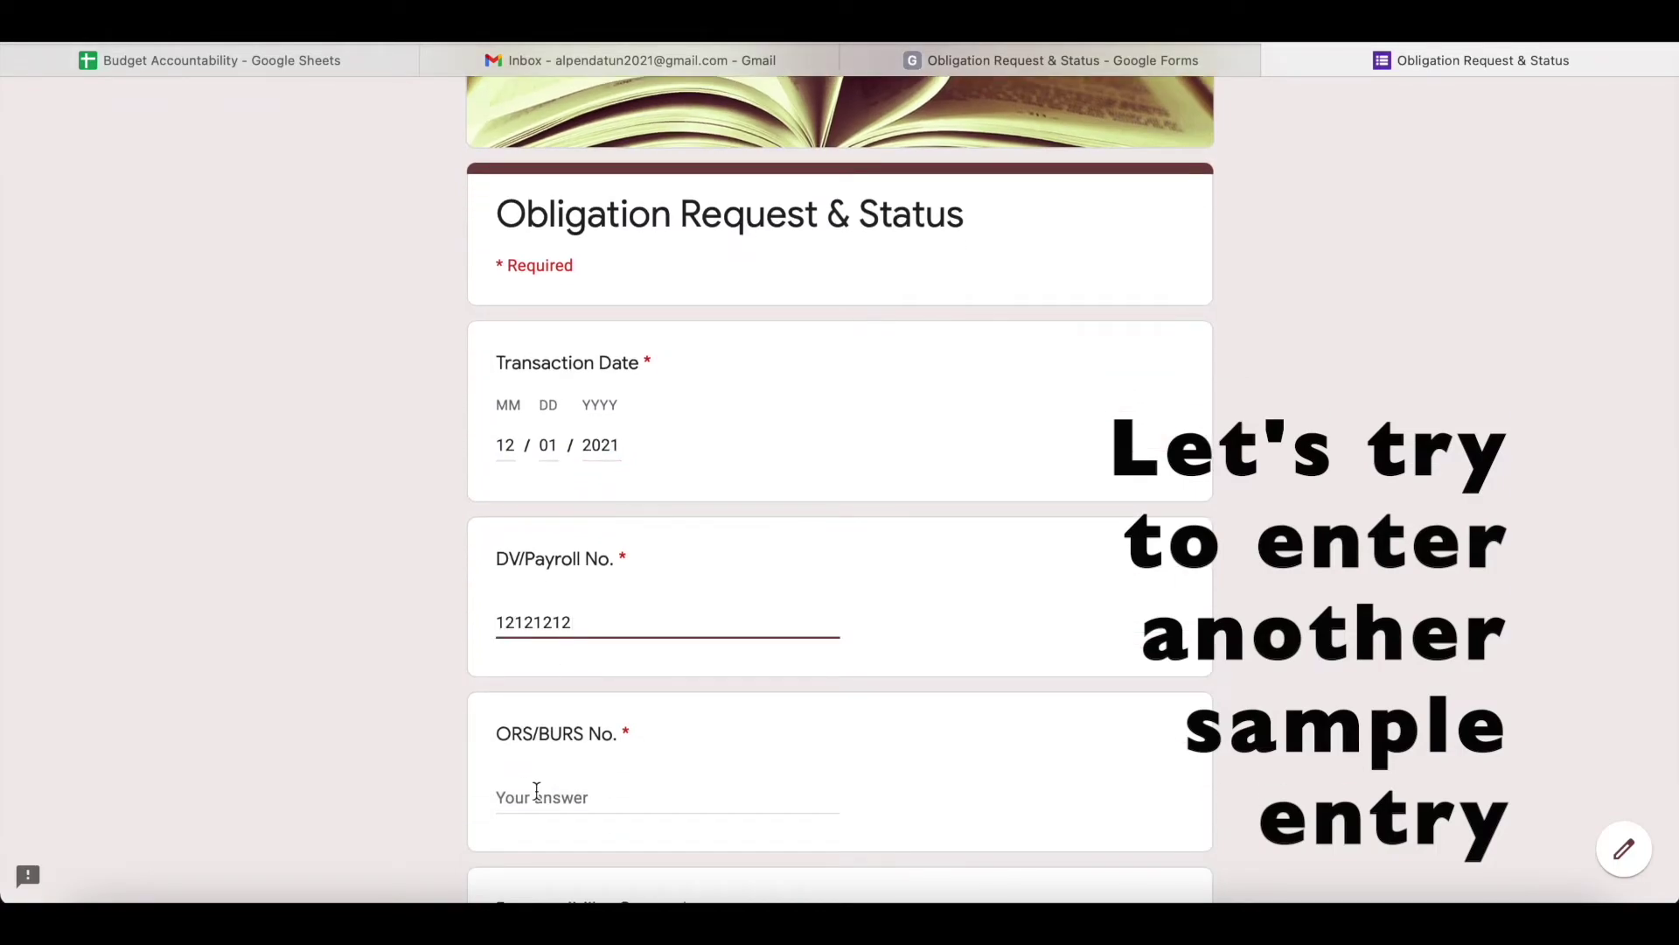
{"action": "scroll", "coordinate": [537, 847], "scroll_direction": "down", "scroll_amount": 2}
{"action": "scroll", "coordinate": [532, 813], "scroll_direction": "down", "scroll_amount": 2}
Choose Human Resource Management Division, UACS code 12121212 and CO classification
{"action": "left_click", "coordinate": [509, 700]}
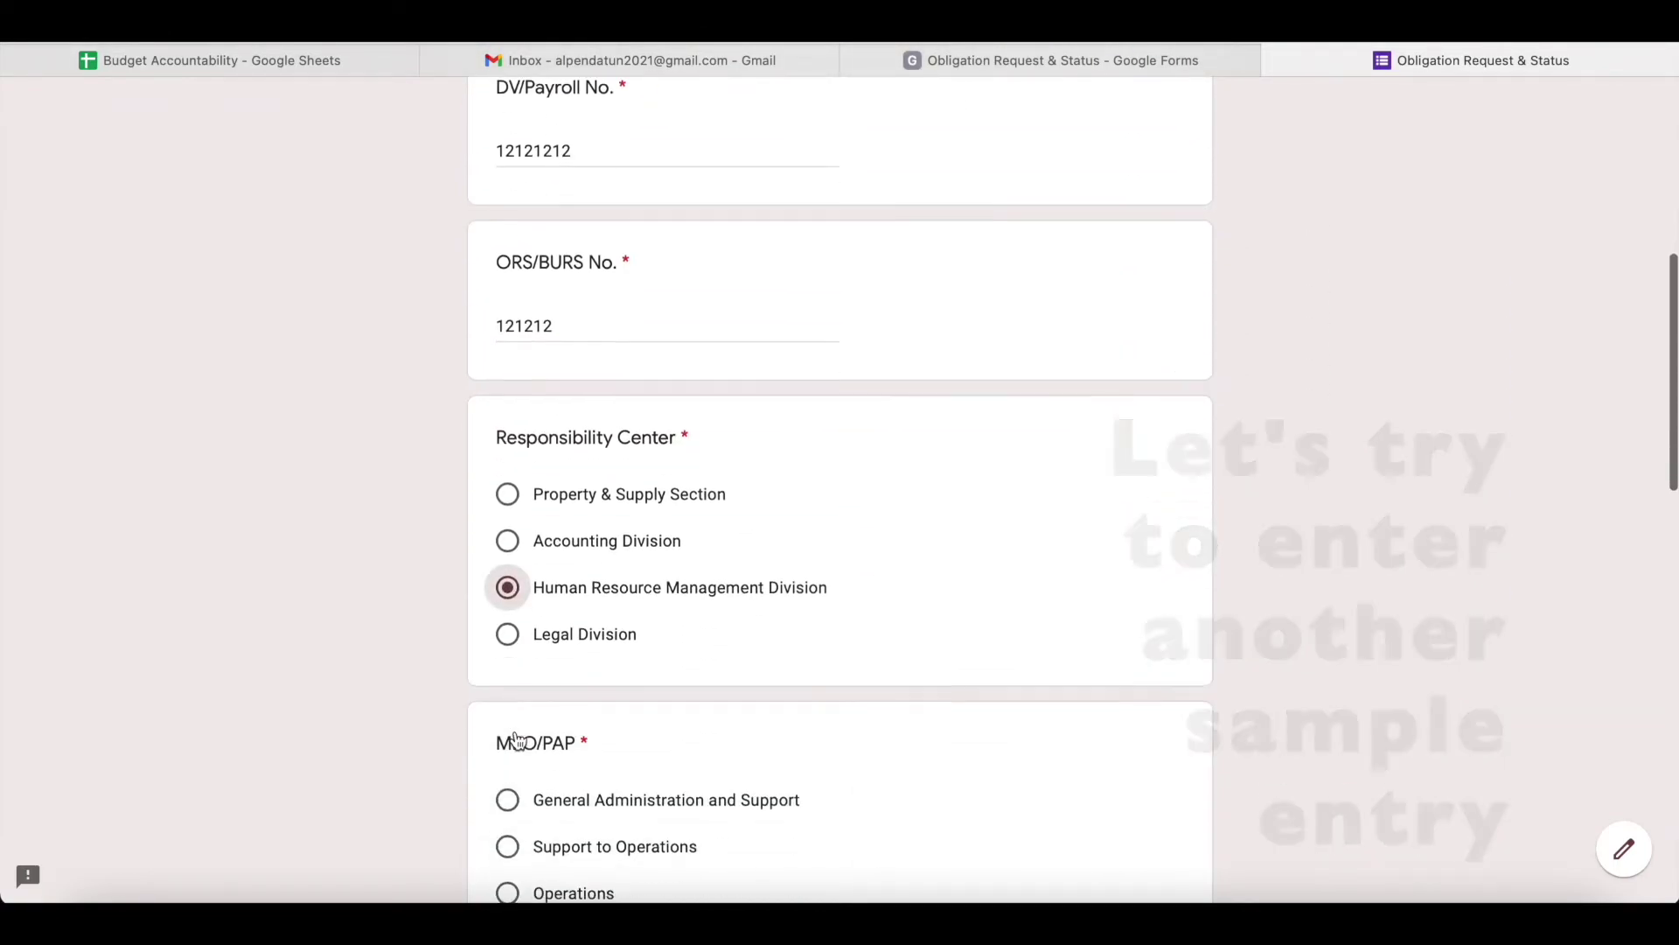
{"action": "scroll", "coordinate": [517, 742], "scroll_direction": "down", "scroll_amount": 3}
{"action": "scroll", "coordinate": [560, 706], "scroll_direction": "down", "scroll_amount": 1}
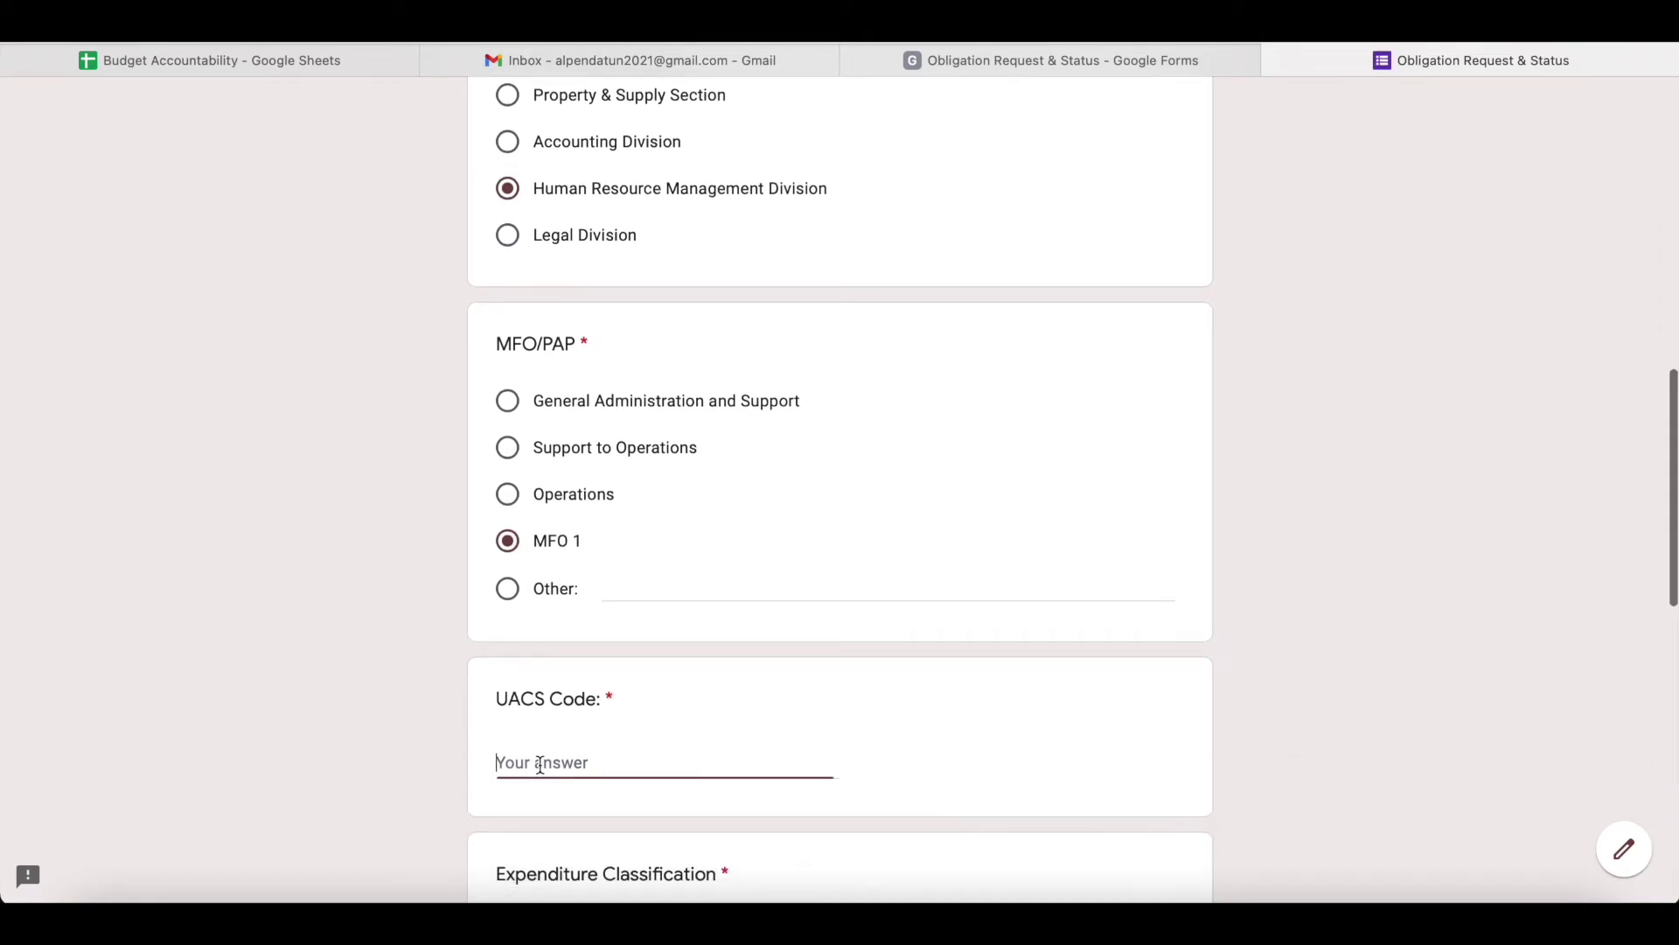
{"action": "type", "text": "12121"}
{"action": "scroll", "coordinate": [612, 699], "scroll_direction": "down", "scroll_amount": 2}
{"action": "scroll", "coordinate": [663, 667], "scroll_direction": "down", "scroll_amount": 1}
{"action": "left_click", "coordinate": [664, 668]}
{"action": "left_click", "coordinate": [560, 836]}
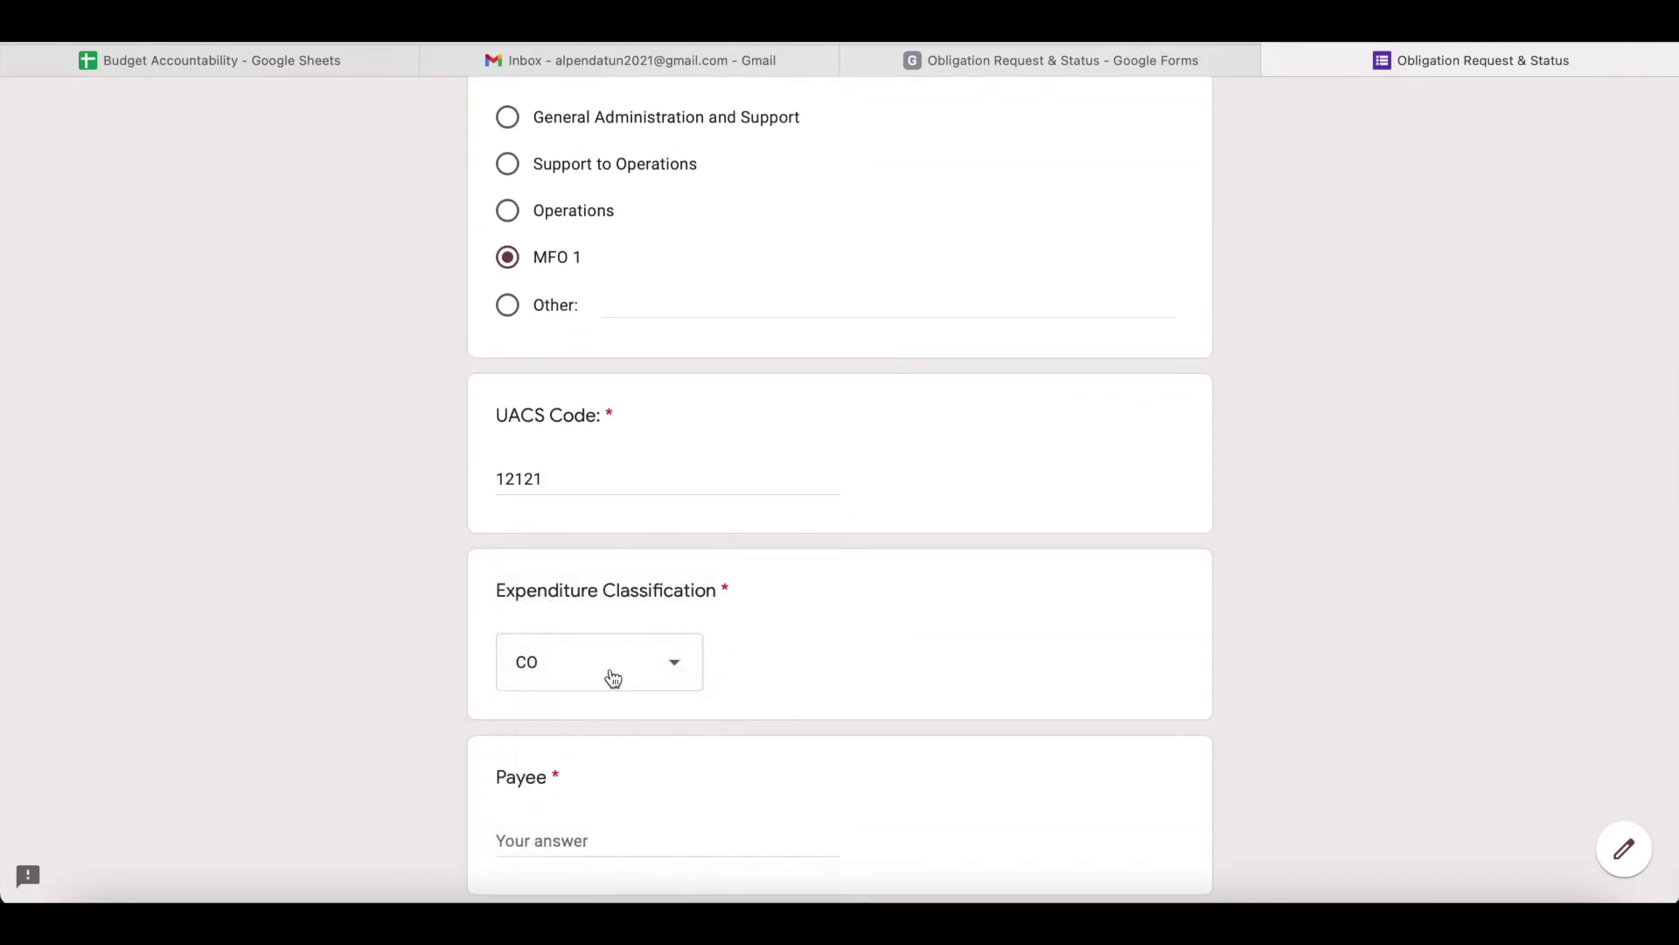
Enter payee 'a', nature 'asasa' and amount 250000, submit, and return to the sheet
{"action": "scroll", "coordinate": [577, 711], "scroll_direction": "down", "scroll_amount": 2}
{"action": "type", "text": "a"}
{"action": "scroll", "coordinate": [530, 707], "scroll_direction": "down", "scroll_amount": 1}
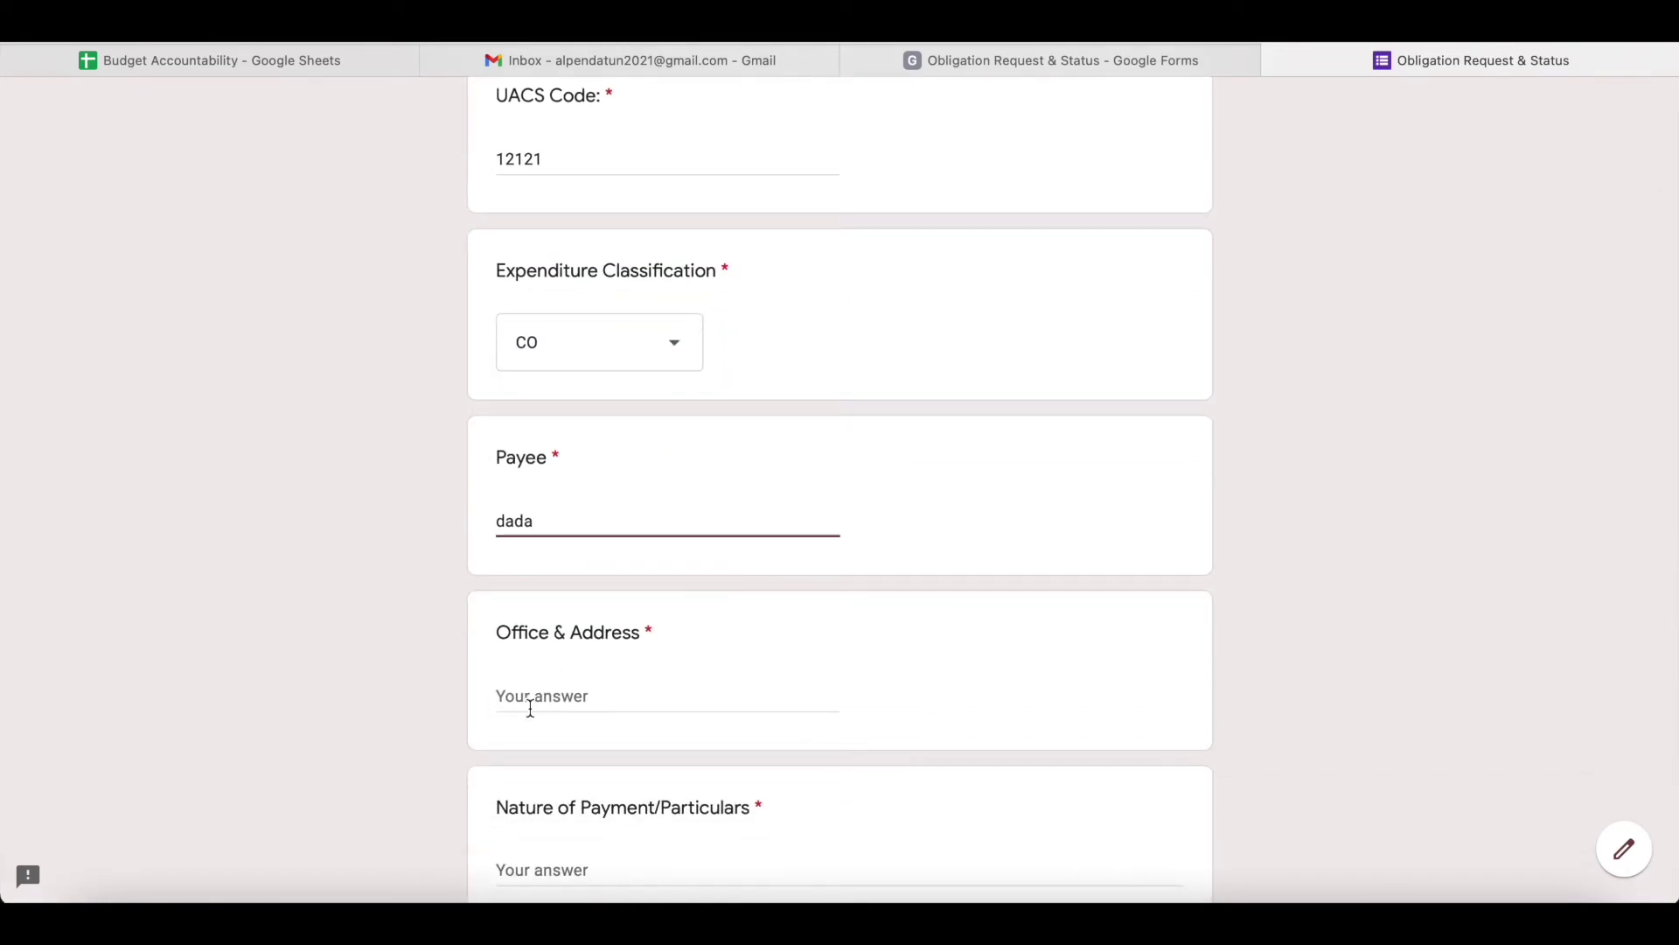
{"action": "scroll", "coordinate": [574, 630], "scroll_direction": "down", "scroll_amount": 2}
{"action": "left_click", "coordinate": [574, 630]}
{"action": "type", "text": "asasa"}
{"action": "scroll", "coordinate": [551, 626], "scroll_direction": "down", "scroll_amount": 2}
{"action": "left_click", "coordinate": [526, 651]}
{"action": "type", "text": "250000"}
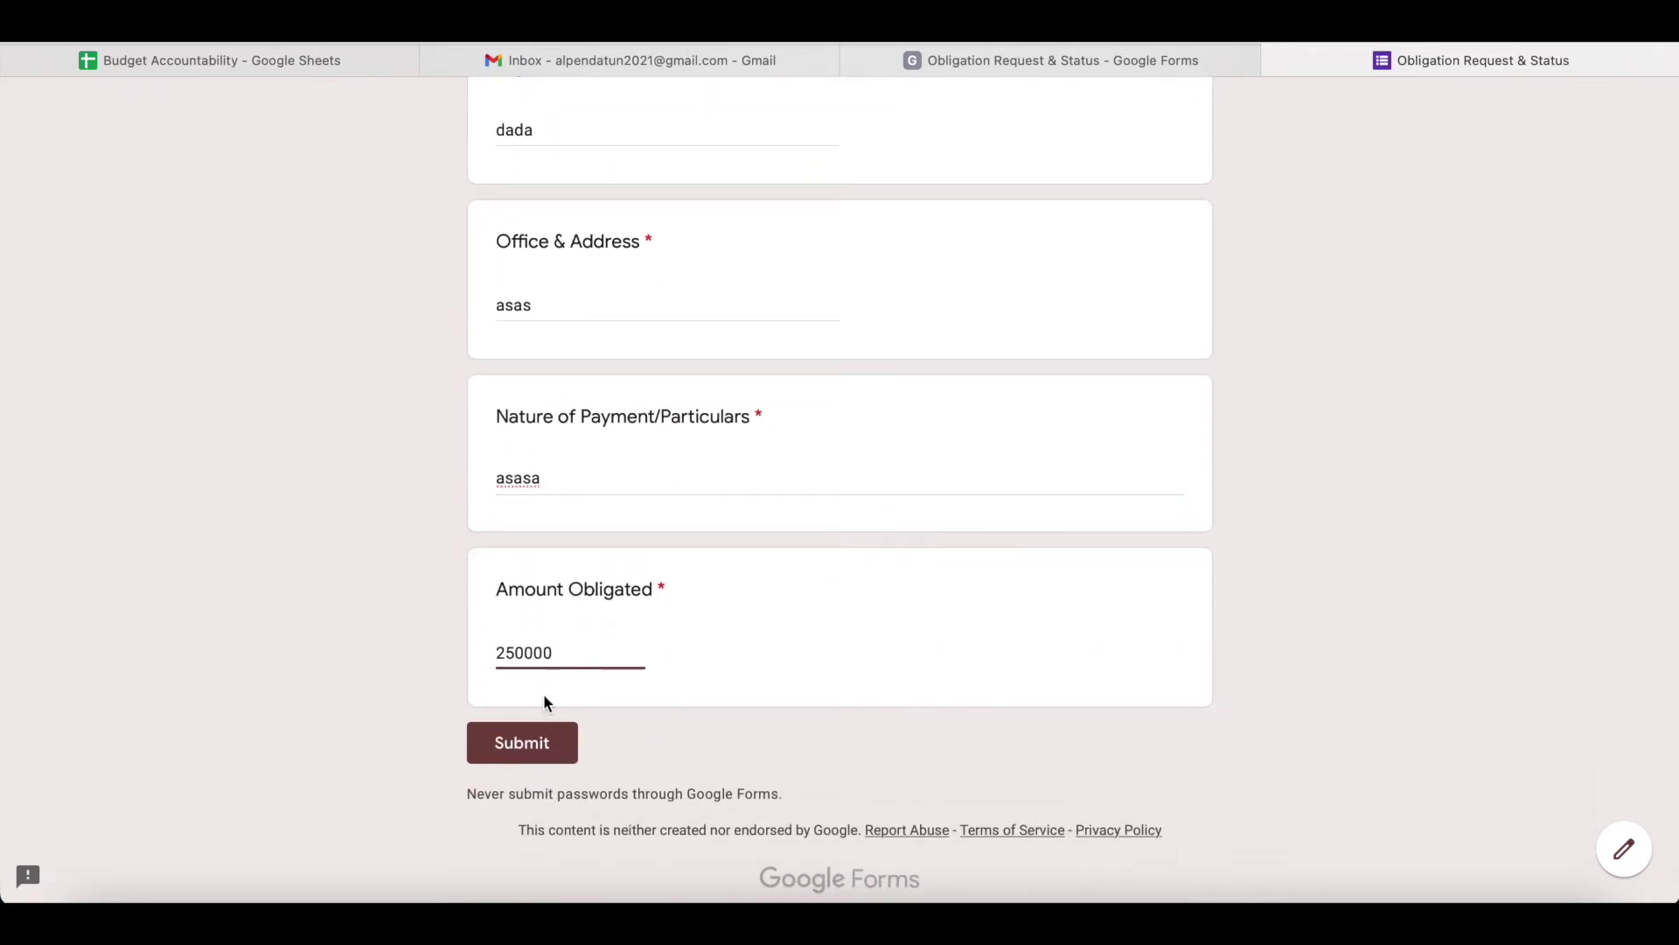
{"action": "left_click", "coordinate": [537, 739]}
{"action": "left_click", "coordinate": [289, 60]}
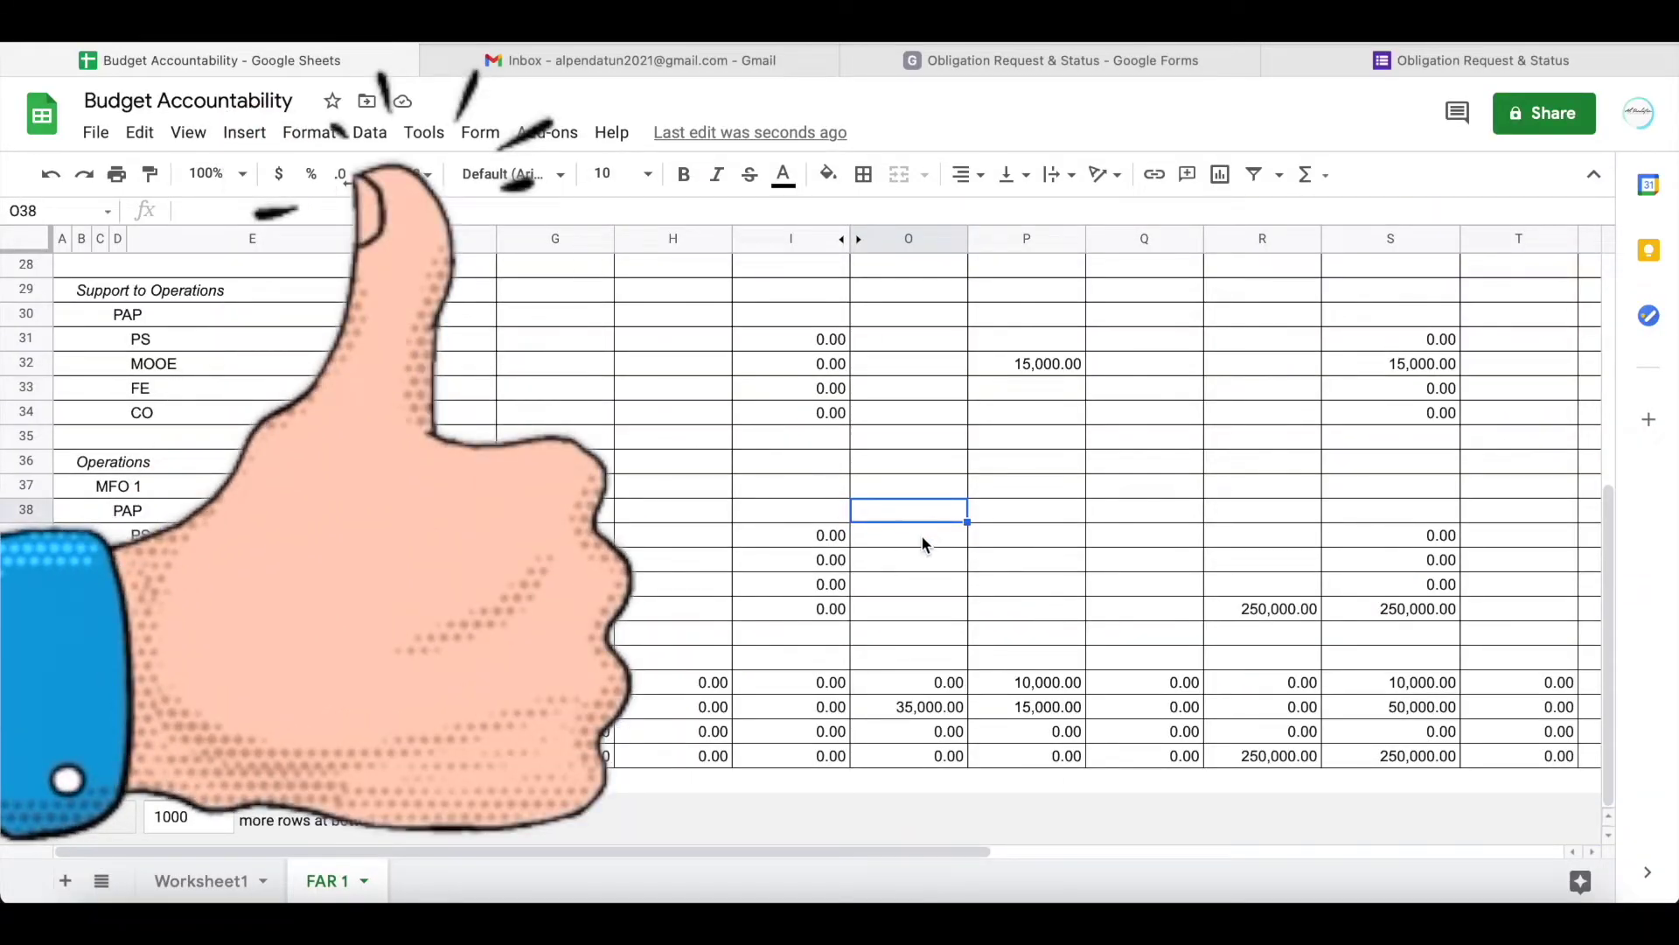
Hide row 18, the yellow quarter-number helper row
{"action": "scroll", "coordinate": [922, 540], "scroll_direction": "up", "scroll_amount": 5}
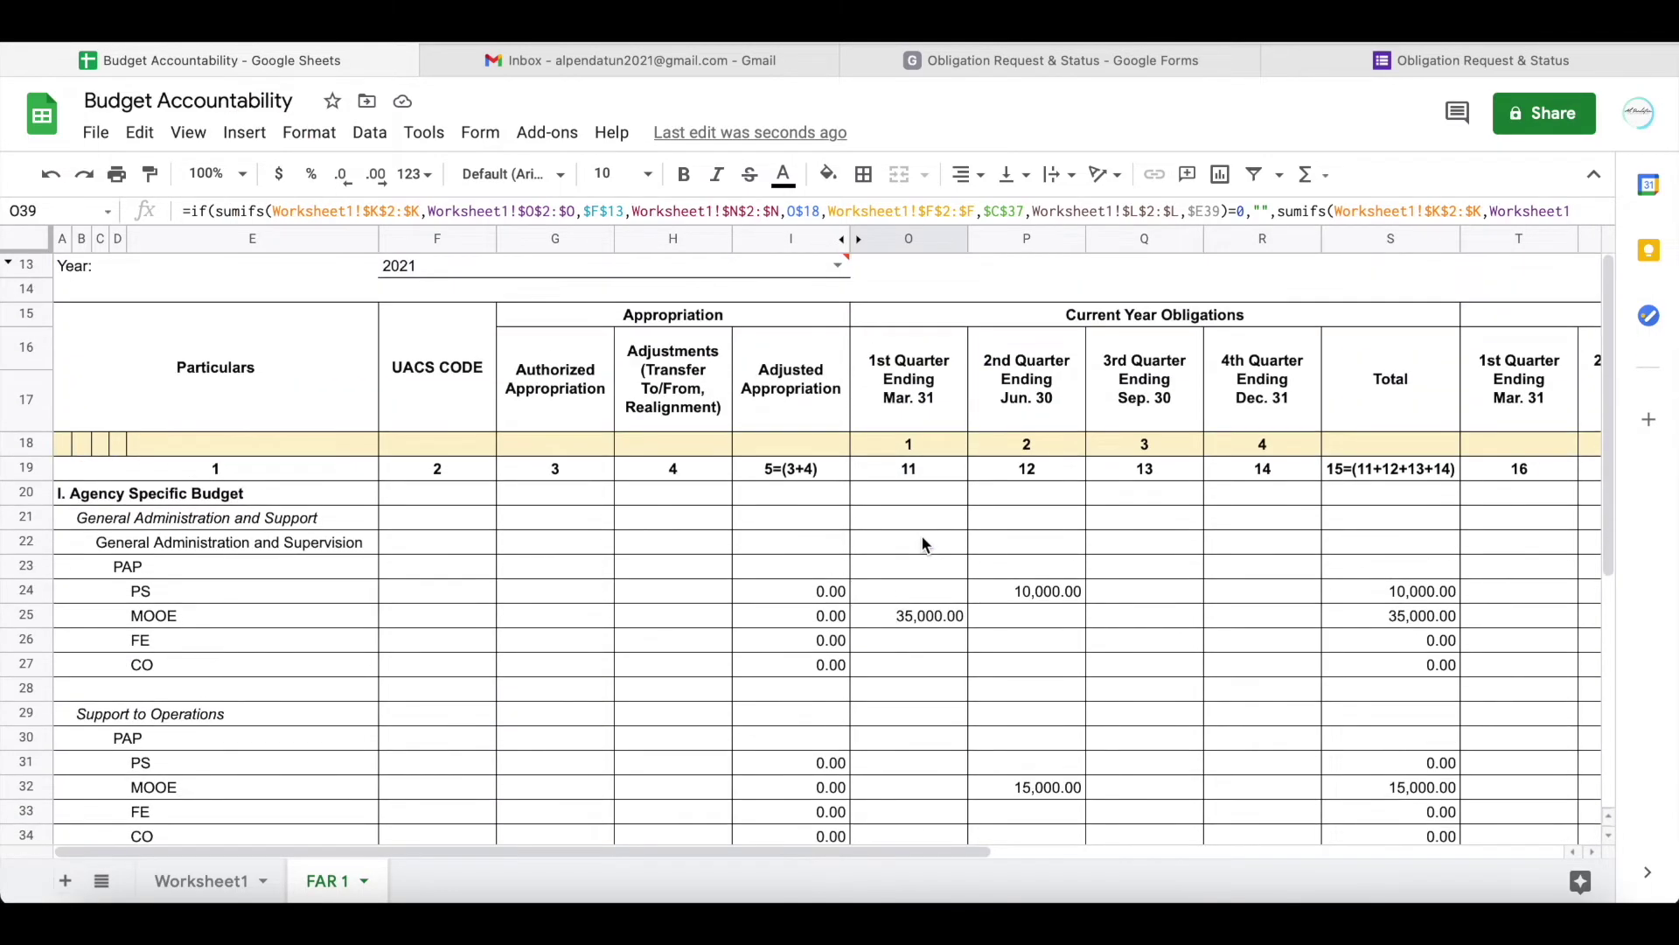
{"action": "left_click", "coordinate": [15, 447]}
{"action": "right_click", "coordinate": [16, 448]}
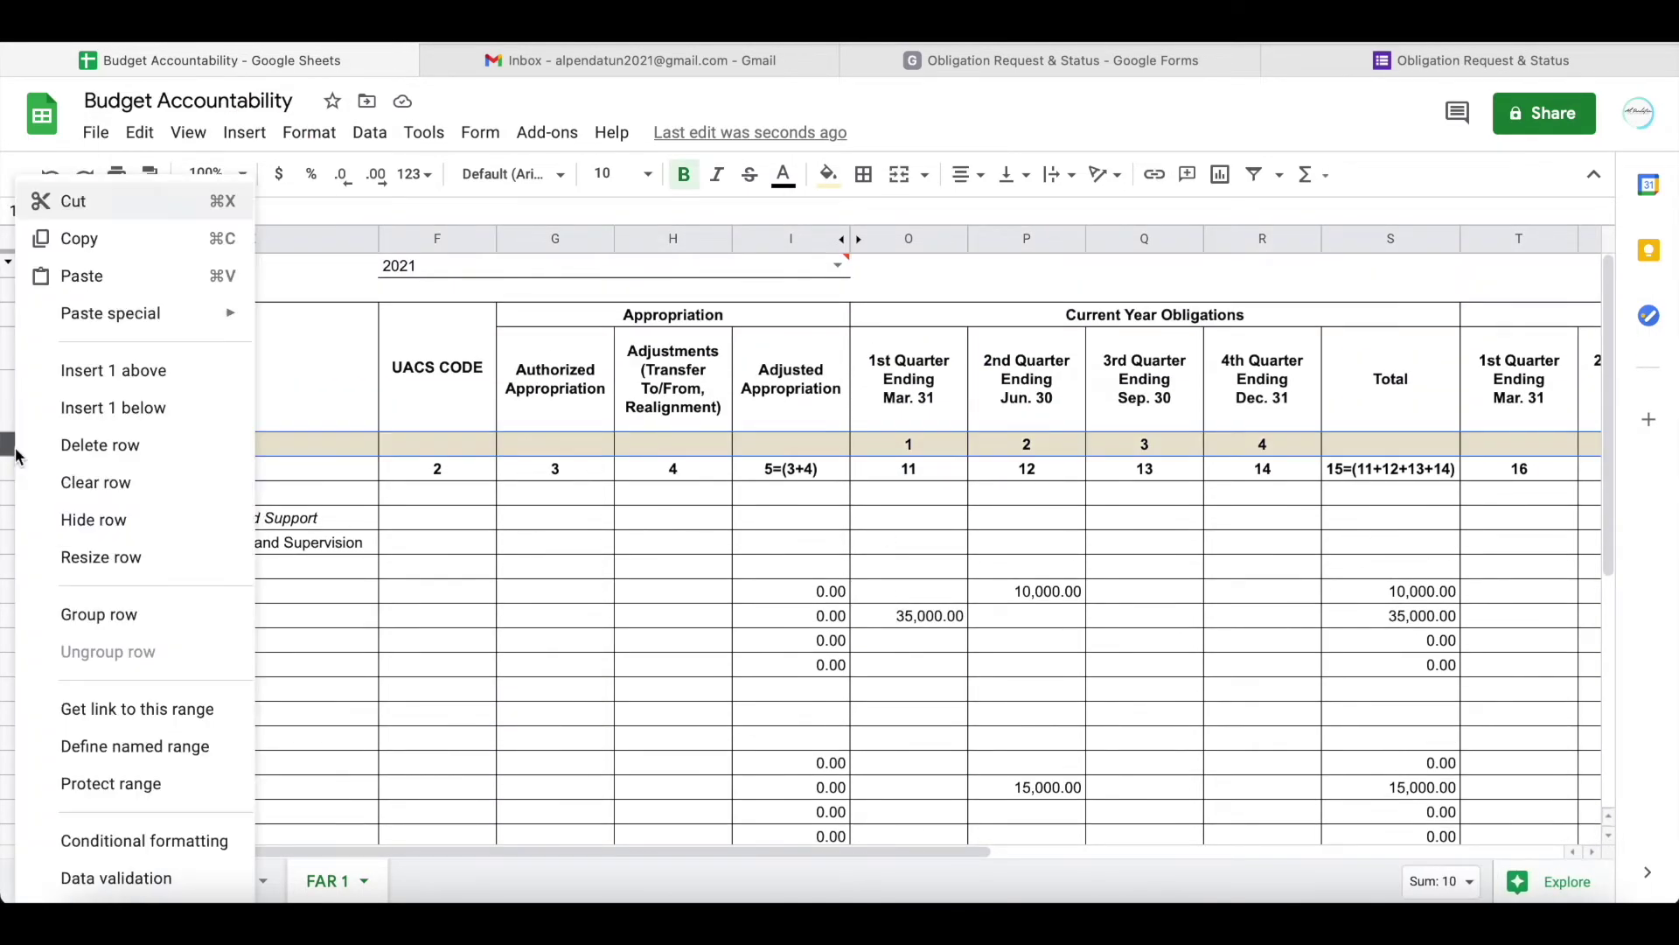
{"action": "left_click", "coordinate": [79, 520]}
Select cell I24 and begin retyping its =G24+H24 formula
{"action": "left_click", "coordinate": [991, 599]}
{"action": "left_click", "coordinate": [827, 567]}
{"action": "left_click", "coordinate": [194, 210]}
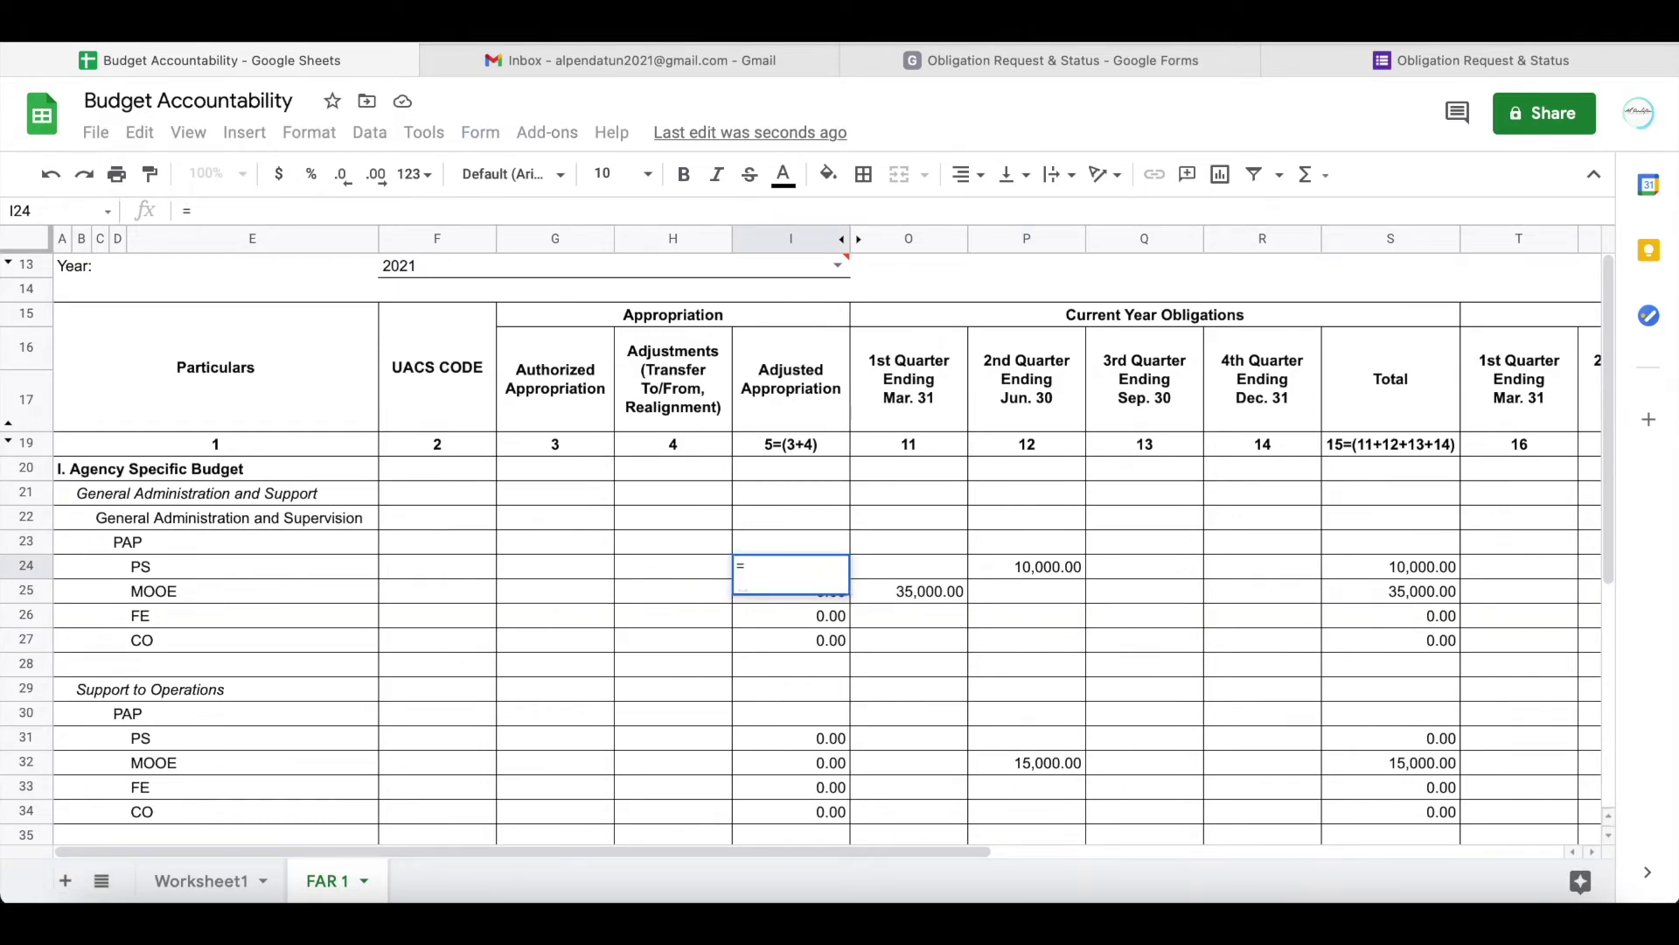
{"action": "type", "text": "G24+H24"}
Wrap I24's G24+H24 sum in a zero-blanking IF and paste it down the adjusted appropriation and subtotal rows
{"action": "left_click", "coordinate": [209, 211]}
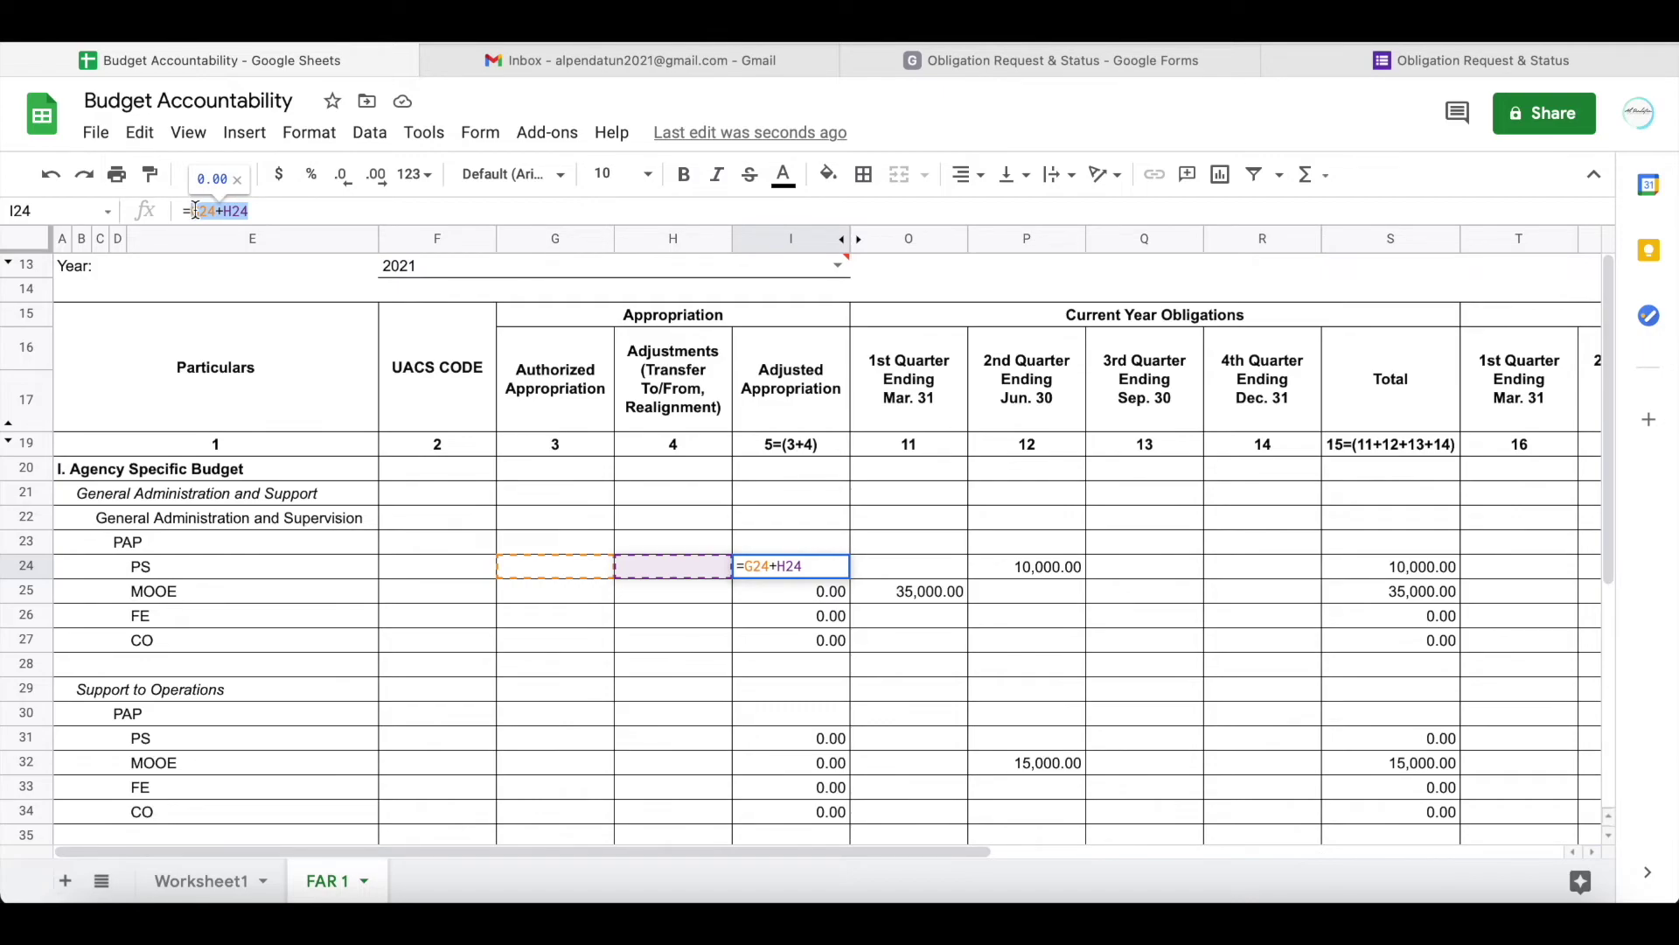
{"action": "left_click", "coordinate": [194, 210]}
{"action": "type", "text": "if("}
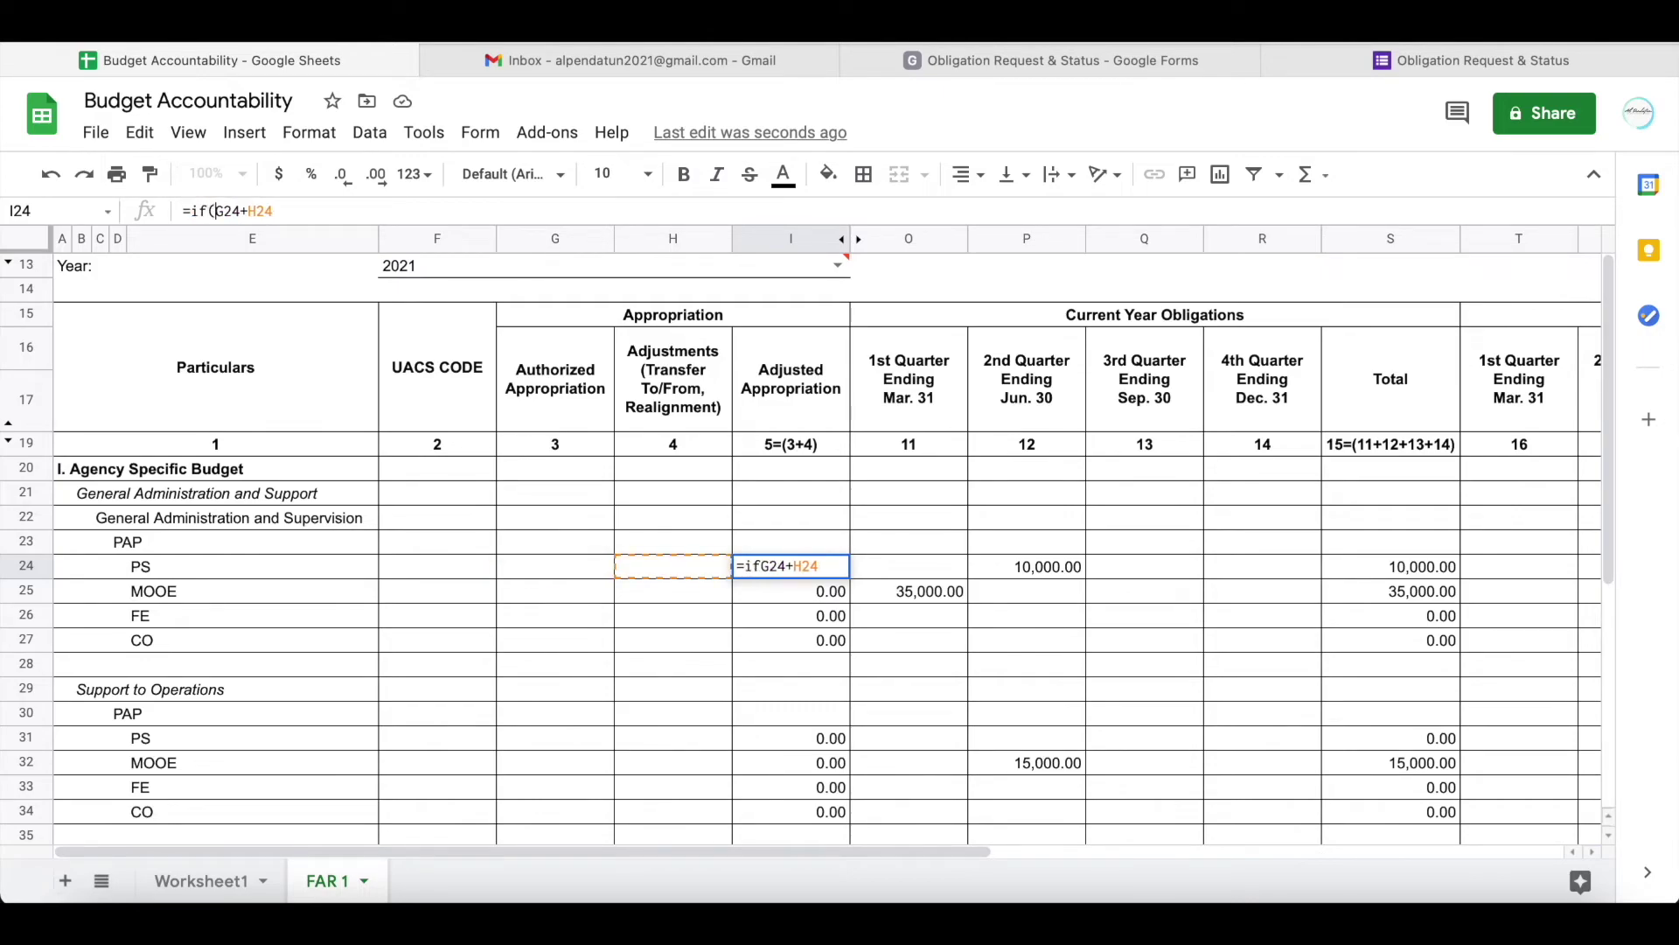
{"action": "left_click", "coordinate": [288, 212]}
{"action": "type", "text": "=0"}
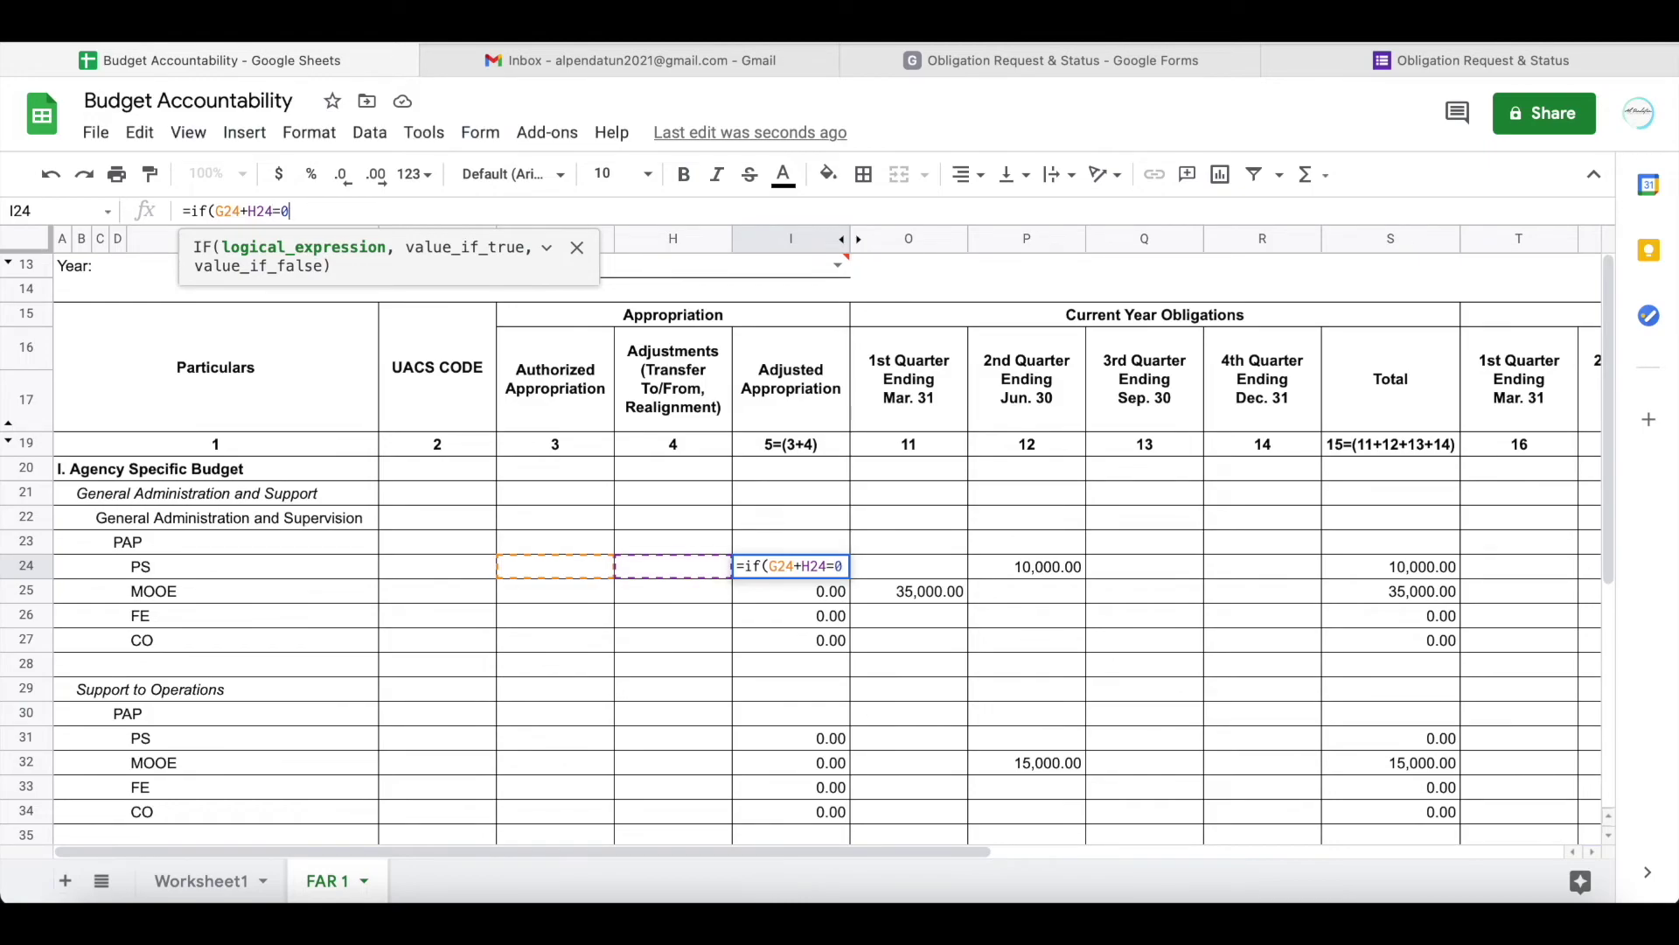
{"action": "type", "text": ",\"\","}
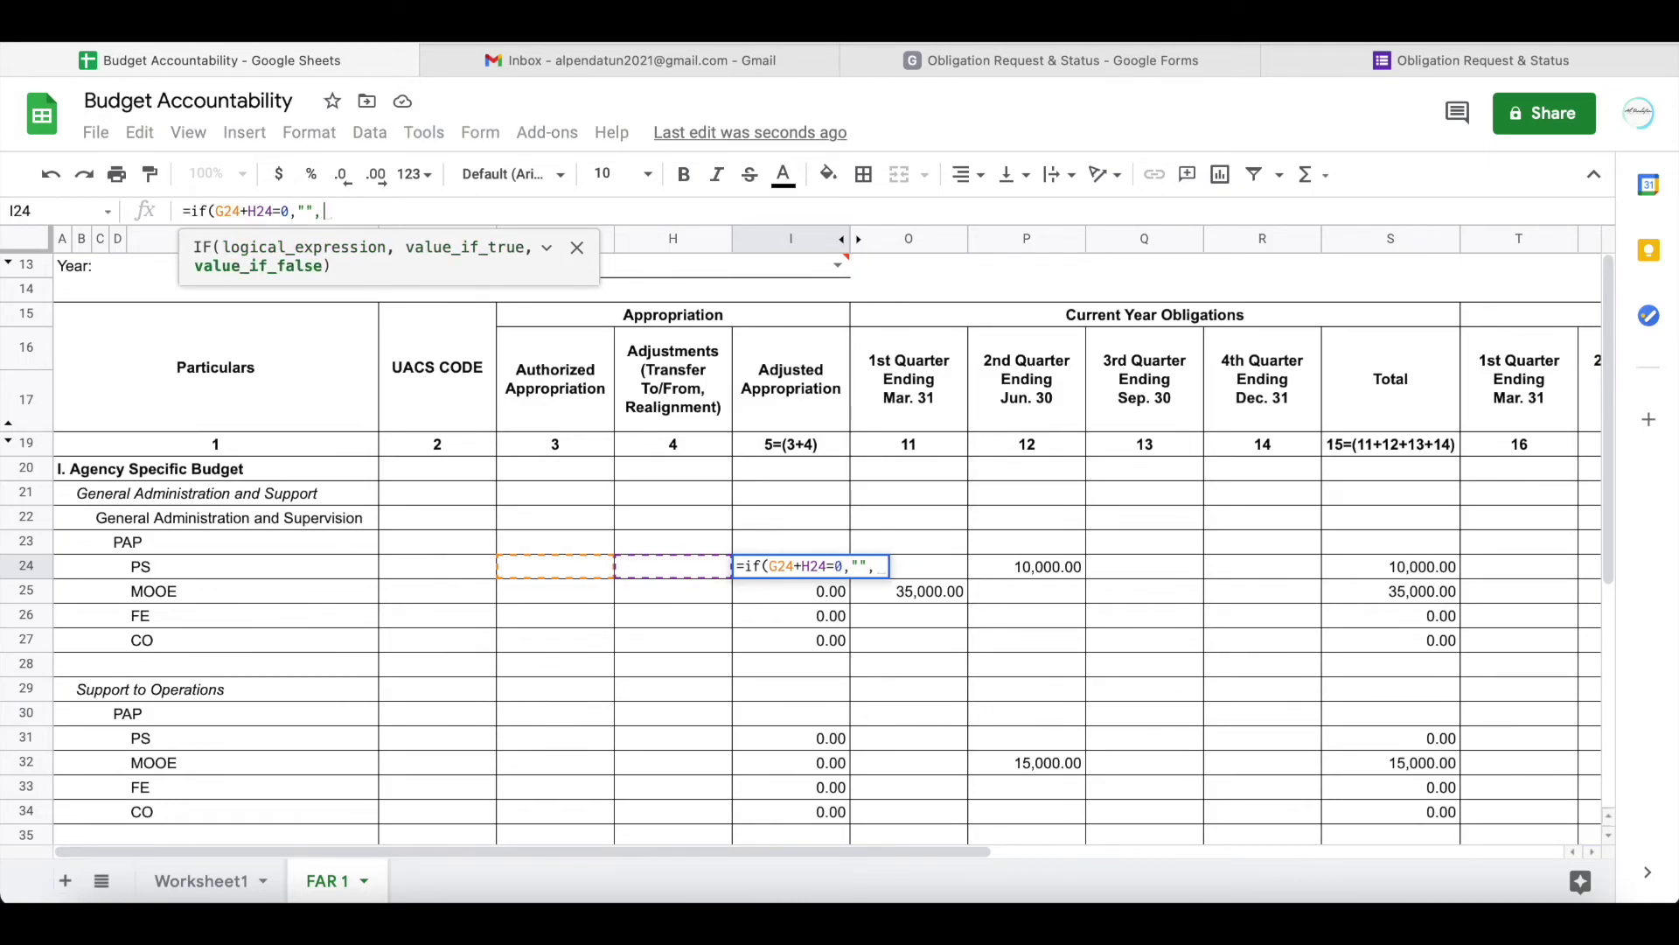
{"action": "type", "text": "G24+H24"}
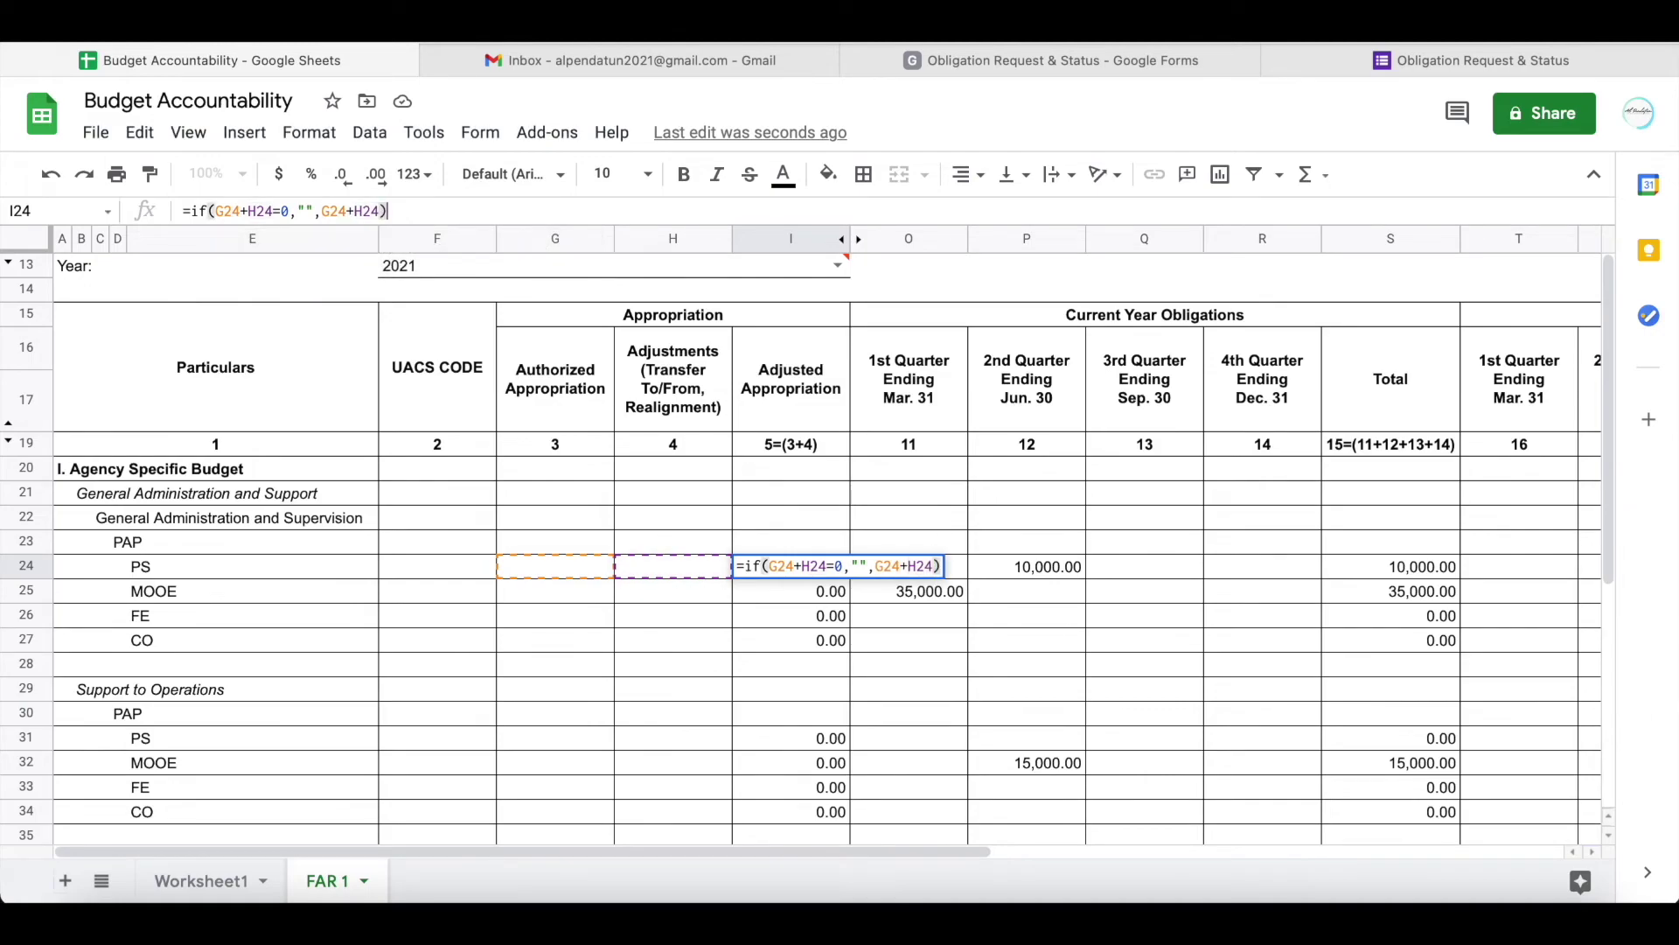
{"action": "key", "text": "Return"}
{"action": "key", "text": "Down"}
{"action": "key", "text": "Down"}
{"action": "key", "text": "Down"}
{"action": "key", "text": "Down"}
{"action": "key", "text": "Down"}
{"action": "key", "text": "Down"}
{"action": "left_click", "coordinate": [578, 682]}
{"action": "key", "text": "ctrl+v"}
{"action": "key", "text": "Return"}
{"action": "key", "text": "shift+Down"}
{"action": "scroll", "coordinate": [1030, 454], "scroll_direction": "up", "scroll_amount": 5}
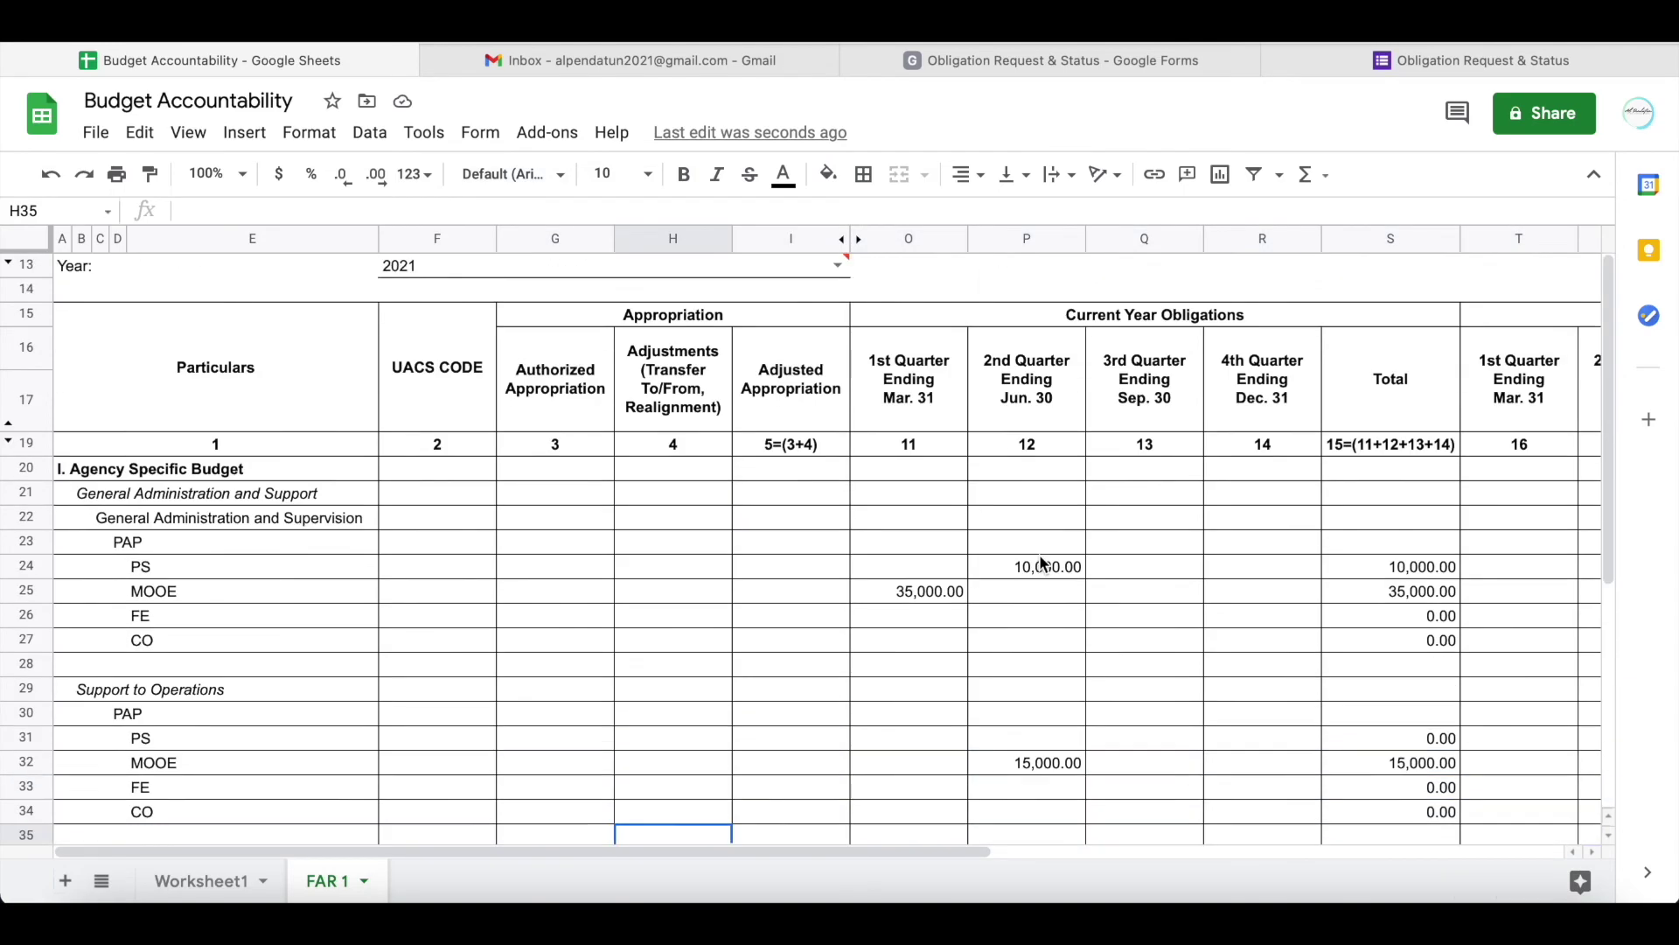
{"action": "scroll", "coordinate": [1357, 420], "scroll_direction": "down", "scroll_amount": 1}
Add zero-blanking IF formulas to the total, disbursement and balance cells, e.g. =IF(N24-S24=0,"",N24-S24), and enlarge the print preview
{"action": "left_click", "coordinate": [1391, 450]}
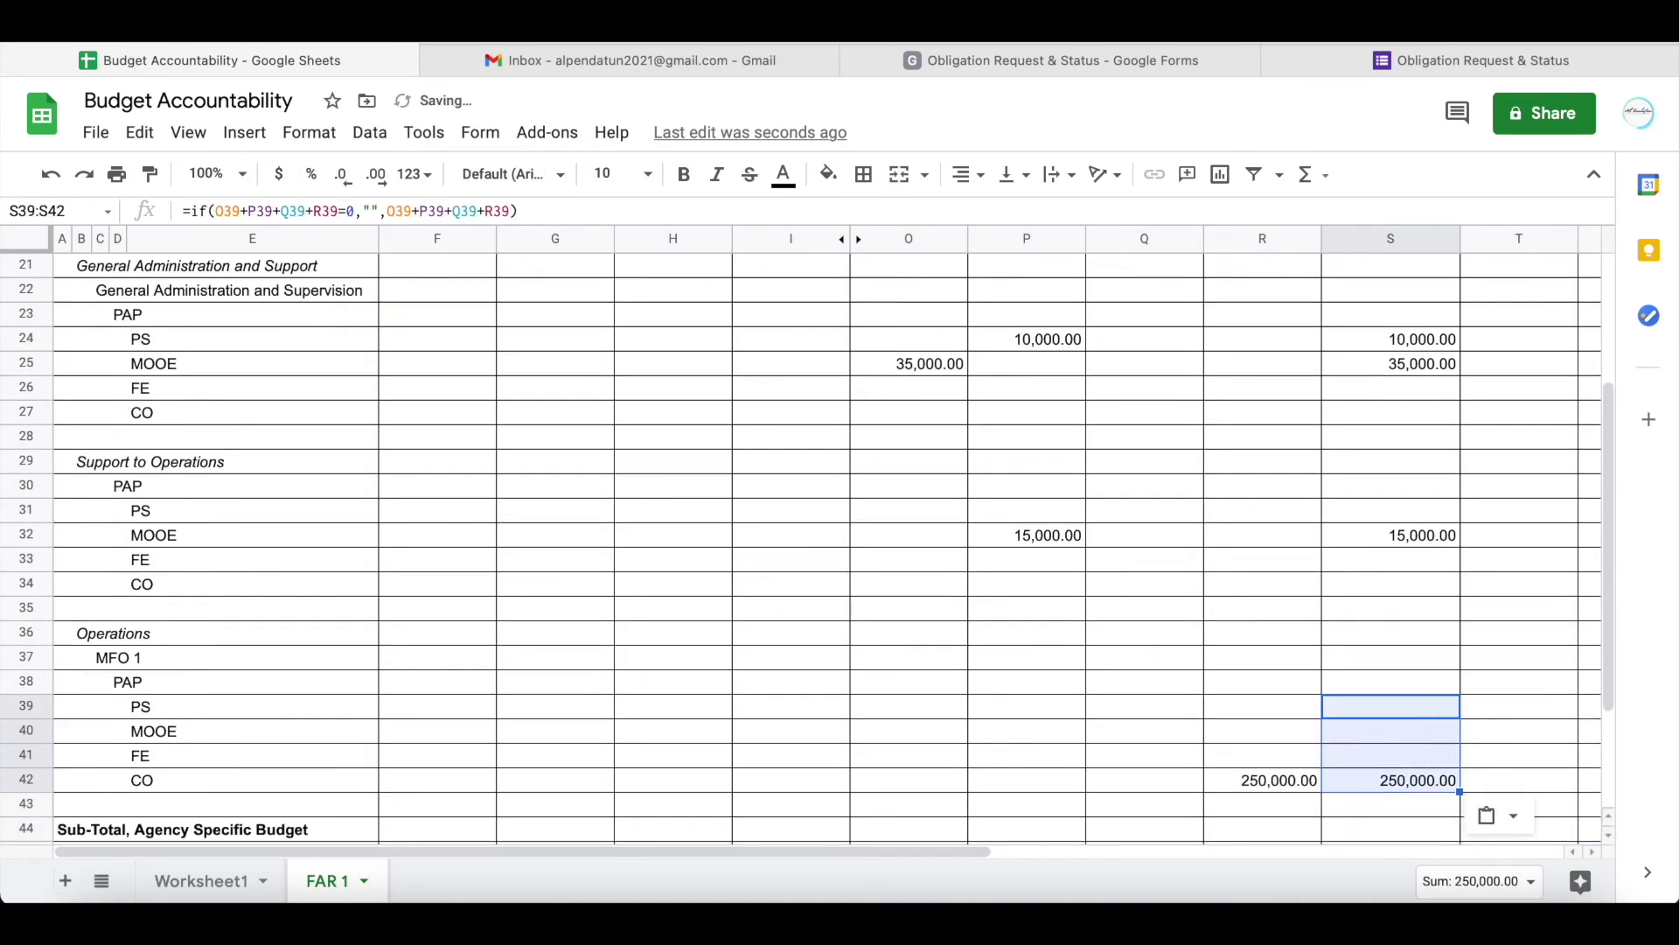
{"action": "left_click", "coordinate": [968, 566]}
{"action": "type", "text": "=if(T24+U24+V24+W24"}
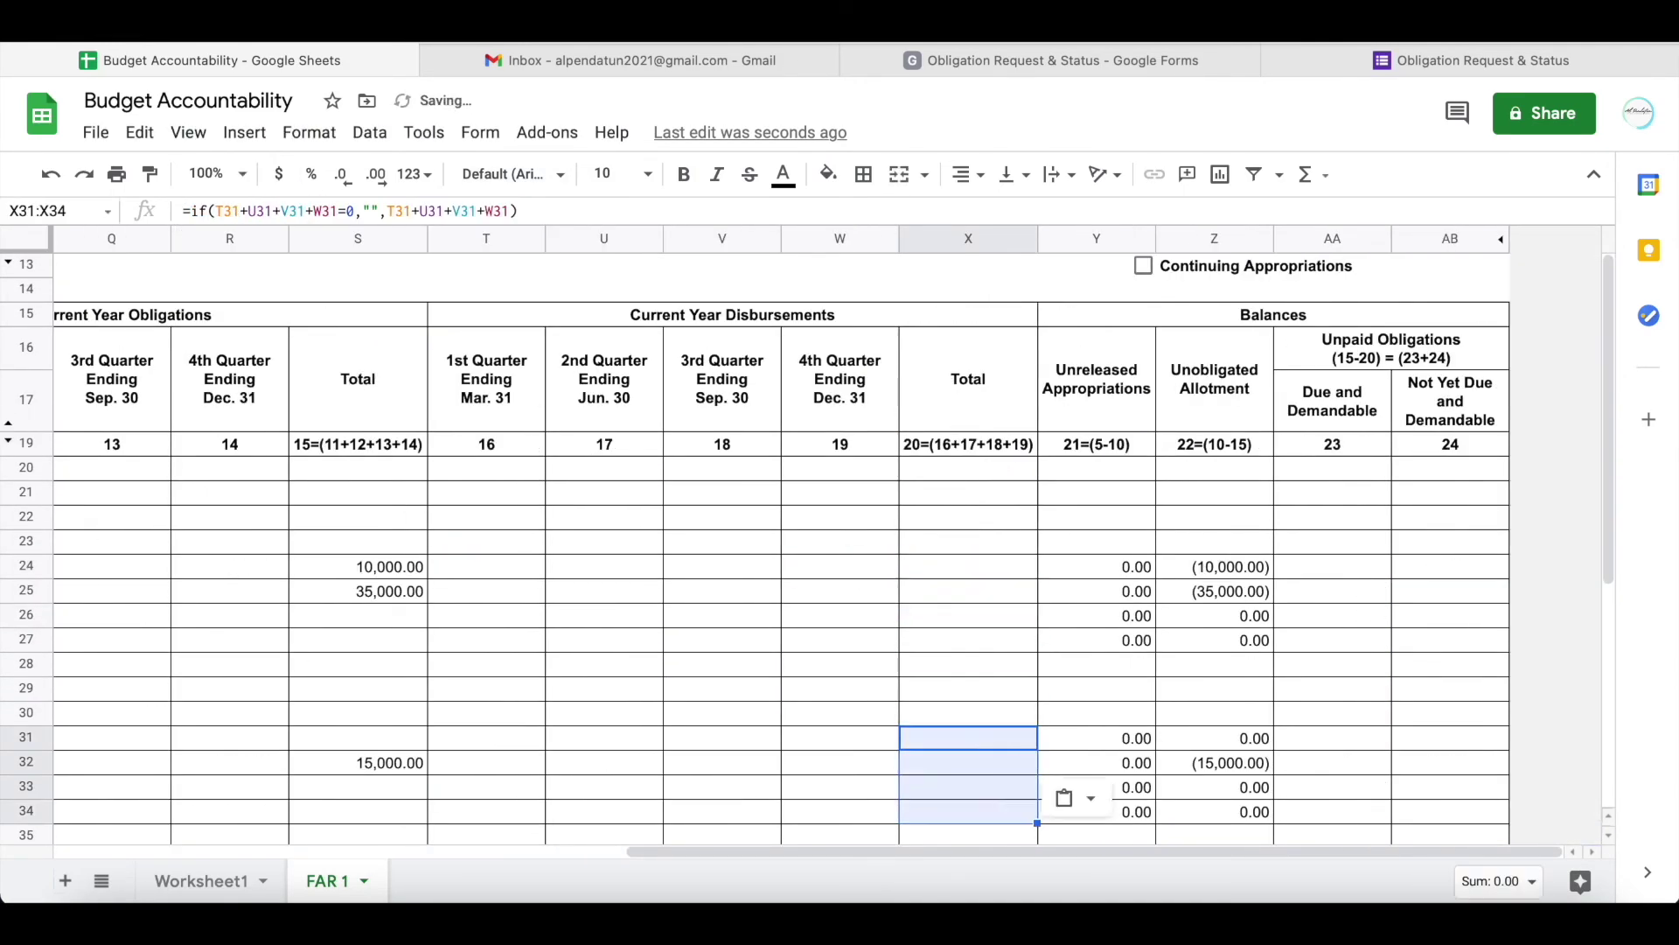
{"action": "type", "text": "=if(I24-N24=0,\"\",I24-N24)"}
{"action": "key", "text": "Return"}
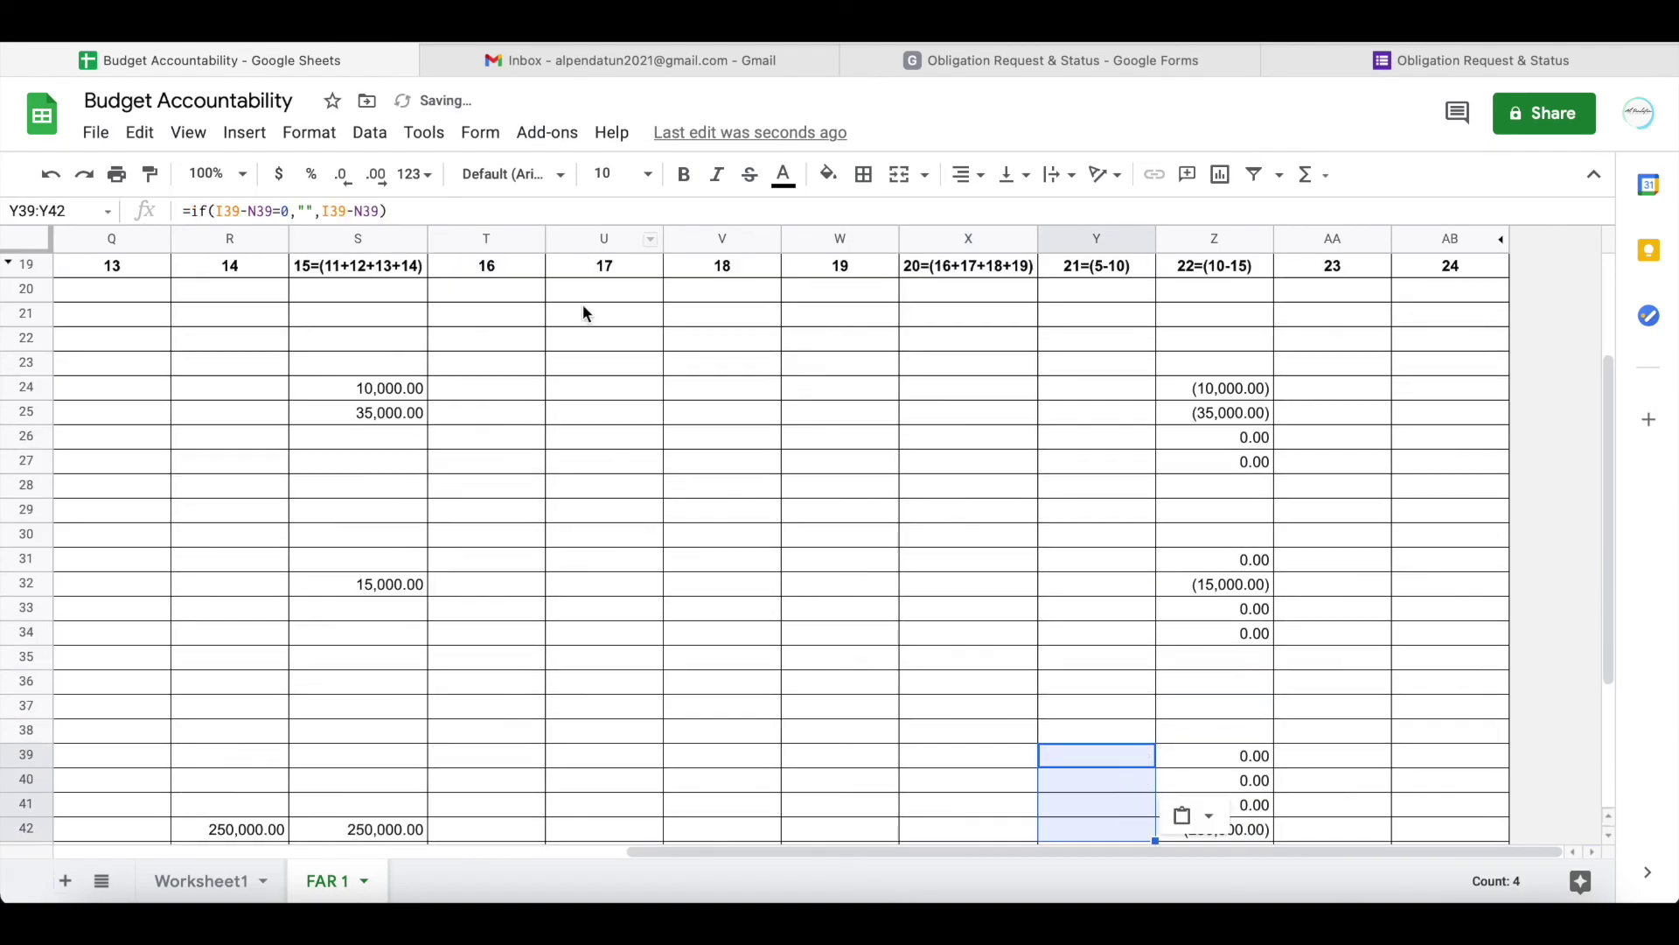
{"action": "type", "text": "=if(N24-S24=0,\"\",N24-S24)"}
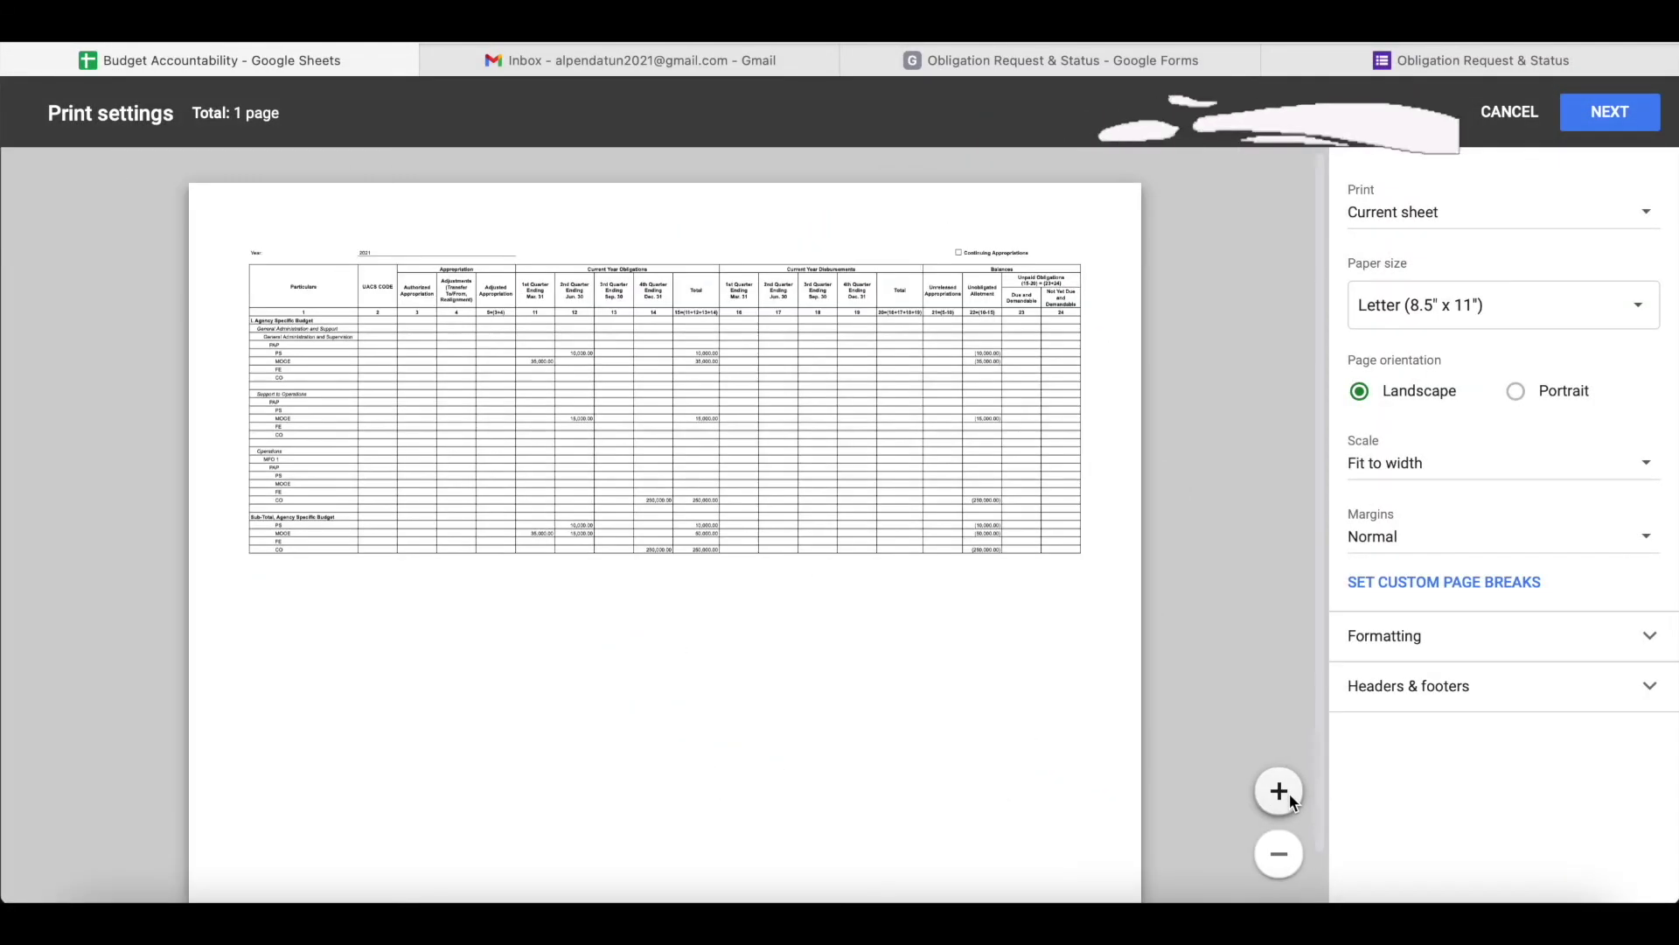
{"action": "left_click", "coordinate": [1290, 792]}
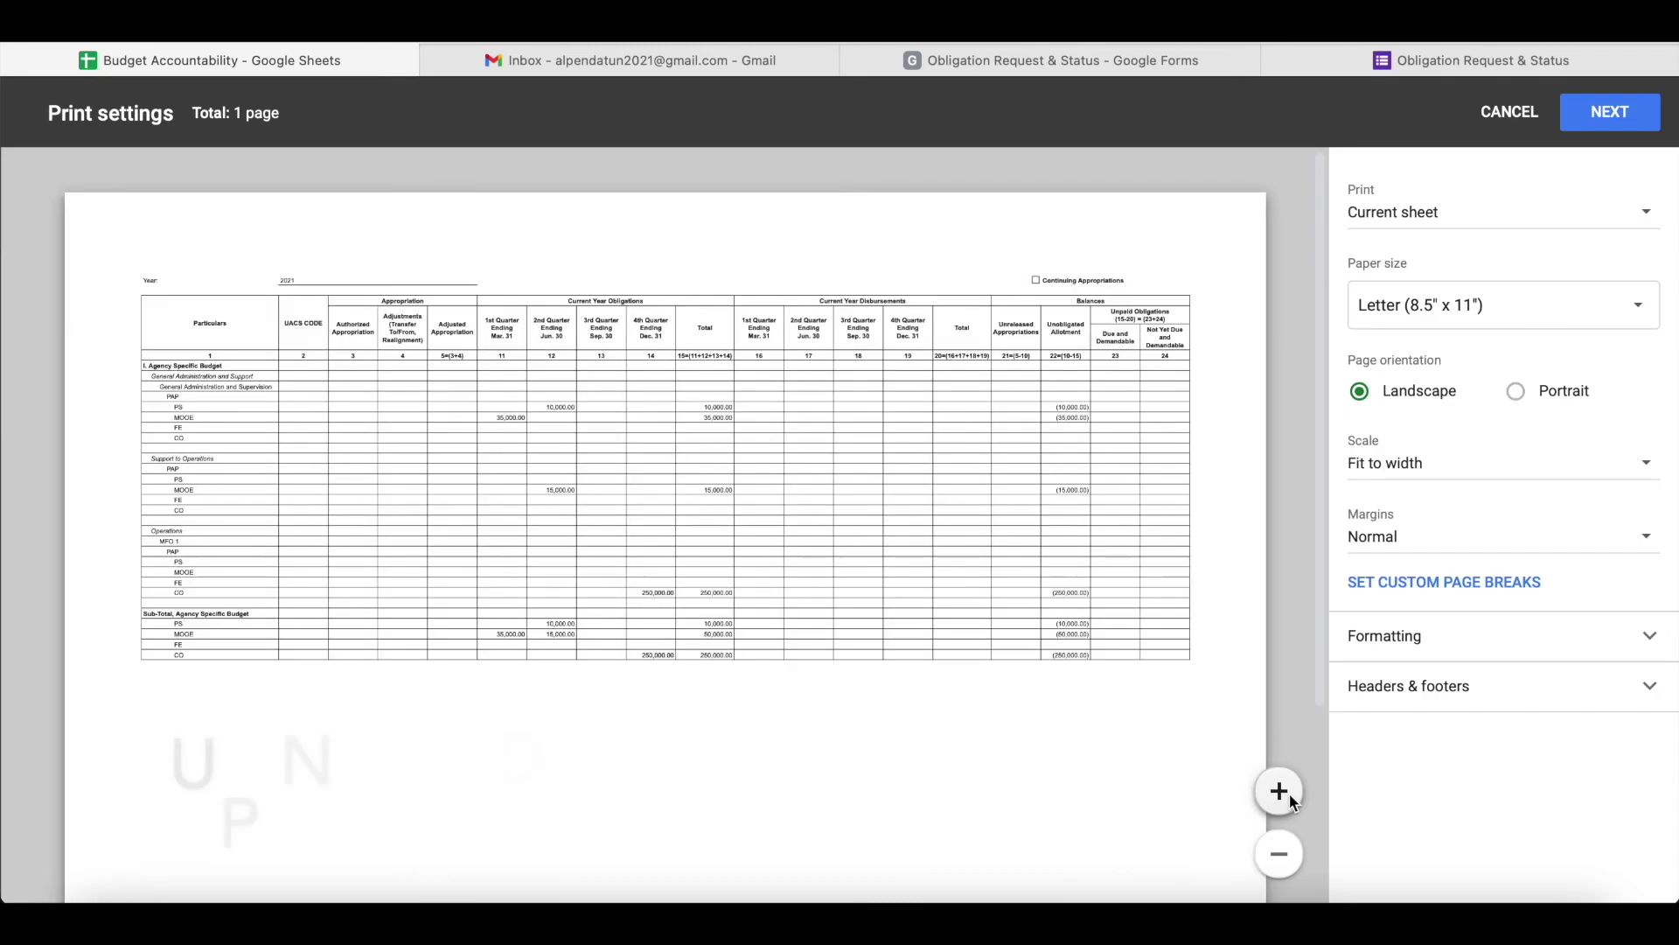